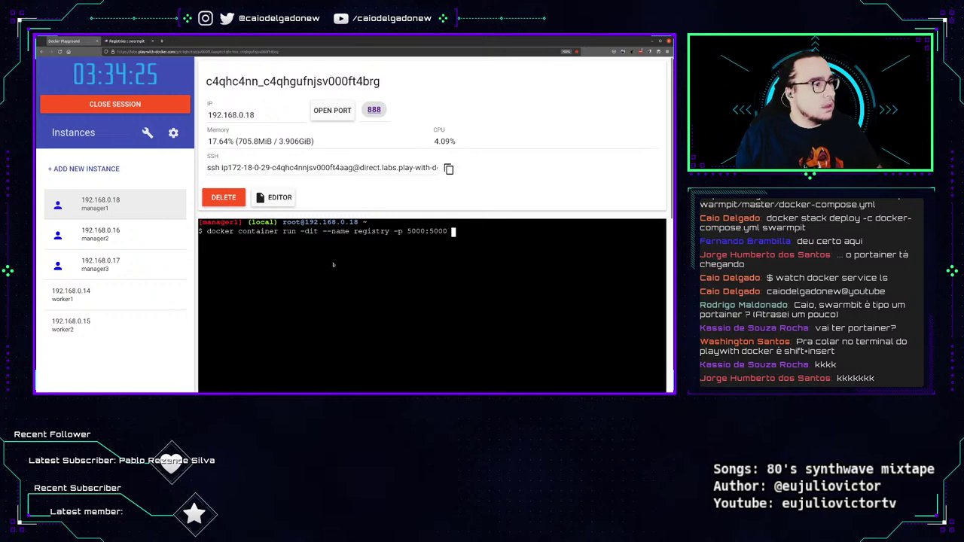
Start a registry:2 container on manager1 on port 5000, then bring up Swarmpit's Registries page.
type("2")
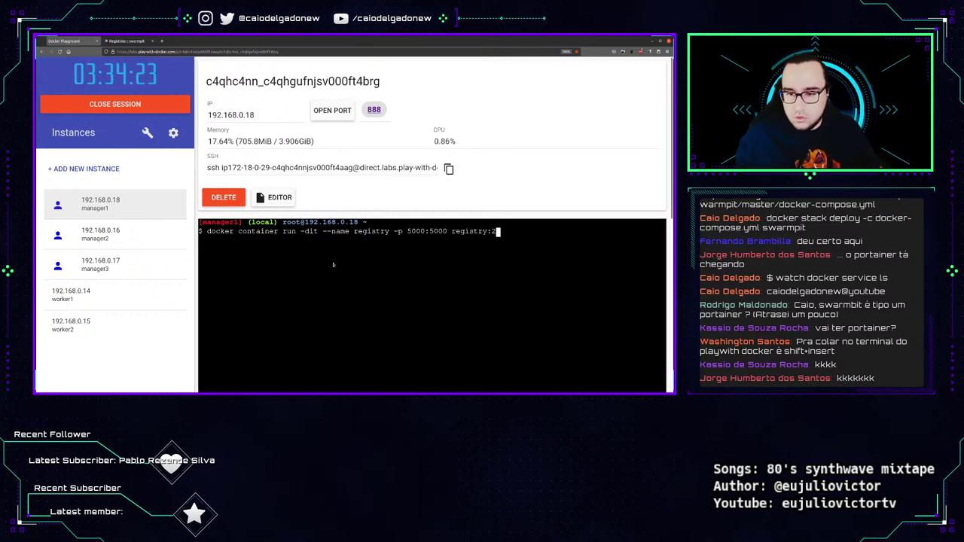
left_click_drag(199, 231, 497, 233)
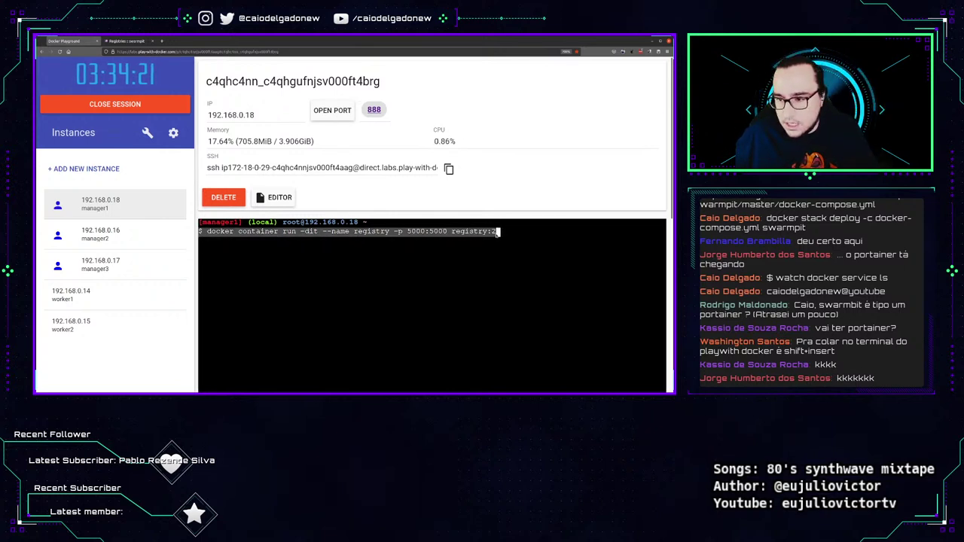
right_click(472, 229)
left_click(491, 233)
key("Return")
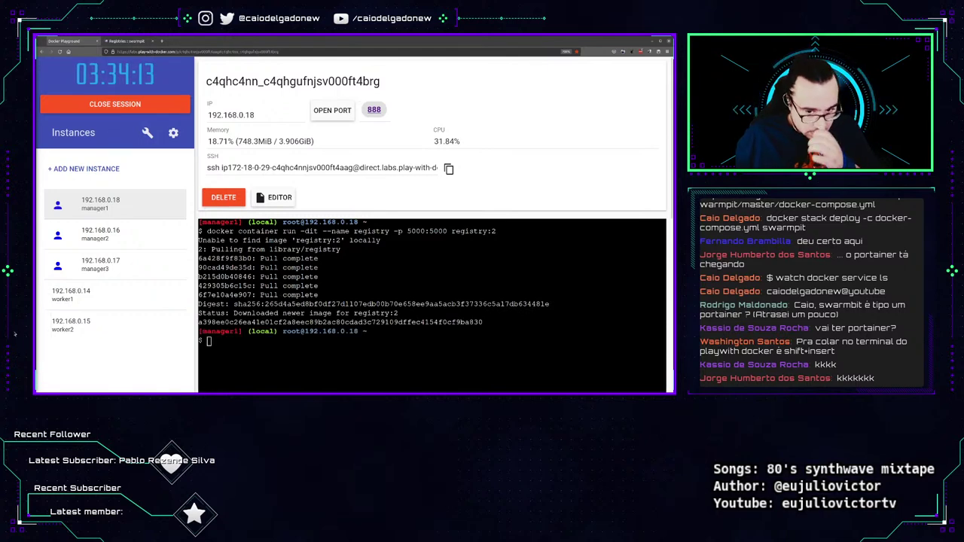
left_click(126, 40)
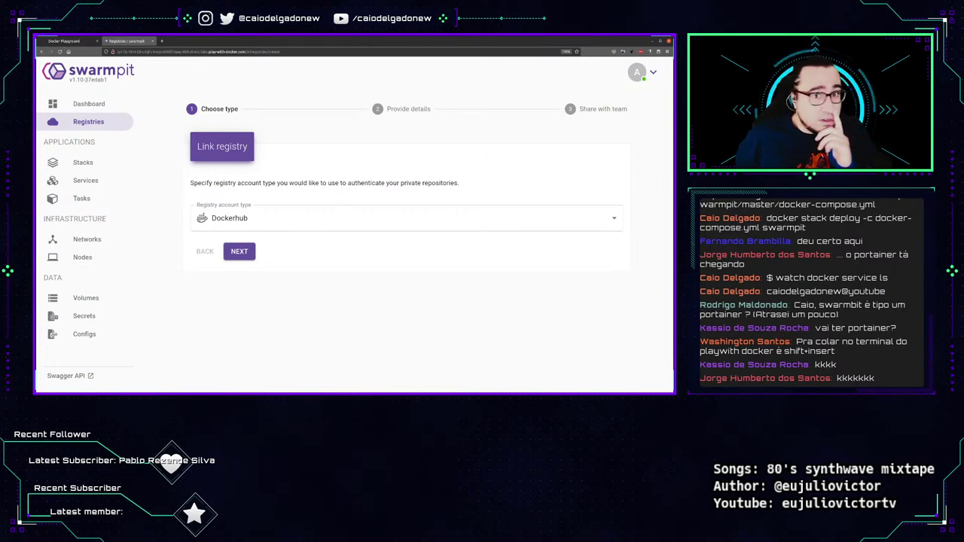
Copy manager1's IP address 192.168.0.18 from Play with Docker.
left_click(81, 42)
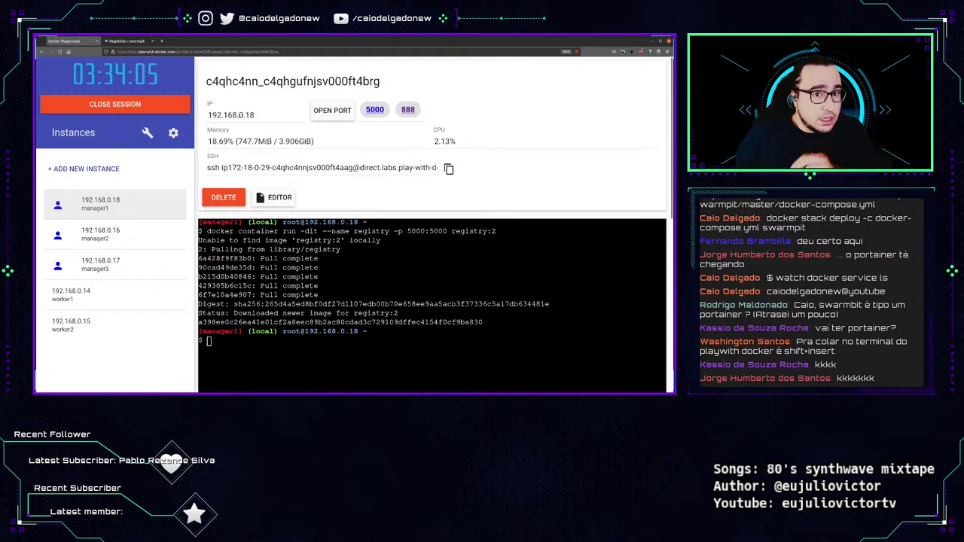
left_click_drag(255, 115, 208, 117)
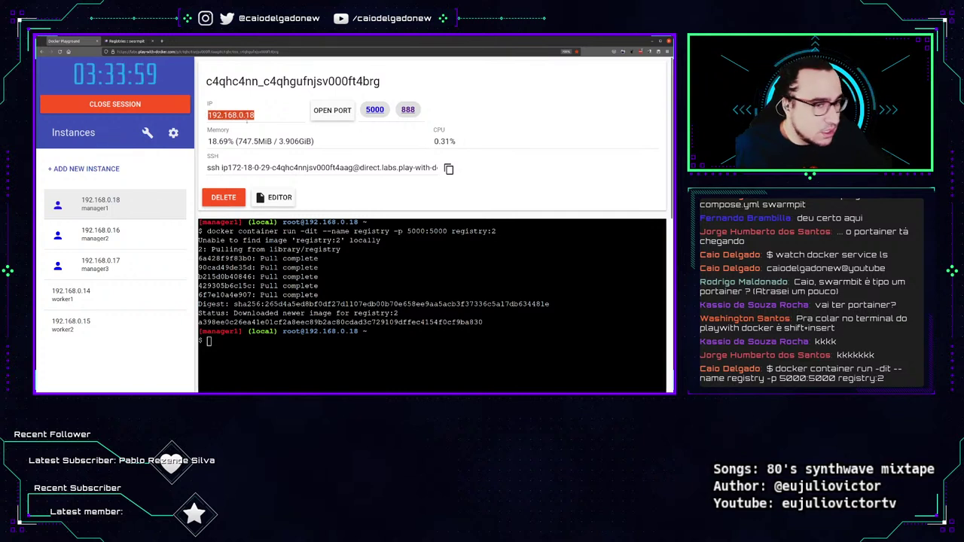
right_click(250, 118)
left_click(269, 141)
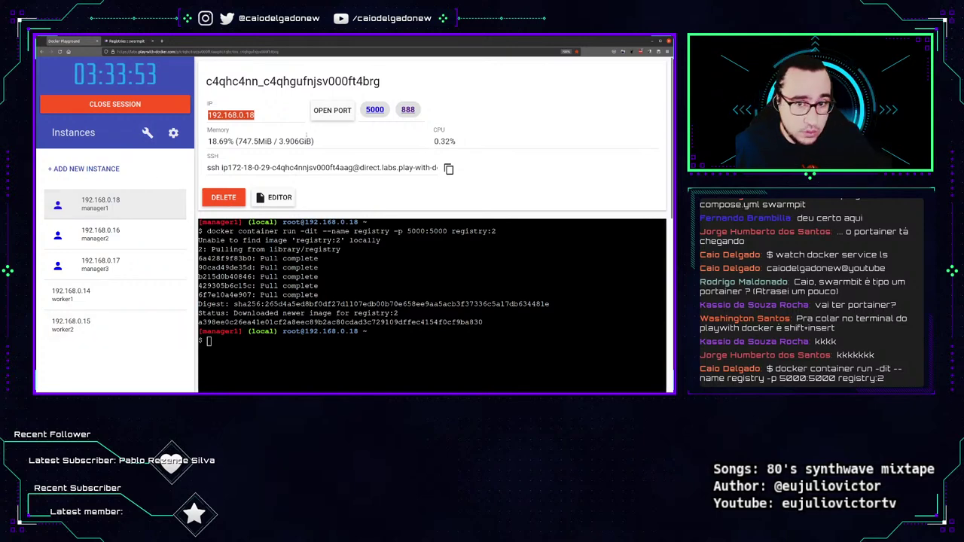
left_click(129, 41)
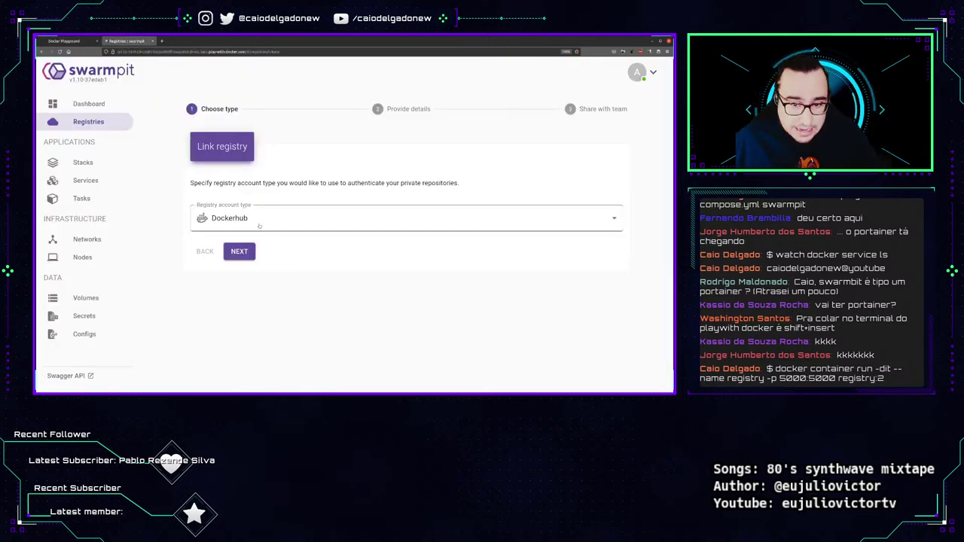
left_click(259, 224)
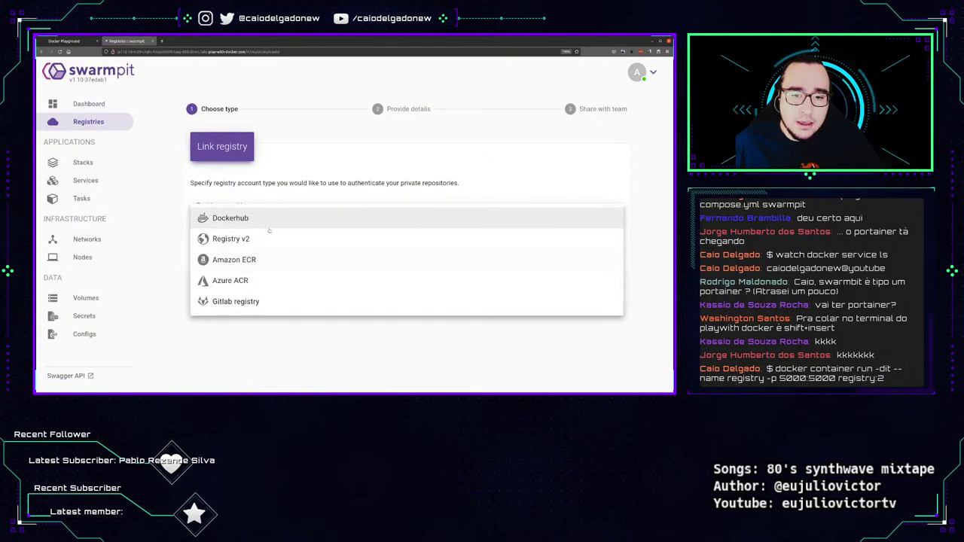
left_click(262, 237)
left_click(239, 251)
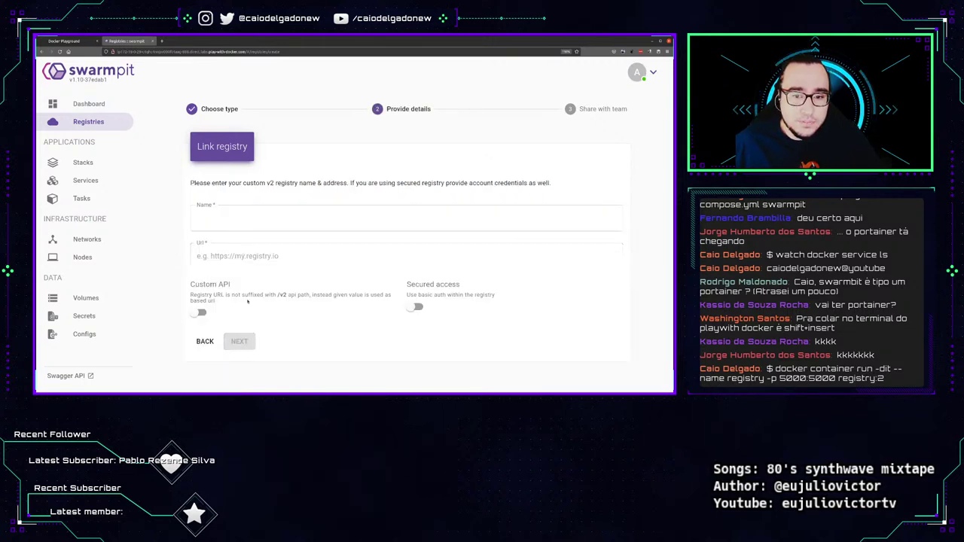
left_click(349, 209)
type("Registry")
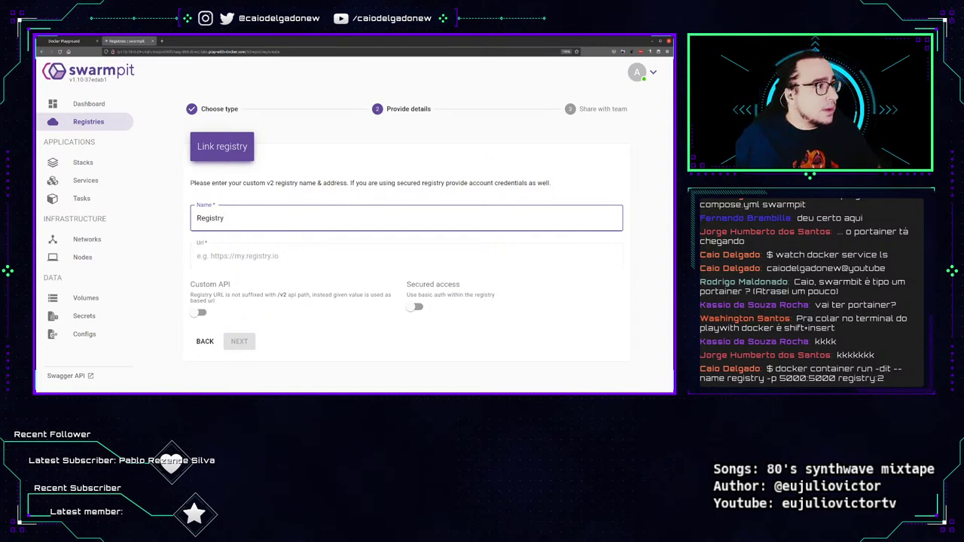
left_click(253, 254)
type("http")
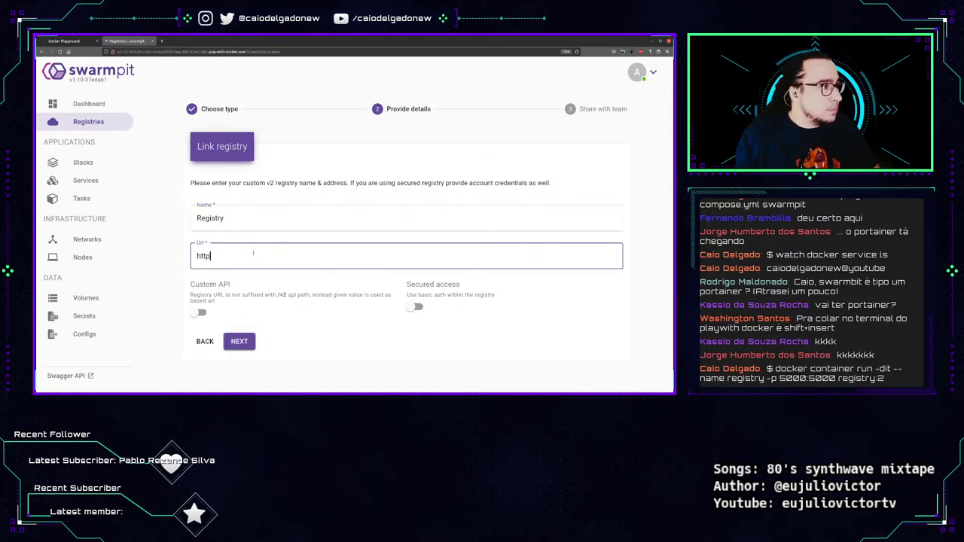
type("://192.168.0.18")
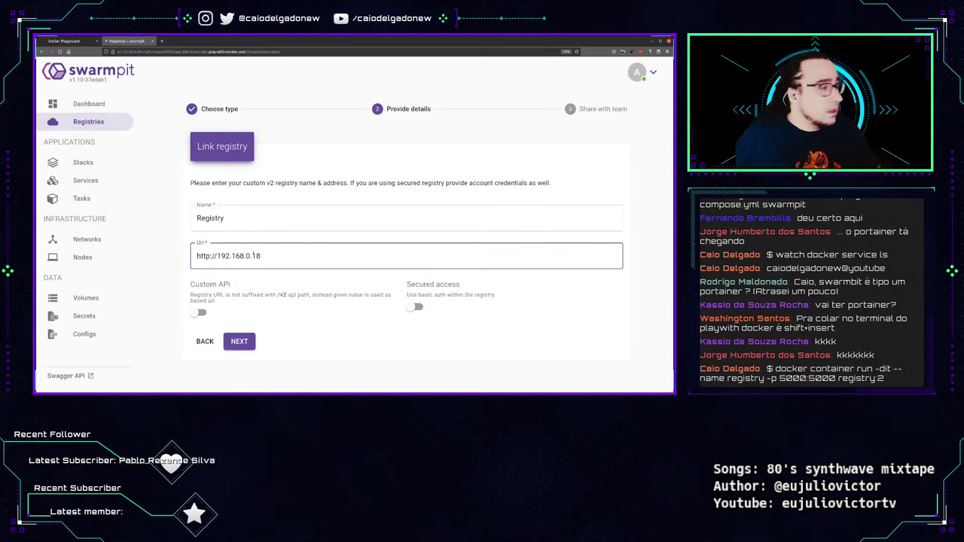
type(":5000")
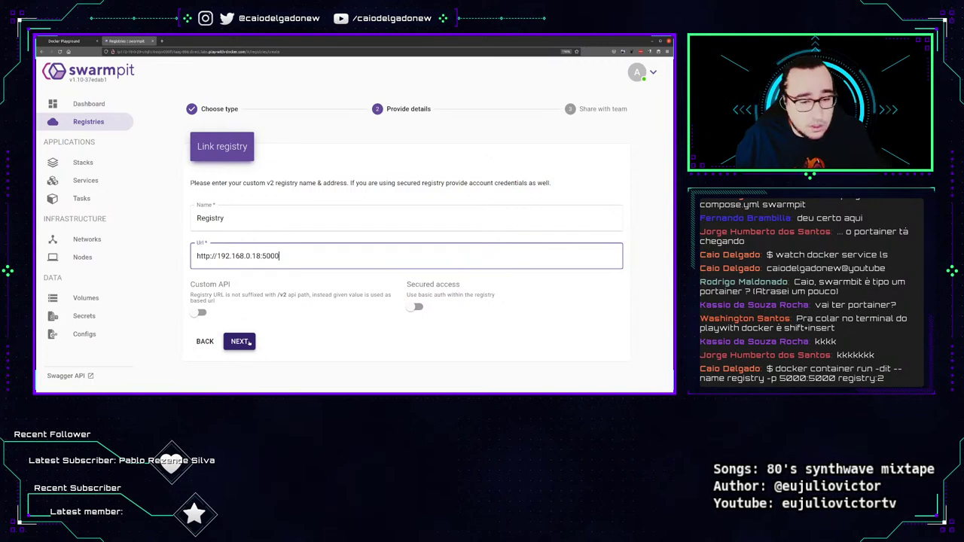
left_click(239, 341)
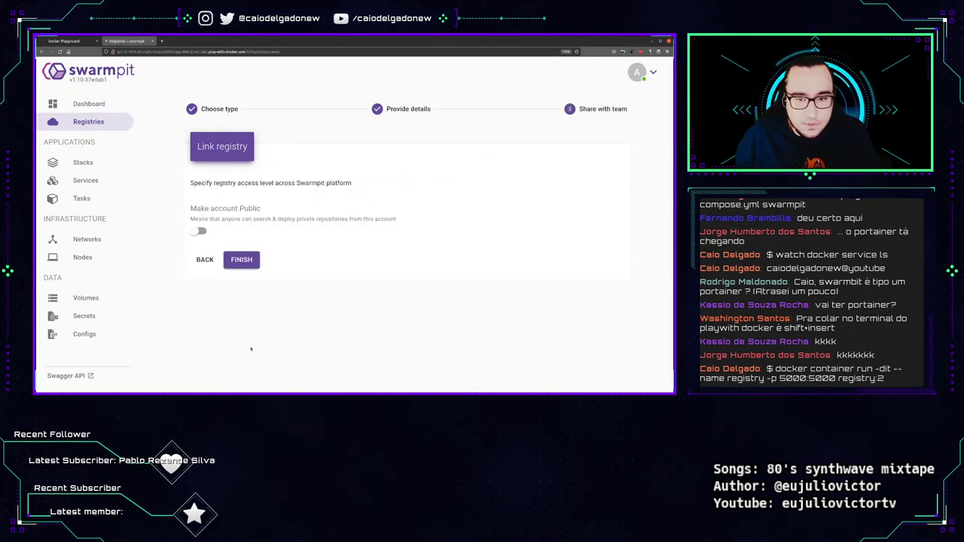
left_click(249, 265)
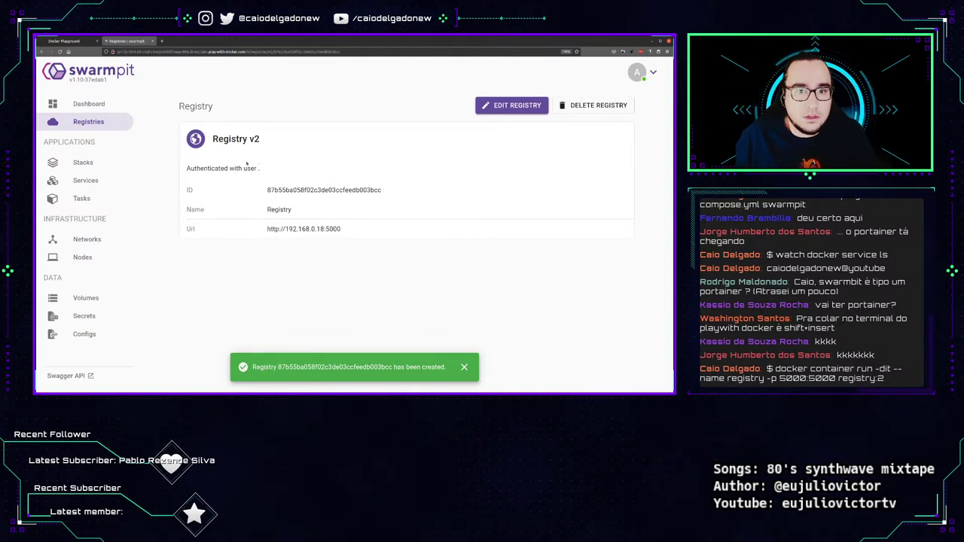
left_click_drag(196, 160, 338, 191)
Go from the registry details to the Stacks list showing the swarmpit stack.
left_click_drag(368, 235, 314, 174)
left_click(339, 292)
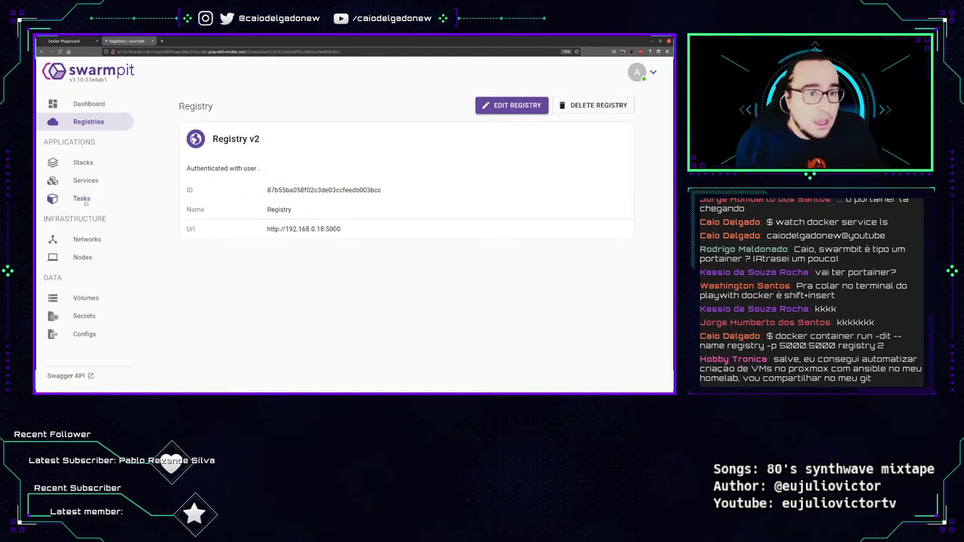
left_click(83, 163)
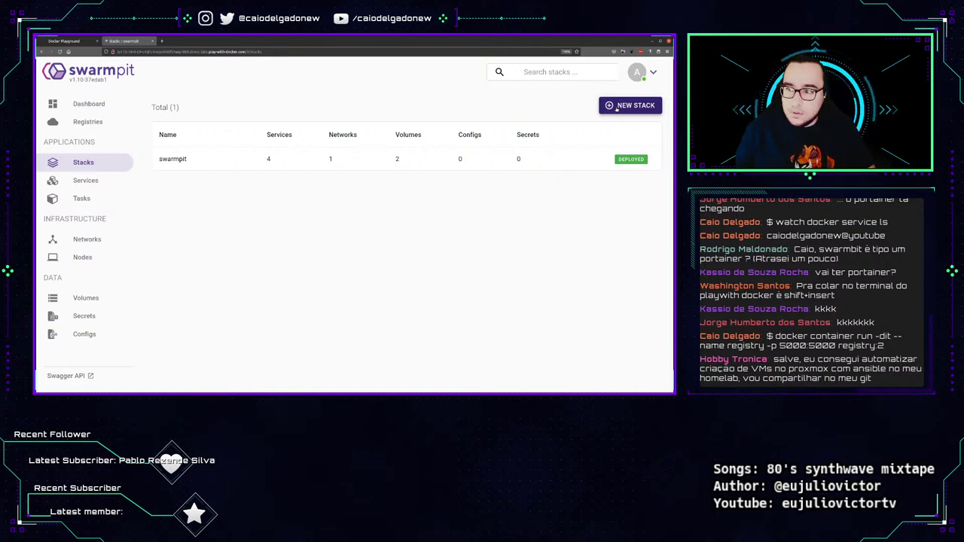
Start a new stack named 'docker supermario' with the pasted supermario YAML.
left_click(616, 106)
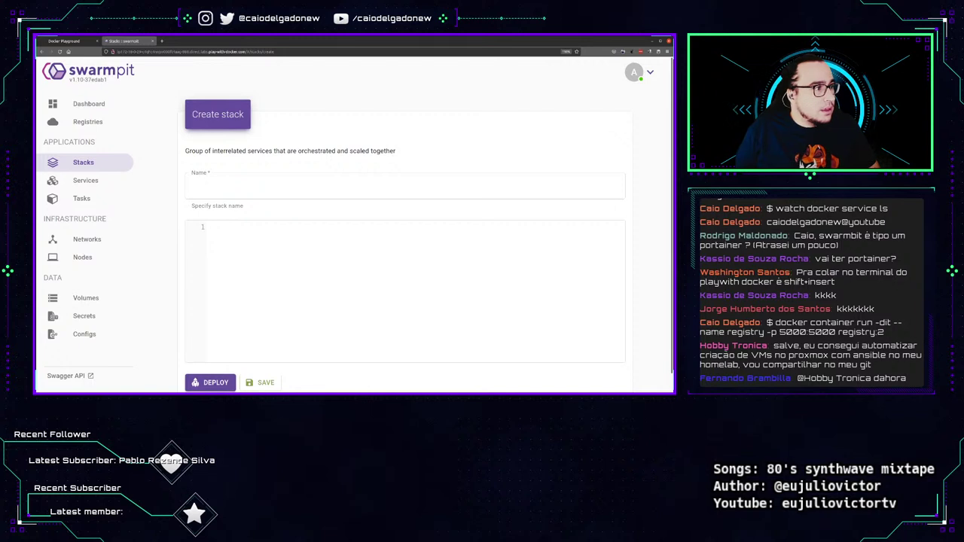
left_click(199, 220)
key("ctrl+v")
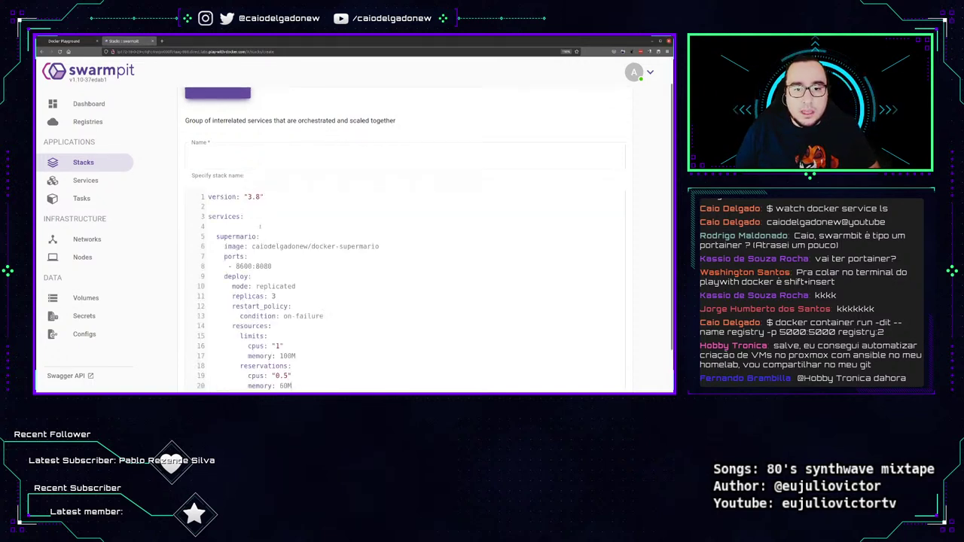
left_click(341, 155)
type("docker supermario")
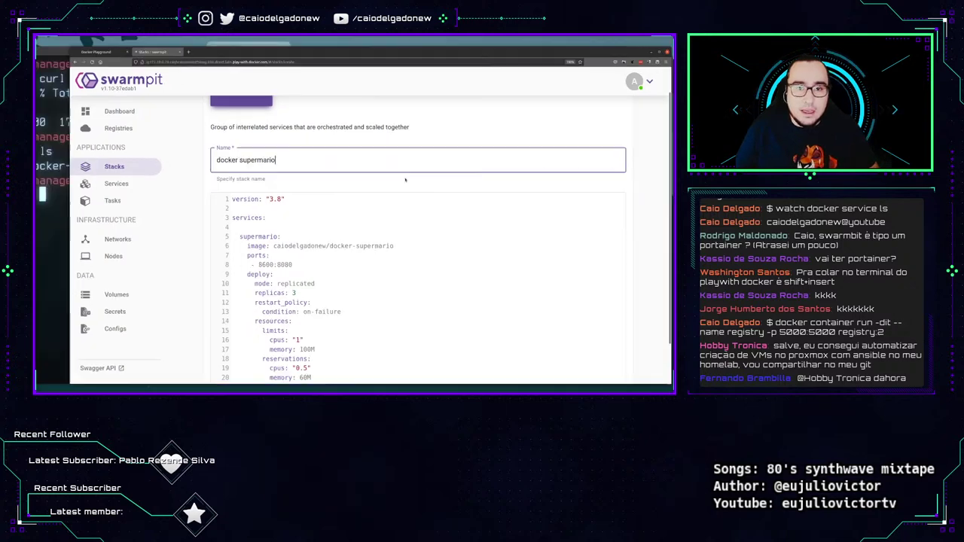
Copy manager1's SSH command from Play with Docker into a local terminal.
key("alt+Tab")
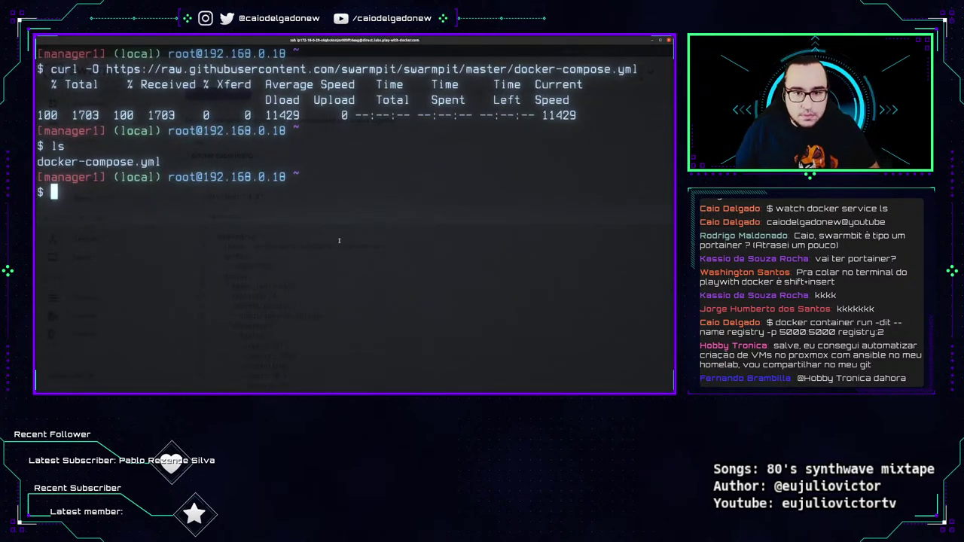
key("alt+Tab")
key("alt+Tab")
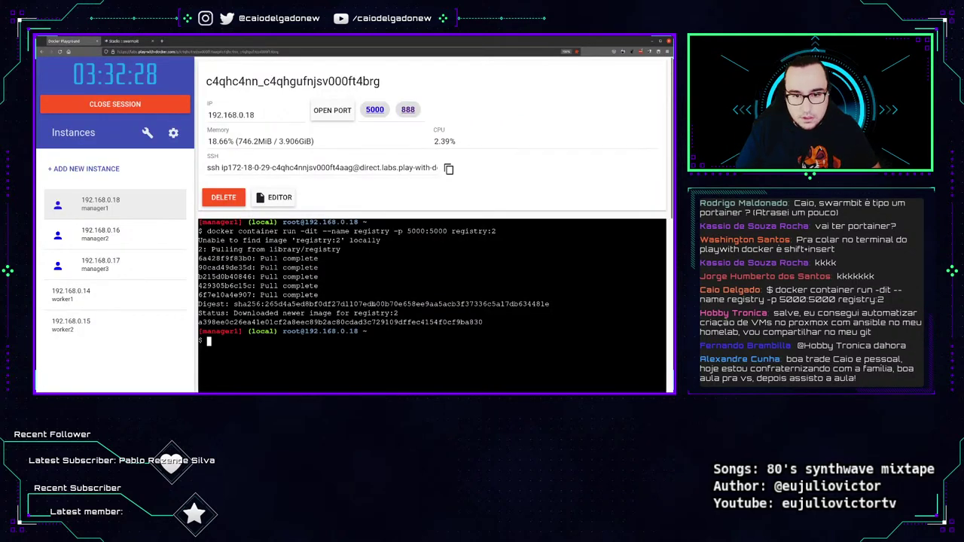
left_click(322, 168)
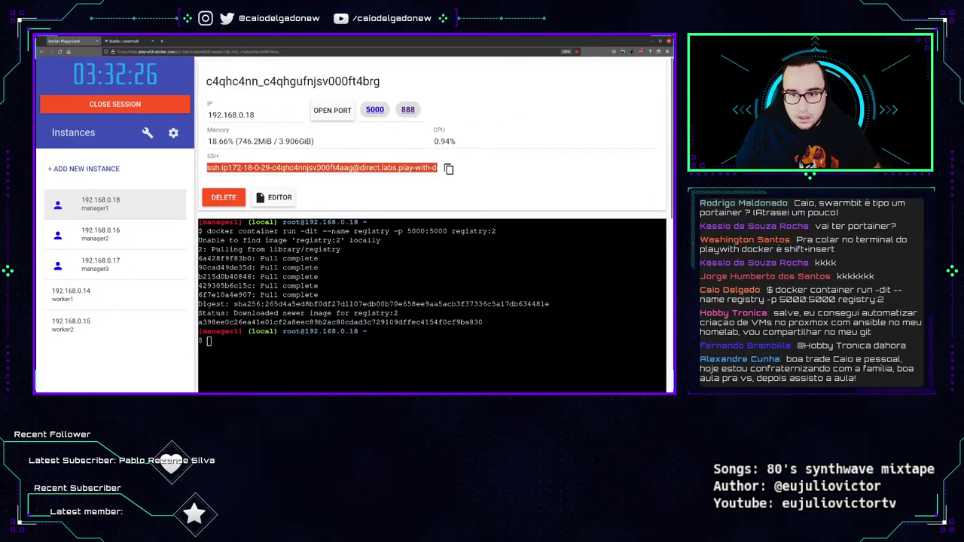
double_click(311, 167)
left_click(441, 168)
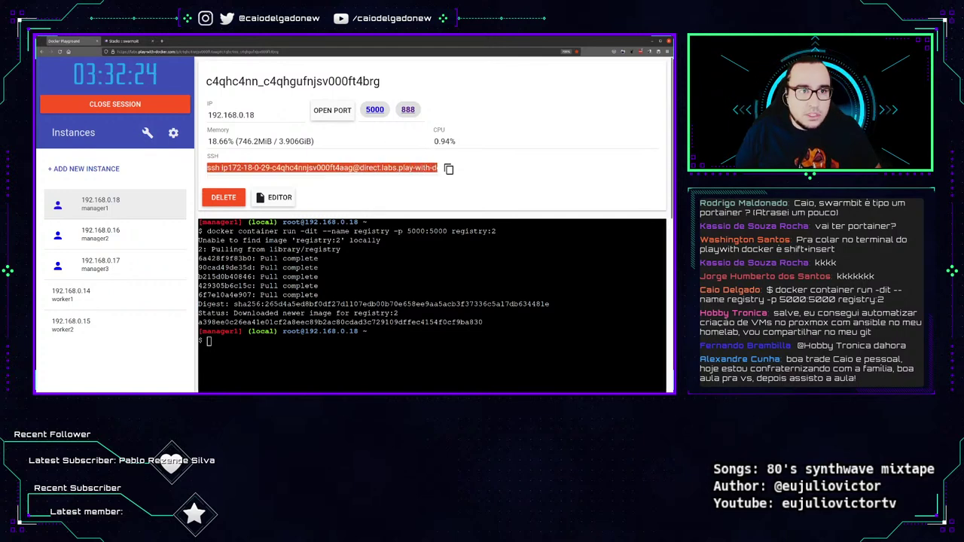
key("alt+Tab")
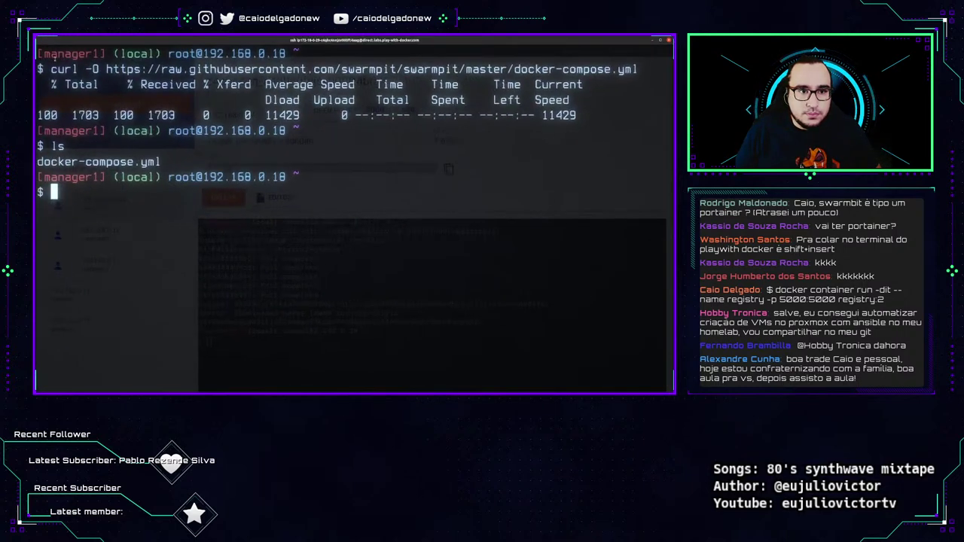
right_click(381, 181)
left_click(367, 183)
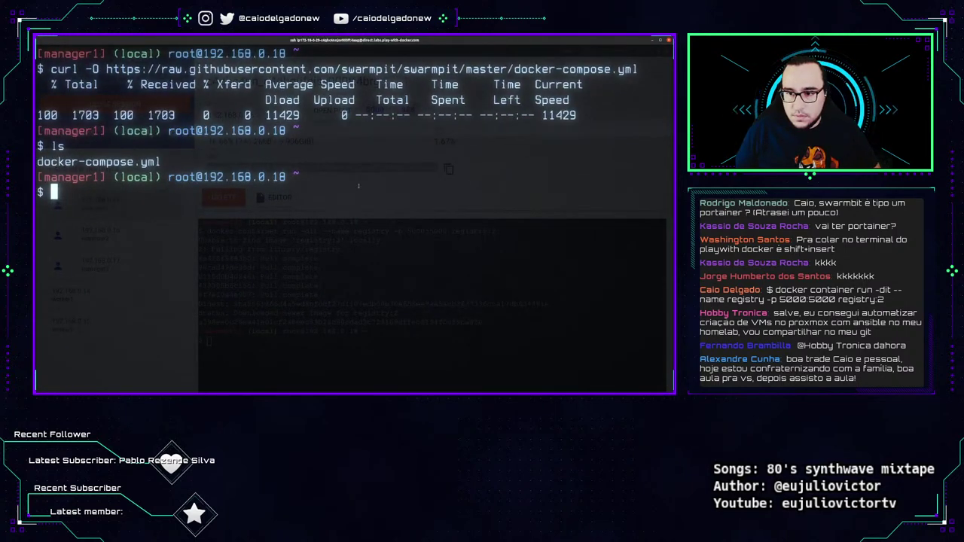
key("alt+Tab")
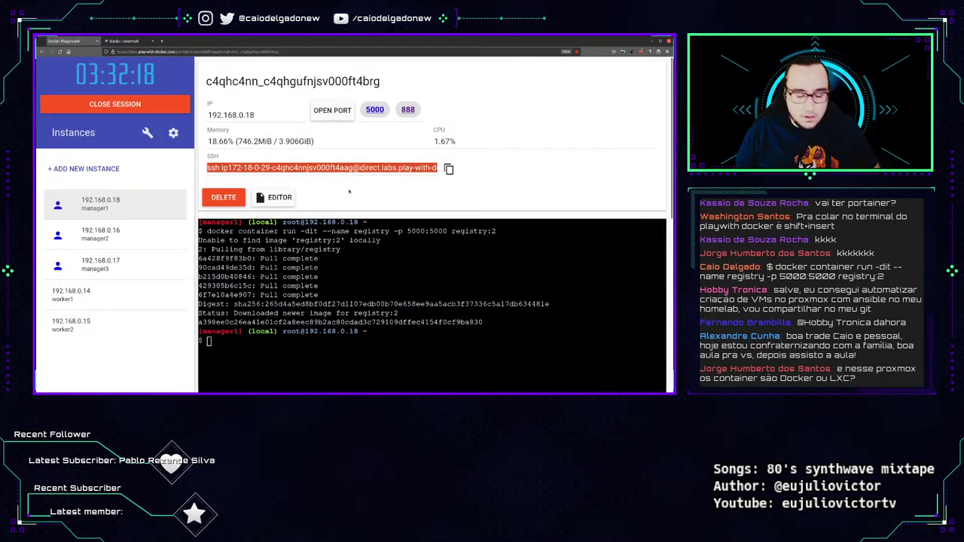
key("super")
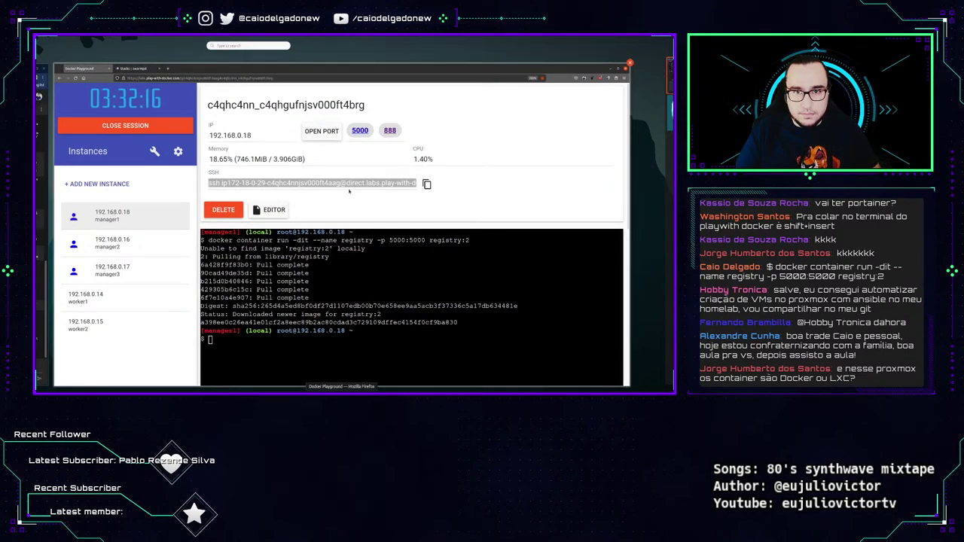
key("alt+Tab")
key("alt+Tab")
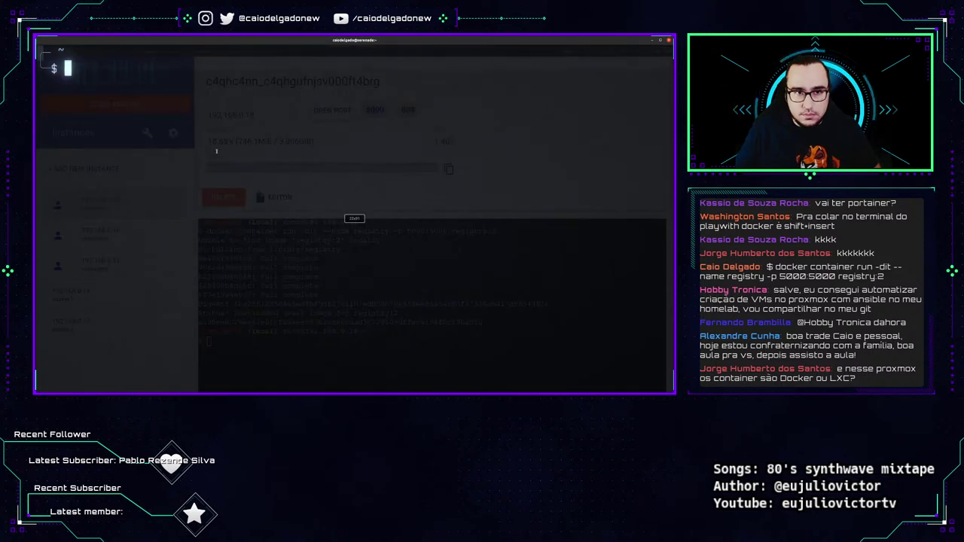
Connect to the manager1 node over SSH using the pasted command.
key("ctrl+shift+v")
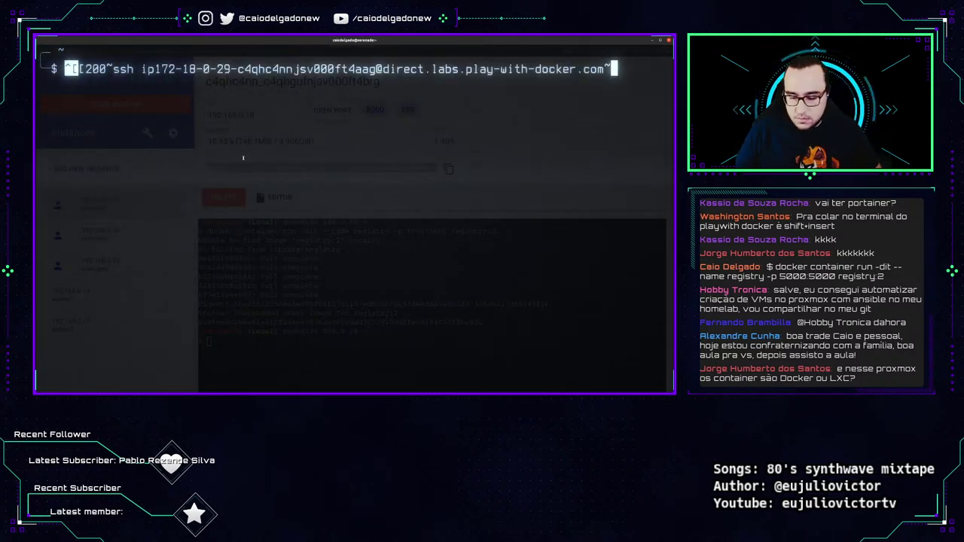
key("Delete")
key("Delete")
key("Delete")
key("Delete")
key("Delete")
key("Delete")
key("End")
key("BackSpace")
key("Return")
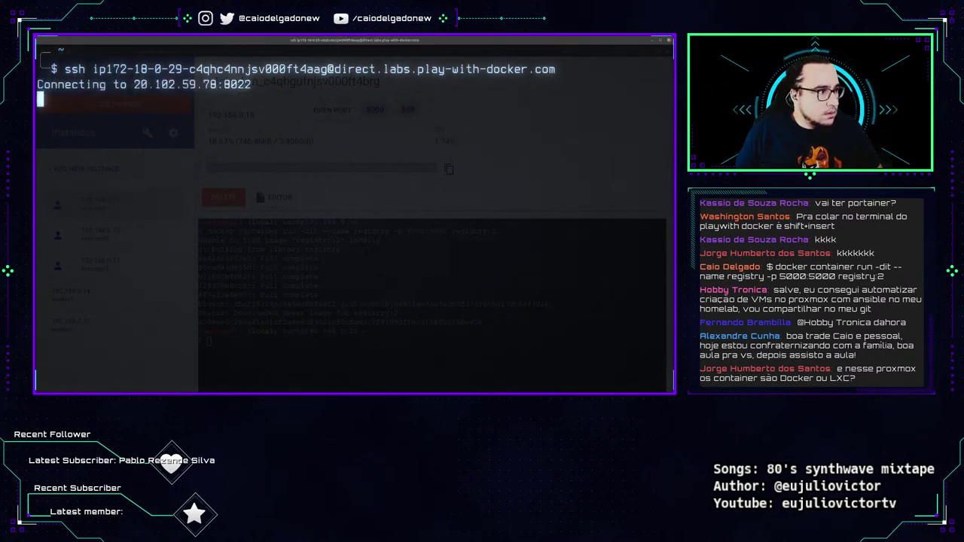
Create stack-mario.yml in vim containing the pasted Mario stack YAML.
type("vim ")
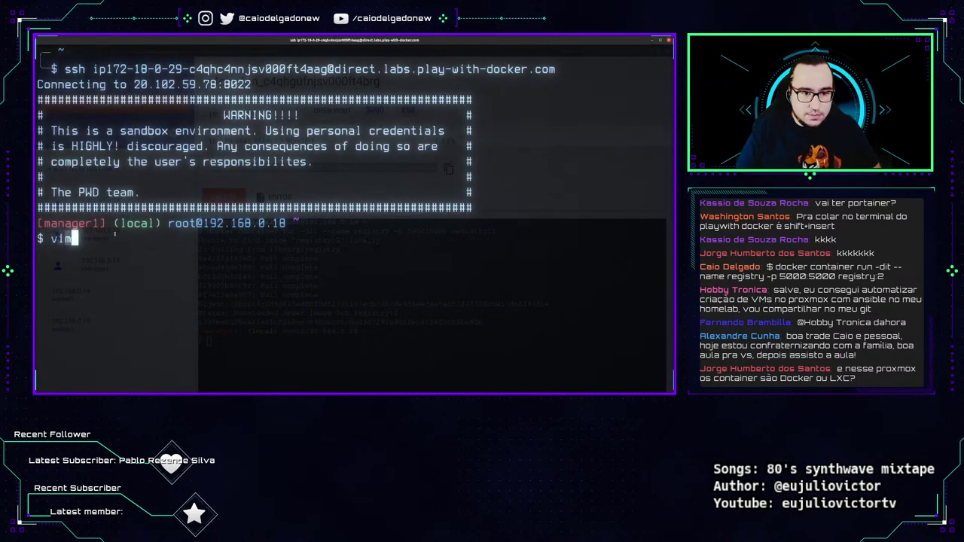
type("st")
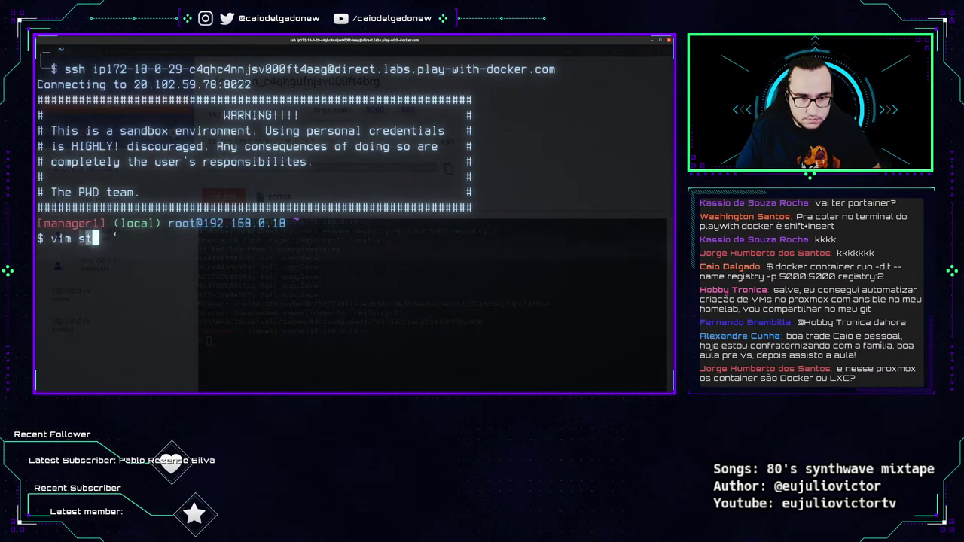
type("ack-mario.yml")
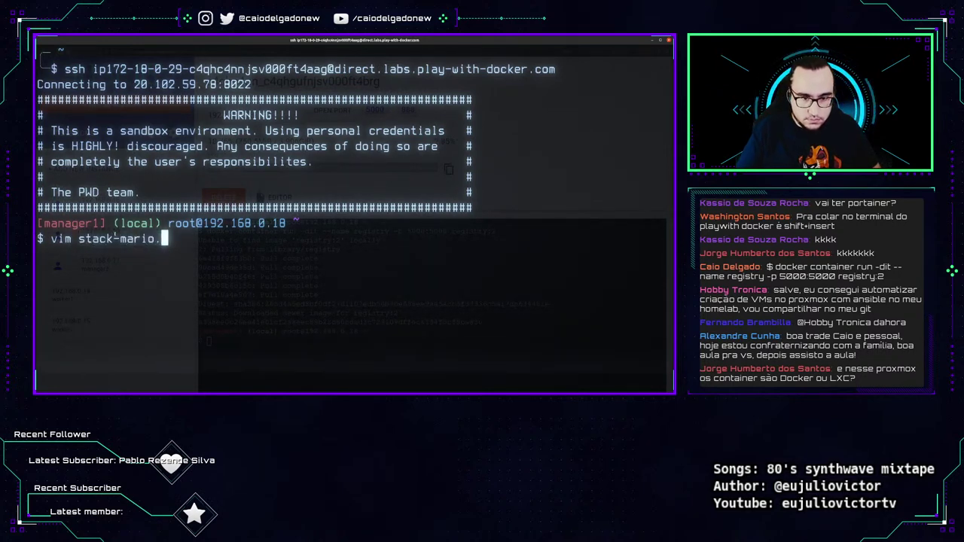
key("Return")
key("i")
type("version: \"3.8\"  services:    supermario:     image: caiodelgadonew/docker-supermario     ports:      - 8600:8080     deploy:       mode: replicated       replicas: 3       restart_policy:        'condition: on-failure       resources:         limits:           cpus: \"1\"           memory: 100M         reservations:           cpus: \"0.5\"           memory: 60M")
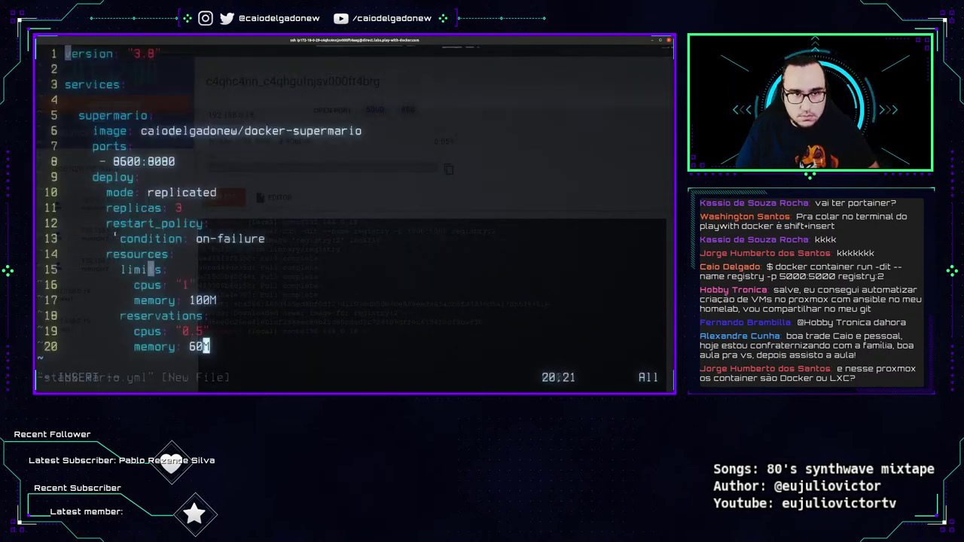
key("Escape")
type(":wq")
key("Return")
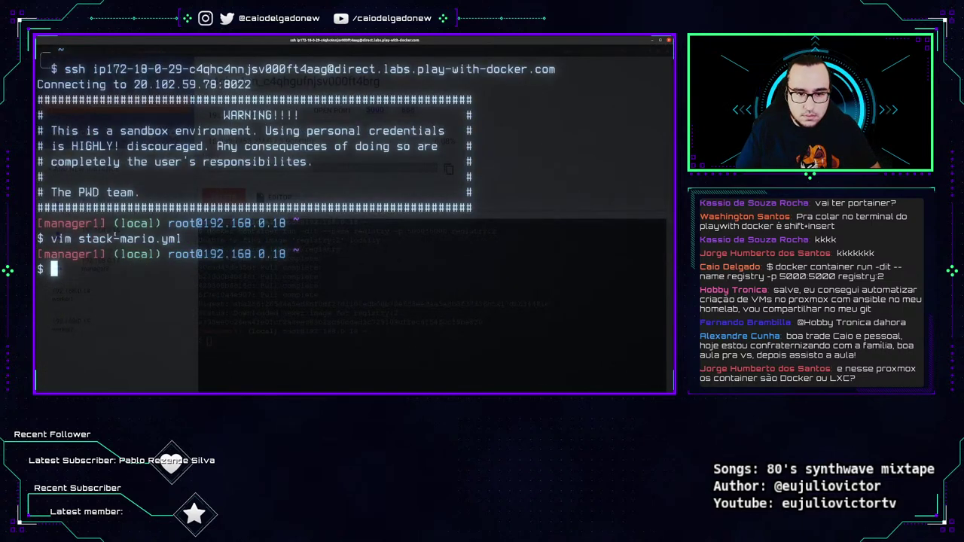
Pipe stack-mario.yml to termbin.com 9999 and copy the returned termbin.com/4hev link.
type("cat st")
key("Tab")
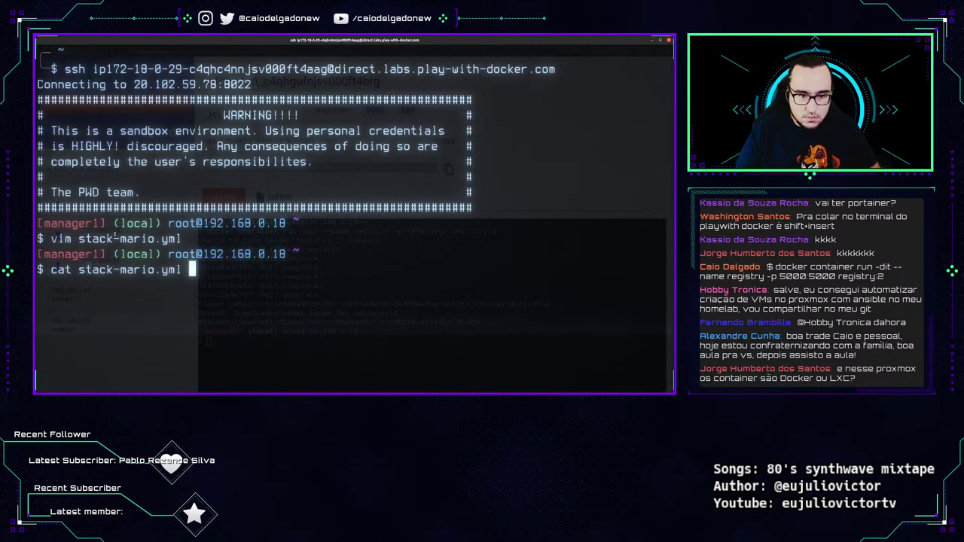
type("| nc term")
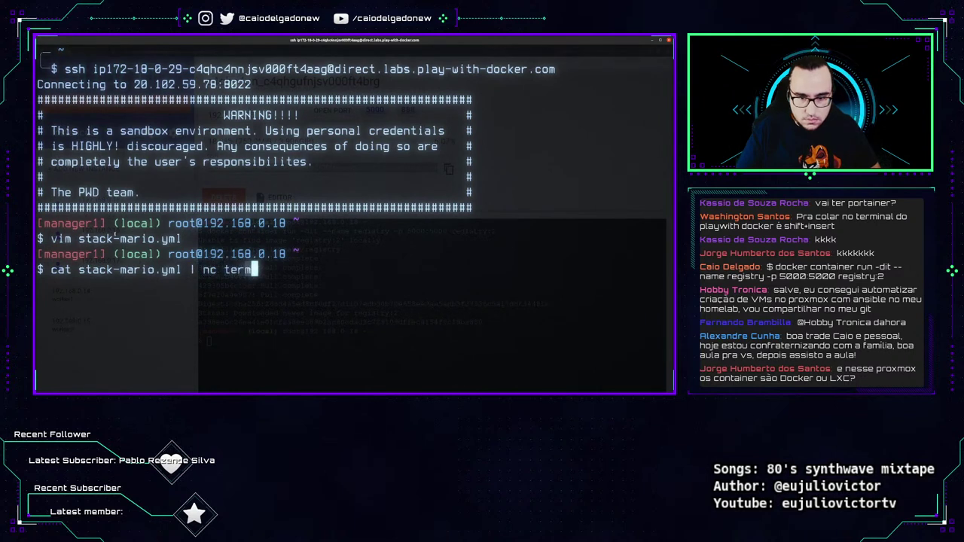
type("bin.com")
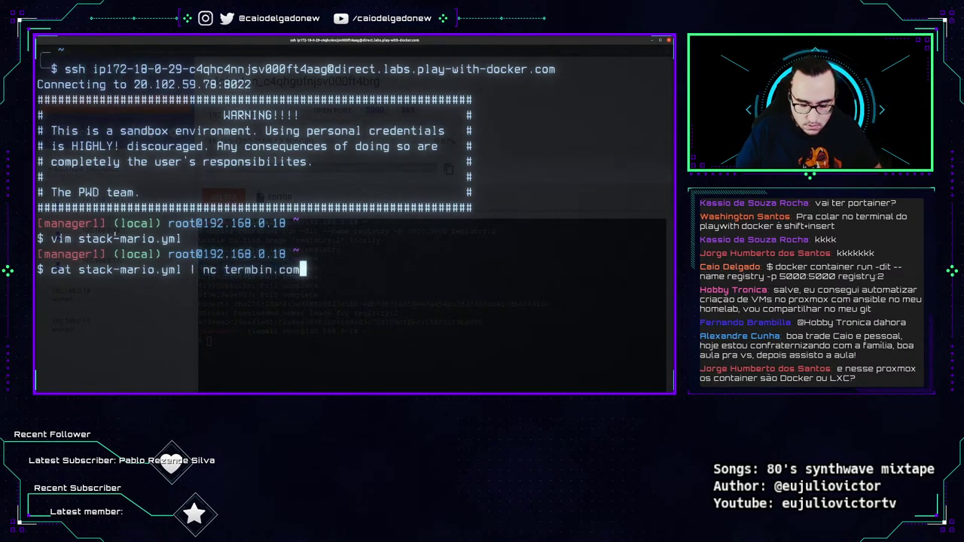
type(" 9999")
key("Return")
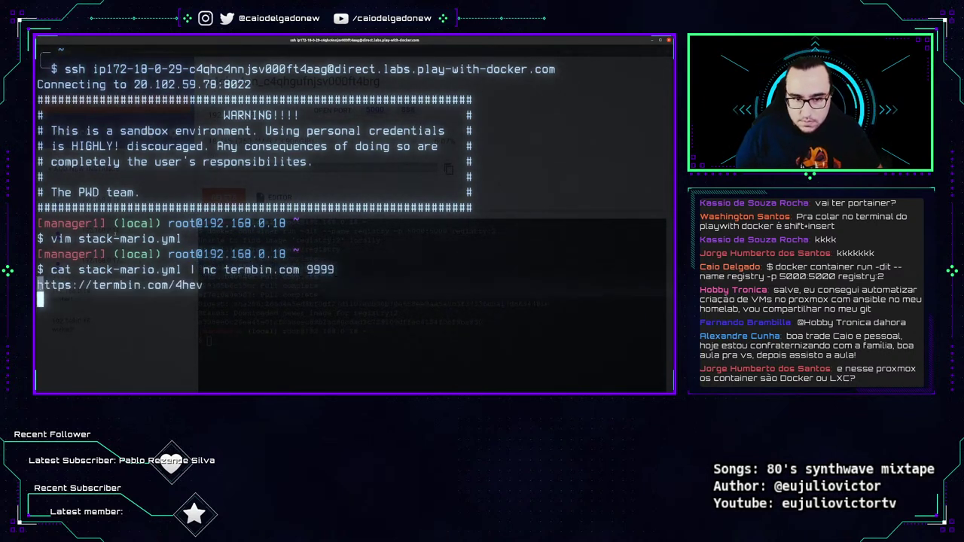
double_click(120, 285)
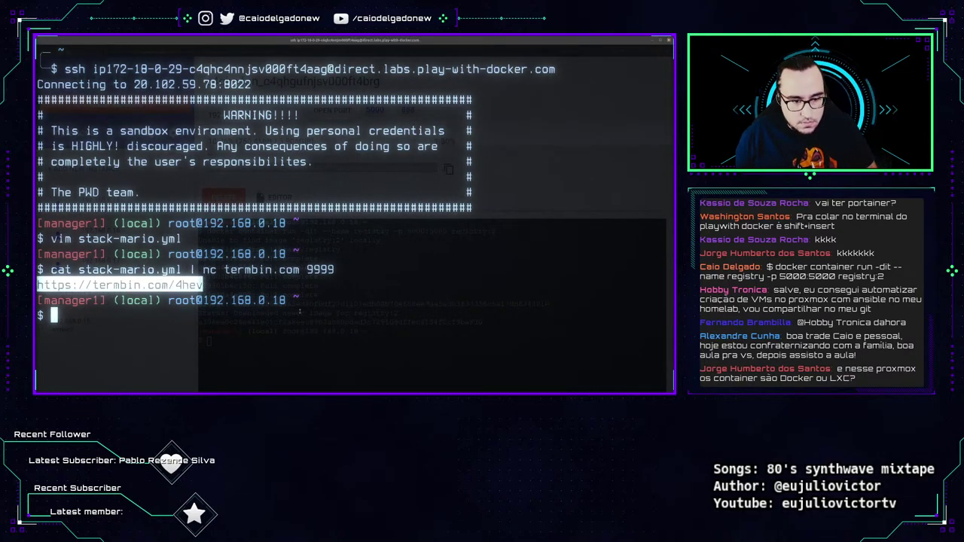
key("alt+Tab")
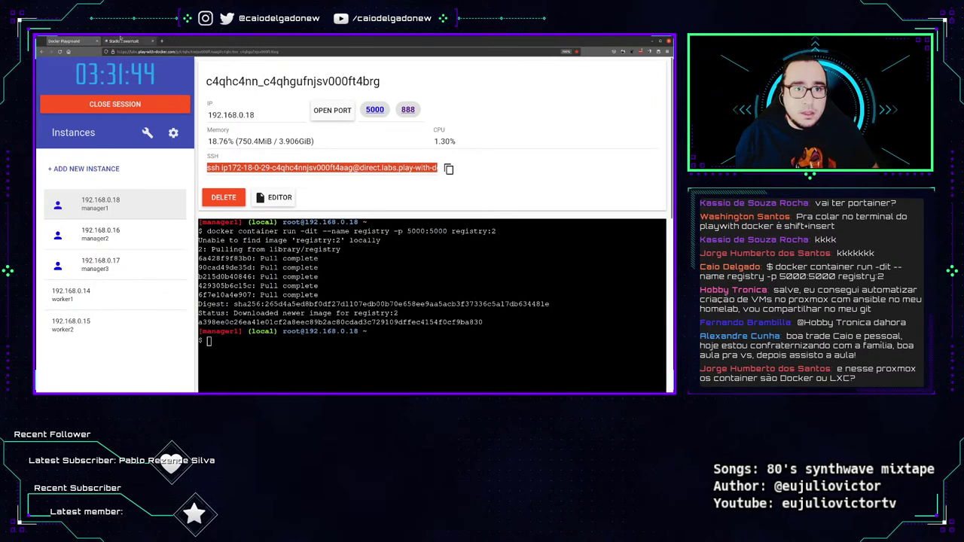
Check the stack YAML at termbin.com/4hev in a new tab, then close it.
left_click(122, 40)
left_click(161, 41)
key("ctrl+v")
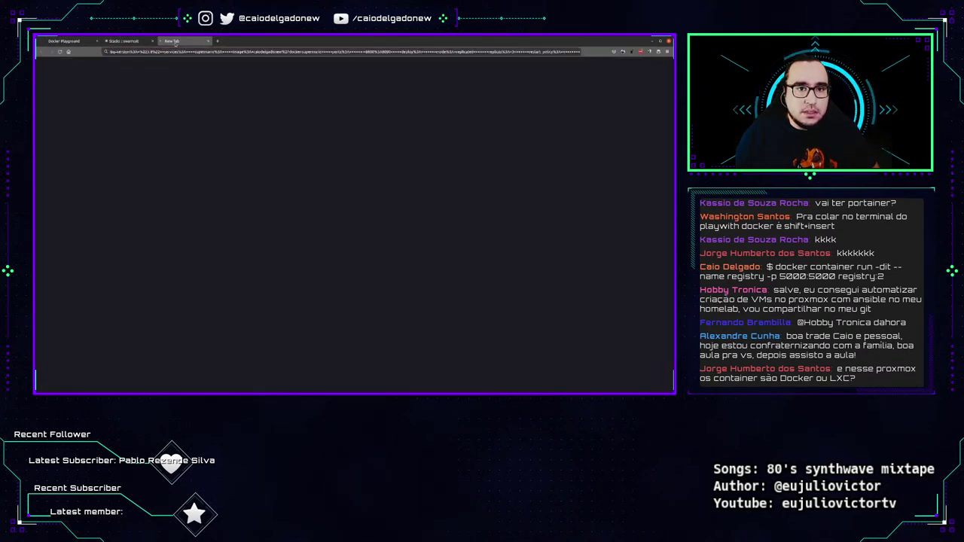
key("Return")
left_click(208, 40)
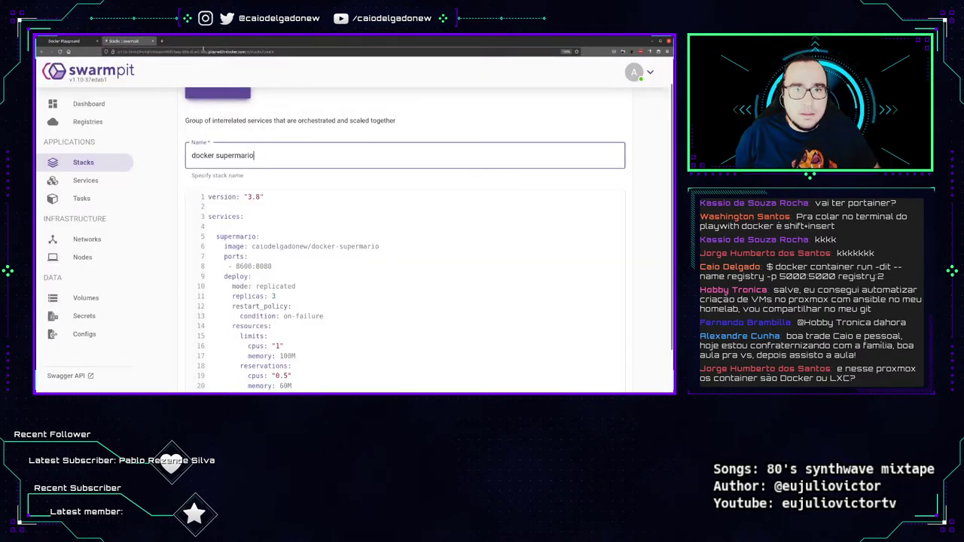
key("ctrl+t")
type("https://termbin.com/4hev")
key("Return")
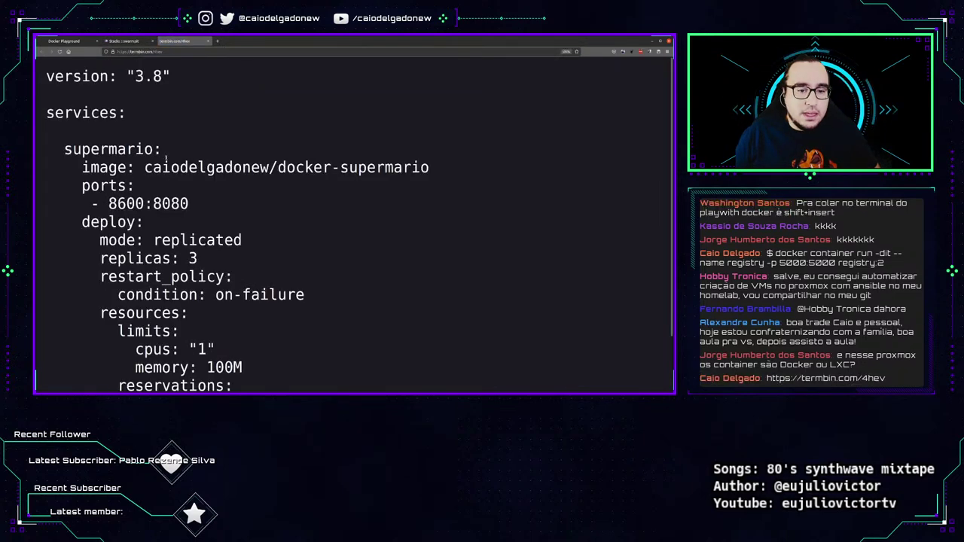
scroll(165, 156, "down", 1)
scroll(174, 113, "up", 1)
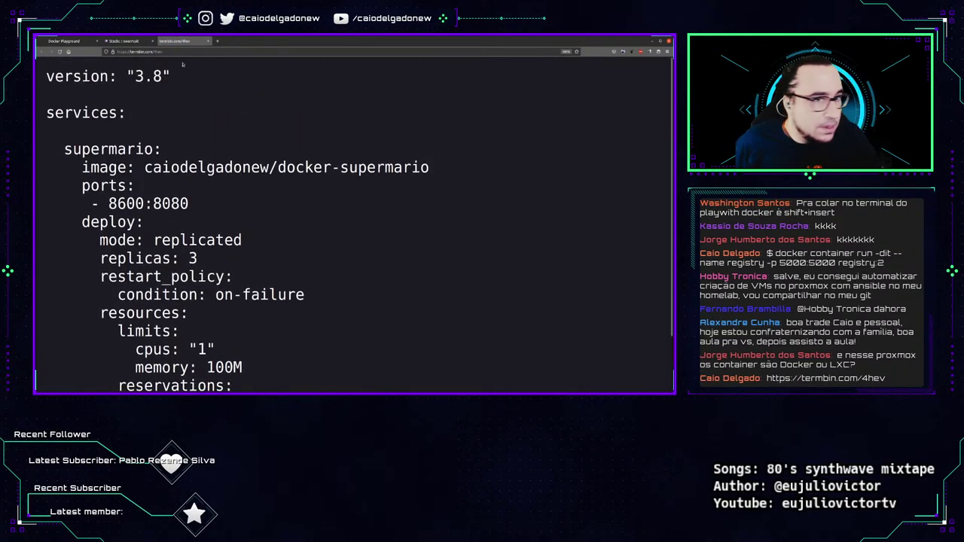
left_click(207, 41)
Review the YAML's version, supermario service, image, port 8600 and replicated mode.
scroll(405, 241, "down", 1)
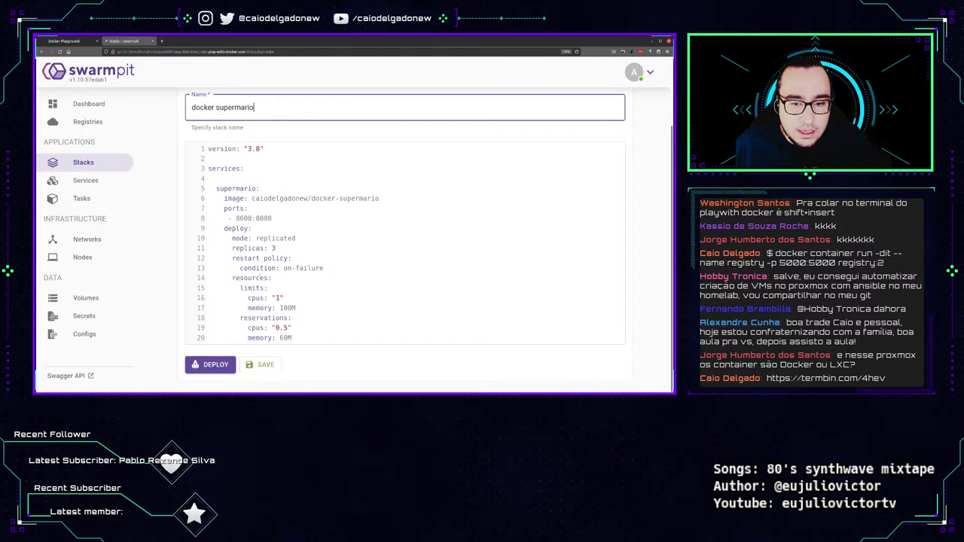
left_click_drag(327, 333, 196, 140)
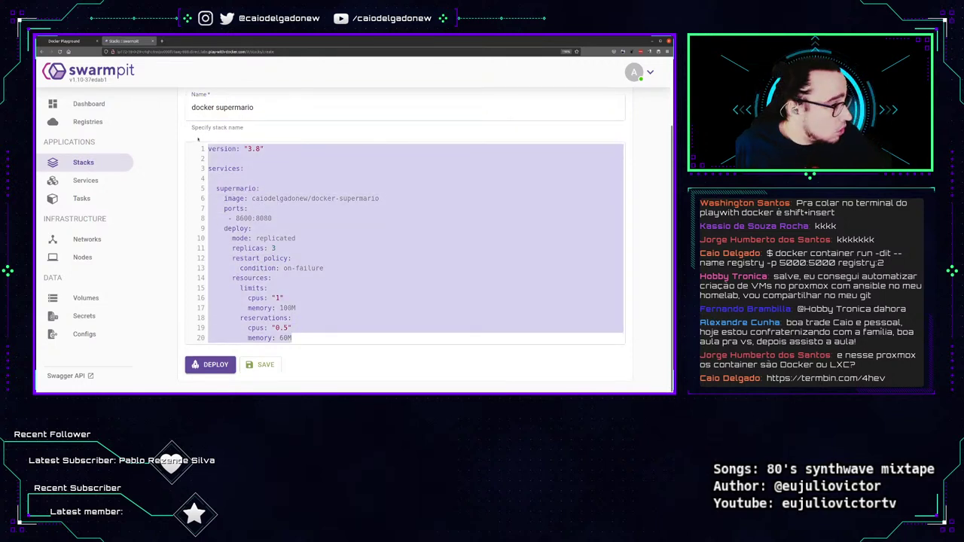
left_click(251, 150)
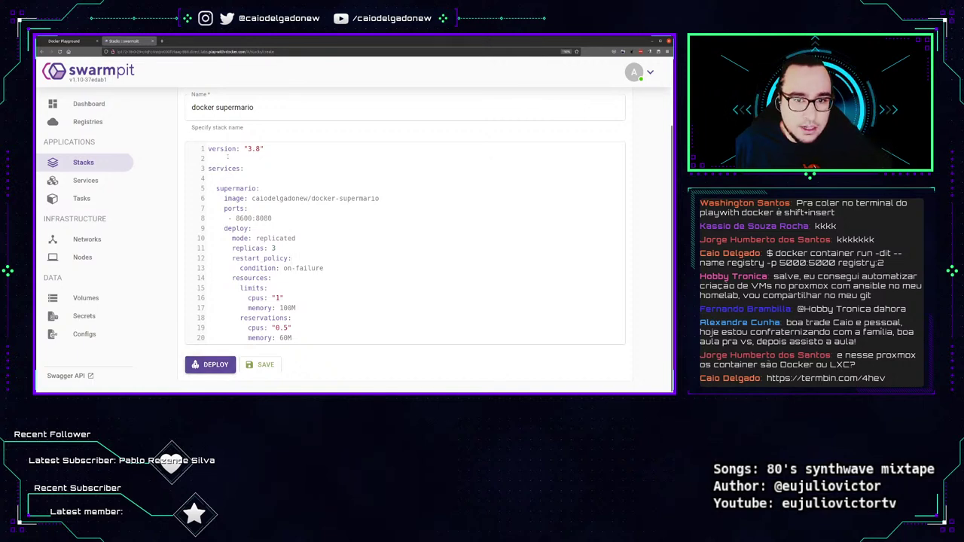
left_click_drag(264, 149, 208, 149)
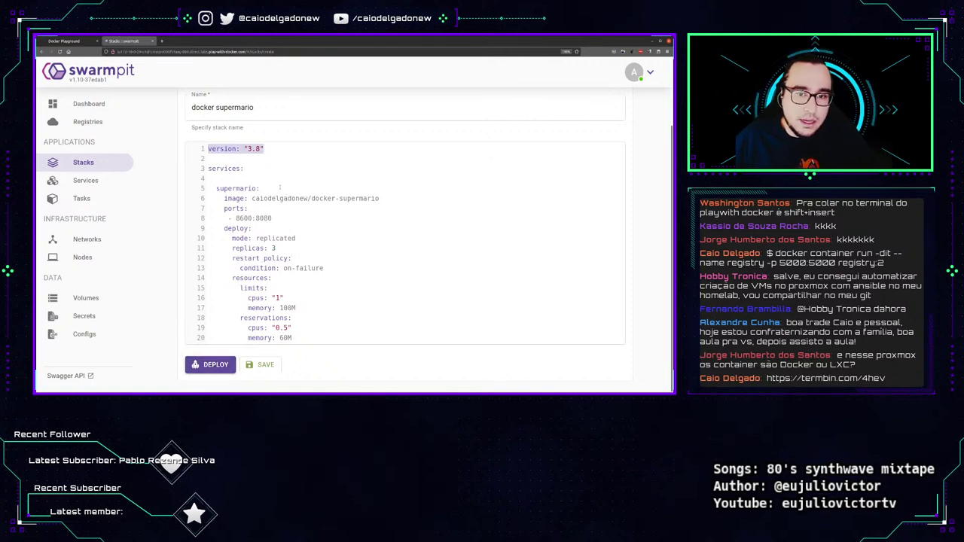
left_click_drag(212, 189, 371, 211)
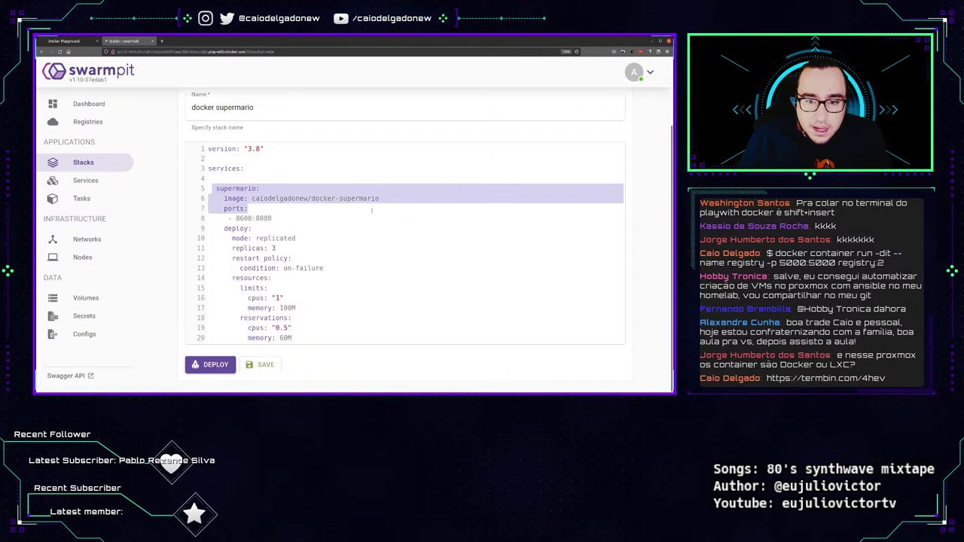
left_click(297, 222)
double_click(244, 217)
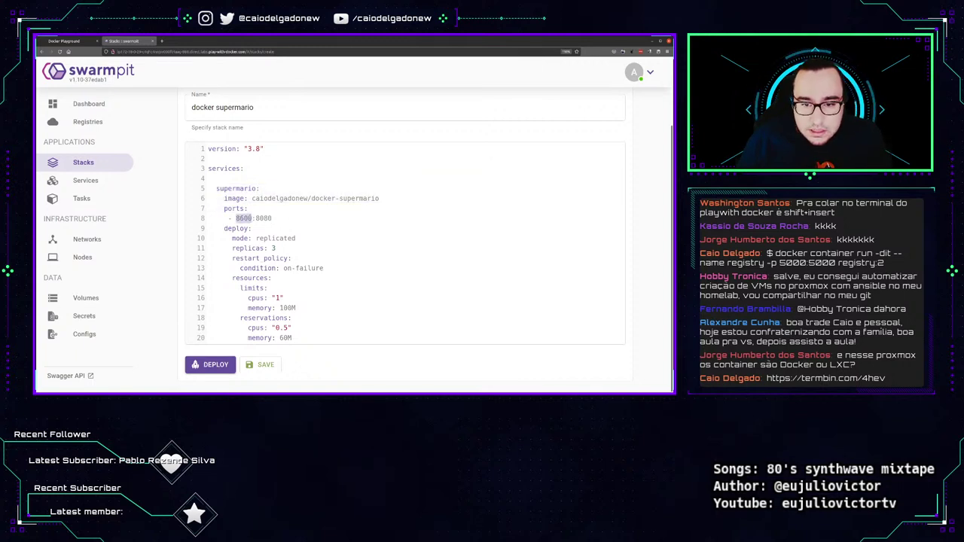
left_click(259, 248)
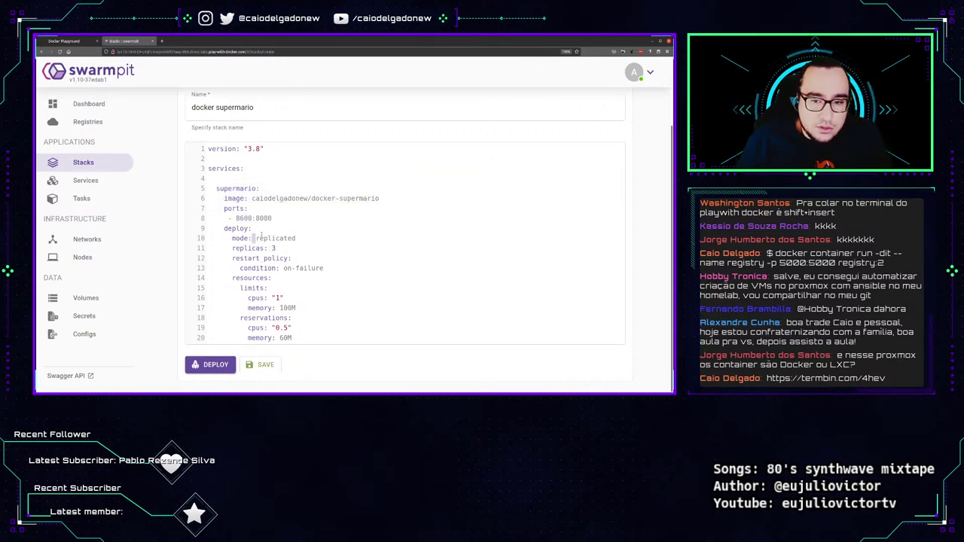
double_click(256, 238)
left_click(325, 308)
Check the CPU limit, then deploy the docker supermario stack.
left_click_drag(285, 298, 253, 298)
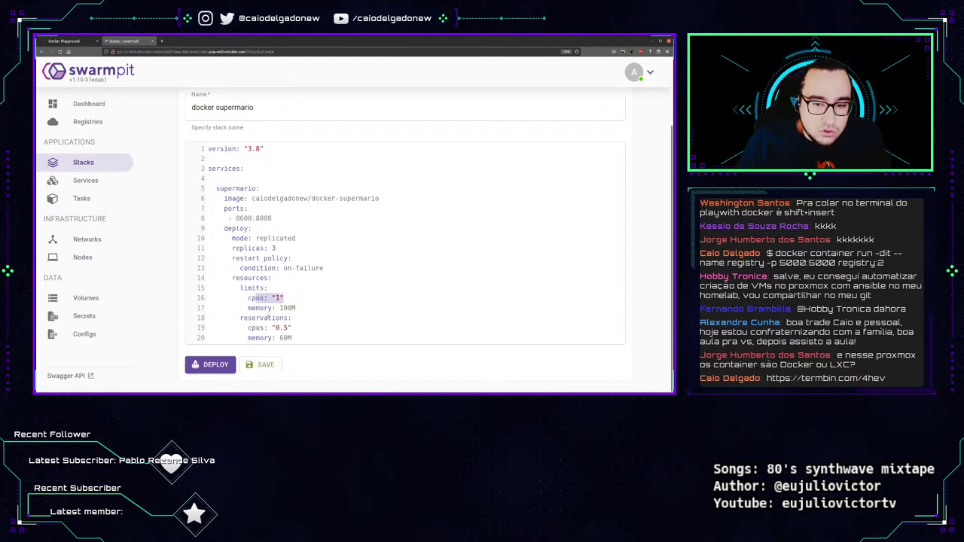
left_click(310, 340)
left_click_drag(294, 339, 205, 149)
left_click(211, 365)
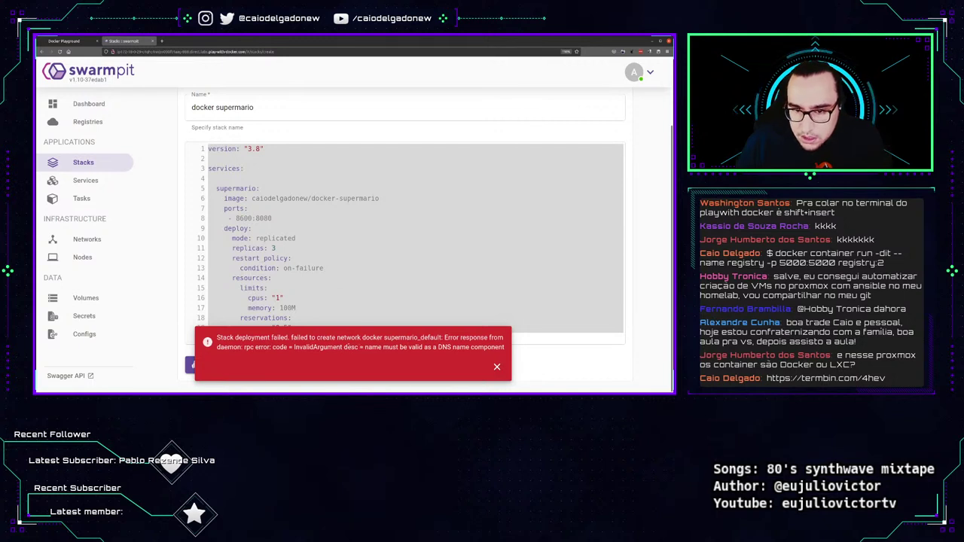
Read the invalid DNS name error for docker supermario_default and dismiss it.
left_click_drag(345, 348, 452, 359)
left_click_drag(466, 347, 492, 348)
left_click(419, 350)
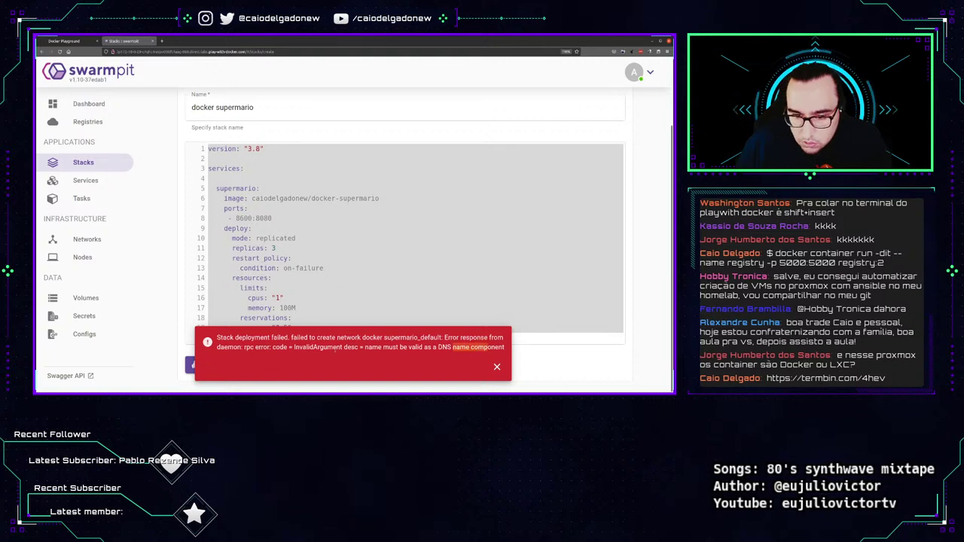
left_click(497, 367)
left_click_drag(327, 336, 189, 154)
left_click(309, 278)
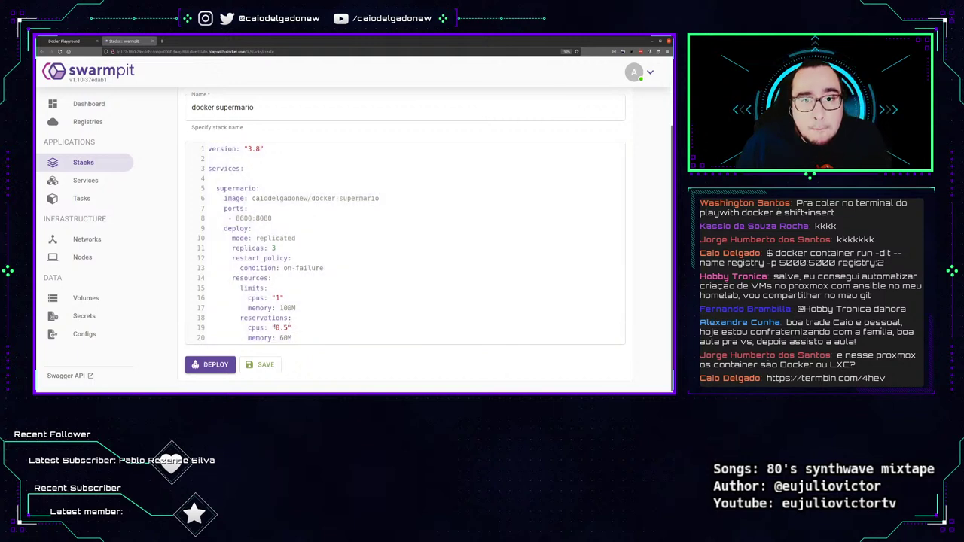
Redeploy the stack, read the same DNS-name error again, and dismiss it.
left_click(211, 364)
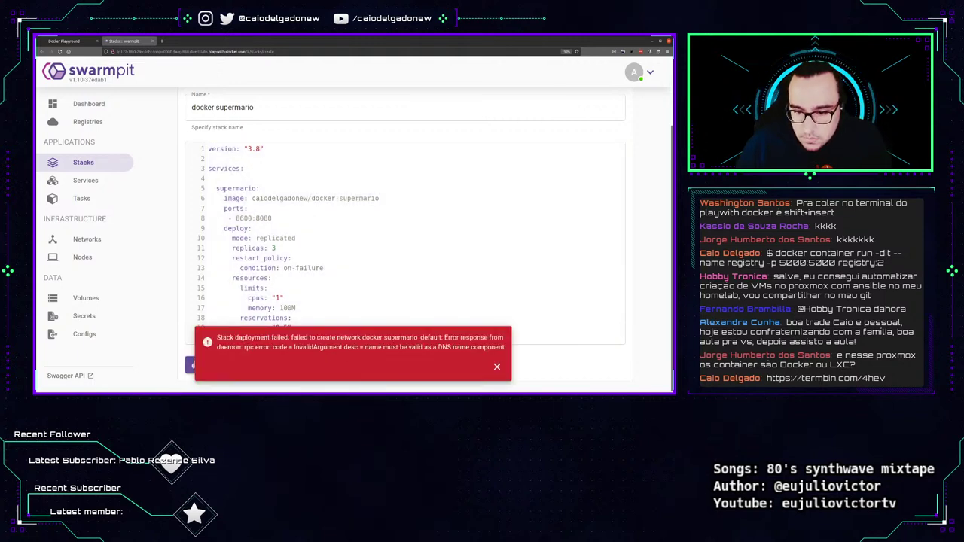
left_click_drag(273, 346, 470, 348)
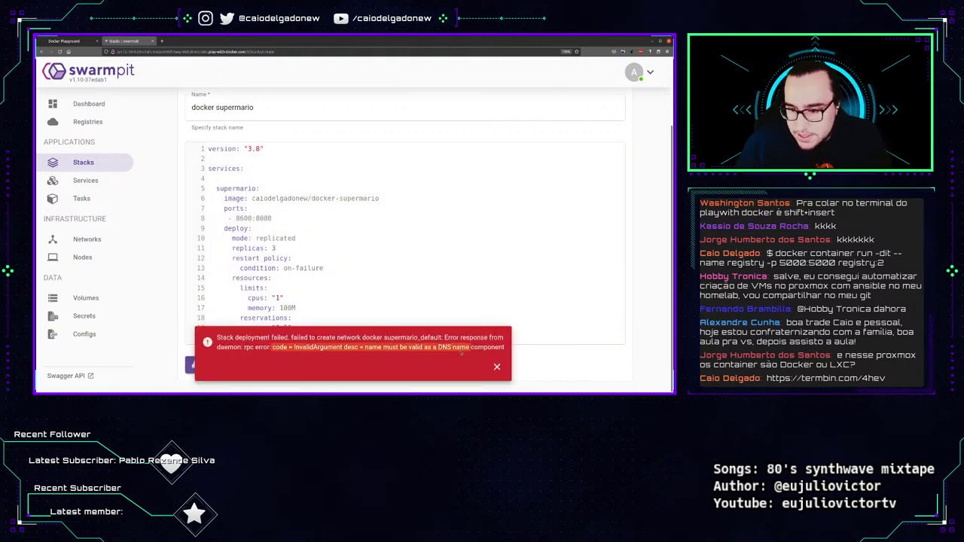
left_click(497, 368)
triple_click(372, 338)
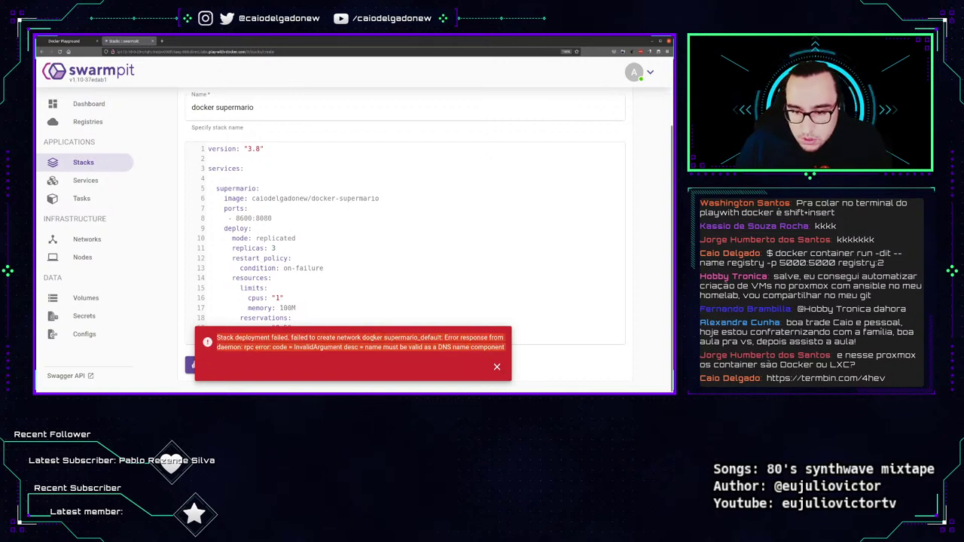
left_click(459, 385)
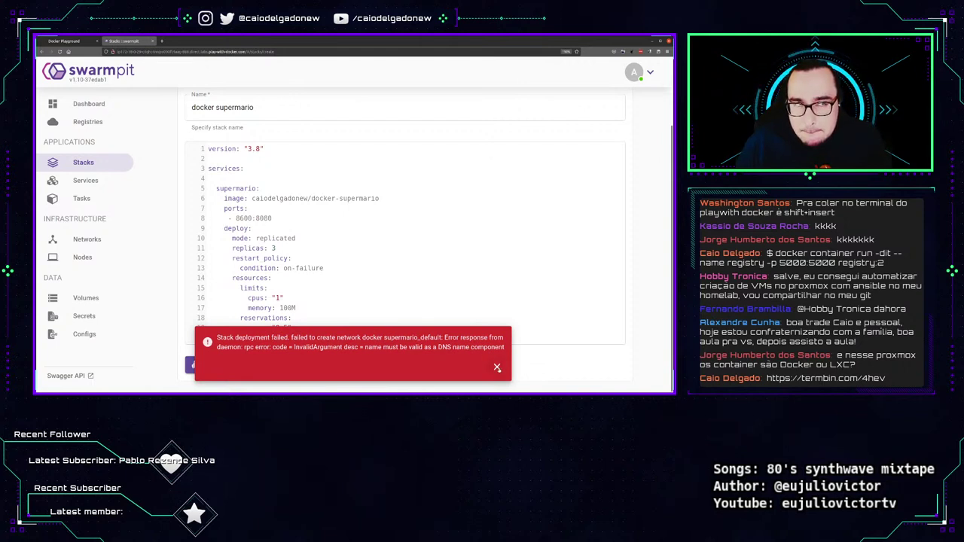
left_click(497, 367)
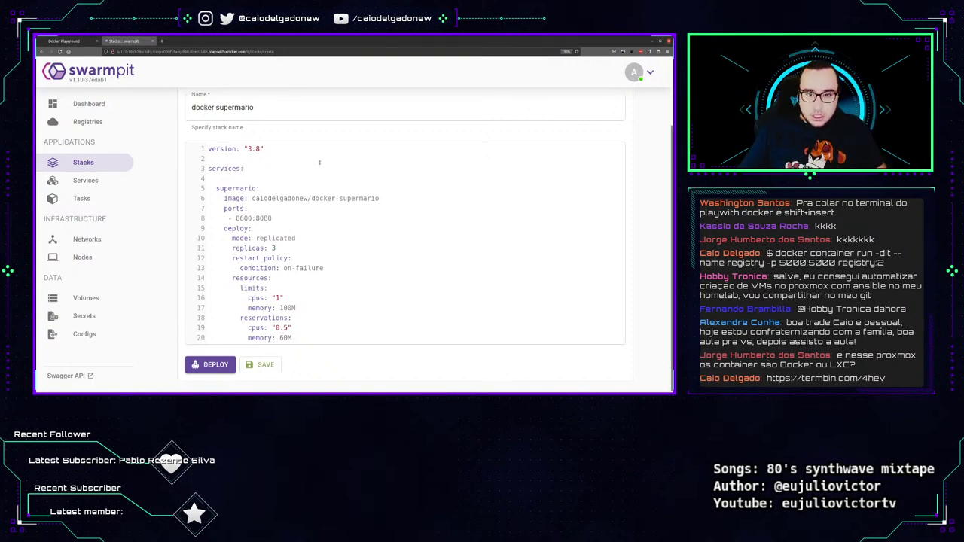
Add a top-level 'networks: mario:' block above services in the compose YAML.
key("Return")
key("Return")
key("Up")
type("netwro")
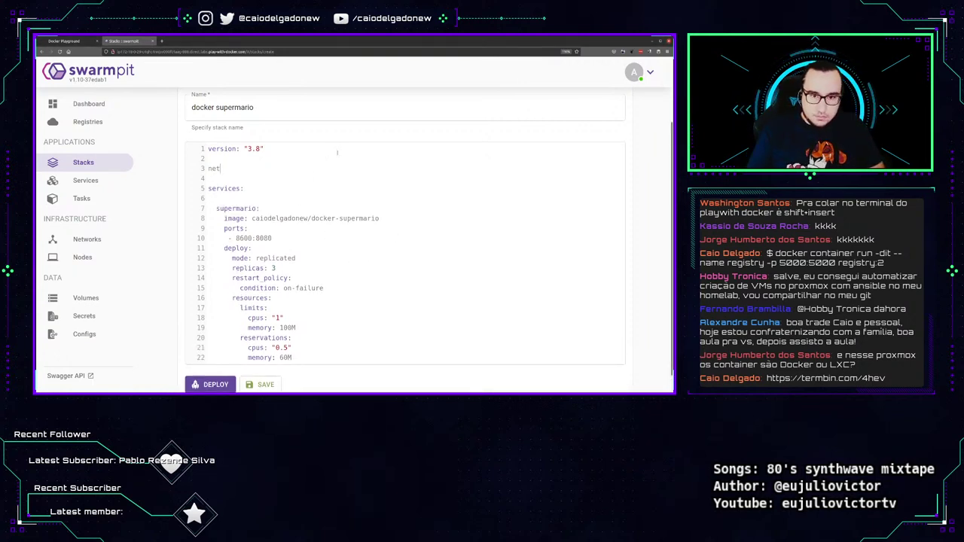
key("BackSpace")
key("BackSpace")
key("BackSpace")
type("works:")
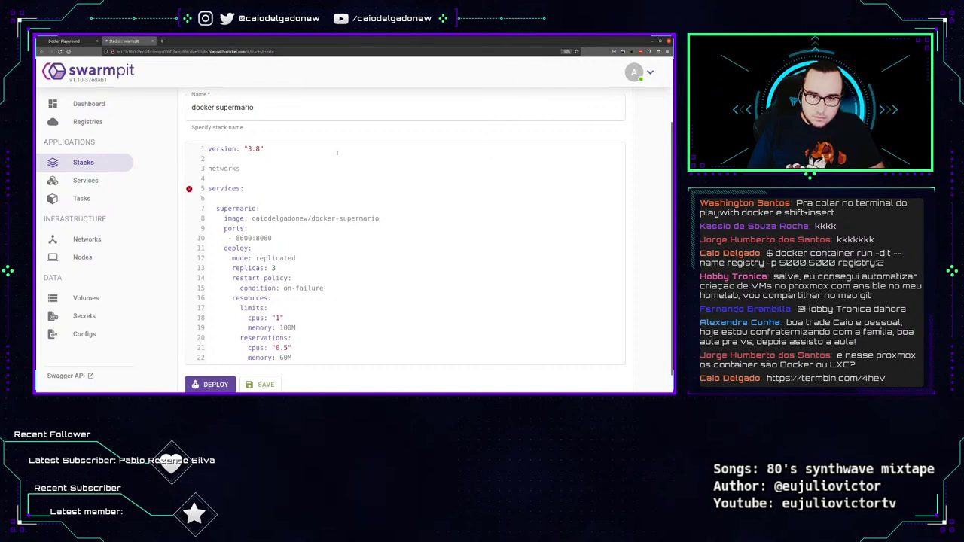
key("Return")
type("mario:")
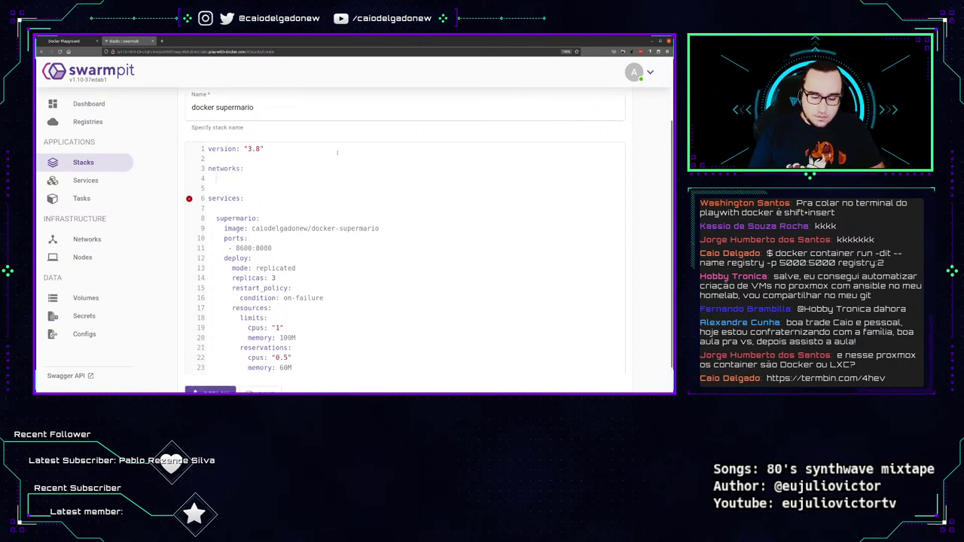
Add 'network: - mario' under supermario, deploy, and dismiss the disallowed-property error.
scroll(367, 283, "down", 1)
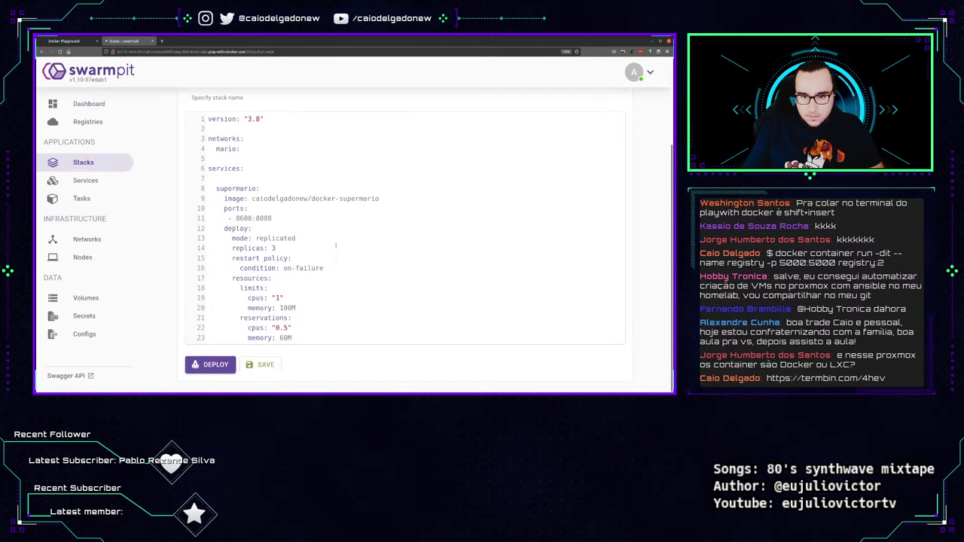
key("Return")
type("ne")
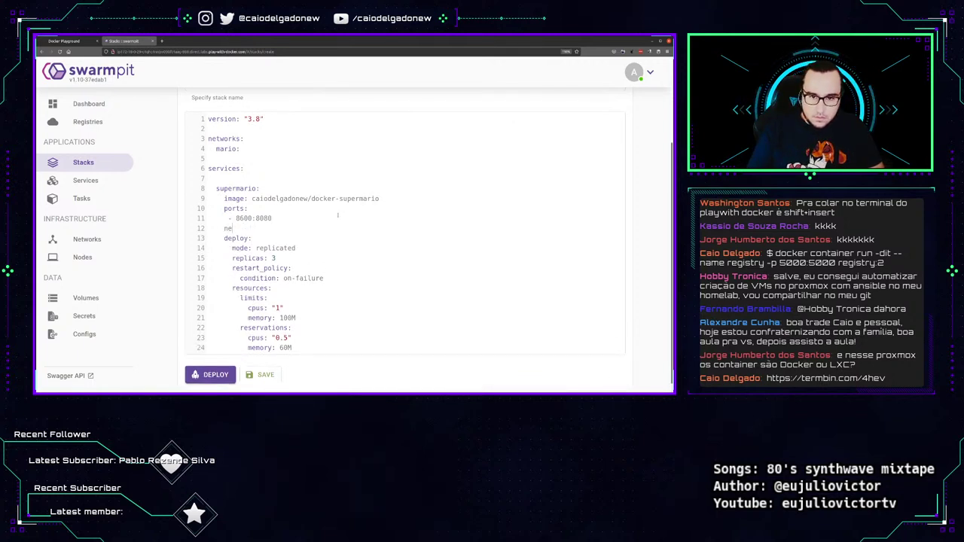
type("twork:")
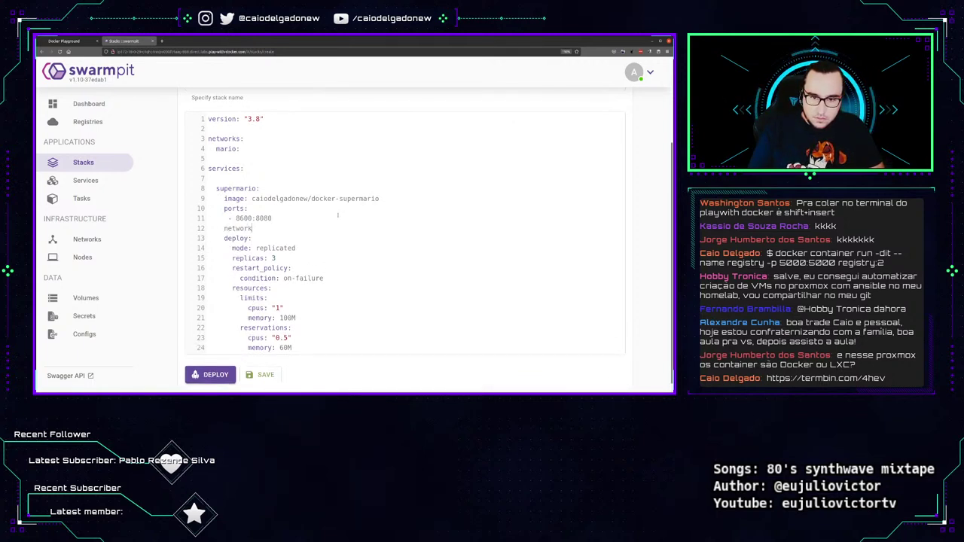
key("Return")
type("-")
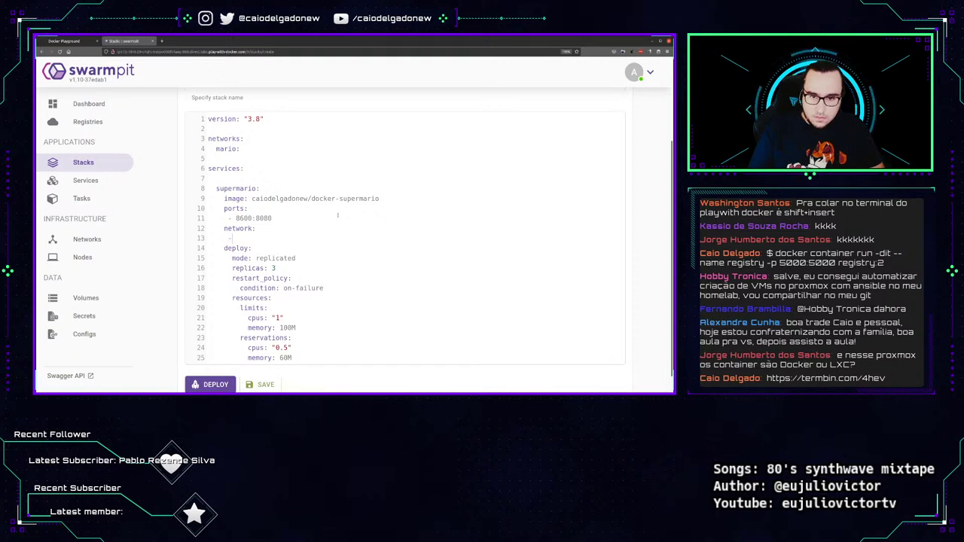
type(" mario")
key("ctrl+a")
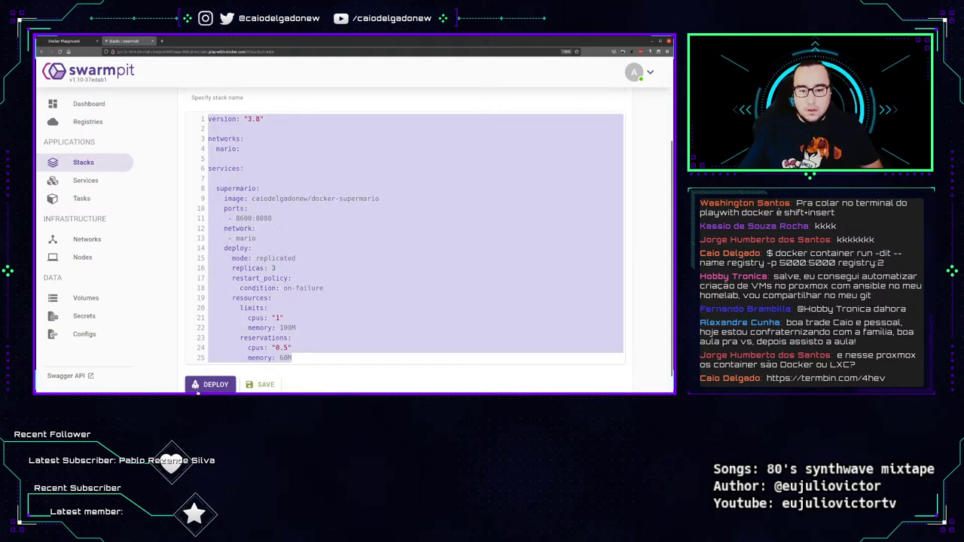
left_click(195, 385)
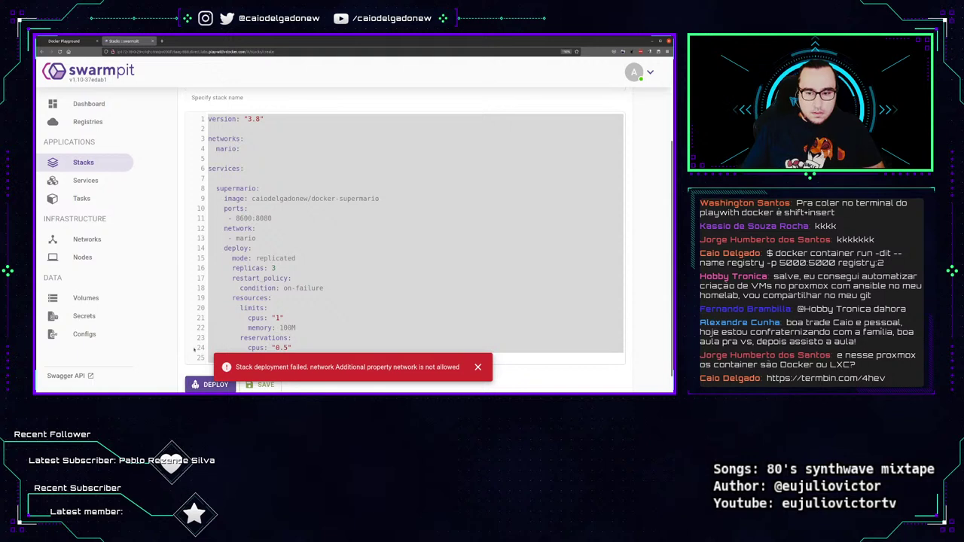
left_click(333, 328)
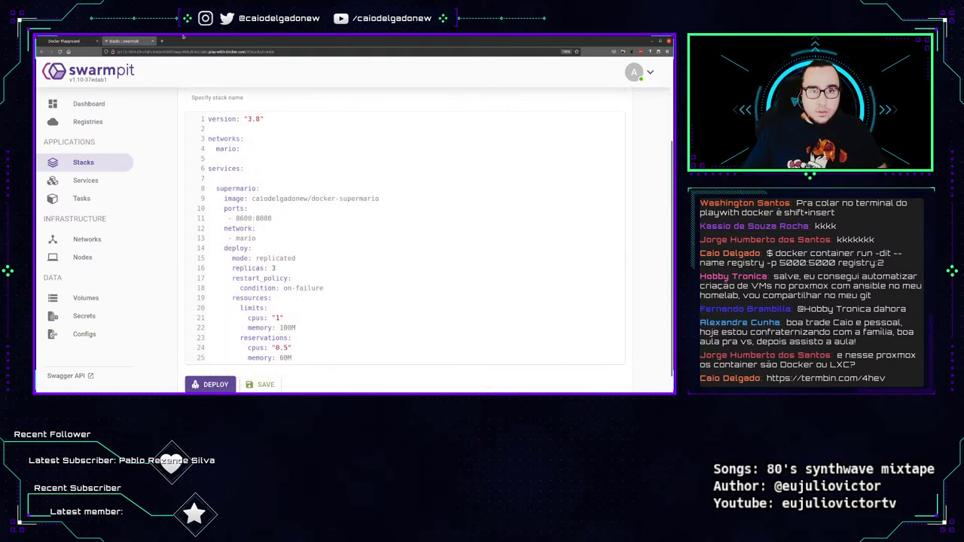
Replace the editor YAML with the termbin copy, try deploying, and dismiss the error.
left_click(161, 41)
type("https://termbin.com/4hev")
key("Return")
key("ctrl+a")
key("ctrl+c")
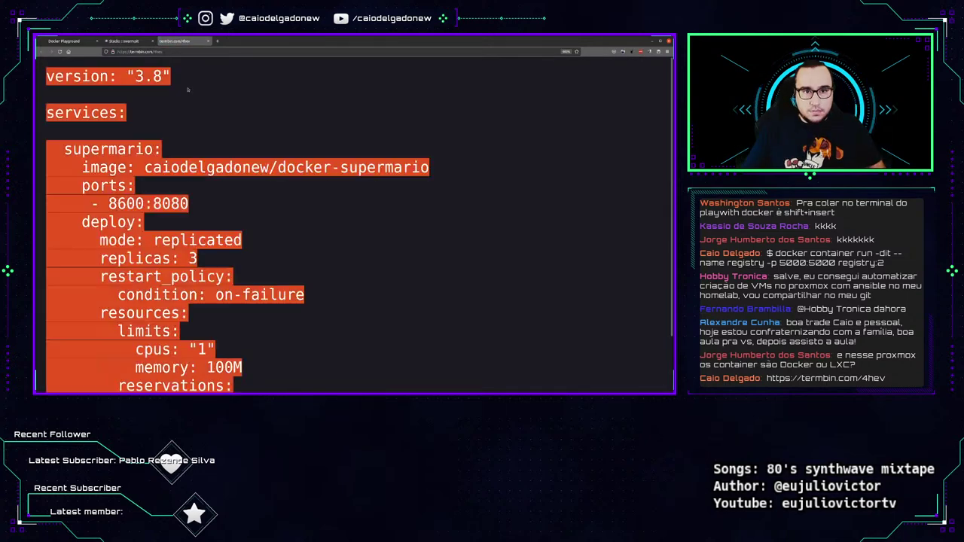
left_click(123, 40)
key("ctrl+a")
key("ctrl+v")
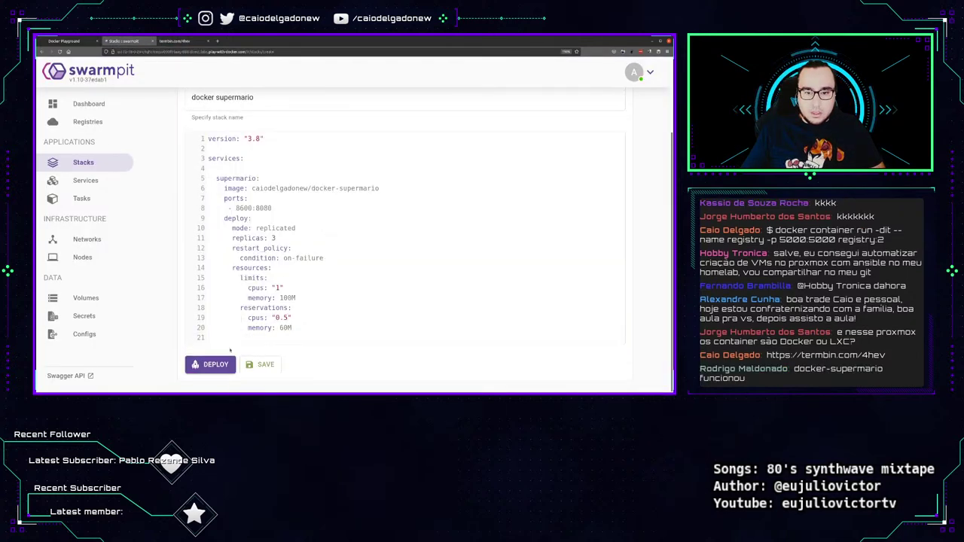
left_click(214, 364)
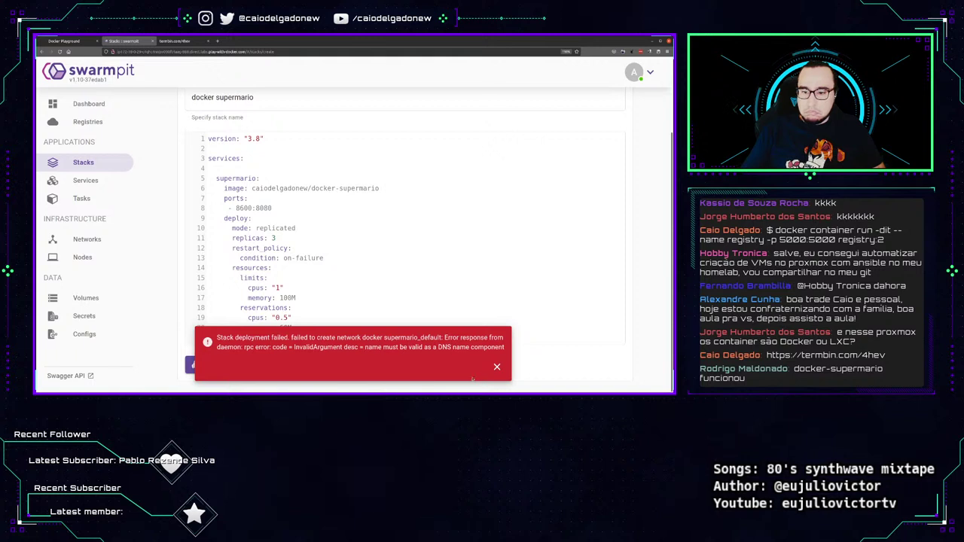
left_click(498, 368)
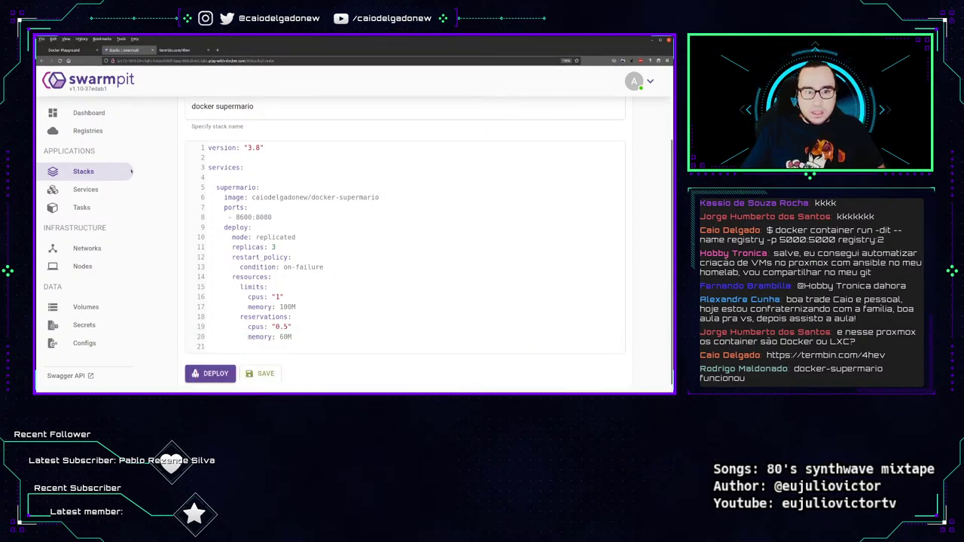
Create a new stack named mario and deploy it.
left_click(53, 163)
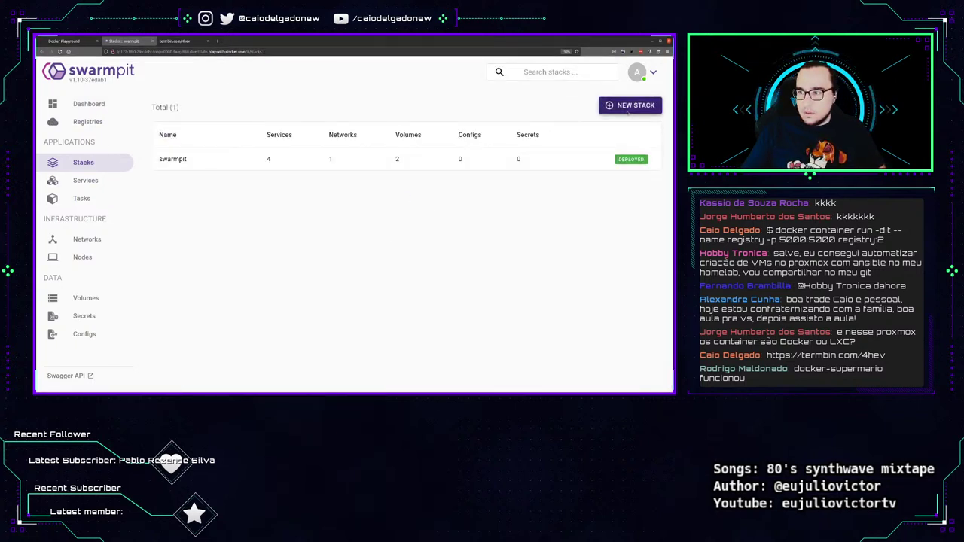
left_click(625, 103)
left_click(260, 138)
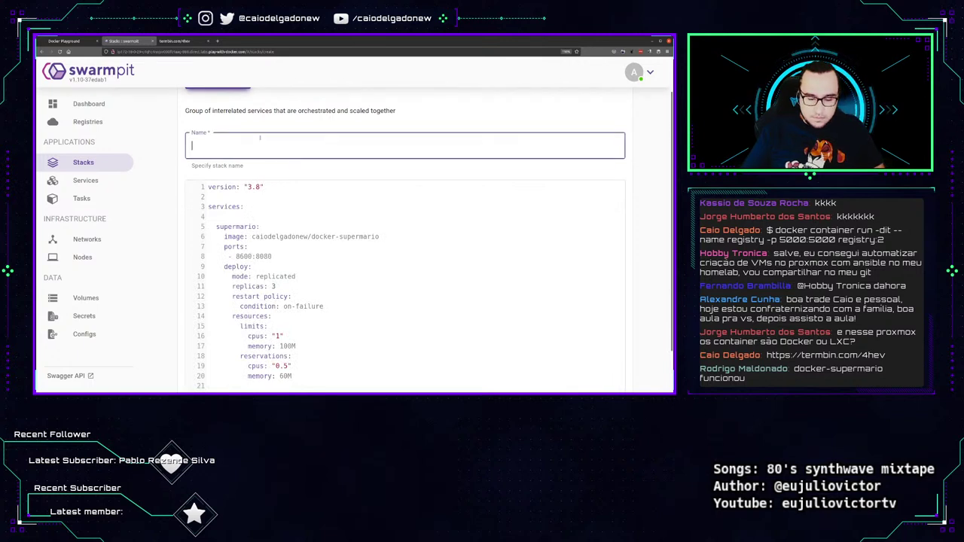
type("mario")
scroll(264, 264, "down", 1)
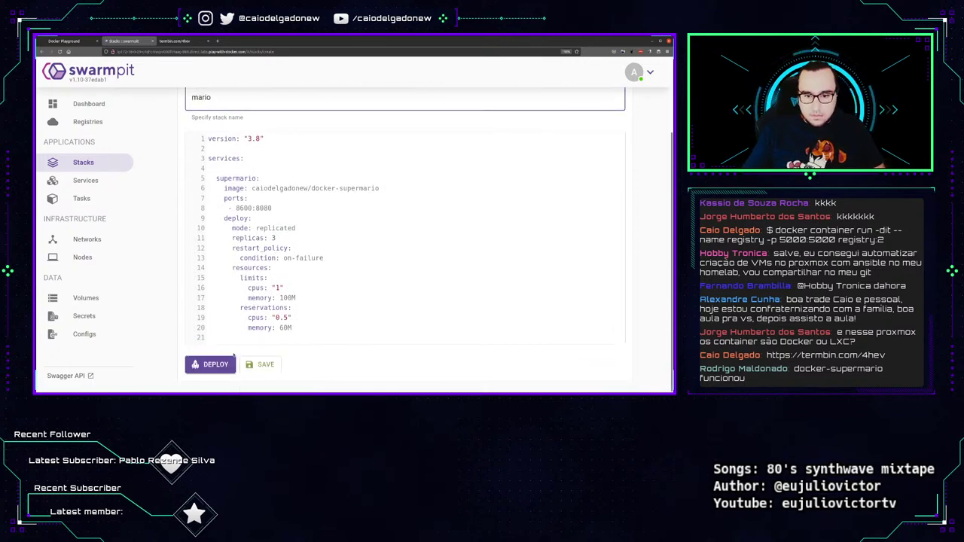
left_click(212, 365)
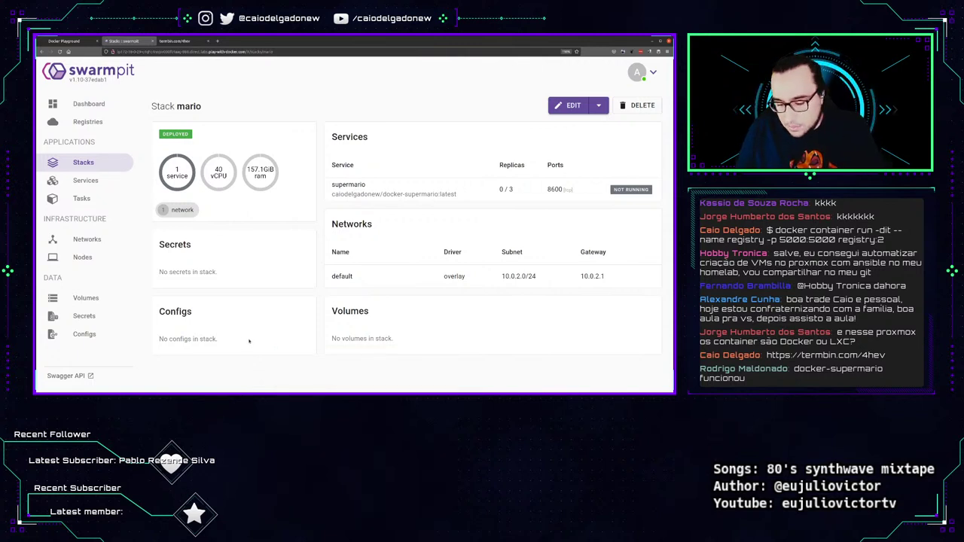
Annotate the mario stack's service gauge, networks, empty secrets/configs/volumes, subnet 10.0.2.0/24 and 0/3 replicas.
key("Print")
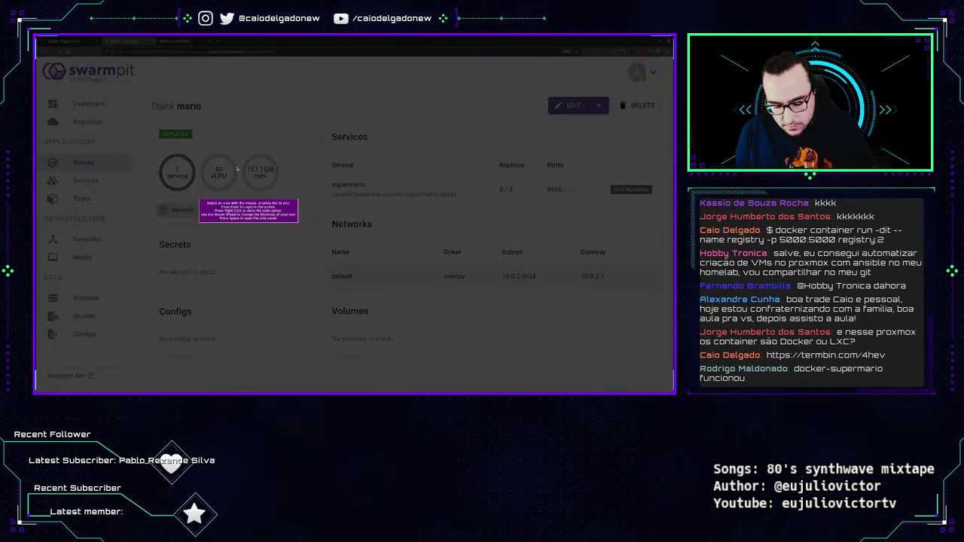
key("Escape")
mouse_move(190, 147)
left_mouse_down()
mouse_move(149, 160)
mouse_move(194, 189)
mouse_move(187, 145)
left_mouse_up()
mouse_move(183, 199)
left_mouse_down()
mouse_move(169, 200)
mouse_move(200, 215)
mouse_move(187, 197)
left_mouse_up()
left_click_drag(155, 275, 233, 277)
left_click_drag(157, 344, 236, 347)
left_click_drag(322, 358, 388, 362)
mouse_move(350, 213)
left_mouse_down()
mouse_move(308, 239)
mouse_move(538, 306)
mouse_move(667, 243)
mouse_move(278, 228)
left_mouse_up()
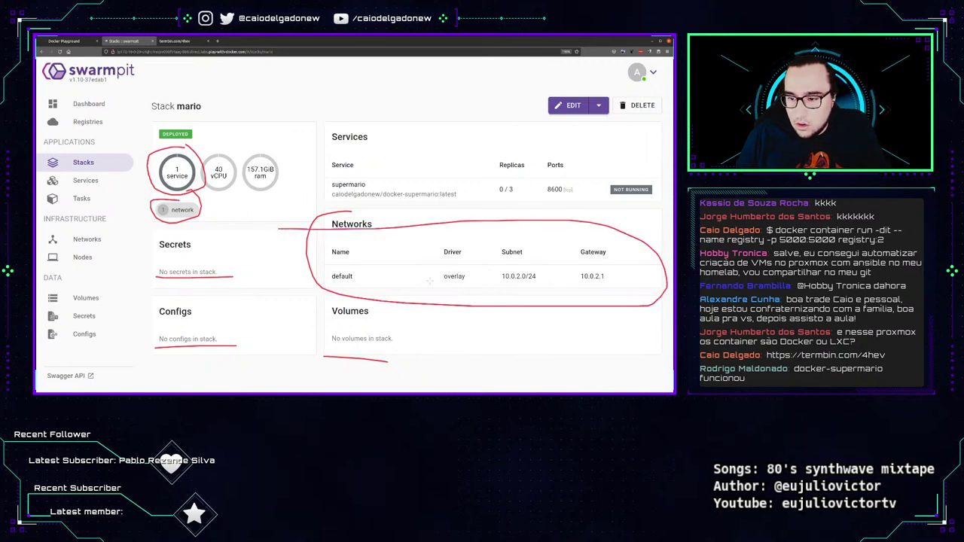
left_click_drag(427, 284, 559, 285)
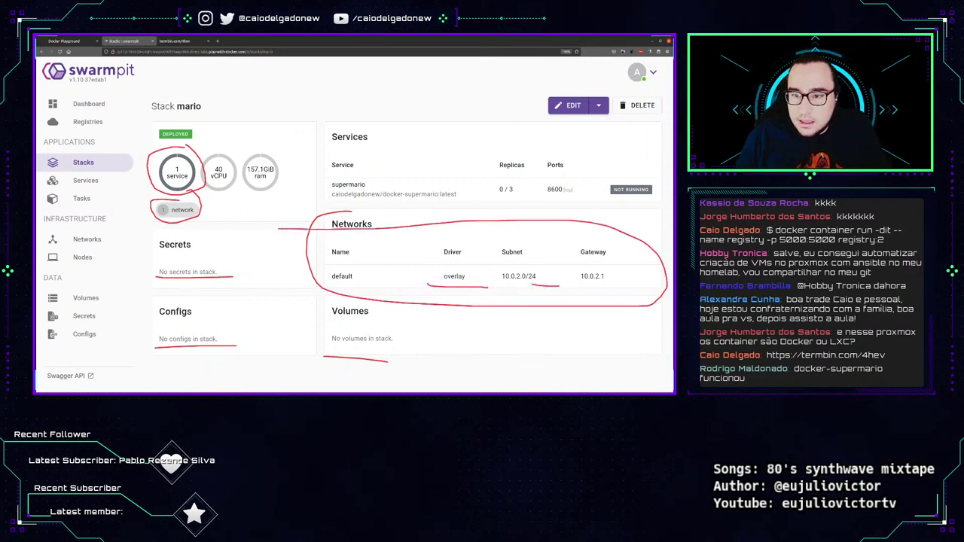
mouse_move(348, 175)
left_mouse_down()
mouse_move(326, 208)
mouse_move(468, 190)
mouse_move(336, 173)
left_mouse_up()
left_click_drag(495, 201, 570, 199)
key("Escape")
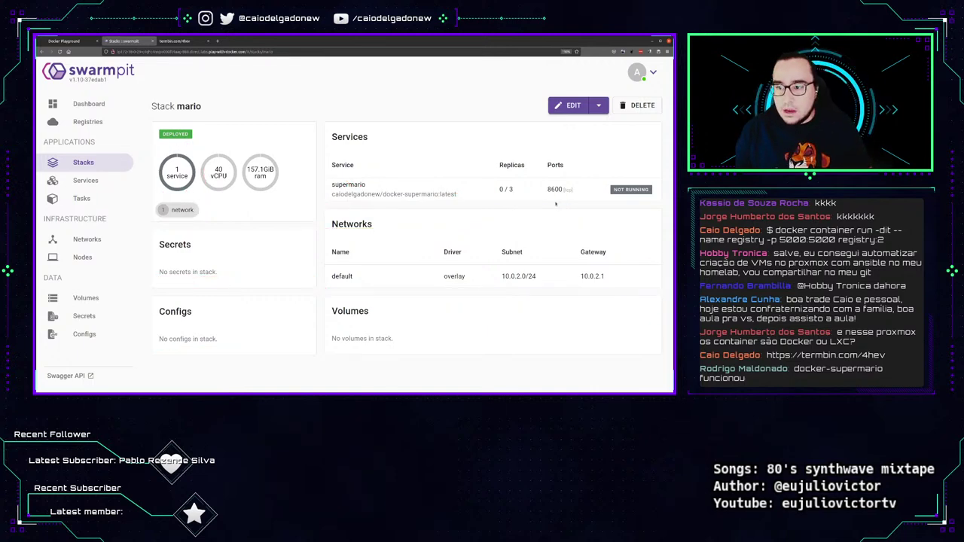
Reload the mario stack and check the supermario service, which still shows 0/3 replicas.
key("F5")
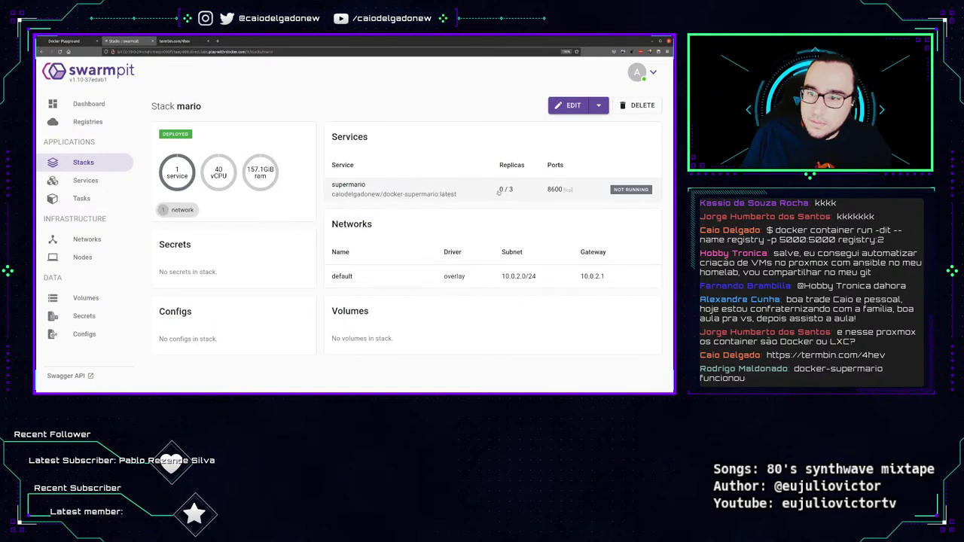
left_click(499, 193)
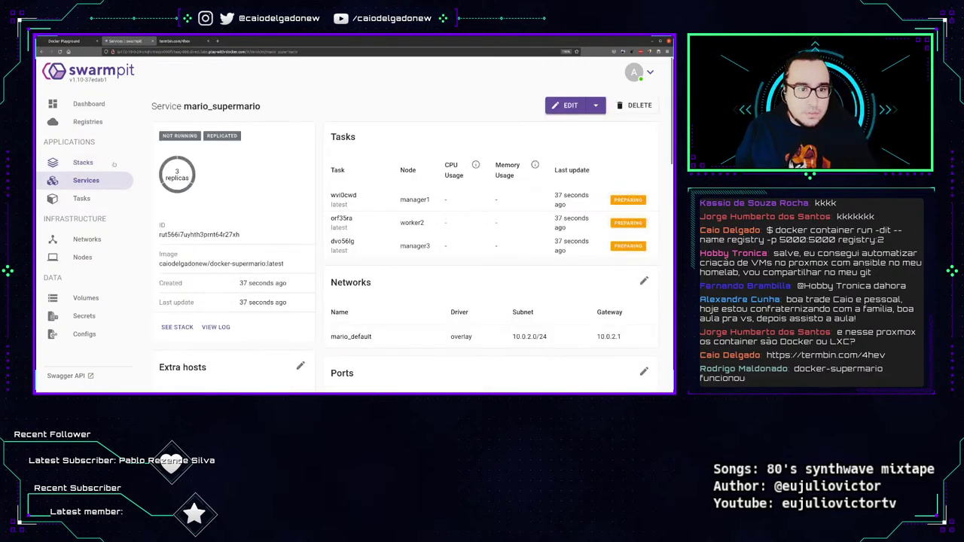
left_click(52, 163)
left_click(293, 161)
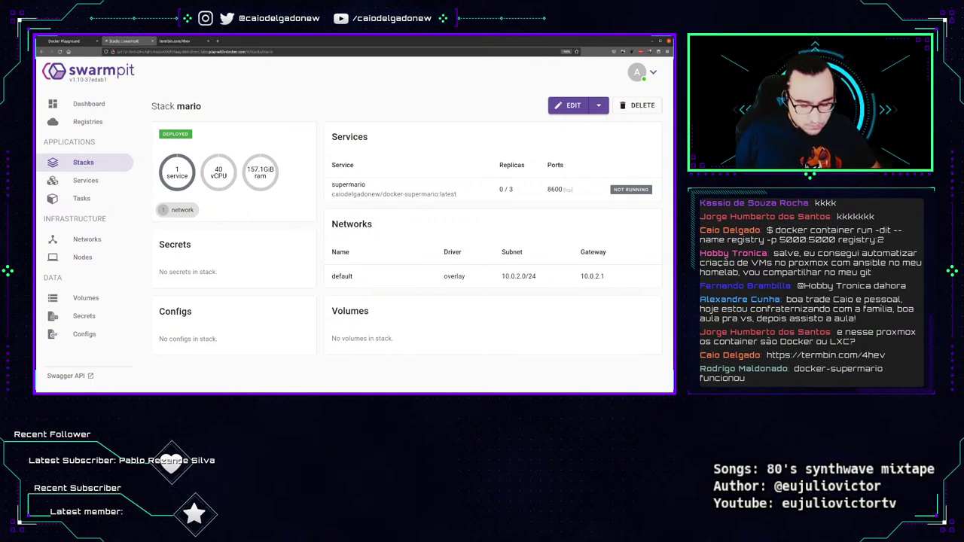
key("F5")
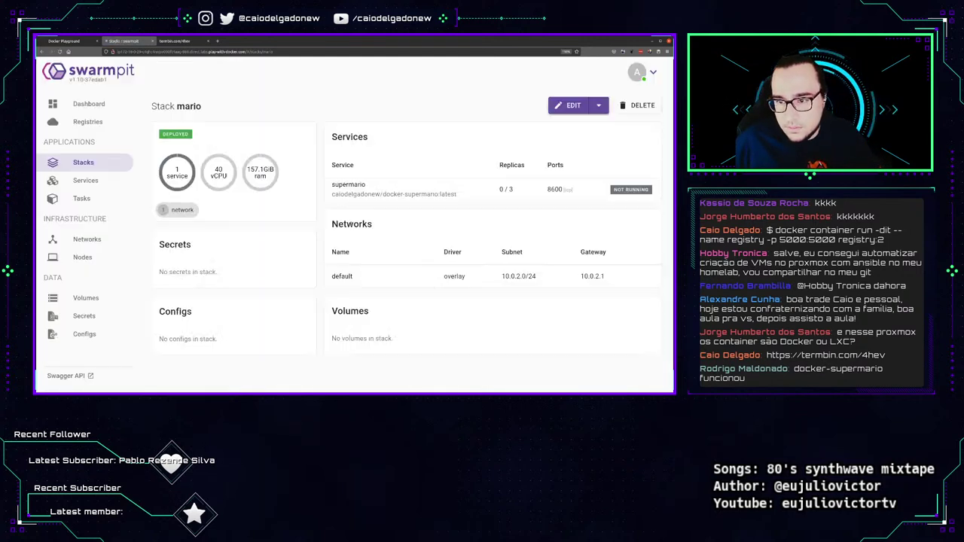
key("F5")
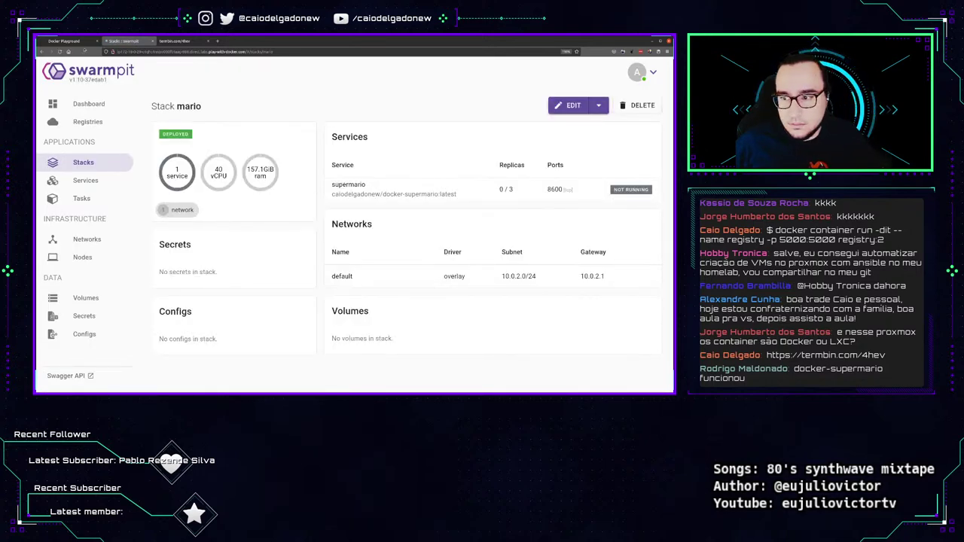
Return to the manager1 terminal in Play with Docker, clear it and enter 'docker service ls'.
left_click(64, 41)
left_click(388, 289)
key("ctrl+l")
type("d")
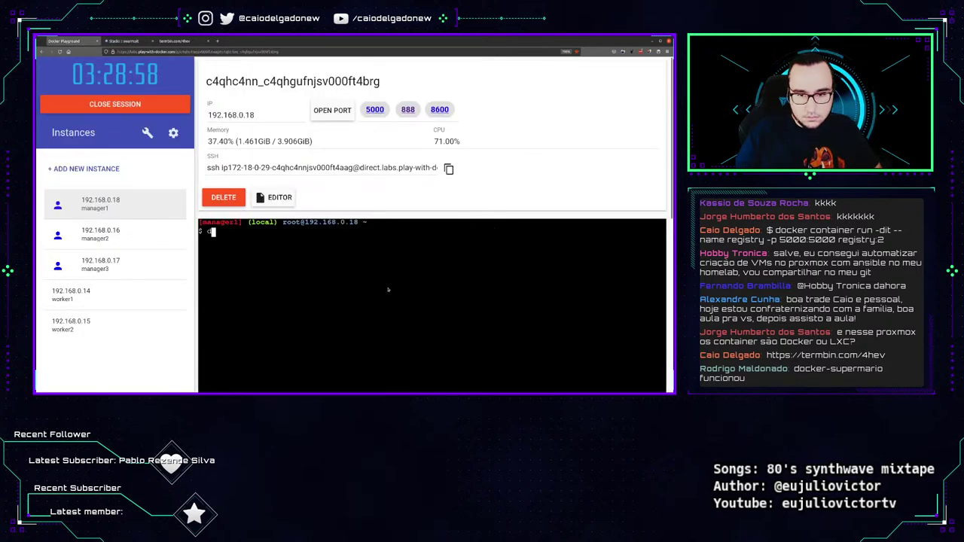
type("ocker service")
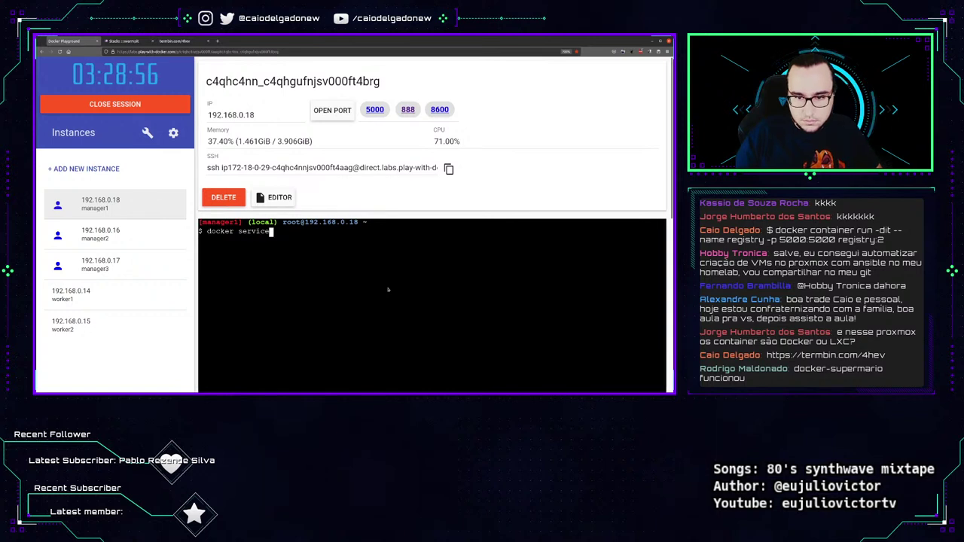
type(" ls")
Run docker service ls to confirm mario_supermario at 3/3 replicas, then go back to Swarmpit.
key("Return")
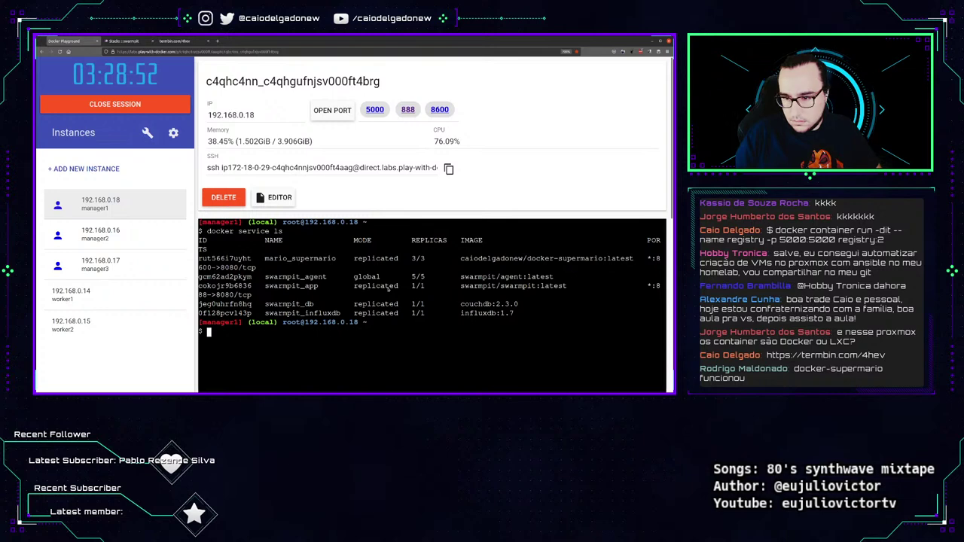
key("ctrl+Tab")
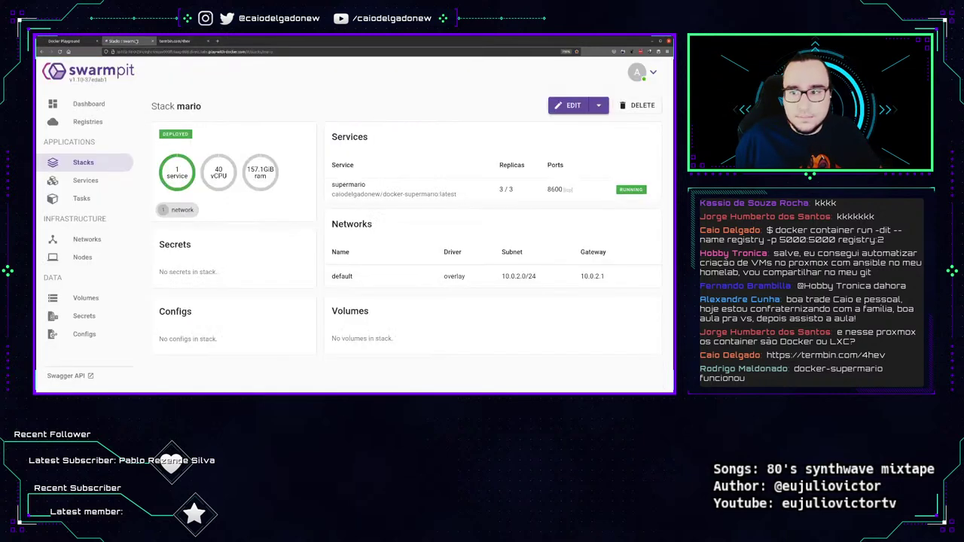
key("F5")
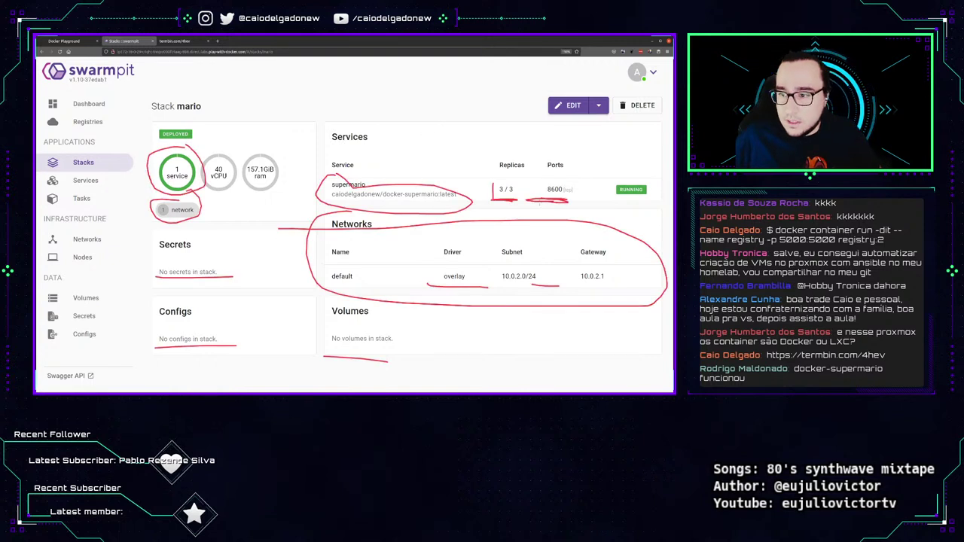
key("Escape")
mouse_move(503, 180)
left_mouse_down()
mouse_move(525, 183)
mouse_move(504, 175)
left_mouse_up()
key("Escape")
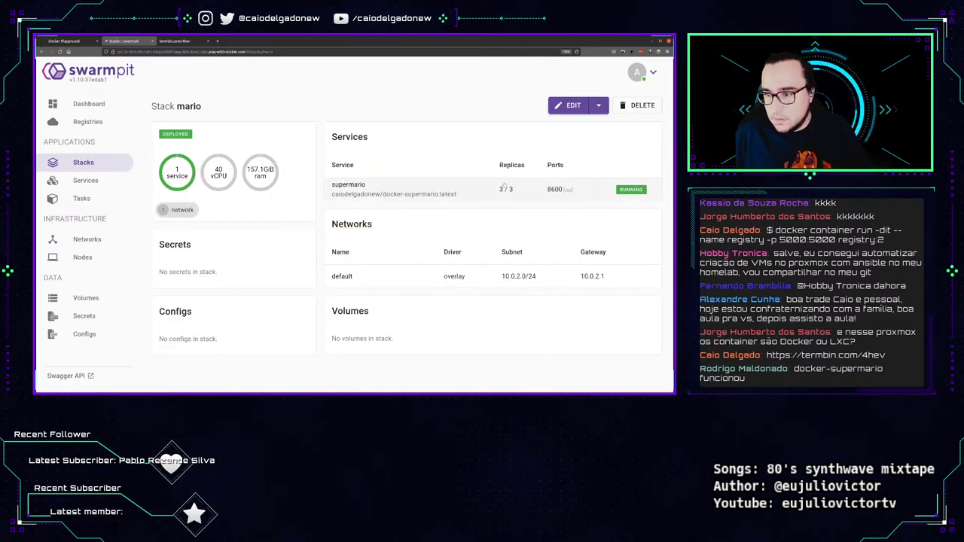
mouse_move(503, 174)
left_mouse_down()
mouse_move(506, 203)
mouse_move(500, 172)
left_mouse_up()
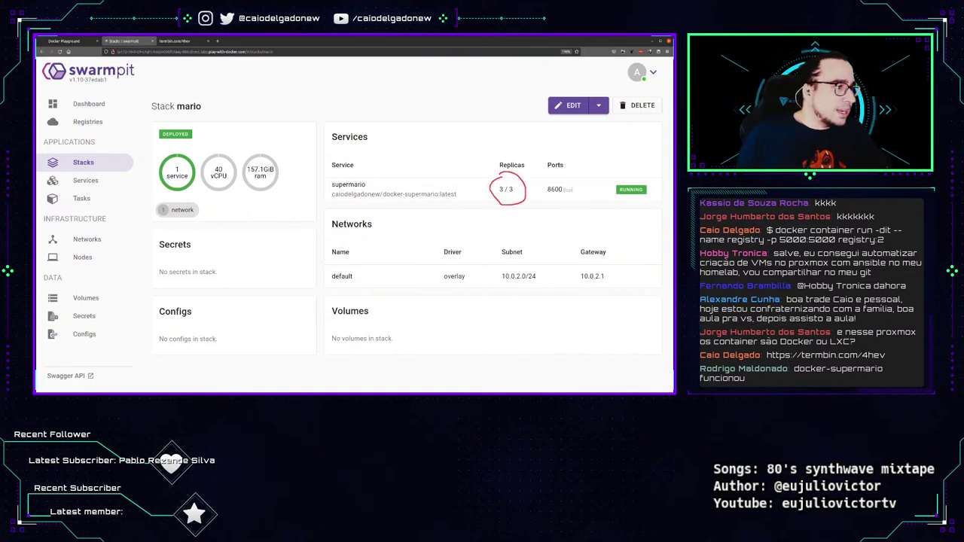
key("Escape")
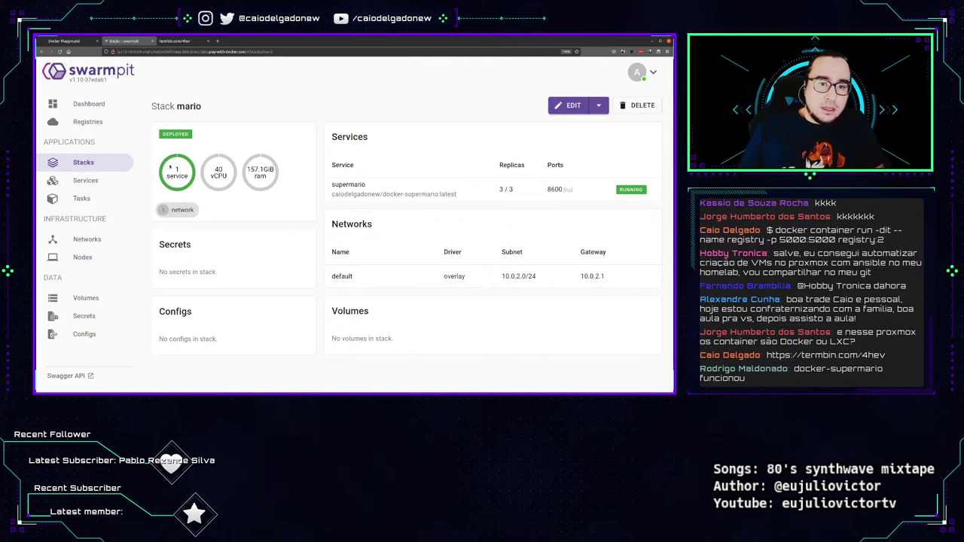
mouse_move(235, 168)
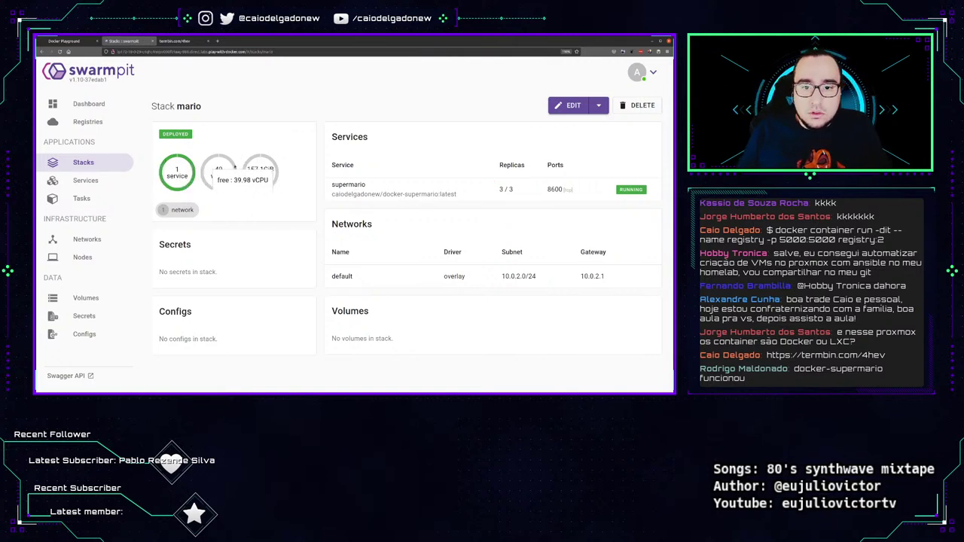
mouse_move(273, 175)
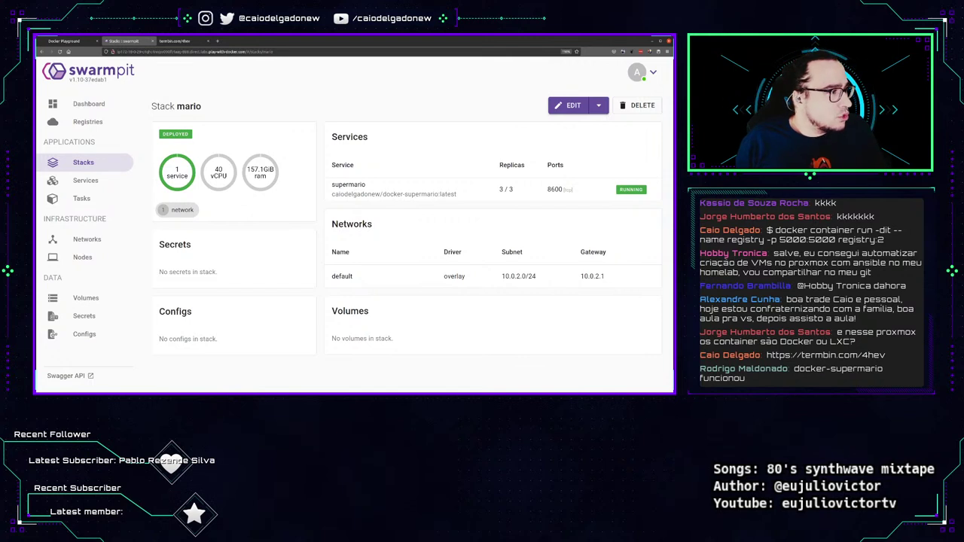
left_click(599, 105)
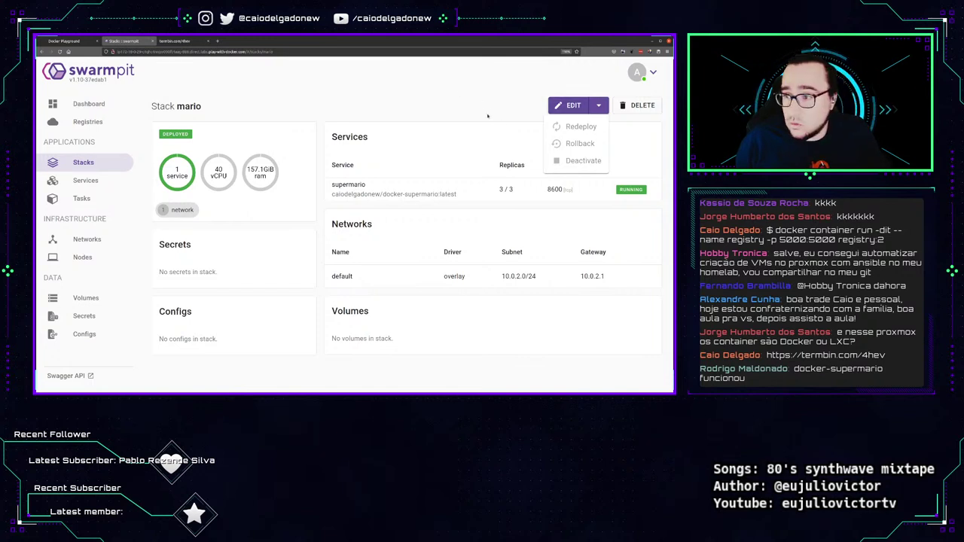
left_click(572, 106)
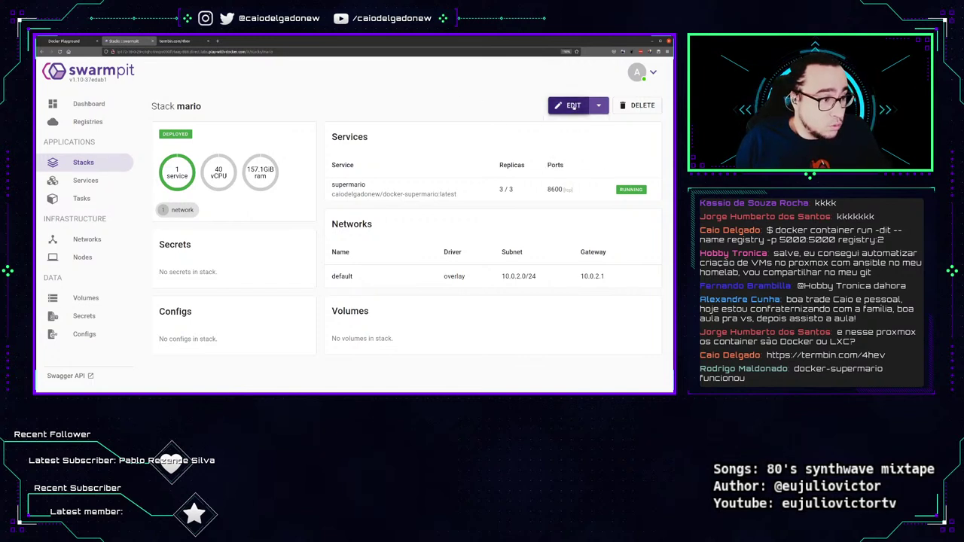
Change 'replicas: 3' to 'replicas: 8' in the mario stack's compose file and deploy it.
left_click(572, 106)
scroll(355, 223, "down", 2)
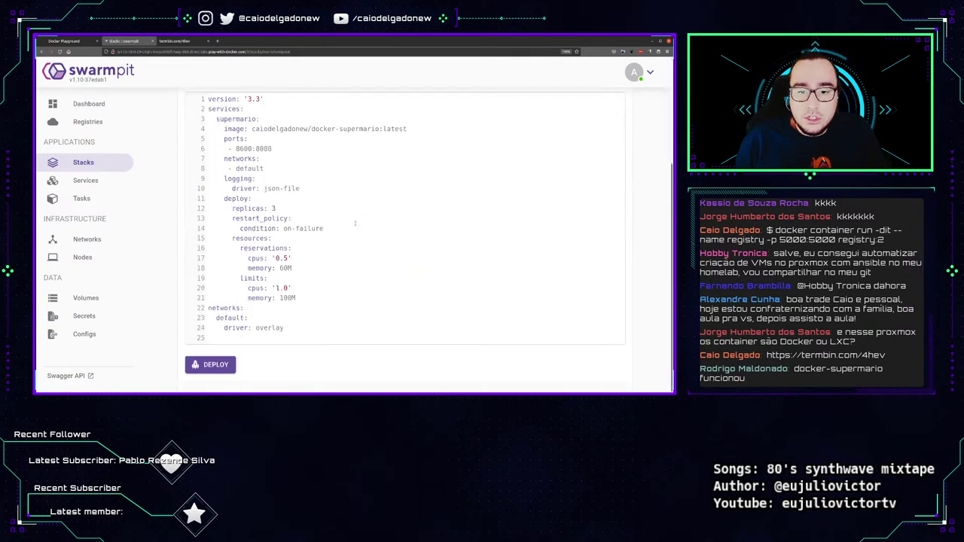
scroll(284, 273, "up", 3)
scroll(284, 273, "down", 3)
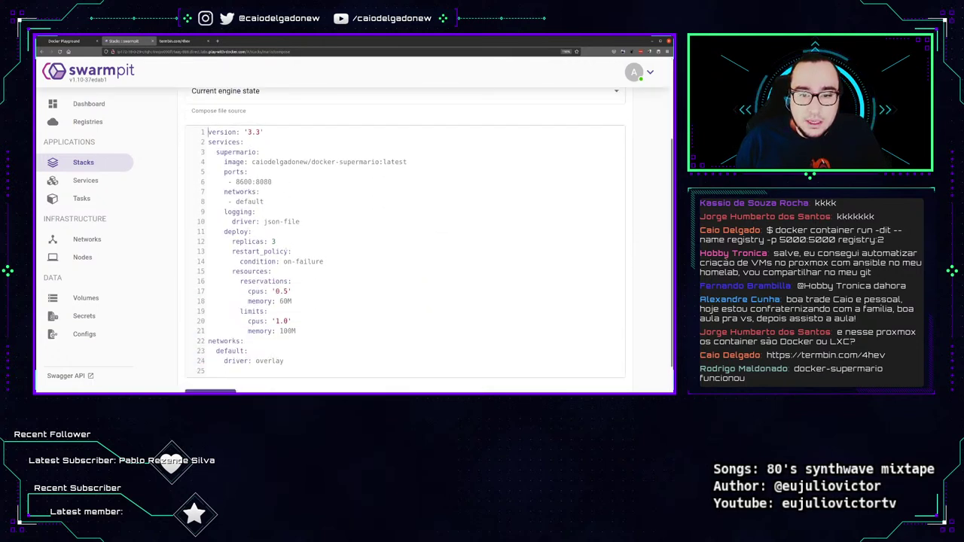
left_click(276, 241)
key("BackSpace")
type("8")
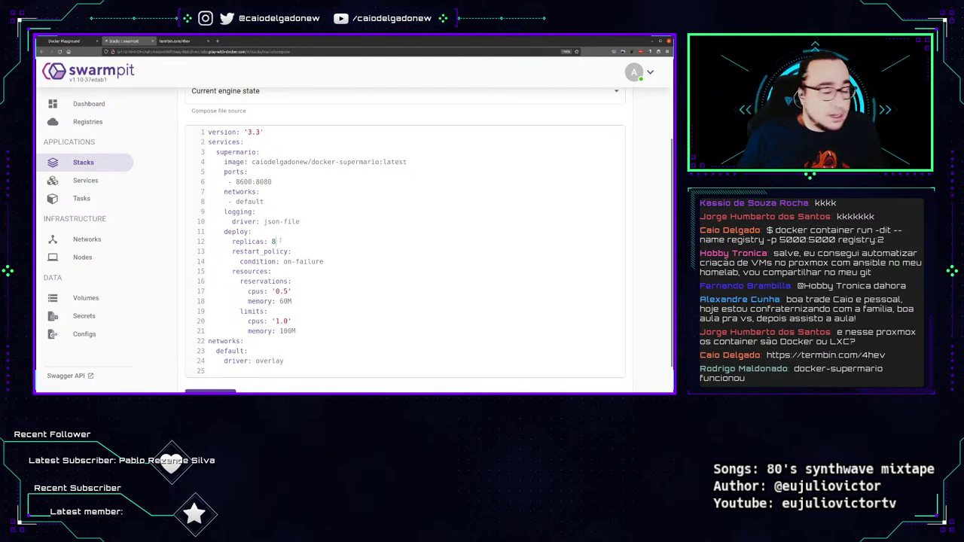
scroll(214, 317, "down", 1)
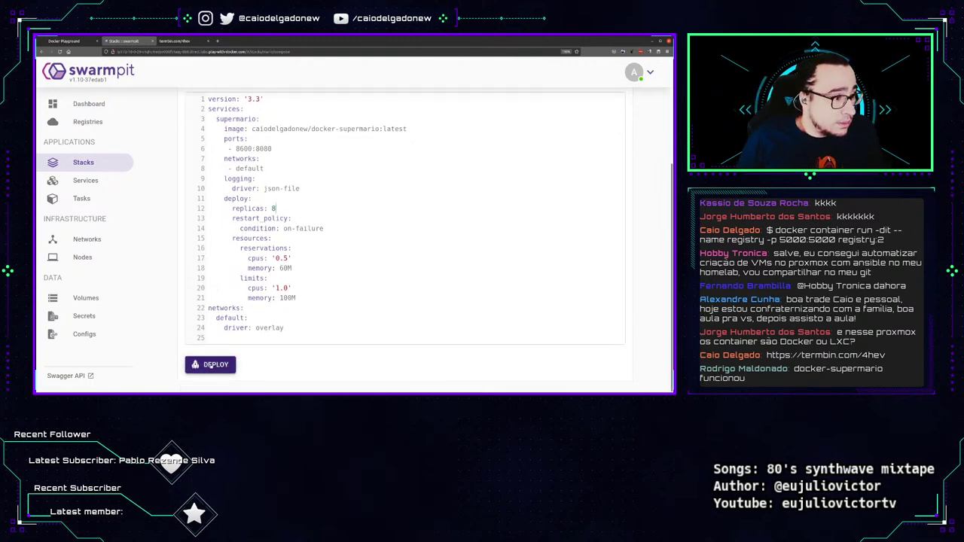
left_click(211, 365)
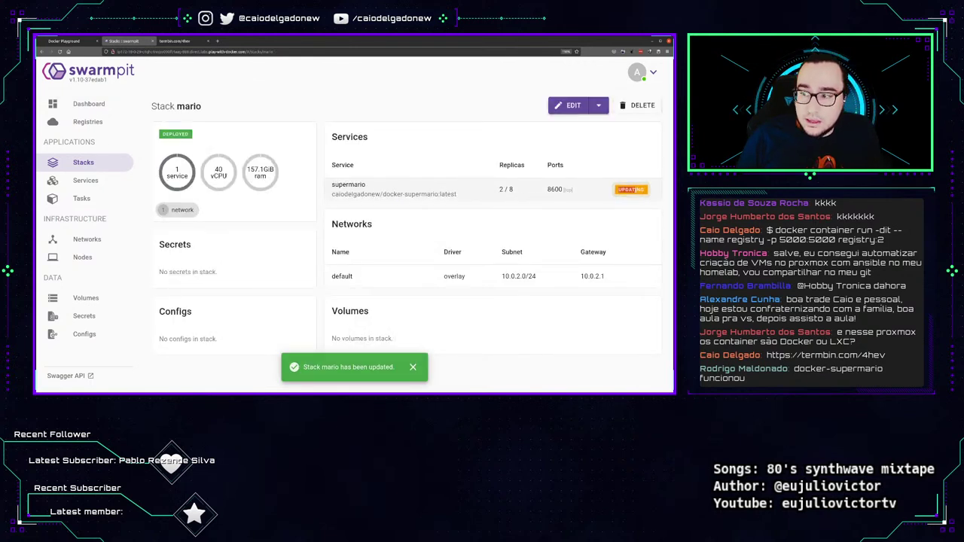
Navigate through Services and Stacks back to the Stack mario page.
left_click(80, 180)
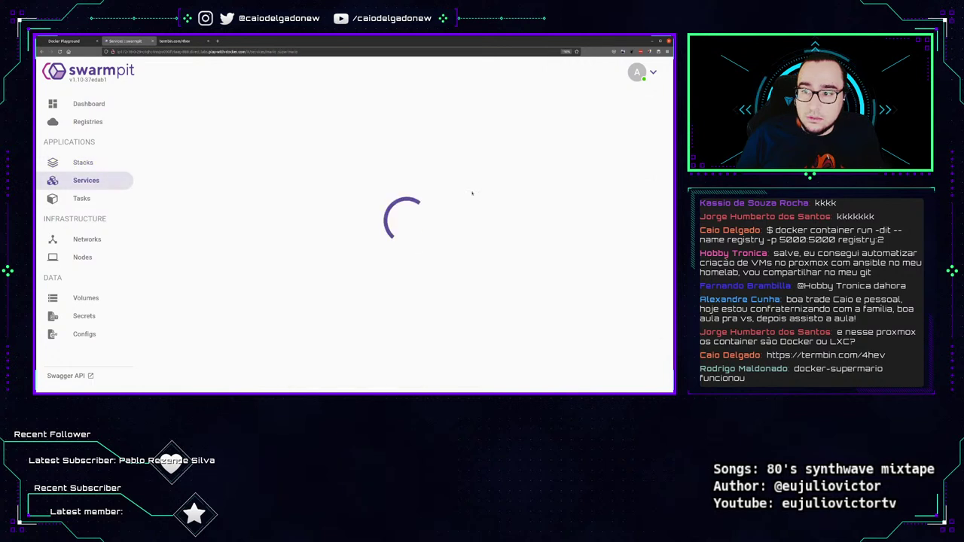
left_click(76, 163)
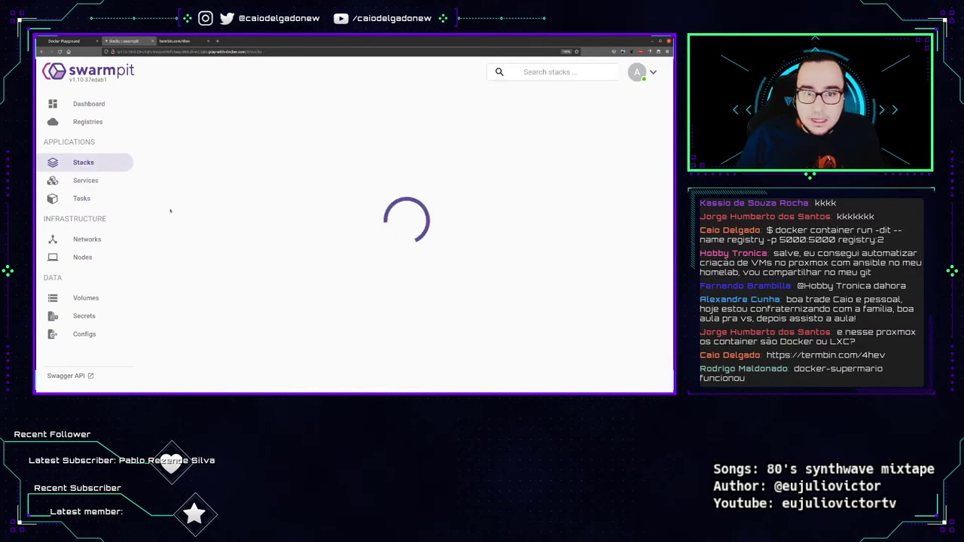
key("alt+Left")
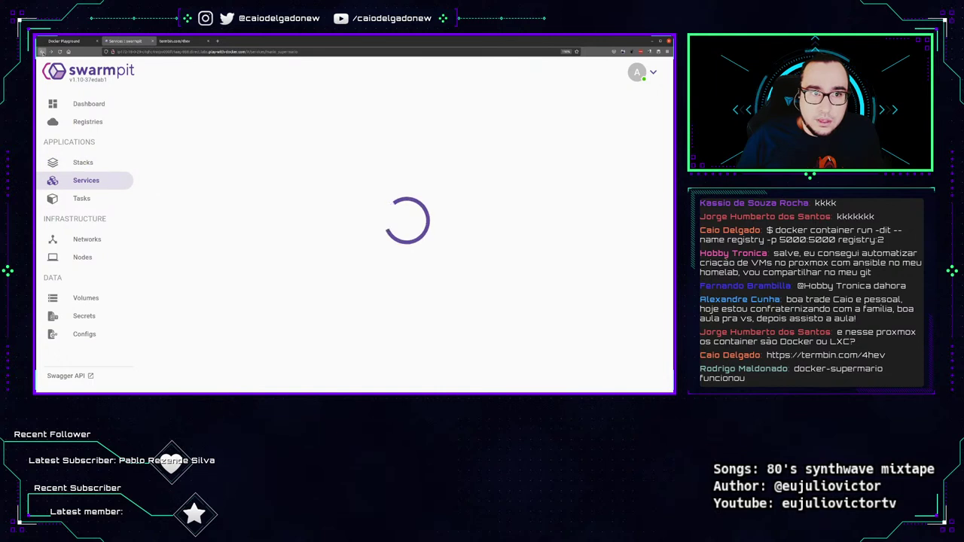
key("alt+Left")
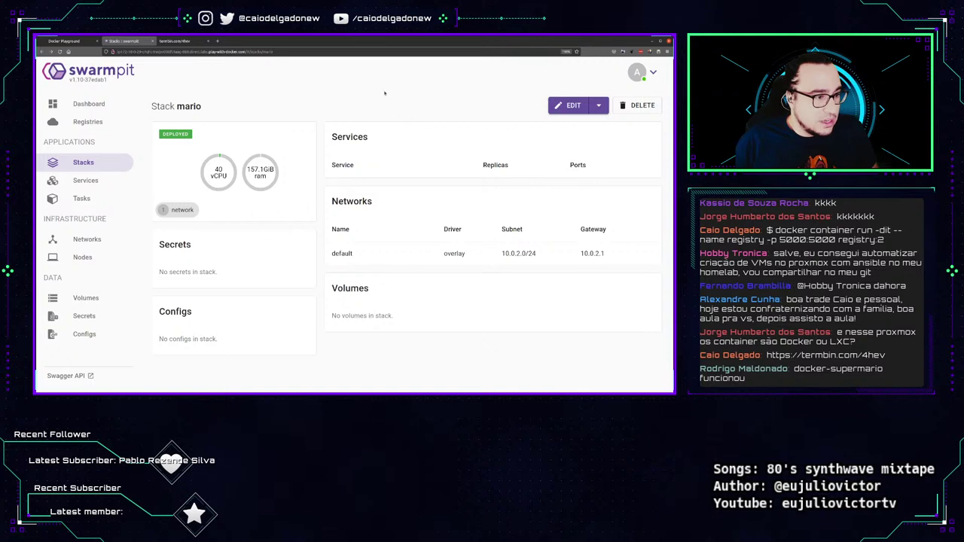
Annotate the supermario row's 6 / 8 replica count and the services section, then clear the marks.
left_click_drag(509, 173, 503, 175)
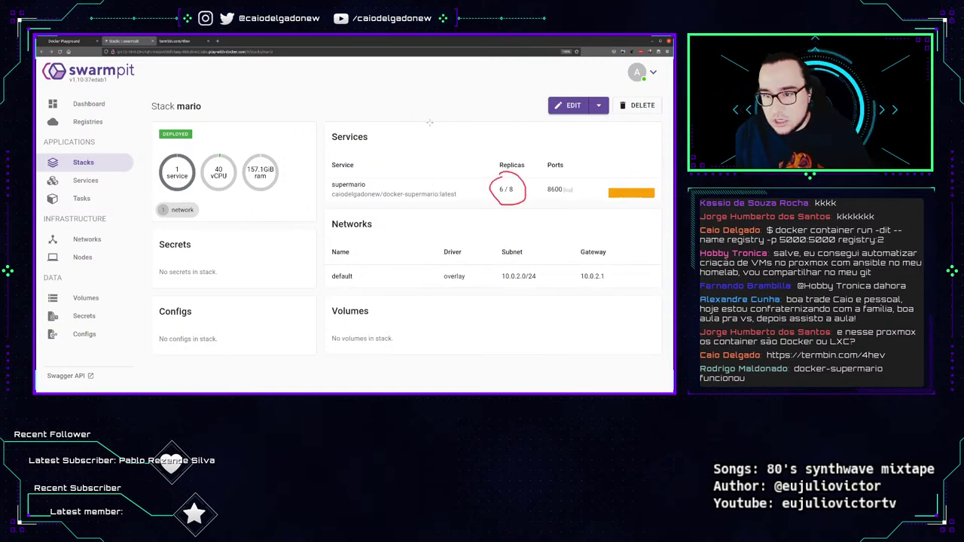
left_click_drag(287, 216, 339, 193)
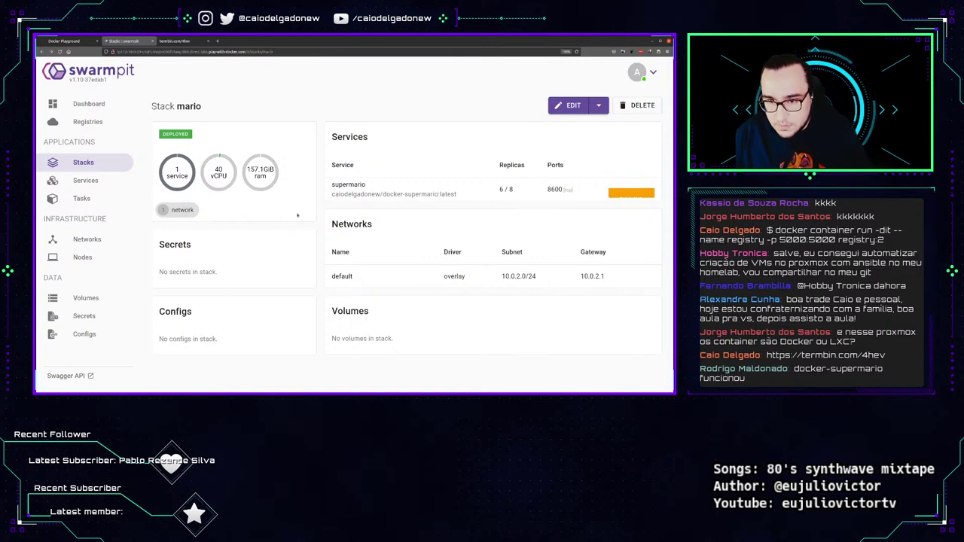
mouse_move(290, 212)
left_mouse_down()
mouse_move(333, 189)
mouse_move(329, 178)
mouse_move(381, 203)
mouse_move(574, 214)
mouse_move(654, 198)
mouse_move(574, 181)
mouse_move(336, 173)
left_mouse_up()
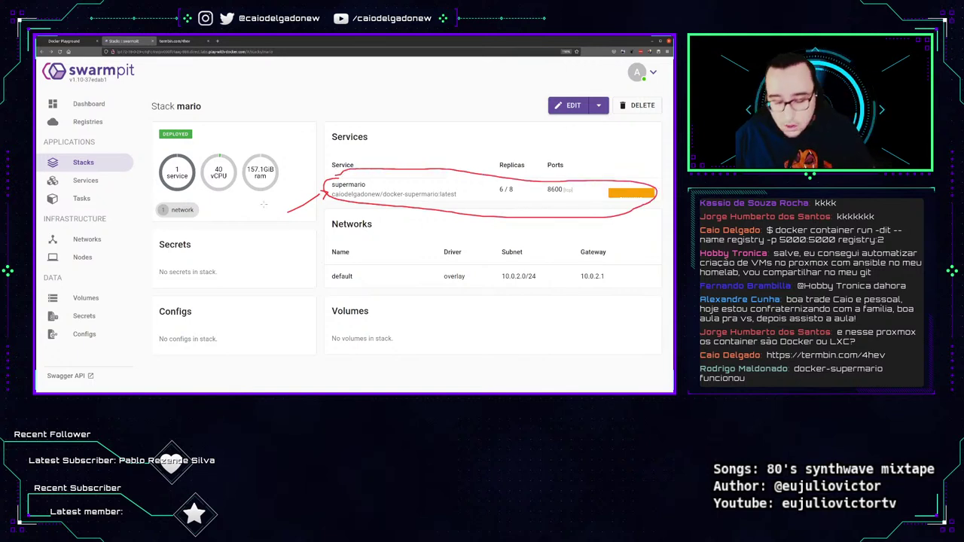
key("Escape")
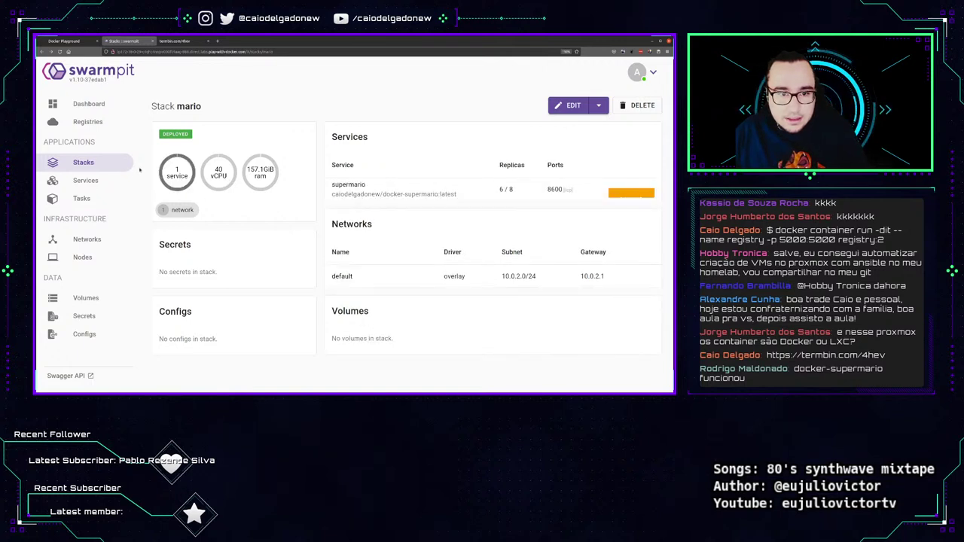
mouse_move(153, 169)
left_mouse_down()
mouse_move(110, 187)
mouse_move(98, 178)
left_mouse_up()
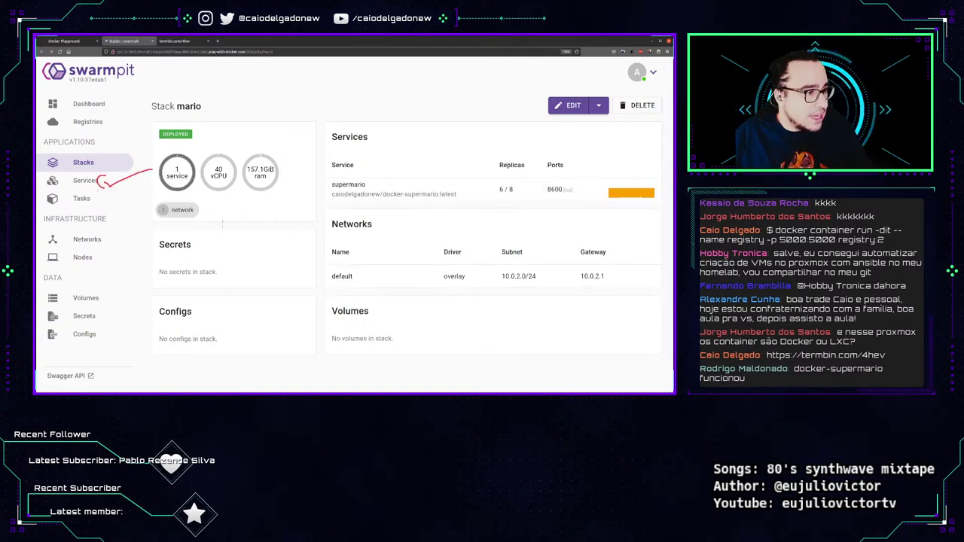
key("Escape")
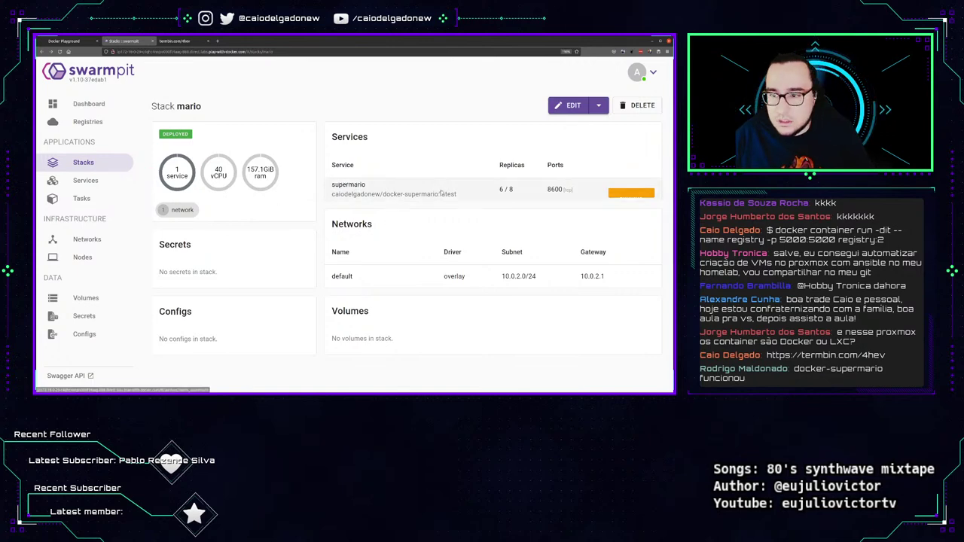
left_click(467, 195)
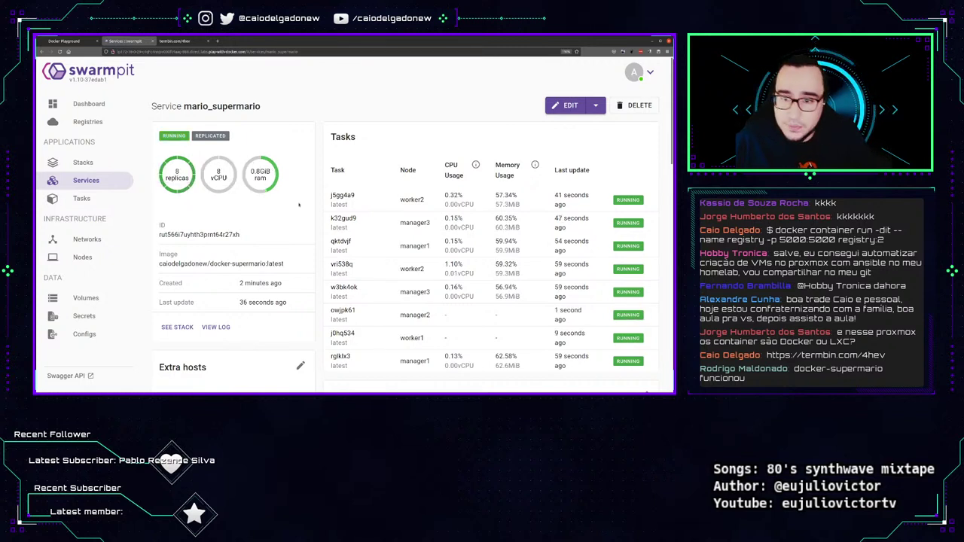
scroll(467, 226, "down", 3)
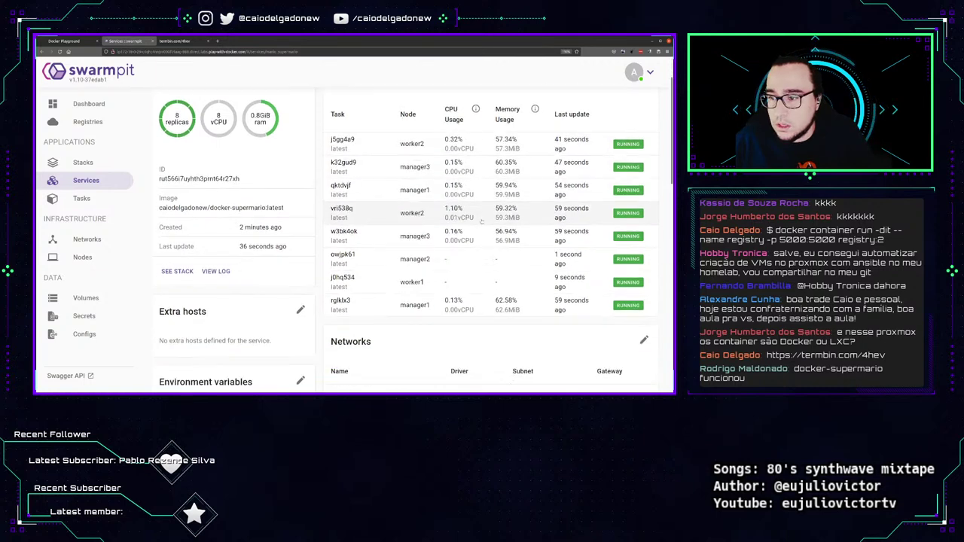
scroll(482, 257, "up", 3)
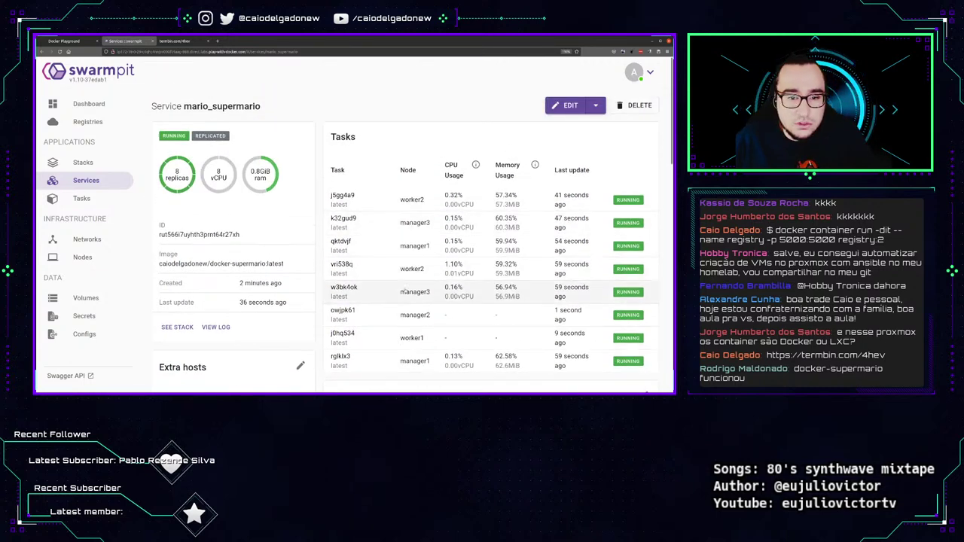
scroll(229, 236, "down", 3)
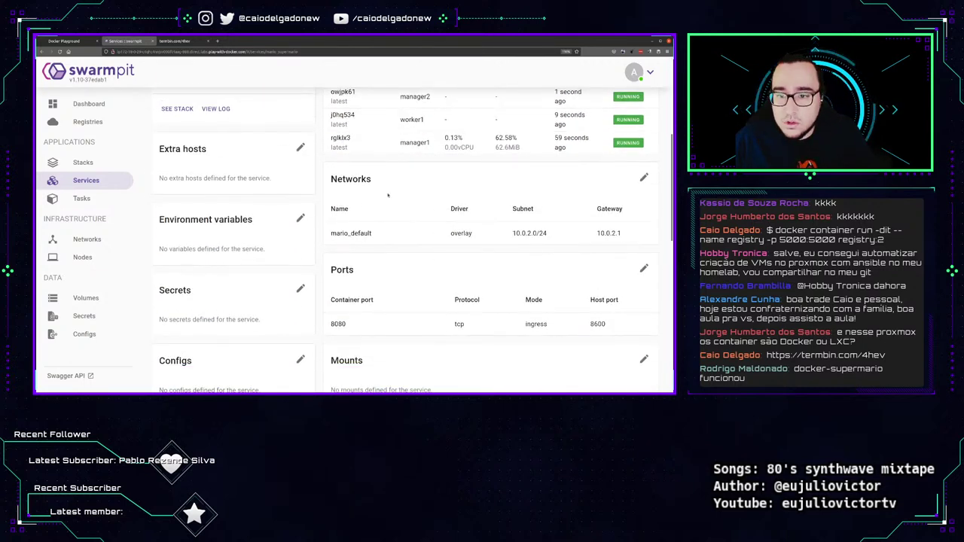
scroll(320, 308, "down", 8)
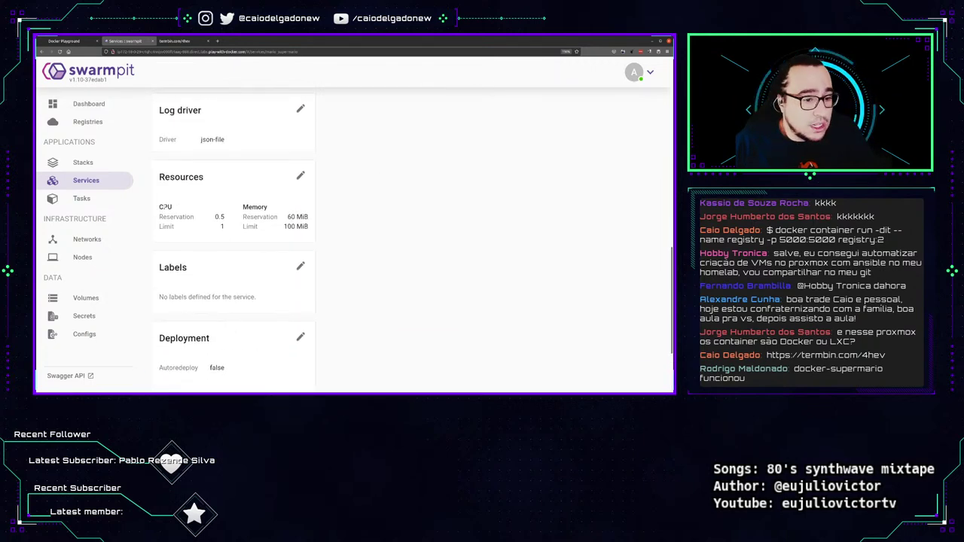
scroll(253, 268, "down", 2)
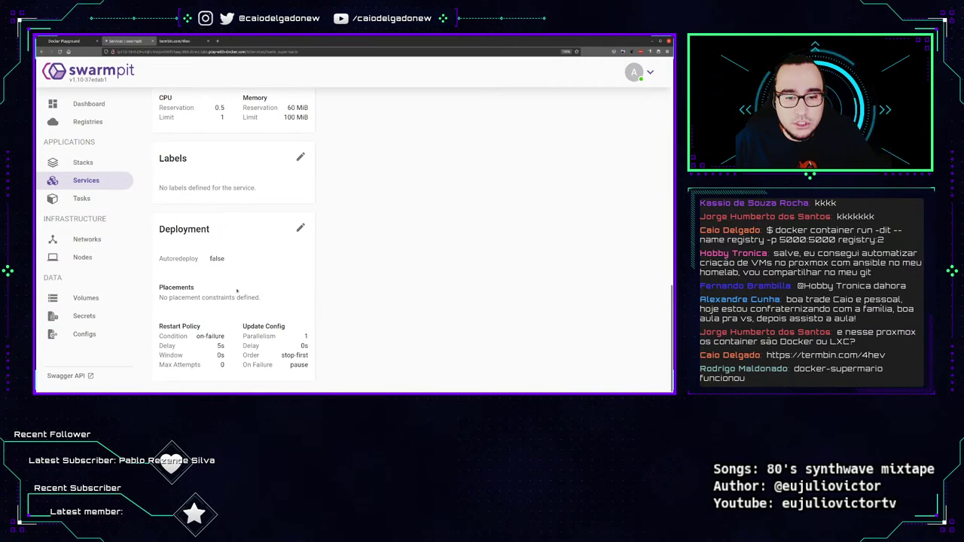
left_click_drag(158, 324, 308, 365)
left_click(317, 377)
scroll(354, 241, "up", 10)
scroll(291, 366, "up", 4)
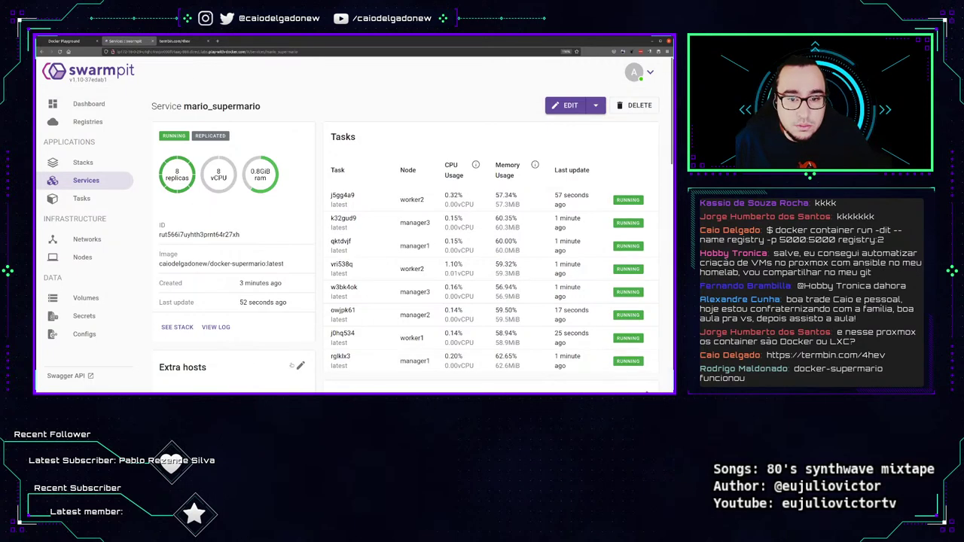
left_click(213, 328)
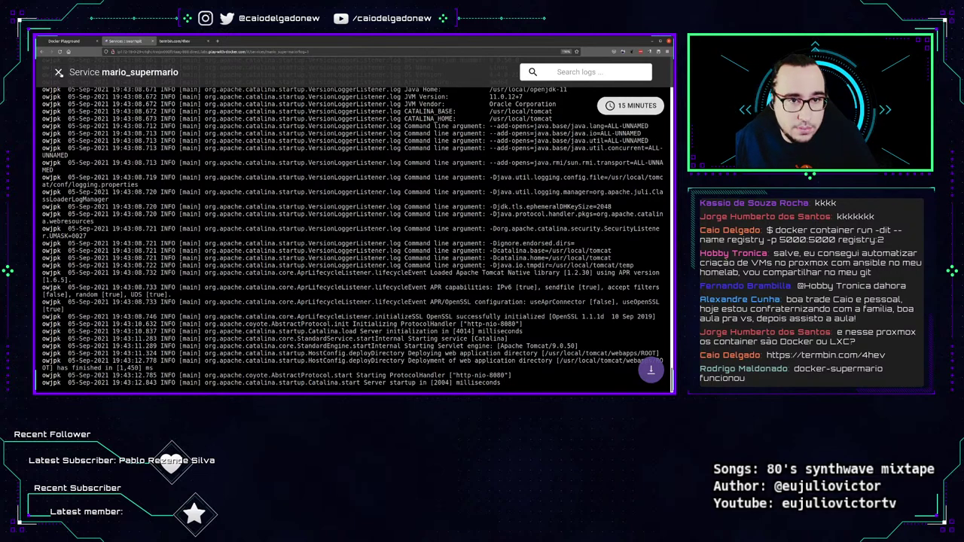
key("Escape")
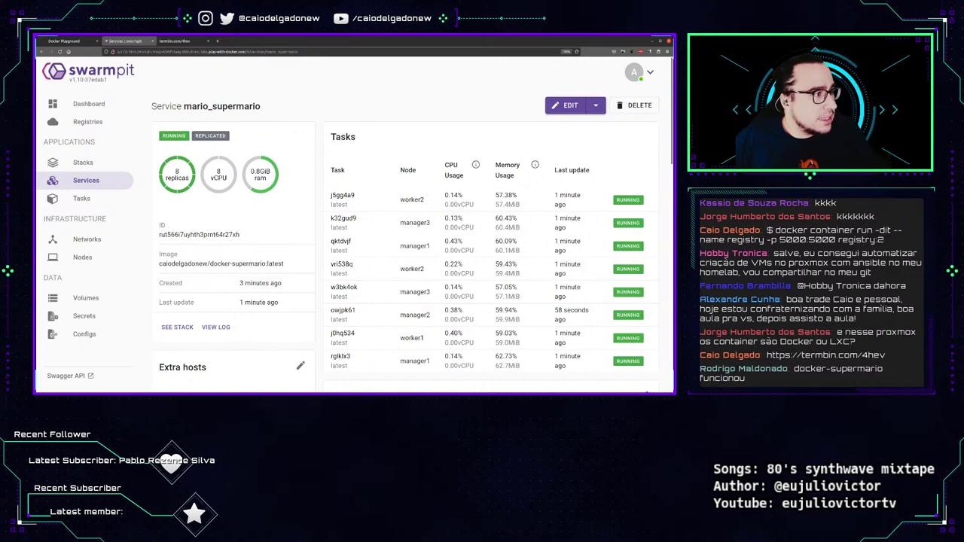
left_click(87, 200)
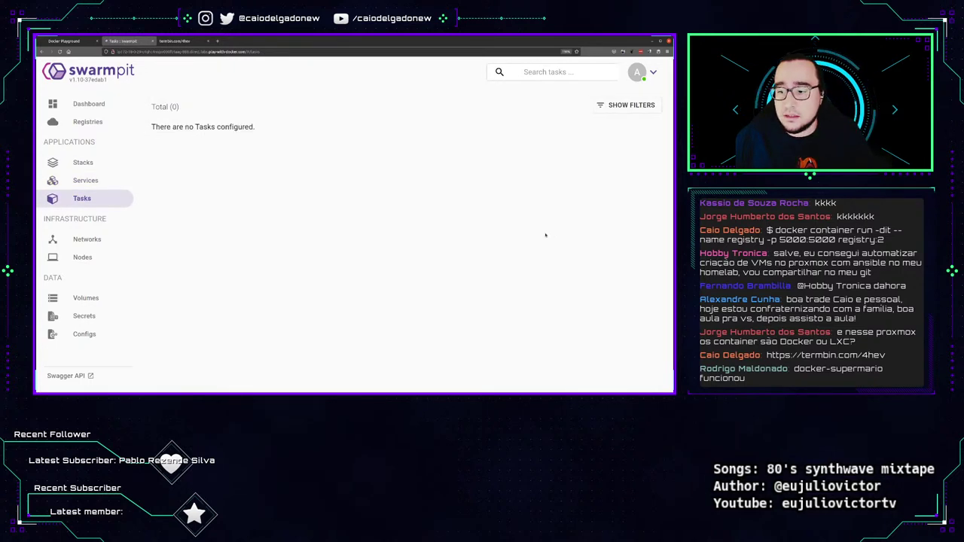
Scroll through the Tasks list, then filter it to shutdown and then failed tasks.
scroll(379, 191, "down", 5)
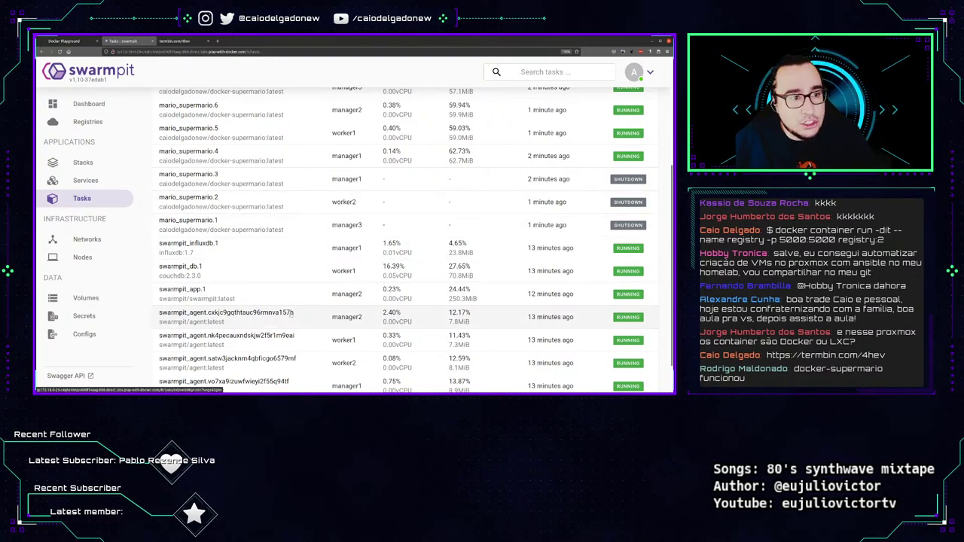
scroll(286, 316, "down", 1)
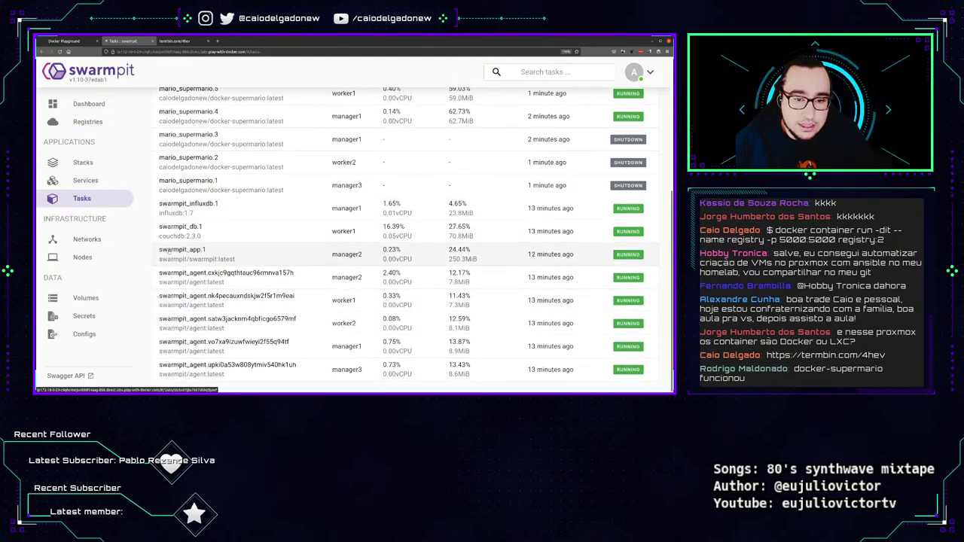
scroll(239, 296, "up", 5)
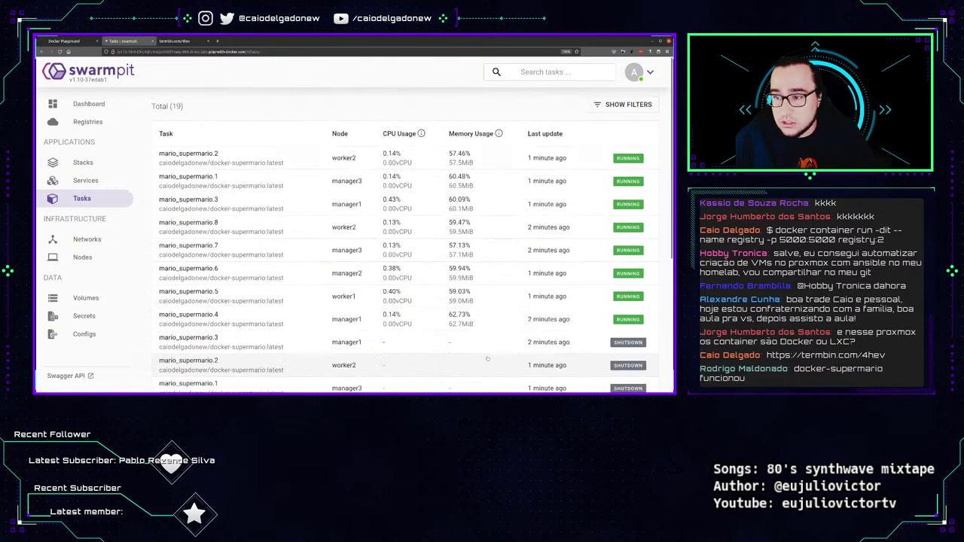
left_click(631, 107)
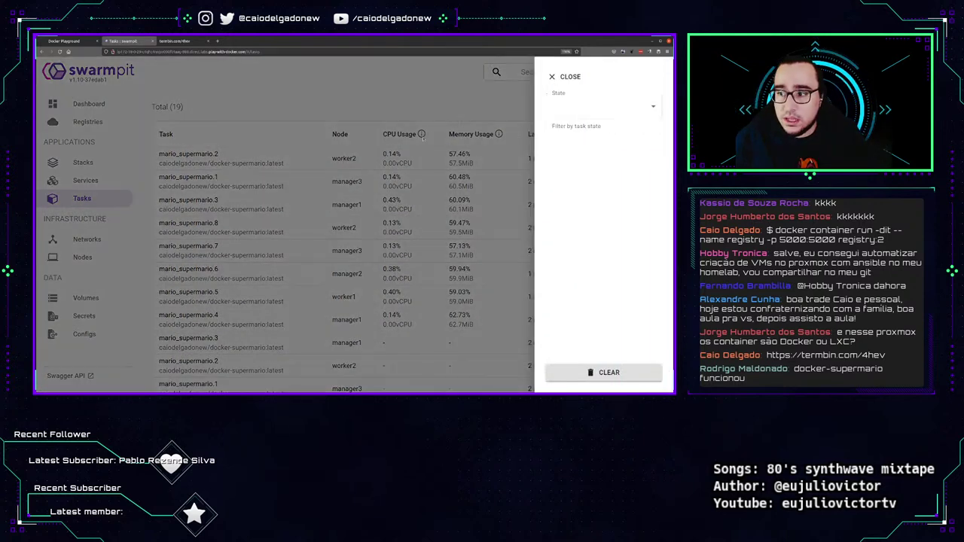
left_click(584, 107)
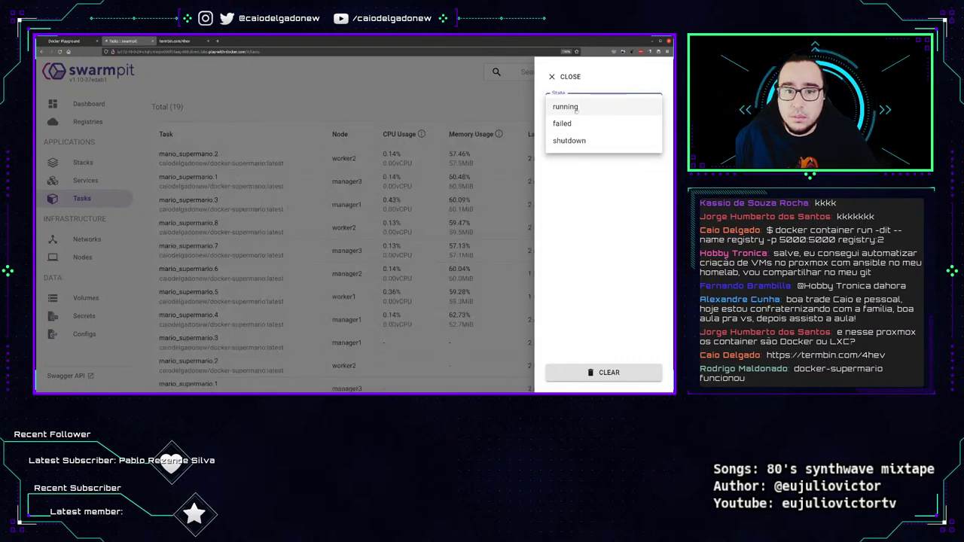
left_click(574, 141)
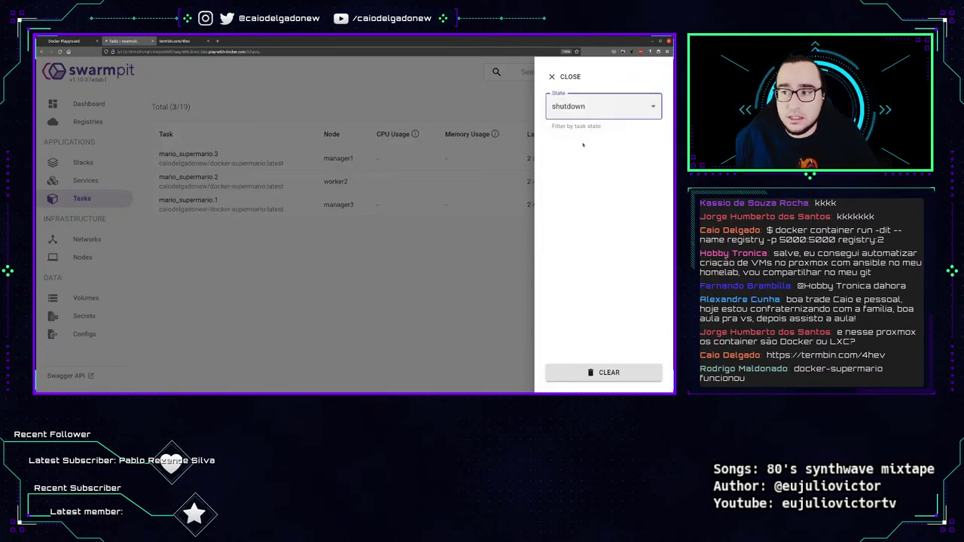
left_click(582, 107)
left_click(565, 94)
Filter tasks to running, then clear the state filter and close the filter panel.
left_click(595, 108)
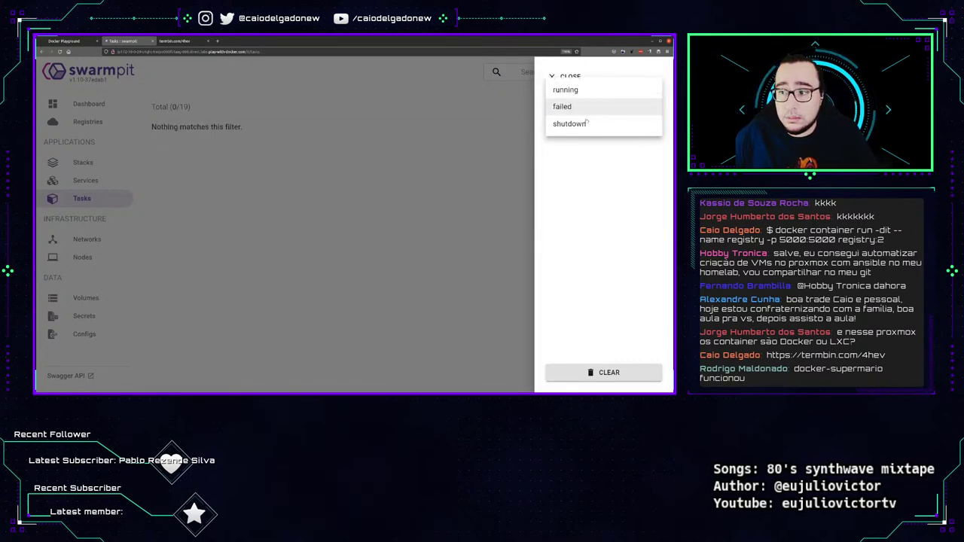
left_click(553, 77)
left_click(565, 99)
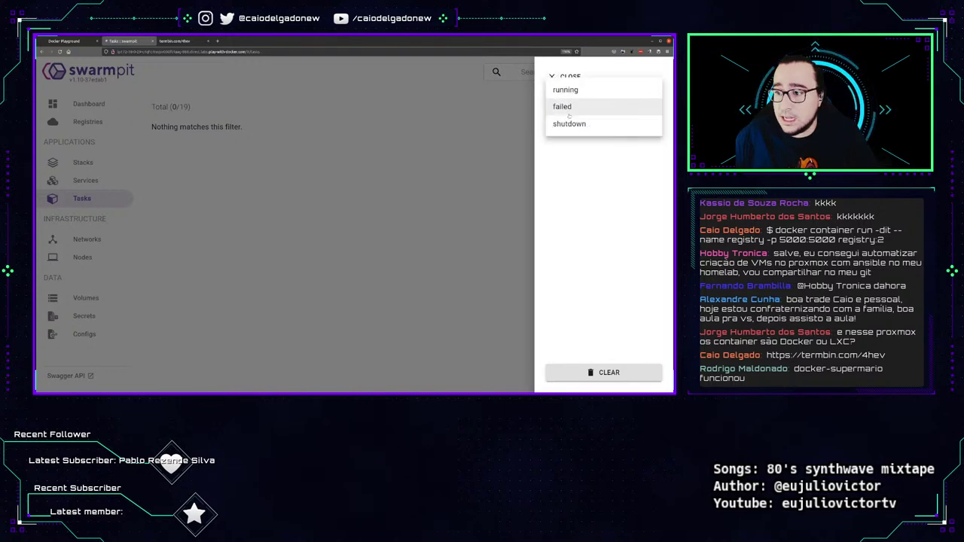
left_click(566, 89)
left_click(602, 372)
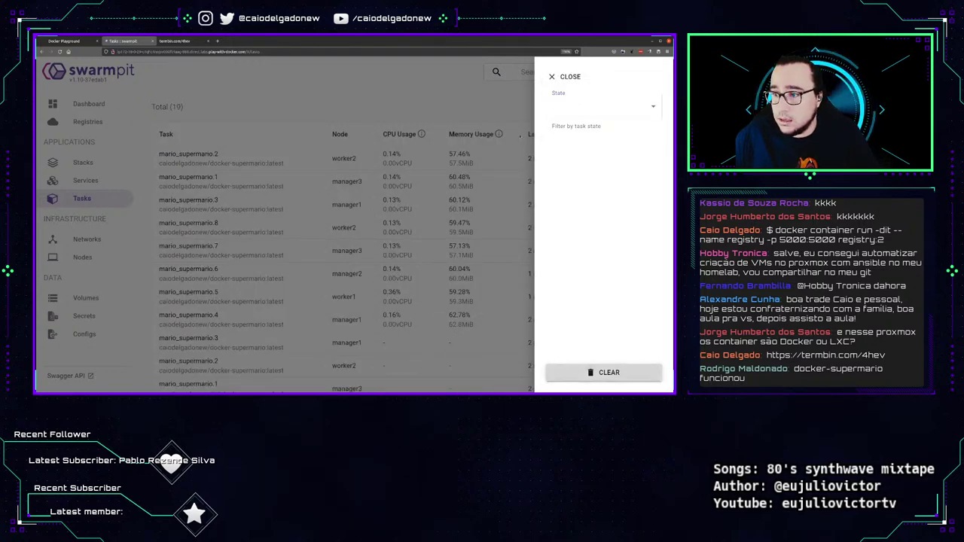
left_click(565, 77)
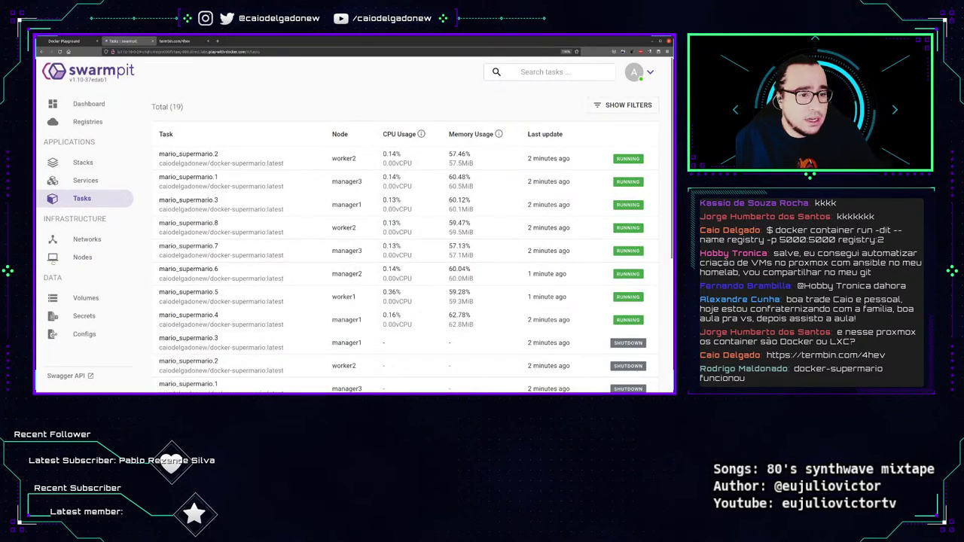
Open and reload the Networks list, marking the host network.
left_click(86, 240)
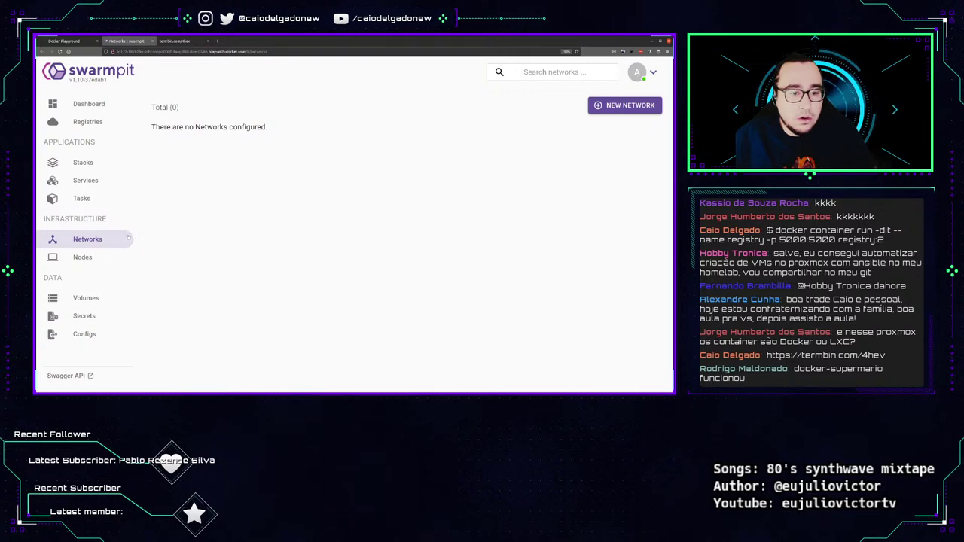
left_click(128, 238)
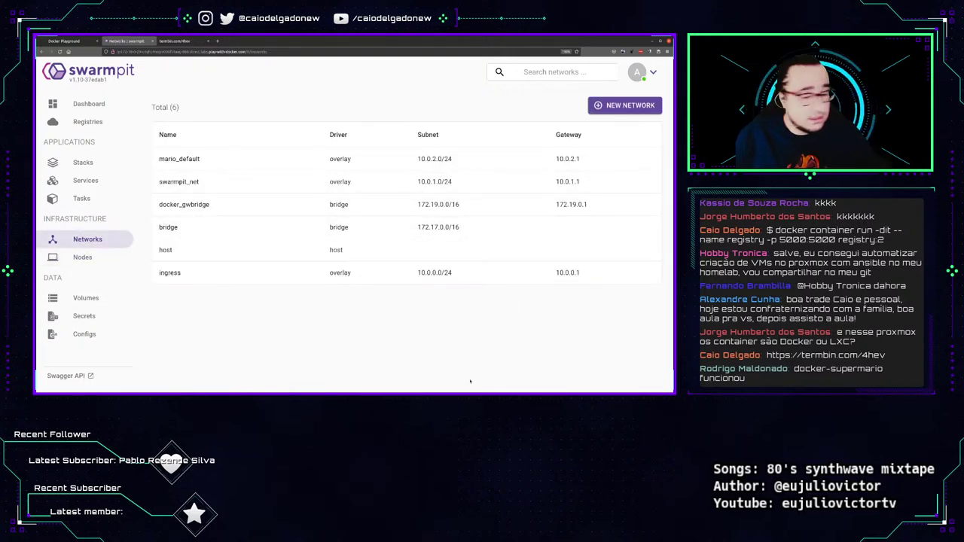
left_click_drag(152, 170, 107, 188)
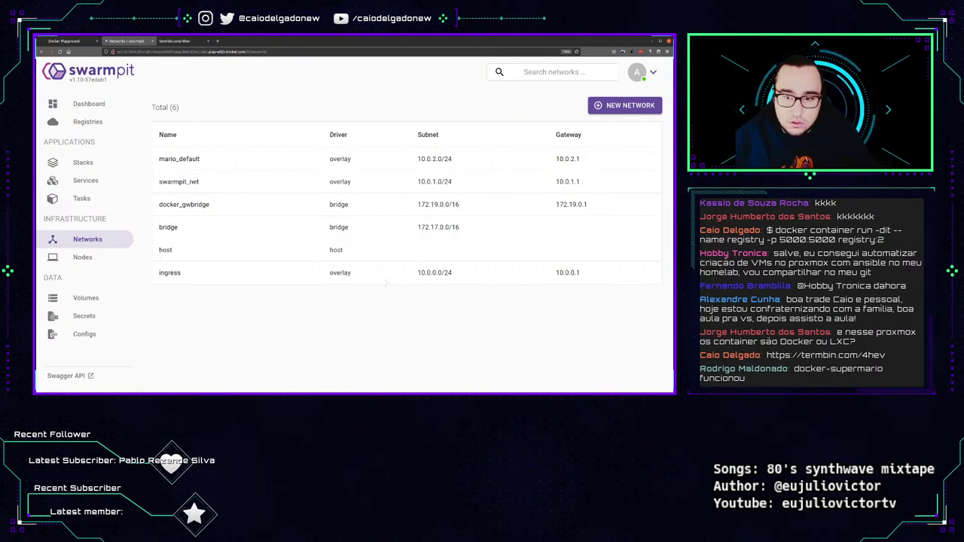
mouse_move(176, 241)
left_mouse_down()
mouse_move(150, 252)
mouse_move(179, 253)
left_mouse_up()
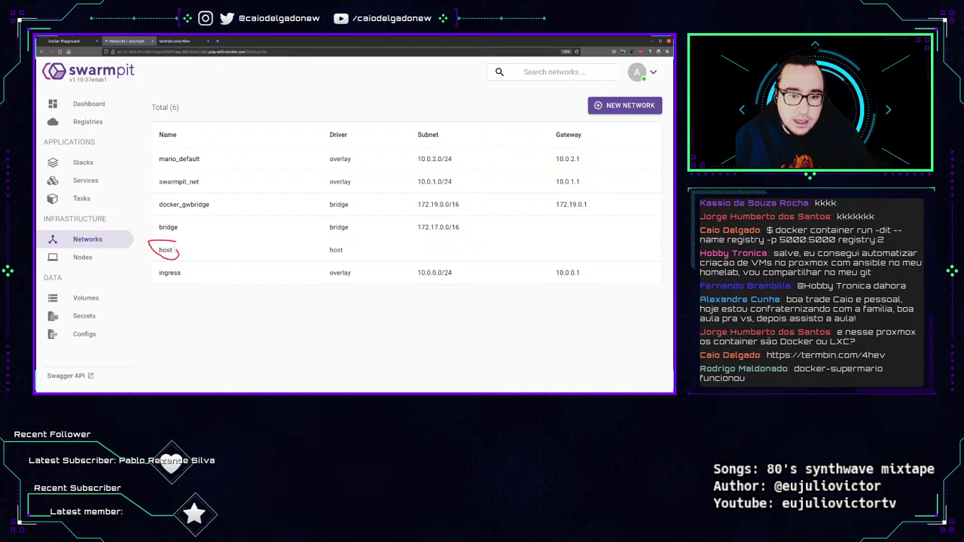
mouse_move(163, 218)
left_mouse_down()
mouse_move(175, 239)
mouse_move(161, 218)
left_mouse_up()
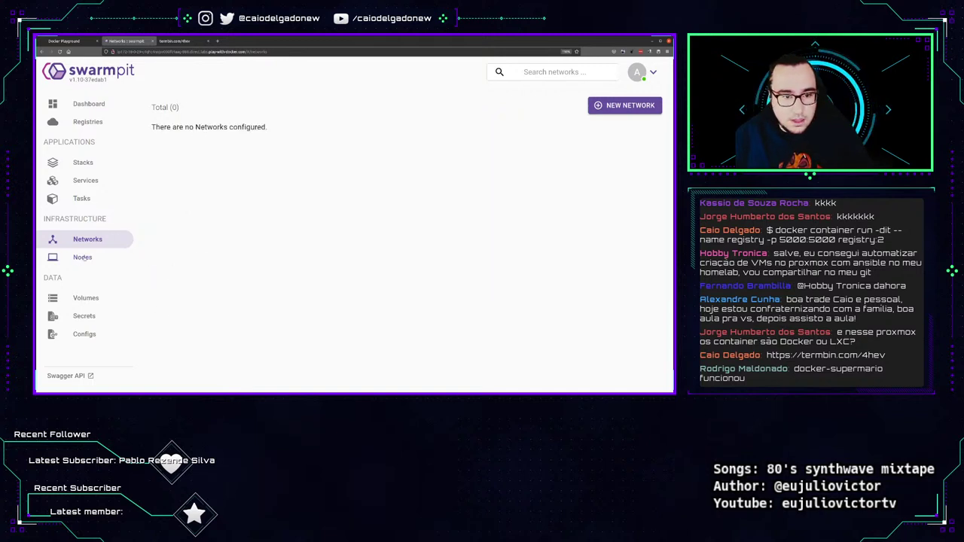
Glance at Nodes, then open and reload the mario_default network's details.
left_click(87, 258)
key("alt+Left")
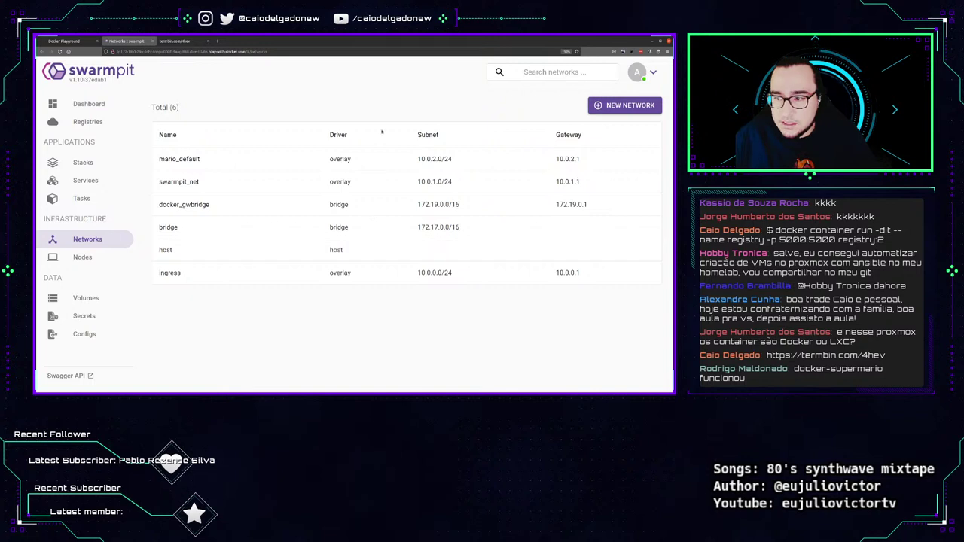
left_click(213, 161)
scroll(495, 137, "down", 1)
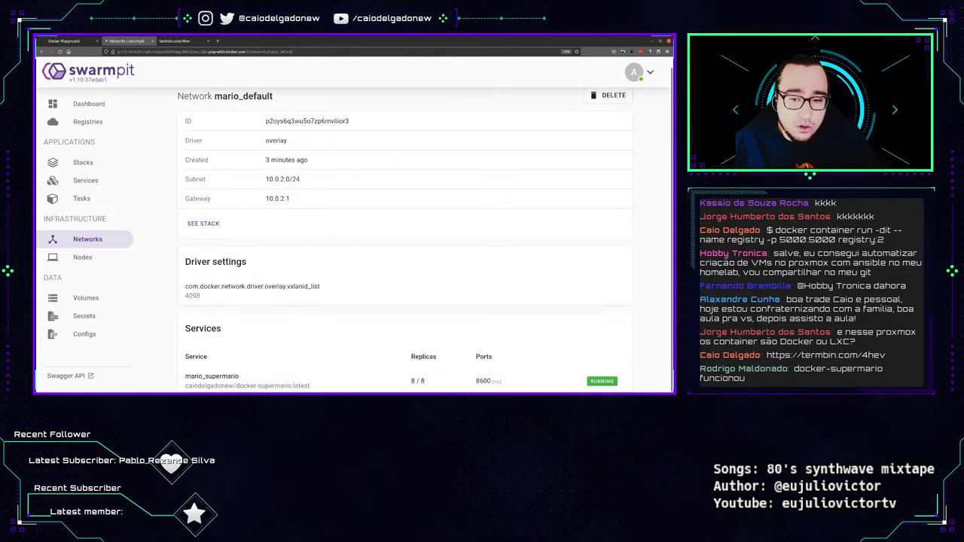
key("F5")
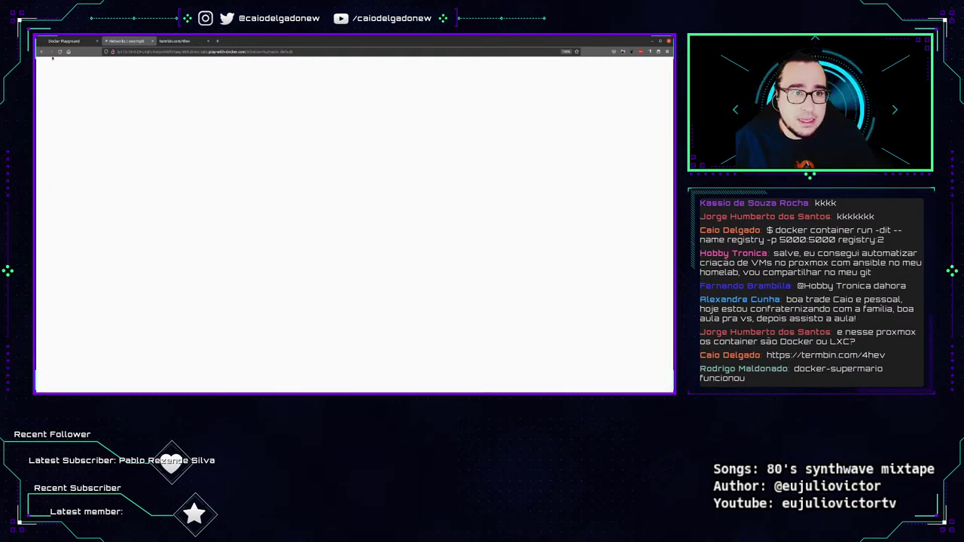
Reopen Swarmpit in a fresh tab from Play with Docker and return to the networks table.
left_click(41, 51)
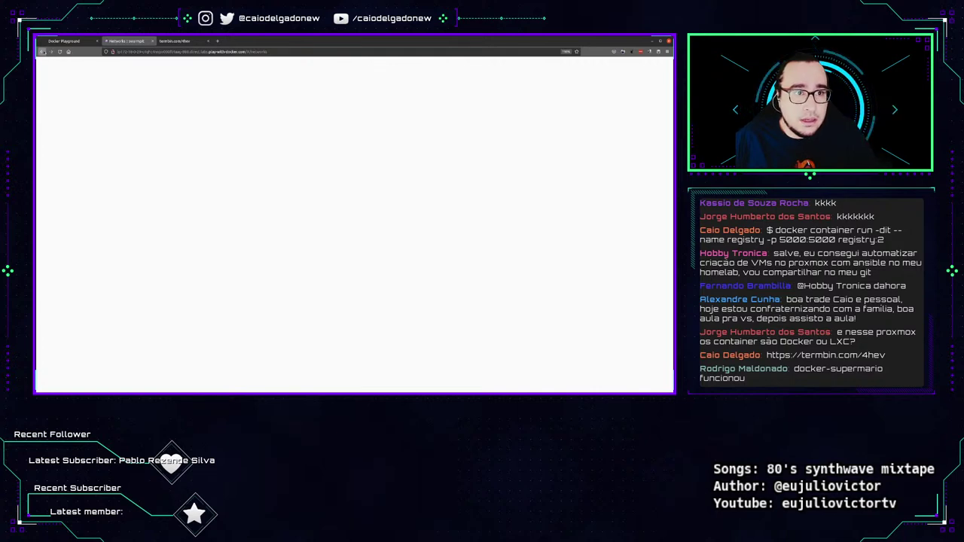
left_click(64, 41)
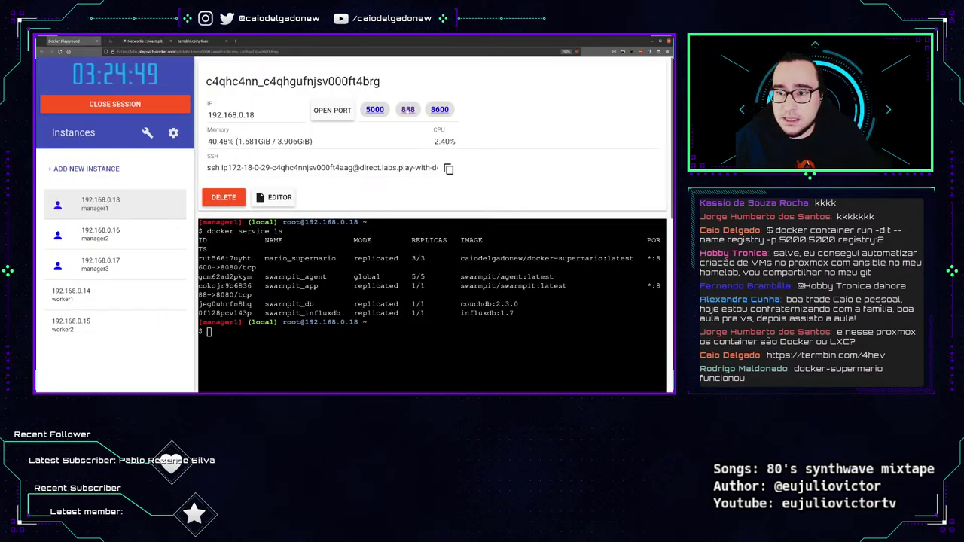
left_click(407, 110)
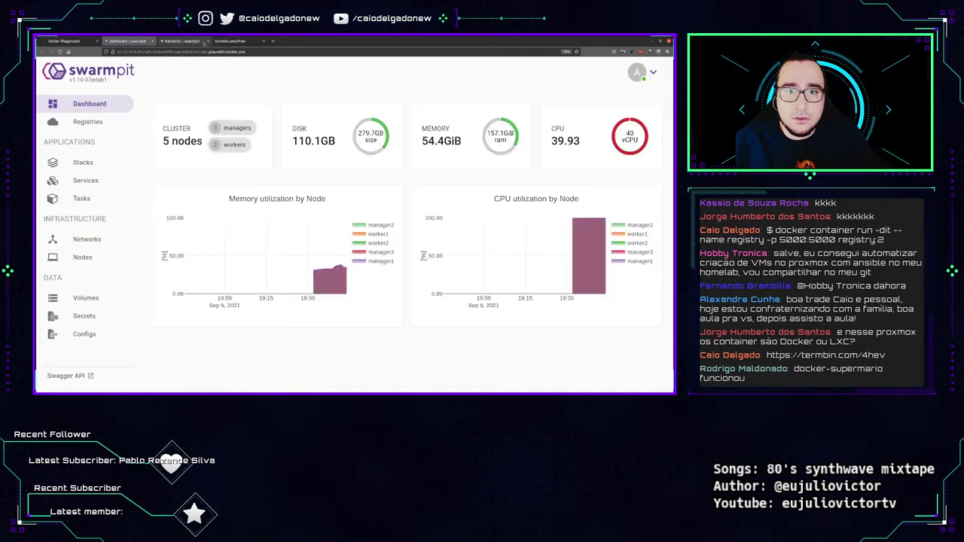
left_click(207, 42)
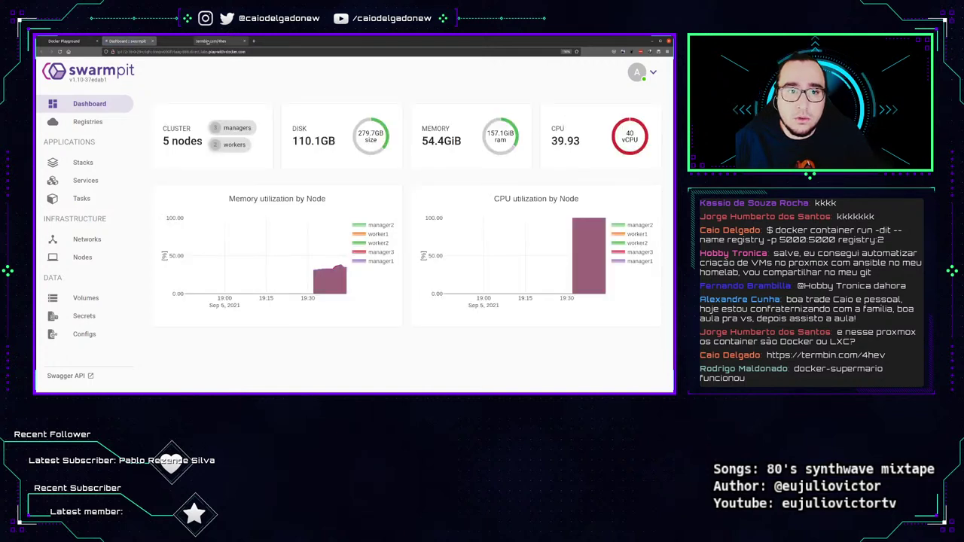
left_click(87, 240)
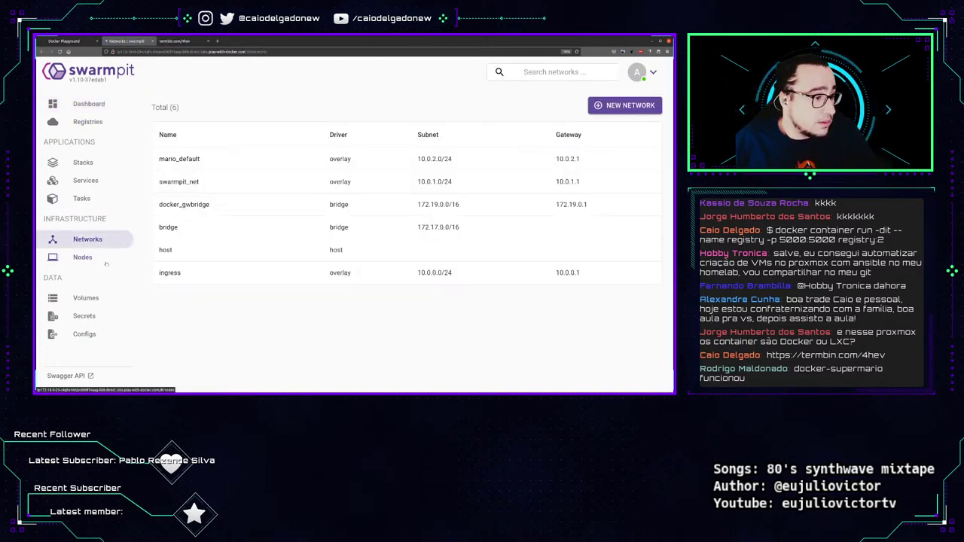
left_click(106, 263)
left_click(88, 238)
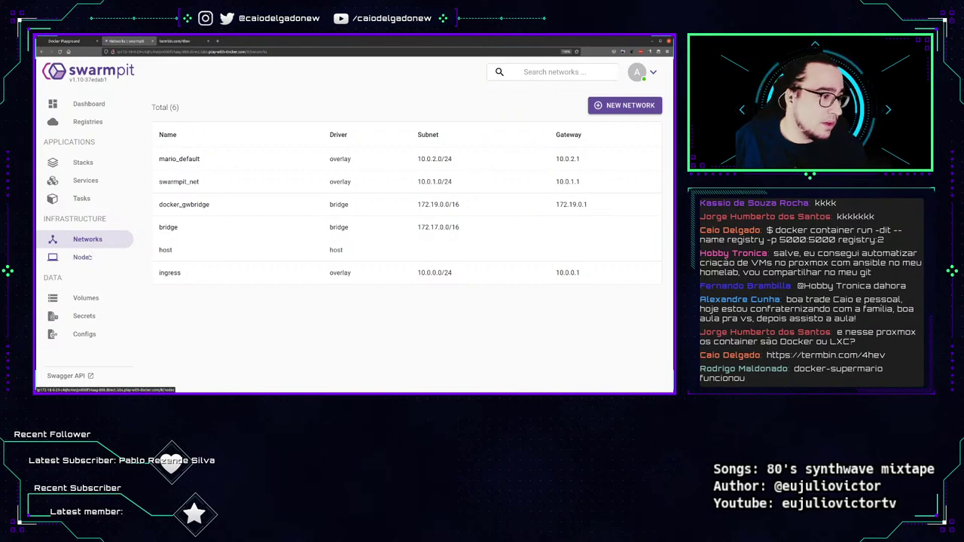
Review the five nodes' resource cards and gauges, then open the empty Volumes list.
left_click(99, 260)
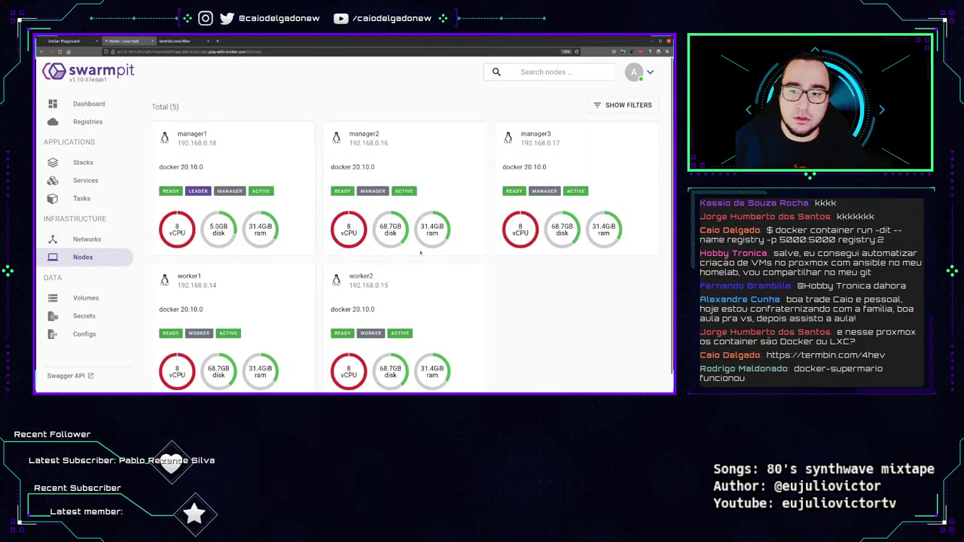
scroll(568, 289, "down", 1)
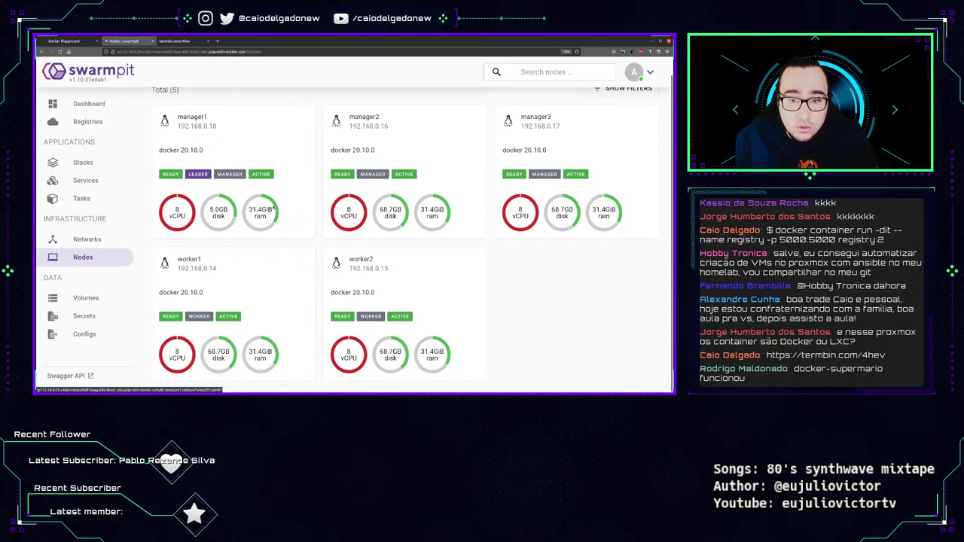
mouse_move(276, 206)
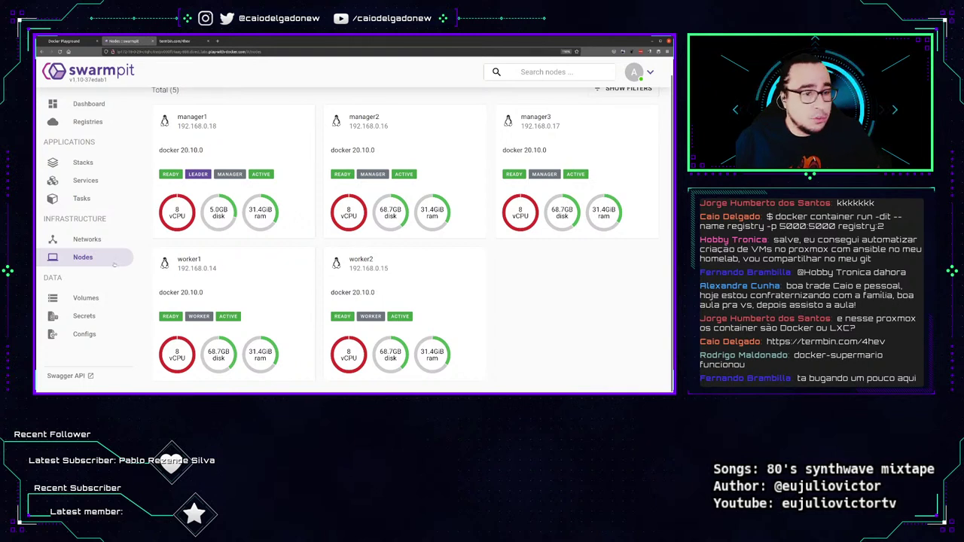
left_click(83, 299)
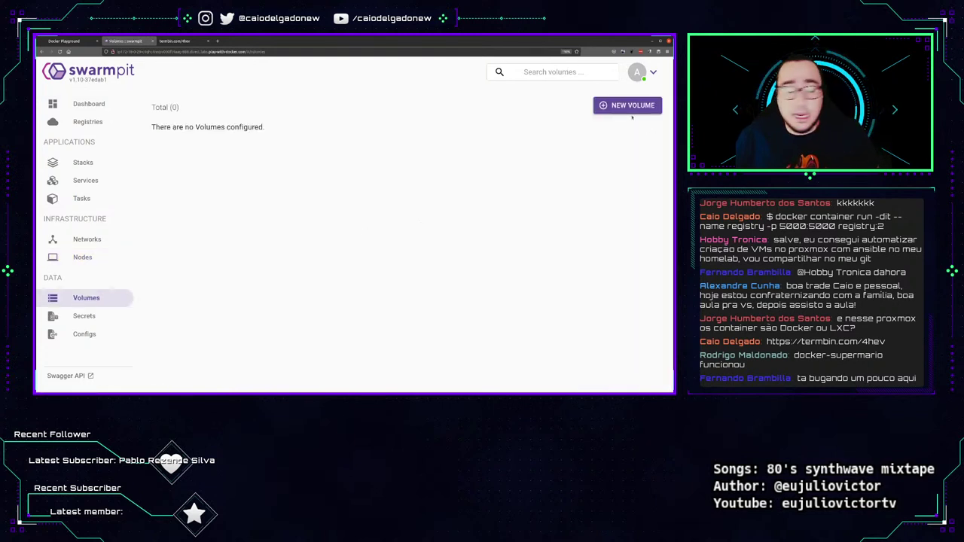
Create a new volume named volume123.
left_click(629, 106)
left_click(374, 189)
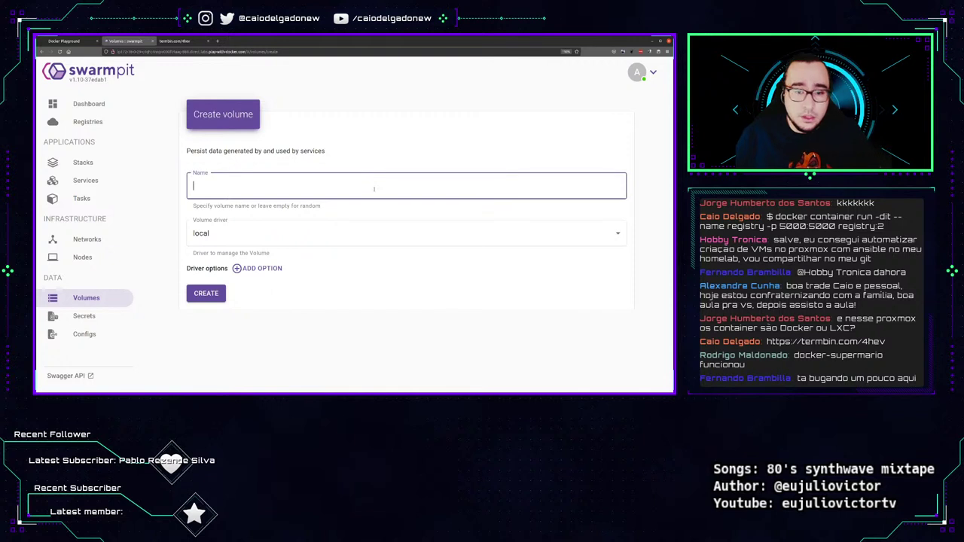
type("volume")
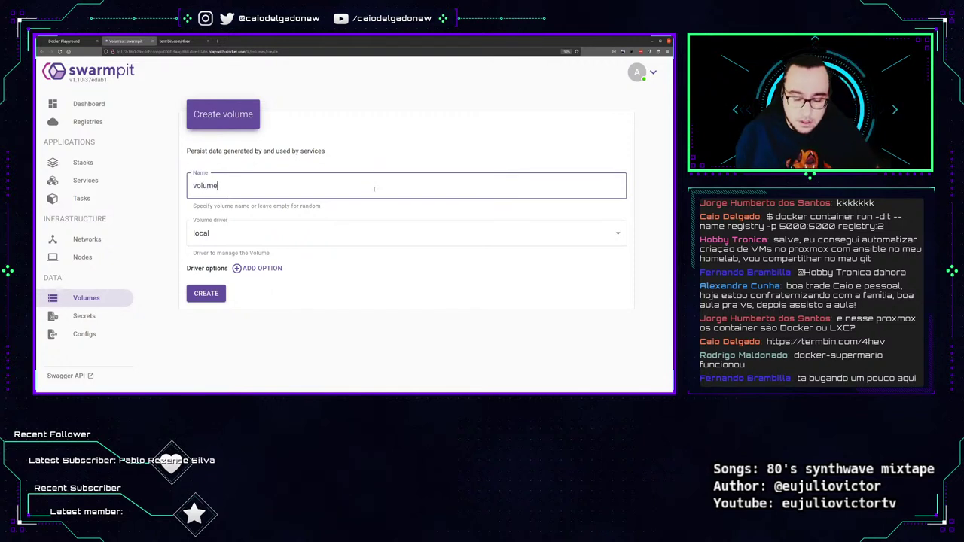
type("123")
left_click(220, 300)
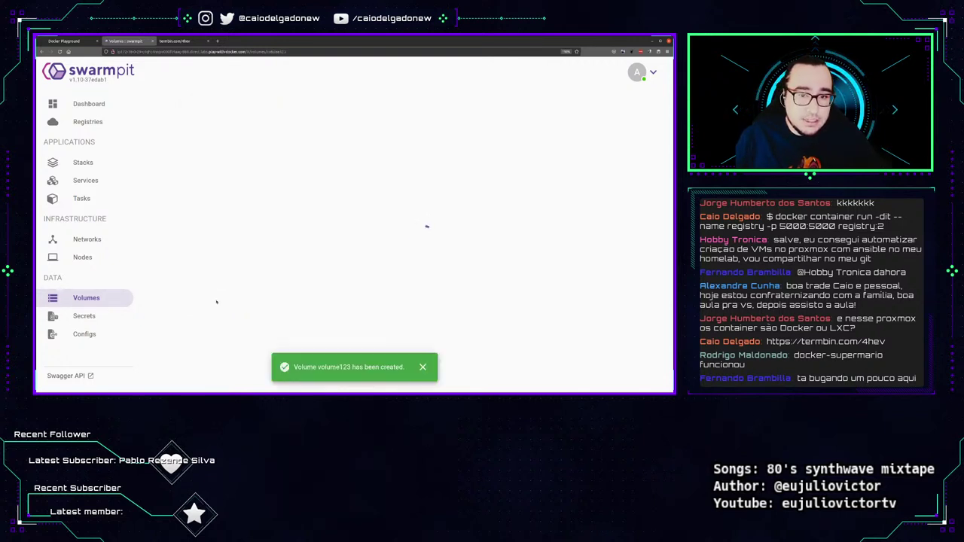
Create the secret senha-mysql holding the MySQL password, then start a new config.
left_click(83, 315)
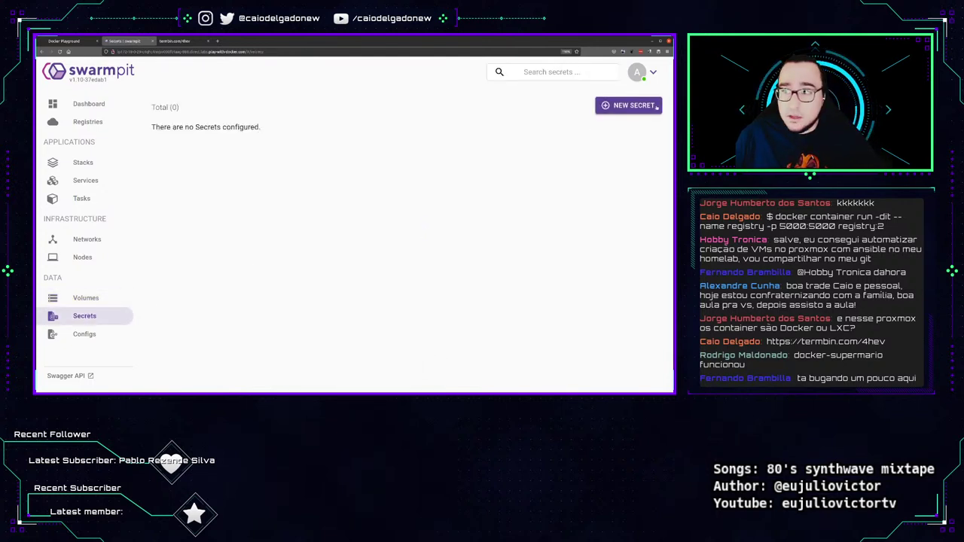
left_click(629, 105)
left_click(265, 186)
type("senha-mysql")
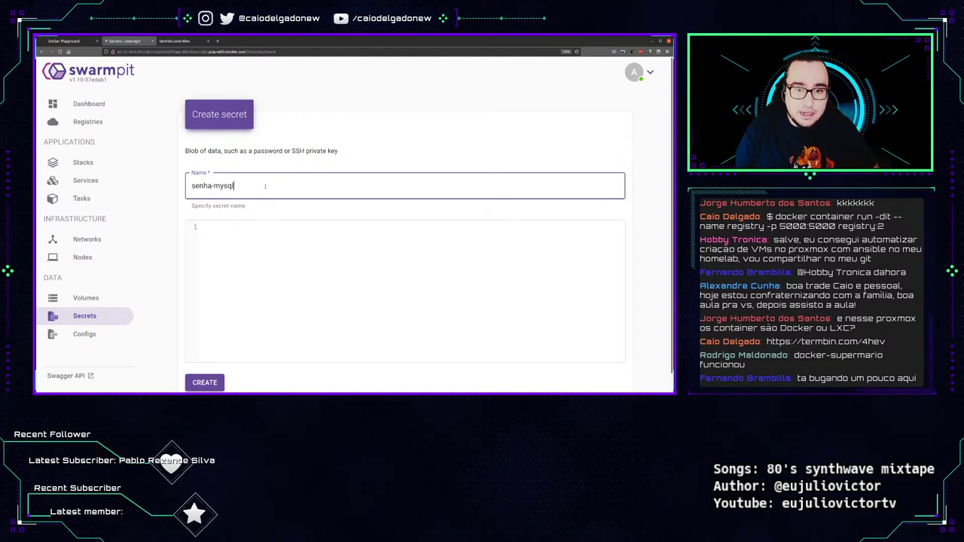
key("Tab")
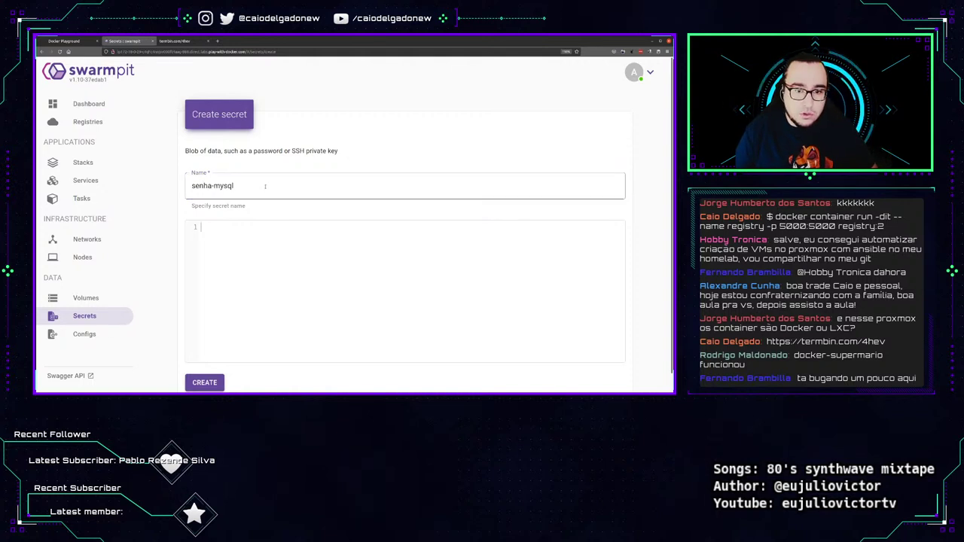
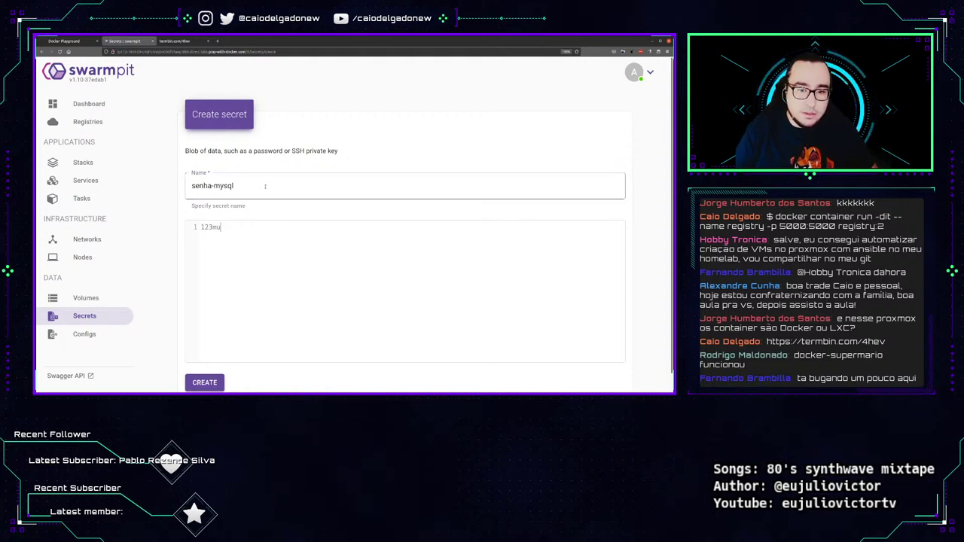
left_click(213, 382)
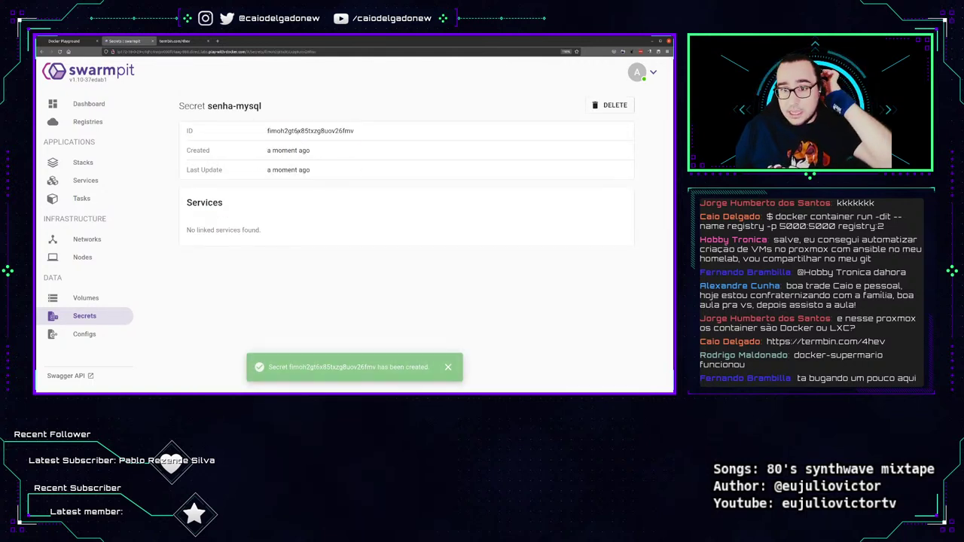
double_click(305, 131)
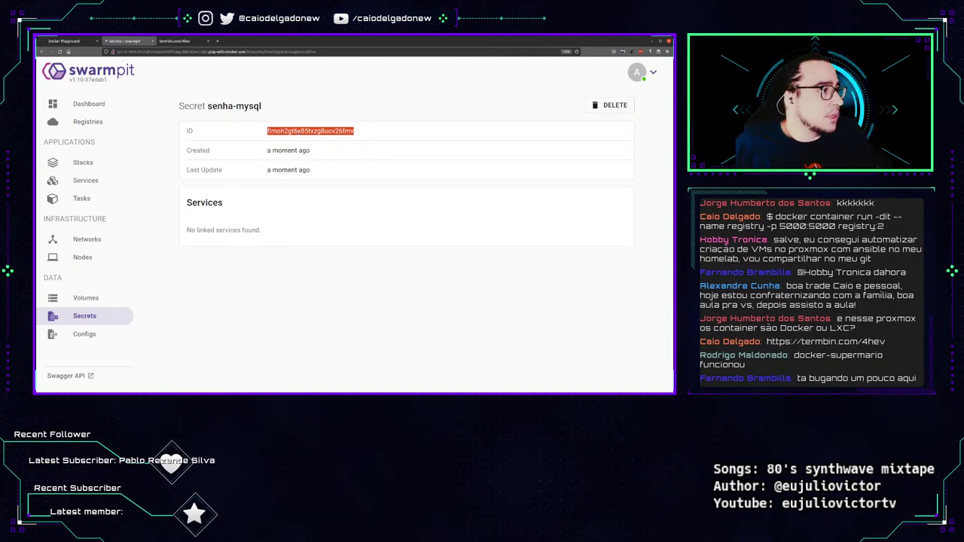
left_click(83, 334)
left_click(629, 106)
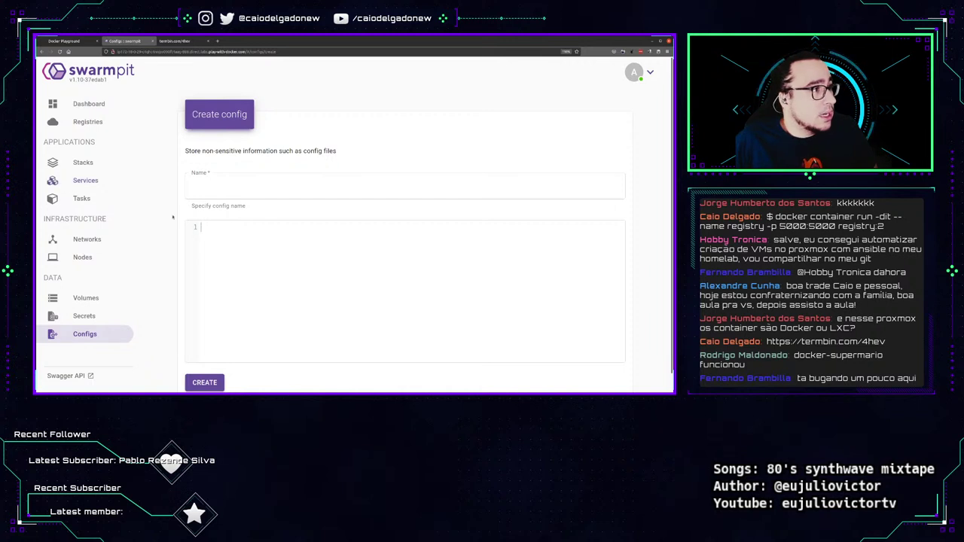
Create config DOCKER_ADDR with data ip=192.168.0.1, select its ID, and return to the dashboard.
left_click(361, 187)
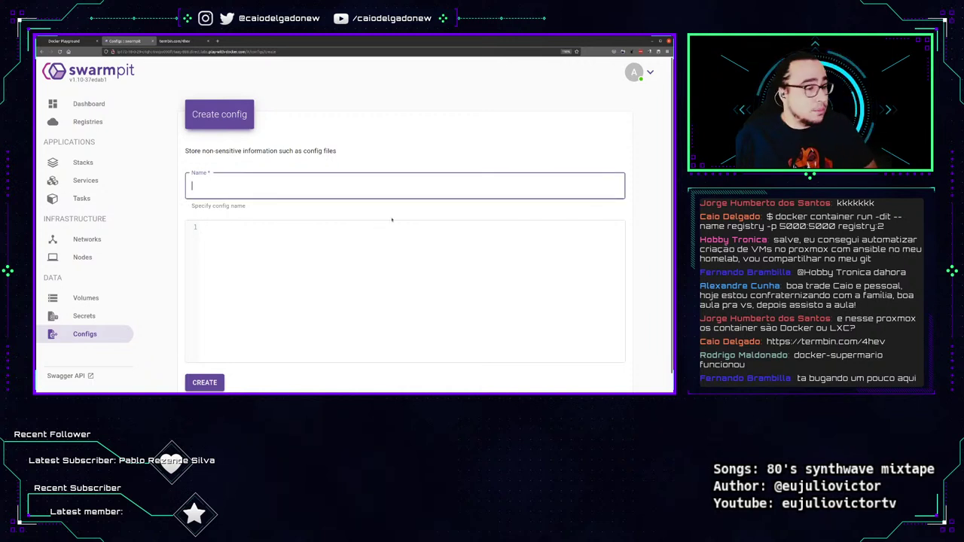
type("DOCKER_E")
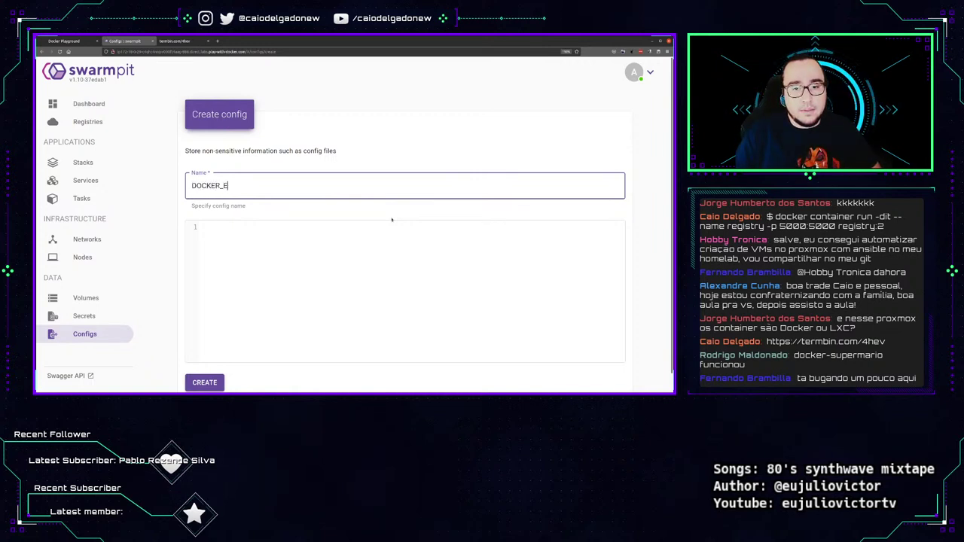
key("BackSpace")
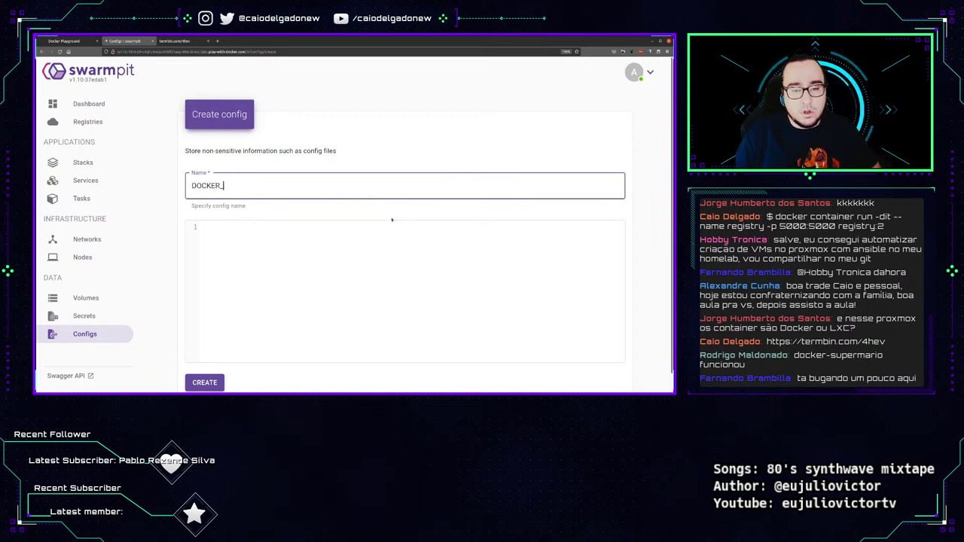
type("ADDR")
key("Tab")
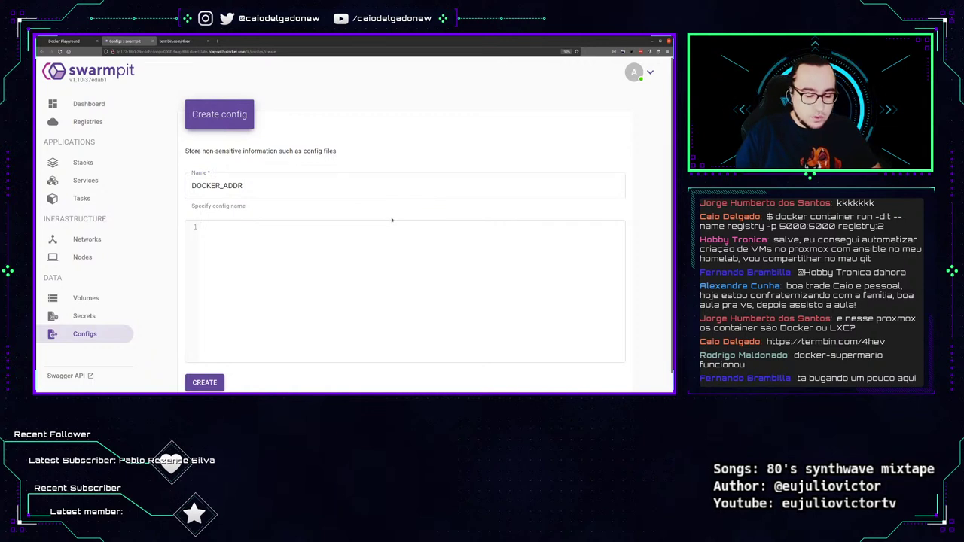
type("ip=192.168.0.1")
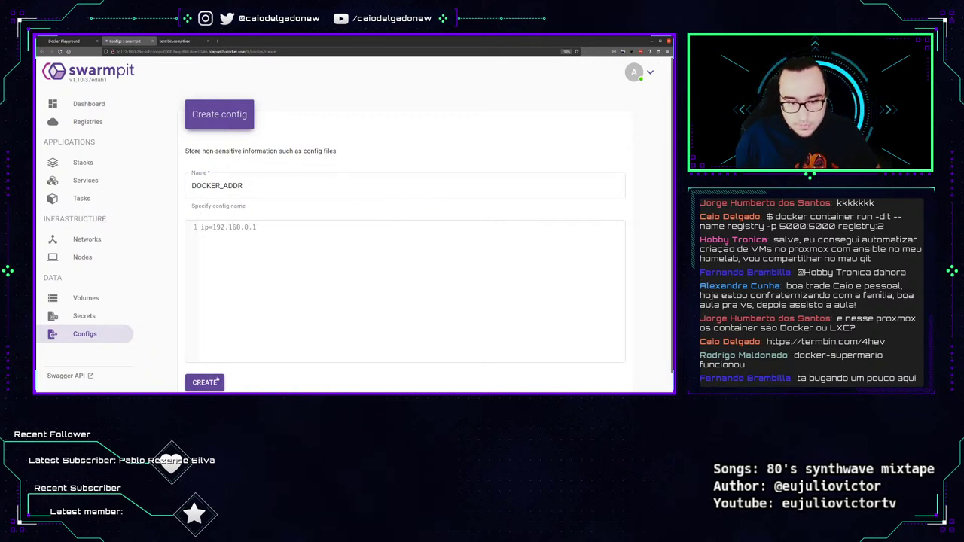
left_click(206, 382)
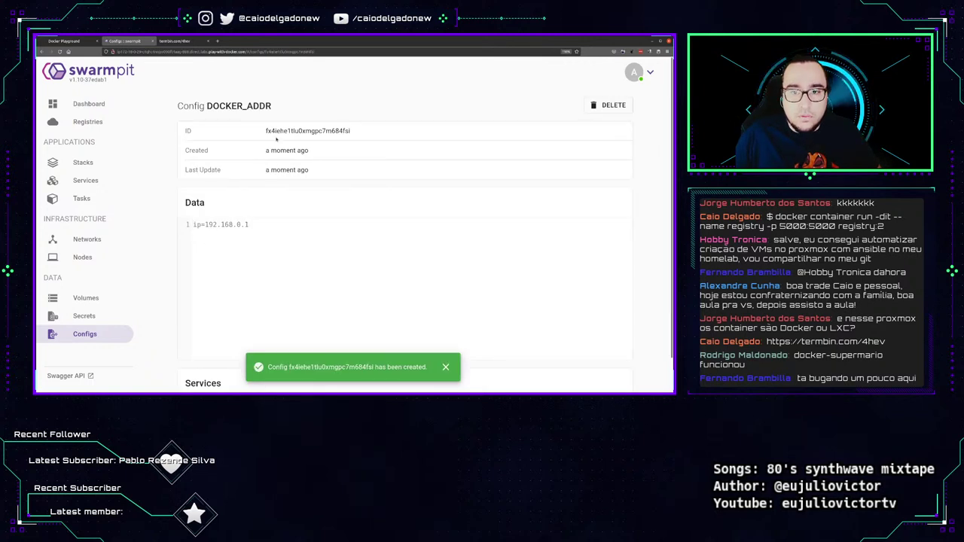
left_click_drag(351, 133, 265, 133)
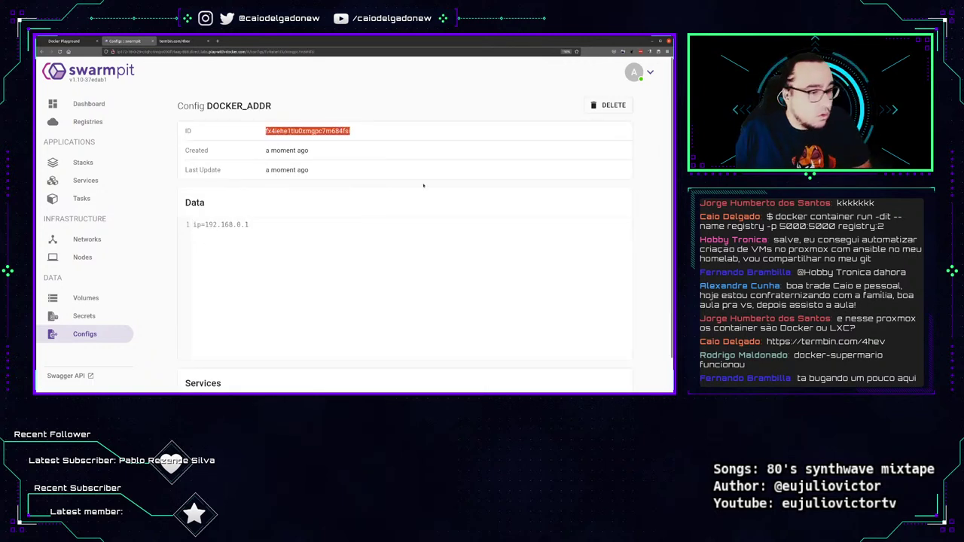
scroll(423, 185, "down", 1)
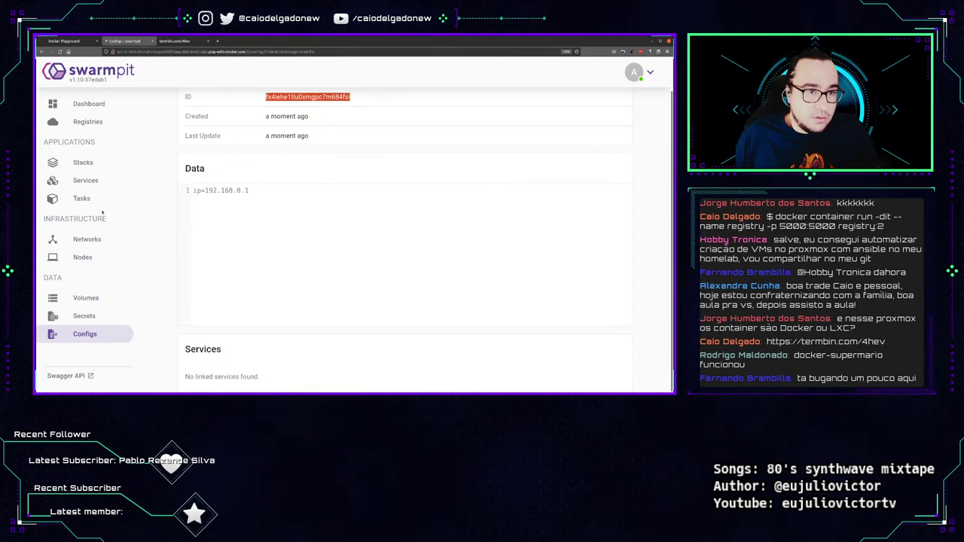
scroll(102, 213, "up", 1)
left_click(111, 102)
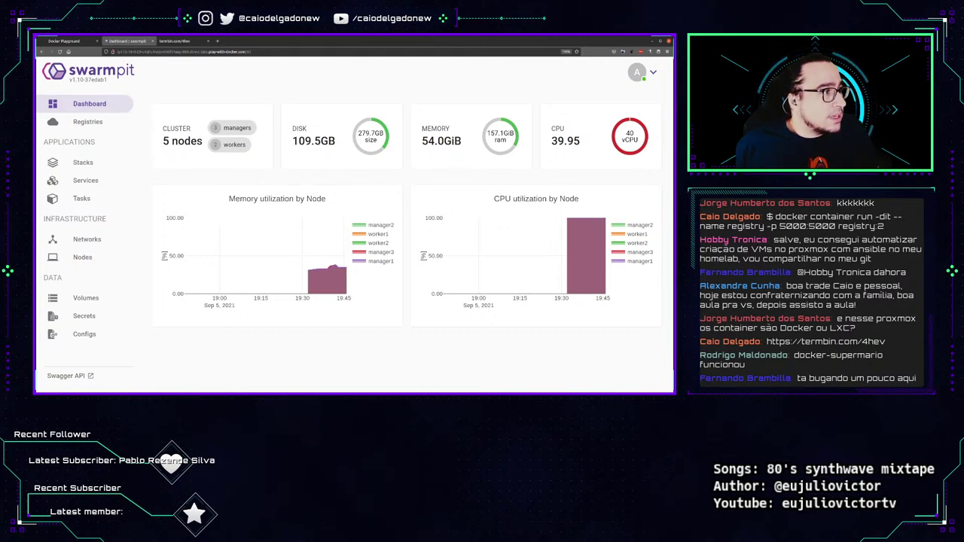
Inspect the dashboard's per-node memory and CPU charts, then return to Play with Docker.
mouse_move(340, 268)
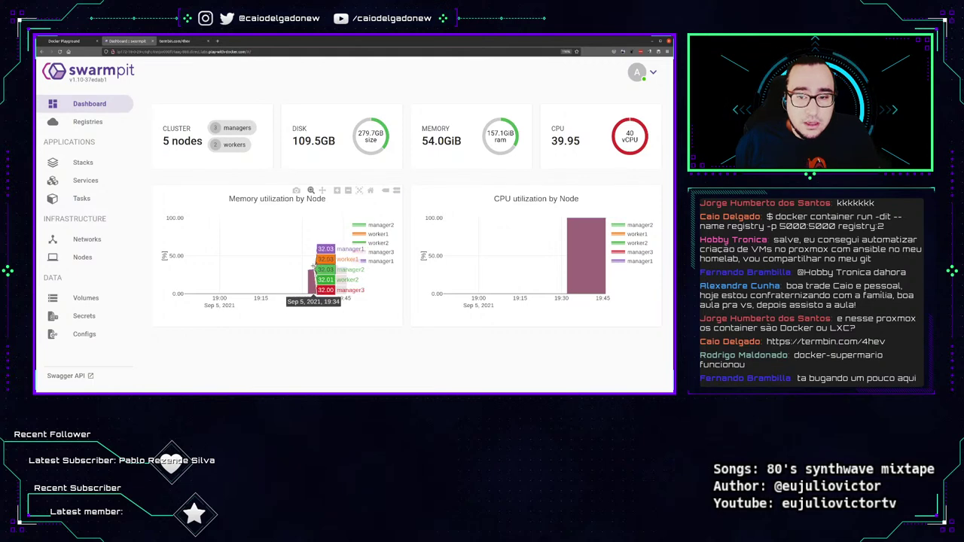
mouse_move(589, 235)
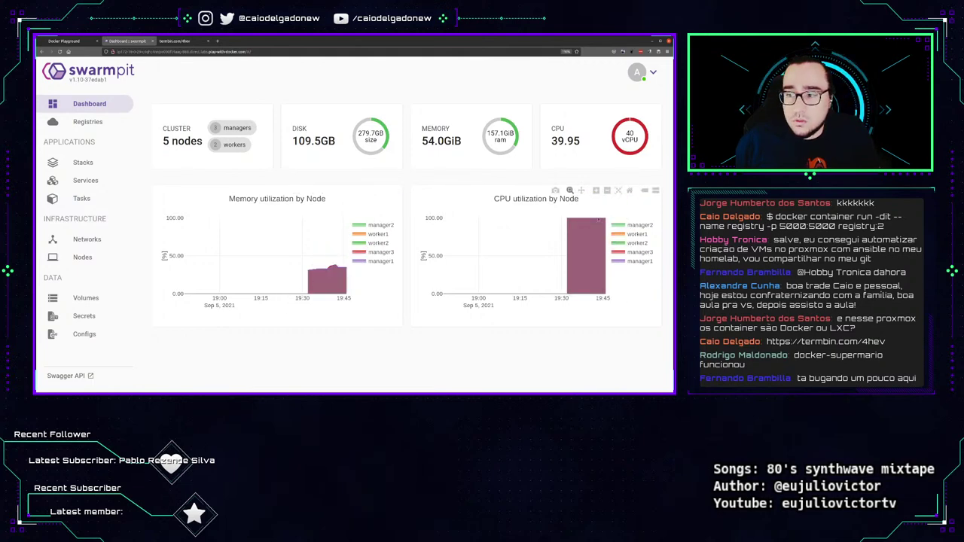
left_click(64, 40)
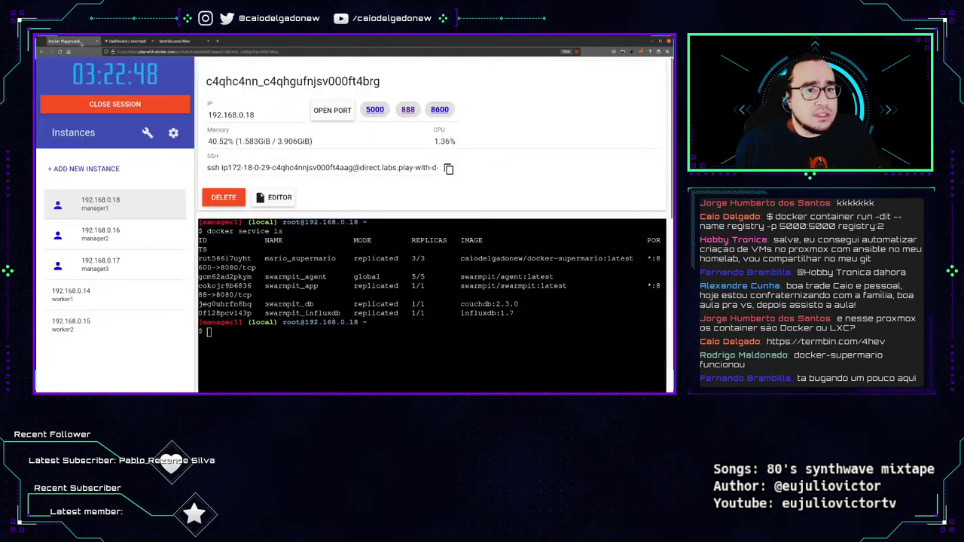
Open the Mario service on port 8080, zoom the page in, and enter World 1-1.
left_click(439, 109)
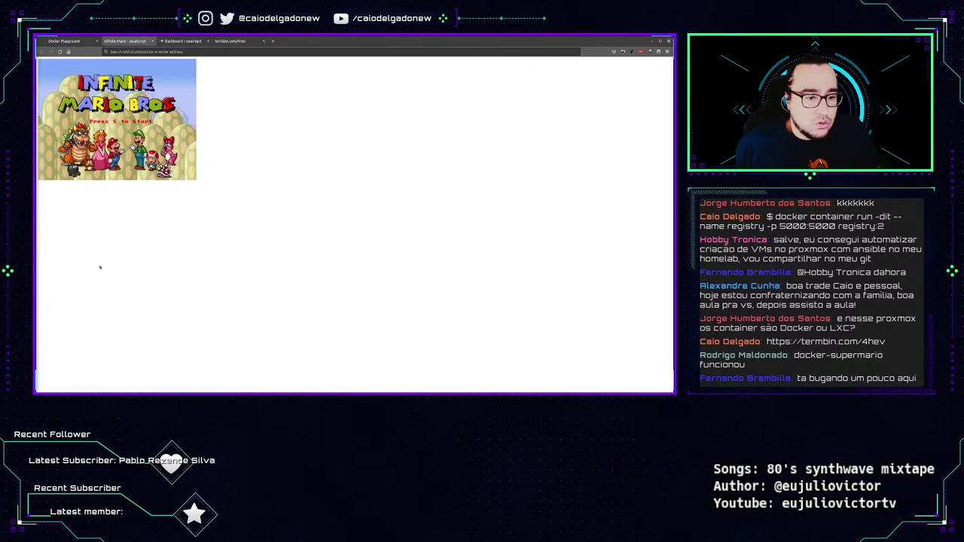
key("ctrl+plus")
key("ctrl+plus")
key("ctrl+plus")
key("ctrl+plus")
key("ctrl+plus")
key("ctrl+plus")
key("ctrl+plus")
key("ctrl+plus")
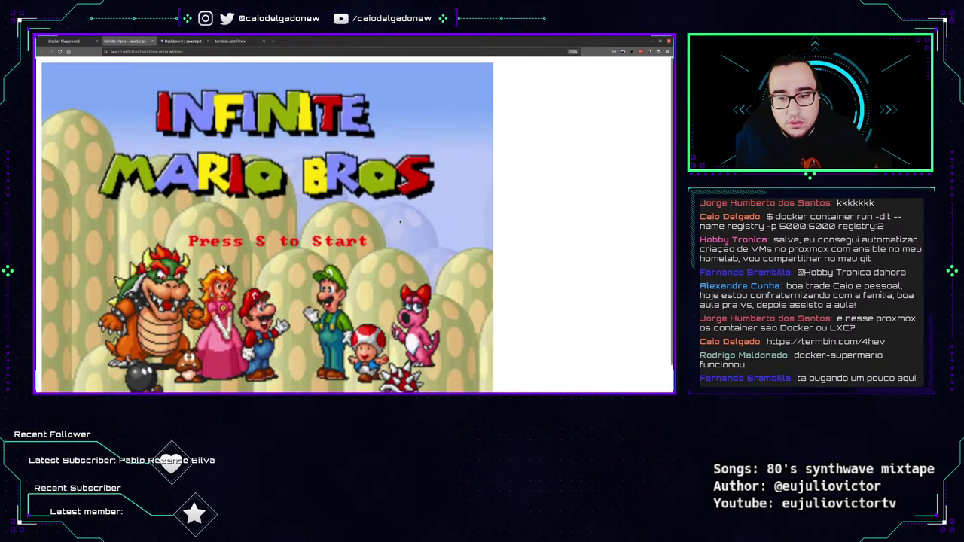
key("s")
key("Right")
key("s")
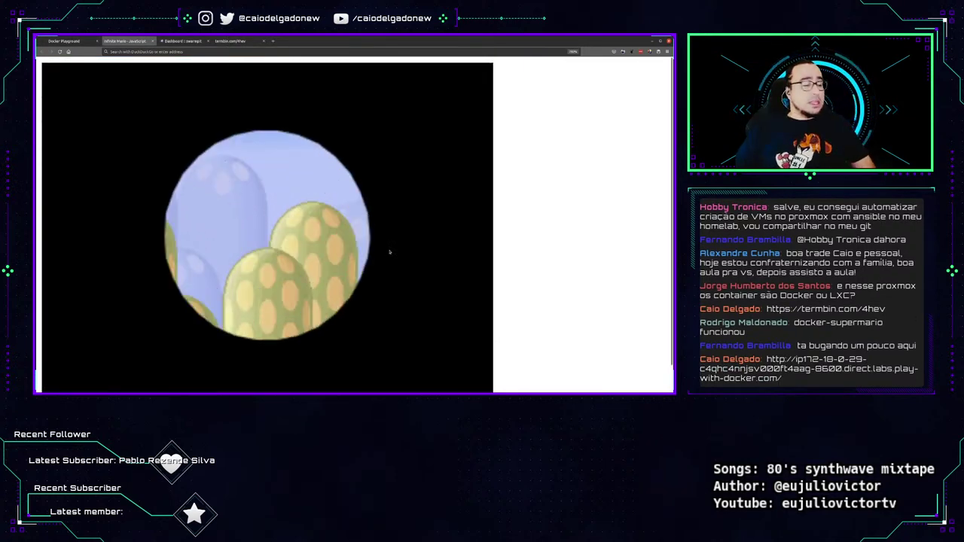
Run and jump Mario through the opening of World 1-1 onto the lower platform.
key("Right")
key("s")
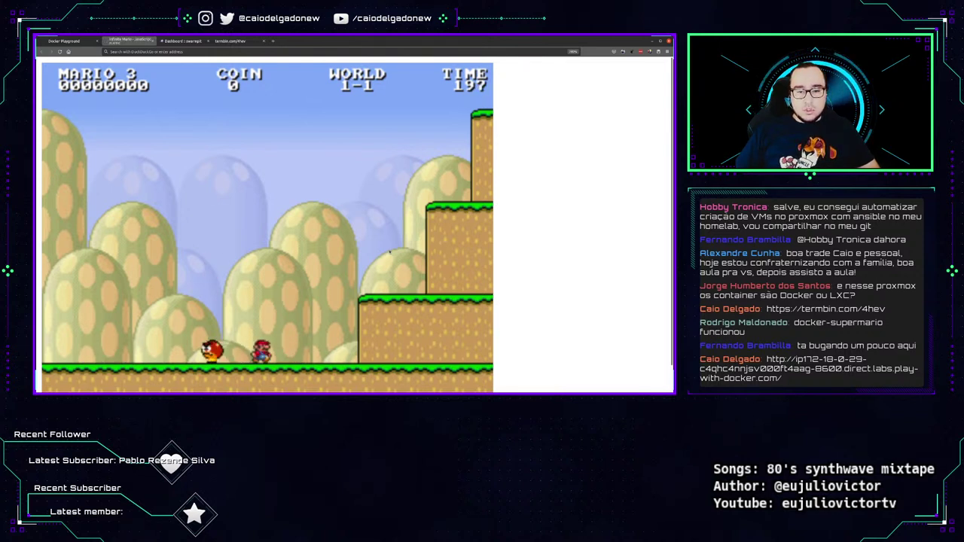
key("Left")
key("s")
key("Right")
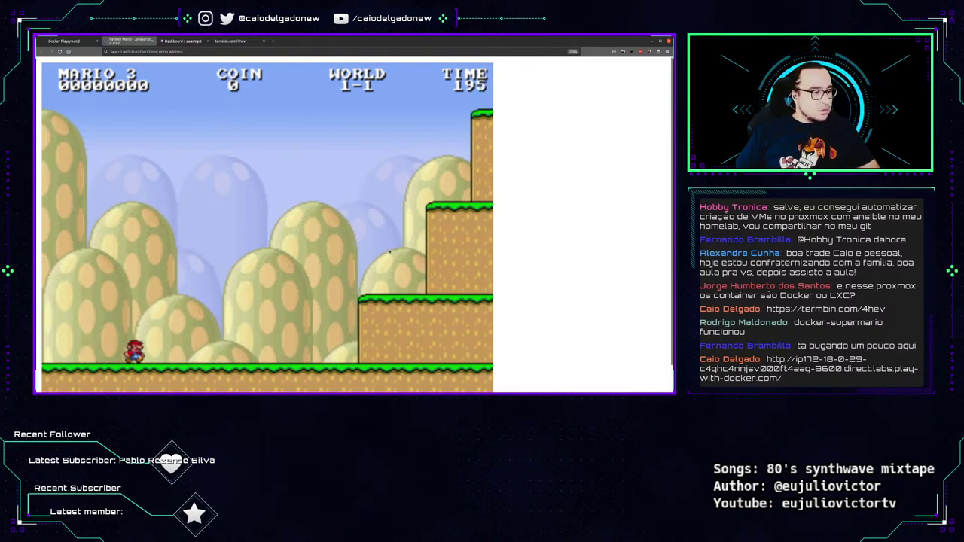
key("Right")
key("s")
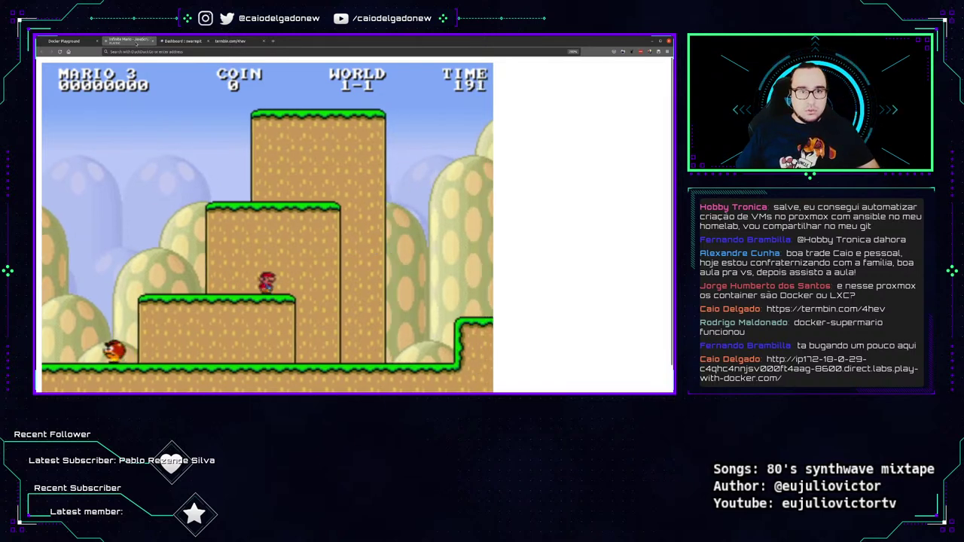
Jump Mario onto the coin blocks, then go back to the Docker Playground tab.
right_click(137, 41)
key("Escape")
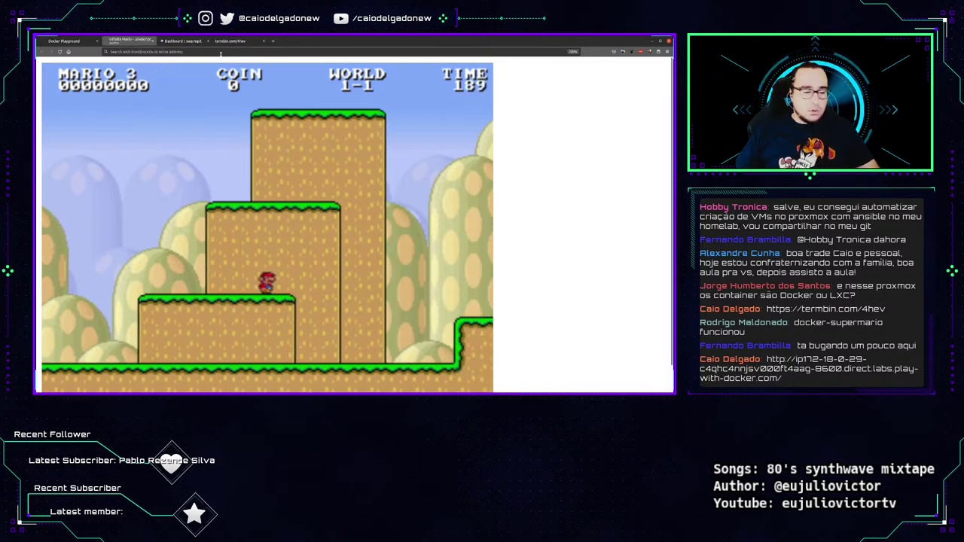
key("Right")
key("Right")
key("s")
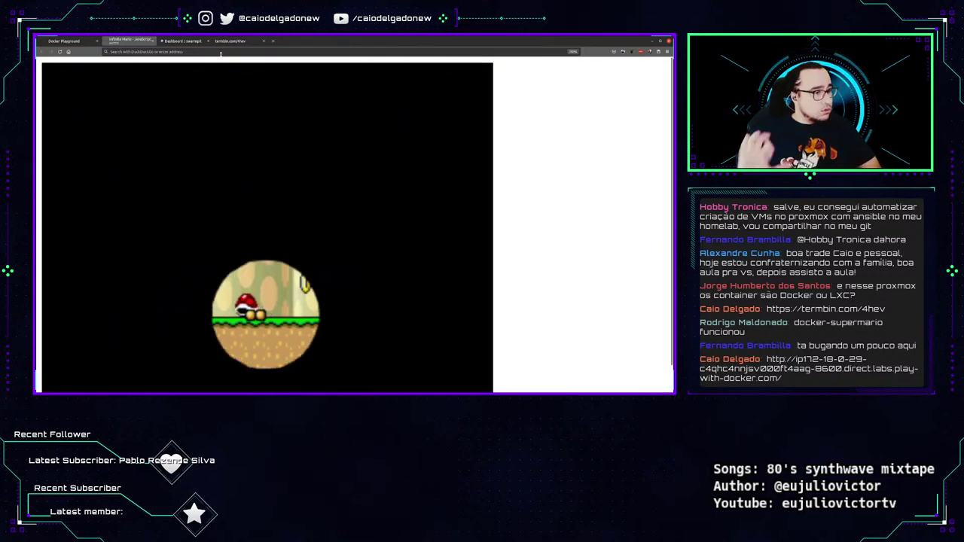
left_click(65, 42)
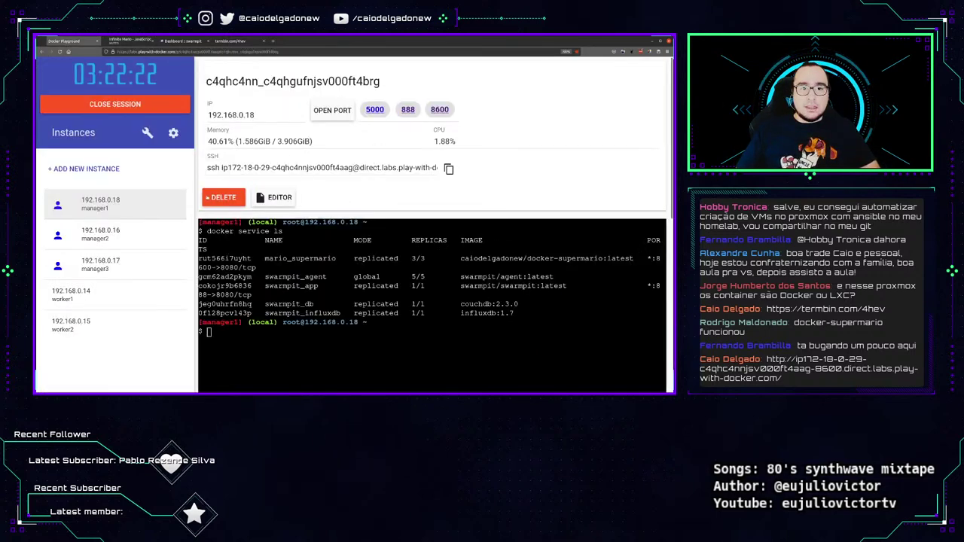
left_click(181, 41)
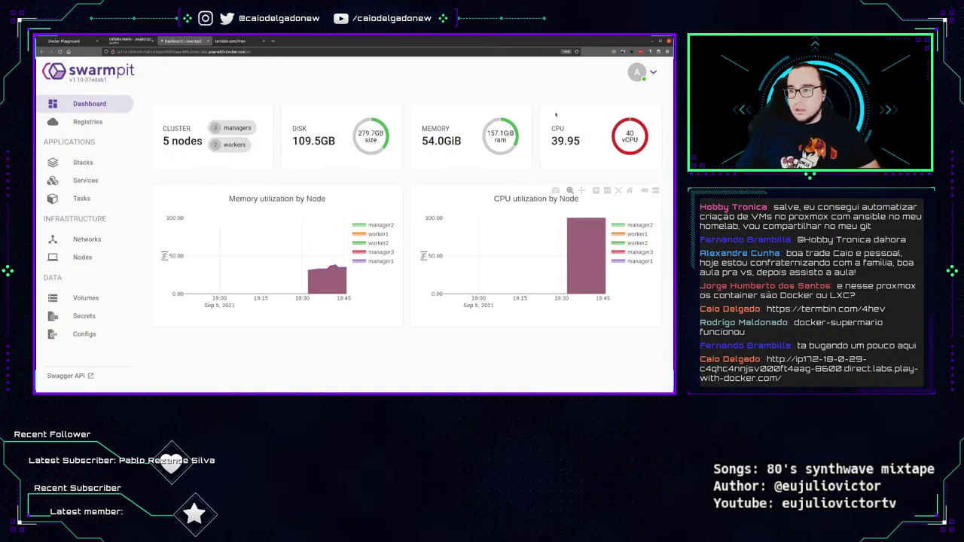
left_click_drag(551, 142, 581, 142)
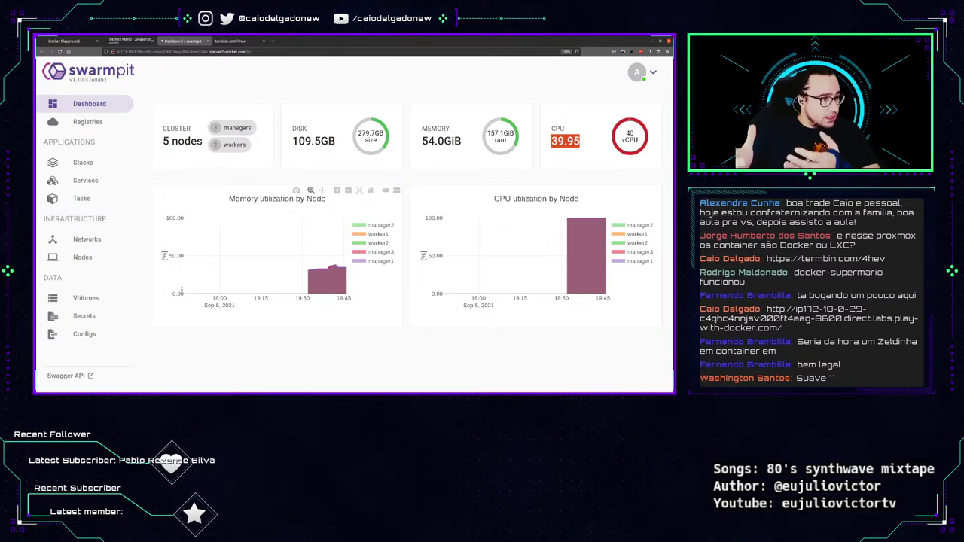
left_click(73, 40)
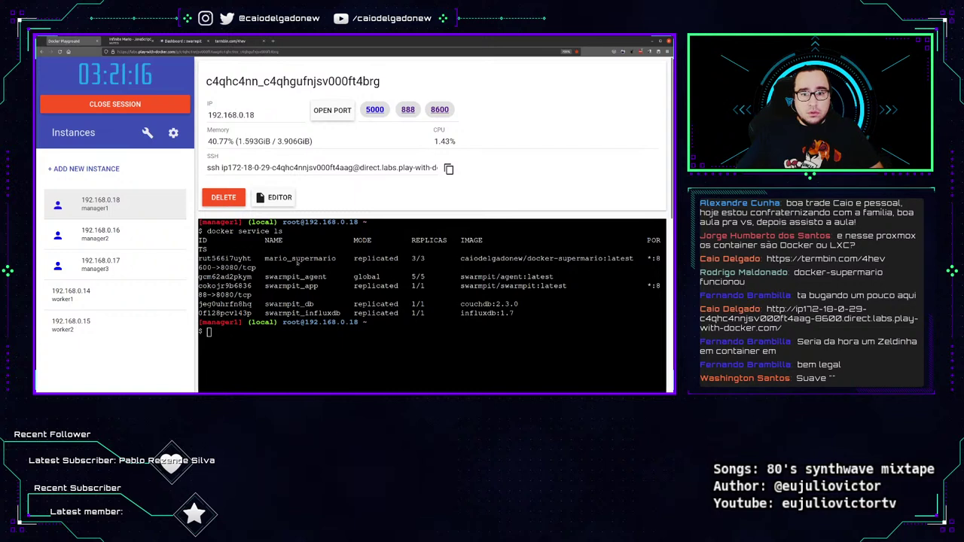
Clear the manager1 terminal and run 'docker container run -dit --name nginx nginx'.
key("ctrl+l")
type("docker")
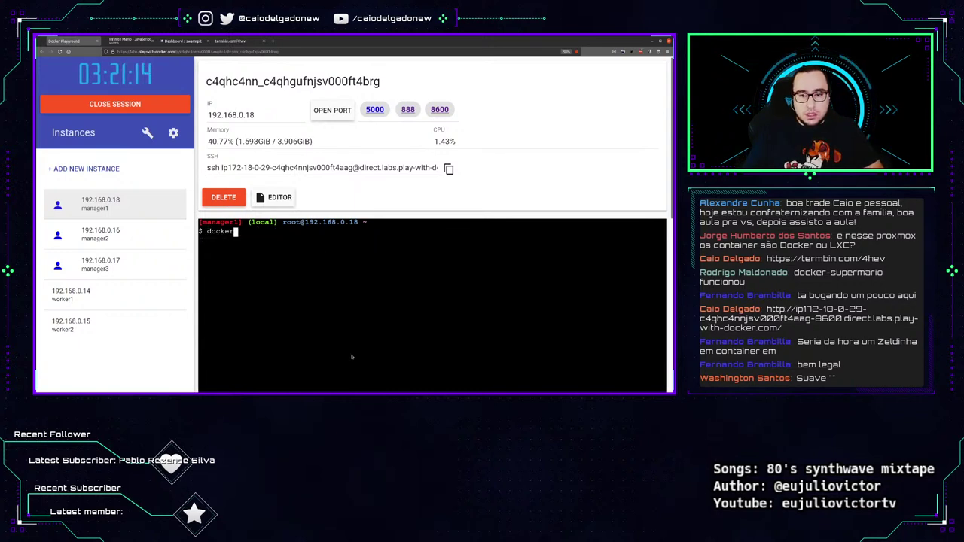
type(" container run -d")
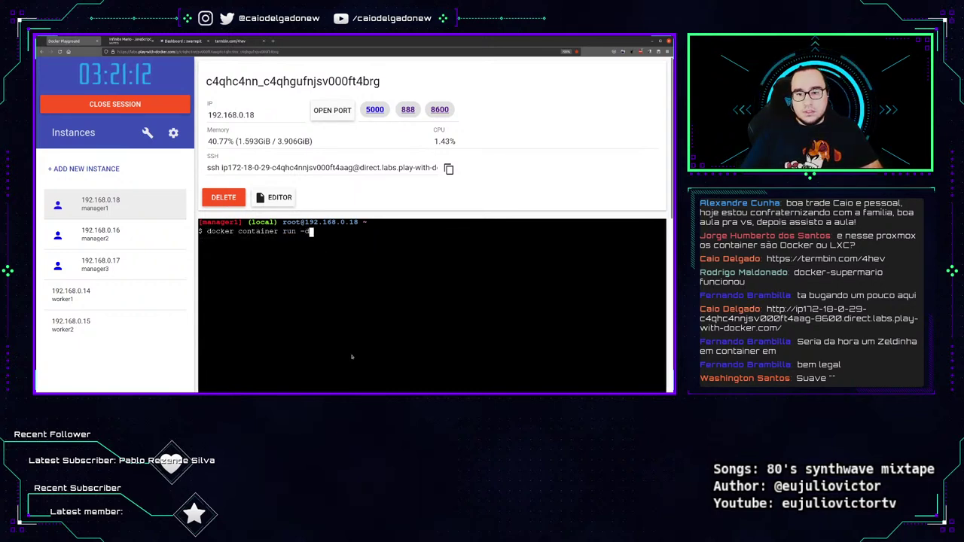
type("it --name nginx -")
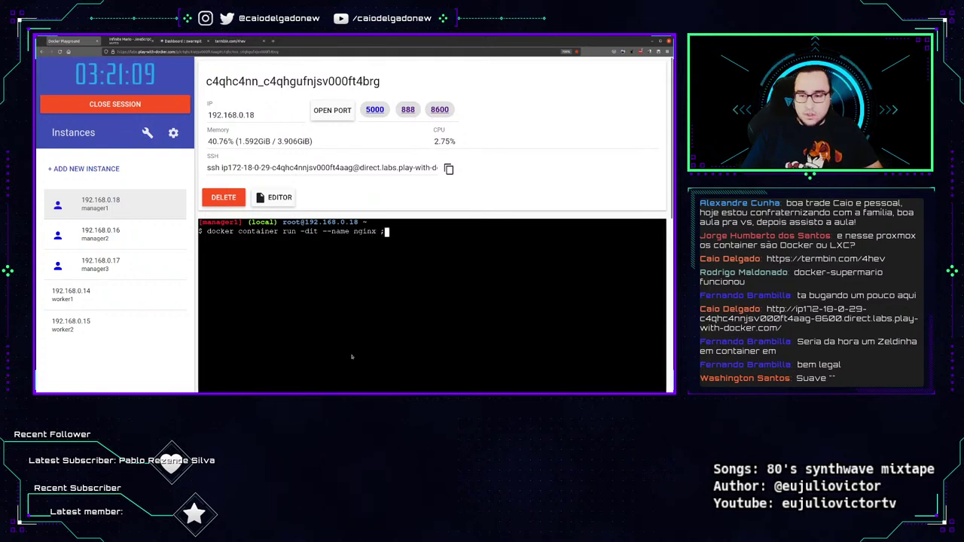
key("BackSpace")
type("nginx")
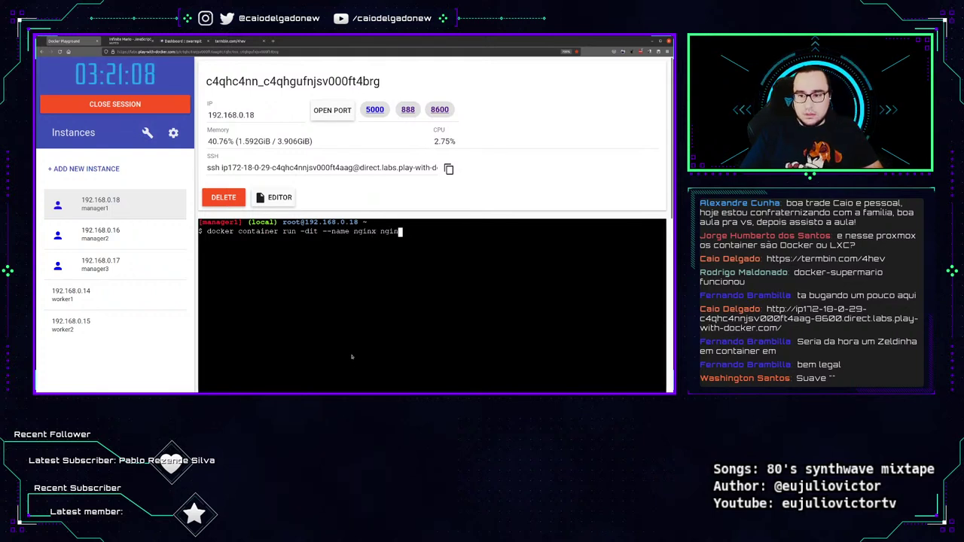
key("Return")
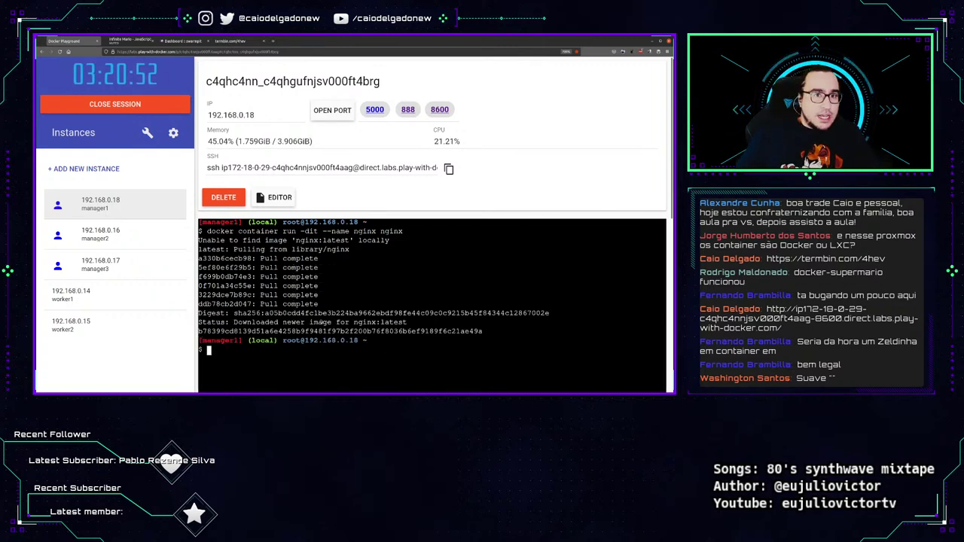
In Swarmpit, step through Registries, Services, Stacks and Tasks, then review task mario_supermario.2's charts.
left_click(183, 41)
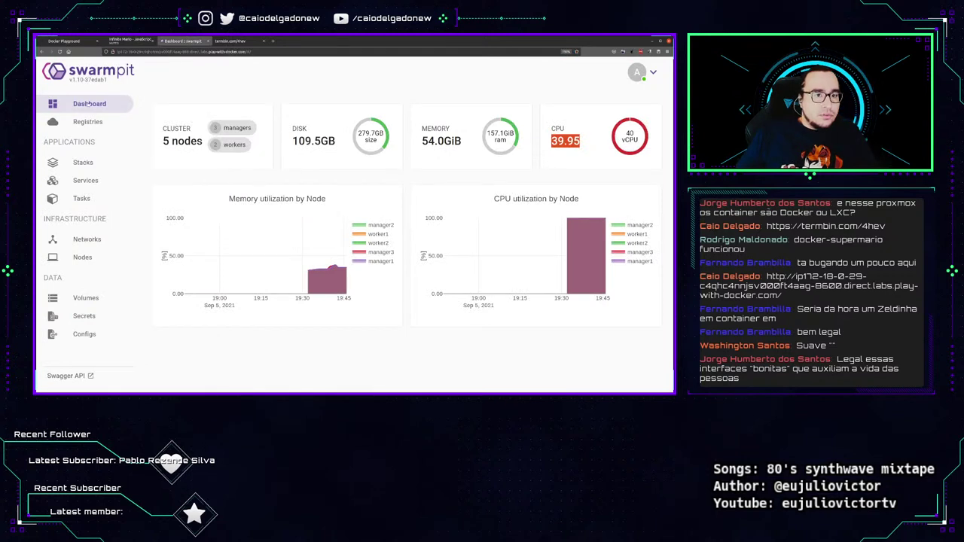
left_click(88, 122)
left_click(89, 180)
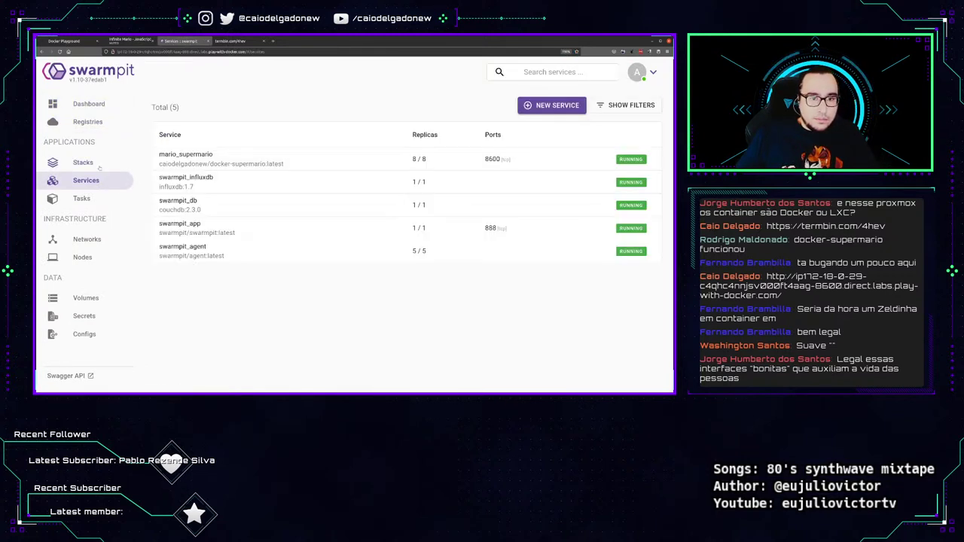
left_click(99, 167)
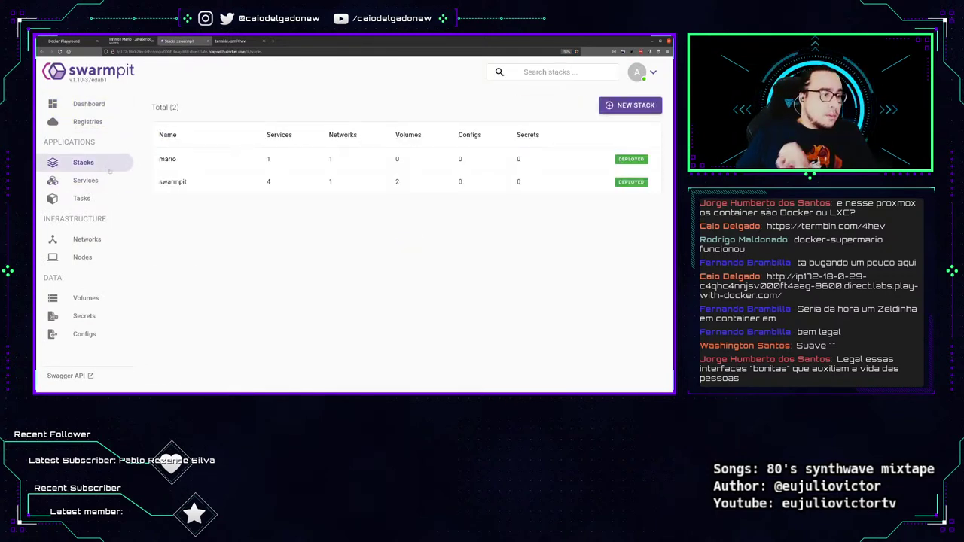
left_click(100, 199)
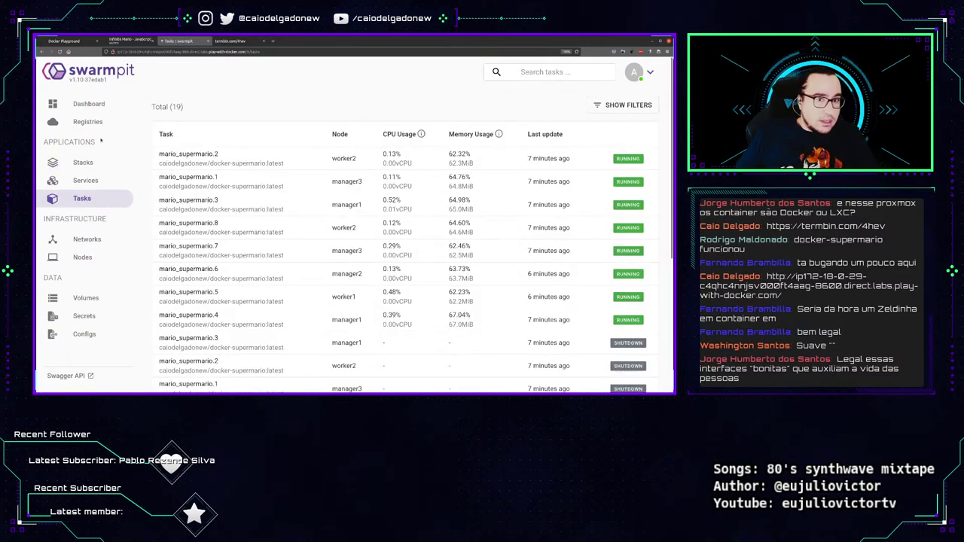
left_click(204, 160)
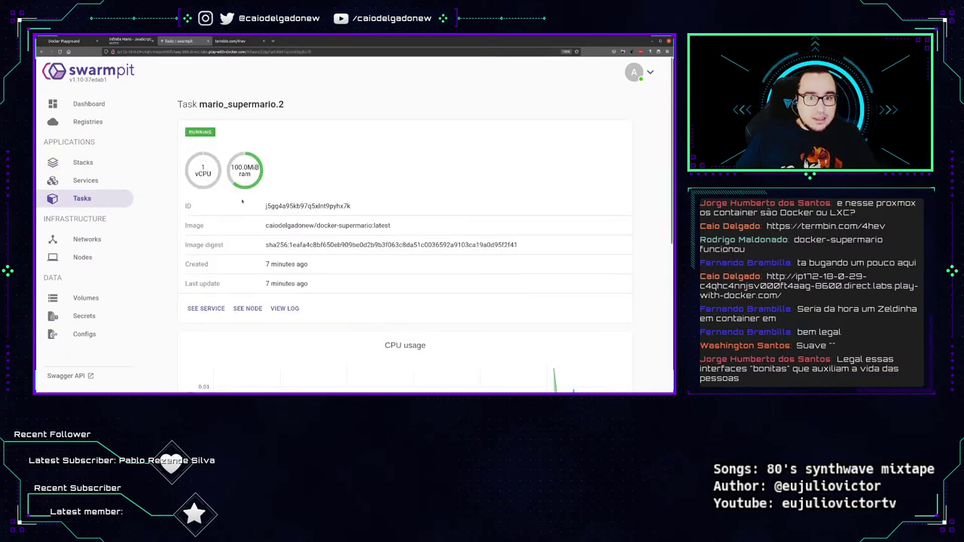
scroll(276, 234, "down", 3)
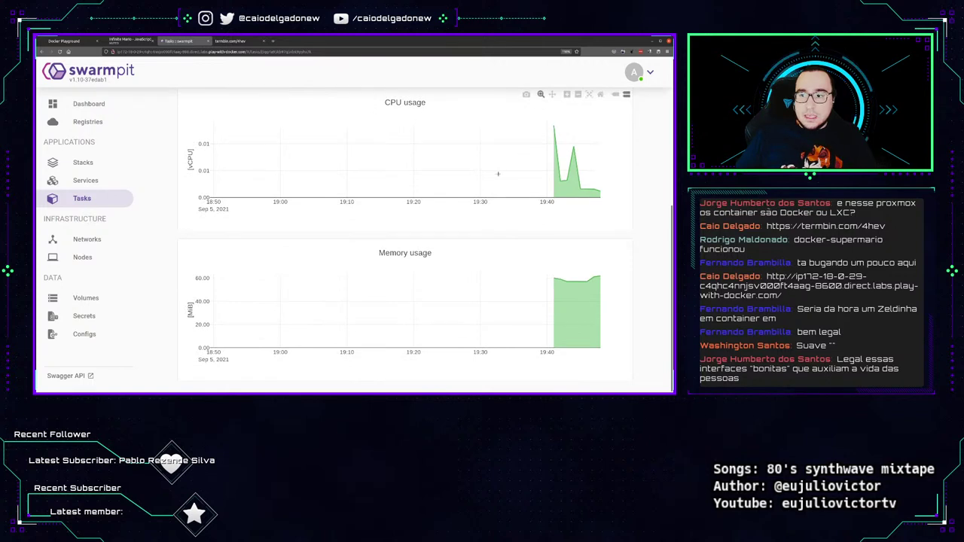
scroll(574, 286, "up", 1)
scroll(574, 256, "up", 2)
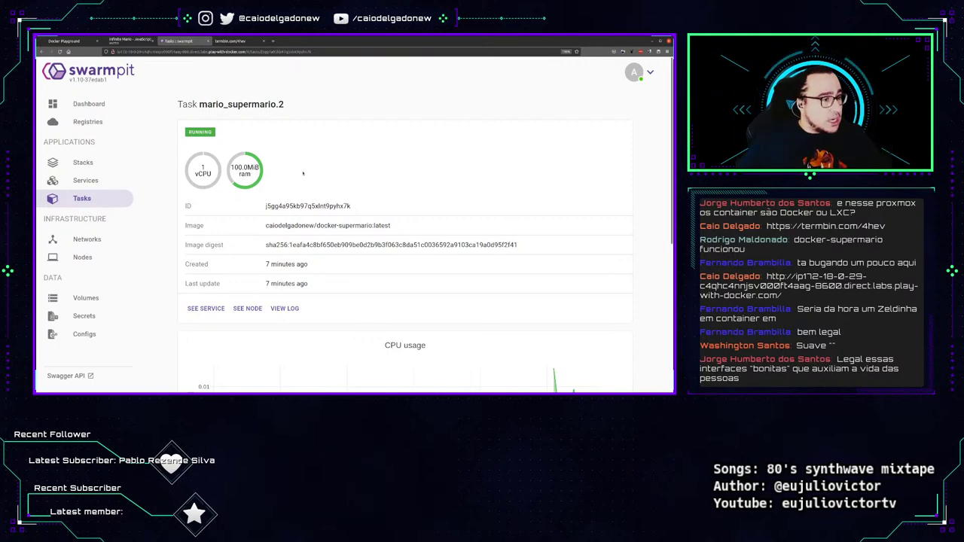
Close the Docker Playground, Mario game and Swarmpit tabs, confirming Leave page.
left_click(73, 40)
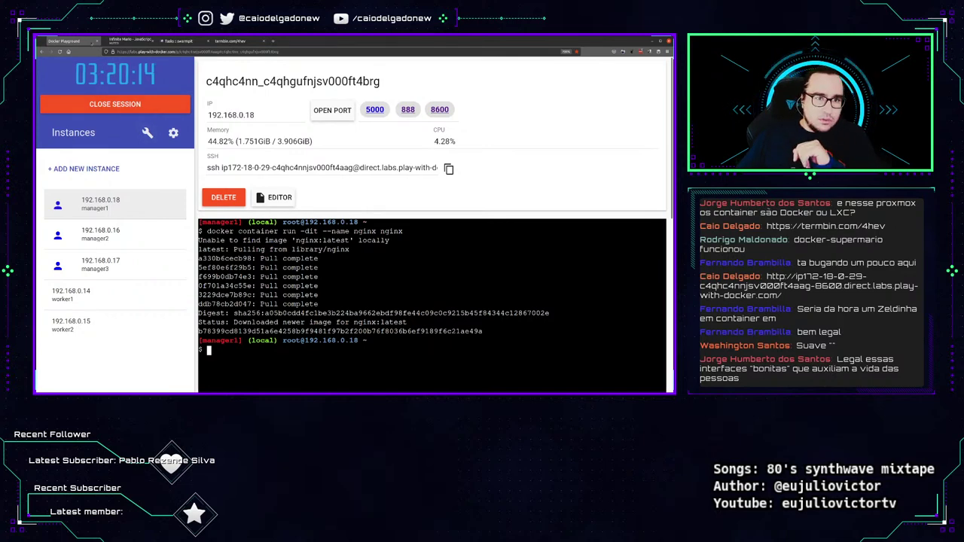
left_click(99, 40)
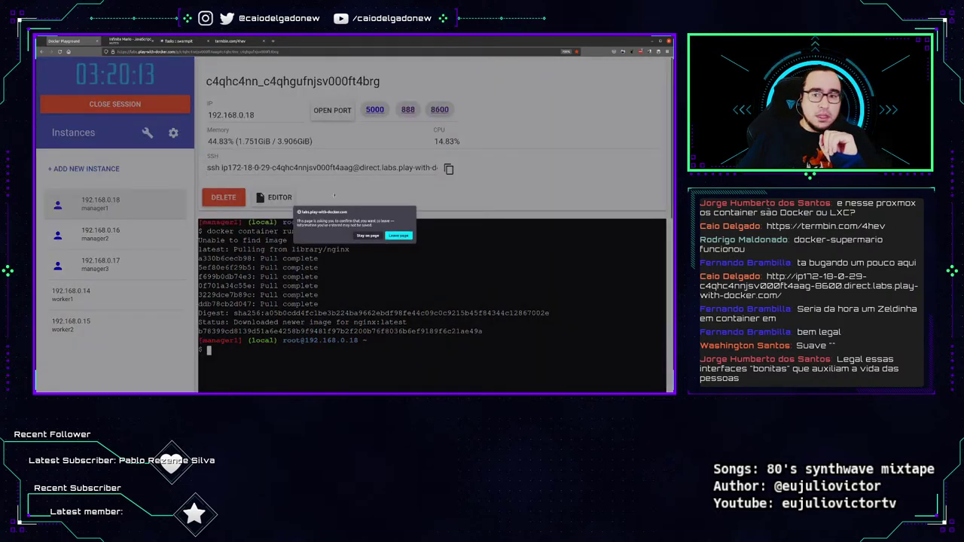
left_click(399, 235)
left_click(97, 41)
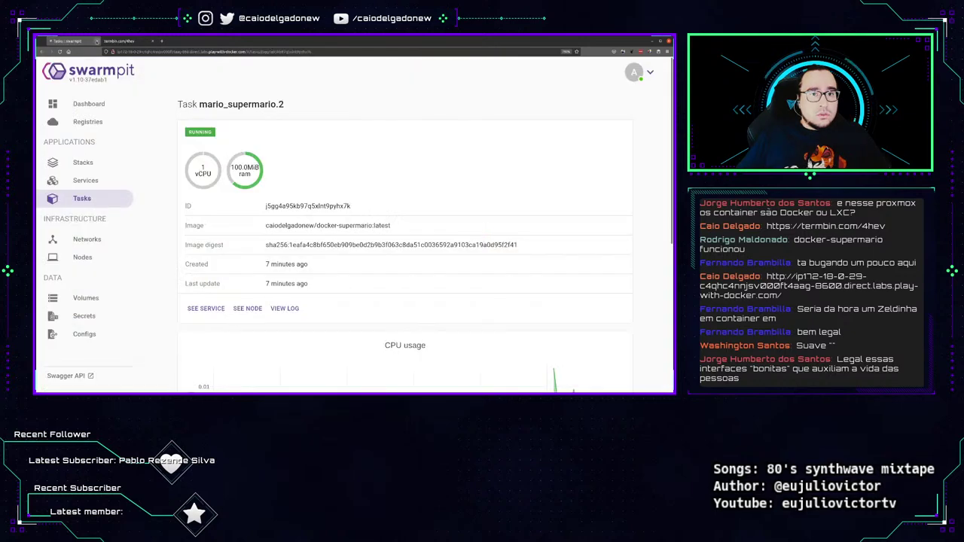
left_click(97, 40)
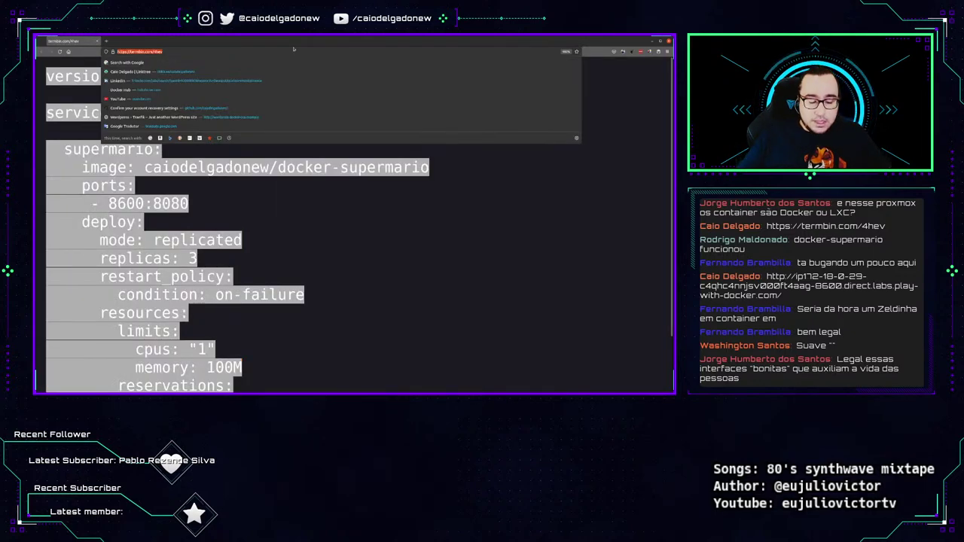
Bring the ssh terminal on manager1 to the front and focus it.
key("super+Down")
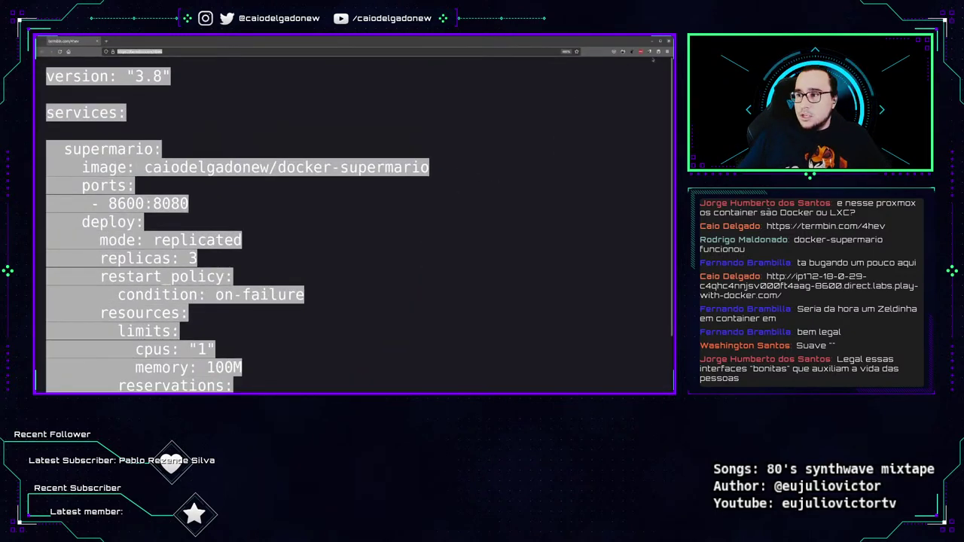
key("alt+Tab")
left_click(327, 177)
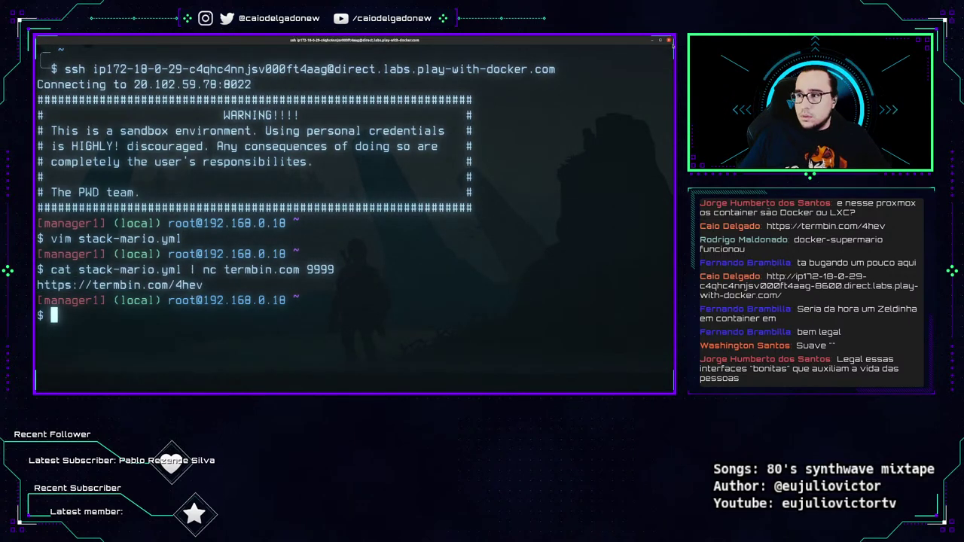
Minimize the terminal and launch Cool Retro Term from the application launcher.
left_click(668, 39)
key("ctrl+space")
type("coo")
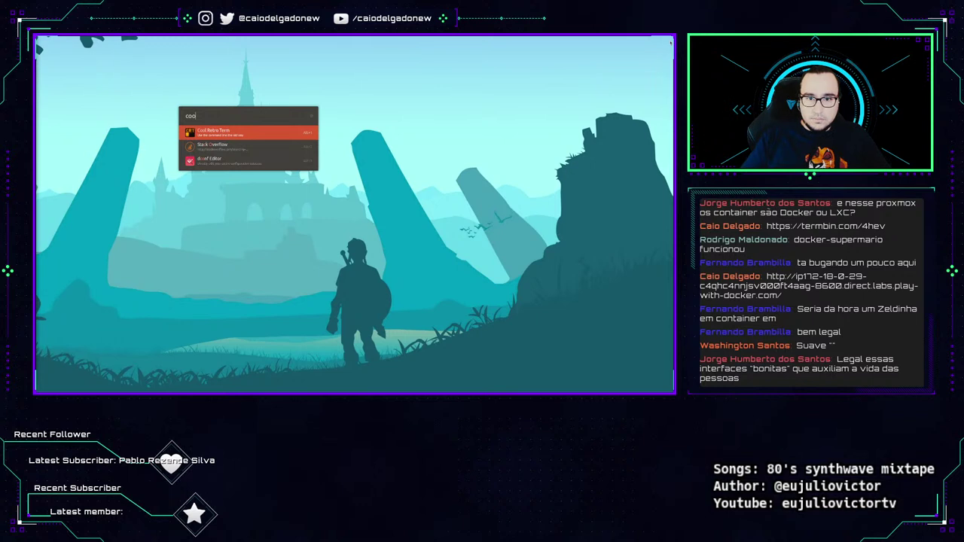
key("Return")
Run 'vagrant up' from ~/yt/docker-dca with enlarged terminal text.
type("cd y")
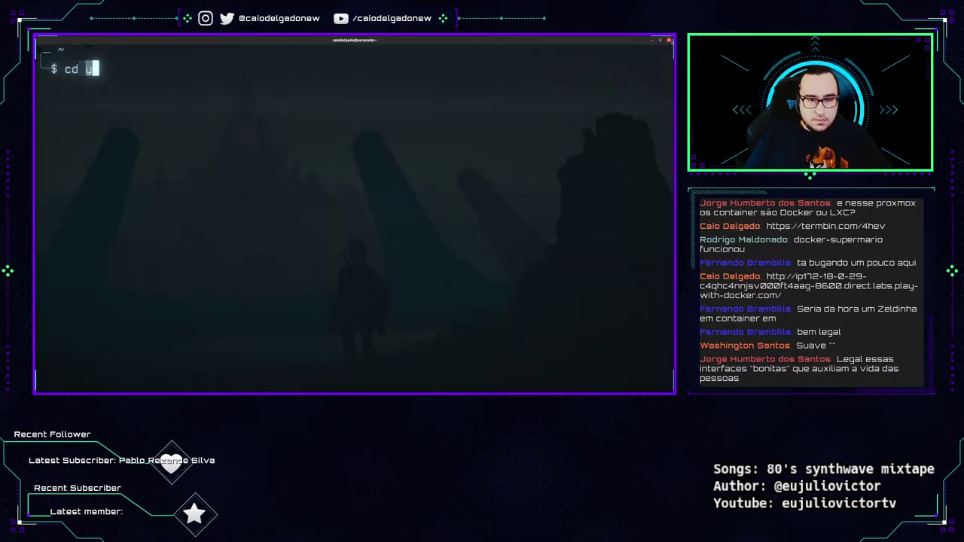
type("t/docker-dca")
key("Return")
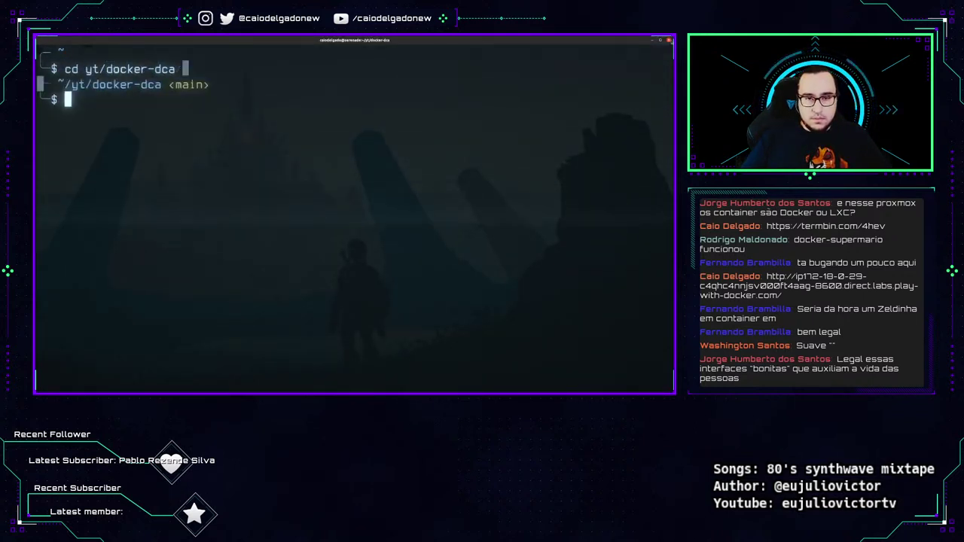
key("ctrl+l")
type("vagrant ")
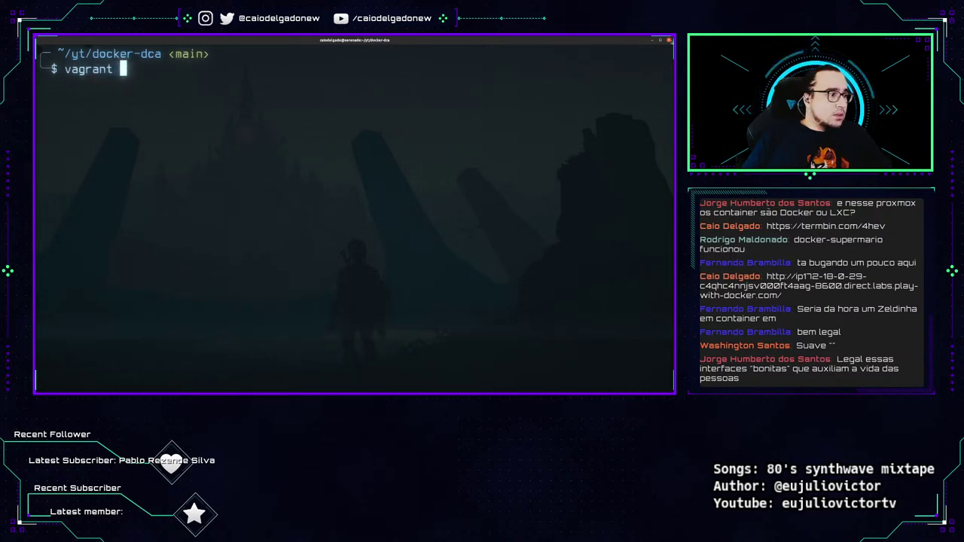
type("up")
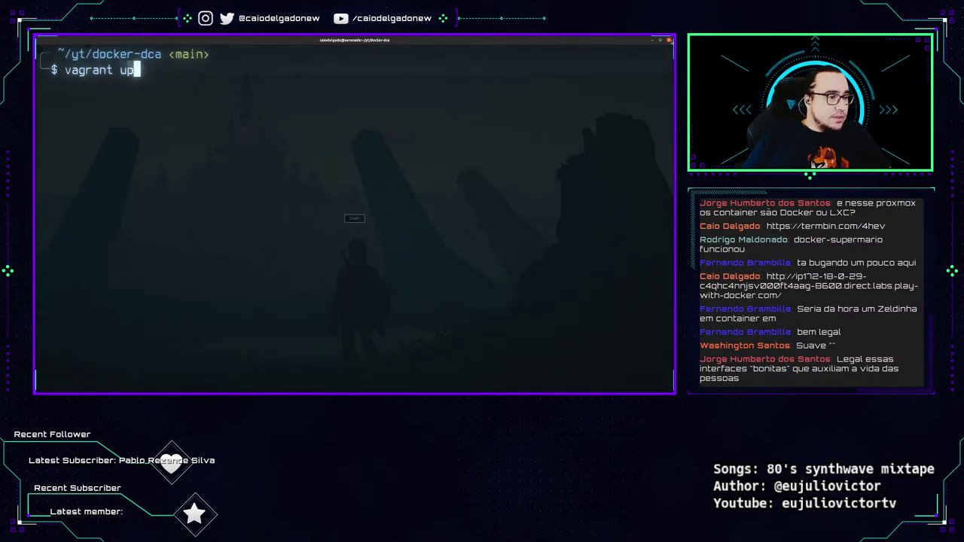
key("ctrl+plus")
key("Return")
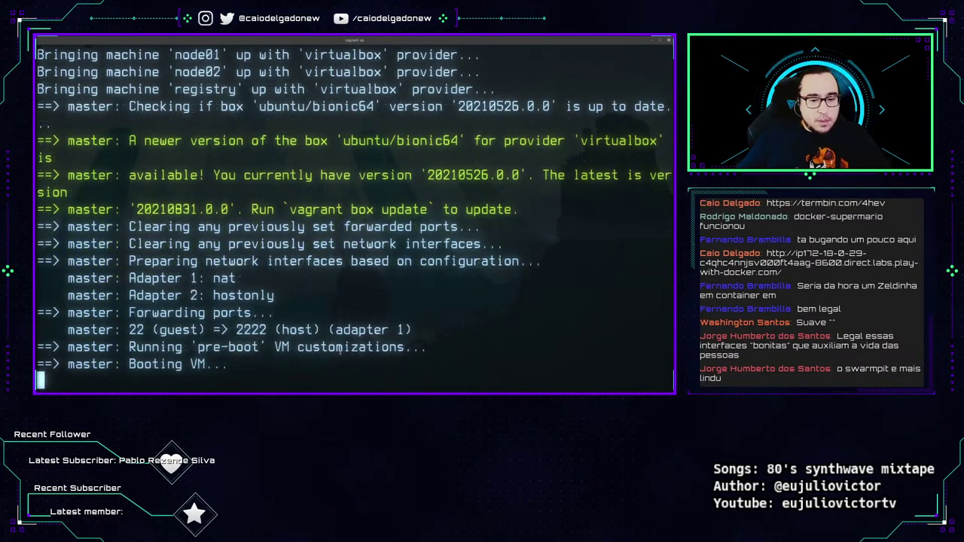
key("alt+Tab")
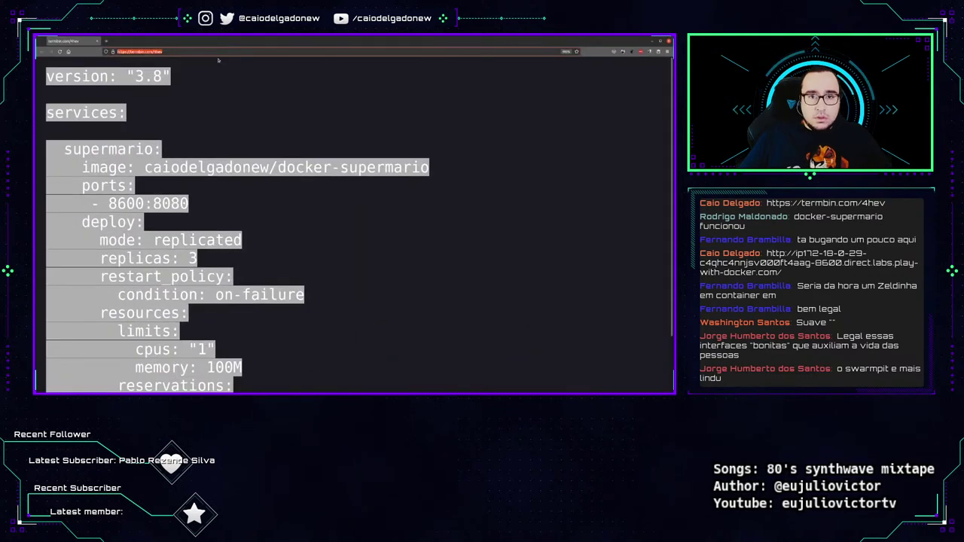
Load portainer.io in Firefox, zoom in, and scroll down the homepage.
left_click(212, 50)
type("portainer")
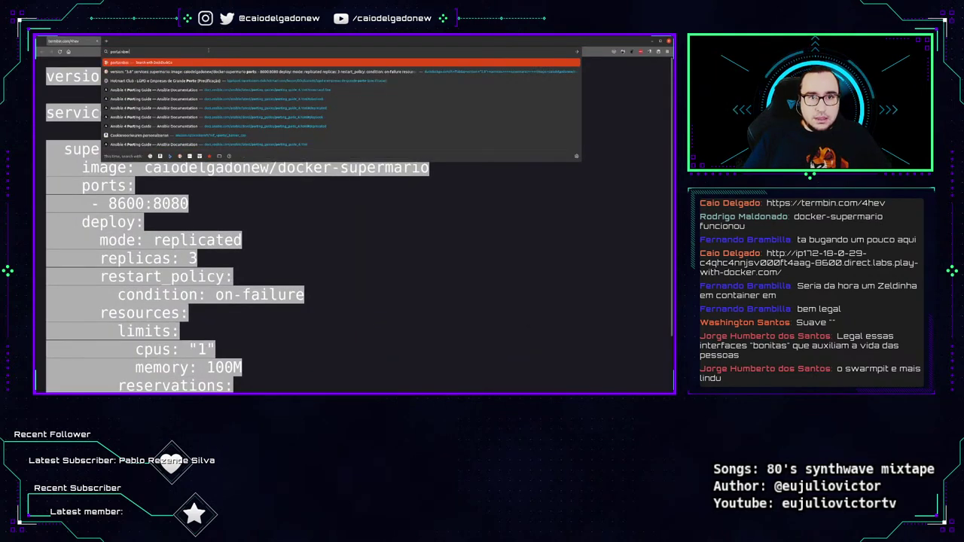
type(".io")
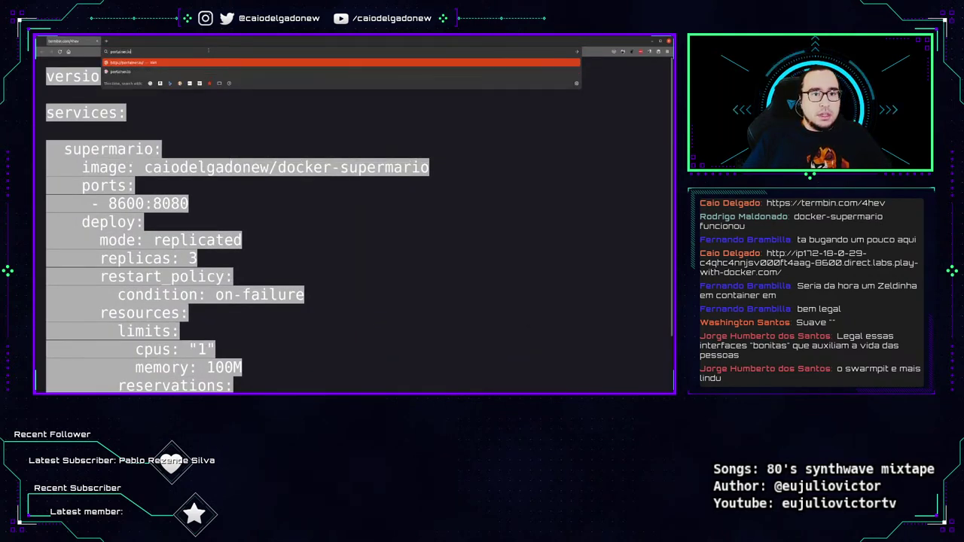
key("Return")
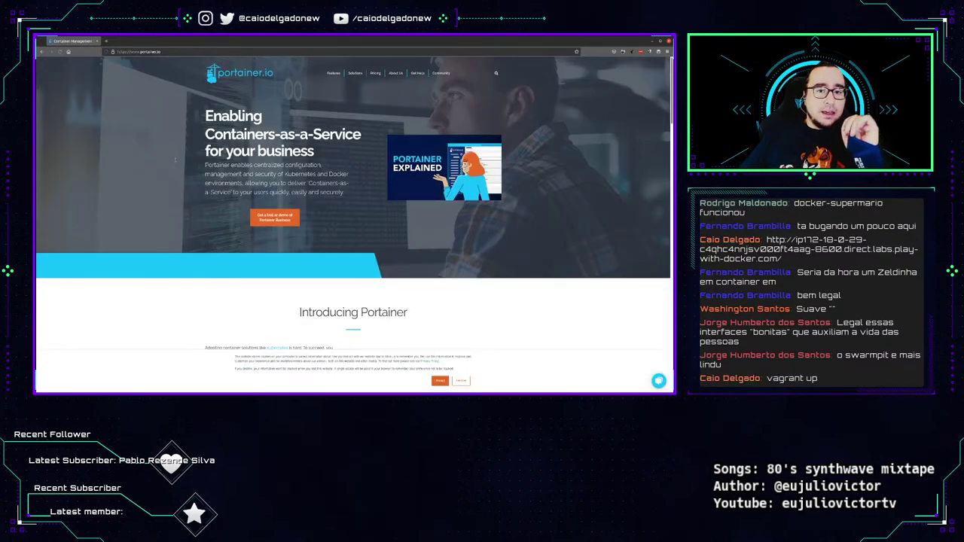
key("ctrl+plus")
key("ctrl+plus")
key("ctrl+plus")
key("ctrl+plus")
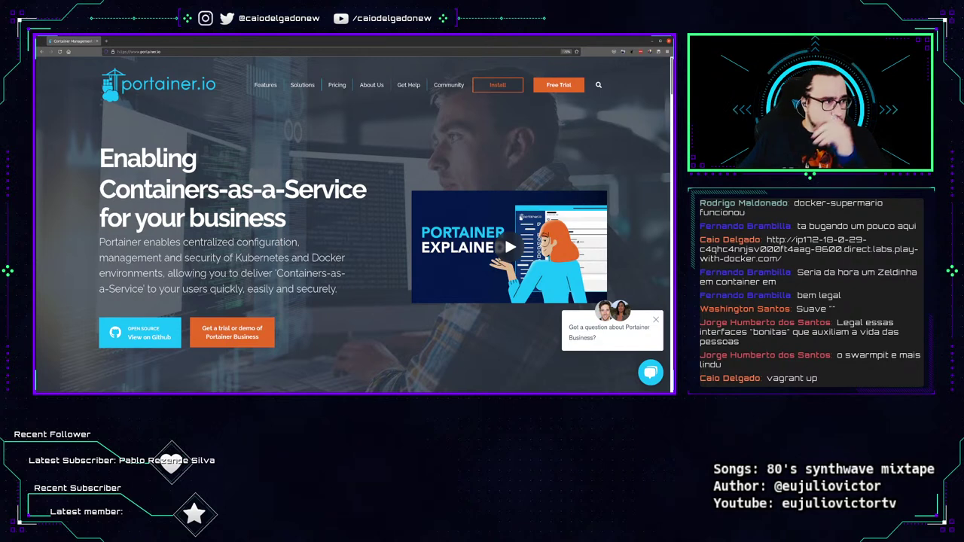
scroll(117, 230, "down", 3)
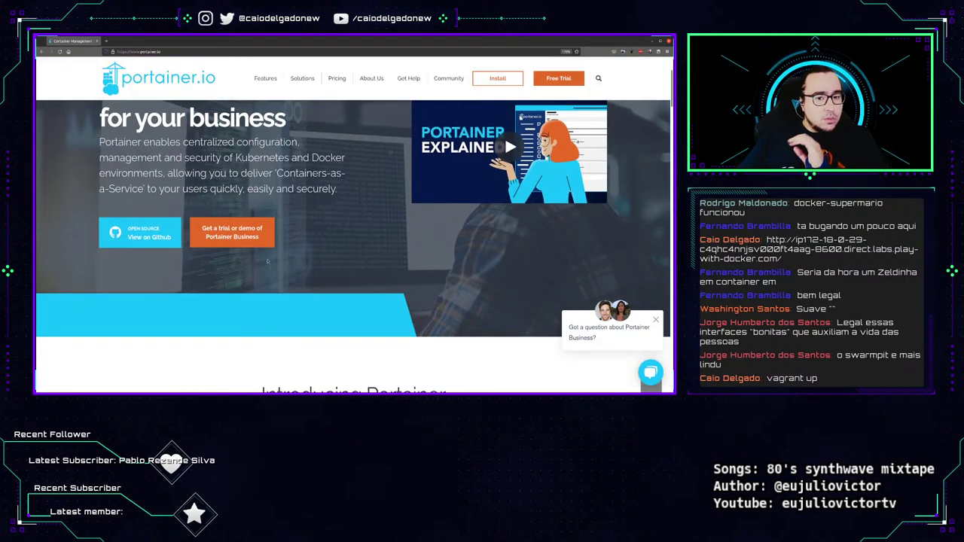
Open Portainer's GitHub README from portainer.io, skim it, then open the documentation Installation page.
left_click(137, 234)
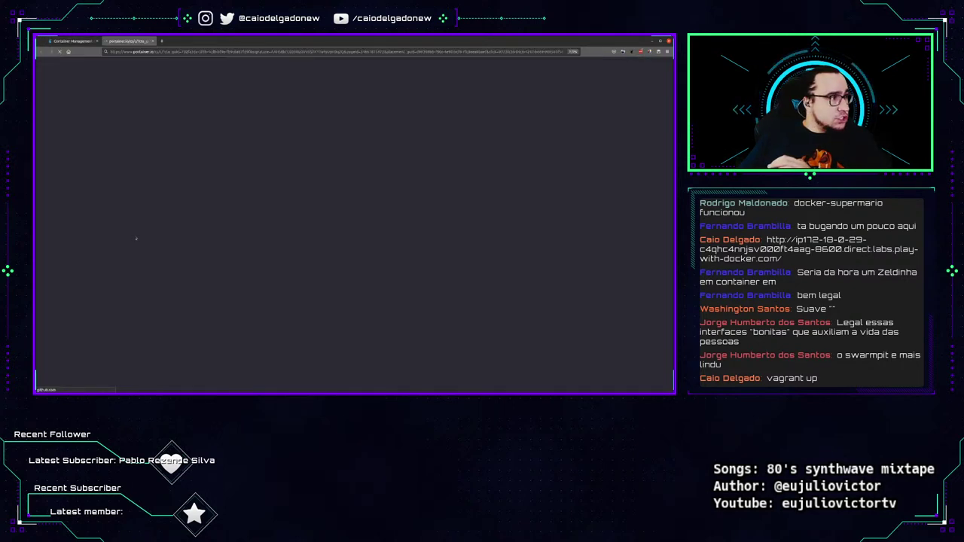
scroll(267, 317, "down", 10)
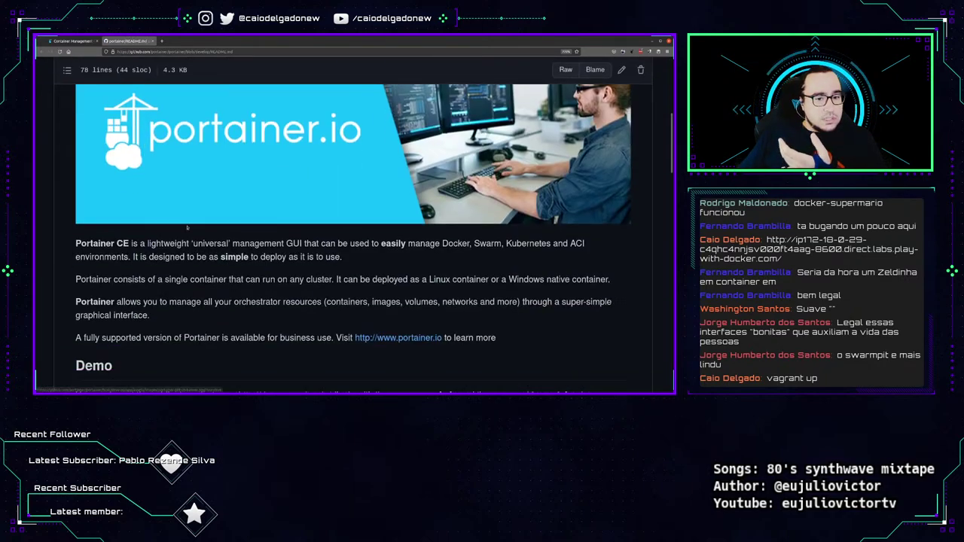
scroll(188, 229, "down", 2)
scroll(196, 232, "up", 3)
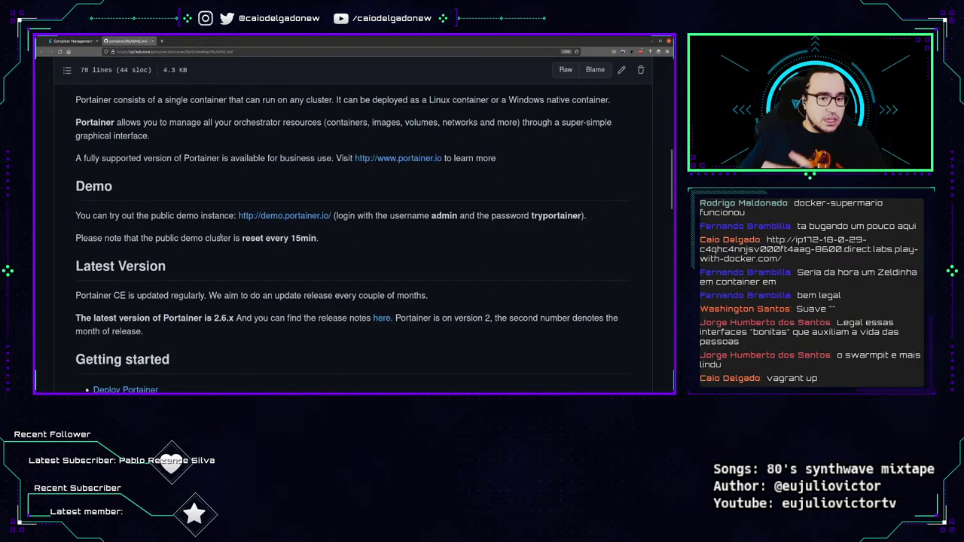
scroll(249, 241, "down", 4)
scroll(249, 239, "down", 10)
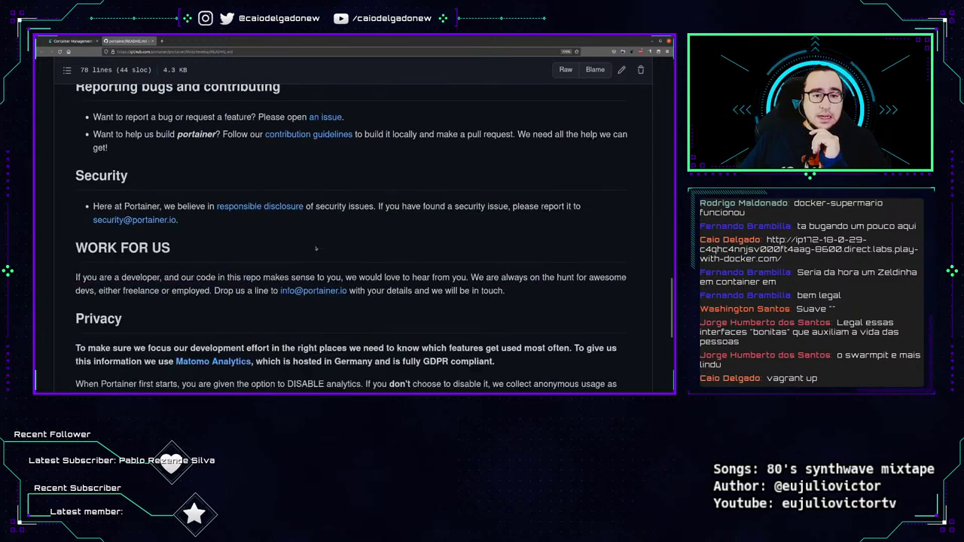
scroll(307, 244, "up", 10)
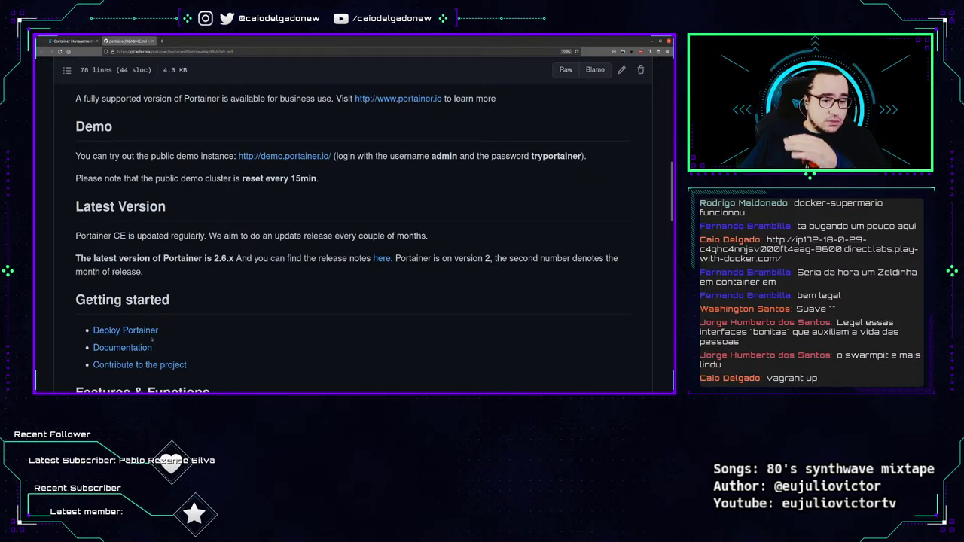
left_click(153, 336)
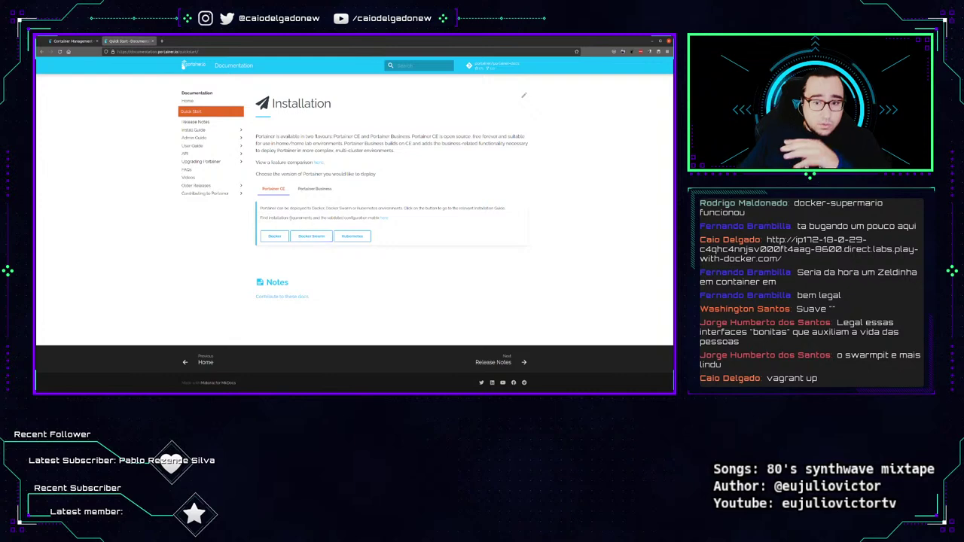
Open the Docker guide, select its docker run command, then open Docker Swarm and select the curl command.
left_click(274, 236)
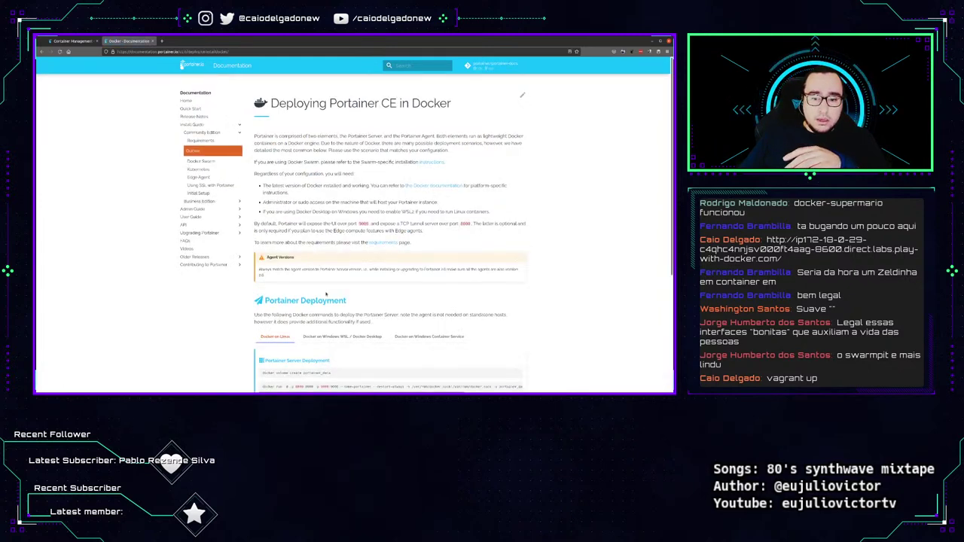
scroll(226, 242, "down", 4)
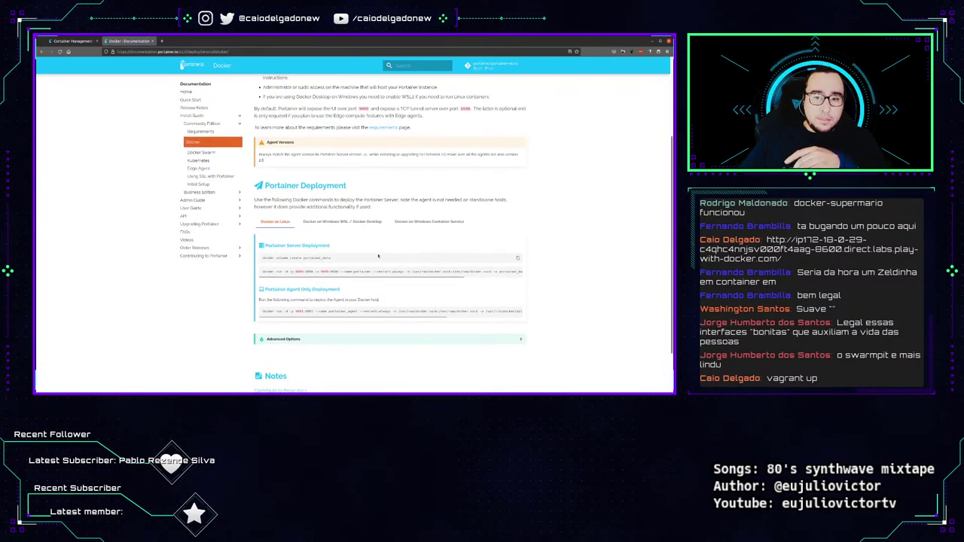
triple_click(384, 272)
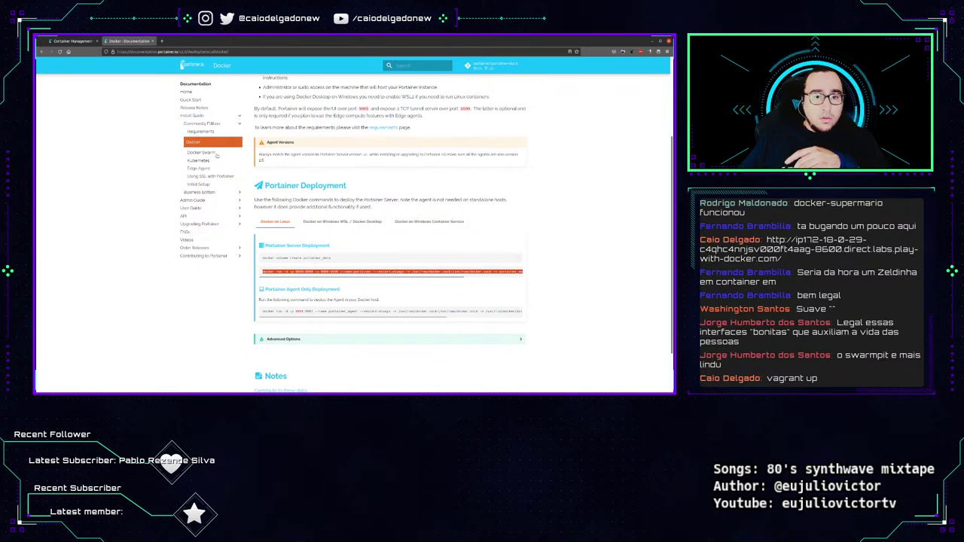
left_click(216, 154)
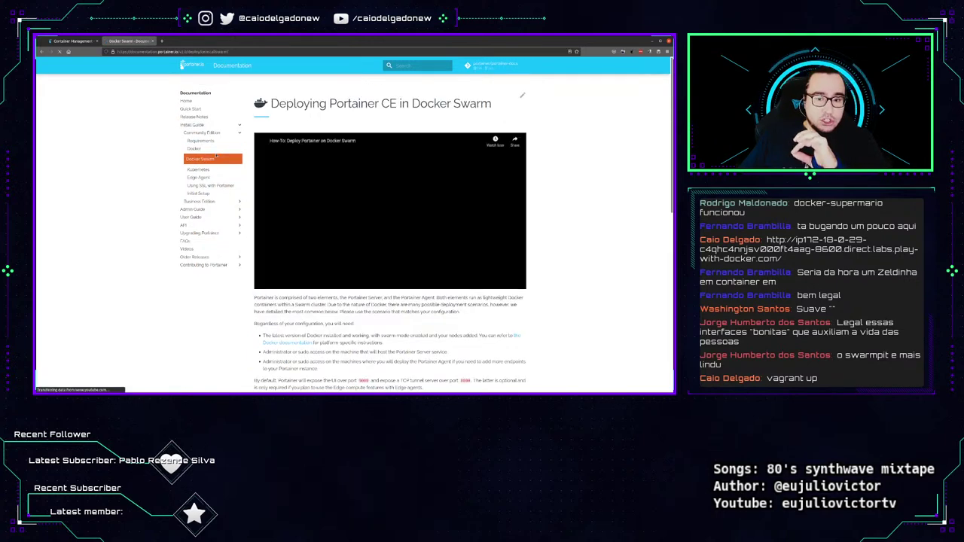
scroll(345, 294, "down", 2)
scroll(345, 294, "down", 5)
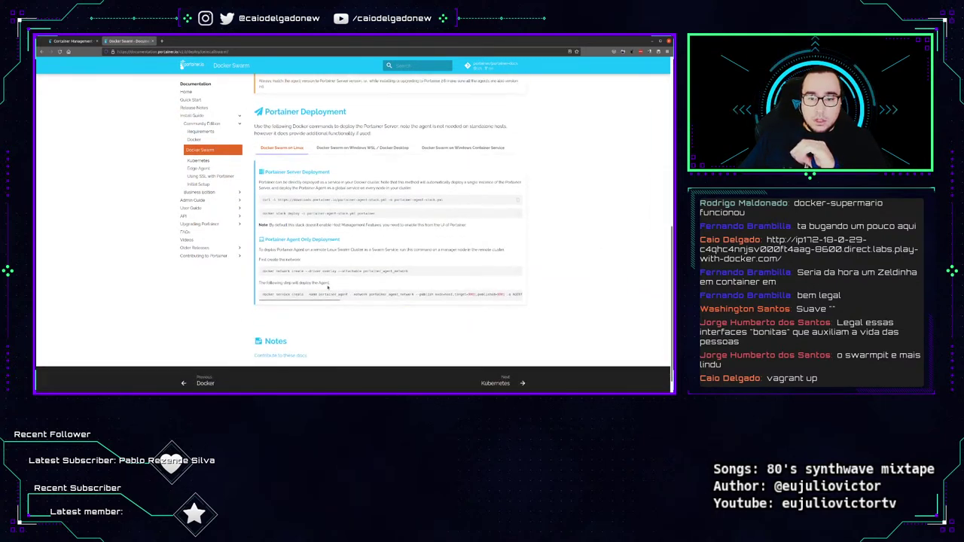
left_click_drag(462, 199, 259, 200)
Check the Vagrant boot, highlight the curl and docker stack deploy commands, then return to the terminal.
key("alt+Tab")
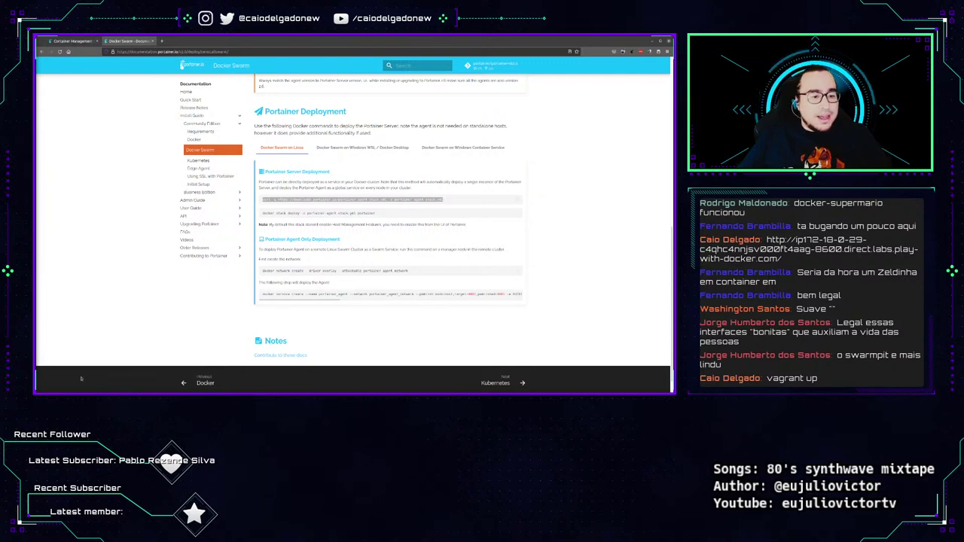
scroll(495, 272, "up", 4)
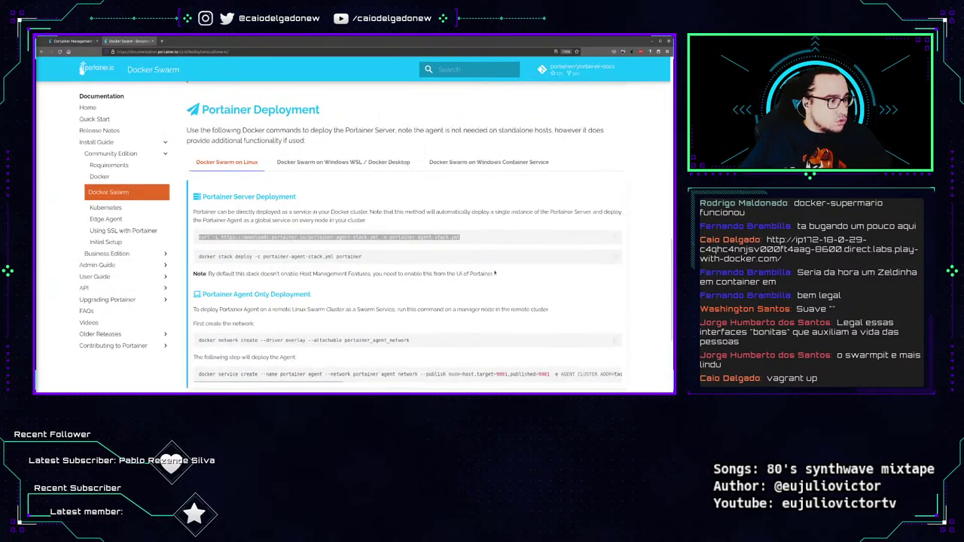
left_click(242, 235)
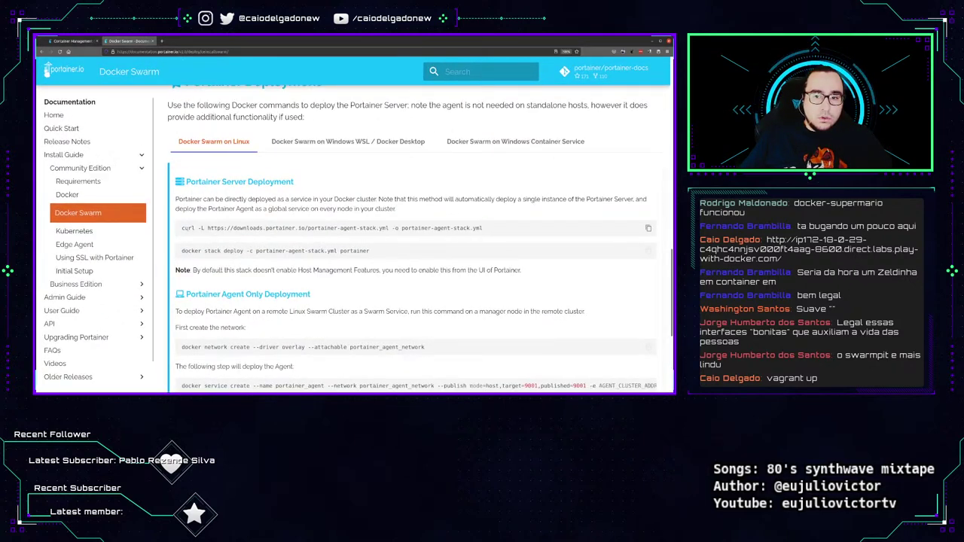
left_click_drag(188, 228, 434, 238)
left_click(466, 237)
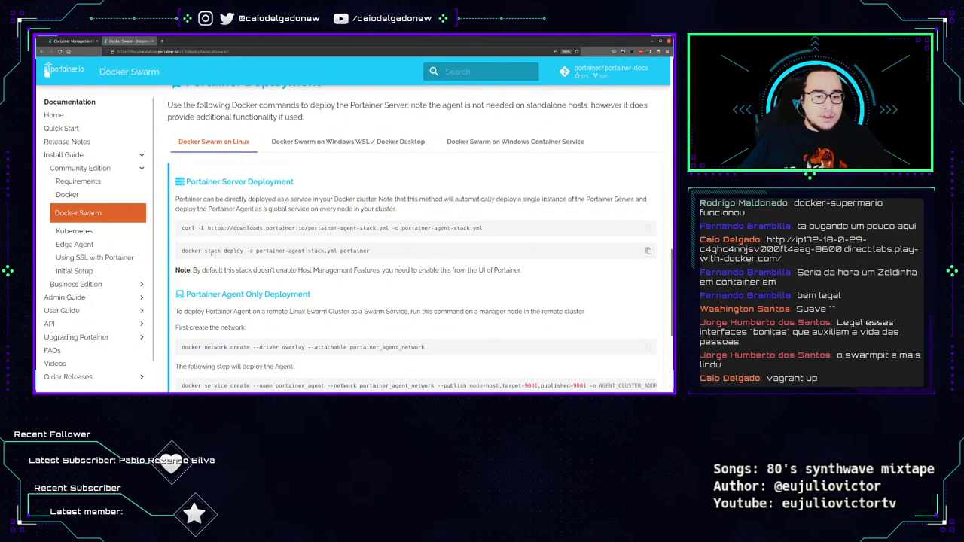
left_click_drag(212, 251, 371, 251)
left_click(277, 274)
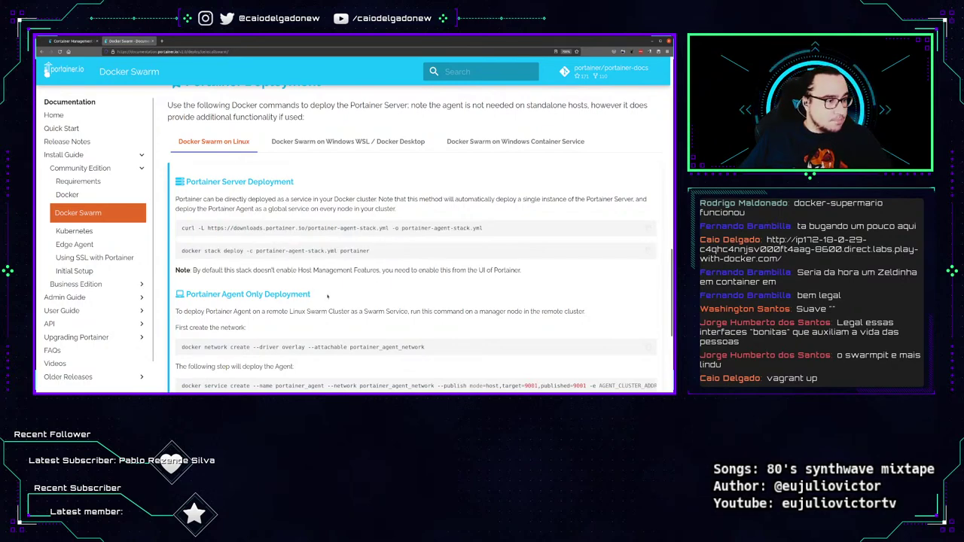
key("alt+Tab")
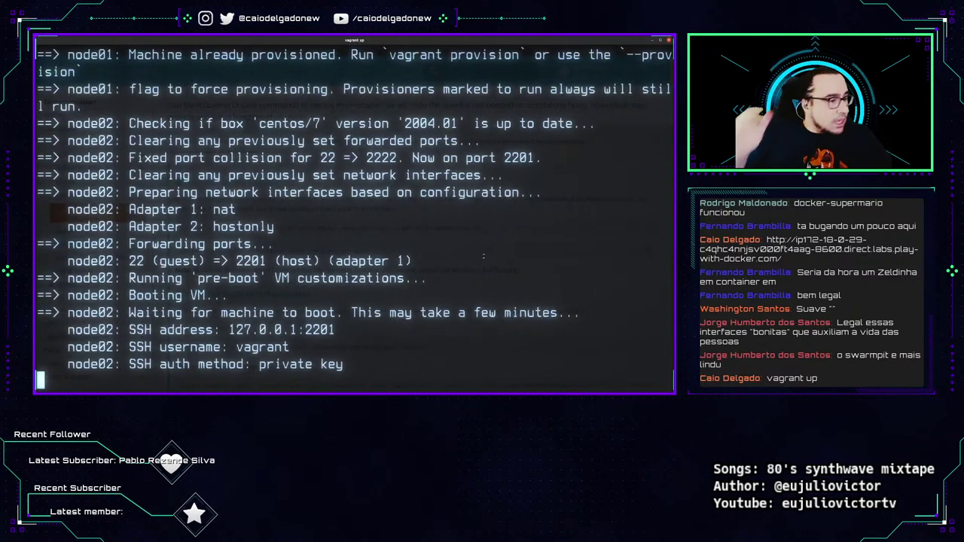
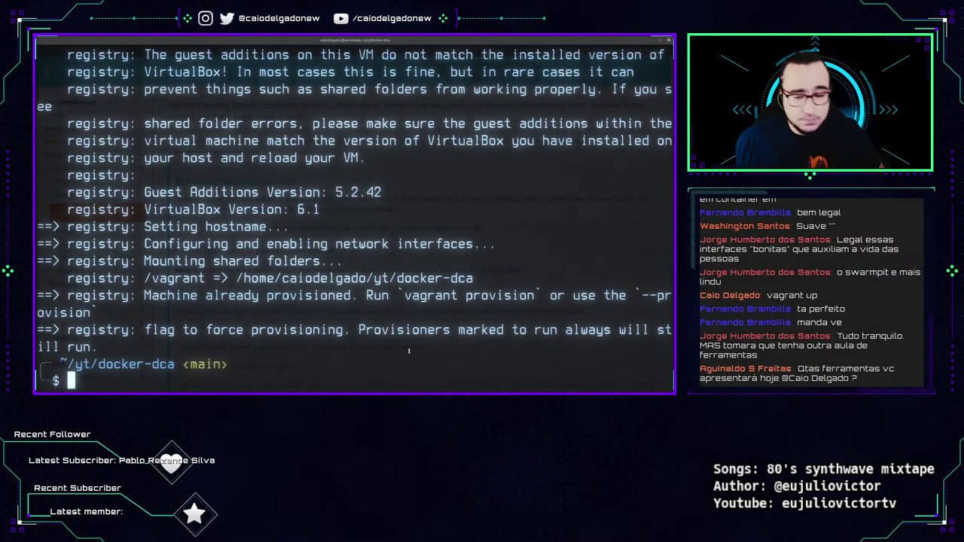
Log into the master VM with 'vagrant ssh master' and clear the screen.
key("ctrl+l")
type("vagrant ")
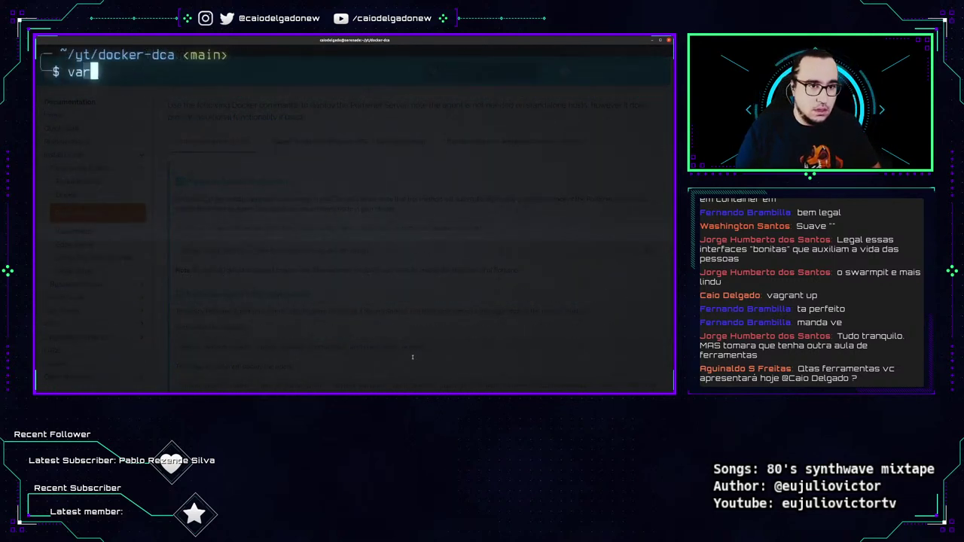
type("ssh ")
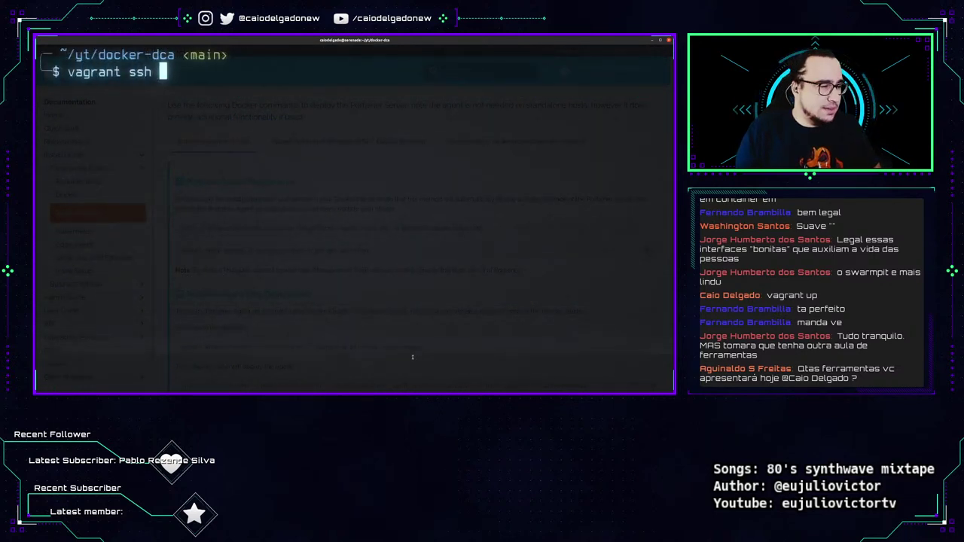
type("master")
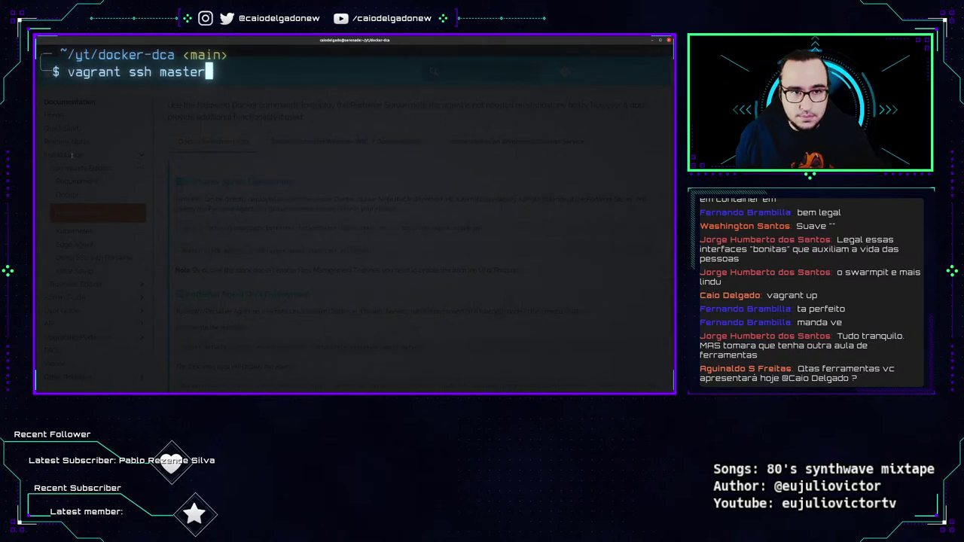
key("Return")
left_click_drag(69, 72, 204, 72)
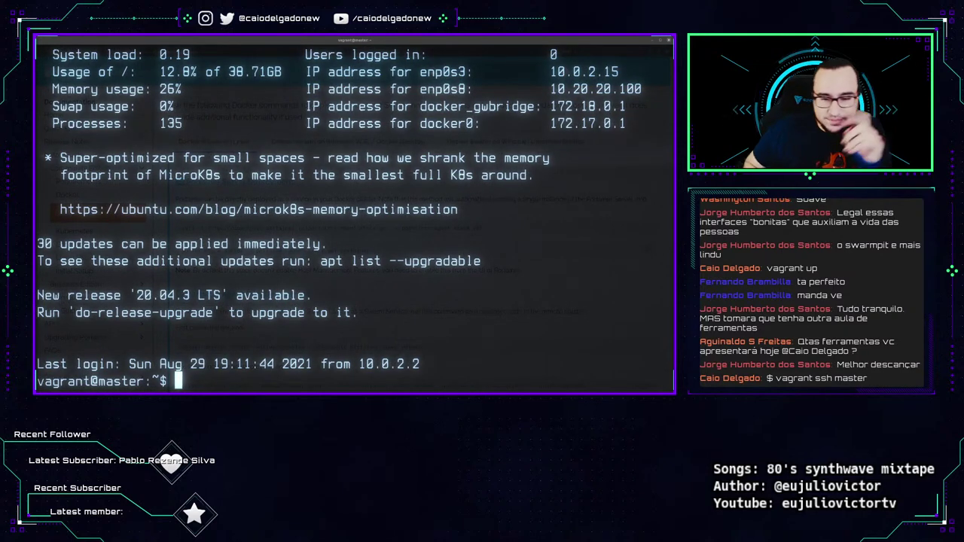
key("ctrl+l")
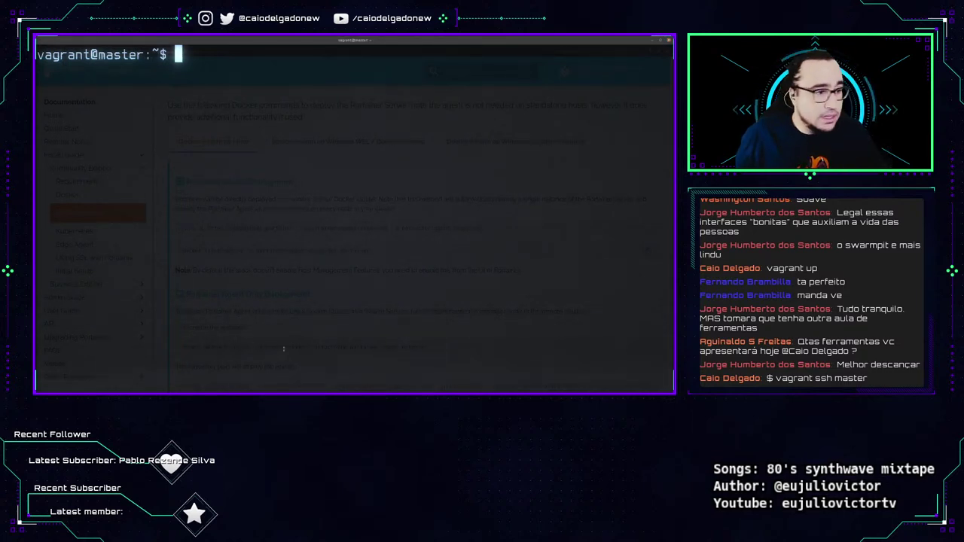
Run the curl command from the Portainer Swarm docs to download portainer-agent-stack.yml (757 bytes).
key("alt+Tab")
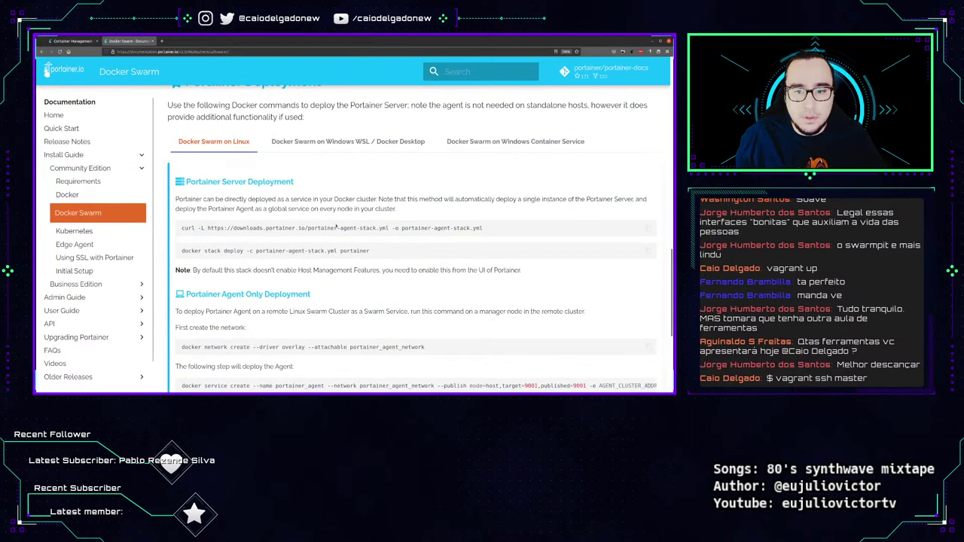
triple_click(336, 227)
key("ctrl+c")
key("alt+Tab")
key("ctrl+shift+v")
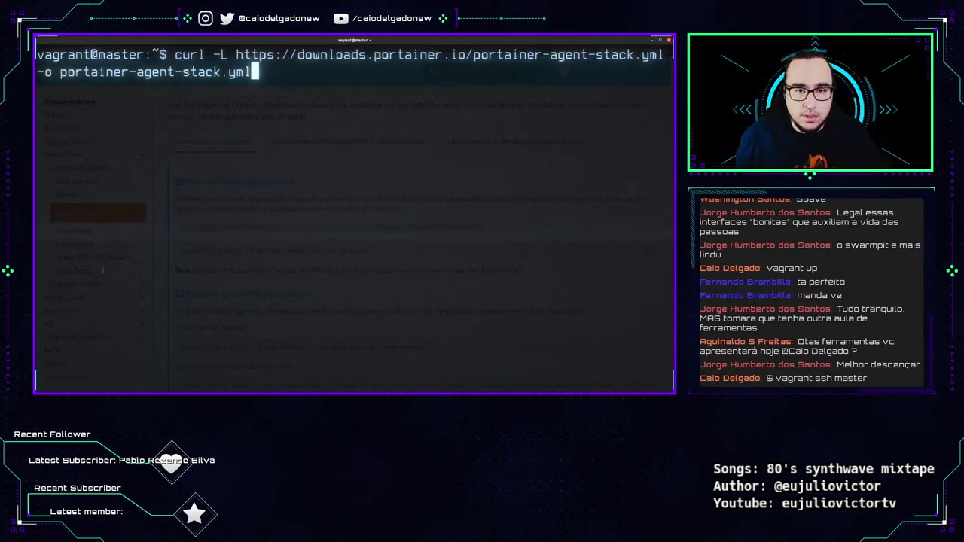
key("Return")
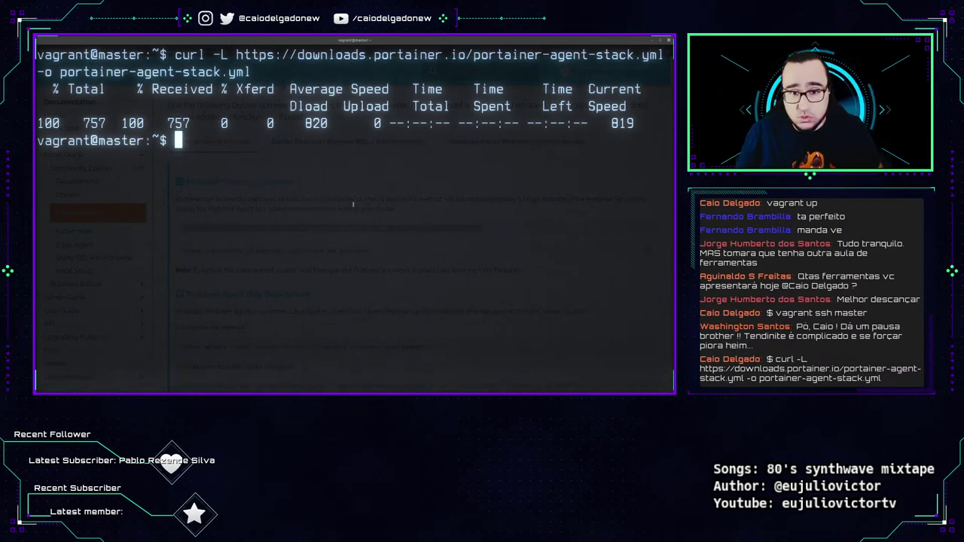
key("alt+Tab")
Search 'mx vertical logitech', open the MX Vertical product page, then start a 'moonlander' search.
key("ctrl+t")
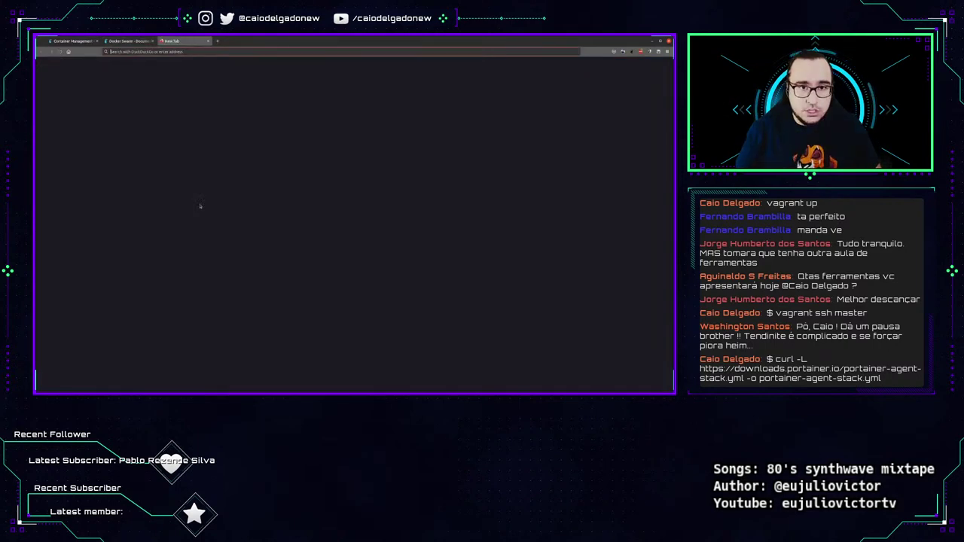
type("mx vertical")
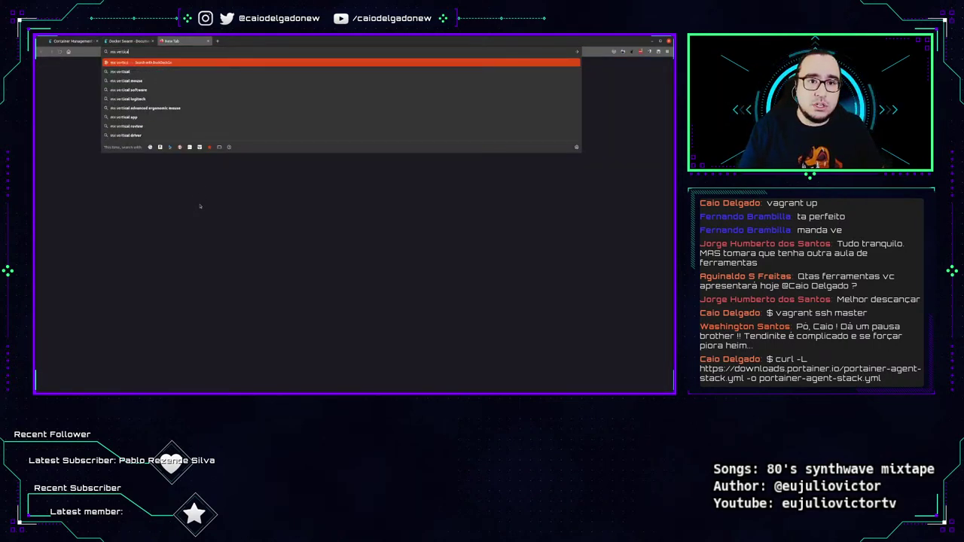
type(" logitech")
key("Return")
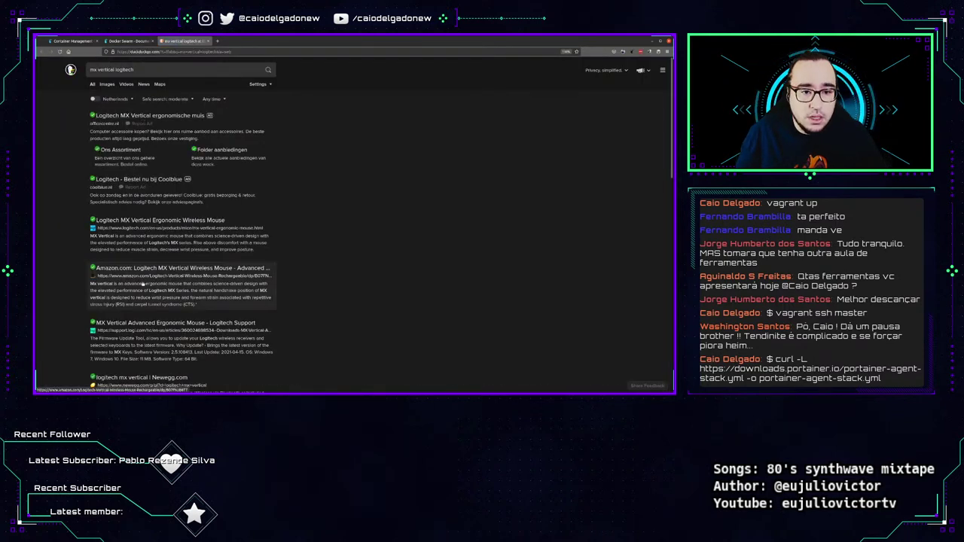
left_click(163, 224)
key("ctrl+l")
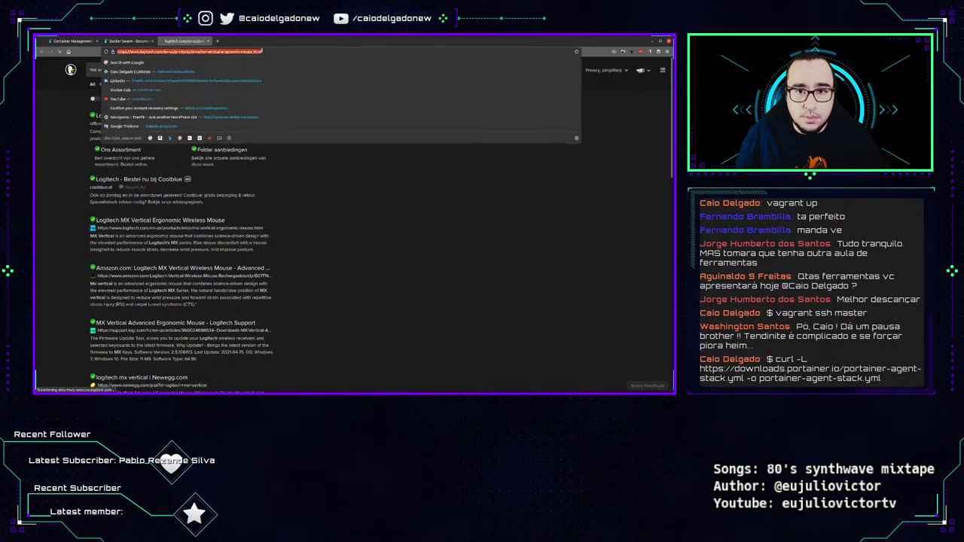
key("Escape")
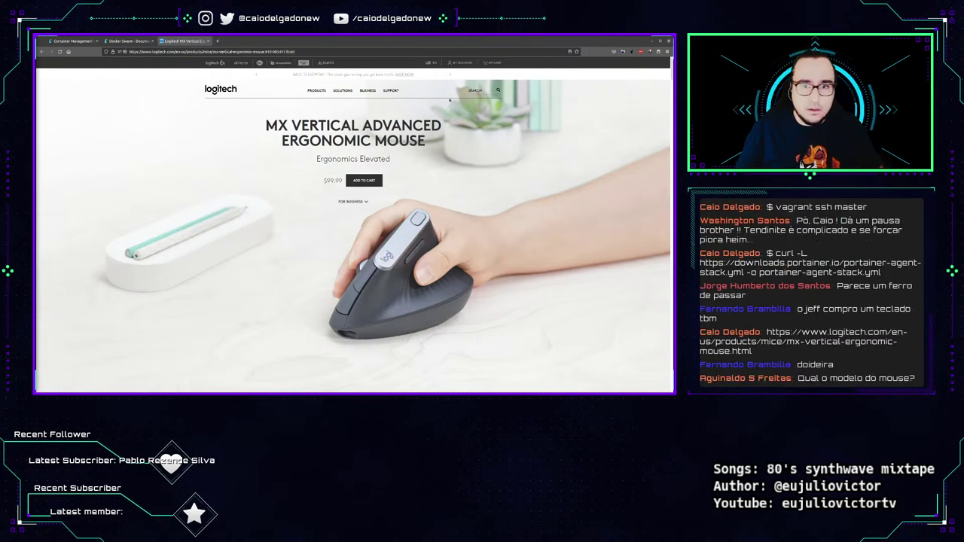
key("ctrl+t")
type("moonlande")
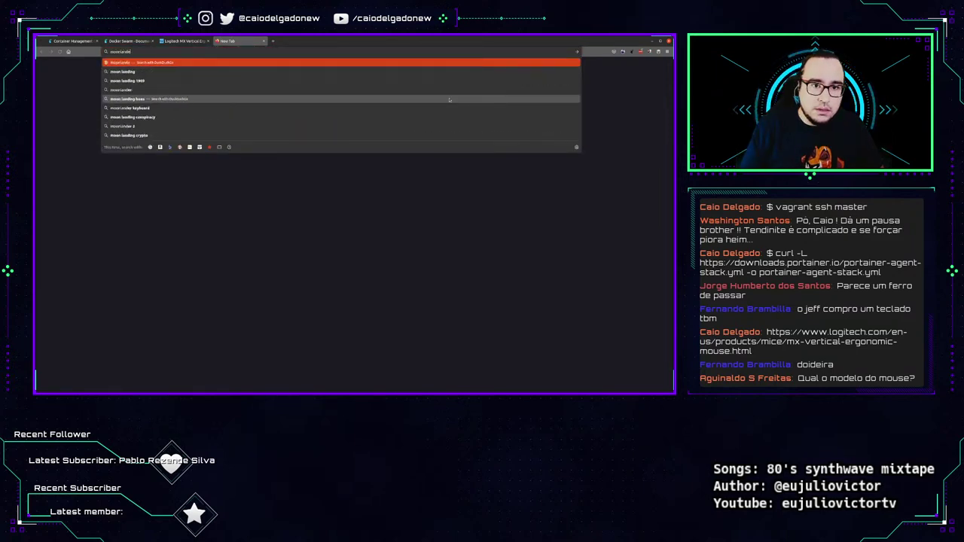
type("r keyboa")
left_click(189, 99)
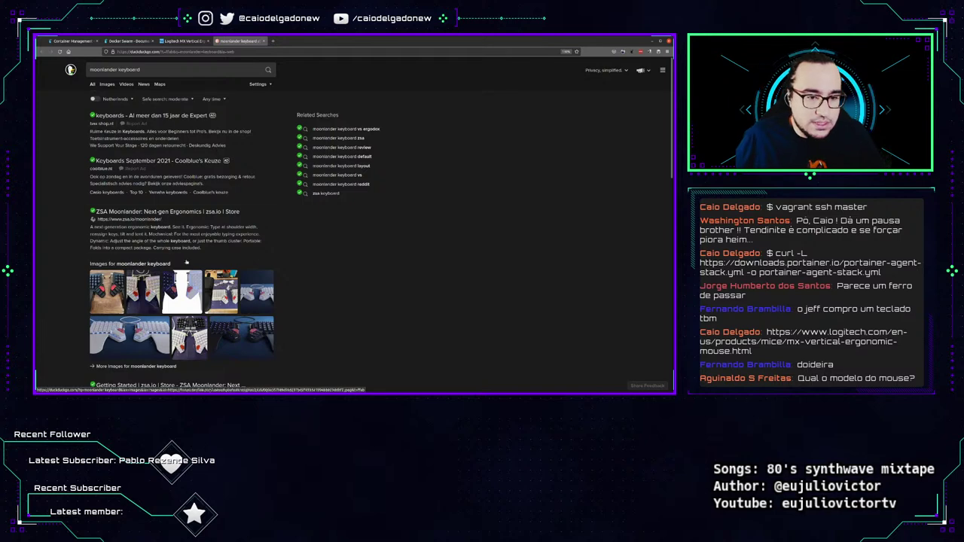
left_click(168, 214)
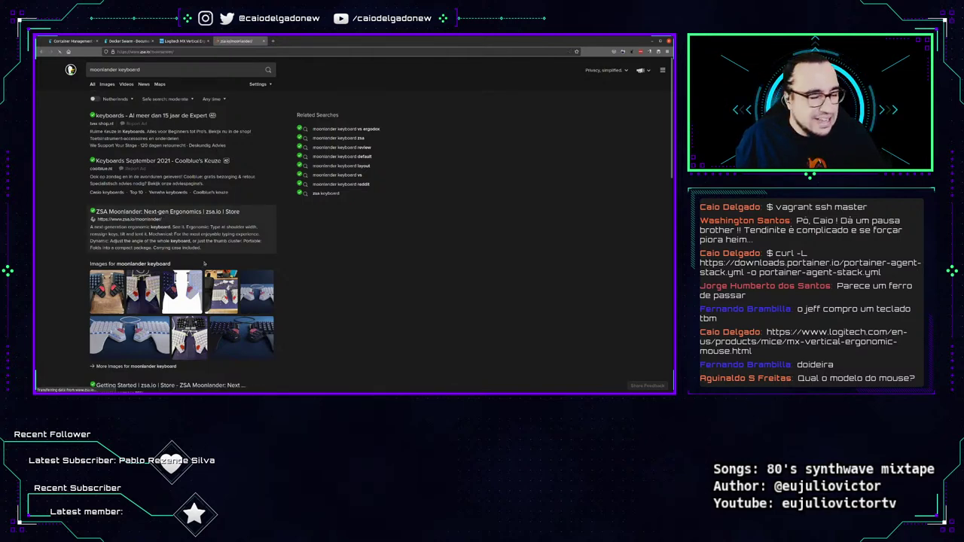
scroll(359, 219, "down", 8)
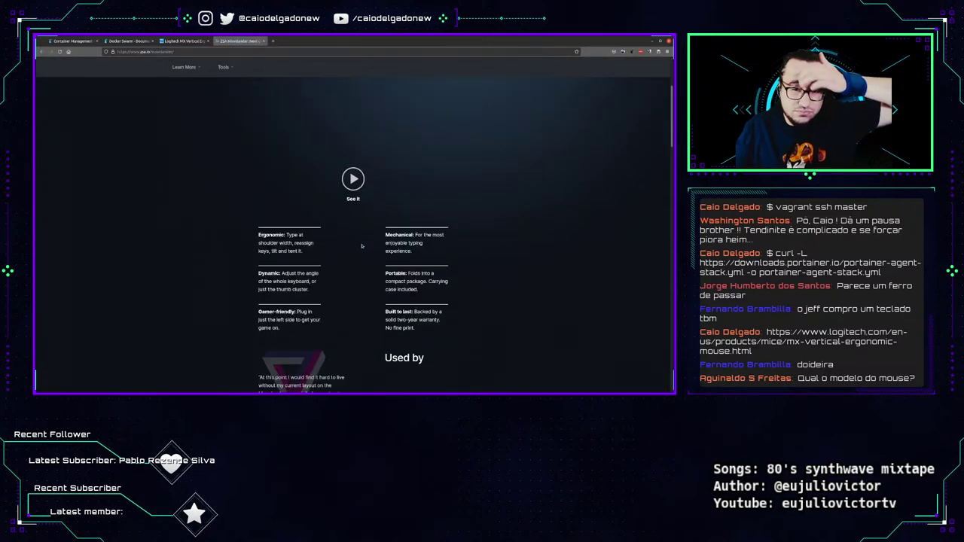
scroll(358, 218, "up", 6)
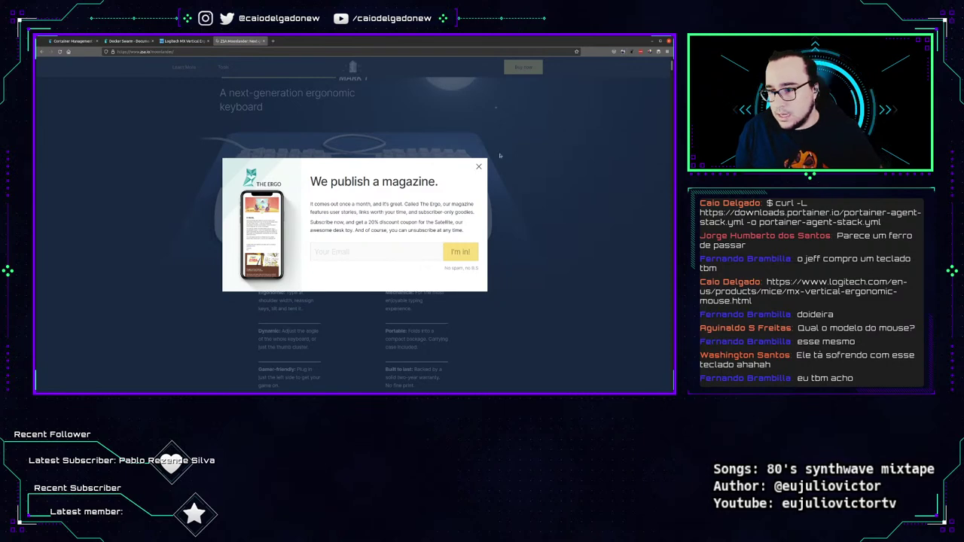
left_click(478, 167)
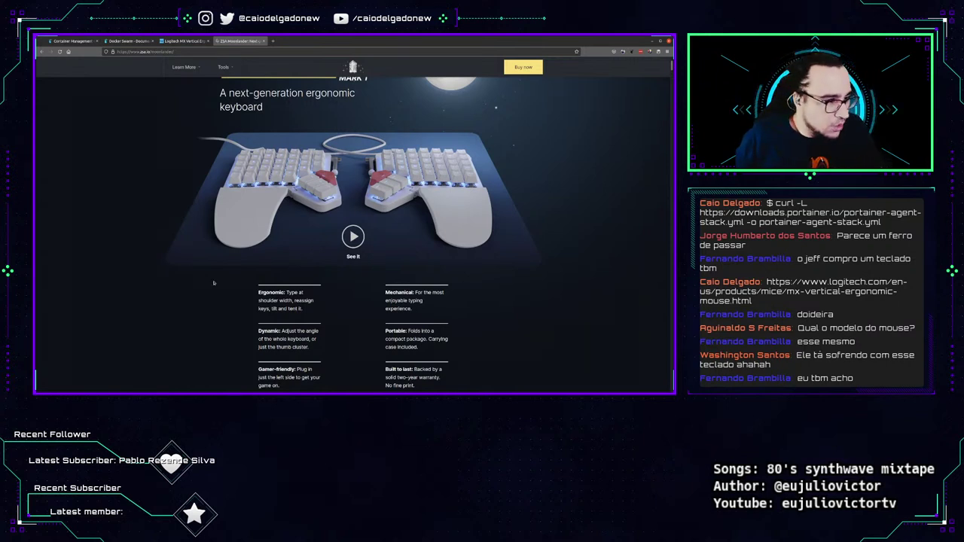
key("ctrl+w")
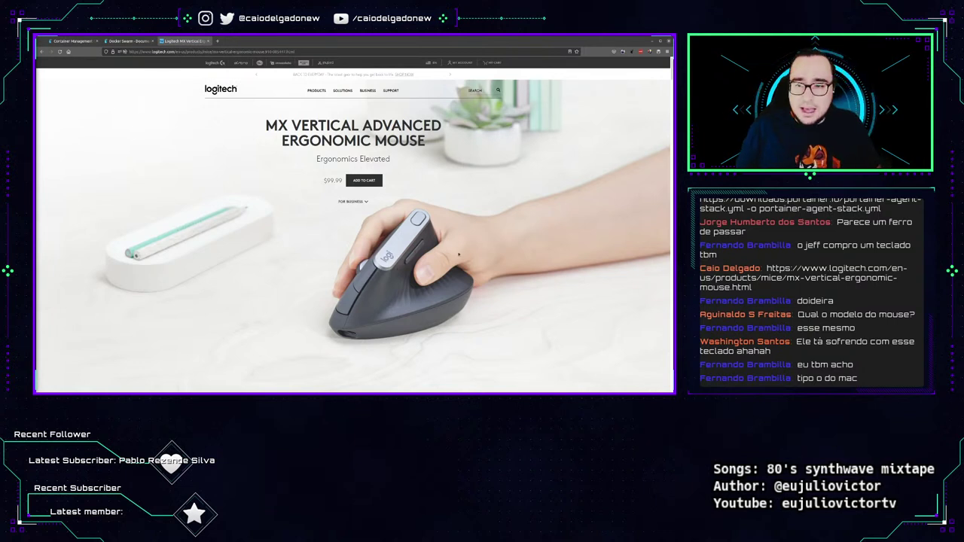
Open Mercado Livre in a new tab and search for 'mx vertical'.
left_click_drag(324, 182, 343, 182)
left_click(353, 317)
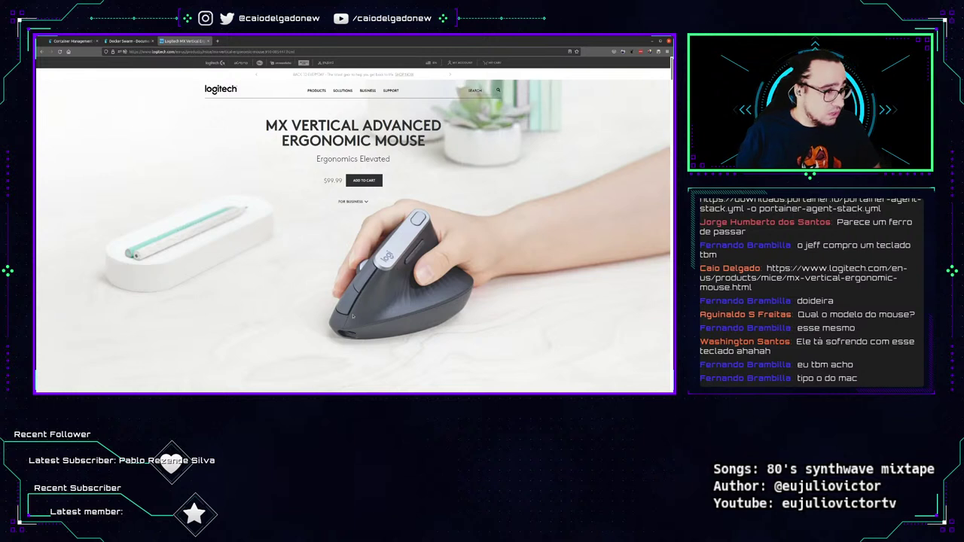
key("ctrl+t")
type("mercadoli")
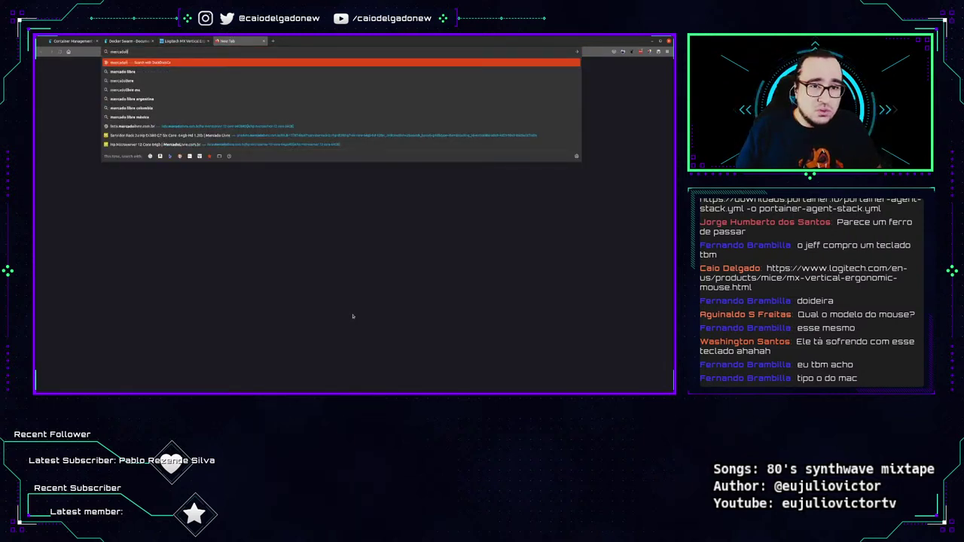
type("vre.com.br")
key("Return")
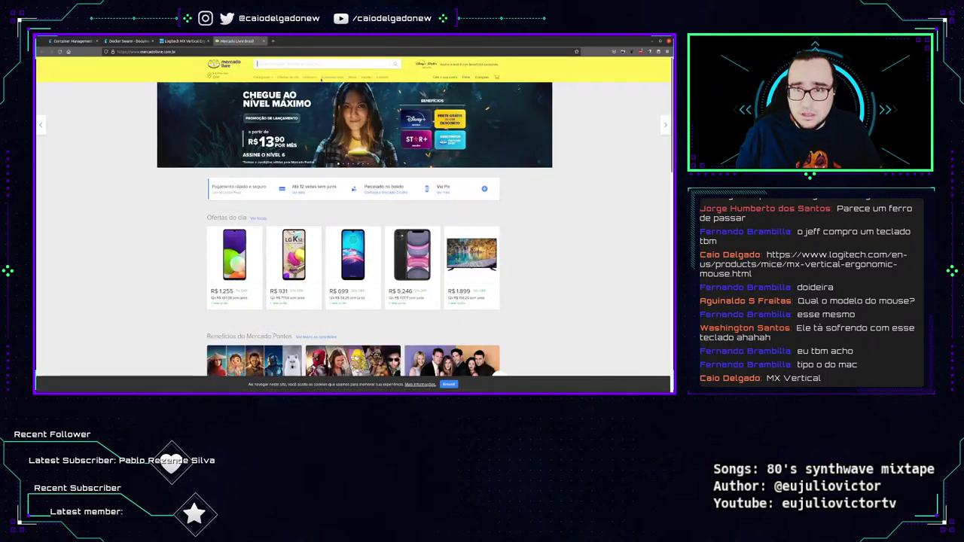
type("mx vertical")
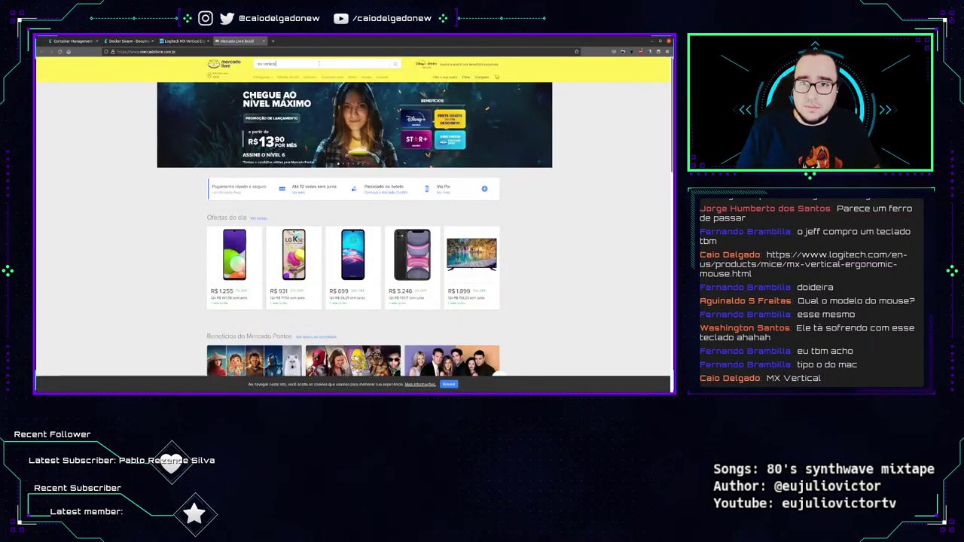
key("Return")
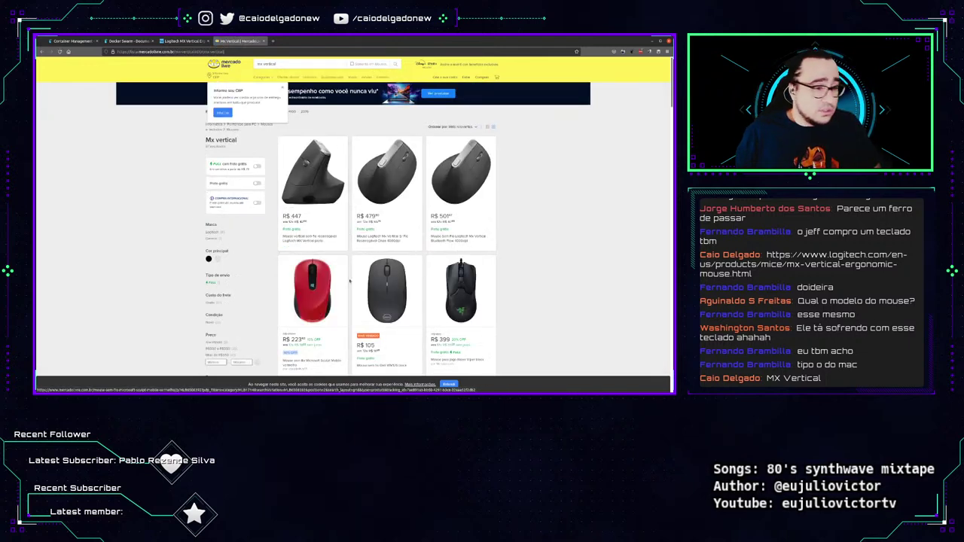
Zoom to 150%, search 'mouse vertical' and open the R$ 164 Delux M618 Plus listing.
key("ctrl+plus")
key("ctrl+plus")
key("ctrl+plus")
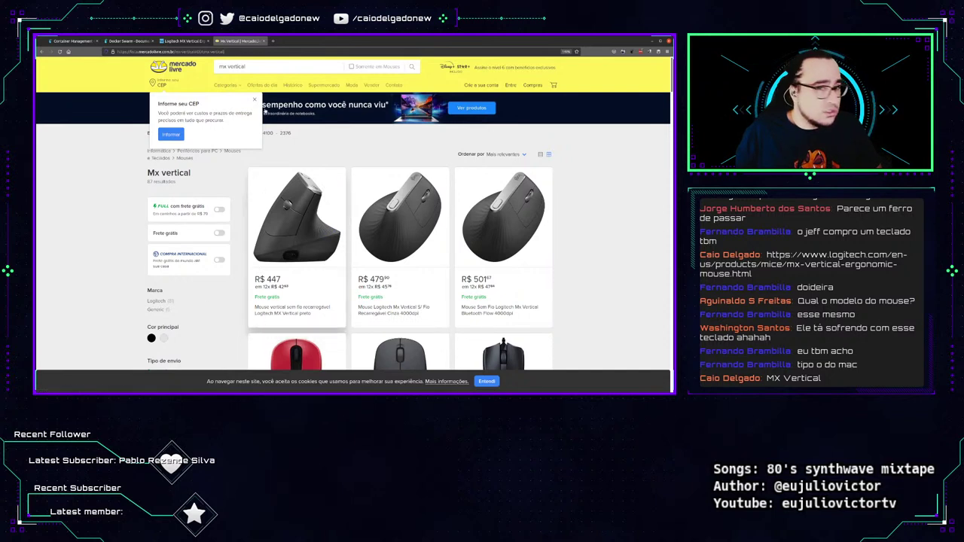
left_click(274, 68)
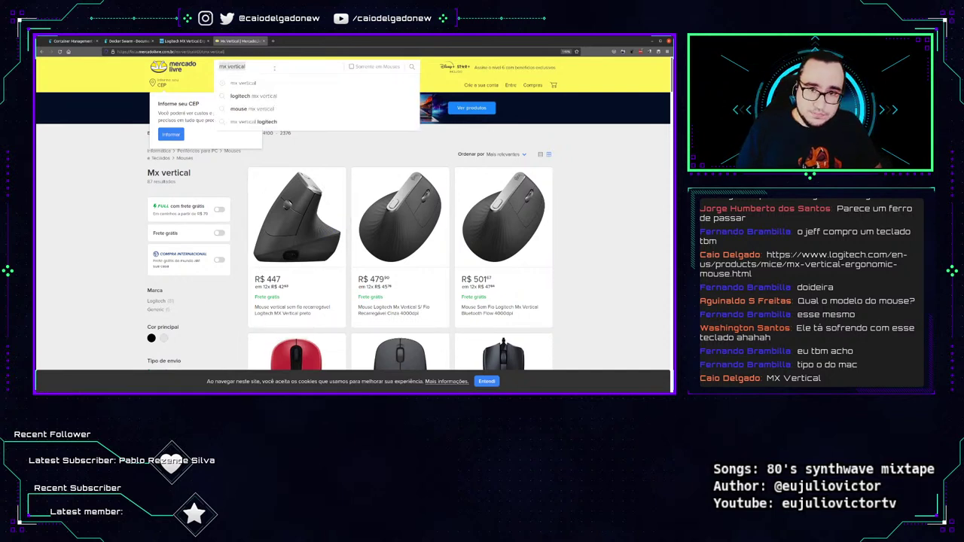
type("mouse vertical")
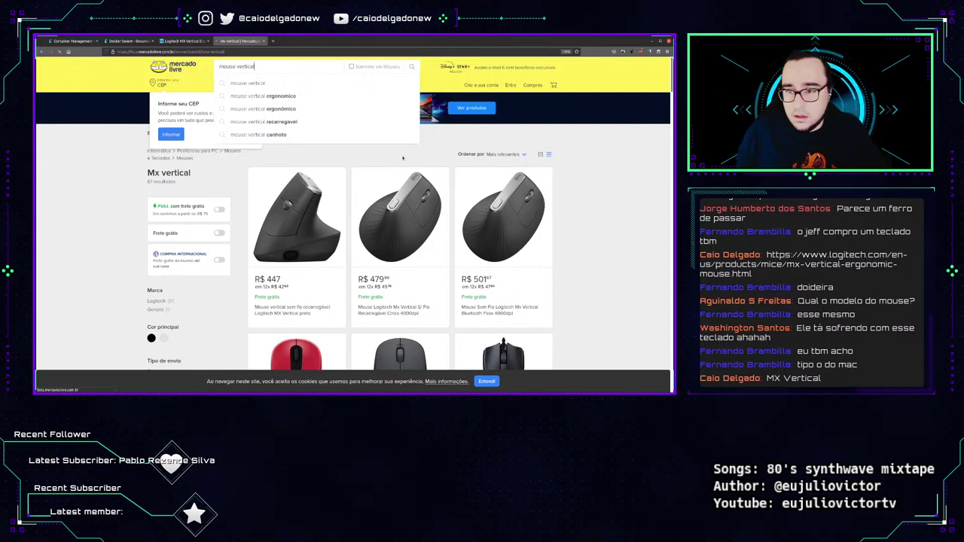
key("Return")
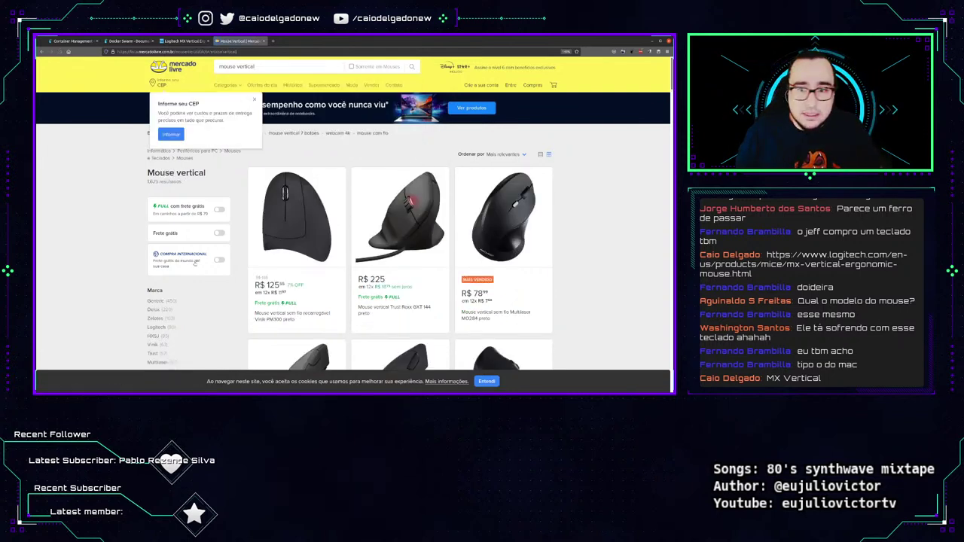
scroll(560, 294, "down", 5)
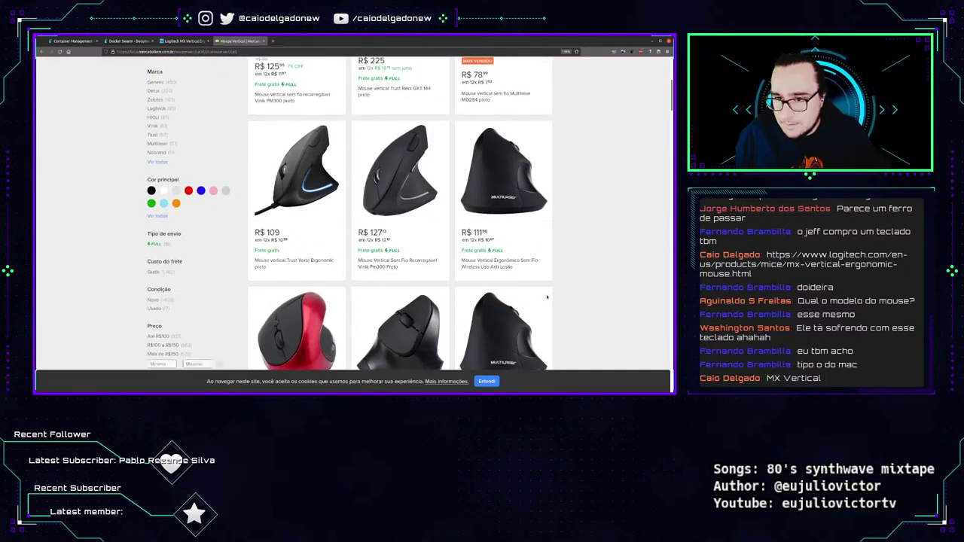
scroll(547, 296, "down", 5)
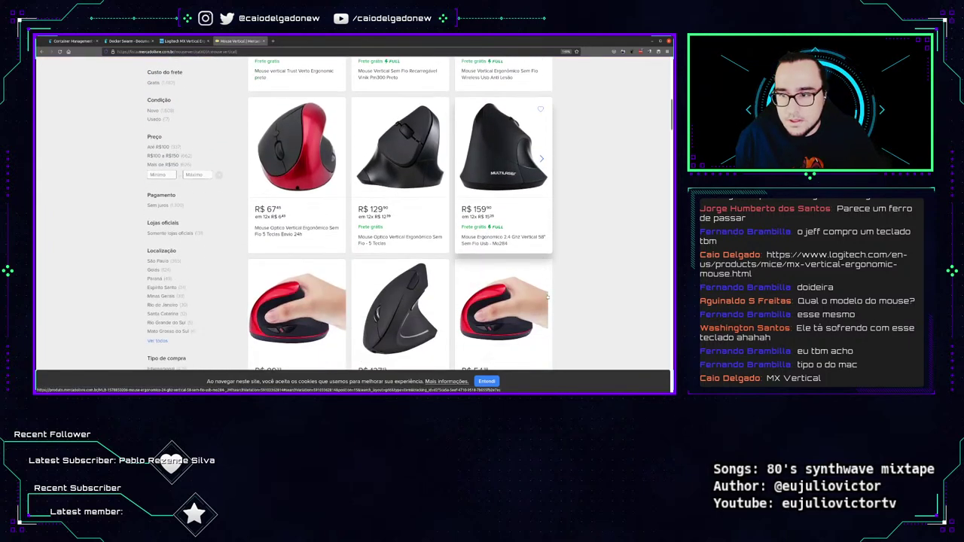
scroll(547, 297, "down", 5)
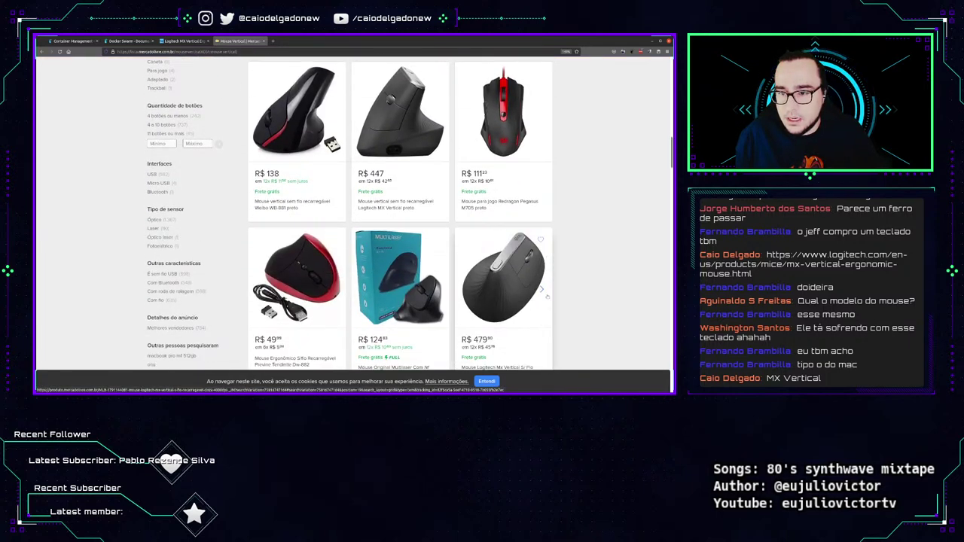
scroll(547, 296, "down", 5)
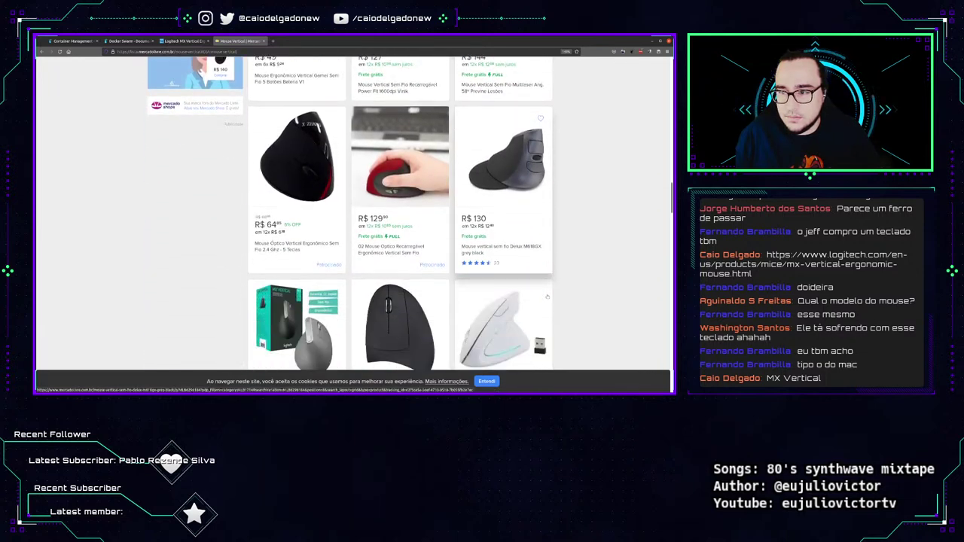
scroll(547, 297, "down", 3)
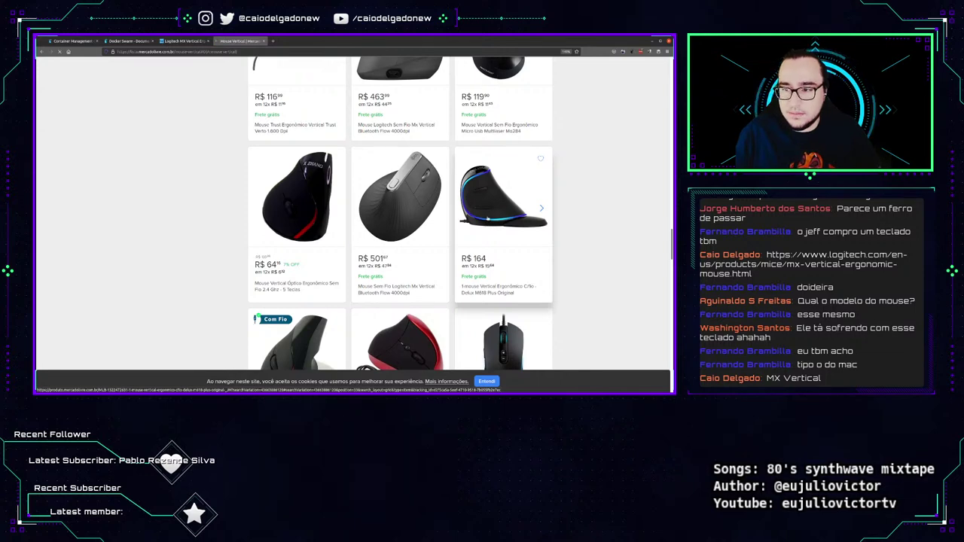
left_click(497, 218)
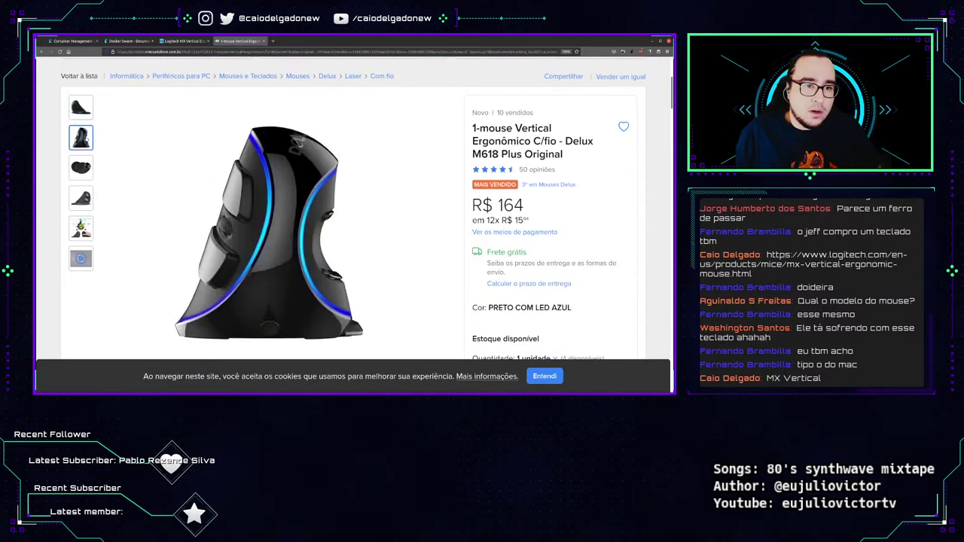
Browse the Delux M618 Plus photo gallery on the Mercado Livre listing.
left_click(179, 51)
key("BackSpace")
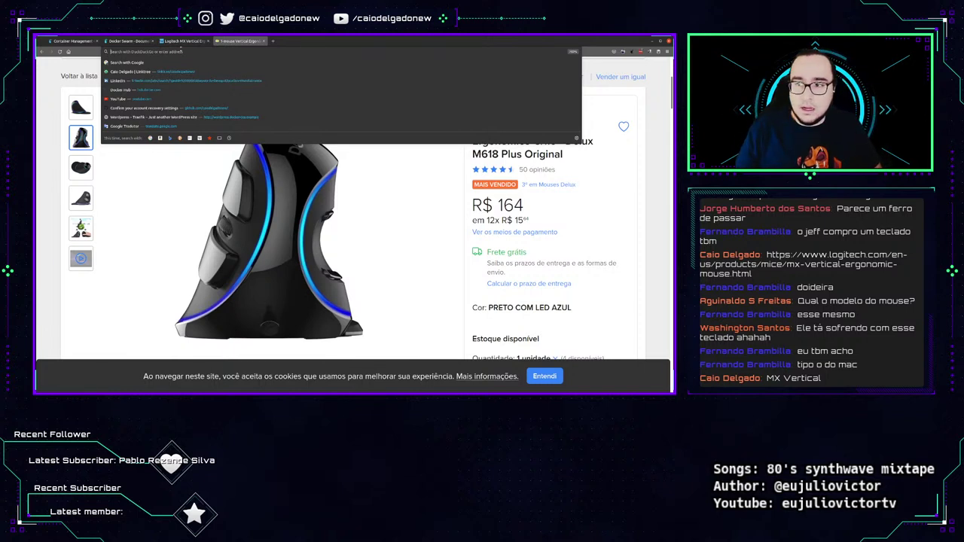
type("m618")
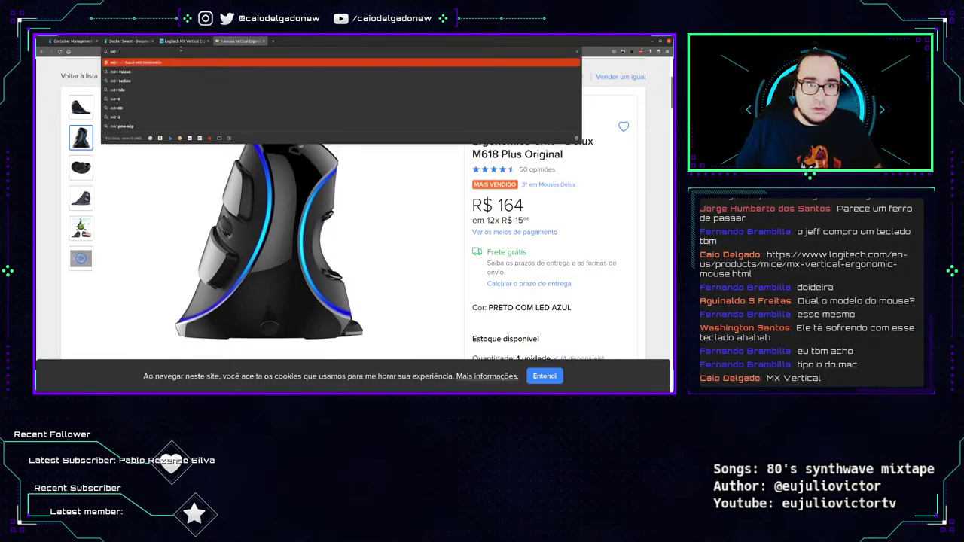
key("BackSpace")
key("BackSpace")
key("BackSpace")
key("BackSpace")
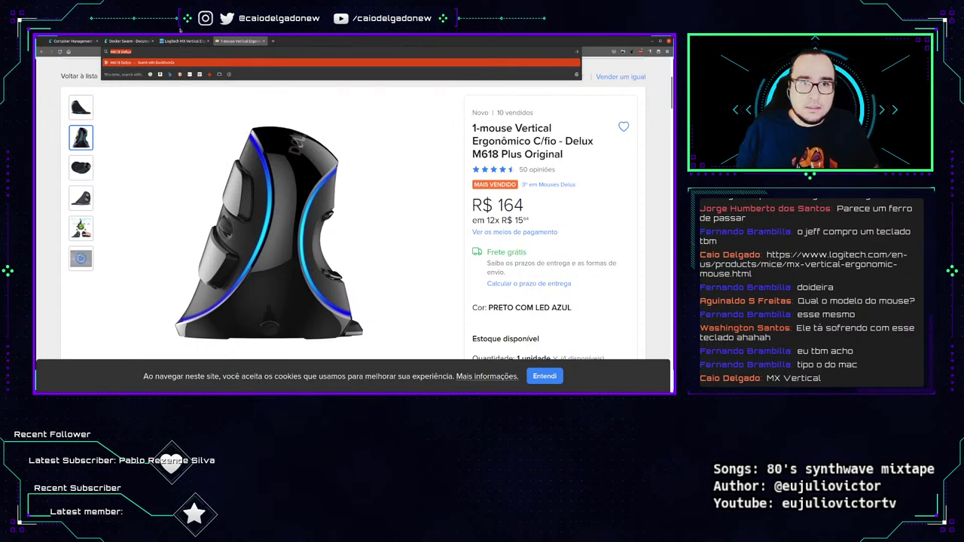
key("Escape")
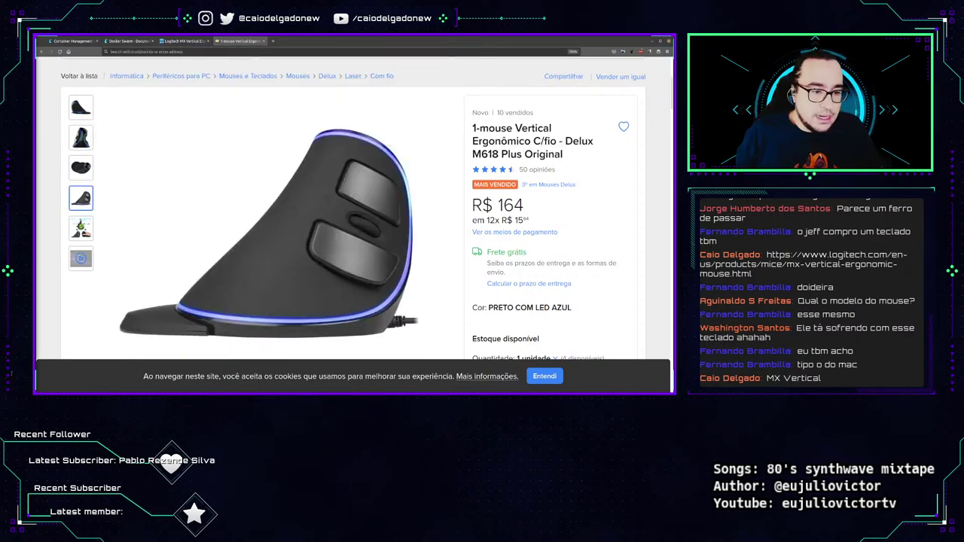
left_click(81, 137)
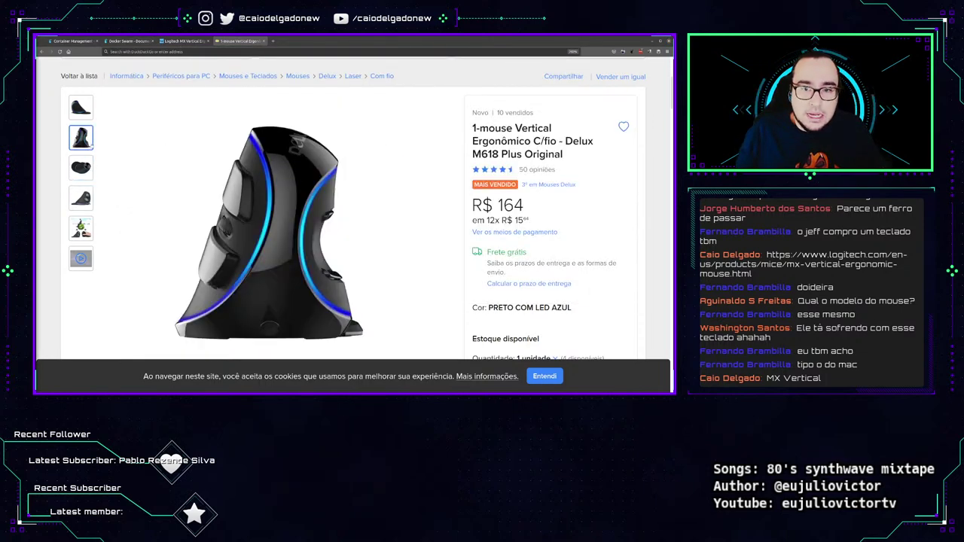
left_click(81, 107)
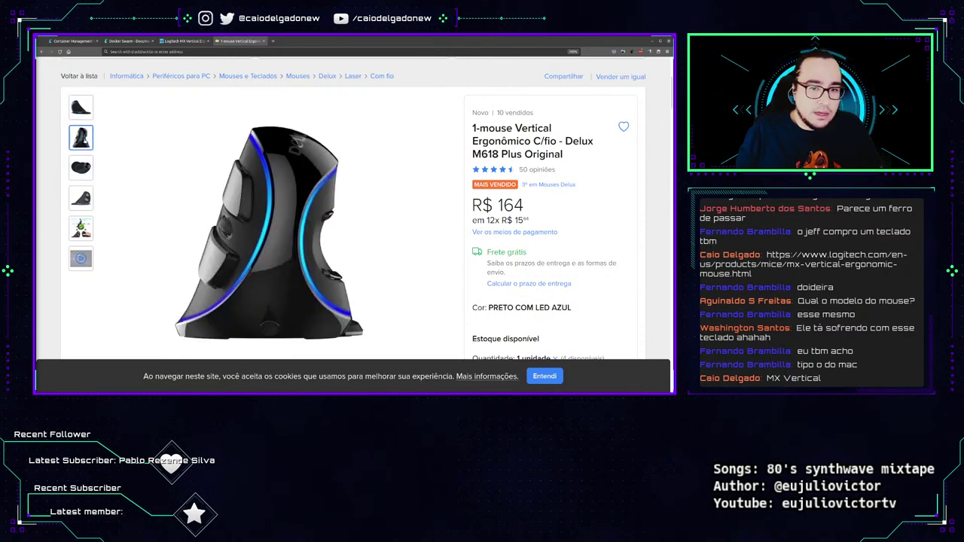
mouse_move(285, 244)
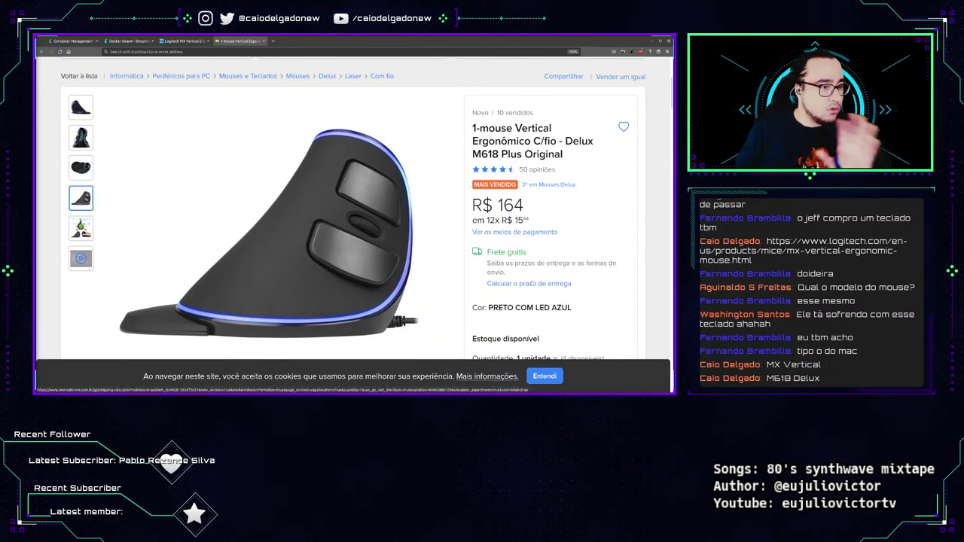
right_click(495, 331)
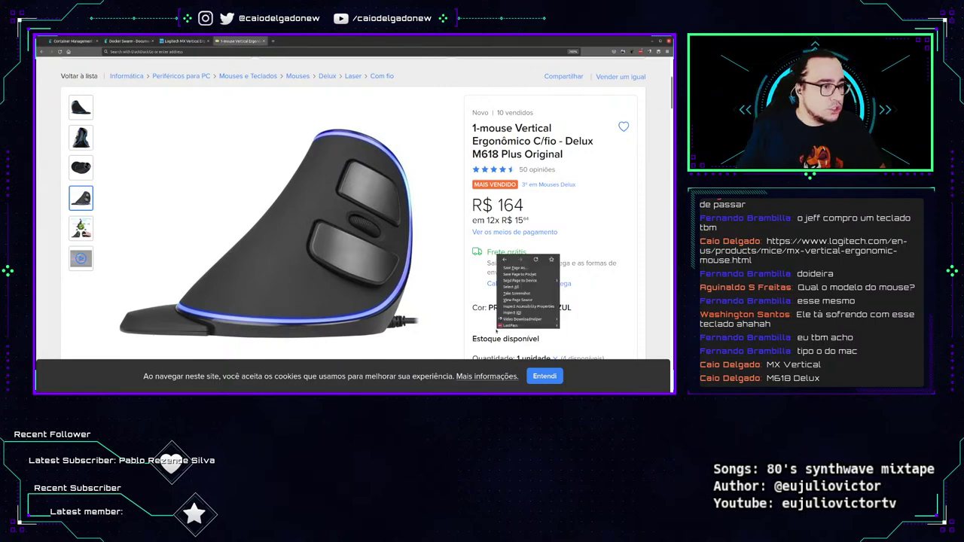
left_click(455, 297)
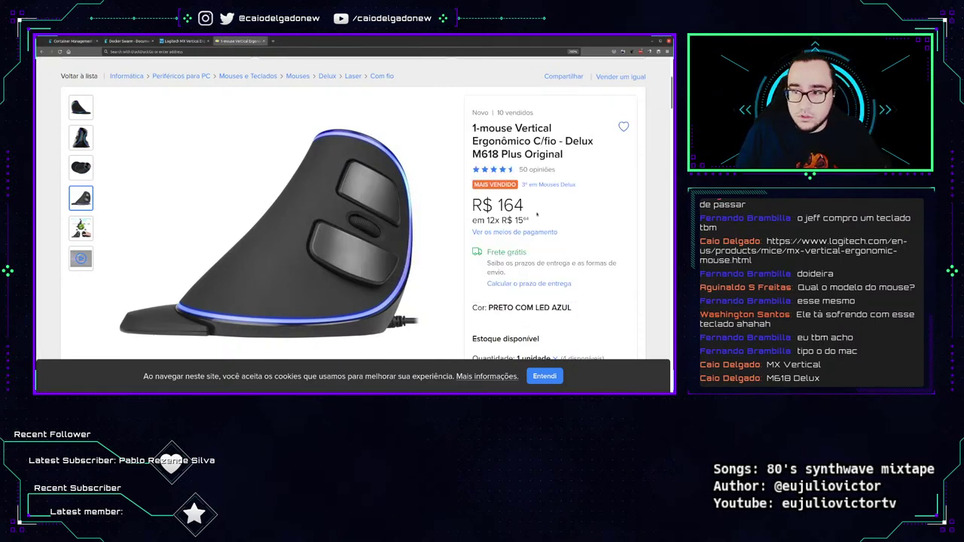
Load aliexpress.com in a new tab.
key("ctrl+t")
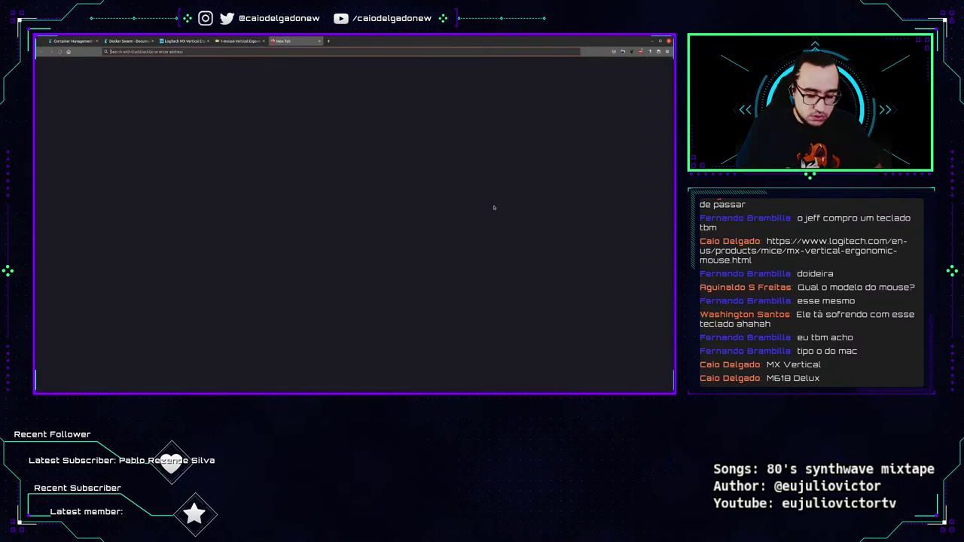
type("aliexpress.com")
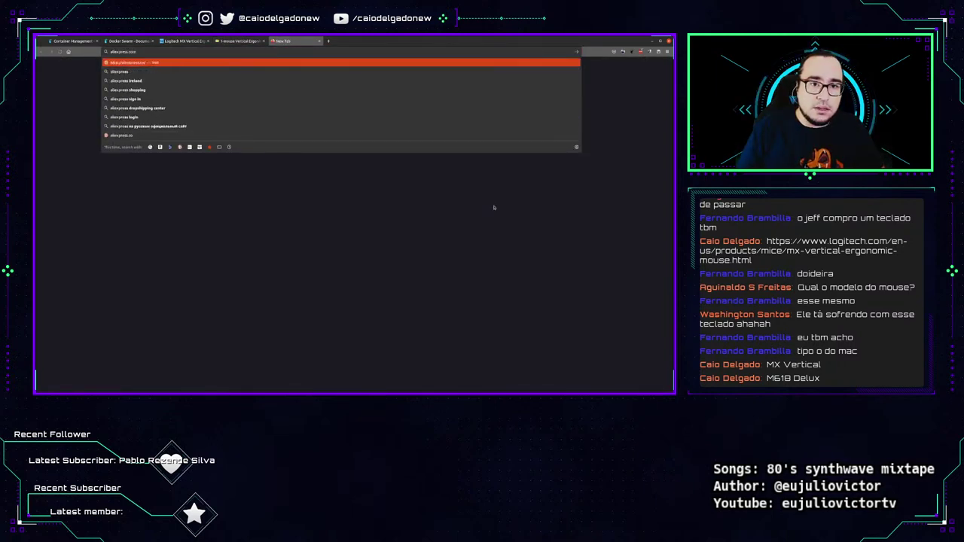
key("Return")
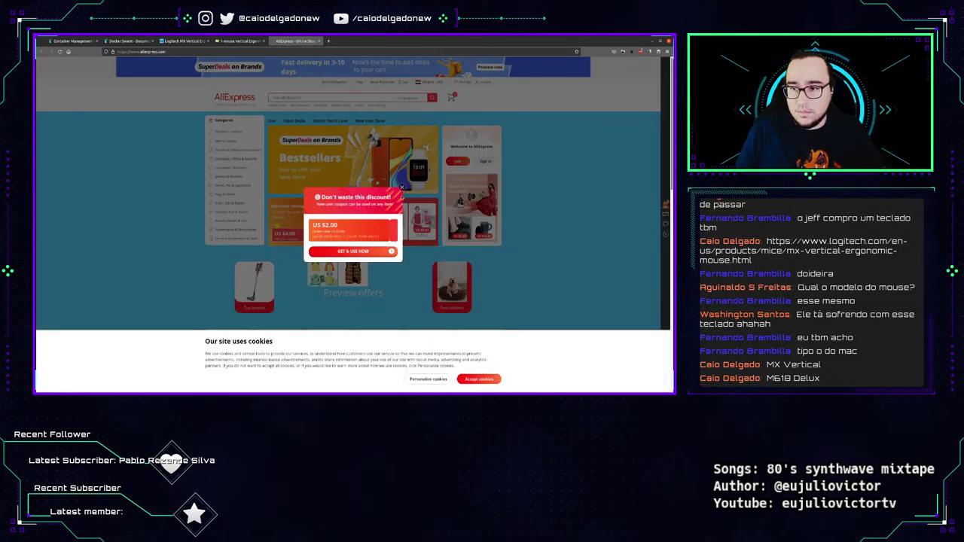
Dismiss the discount popup and search AliExpress for 'delux mouse m618'.
left_click(364, 99)
type("d")
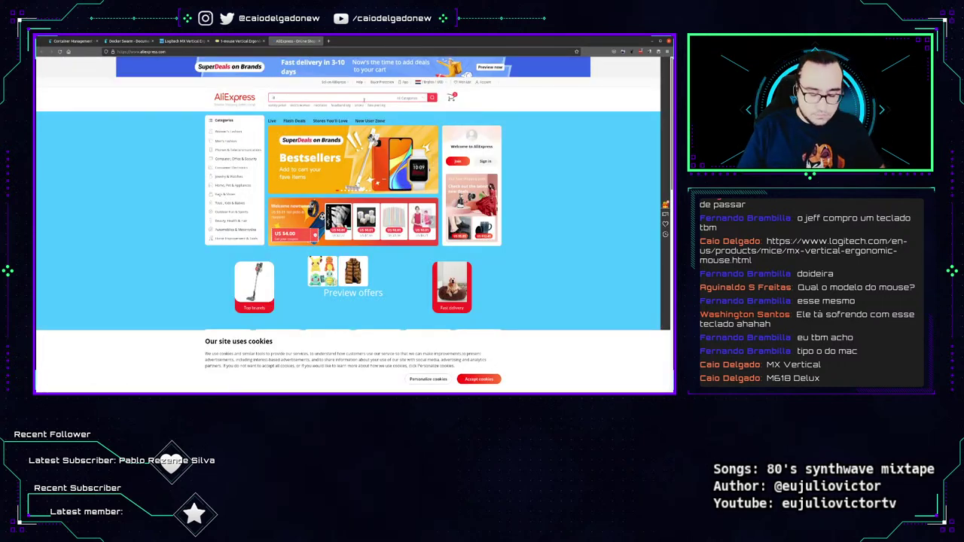
type("elu")
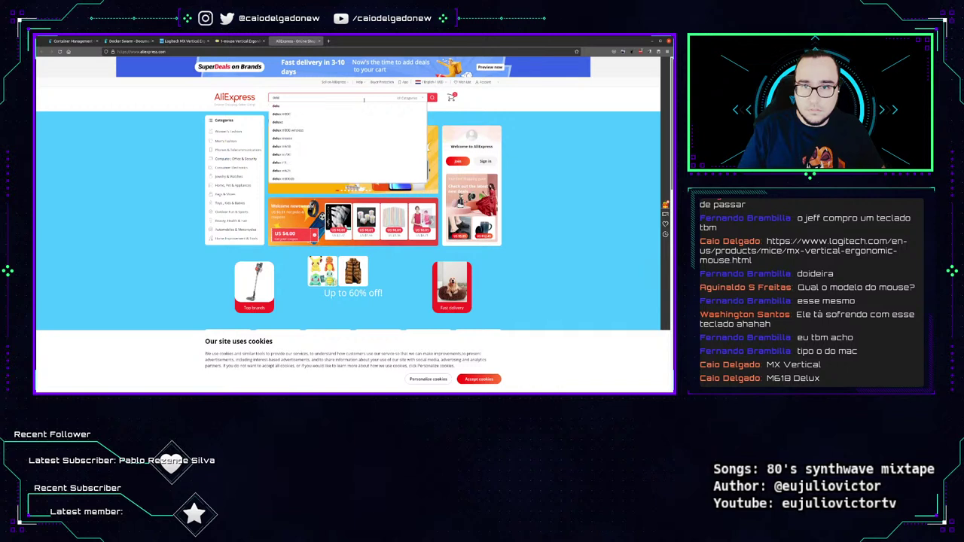
type("x mouse")
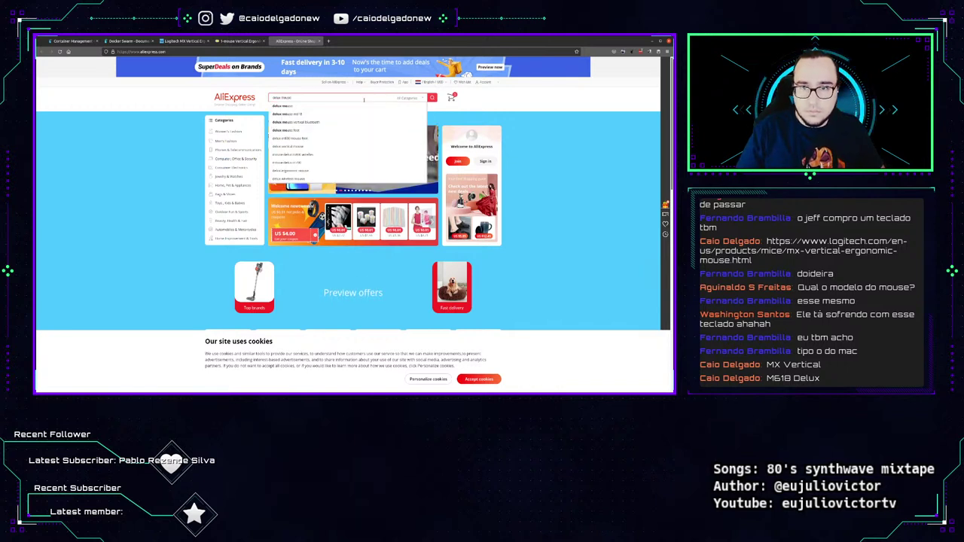
type(" ve")
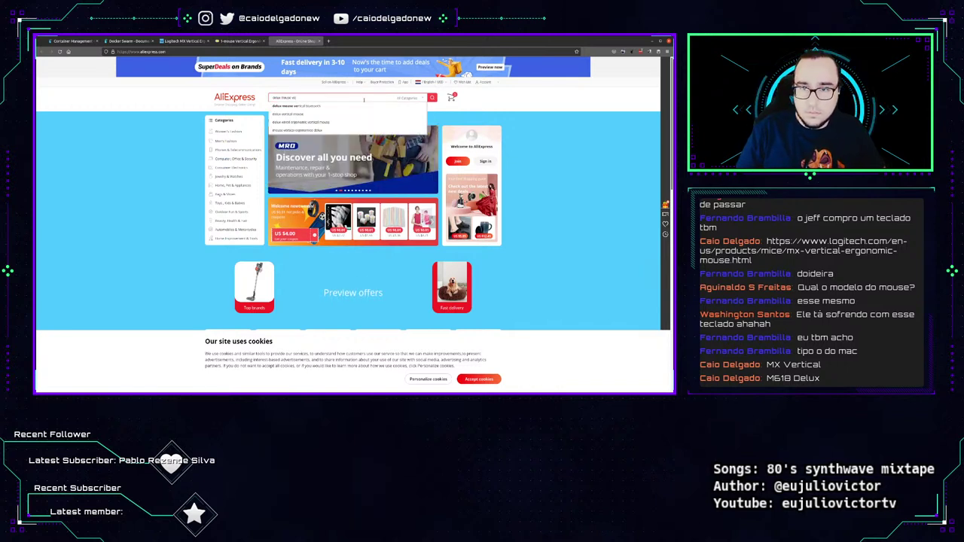
key("BackSpace")
key("BackSpace")
type("m61")
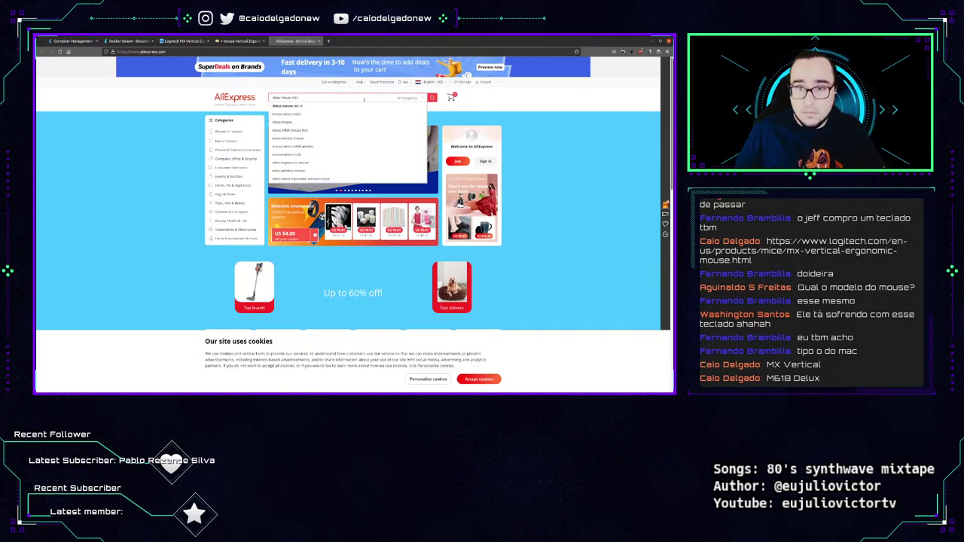
key("Return")
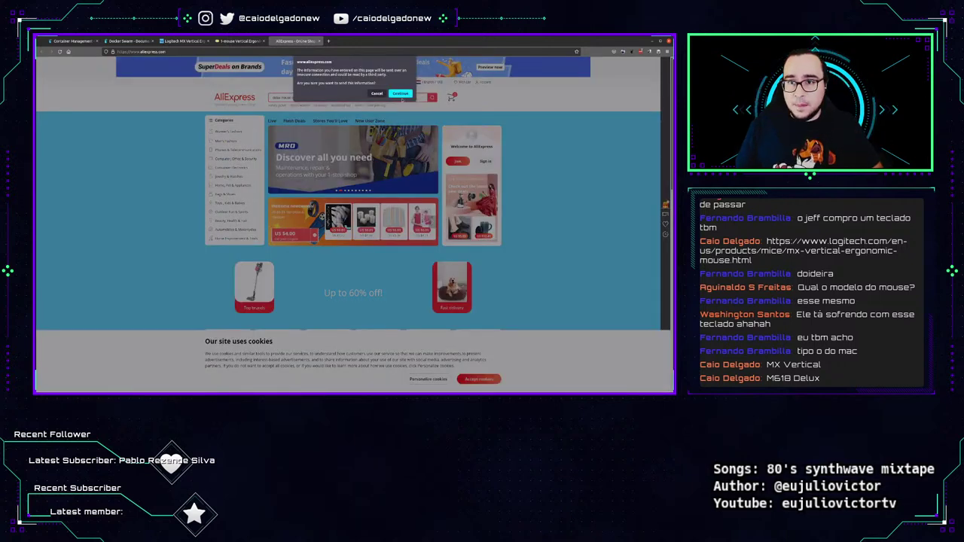
left_click(401, 95)
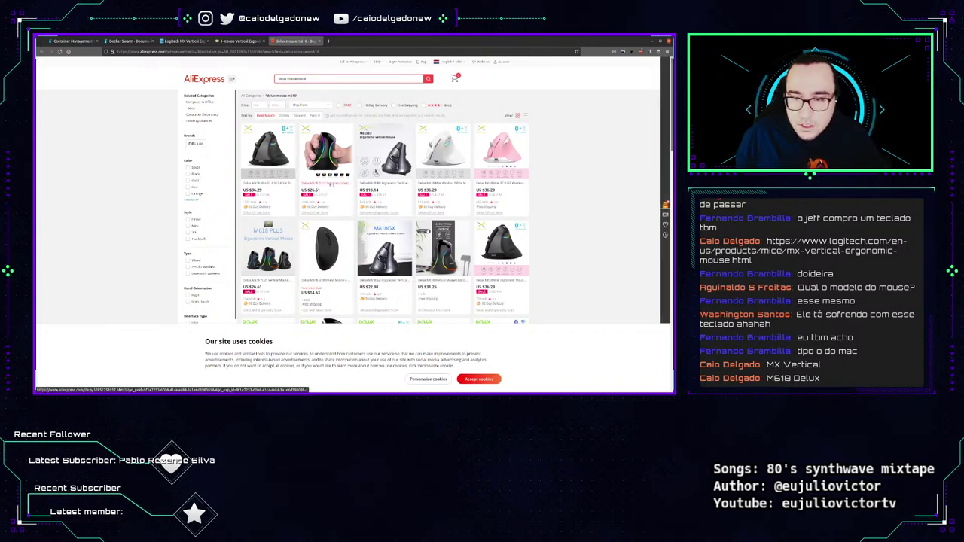
Open the Delux M618 listings and look through the product gallery photos.
middle_click(332, 184)
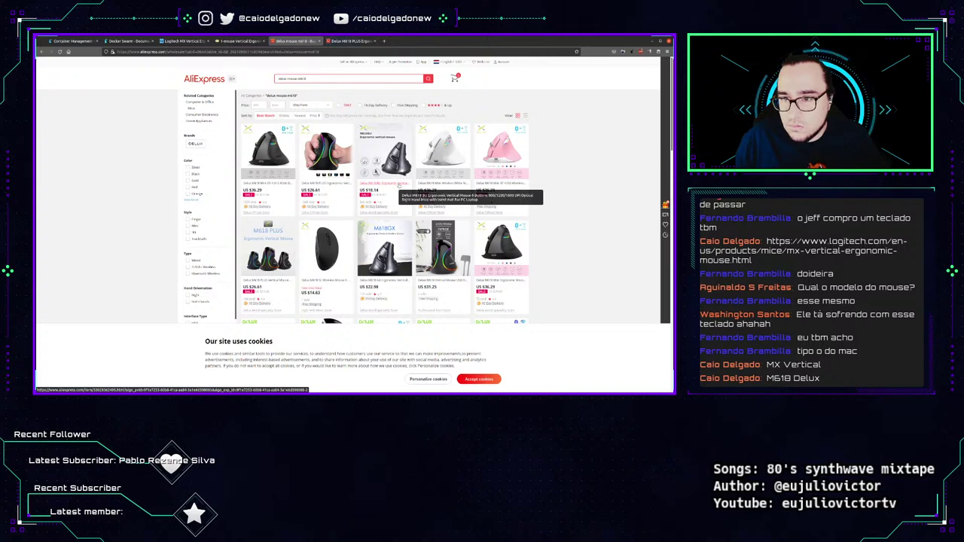
left_click(398, 185)
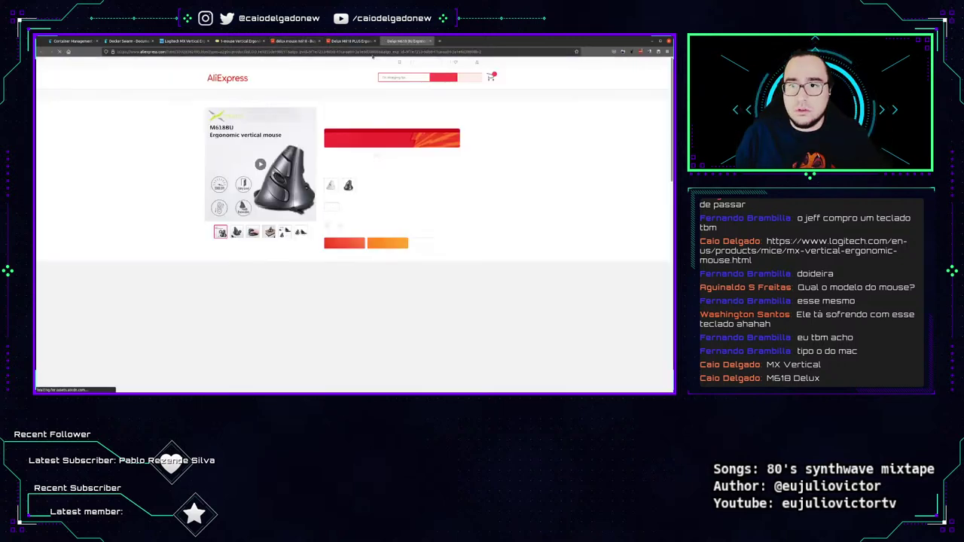
left_click(372, 52)
key("ctrl+x")
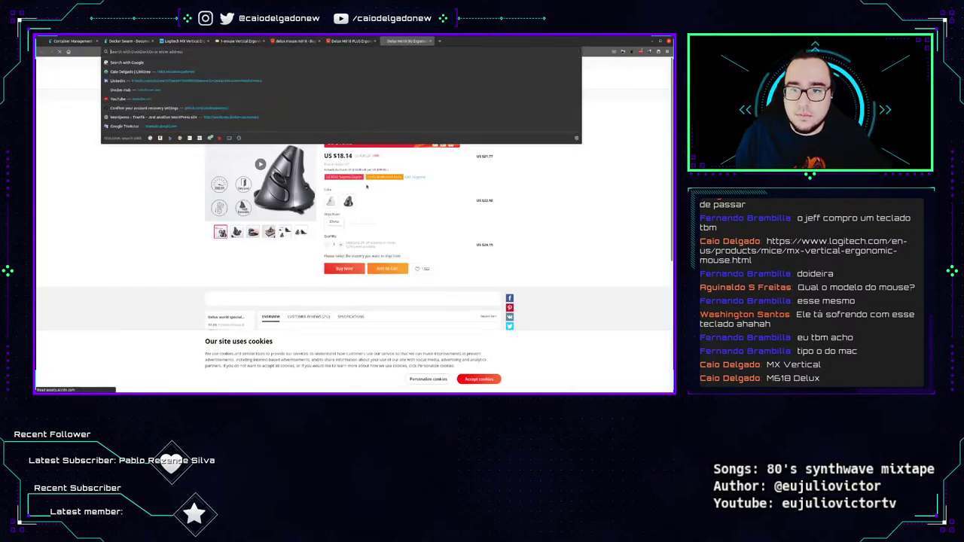
left_click(345, 243)
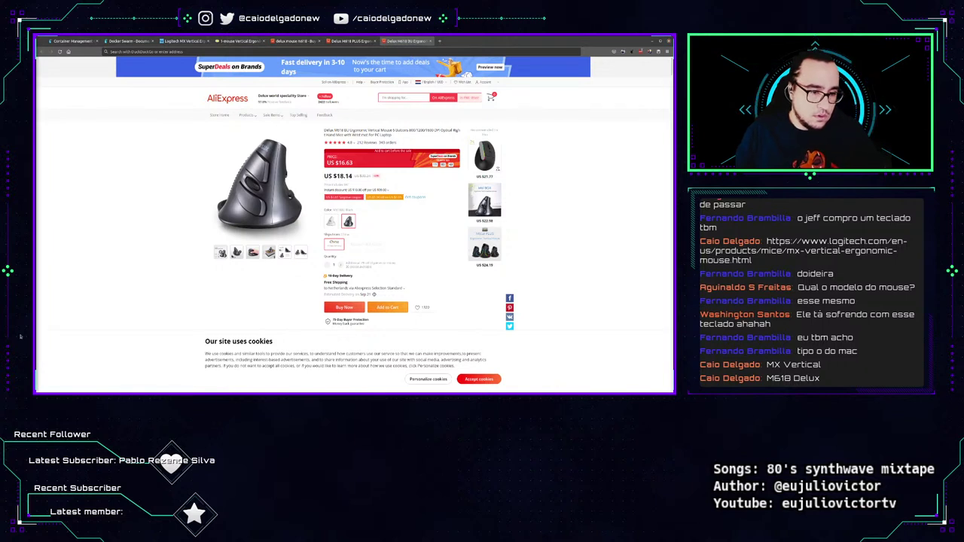
mouse_move(236, 252)
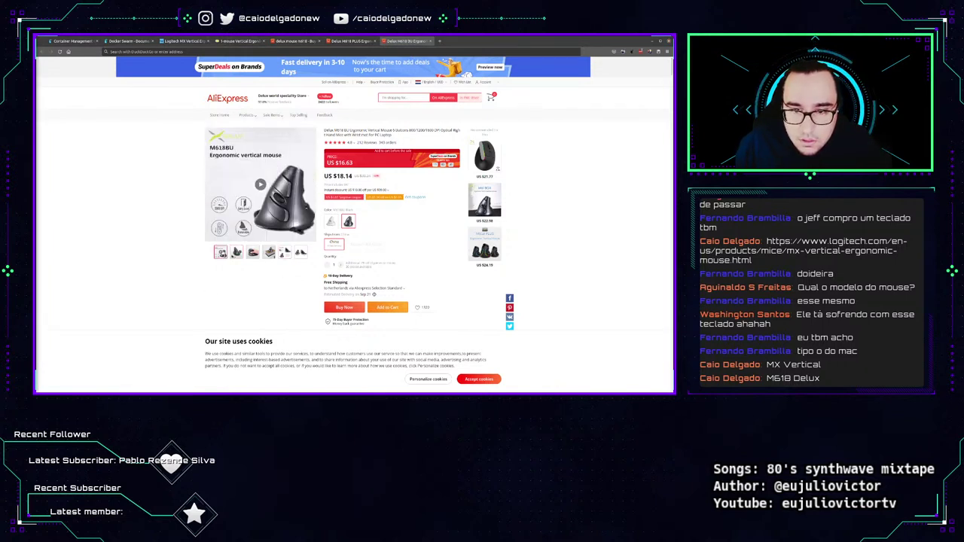
mouse_move(269, 253)
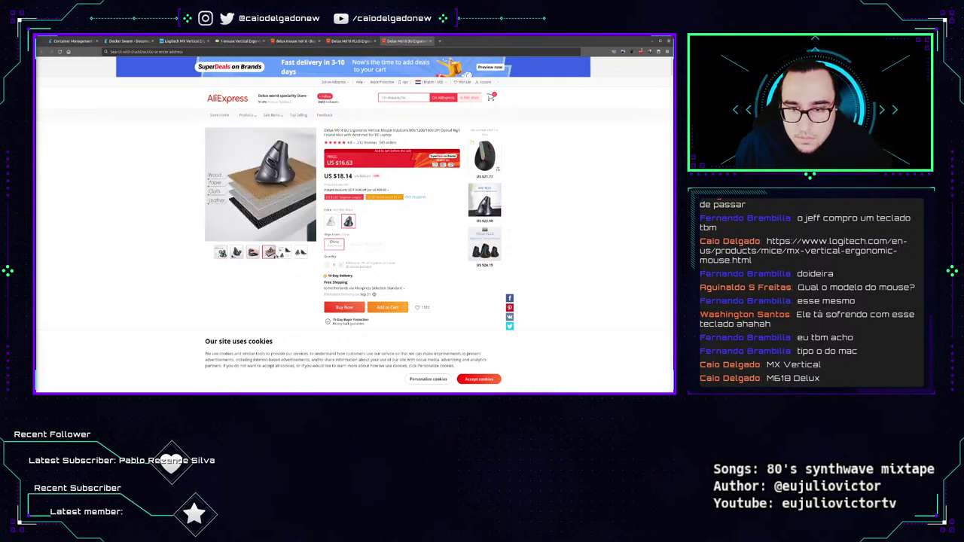
mouse_move(300, 252)
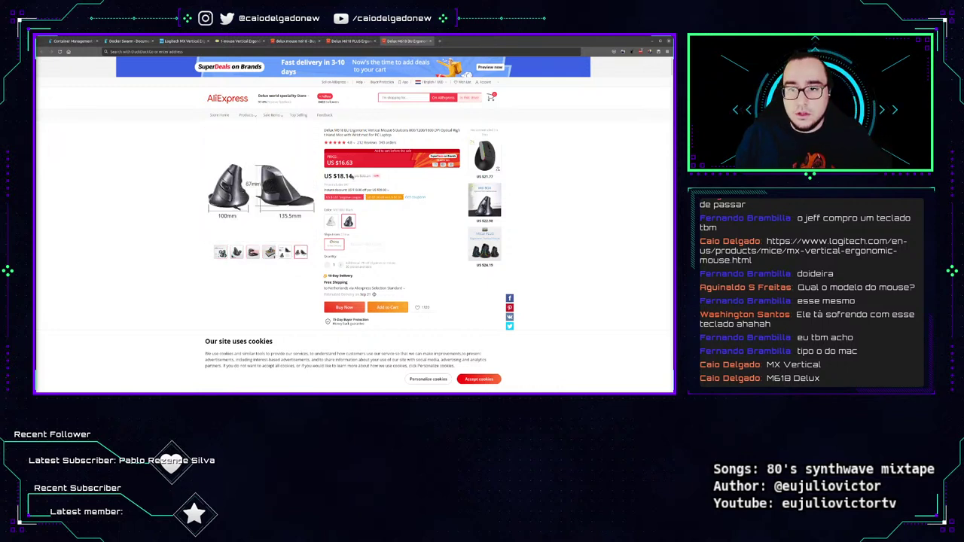
Copy the US $18.14 price and paste it into a new tab's search field.
left_click_drag(352, 175, 332, 175)
key("ctrl+c")
key("ctrl+t")
key("ctrl+v")
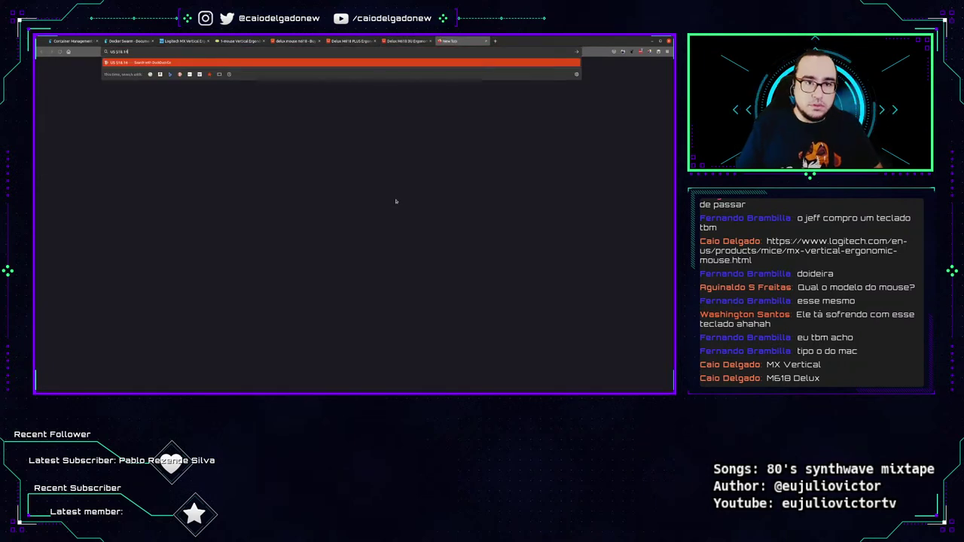
Convert the price on XE: 18 USD equals 93.45 Brazilian Reais, then close the converter.
type("imaeais")
key("Return")
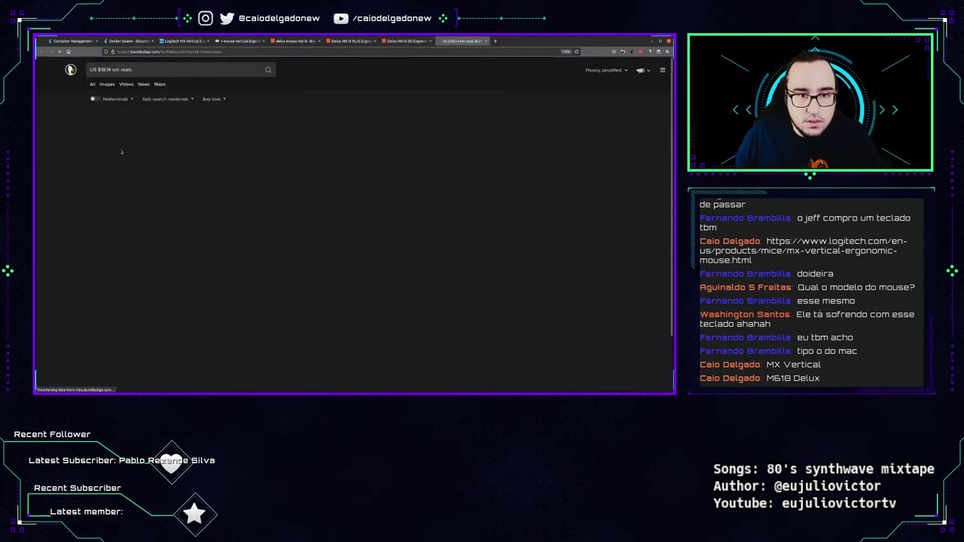
left_click(166, 117)
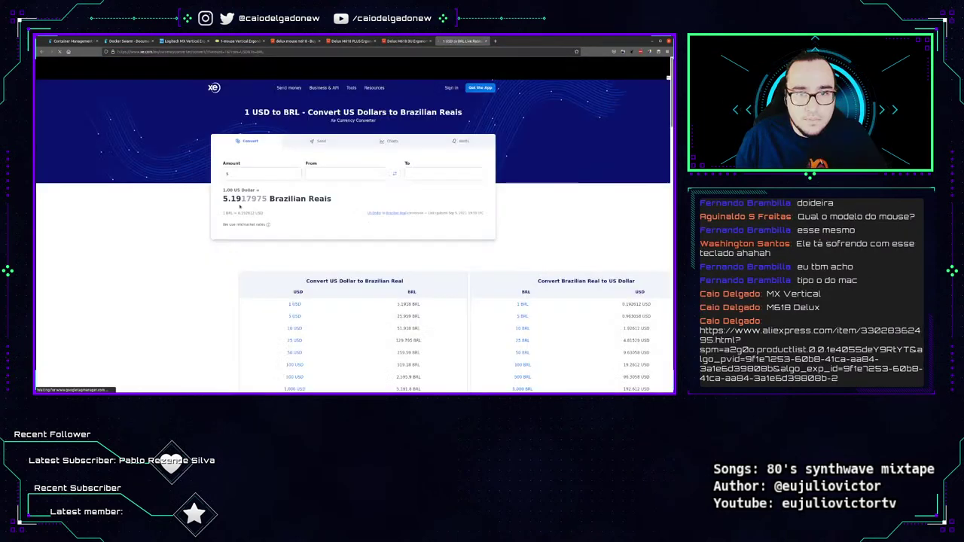
left_click(281, 174)
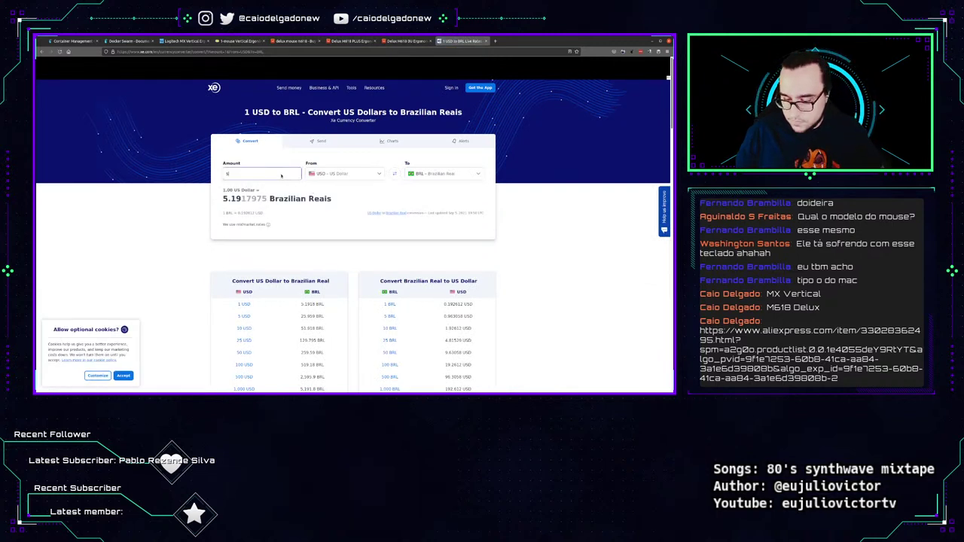
type("18.1")
key("Tab")
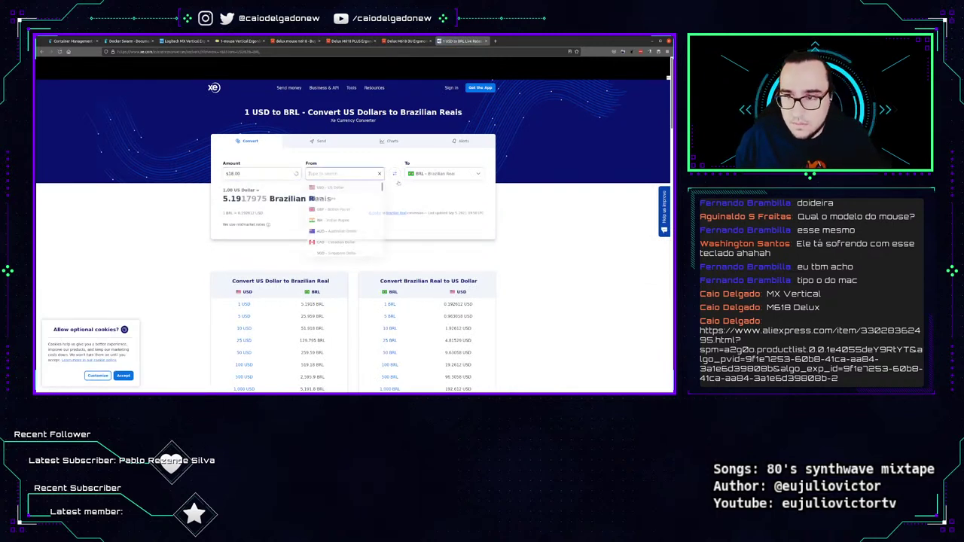
key("Escape")
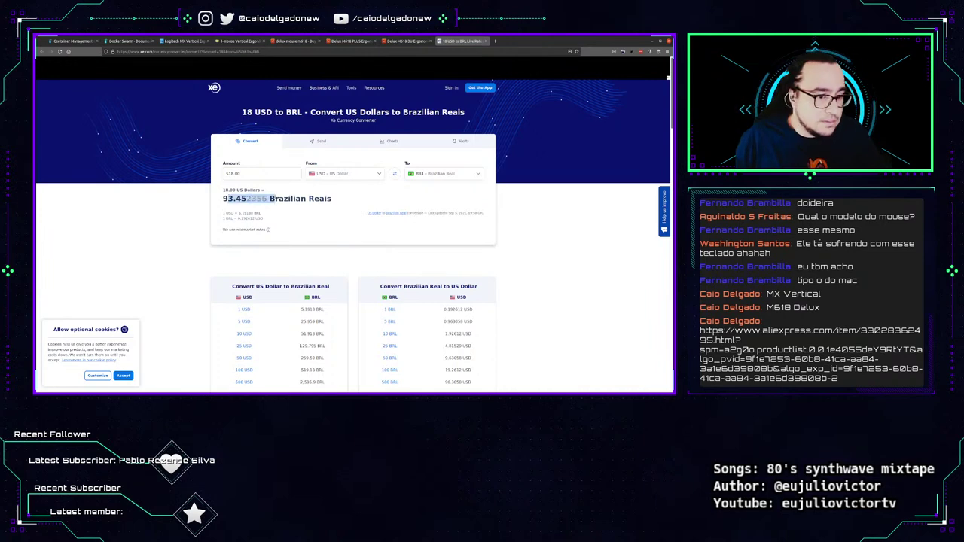
key("ctrl+w")
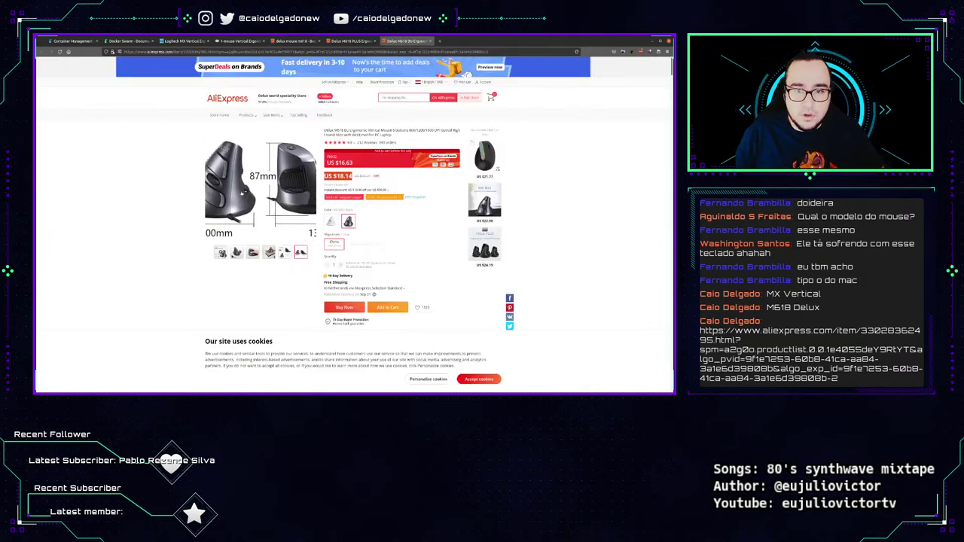
Close the AliExpress, Mercado Livre and Logitech shopping tabs.
key("ctrl+w")
key("ctrl+w")
key("ctrl+w")
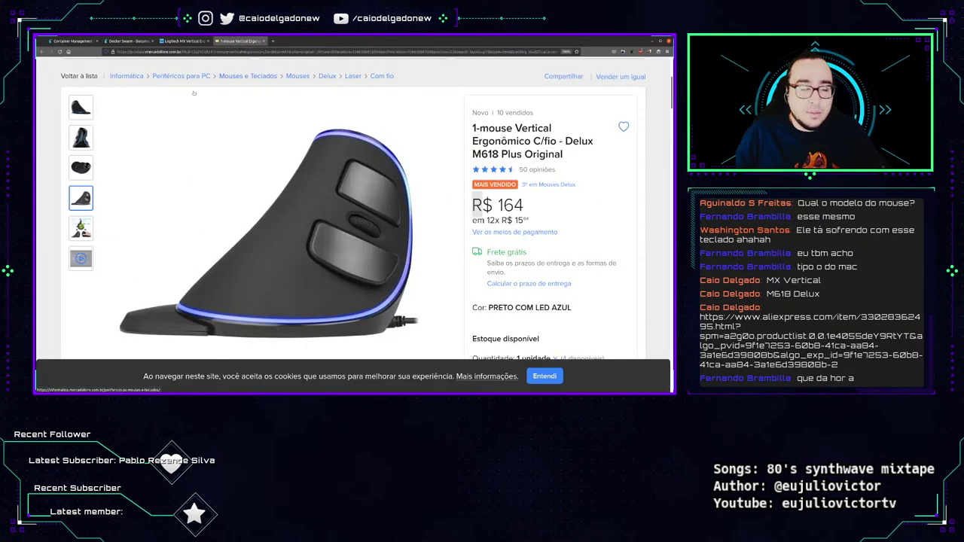
key("ctrl+w")
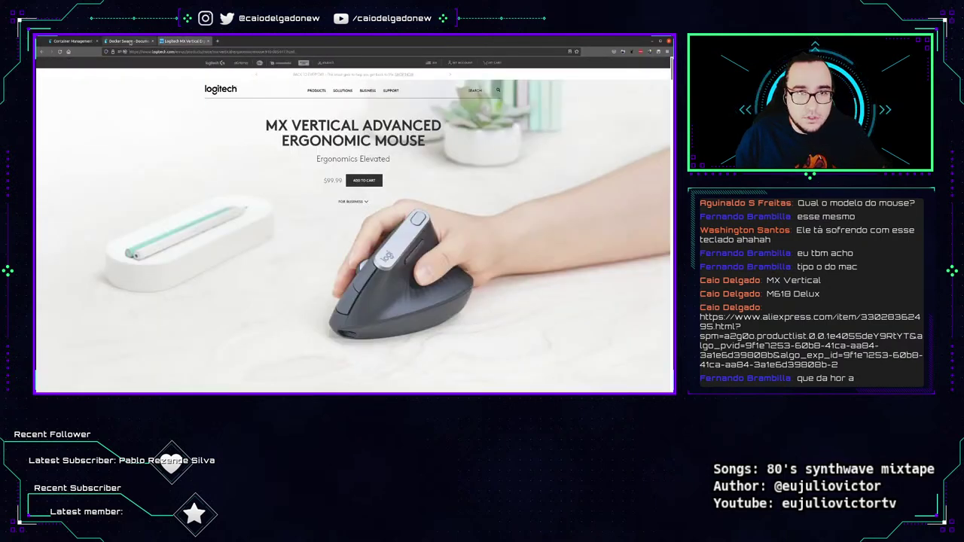
key("ctrl+w")
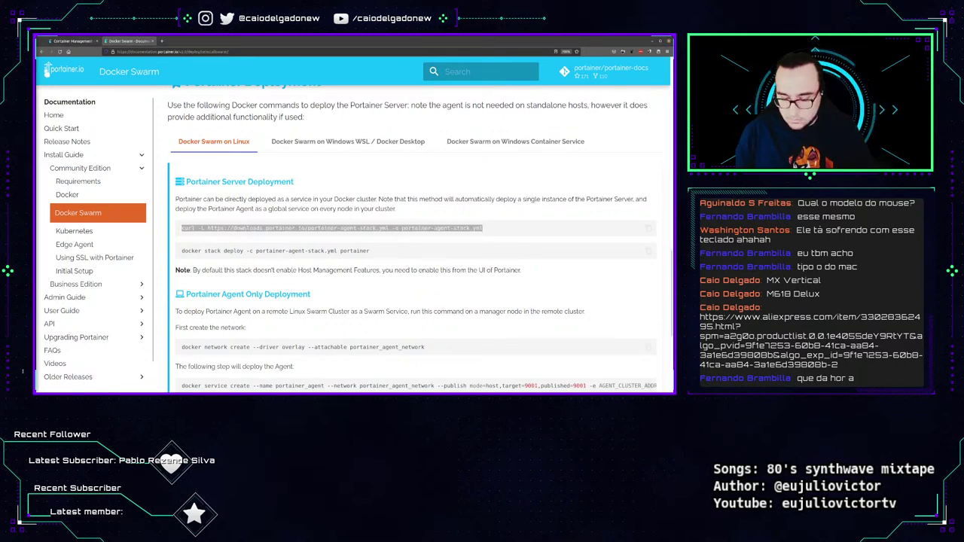
Paste and run the curl command in the terminal to download portainer-agent-stack.yml.
key("alt+Tab")
key("ctrl+shift+v")
key("Return")
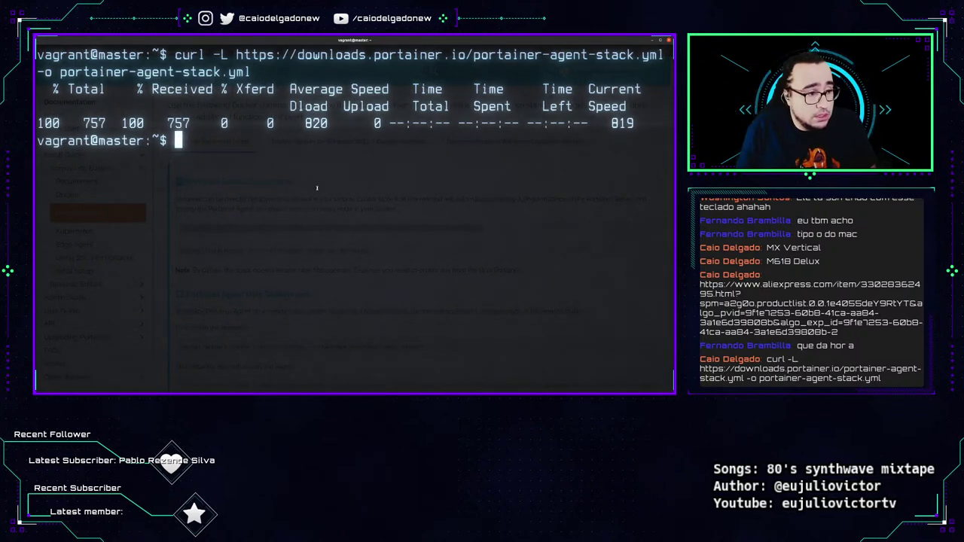
key("alt+Tab")
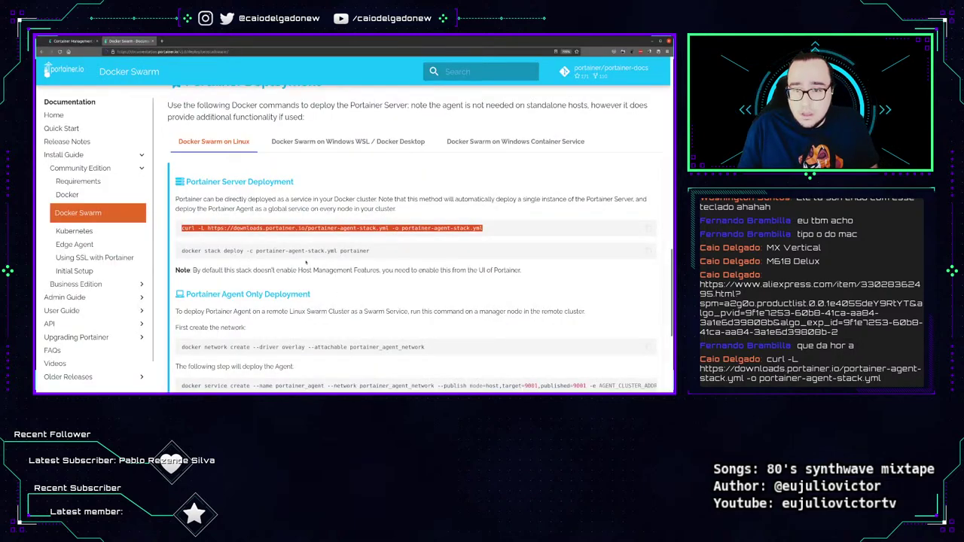
key("alt+Tab")
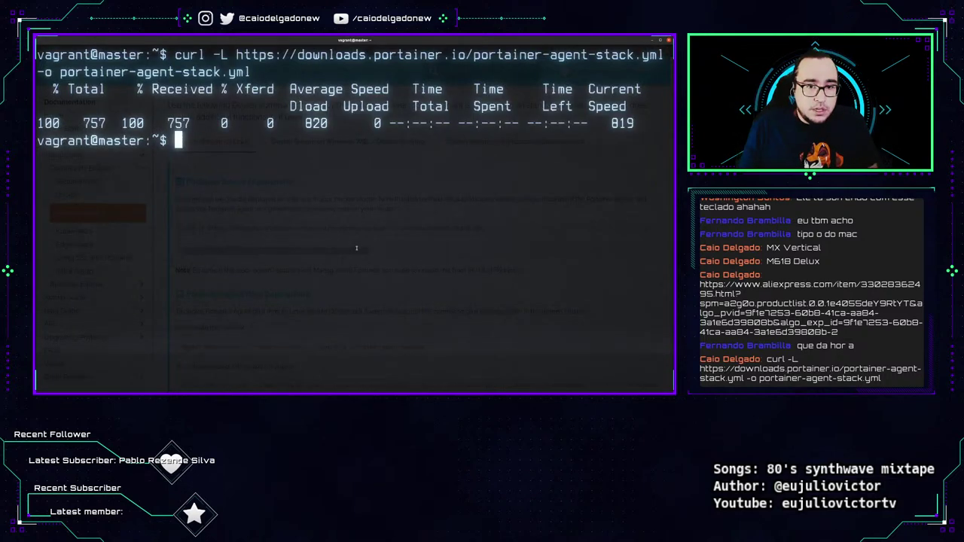
key("Return")
key("Return")
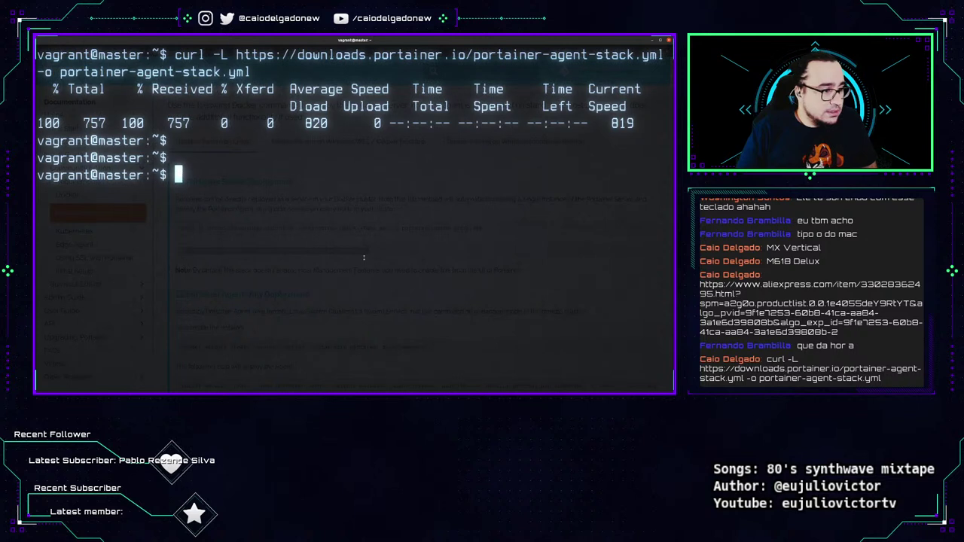
Run 'docker stack deploy -c portainer-agent-stack.yml portainer' on the master VM.
type("docker stack")
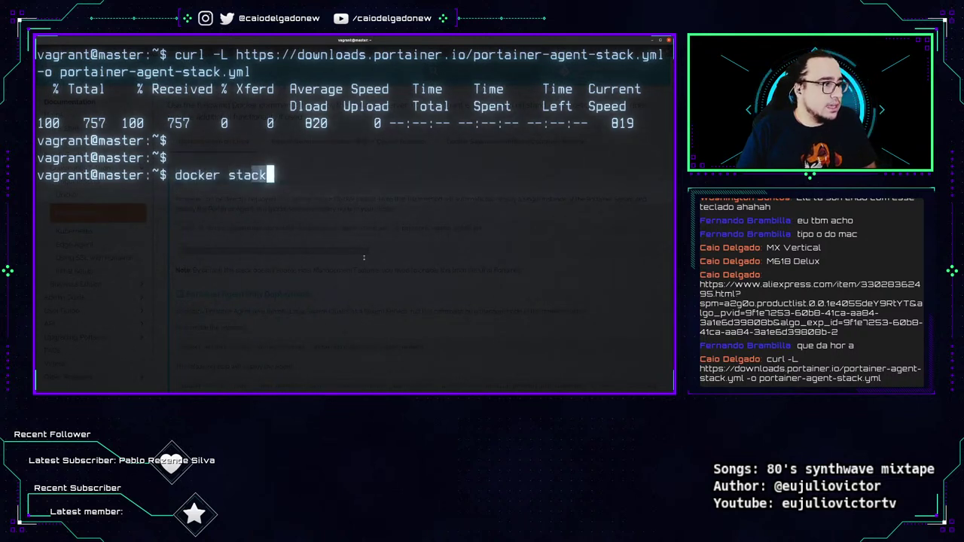
type(" deploy")
key("BackSpace")
key("BackSpace")
key("BackSpace")
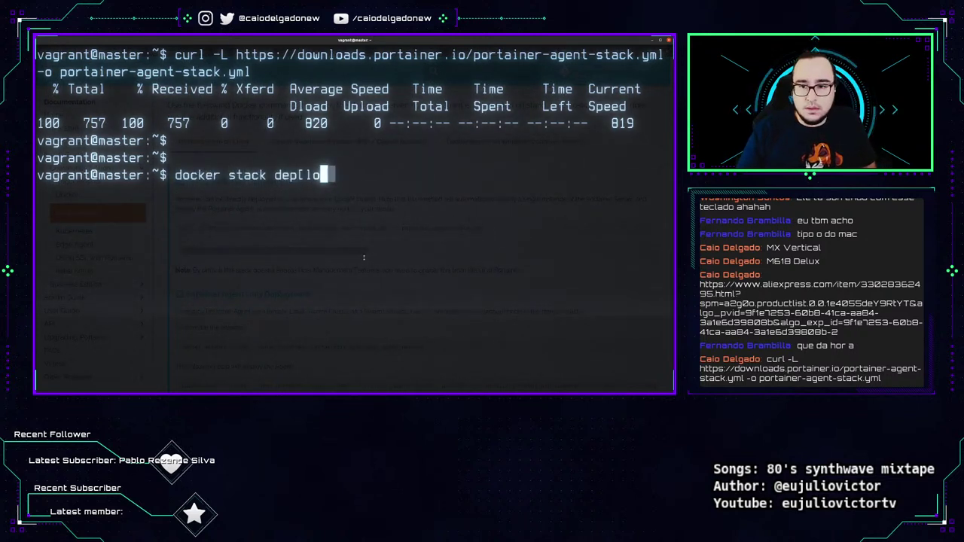
type("loy -c po")
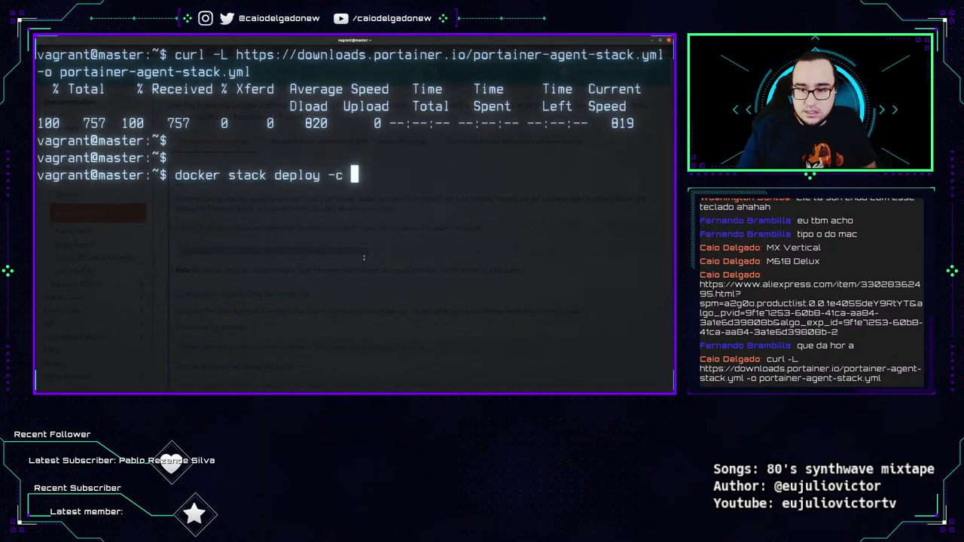
key("Tab")
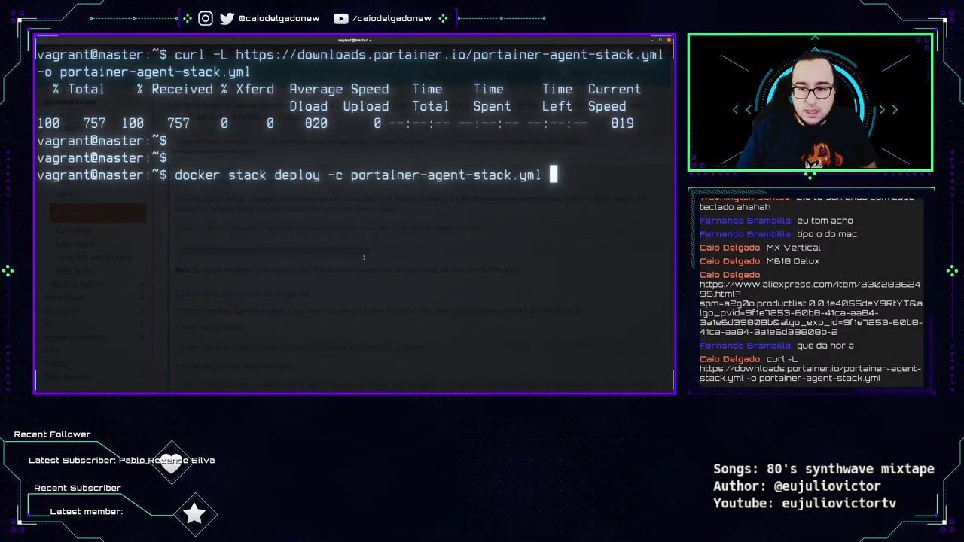
type("portainer")
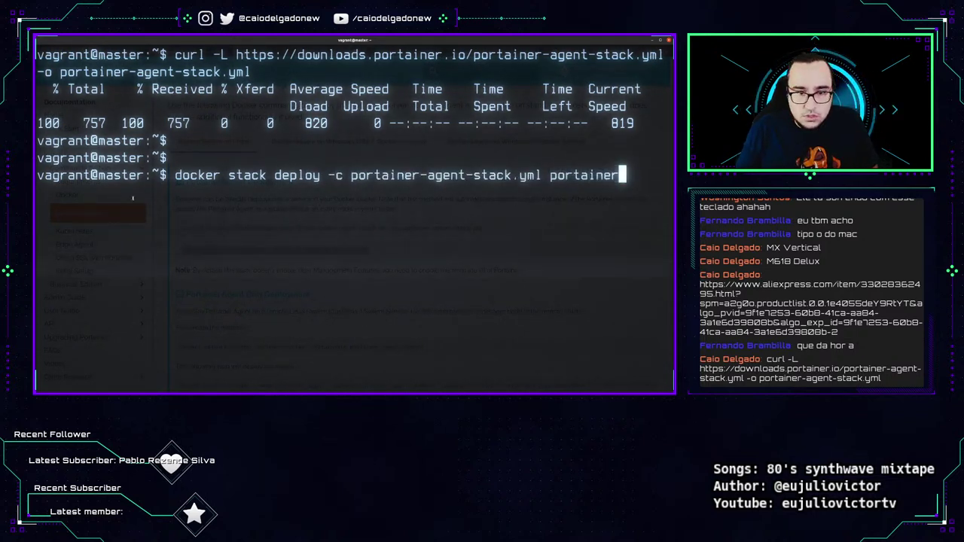
left_click_drag(161, 175, 625, 175)
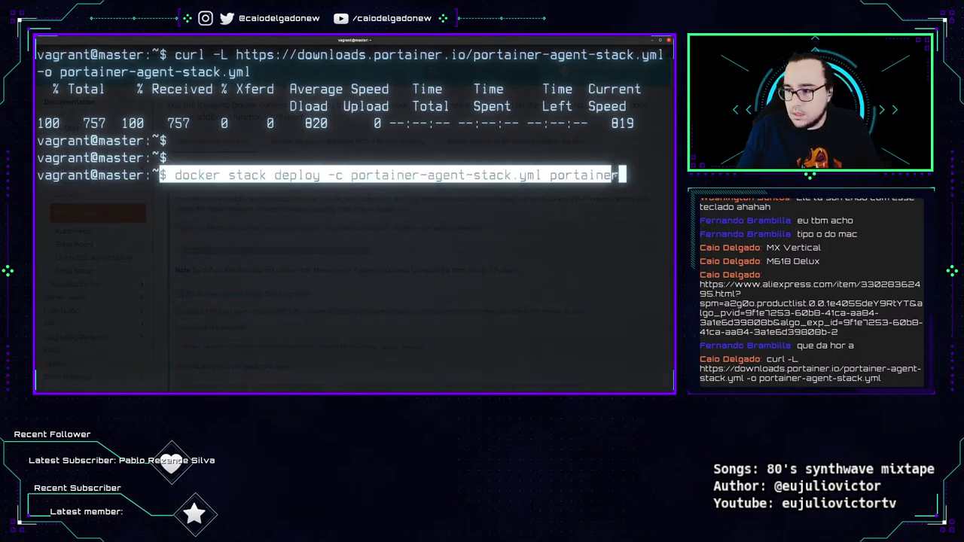
left_click(602, 221)
key("Return")
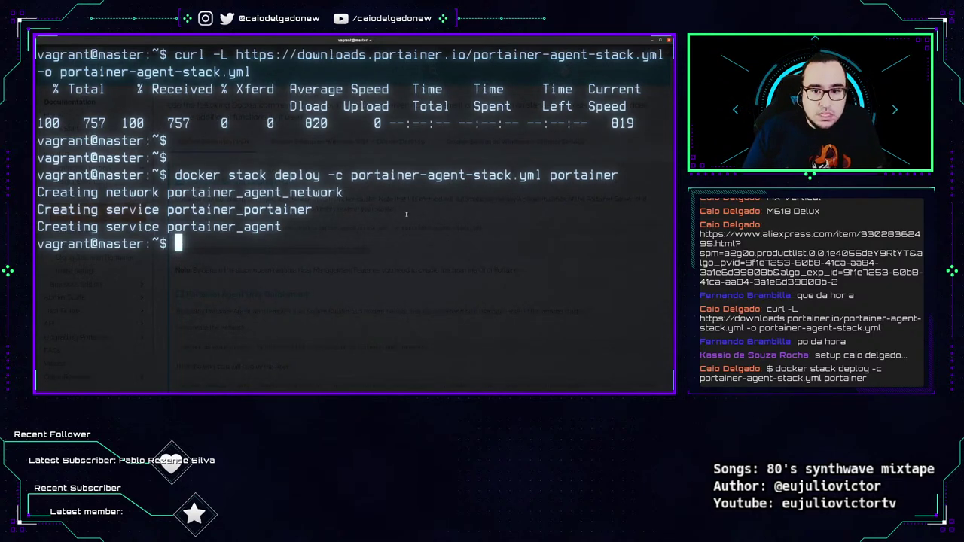
Run 'docker stack ls', confirming portainer (2 services) alongside monitoring (4 services).
key("ctrl+l")
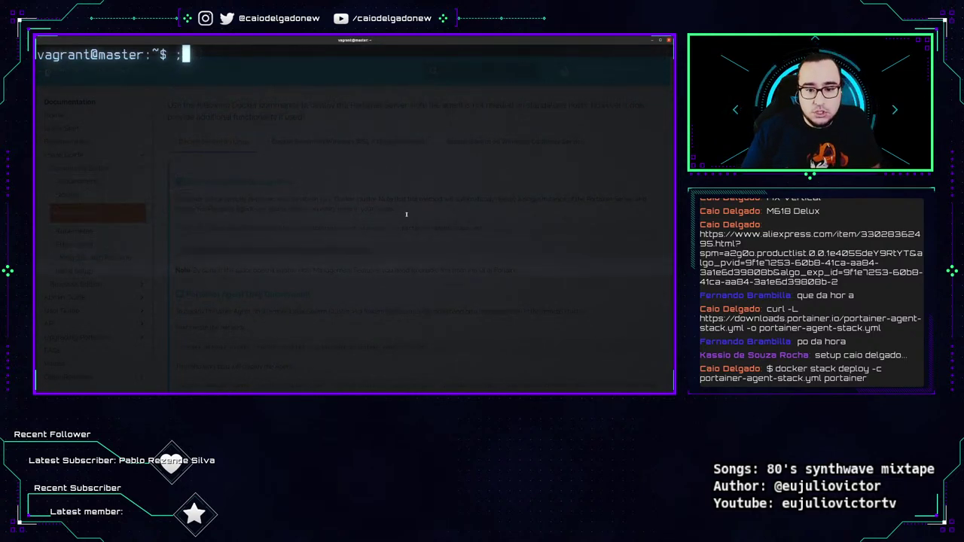
type(";docker")
key("BackSpace")
key("BackSpace")
key("BackSpace")
key("BackSpace")
key("BackSpace")
key("BackSpace")
key("BackSpace")
key("BackSpace")
type("docker stack ")
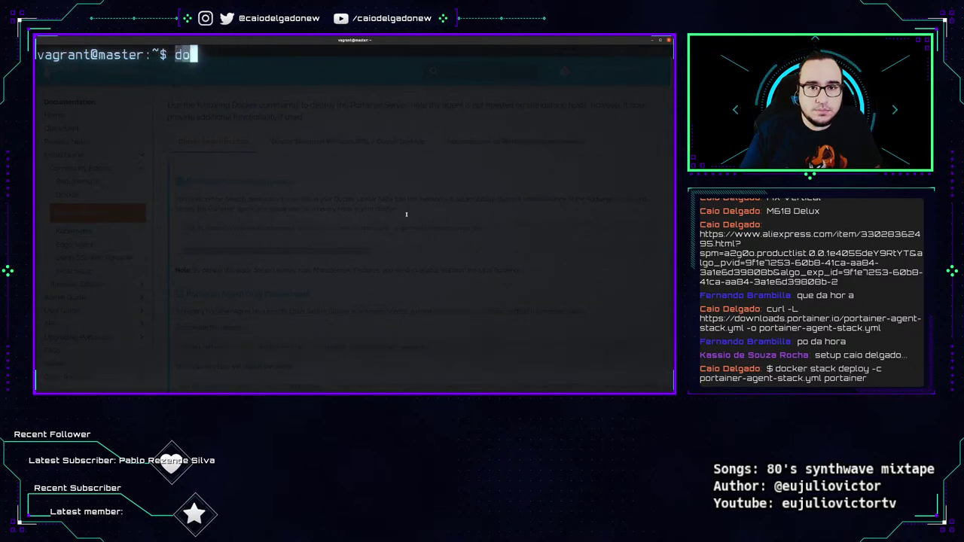
type("ls")
key("Return")
key("alt+Tab")
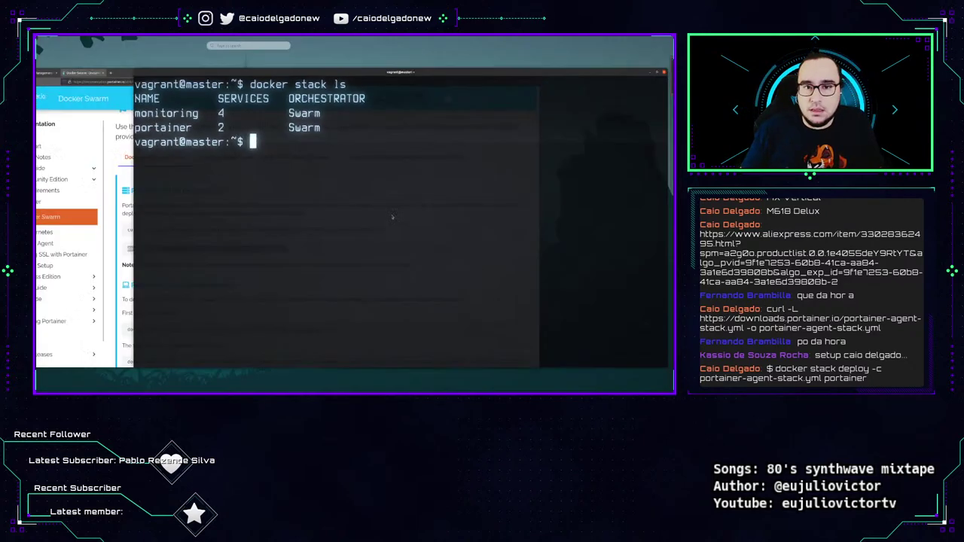
key("alt+Tab")
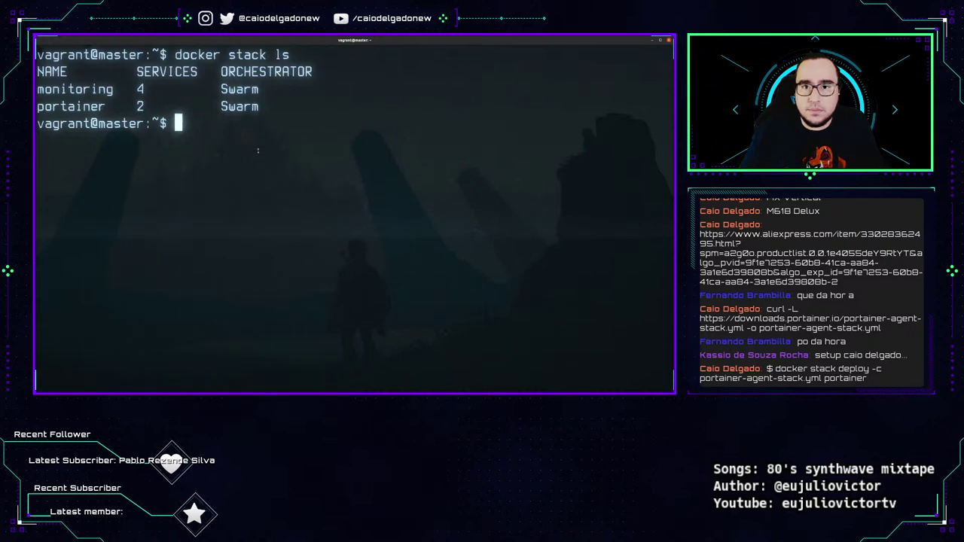
left_click_drag(159, 54, 290, 55)
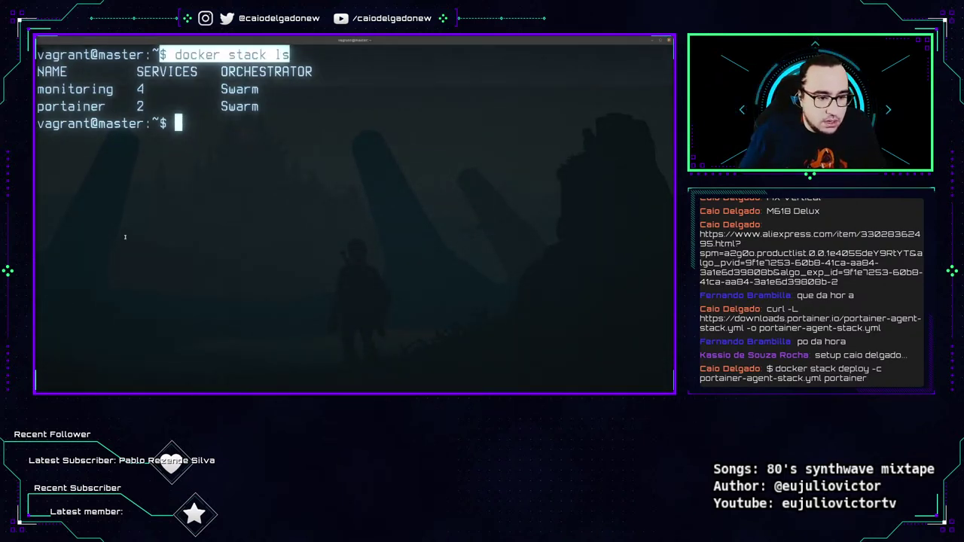
left_click(122, 128)
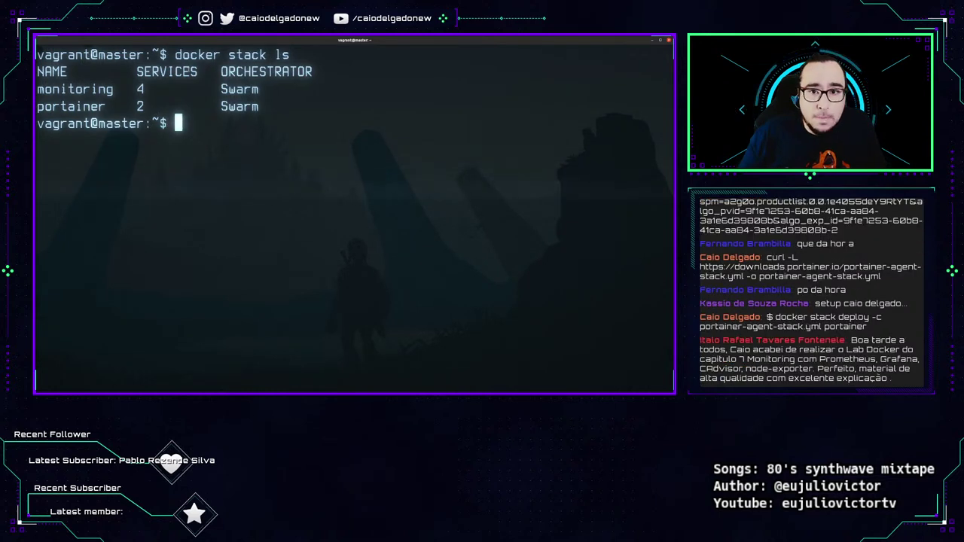
left_click_drag(57, 89, 36, 89)
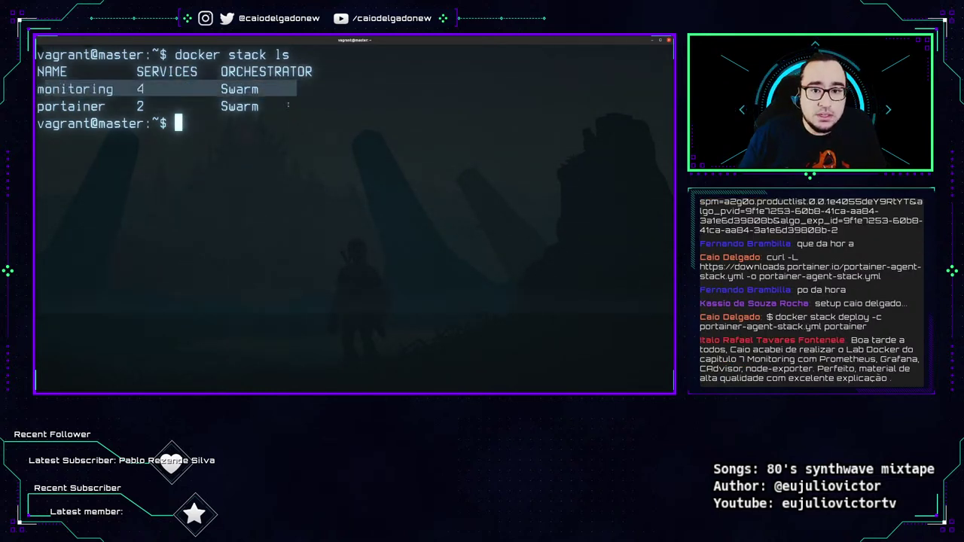
left_click_drag(189, 106, 10, 97)
left_click(79, 126)
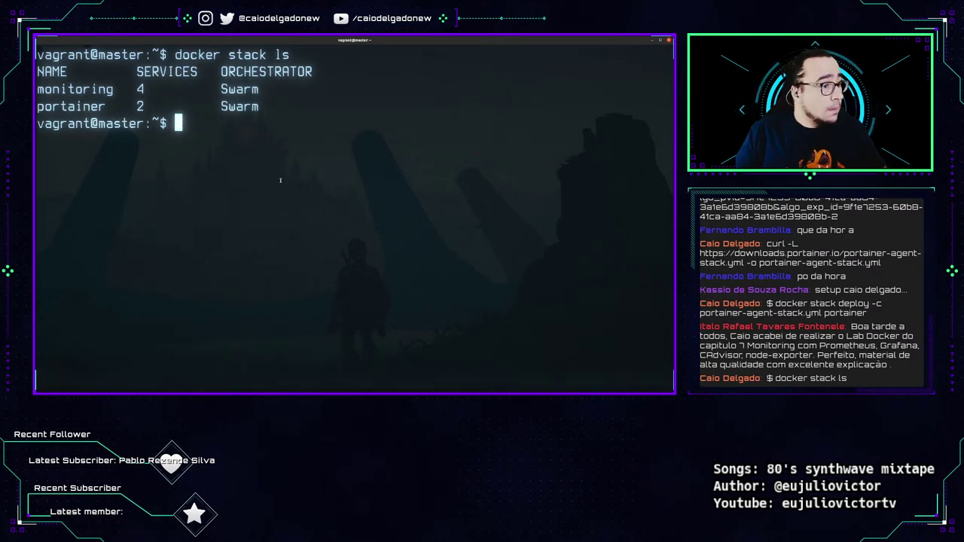
Enter master.docker-dca.example:9000/ in the browser's address bar.
key("alt+Tab")
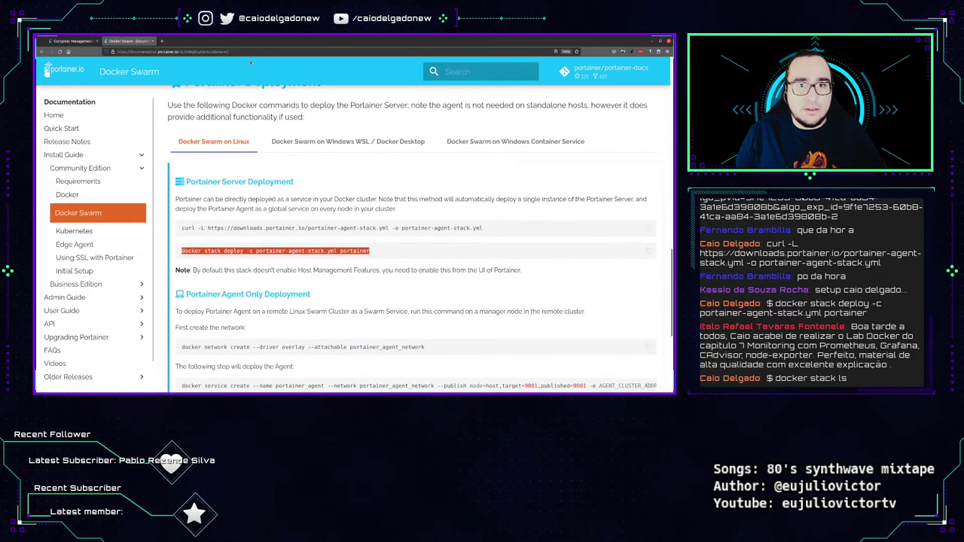
left_click(246, 51)
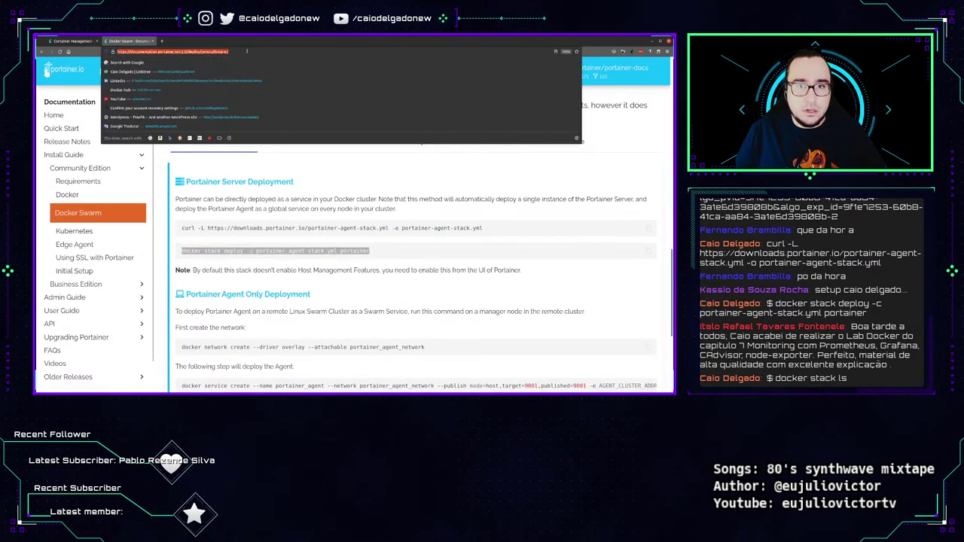
type("master.docker")
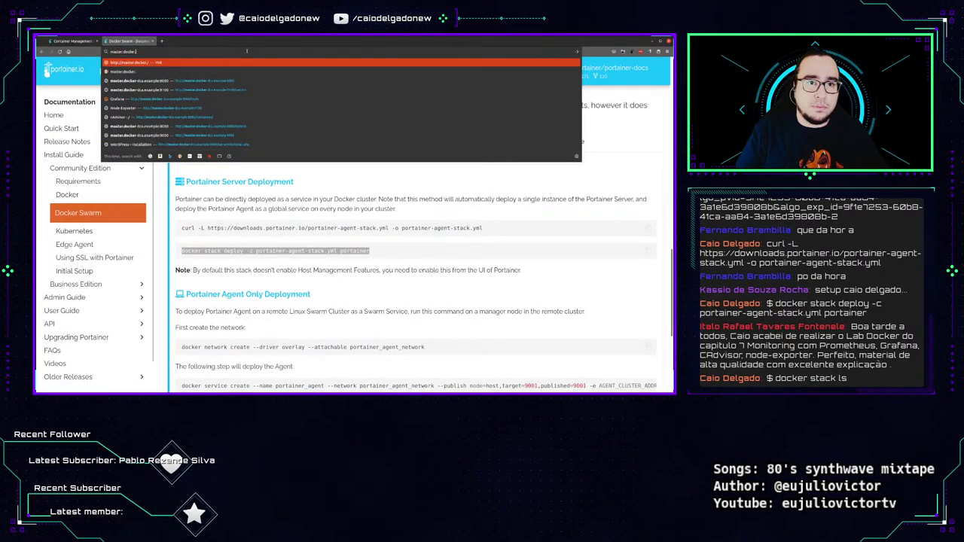
type("-dca.example:9")
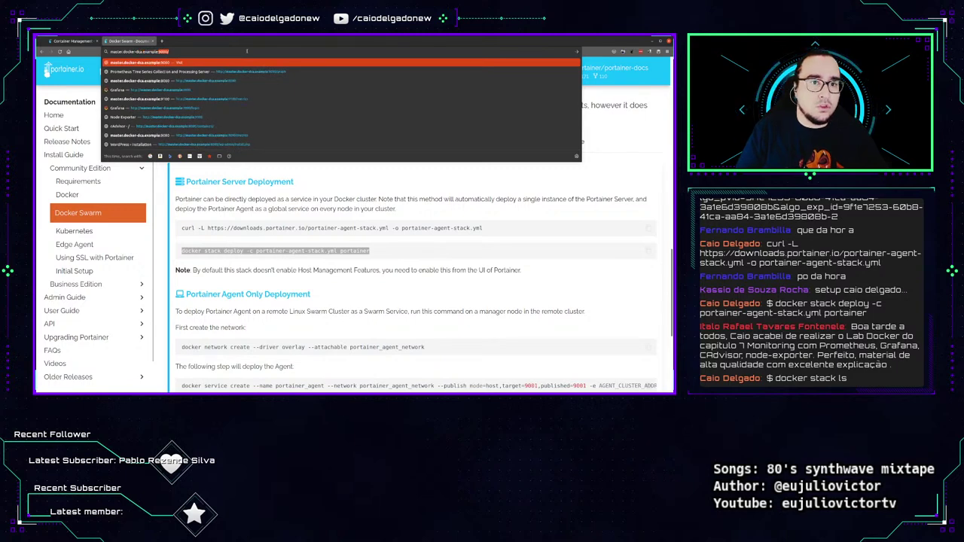
type("000")
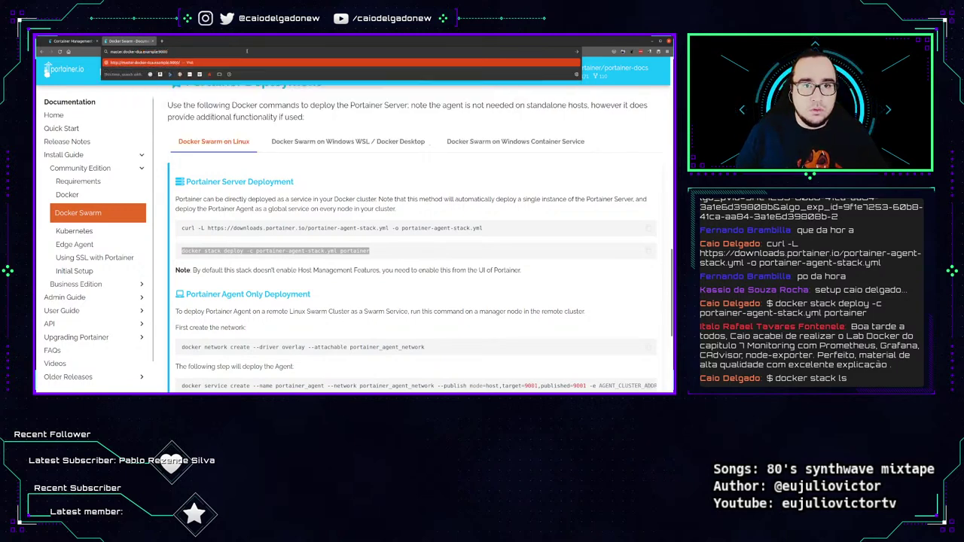
type("/")
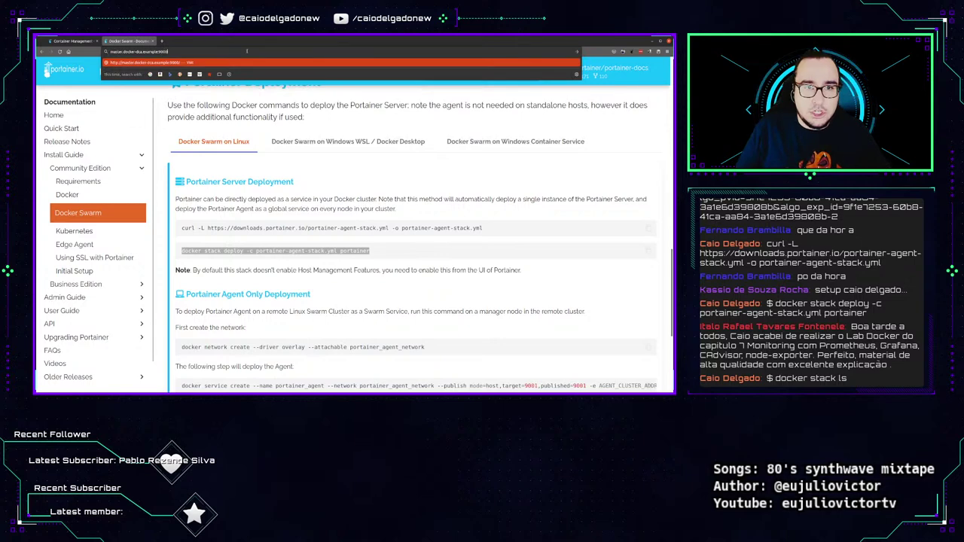
Load the Portainer server at master.docker-dca.example:9000 in Chrome.
key("Return")
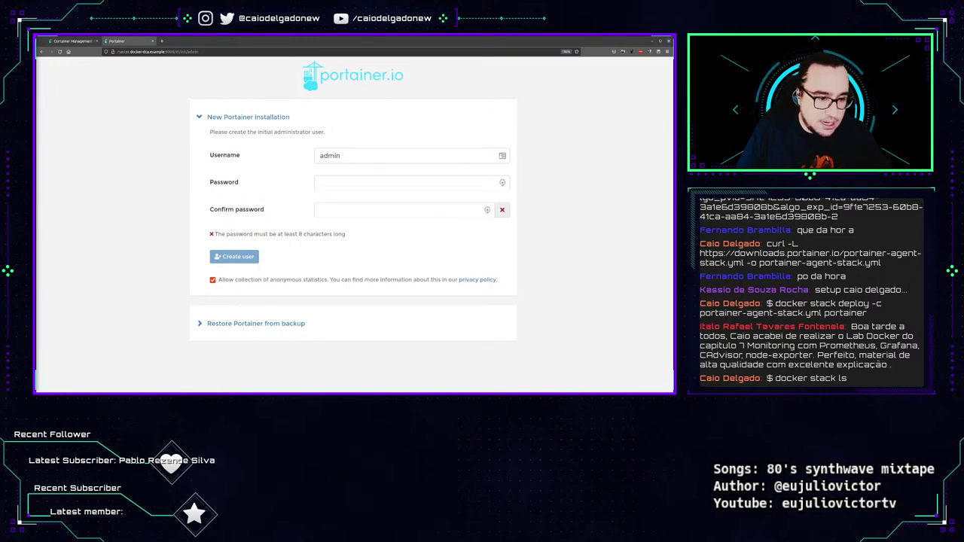
Enter the admin password and its confirmation in the setup form, then create the admin user.
key("ctrl+plus")
key("ctrl+plus")
key("ctrl+plus")
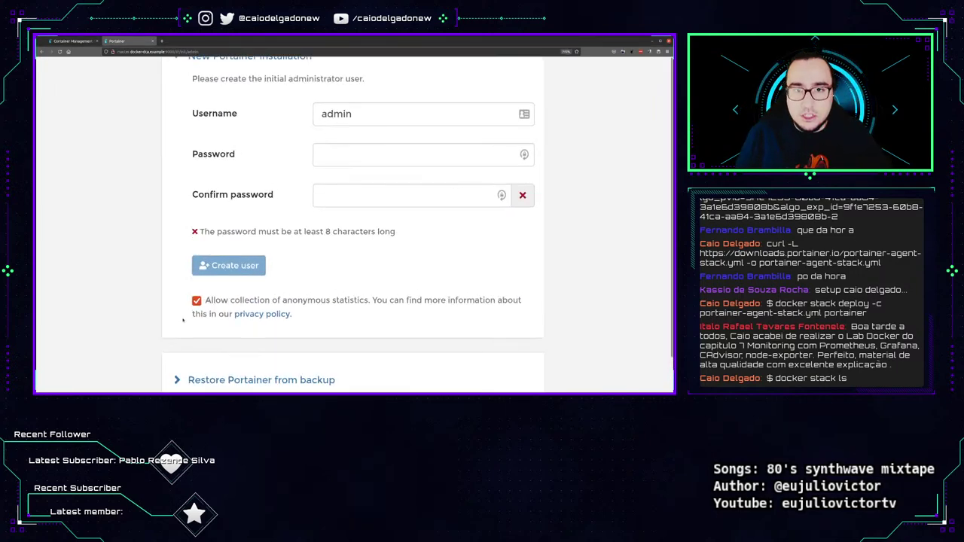
key("ctrl+minus")
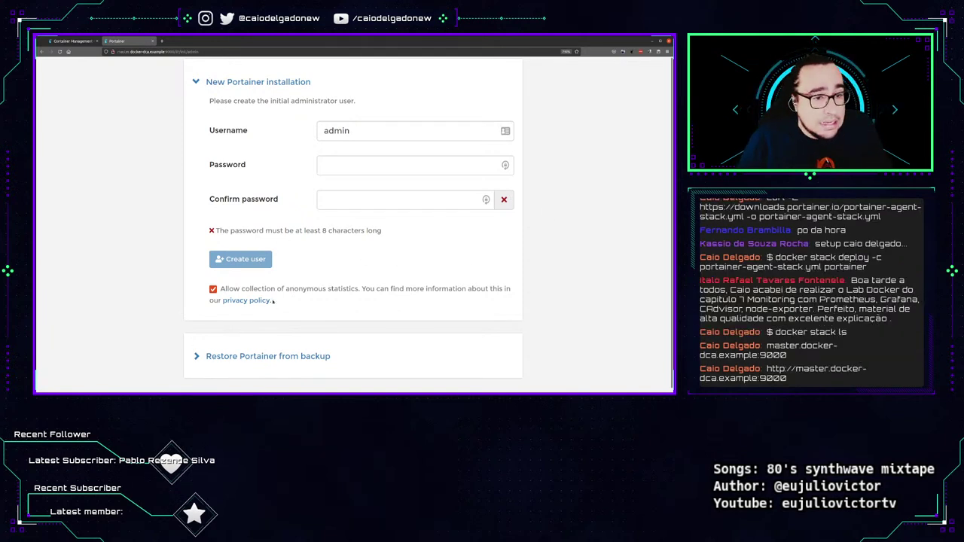
left_click(370, 164)
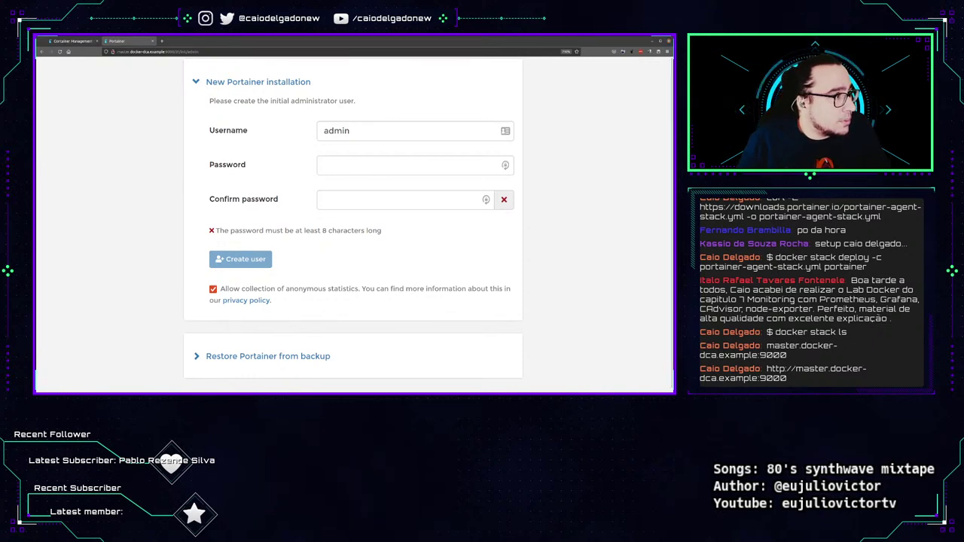
left_click(414, 165)
type("•••••••")
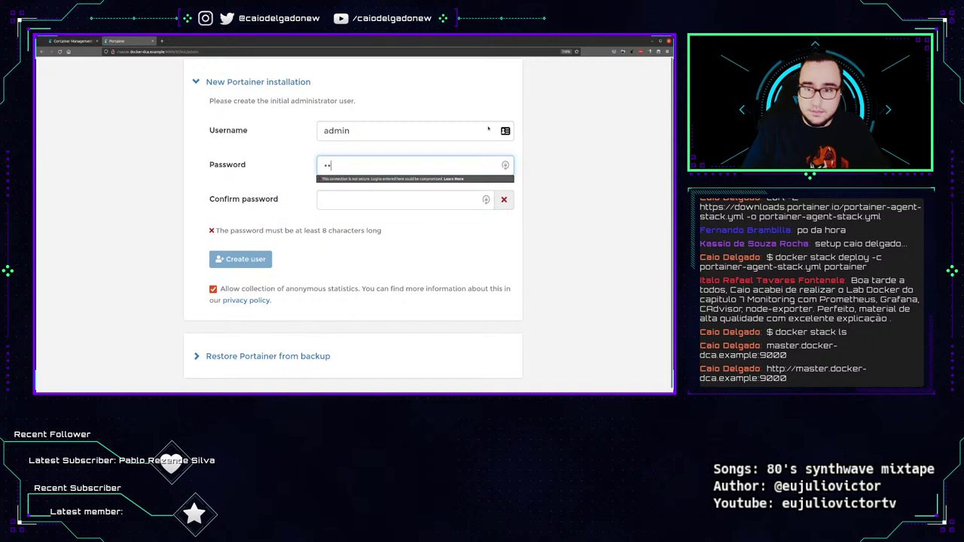
type("•••••••••••••••")
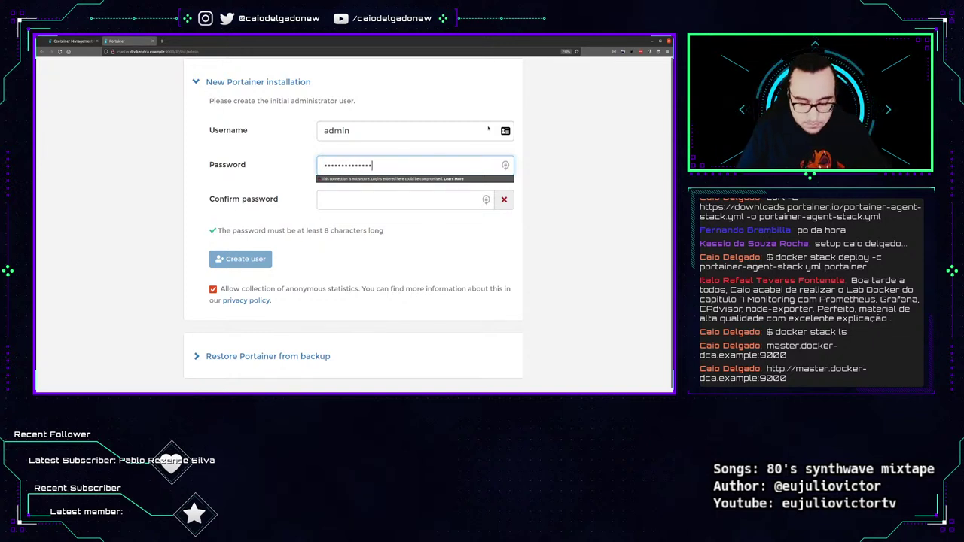
key("Tab")
type("•••••••••••••••••")
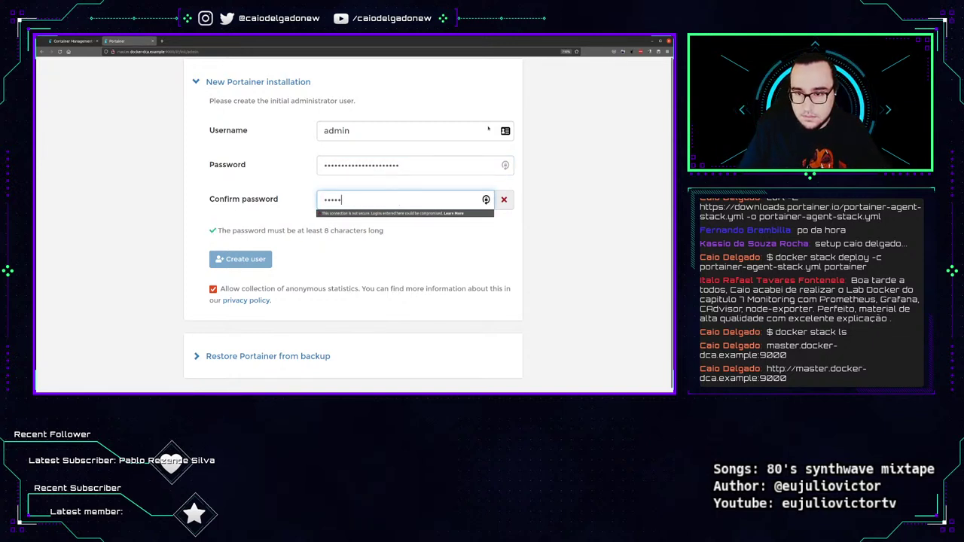
type("•••••")
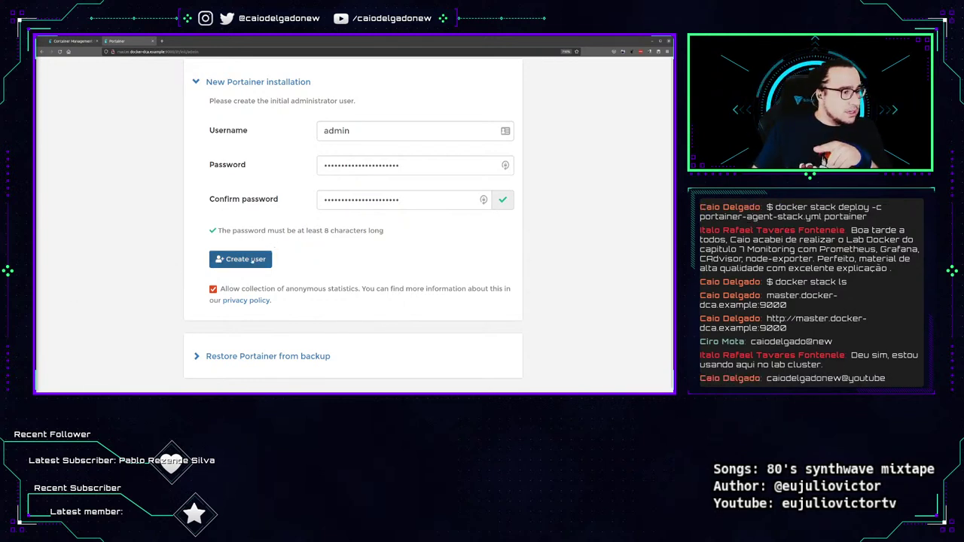
left_click(251, 260)
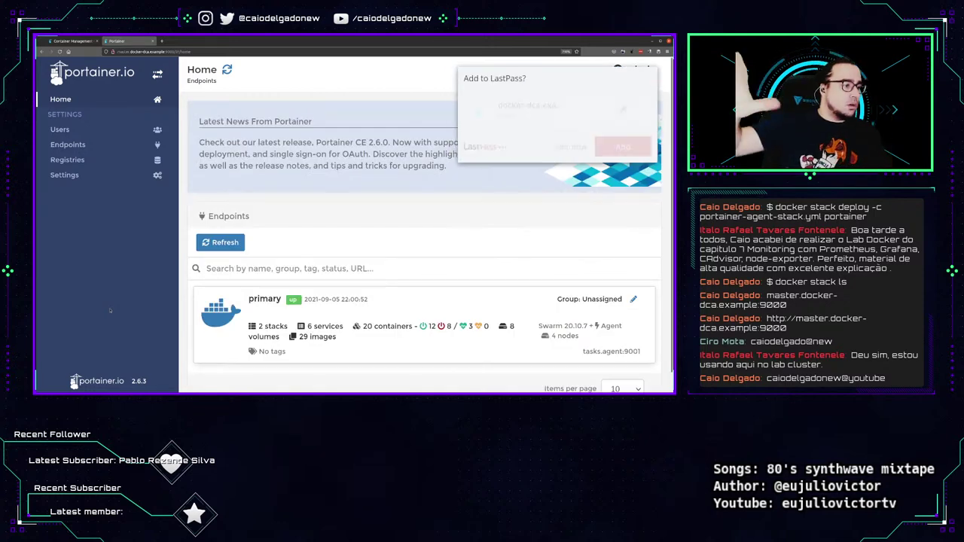
Decline saving the login to LastPass and dismiss the Latest News panel.
left_click(572, 146)
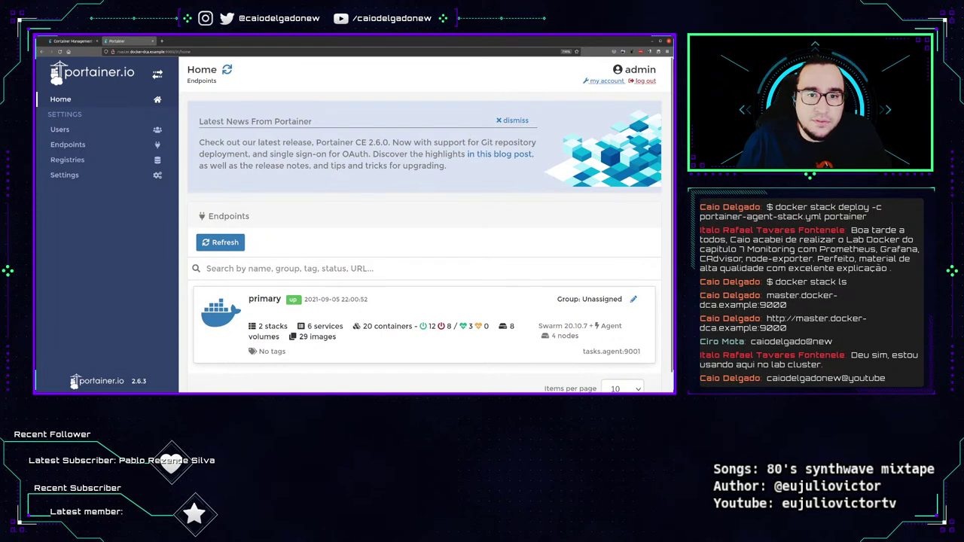
left_click_drag(199, 142, 446, 167)
left_click_drag(258, 143, 220, 142)
left_click(220, 142)
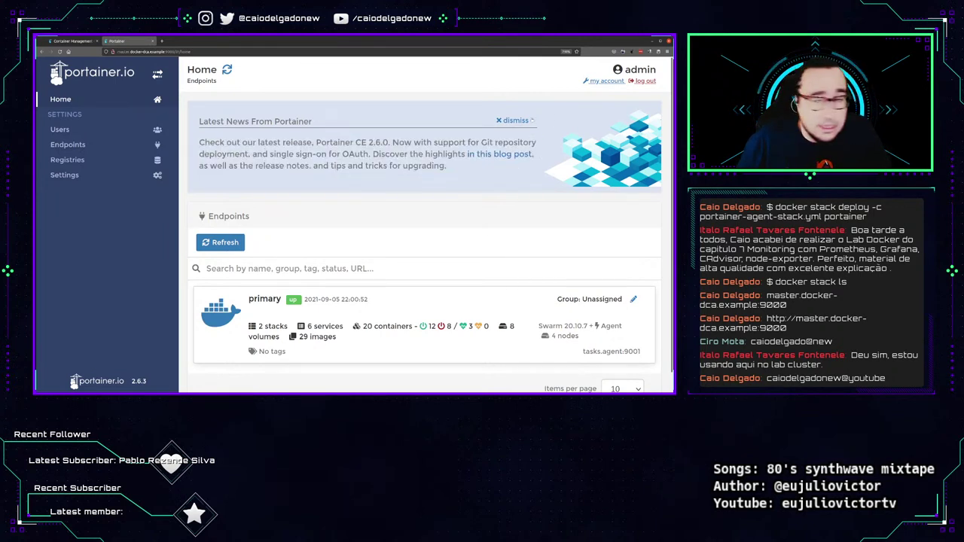
left_click(513, 121)
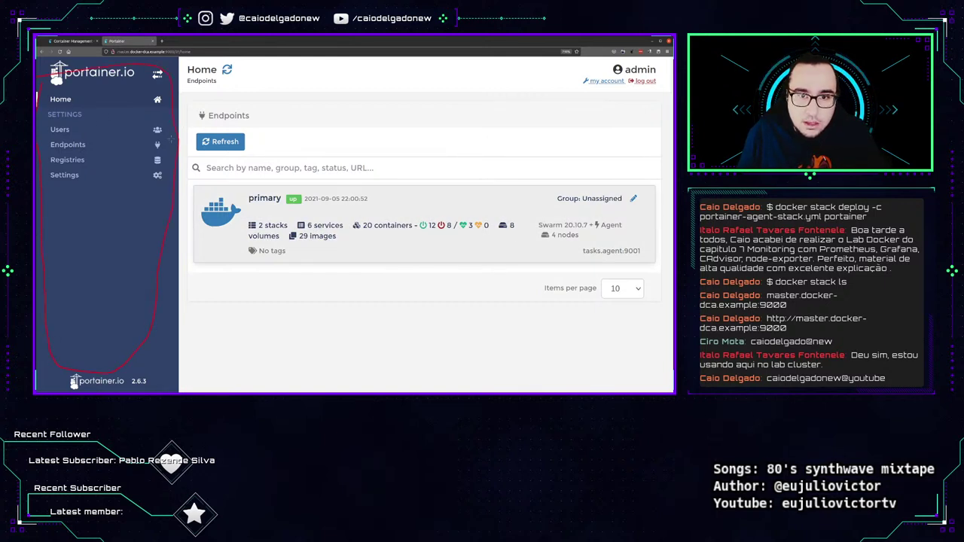
Draw on-screen arrows pointing at Endpoints and Home, then open the primary endpoint.
mouse_move(205, 98)
left_mouse_down()
mouse_move(253, 93)
mouse_move(212, 105)
mouse_move(247, 104)
mouse_move(253, 91)
mouse_move(220, 96)
mouse_move(226, 106)
mouse_move(218, 92)
mouse_move(241, 96)
mouse_move(218, 106)
left_mouse_up()
key("Escape")
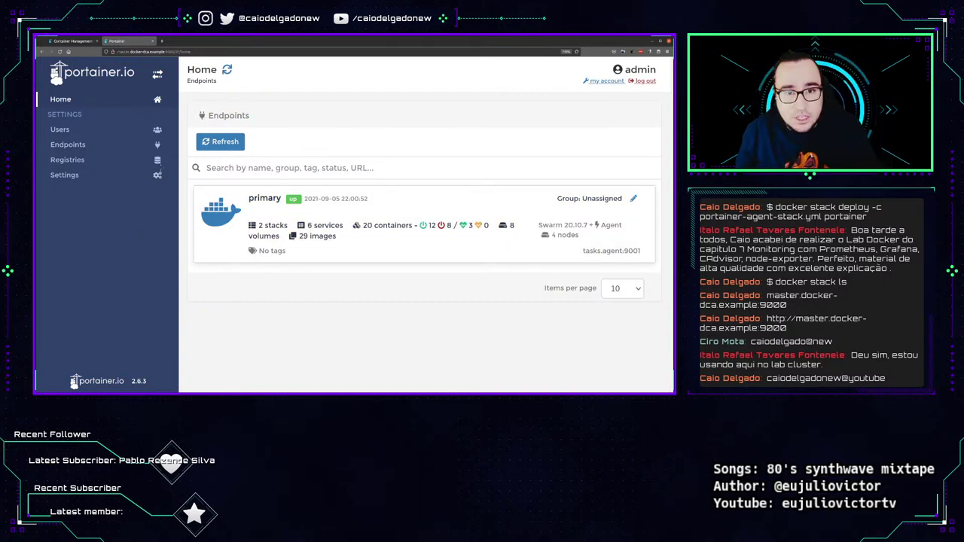
left_click_drag(263, 74, 181, 115)
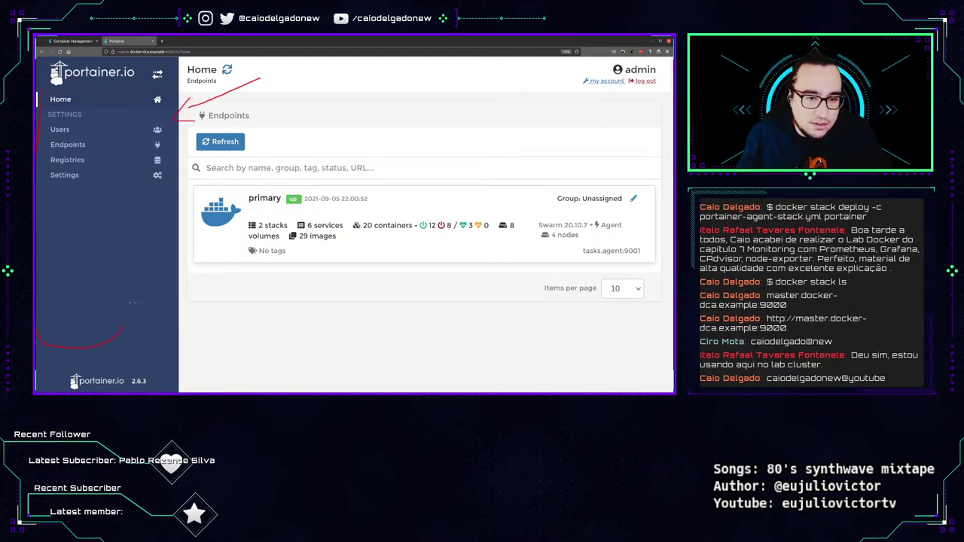
mouse_move(145, 211)
left_mouse_down()
mouse_move(189, 119)
mouse_move(126, 90)
left_mouse_up()
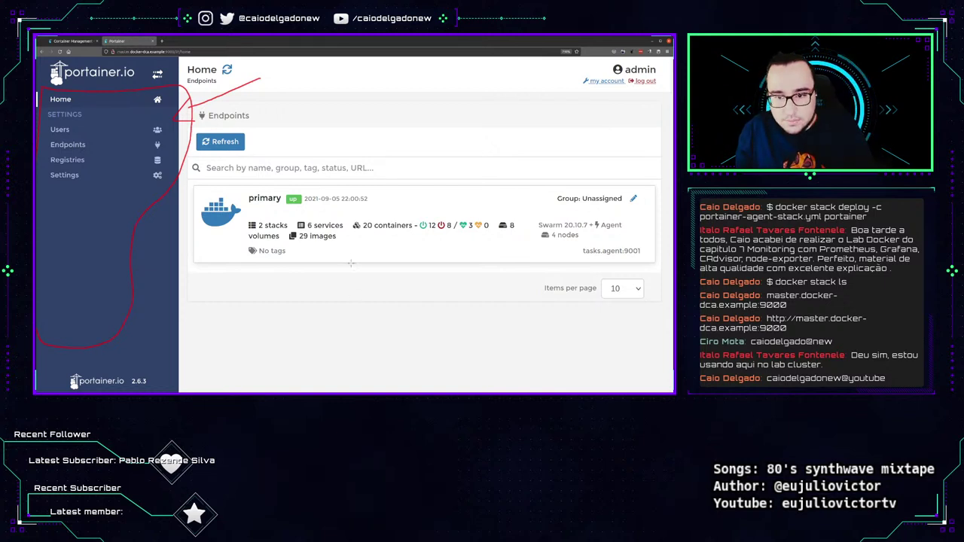
left_click(287, 214)
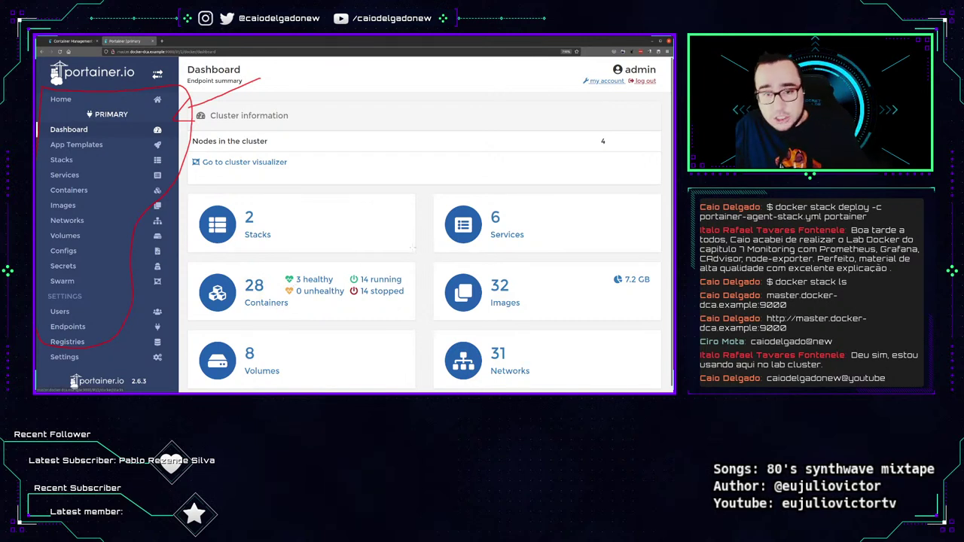
Clear the annotations, scroll through the primary endpoint dashboard, and open App Templates.
key("Escape")
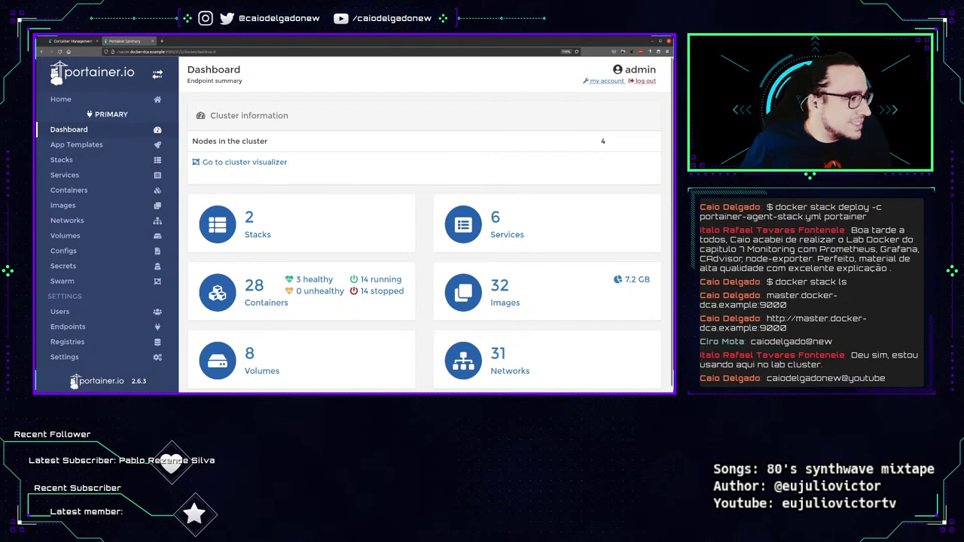
scroll(354, 332, "down", 1)
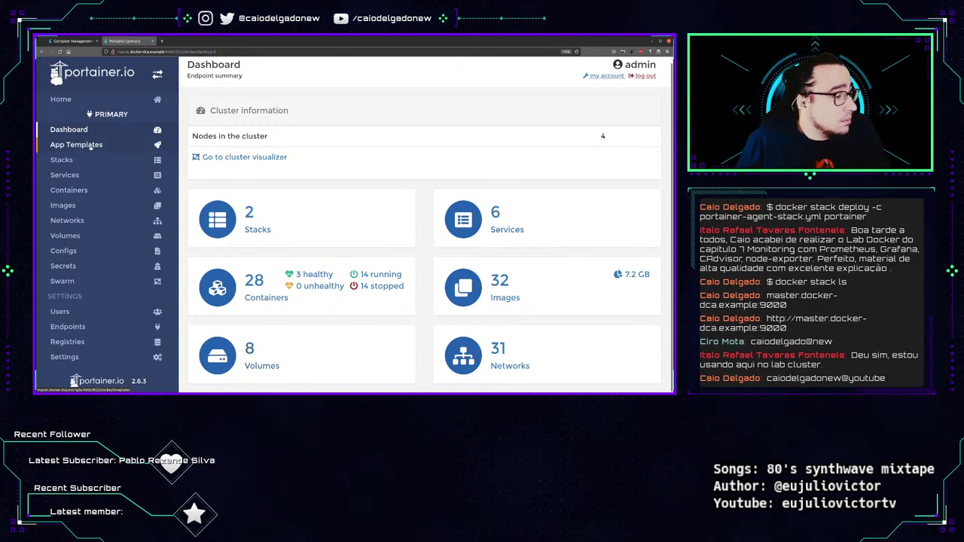
left_click(90, 147)
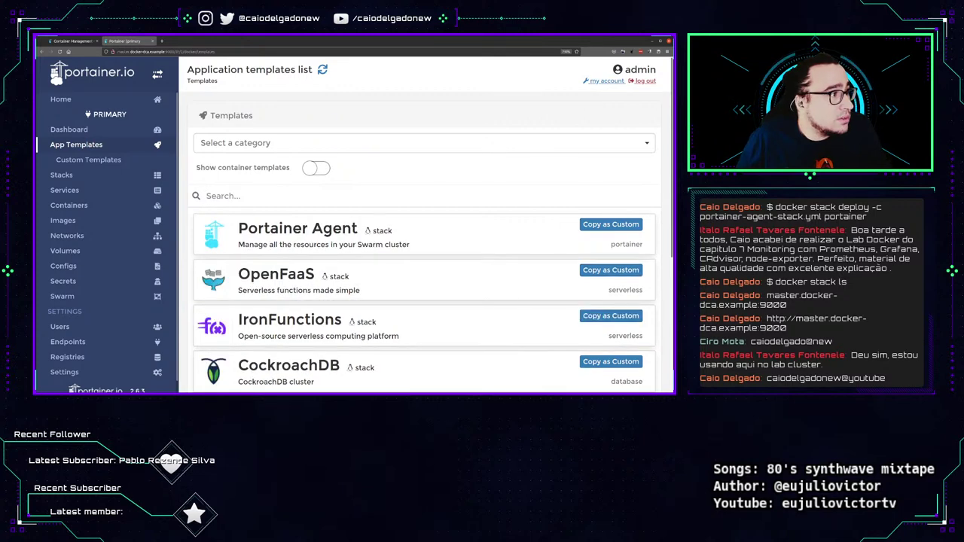
Scroll the App Templates list to Wordpress and open its stack configuration form.
scroll(354, 232, "down", 3)
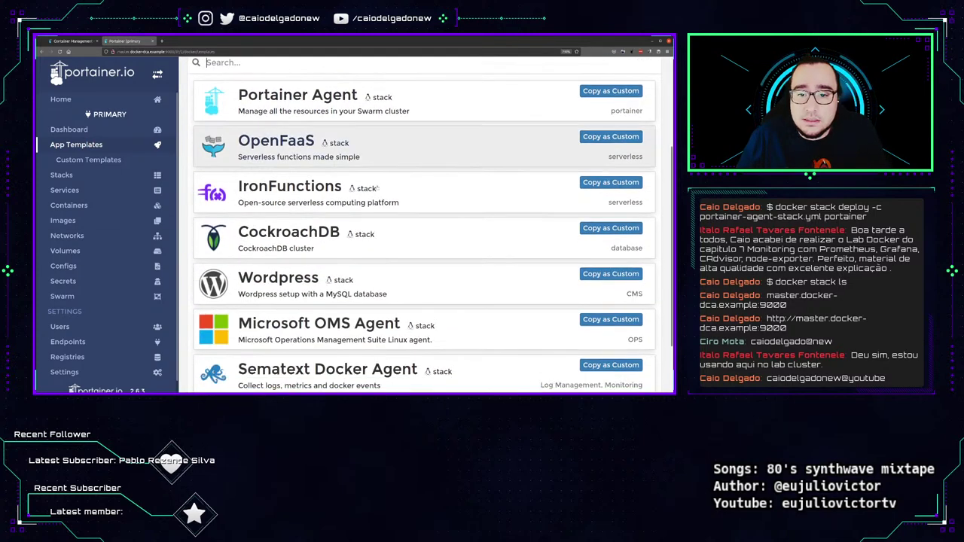
scroll(361, 231, "up", 3)
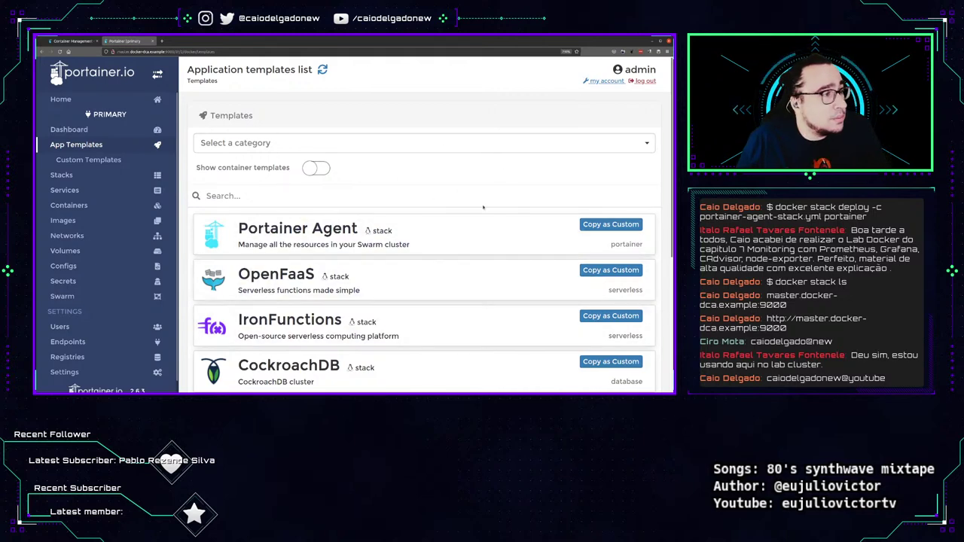
scroll(483, 206, "down", 5)
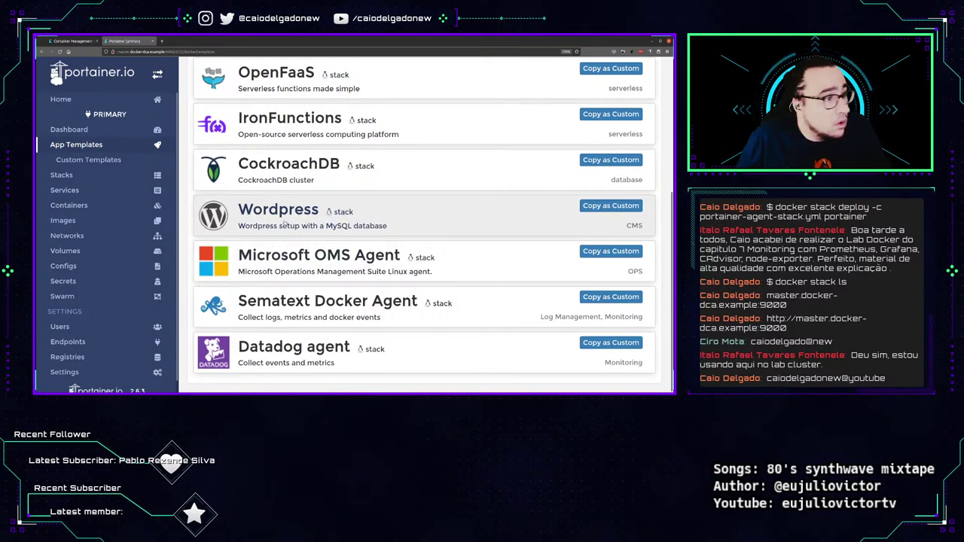
left_click(284, 224)
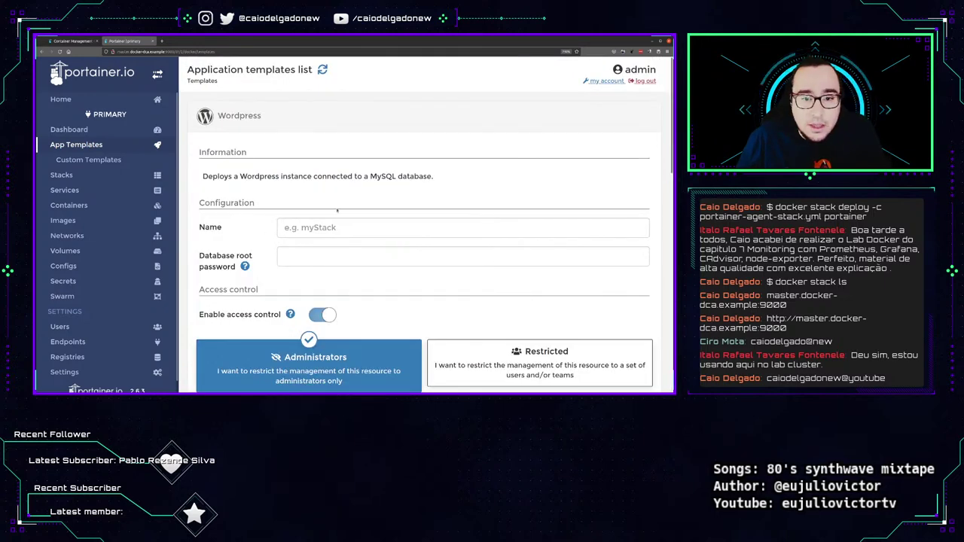
Name the stack Wordpress, enter the database root password, and deploy it.
left_click(352, 227)
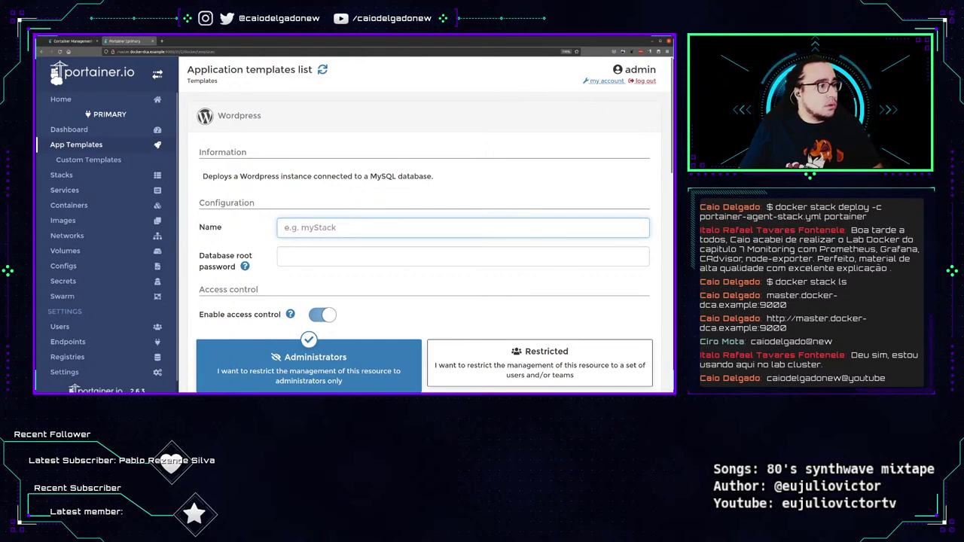
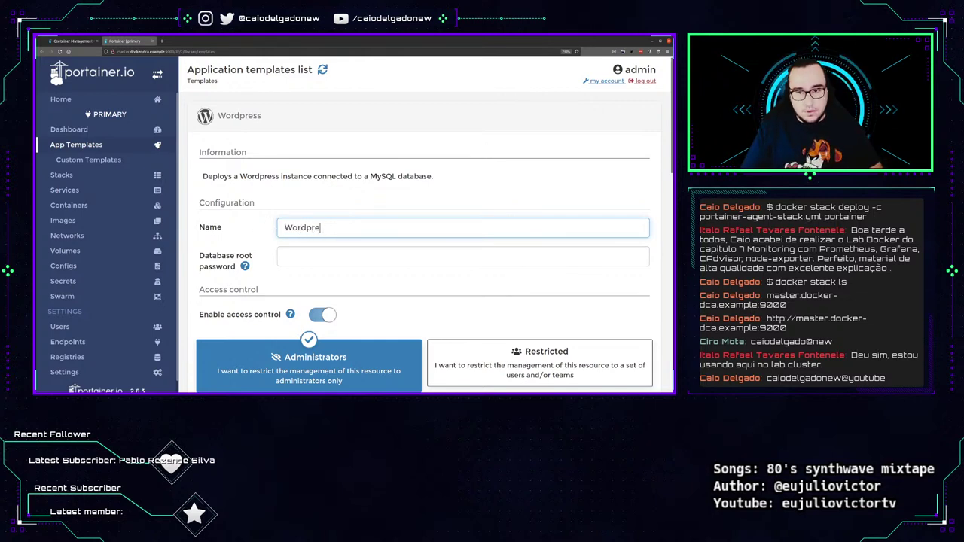
key("Tab")
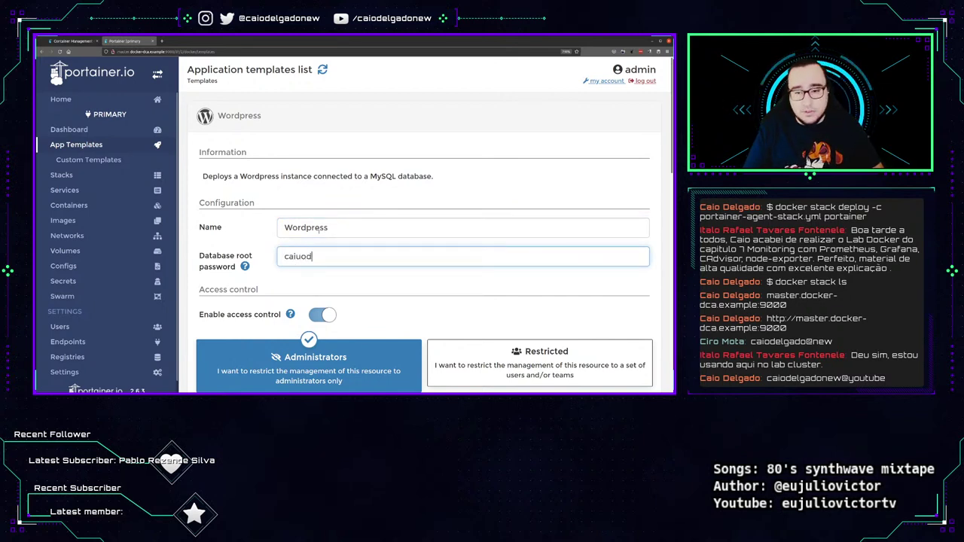
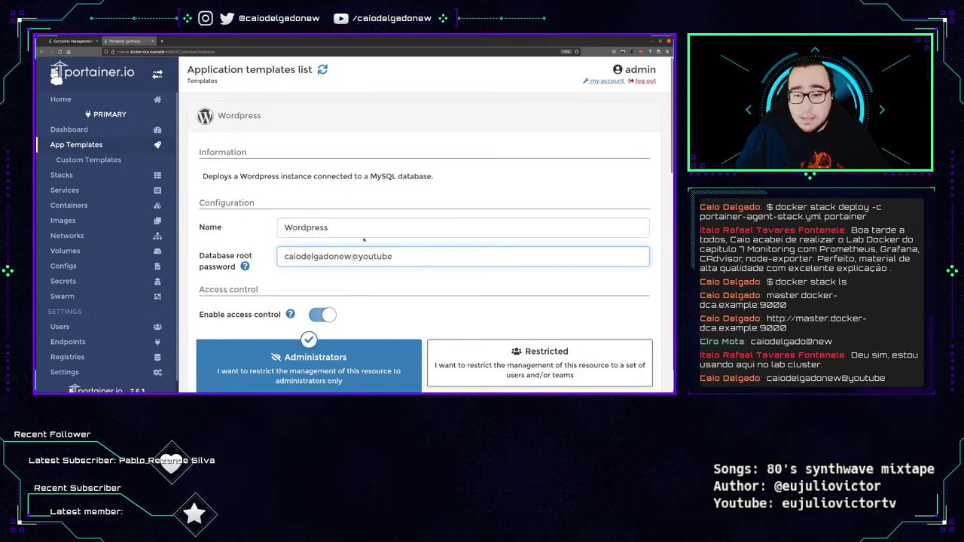
scroll(364, 240, "down", 3)
left_click(252, 235)
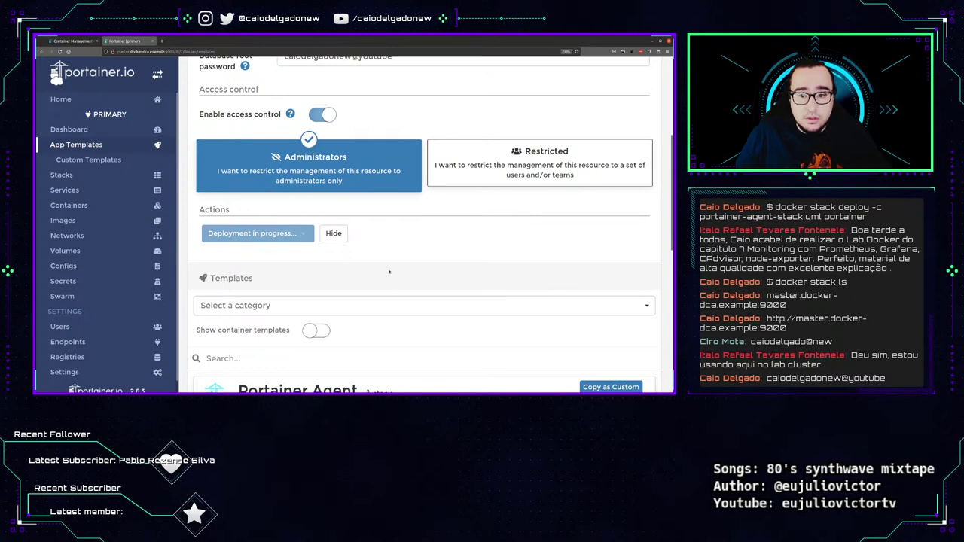
key("ctrl+minus")
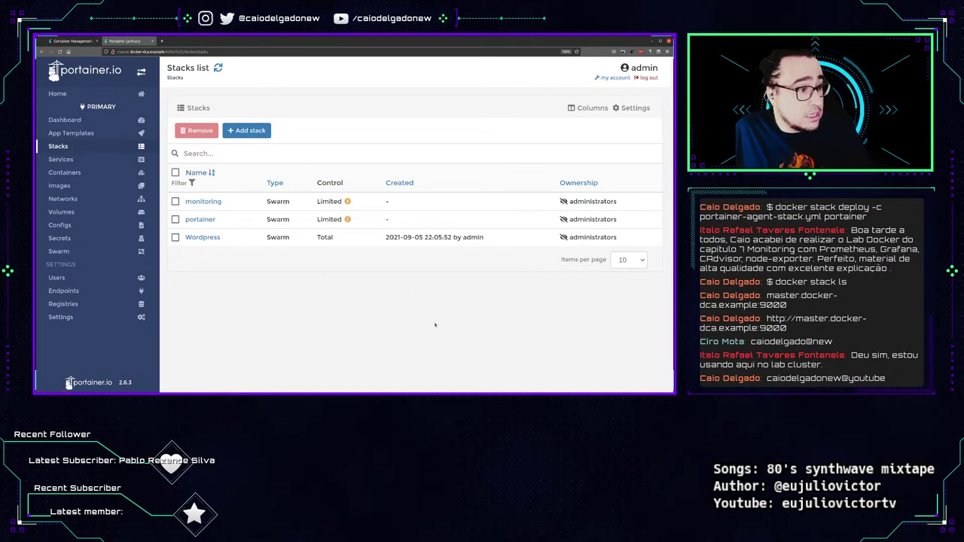
left_click_drag(181, 113, 260, 77)
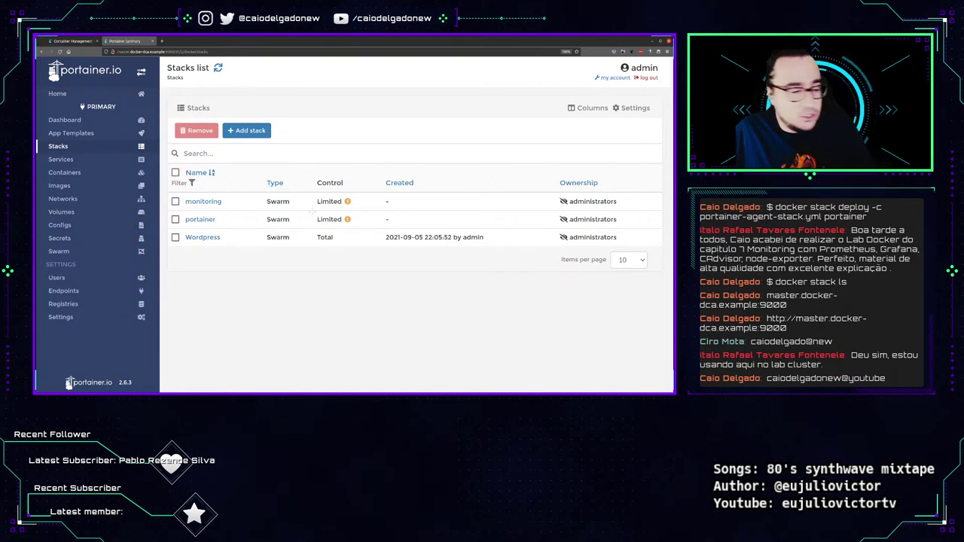
mouse_move(315, 188)
left_mouse_down()
mouse_move(343, 187)
mouse_move(313, 220)
mouse_move(351, 225)
mouse_move(336, 190)
mouse_move(319, 192)
left_mouse_up()
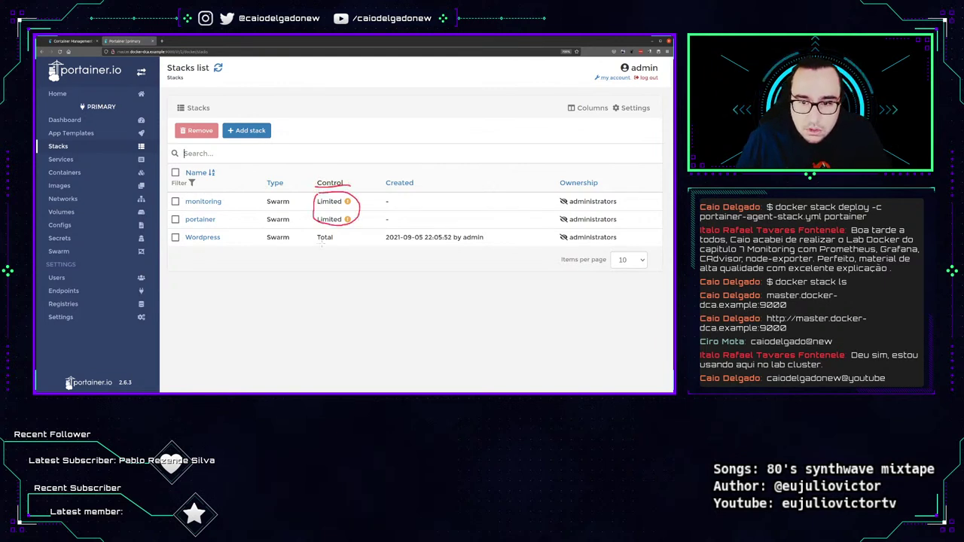
left_click_drag(316, 244, 333, 244)
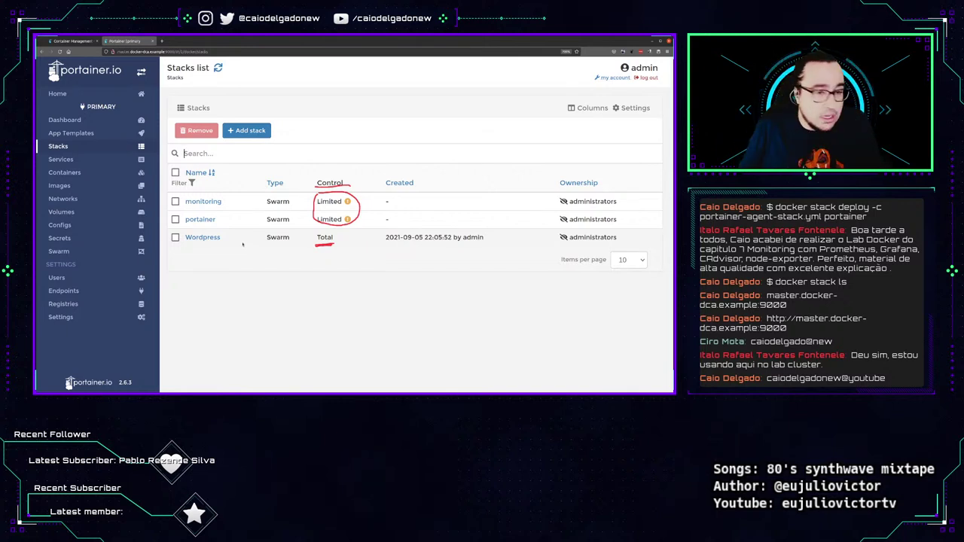
mouse_move(347, 202)
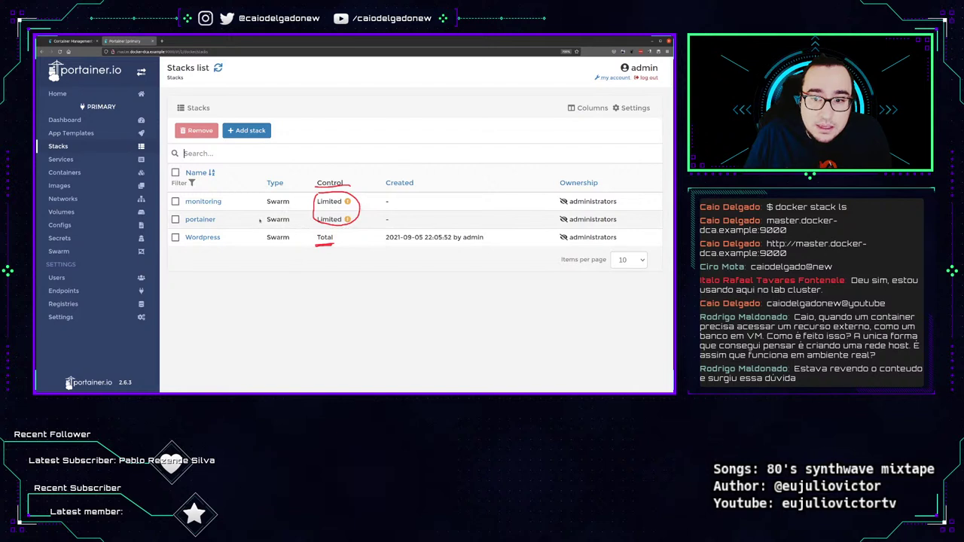
mouse_move(347, 219)
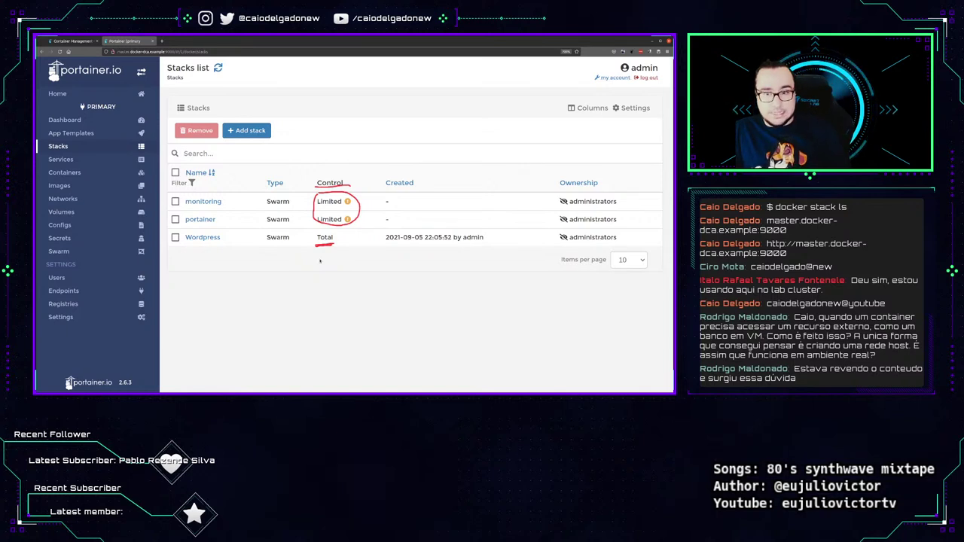
triple_click(404, 244)
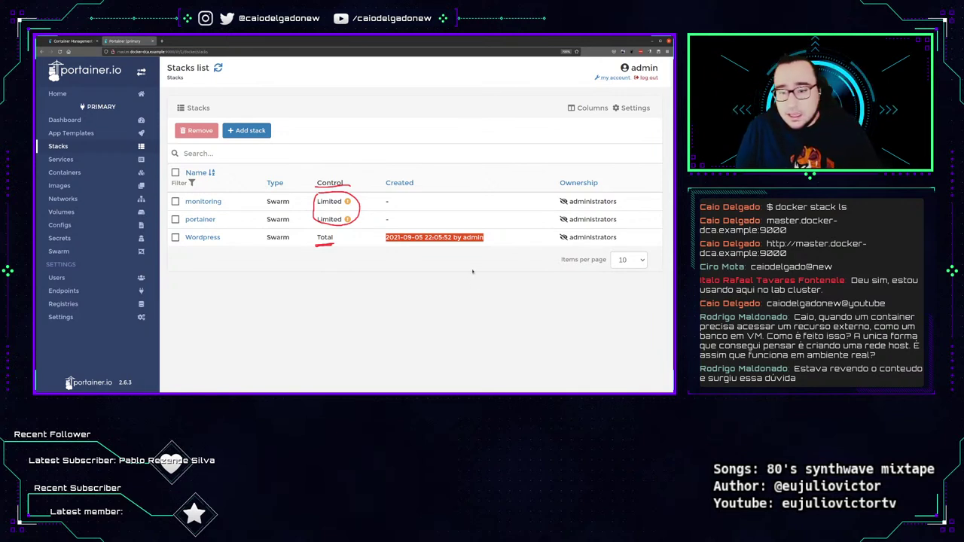
Open the Wordpress stack and expand Wordpress_db and Wordpress_wordpress to show their running tasks.
left_click(203, 237)
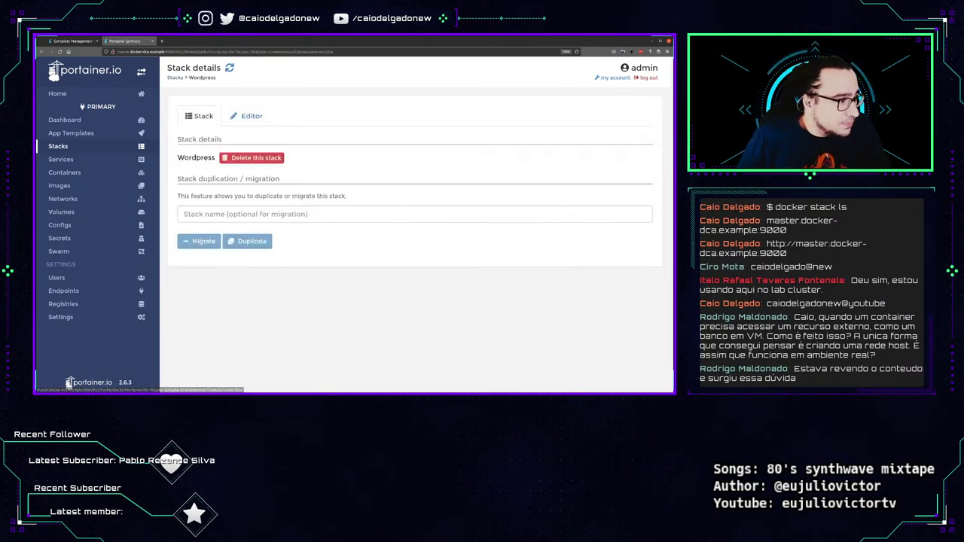
scroll(241, 316, "down", 5)
scroll(335, 212, "up", 3)
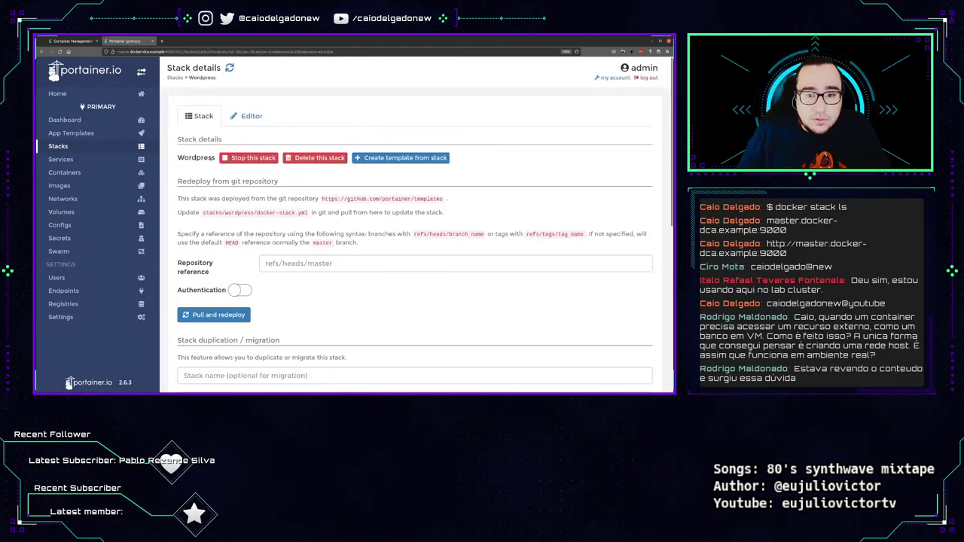
scroll(385, 226, "down", 7)
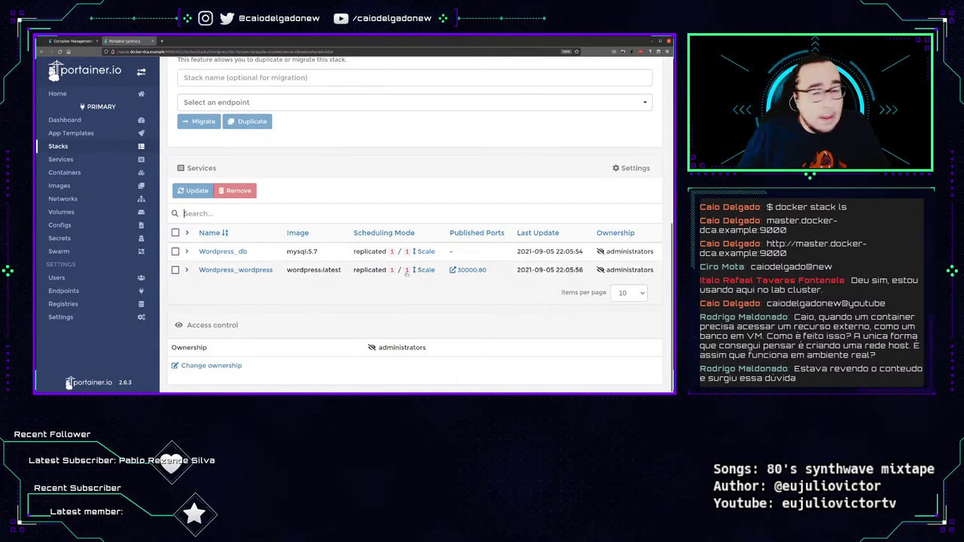
left_click(186, 252)
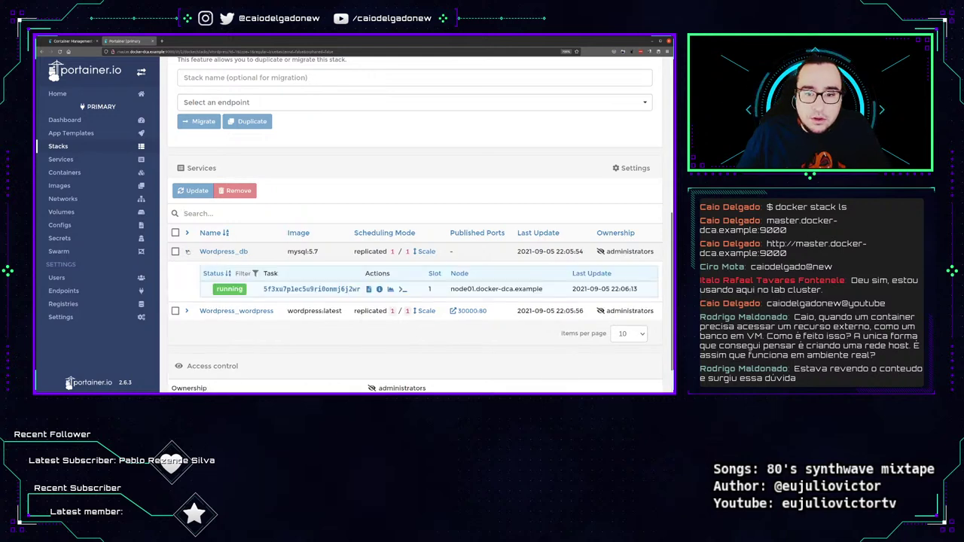
left_click(187, 315)
scroll(371, 273, "down", 1)
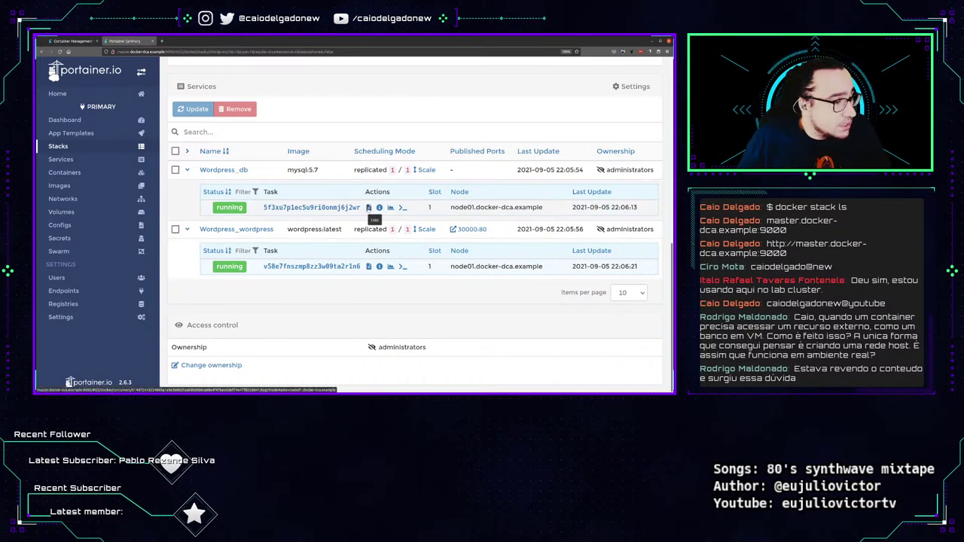
left_click(369, 208)
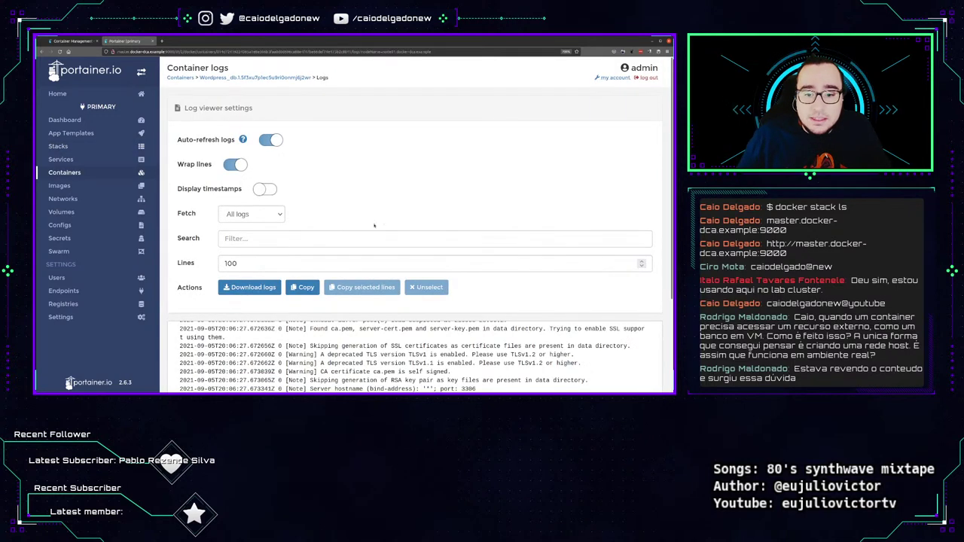
scroll(375, 225, "down", 3)
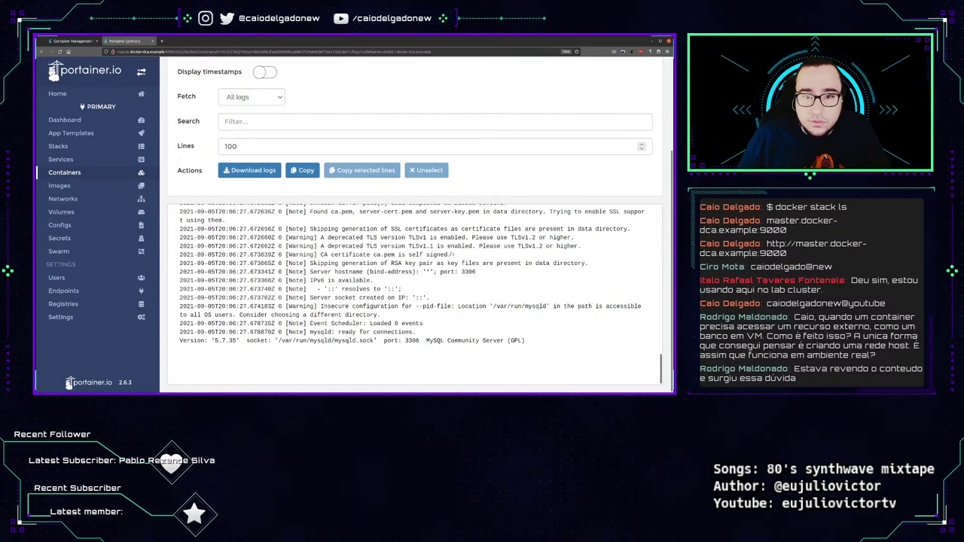
key("alt+Left")
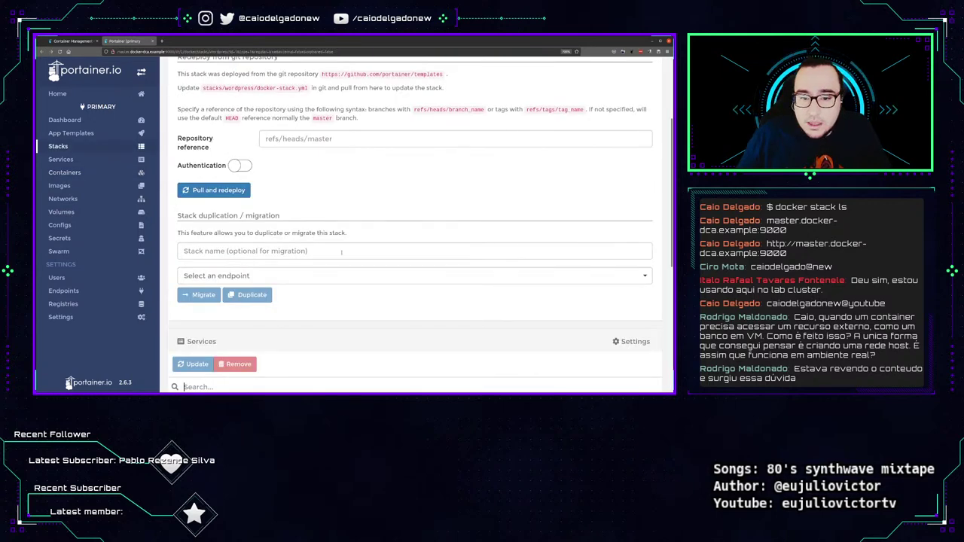
scroll(341, 253, "down", 6)
left_click(380, 209)
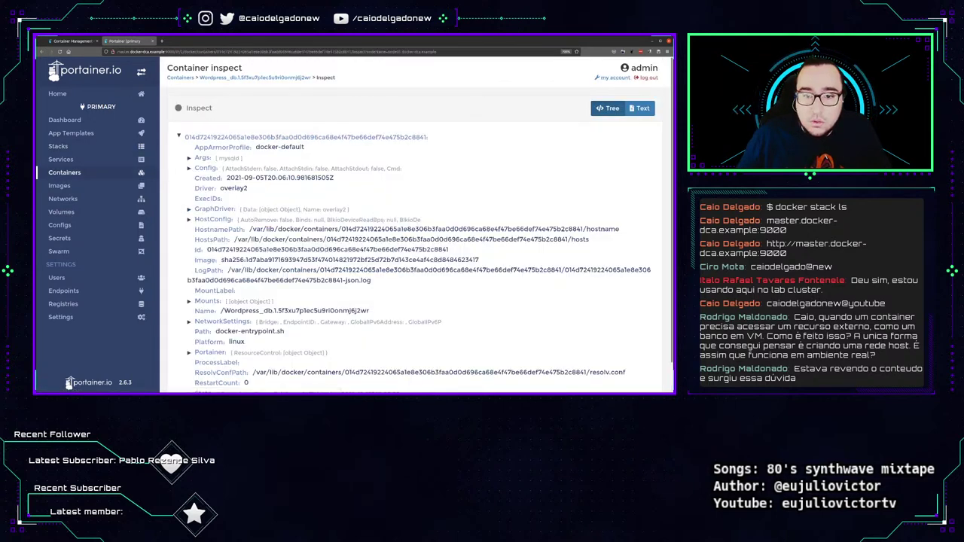
scroll(237, 221, "down", 1)
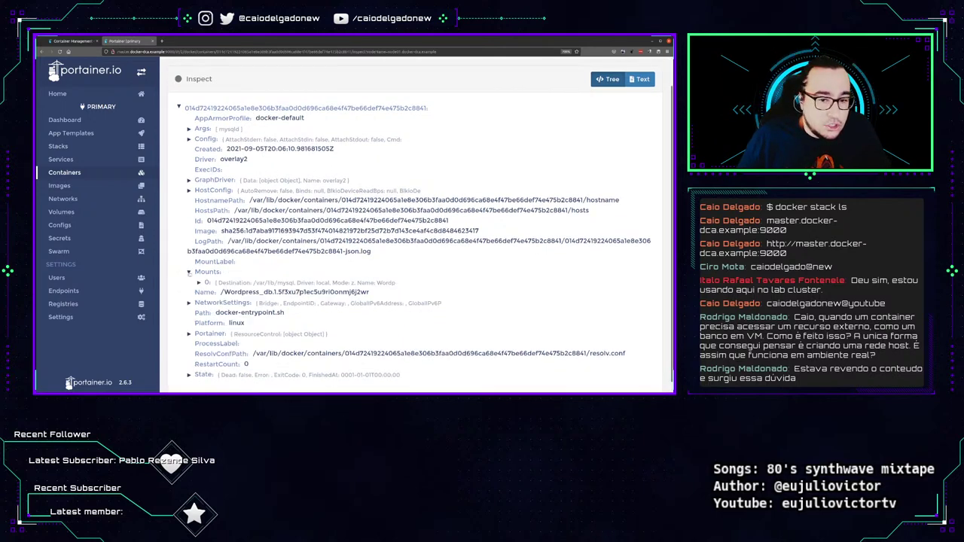
left_click(41, 51)
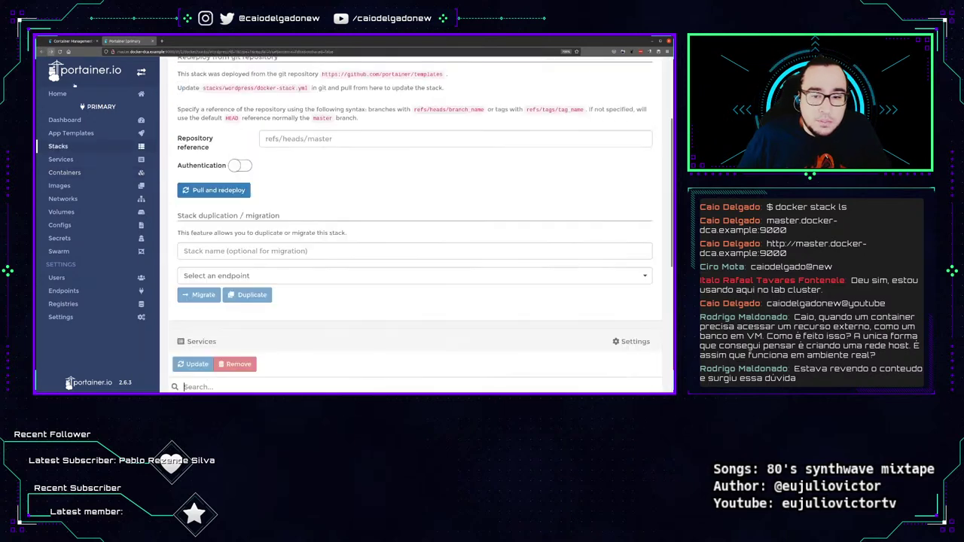
scroll(407, 282, "down", 5)
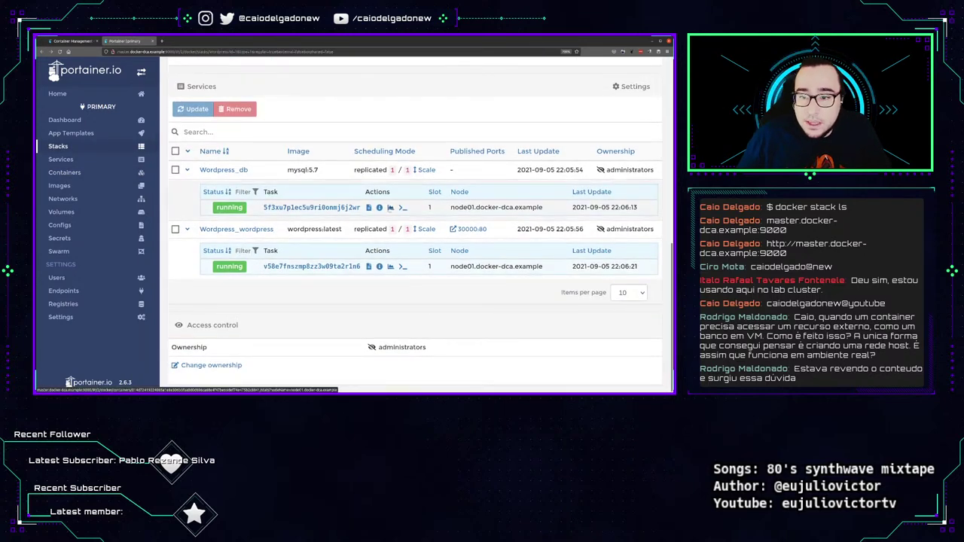
left_click(390, 207)
scroll(317, 144, "up", 3)
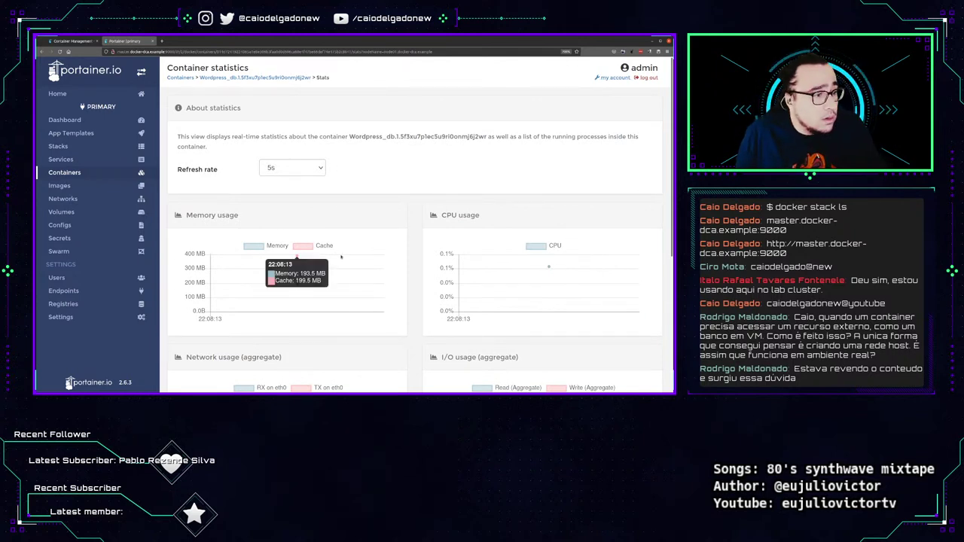
left_click(40, 51)
scroll(405, 227, "down", 10)
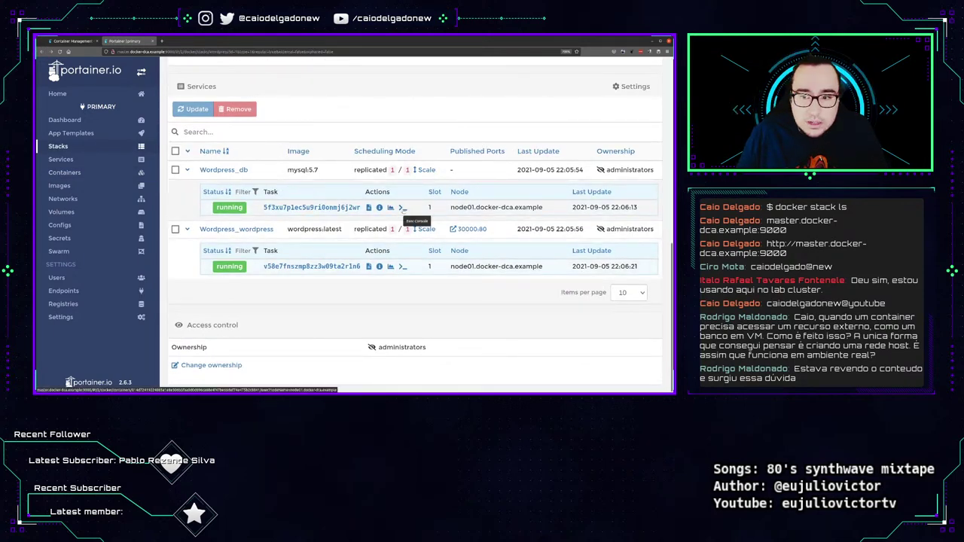
Connect to the Wordpress_db container with a /bin/bash console.
left_click(403, 208)
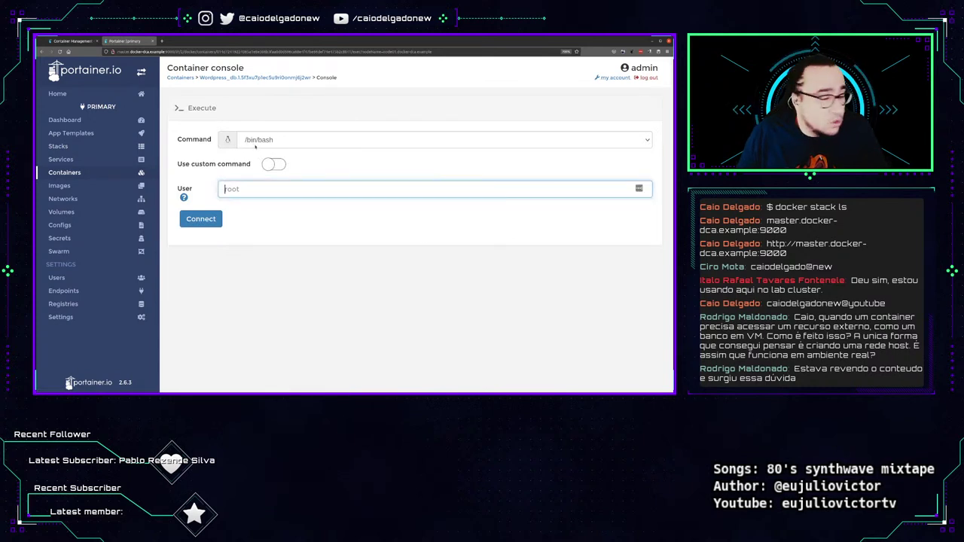
left_click(243, 144)
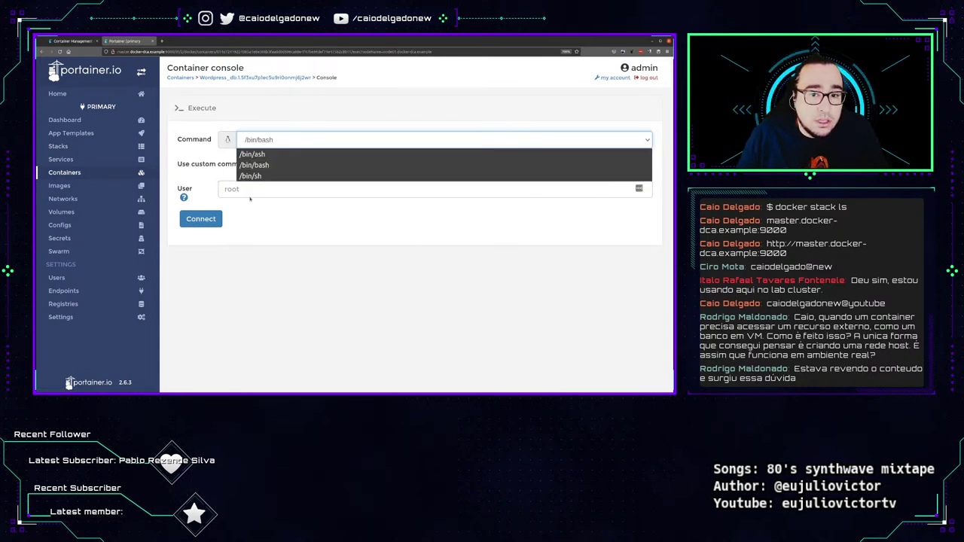
left_click(256, 165)
left_click(200, 219)
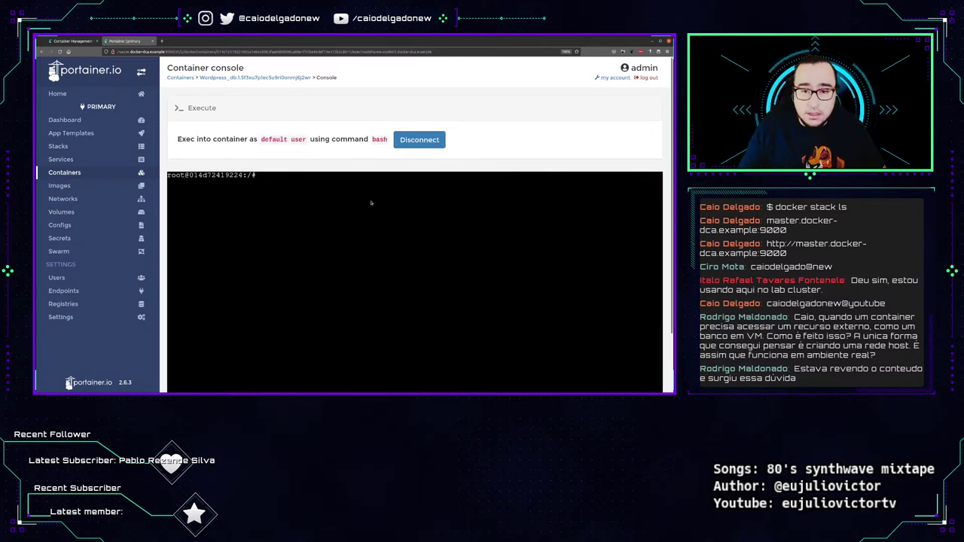
Run ss and list the contents of /var/run in the container shell.
type("ss")
key("Return")
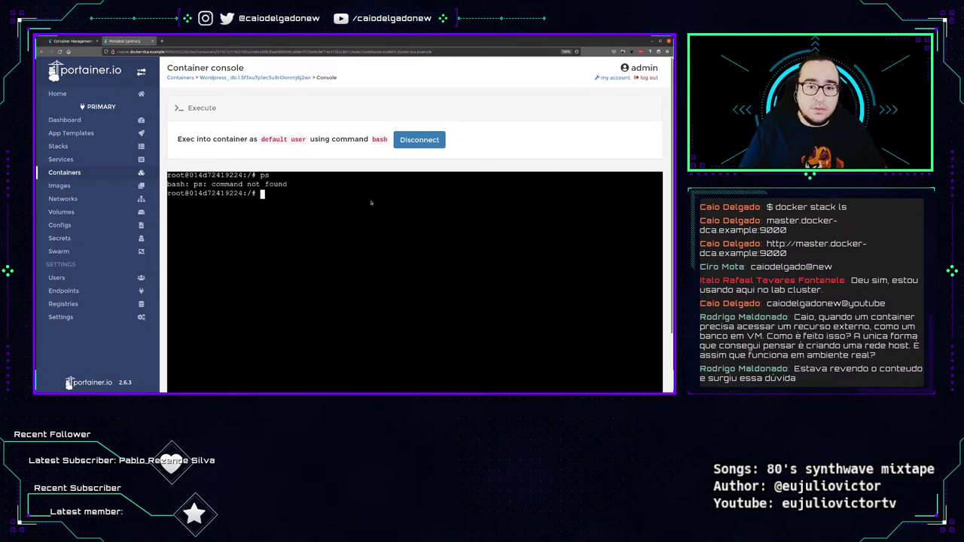
type("ss")
key("Return")
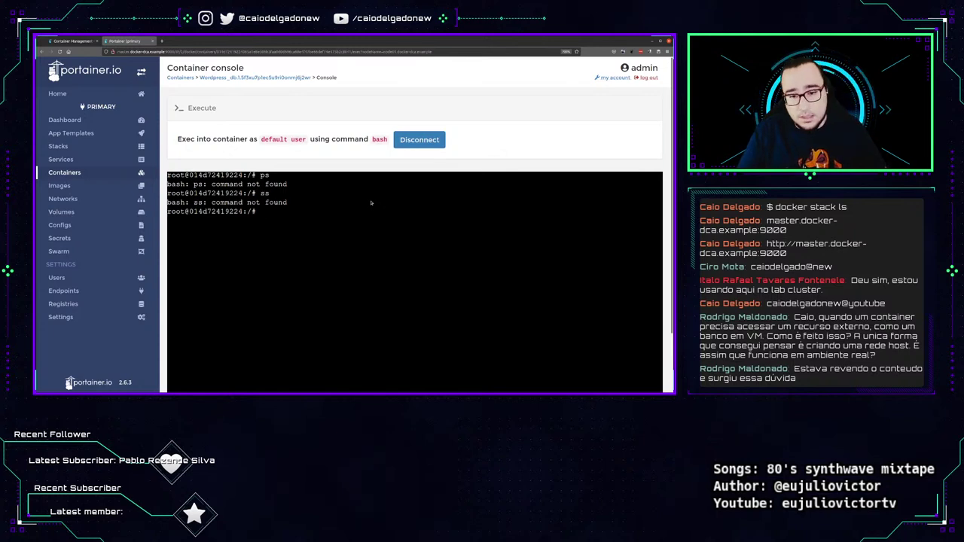
type("ip a")
key("BackSpace")
key("BackSpace")
key("BackSpace")
key("BackSpace")
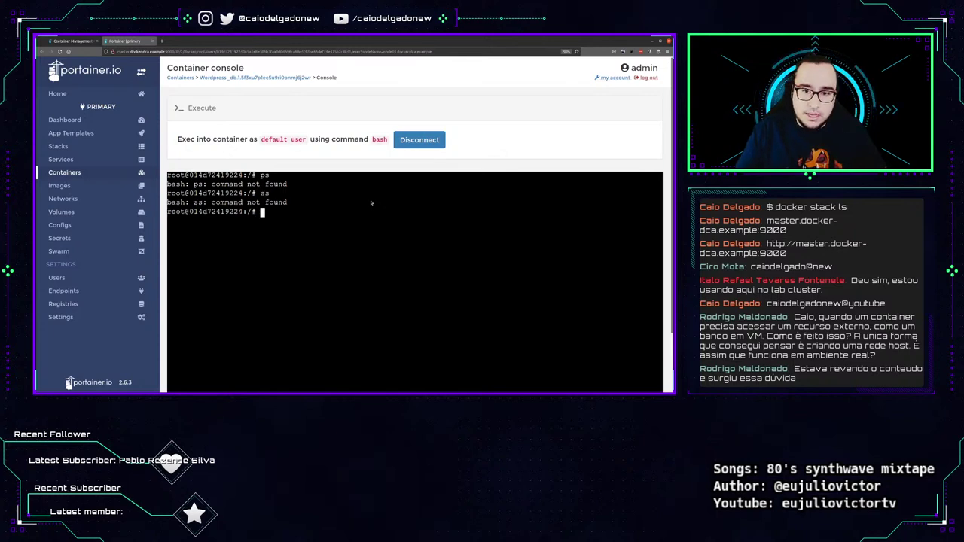
type("ls /var/run/")
key("Return")
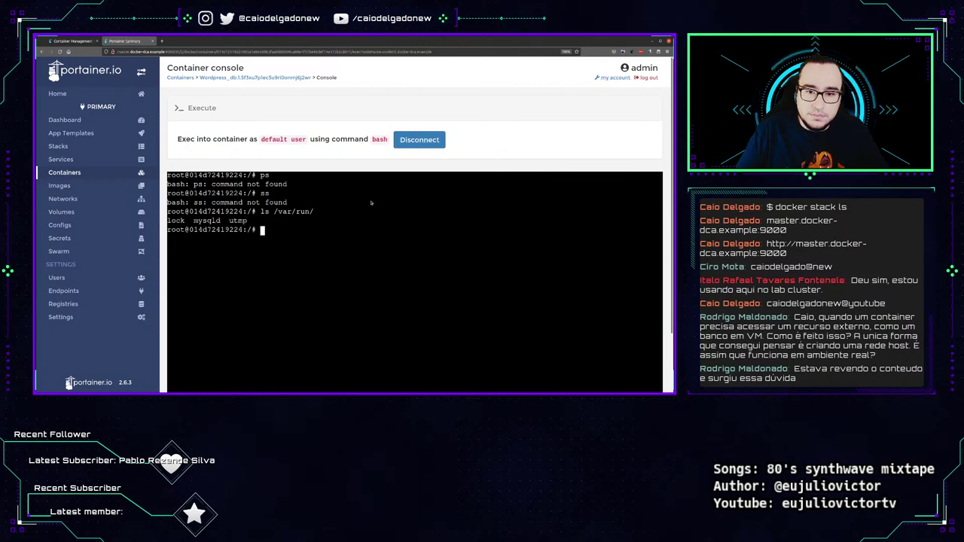
Rerun the listing as ls -l /var/run and pick out the mysqld entry.
key("Up")
key("Home")
key("Right")
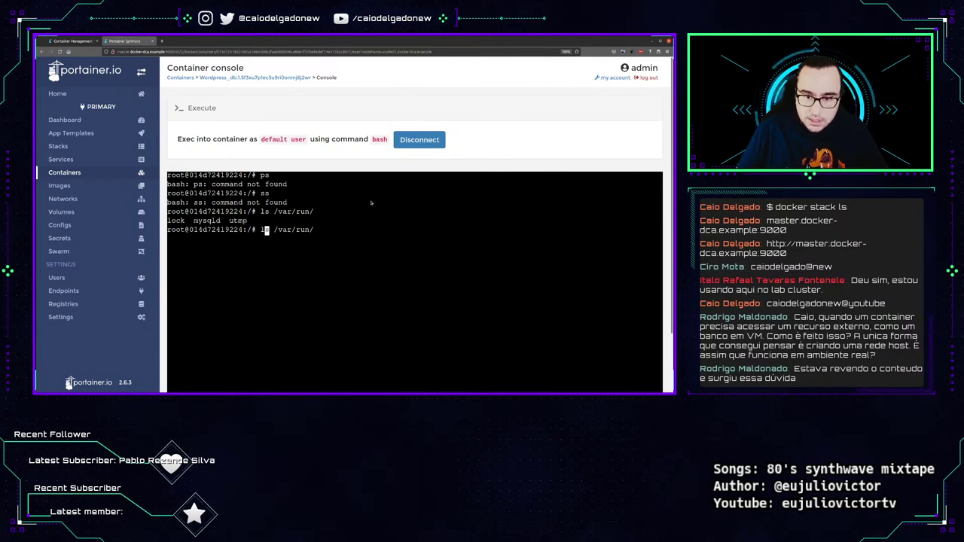
key("Right")
type("-l")
key("Return")
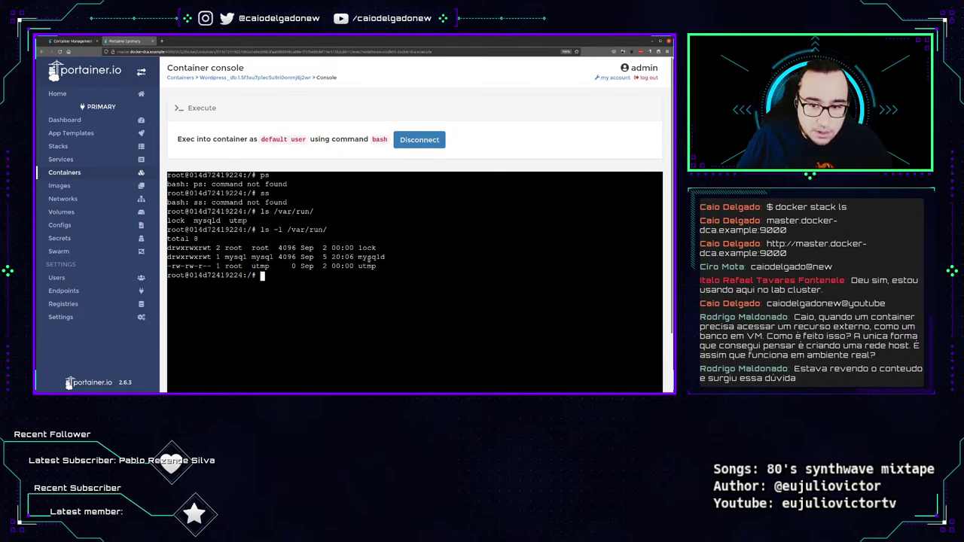
double_click(371, 257)
left_click(463, 245)
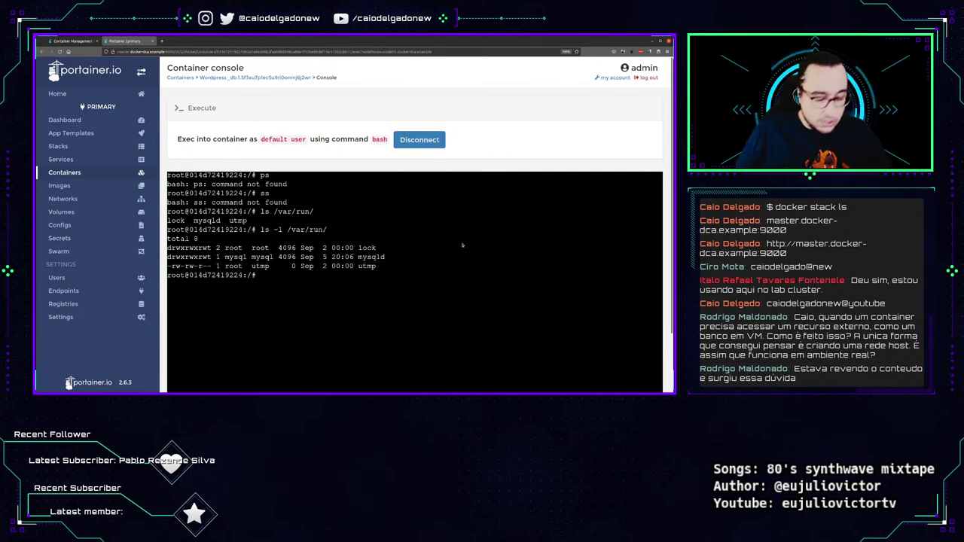
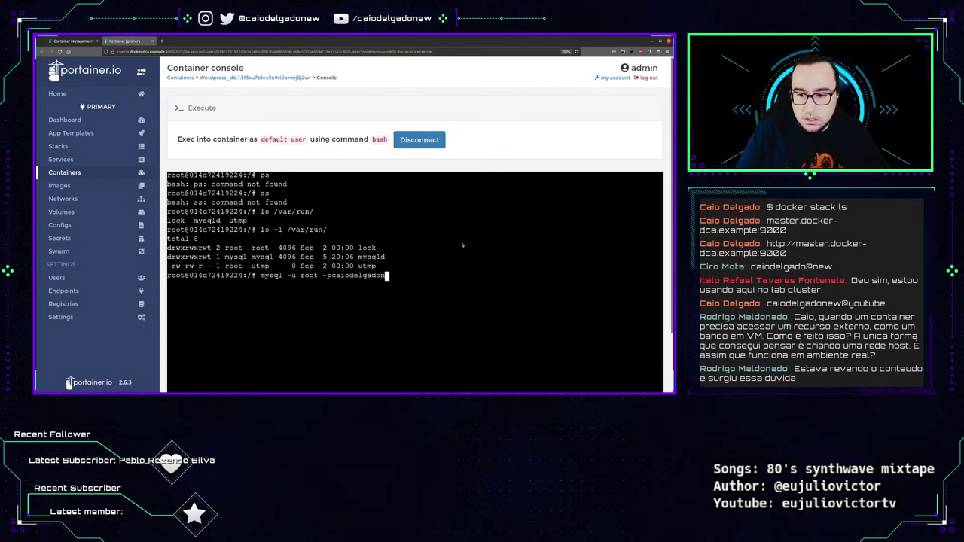
Log into MySQL as root, list the databases, and disconnect the console.
key("Return")
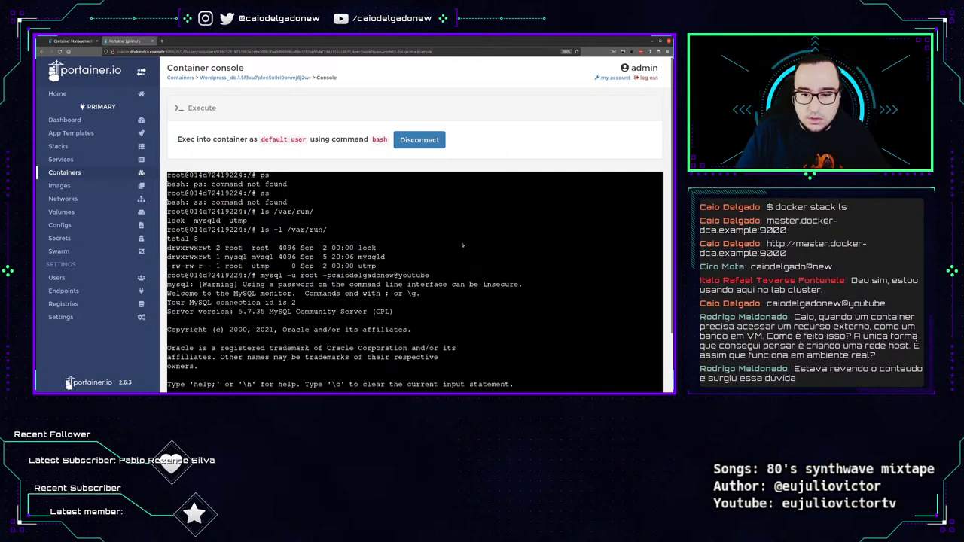
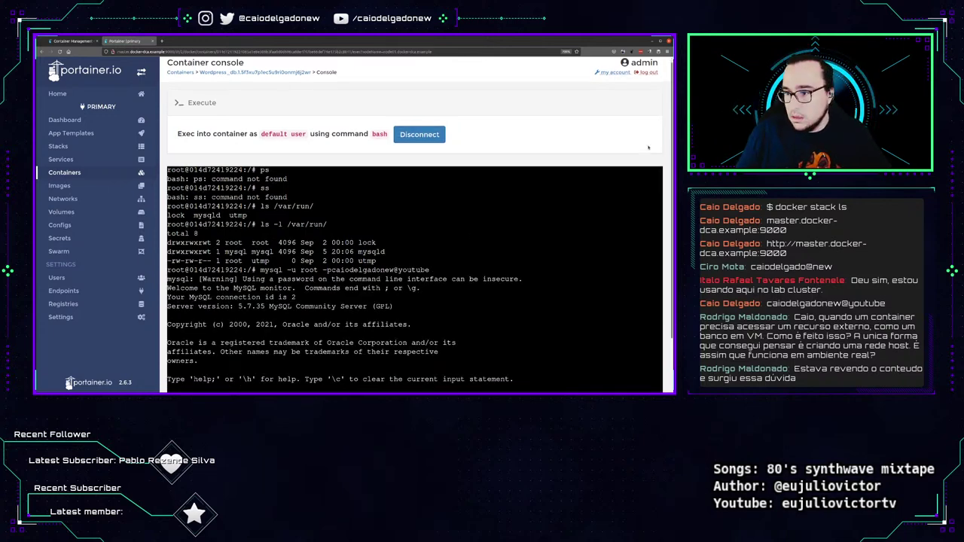
key("Return")
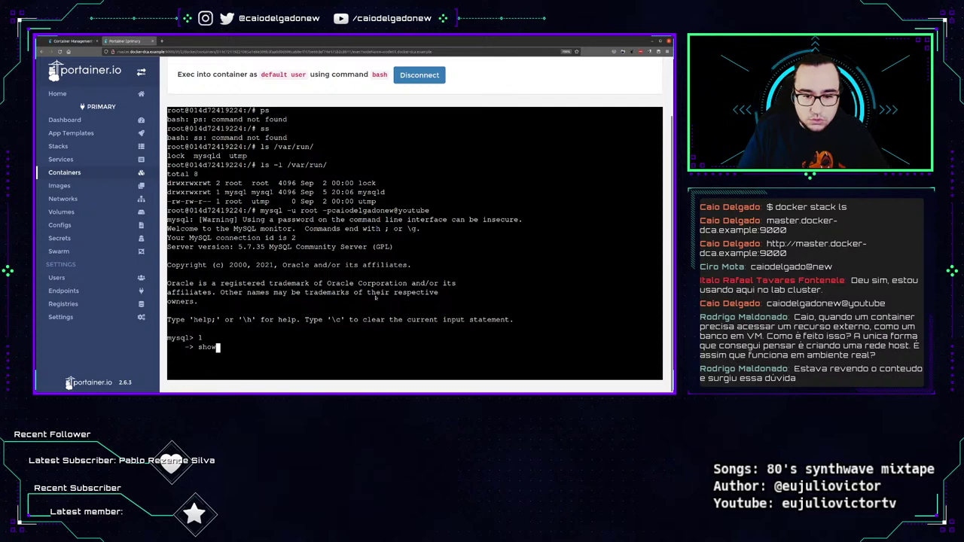
key("ctrl+c")
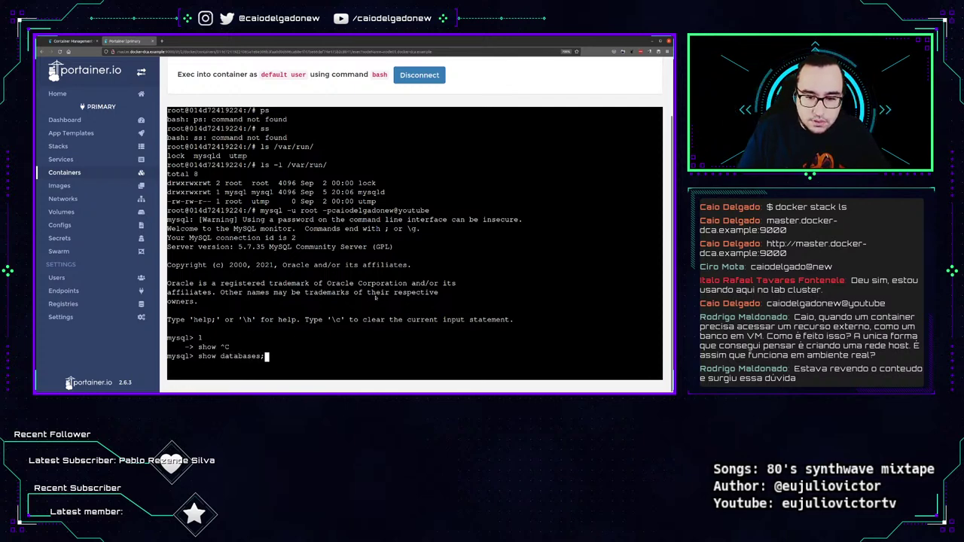
key("Return")
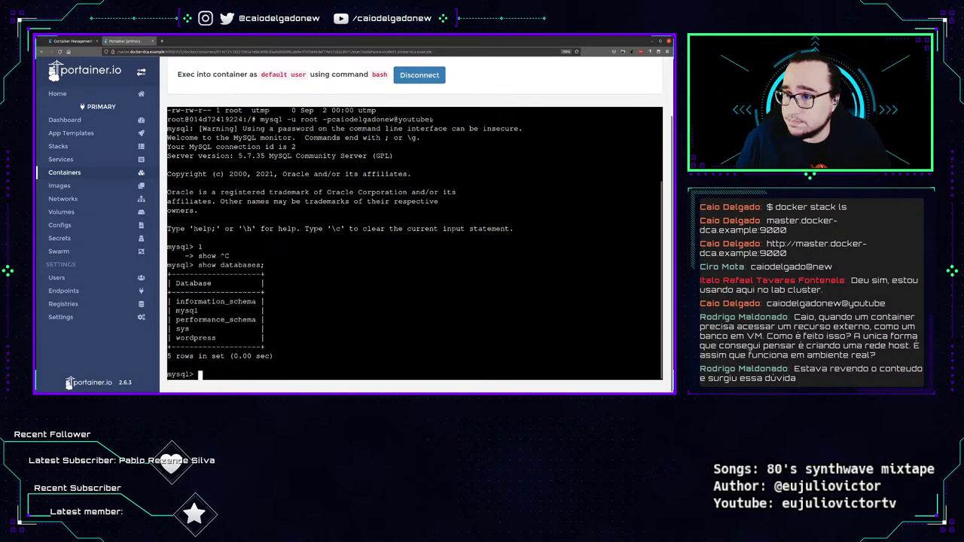
left_click(419, 76)
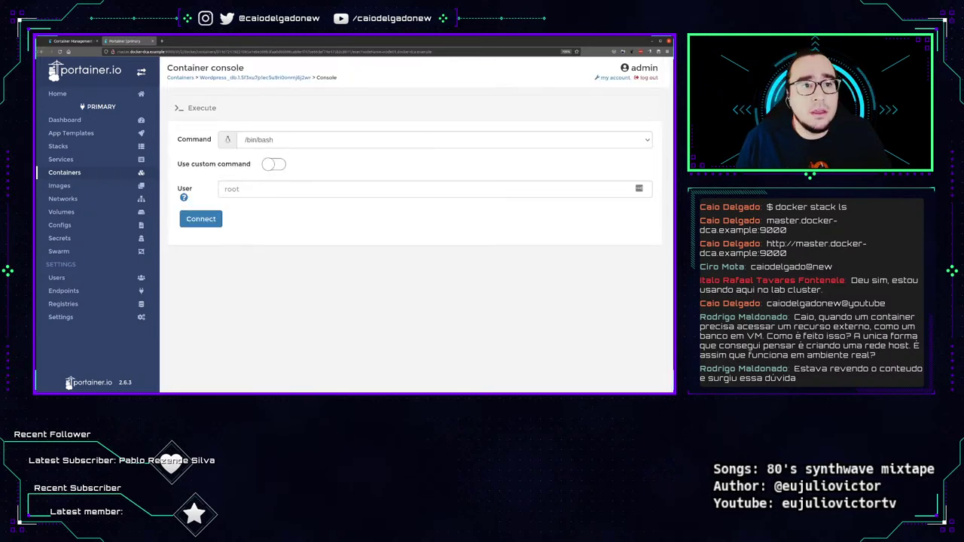
Return to the Wordpress stack details page and scroll down to its services.
right_click(41, 51)
left_click(63, 68)
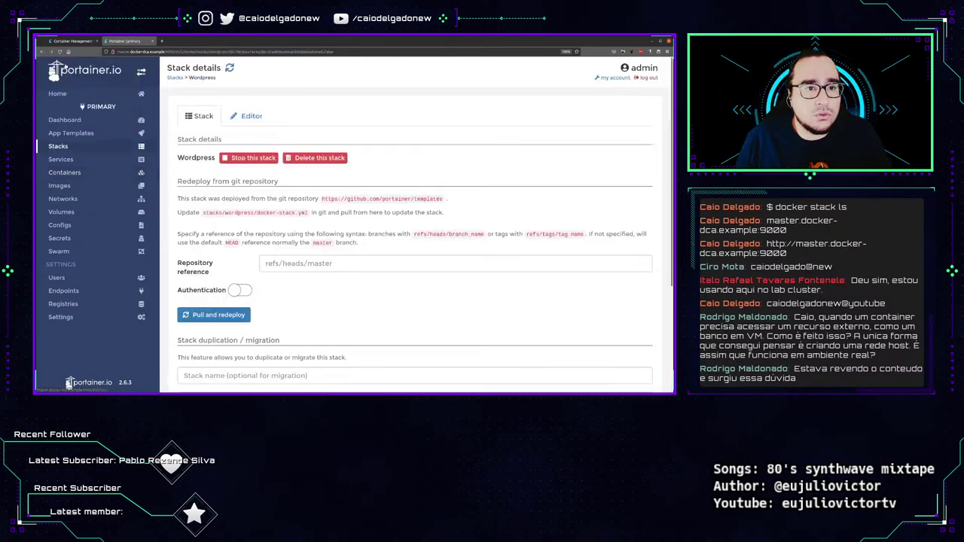
scroll(248, 291, "down", 5)
scroll(248, 291, "down", 3)
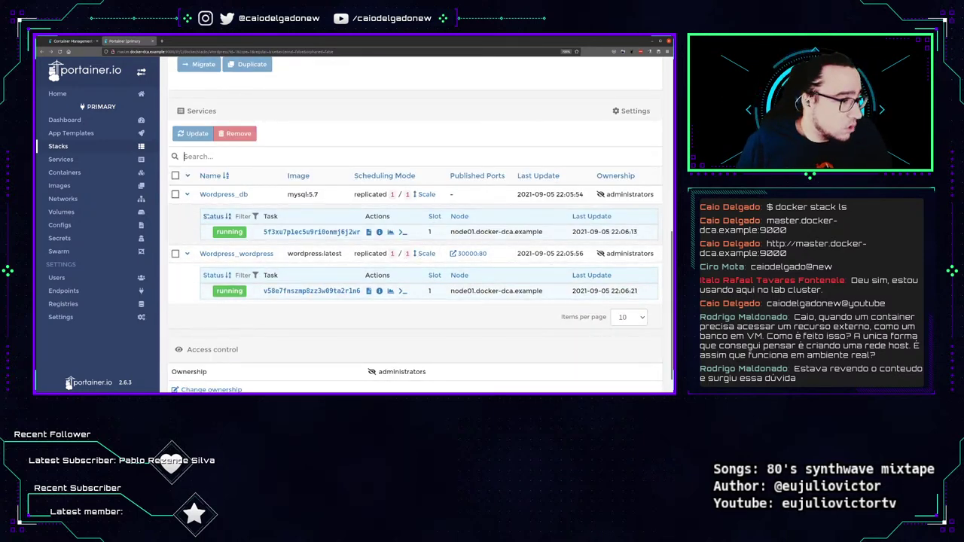
Scale Wordpress_wordpress to 5 replicas and reload to confirm 5/5 running.
left_click(422, 253)
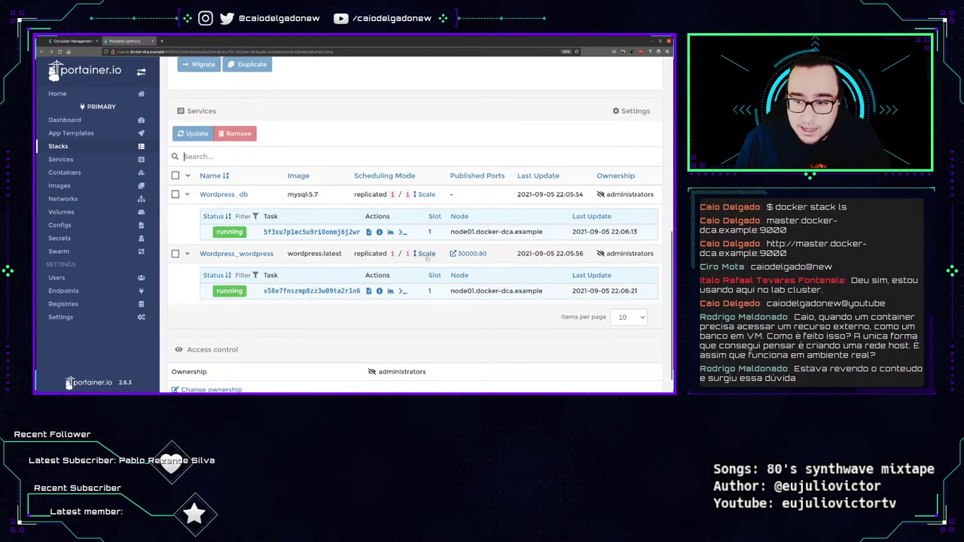
key("ctrl+a")
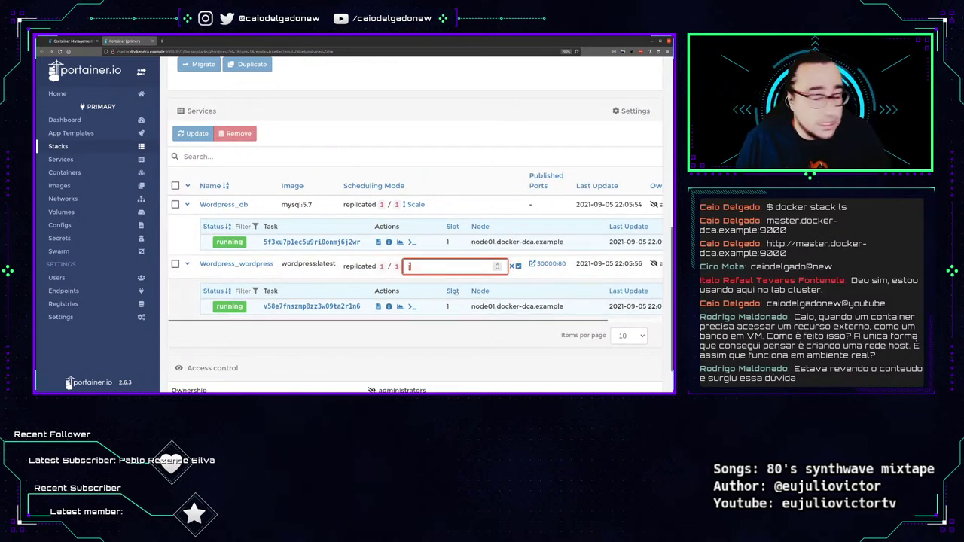
type("5")
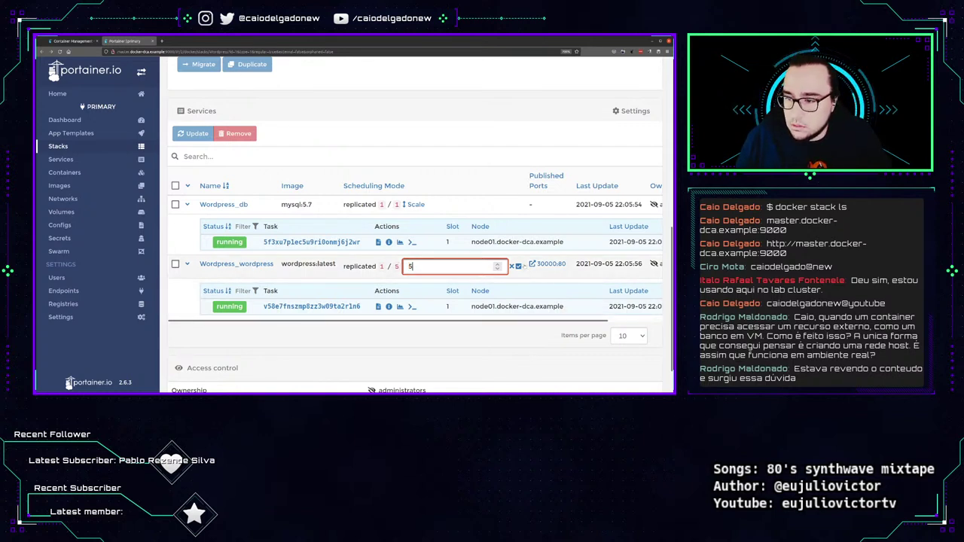
left_click(519, 266)
scroll(405, 295, "down", 10)
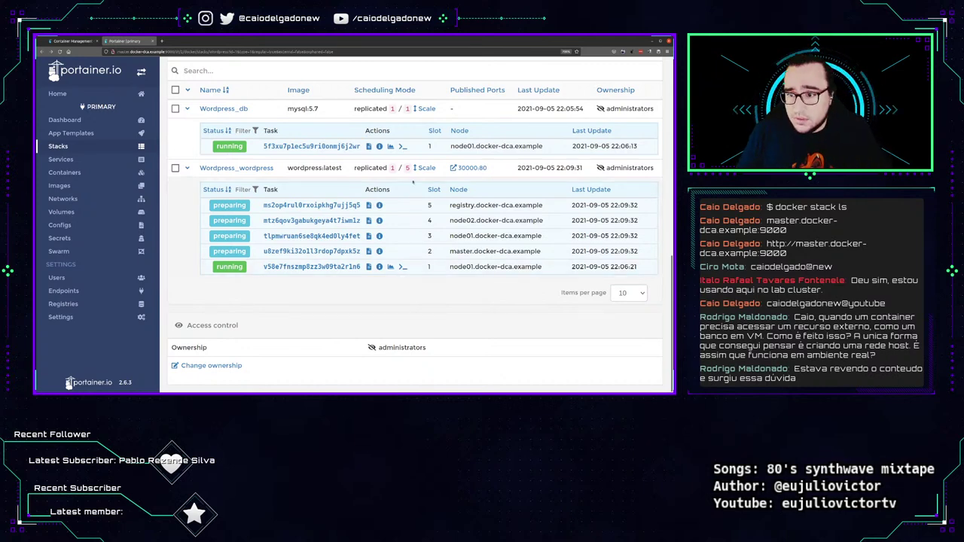
scroll(413, 181, "up", 5)
scroll(413, 181, "down", 5)
key("F5")
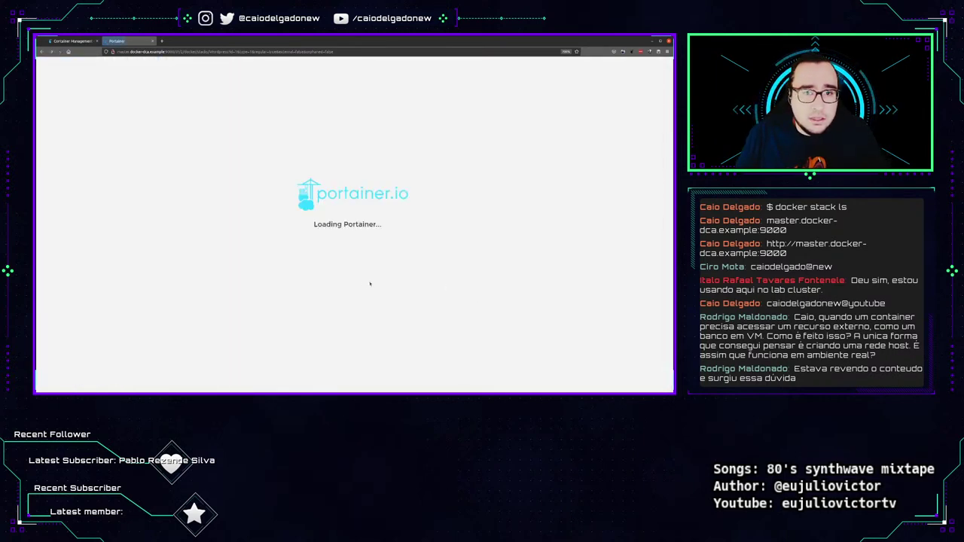
scroll(489, 274, "down", 5)
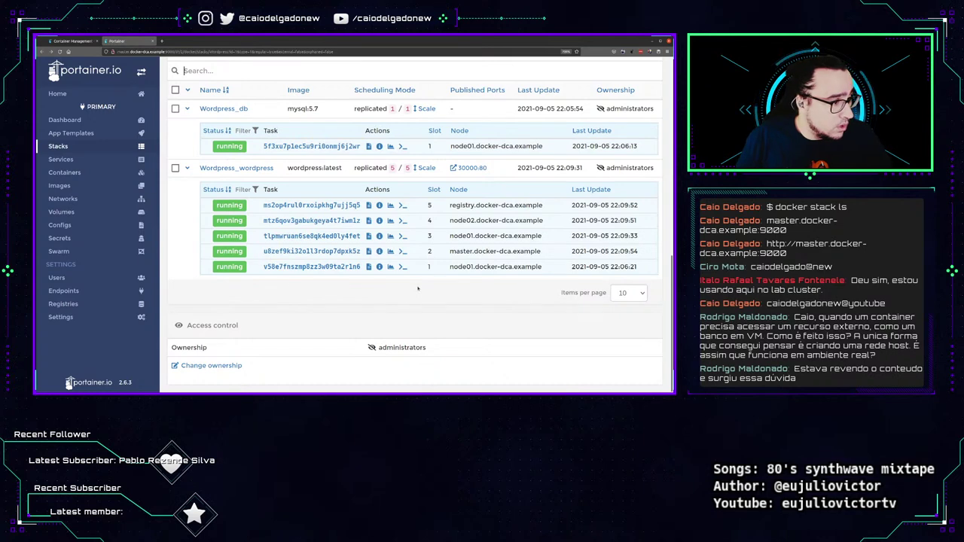
scroll(327, 345, "up", 10)
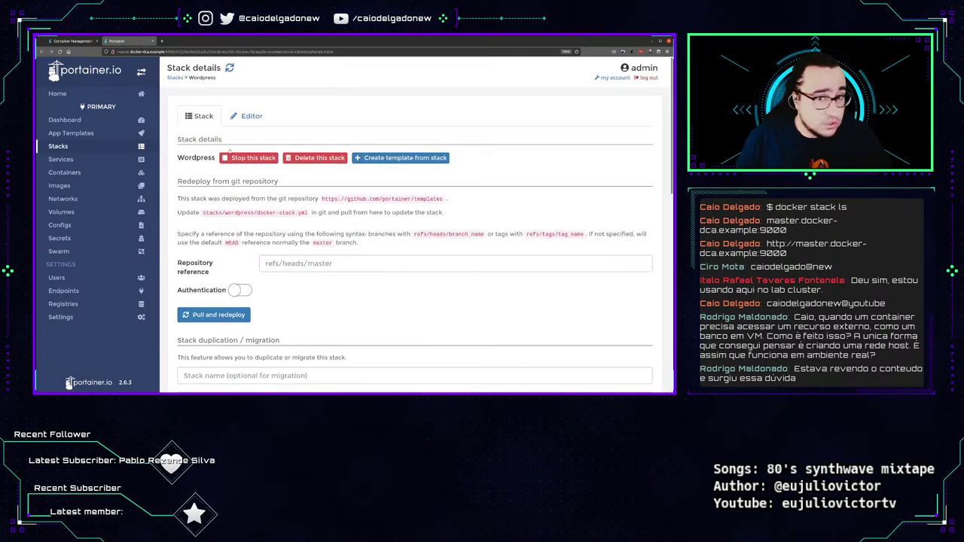
left_click(248, 117)
scroll(345, 305, "down", 5)
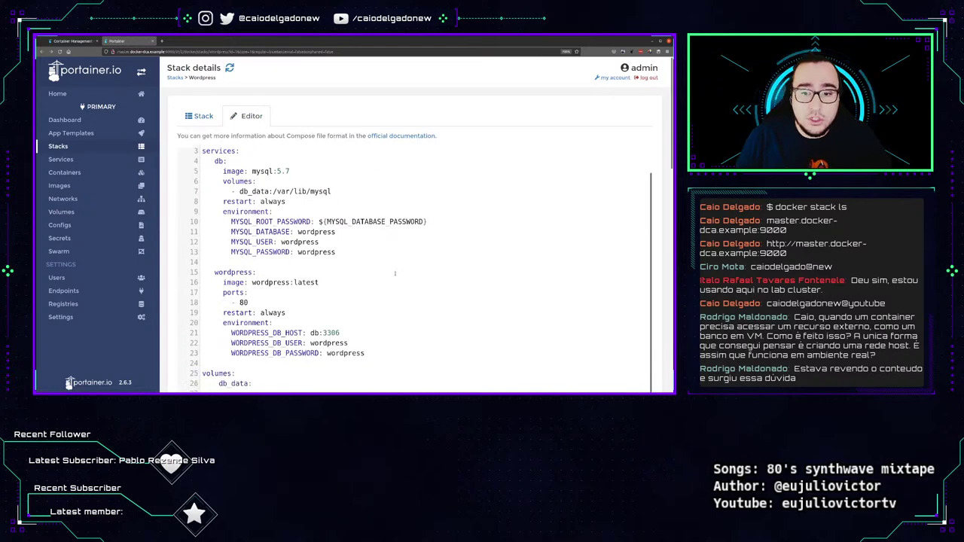
scroll(345, 305, "up", 5)
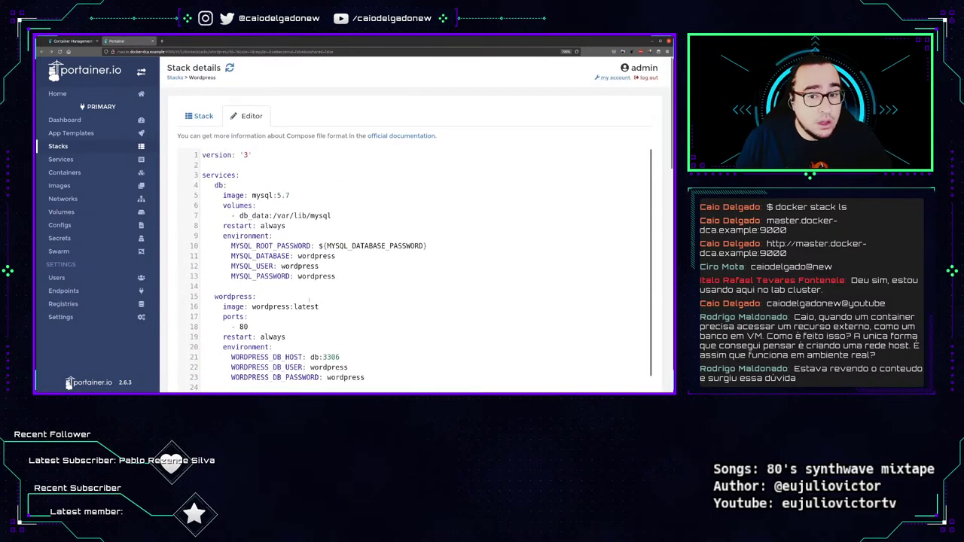
scroll(306, 299, "down", 5)
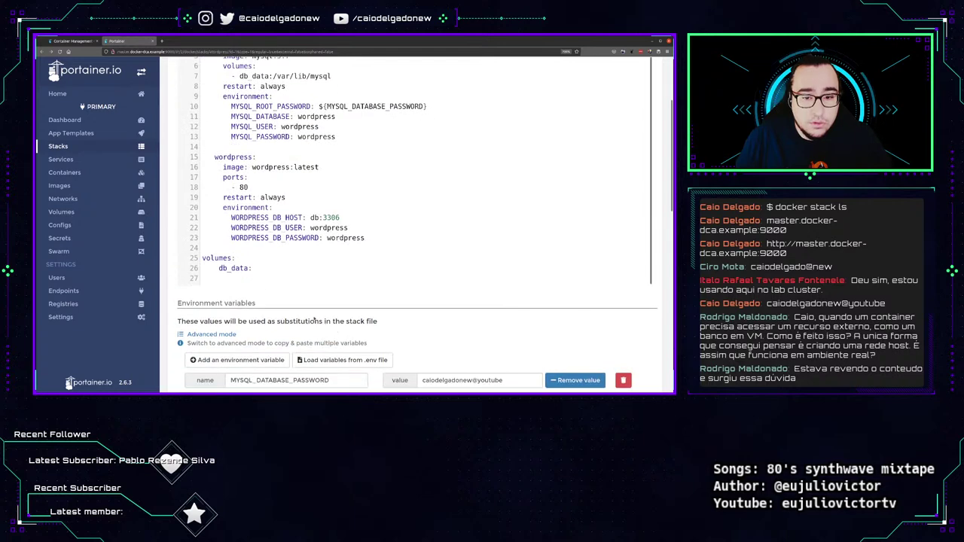
scroll(271, 282, "up", 5)
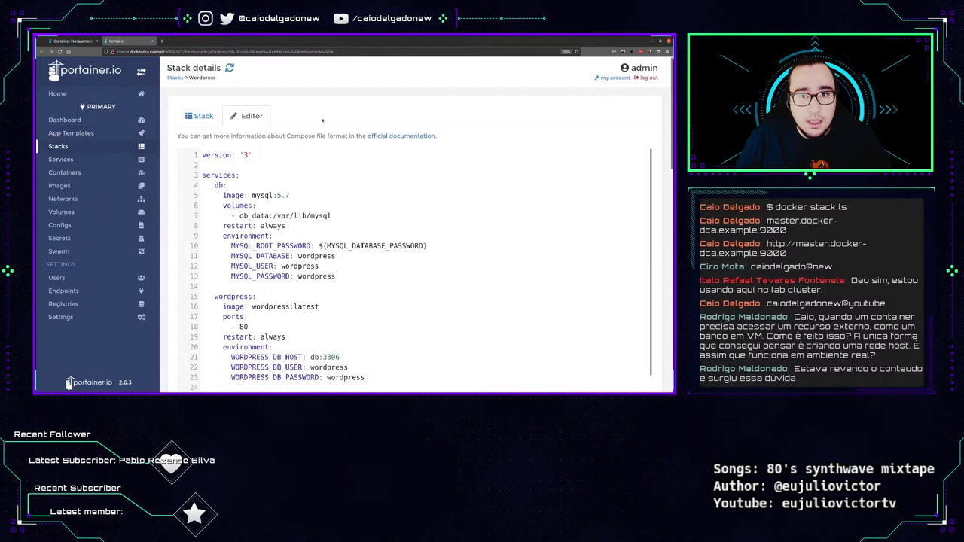
left_click(212, 108)
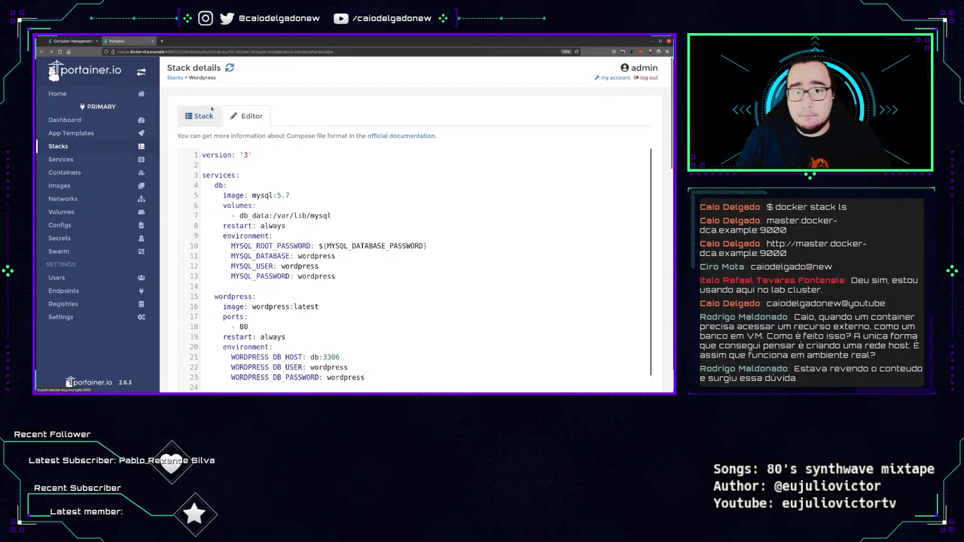
Review the service list, inspecting monitoring_cadvisor's failed and complete tasks and their nodes.
left_click(117, 159)
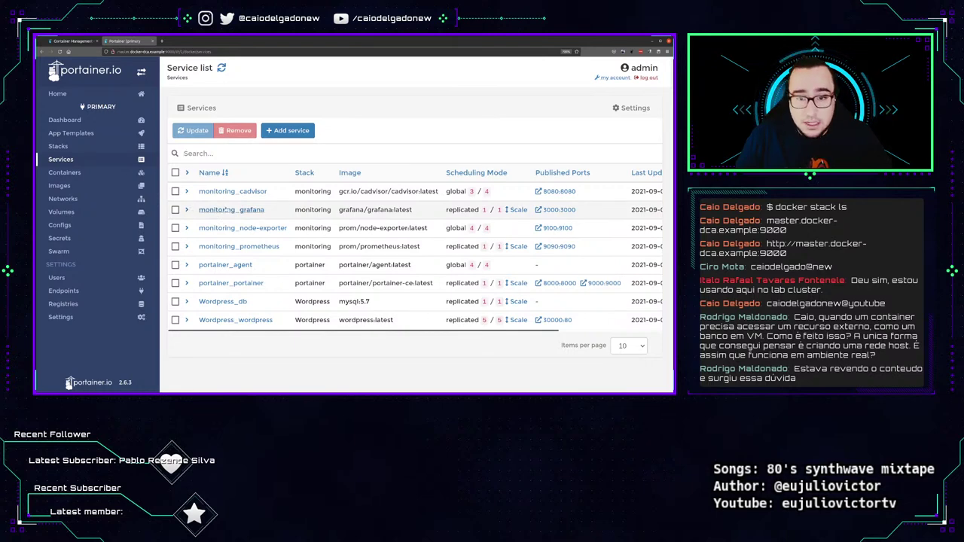
left_click(187, 191)
scroll(312, 189, "down", 1)
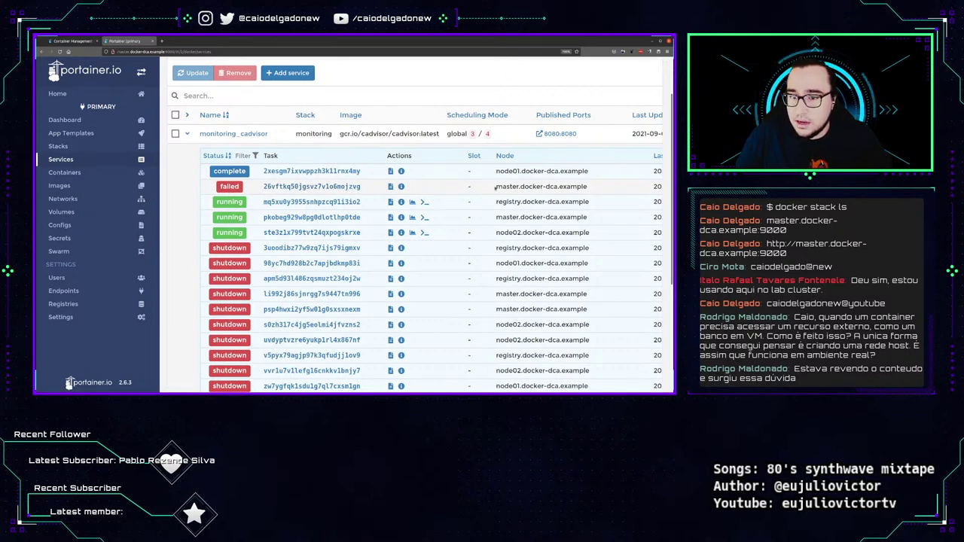
left_click_drag(495, 188, 571, 193)
left_click_drag(496, 171, 585, 172)
left_click_drag(264, 171, 444, 182)
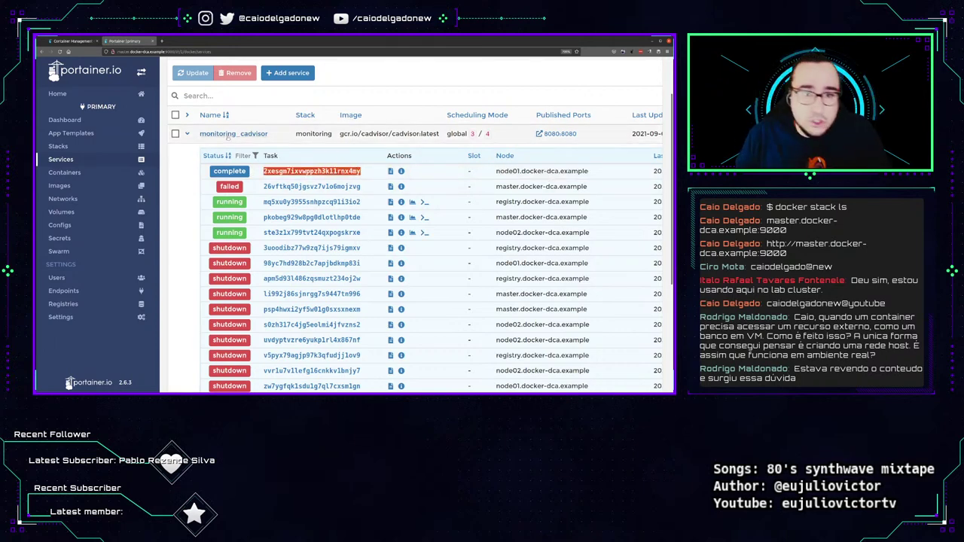
left_click(187, 134)
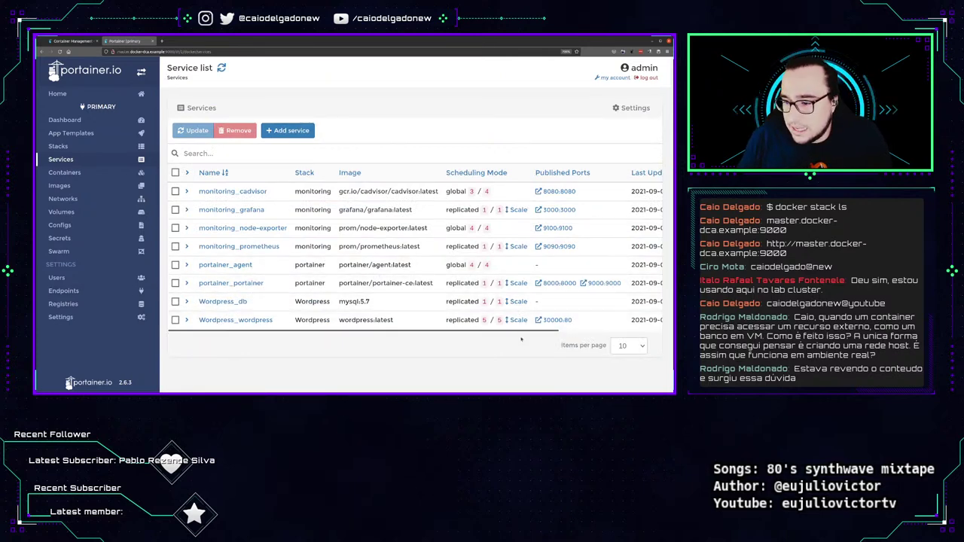
left_click_drag(521, 339, 673, 328)
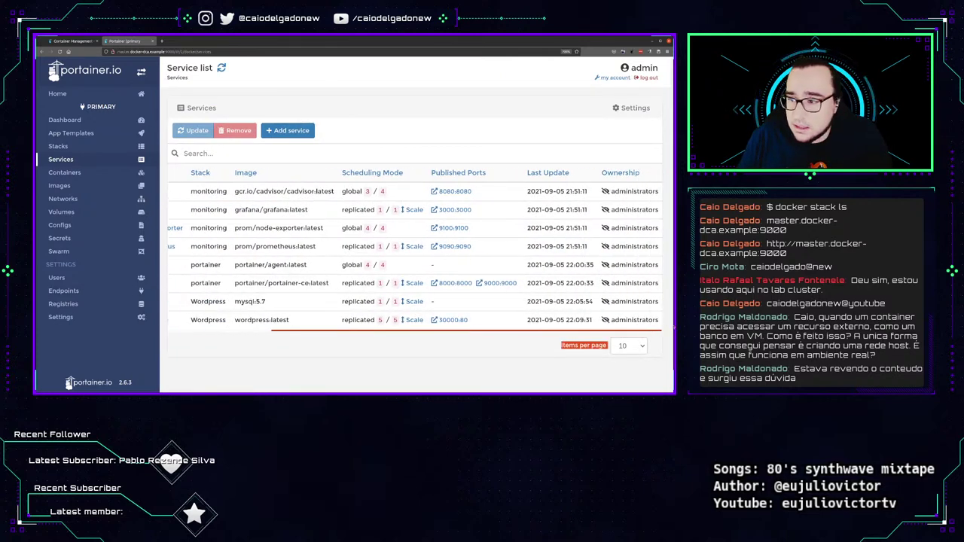
scroll(414, 256, "left", 3)
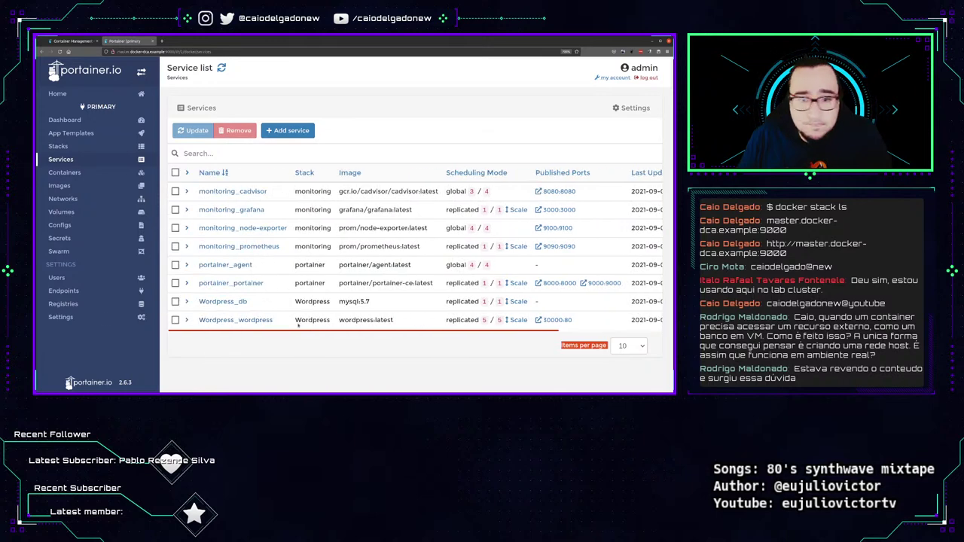
Glance at the Add service form, go back, and open the Containers list.
left_click(309, 129)
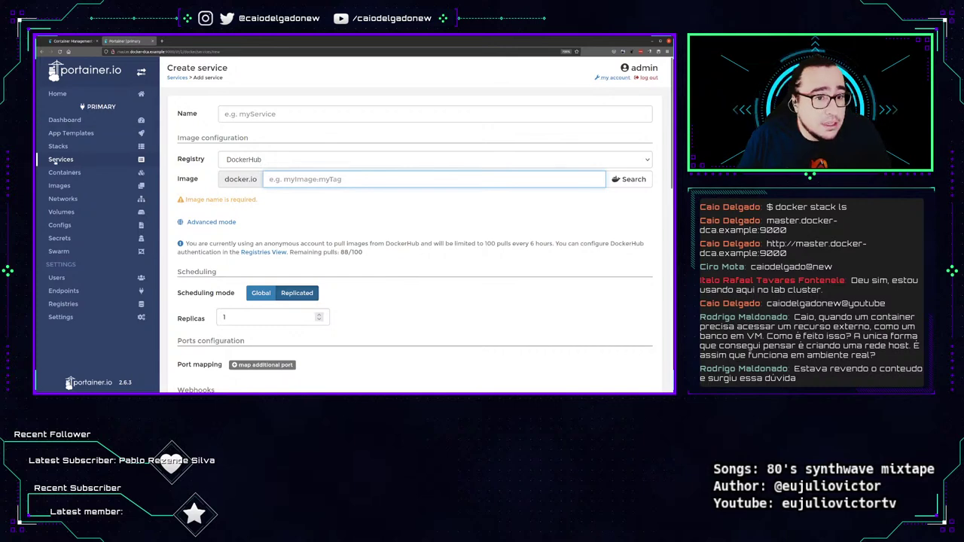
key("alt+Left")
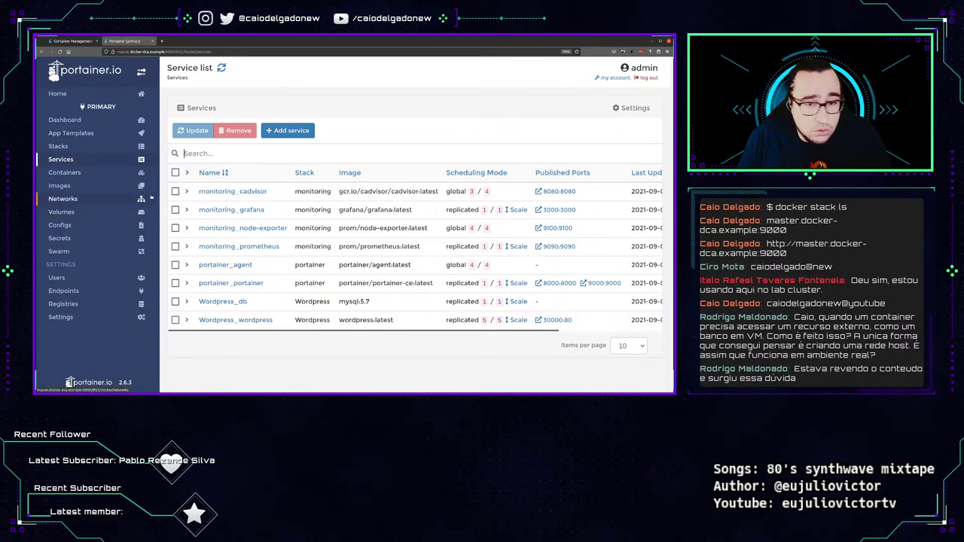
left_click(79, 174)
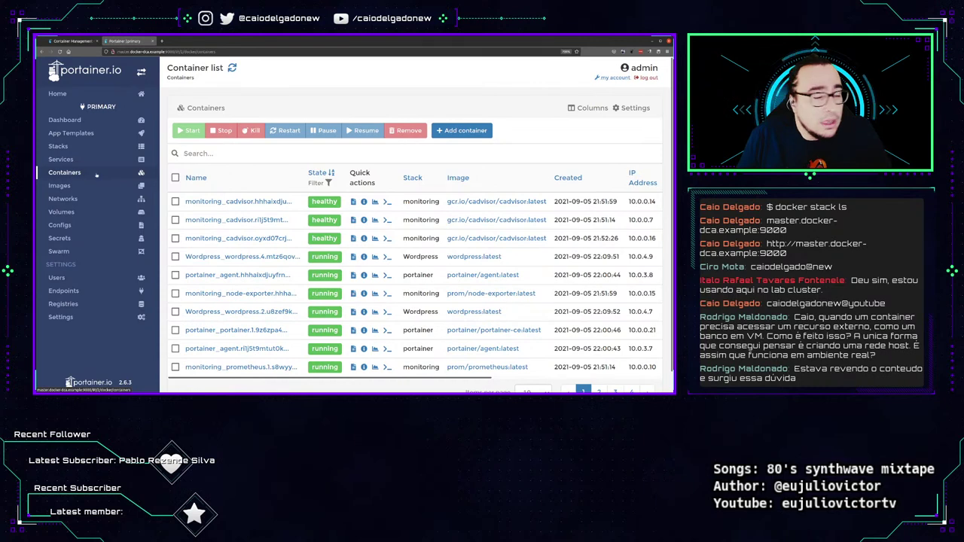
scroll(560, 375, "down", 1)
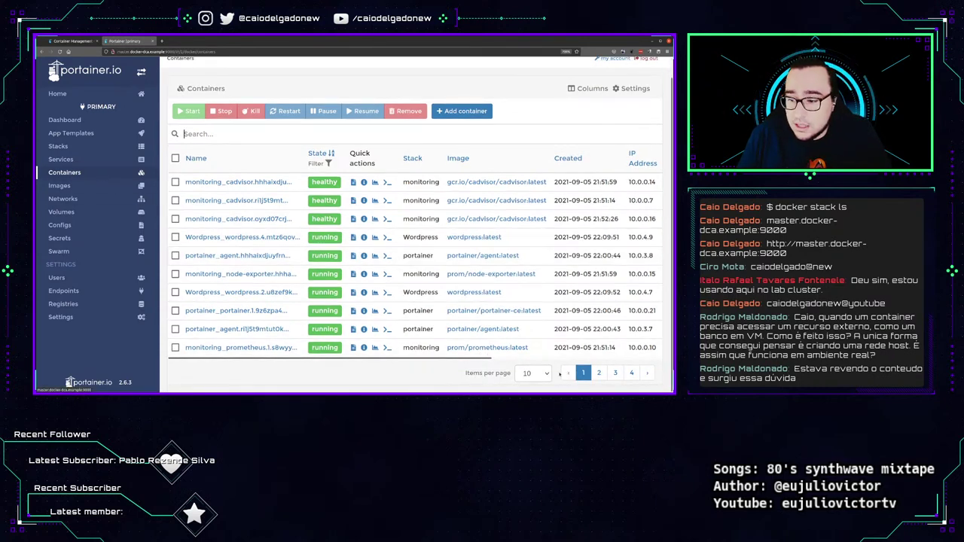
Set the container list to show 100 items per page.
left_click(533, 373)
left_click(533, 327)
scroll(474, 255, "down", 3)
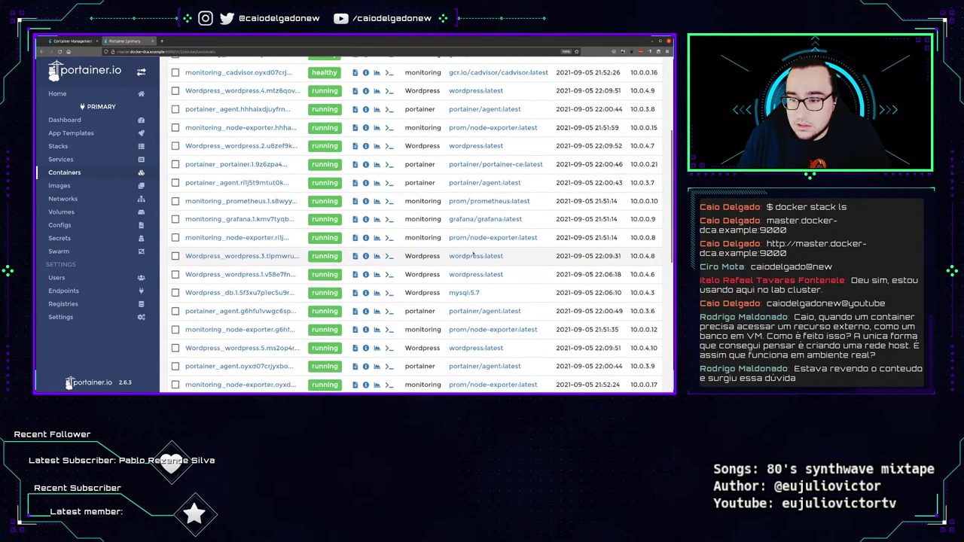
scroll(473, 254, "down", 4)
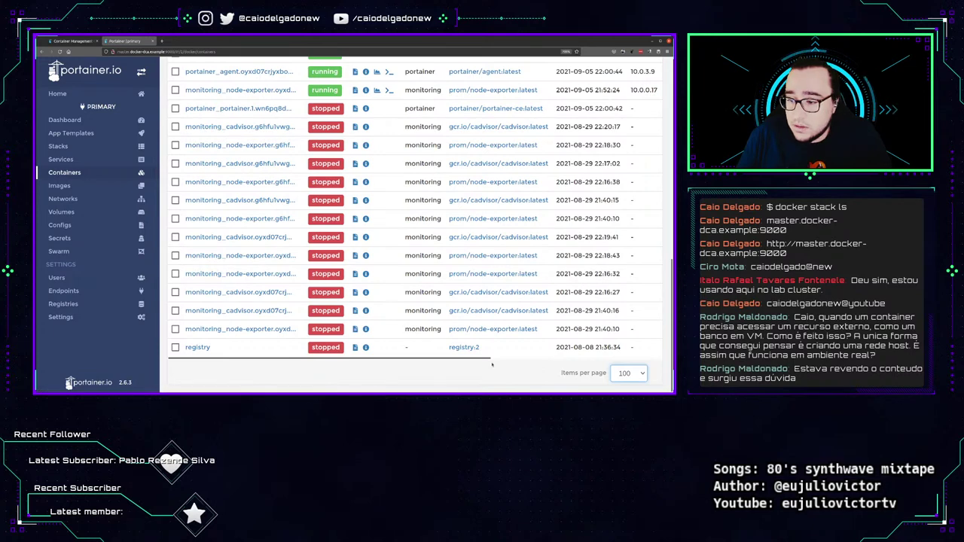
Tick the checkbox of the stopped registry container.
left_click_drag(495, 360, 666, 360)
scroll(414, 226, "left", 5)
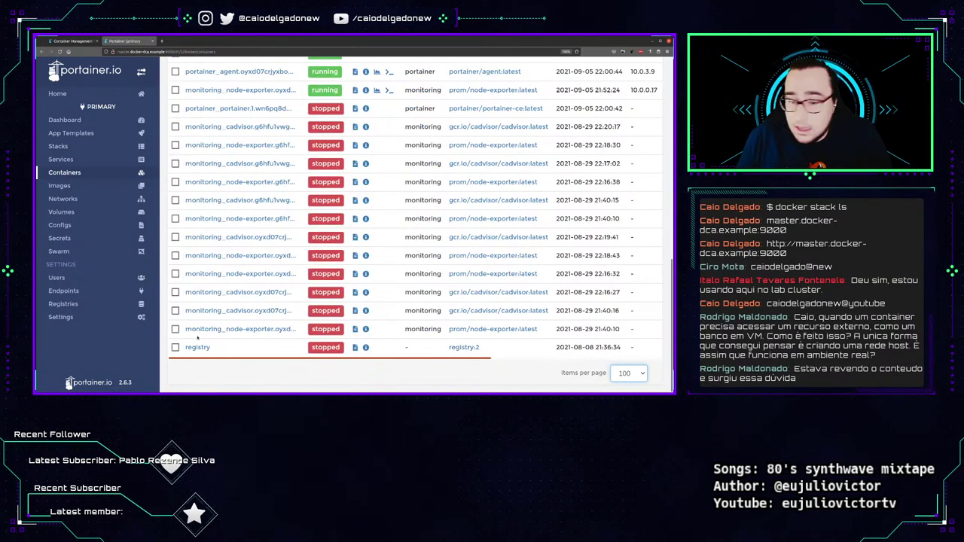
scroll(414, 226, "up", 5)
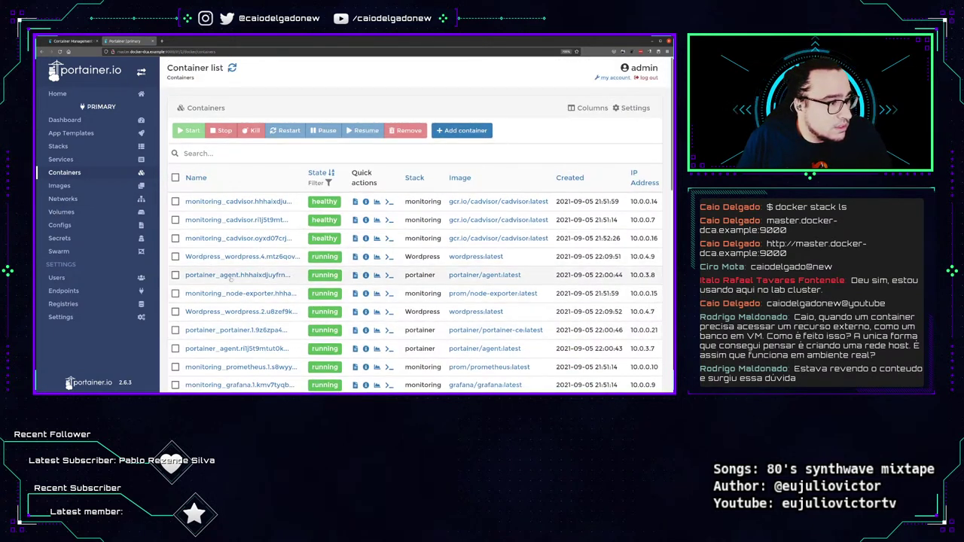
scroll(257, 288, "down", 10)
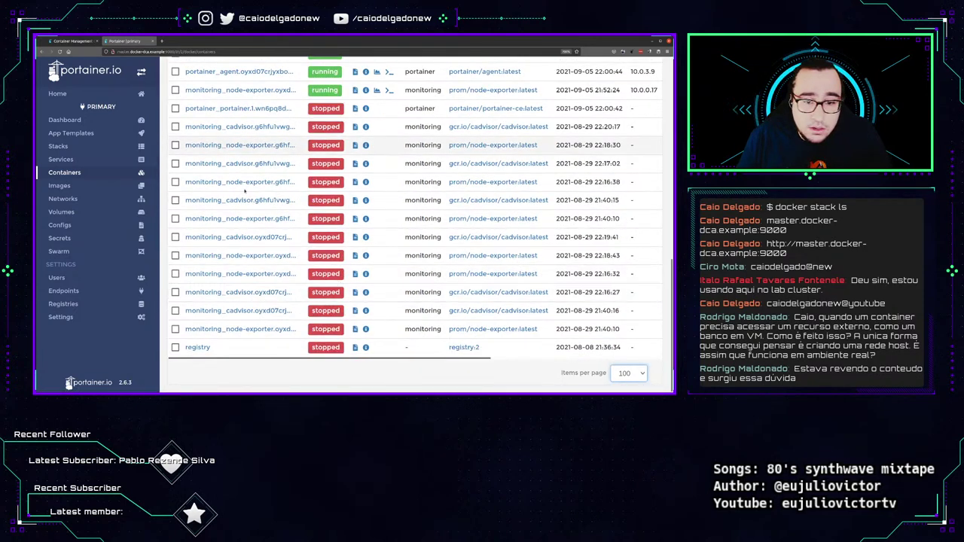
left_click(175, 347)
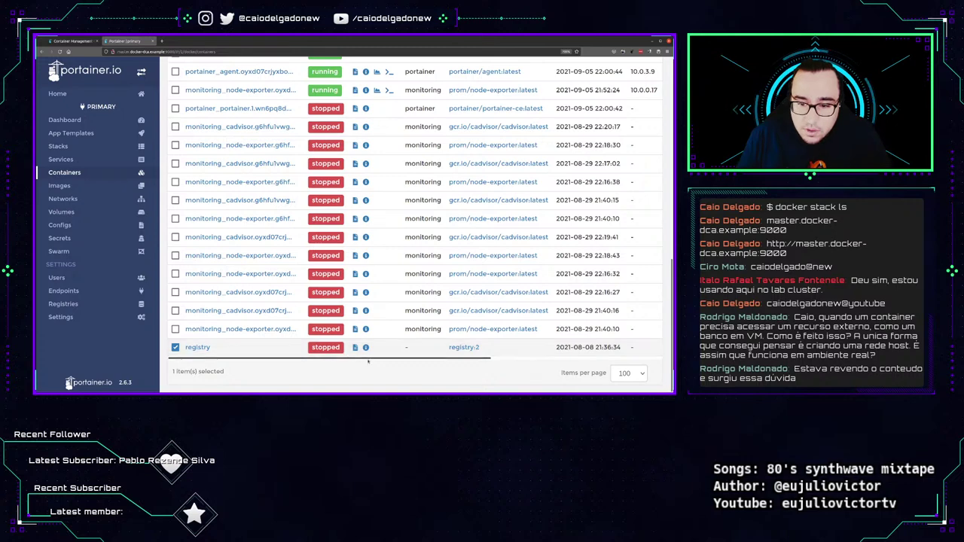
scroll(250, 346, "up", 5)
scroll(251, 346, "up", 5)
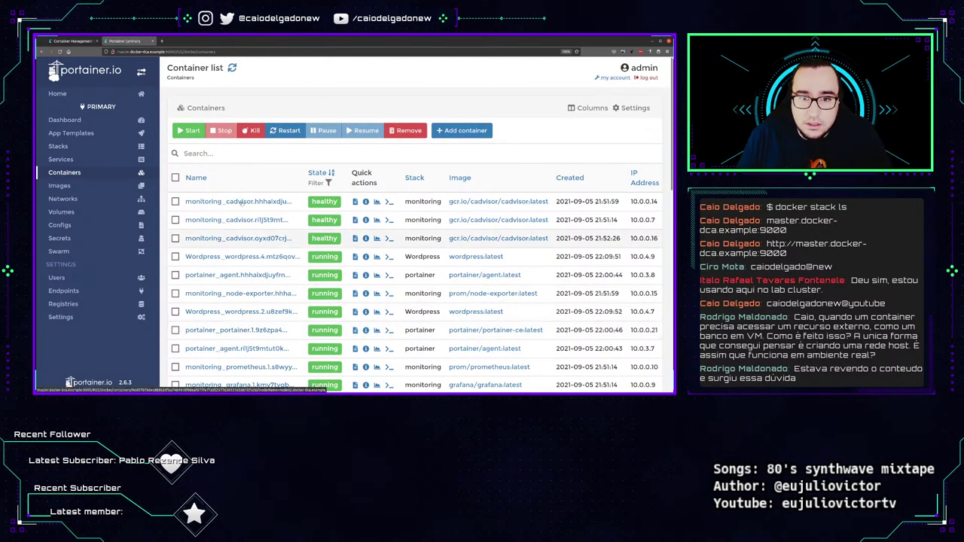
Filter containers by 'registry:2' and try killing the registry container.
left_click(264, 153)
type("registry")
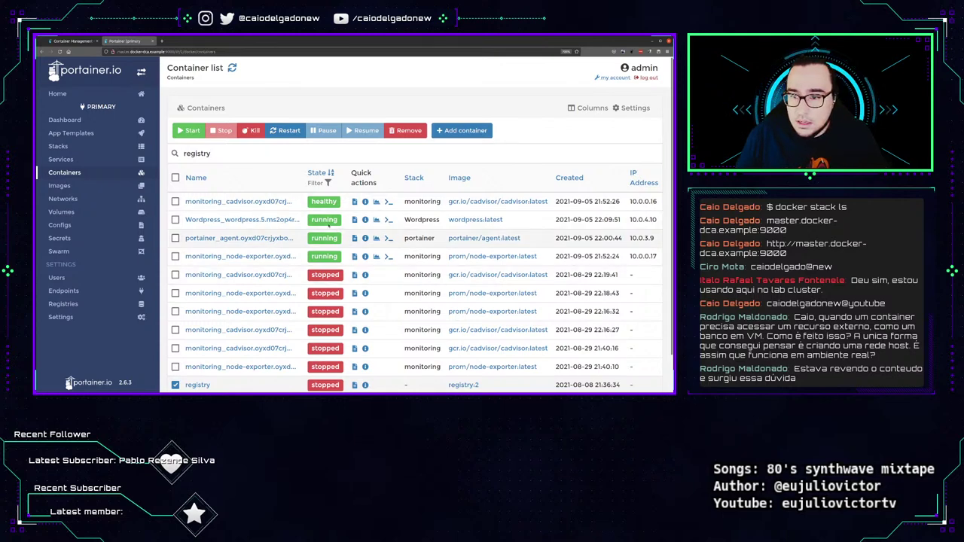
type(":")
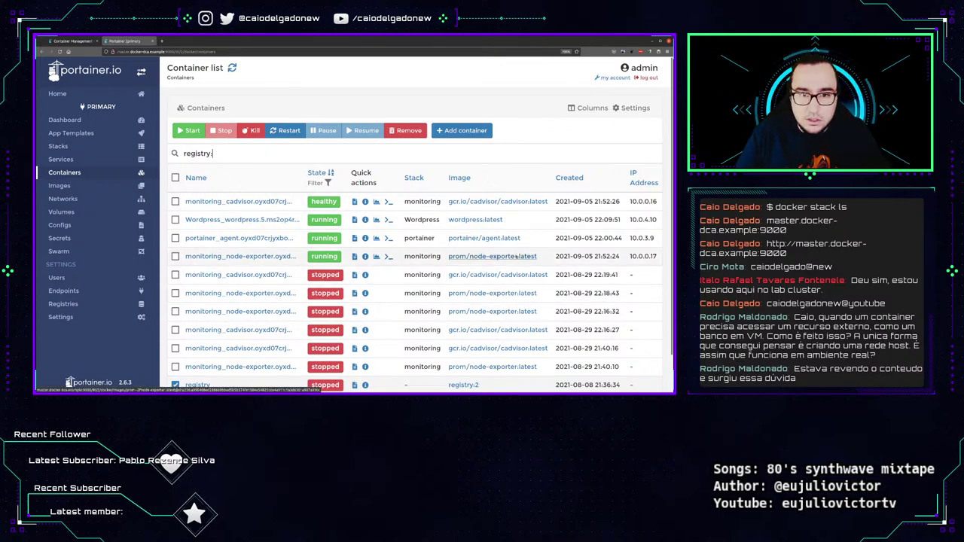
type("2")
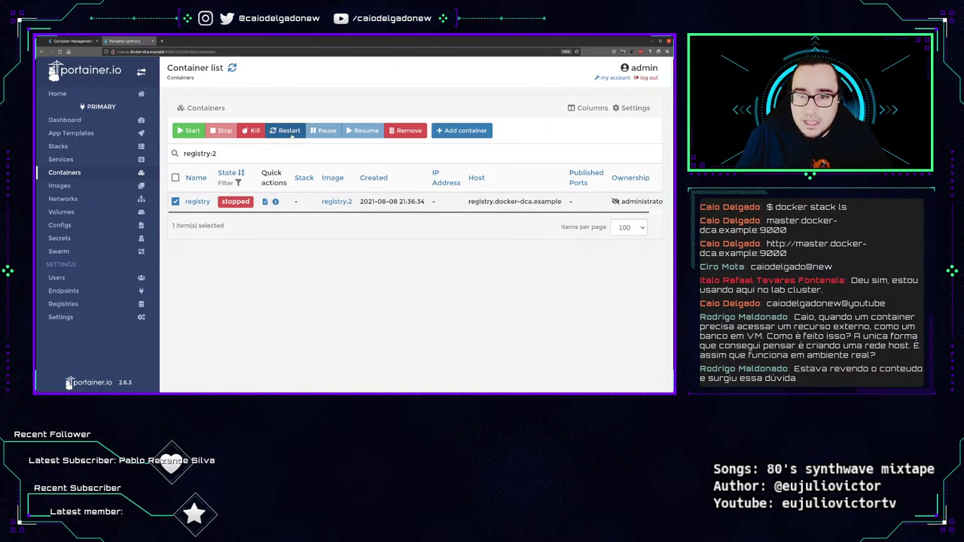
left_click(253, 130)
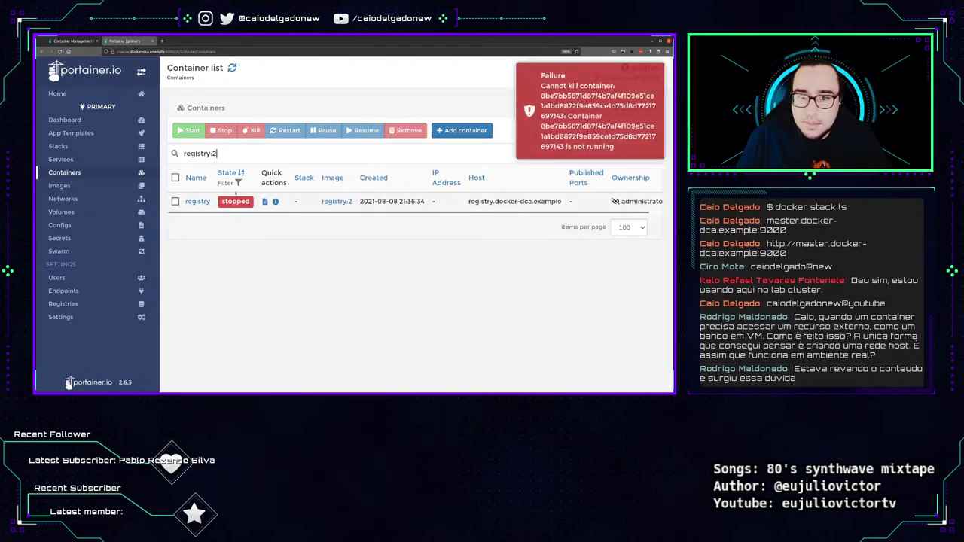
Reselect the registry container, remove it with confirmation, then open the stacks list.
left_click(174, 201)
left_click(407, 131)
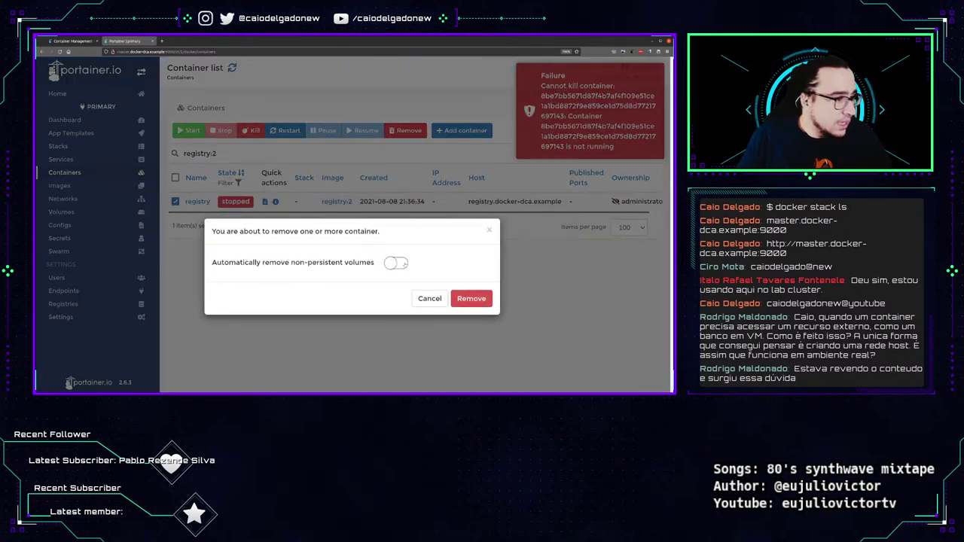
left_click(472, 298)
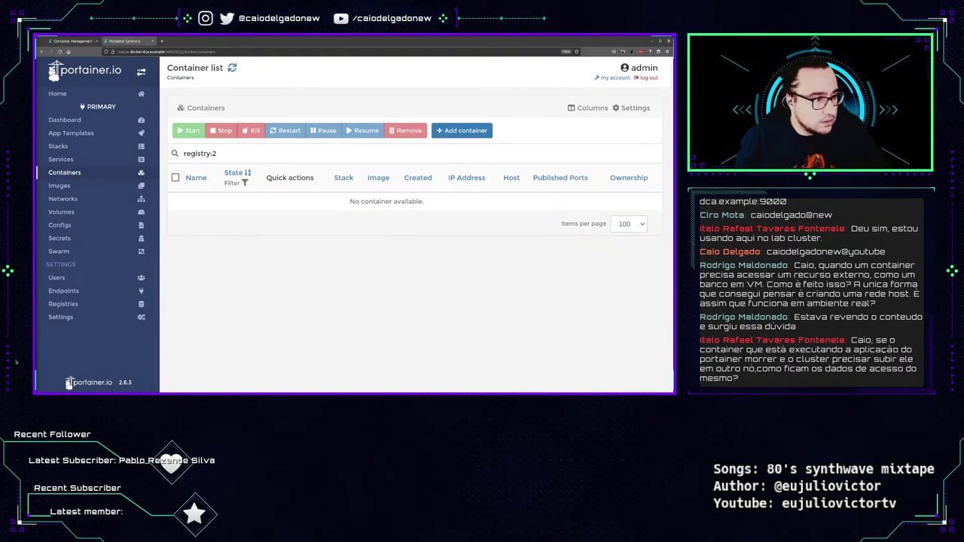
left_click(58, 146)
left_click(202, 220)
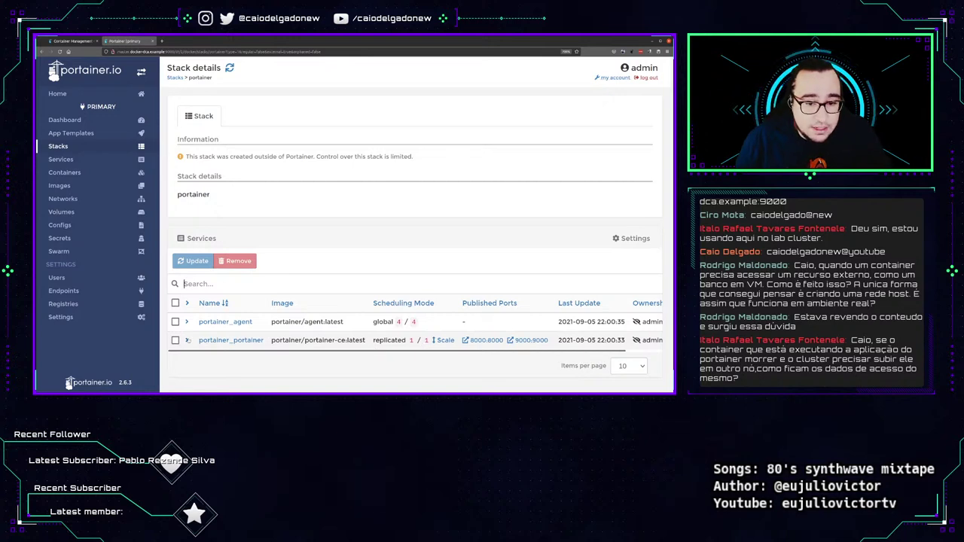
left_click(186, 341)
scroll(544, 336, "down", 1)
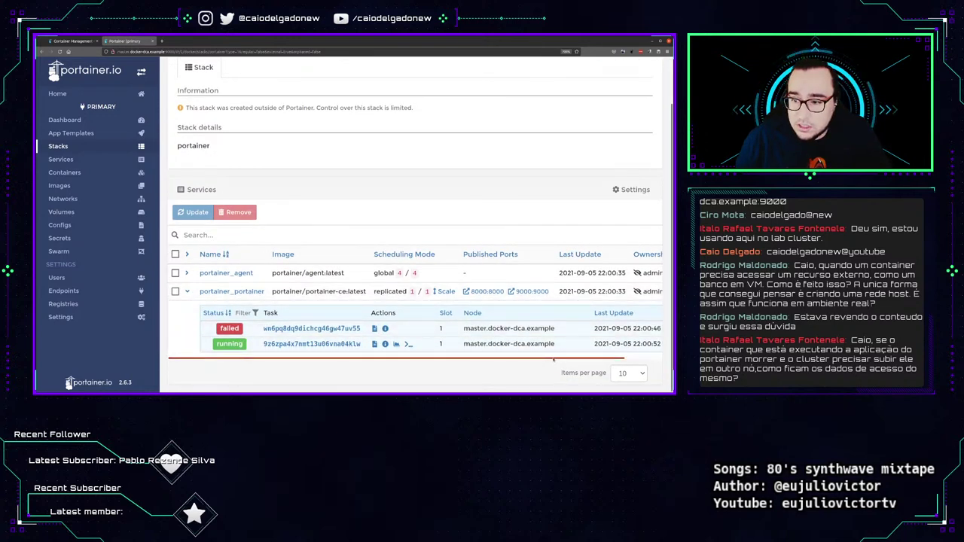
left_click_drag(547, 358, 584, 358)
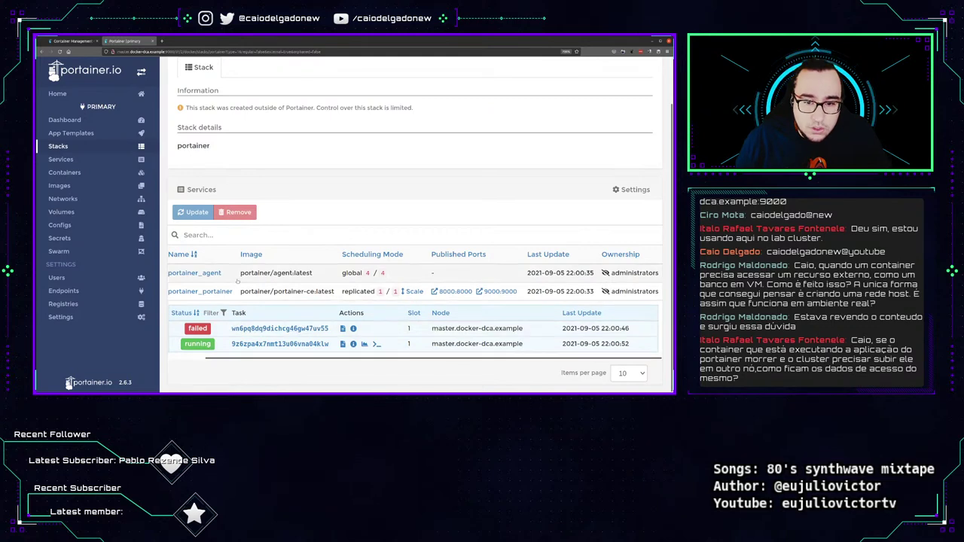
left_click(293, 273)
scroll(465, 250, "down", 2)
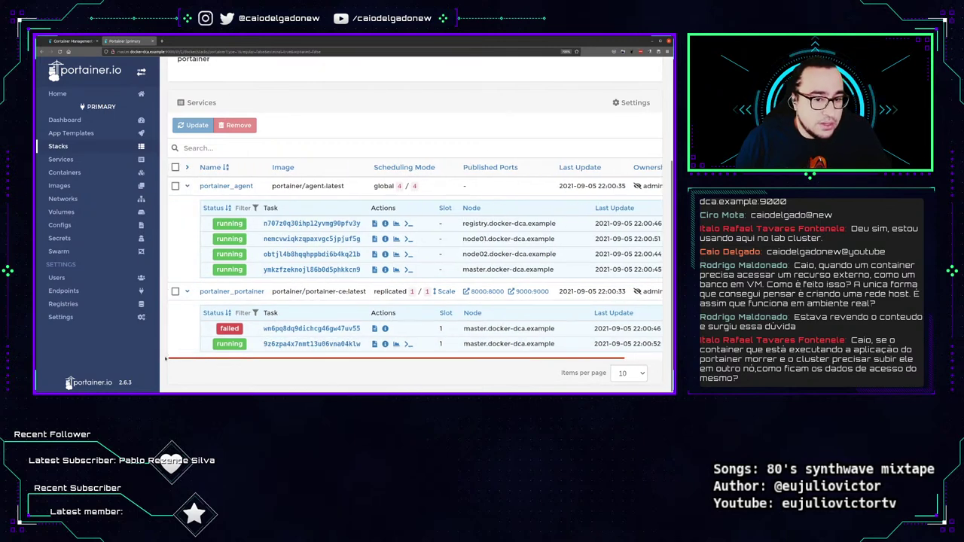
scroll(186, 297, "up", 3)
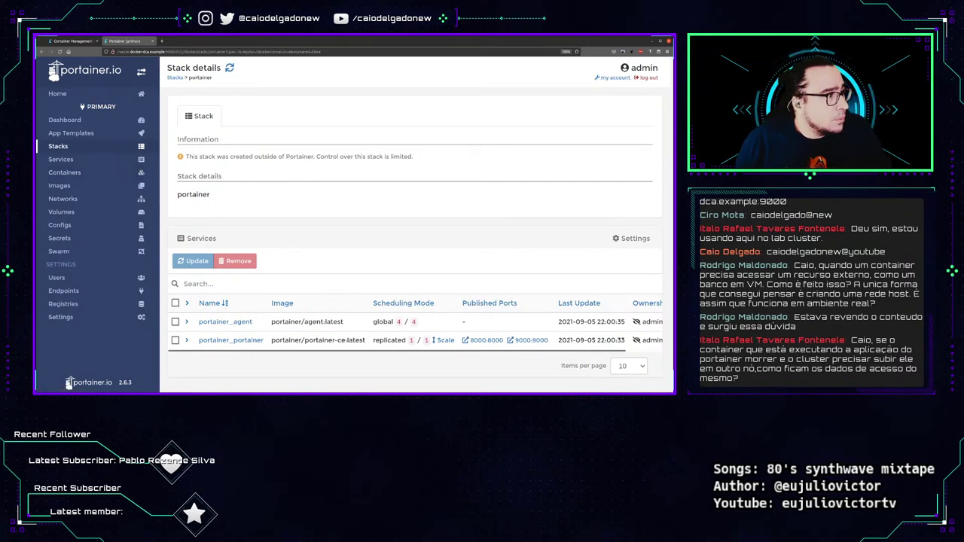
Open the Images list and set it to show 100 images per page.
left_click(59, 185)
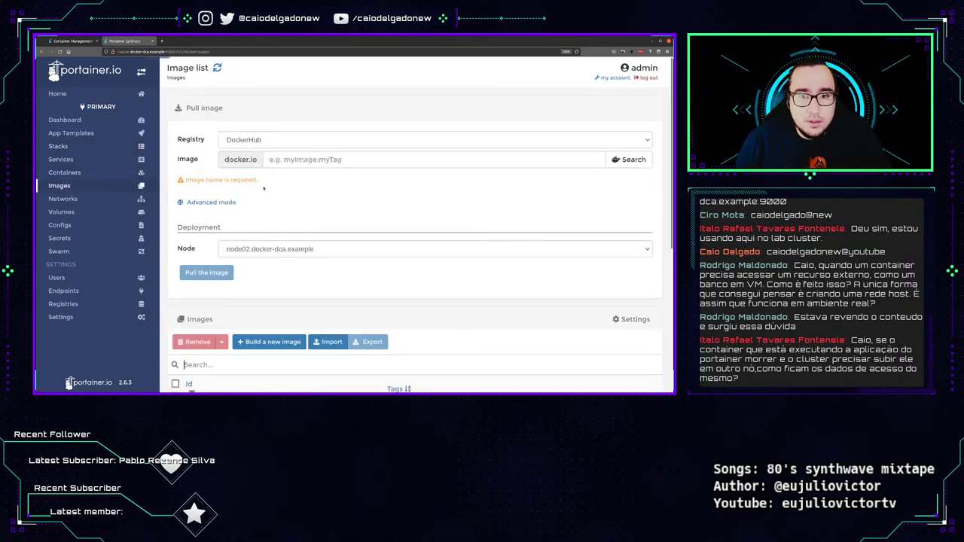
scroll(304, 202, "down", 3)
scroll(304, 202, "down", 2)
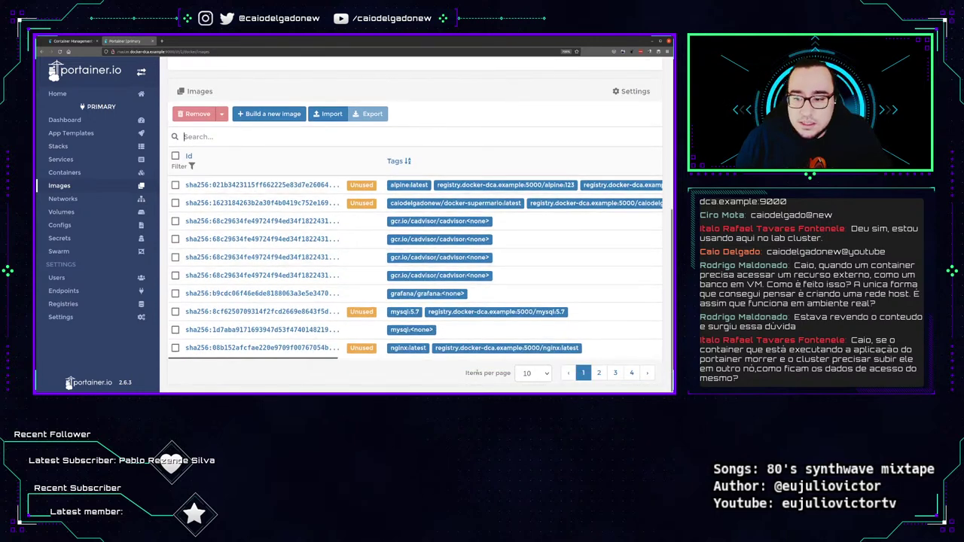
left_click(535, 374)
left_click(523, 360)
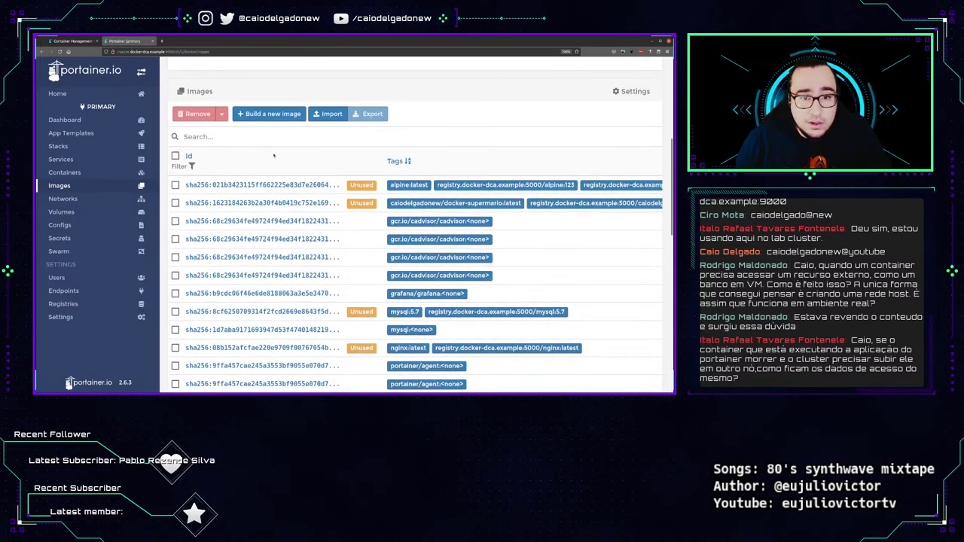
scroll(254, 188, "down", 10)
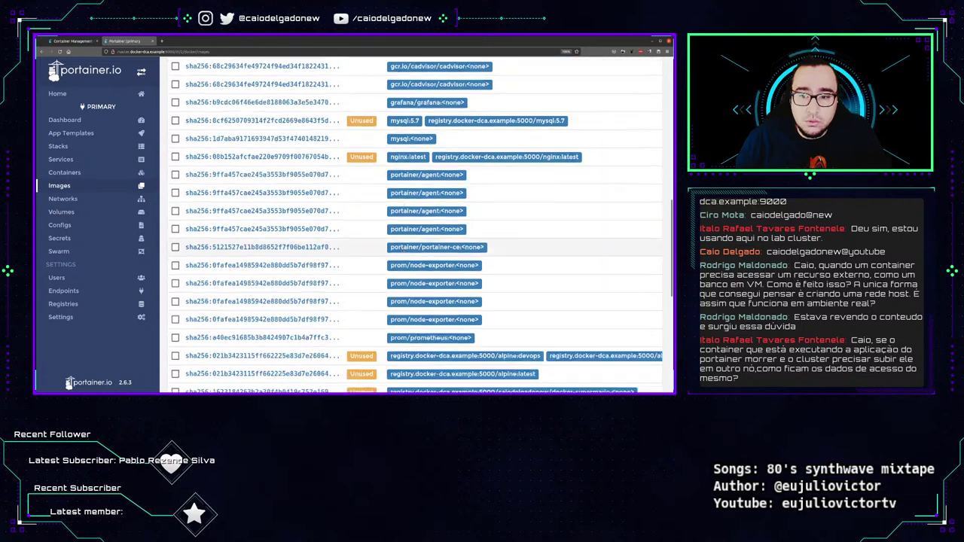
left_click(361, 347)
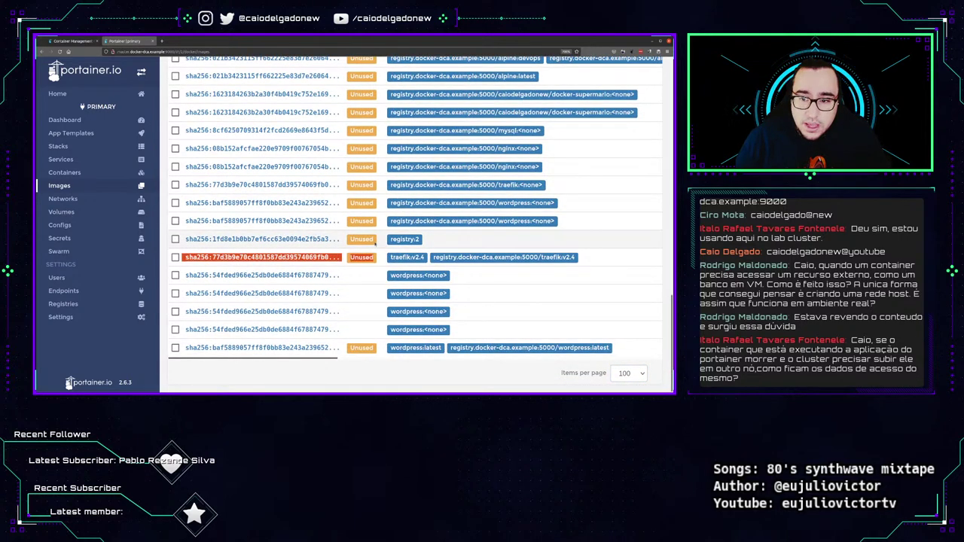
scroll(361, 239, "up", 15)
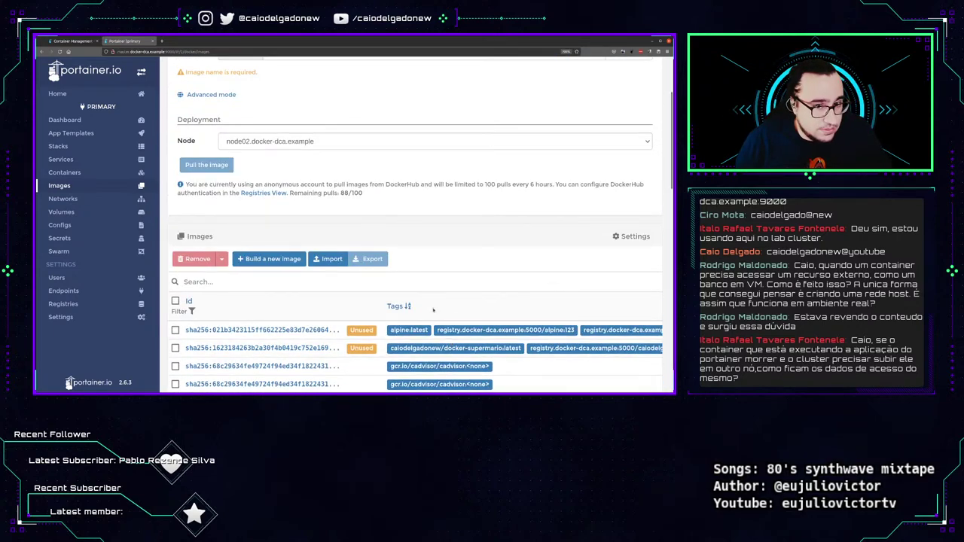
Choose master.docker-dca.example as the node to pull the image onto.
left_click(343, 144)
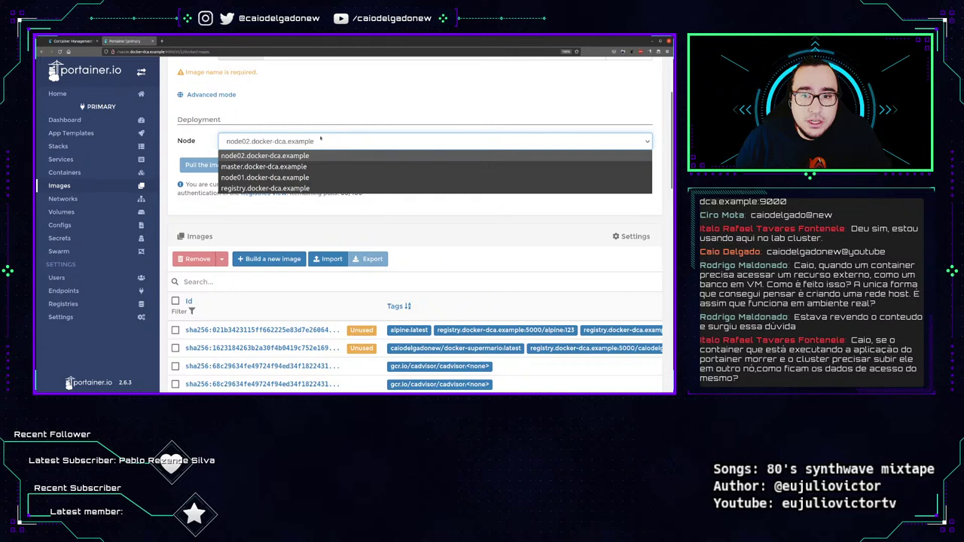
left_click(321, 141)
left_click(302, 143)
left_click(286, 160)
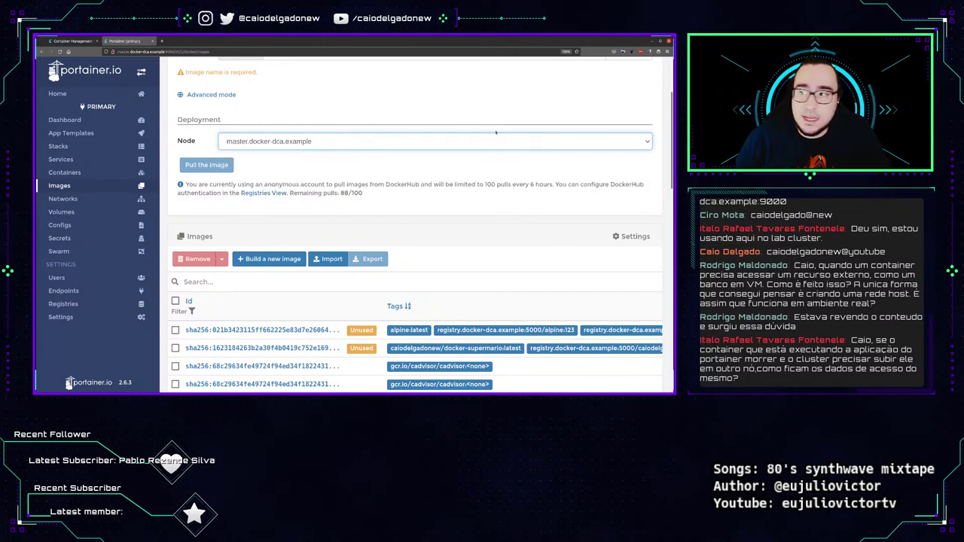
scroll(226, 132, "up", 3)
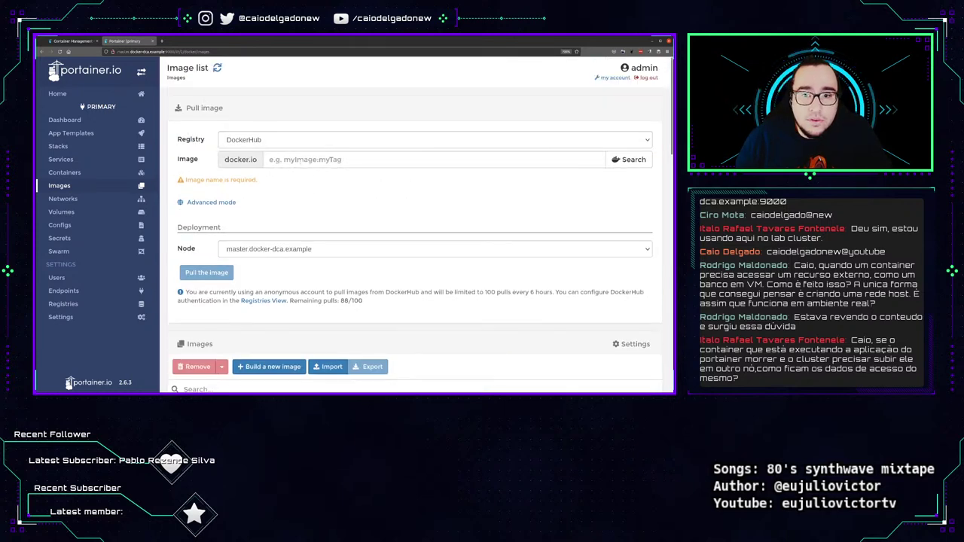
left_click(300, 160)
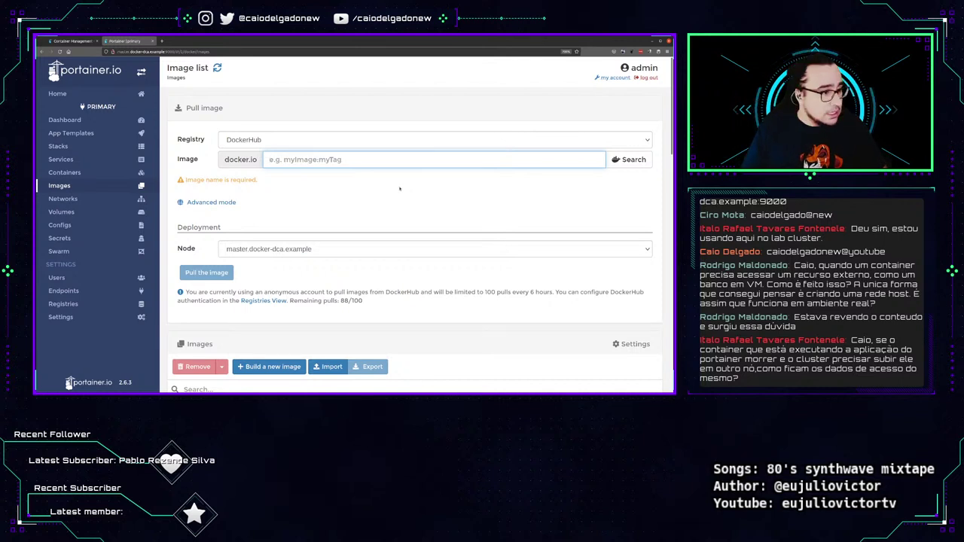
Enter httpd as the image name and search for it on Docker Hub.
type("httpd")
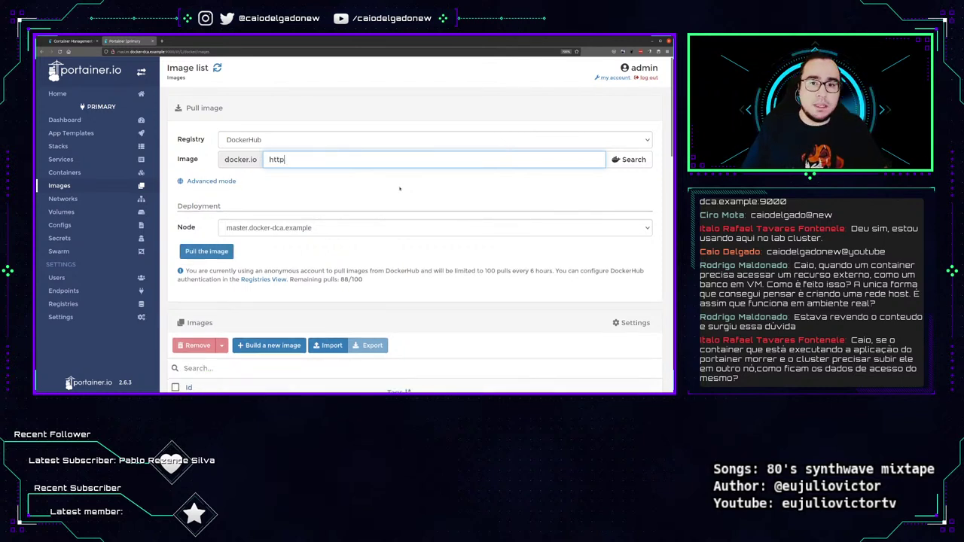
left_click(619, 157)
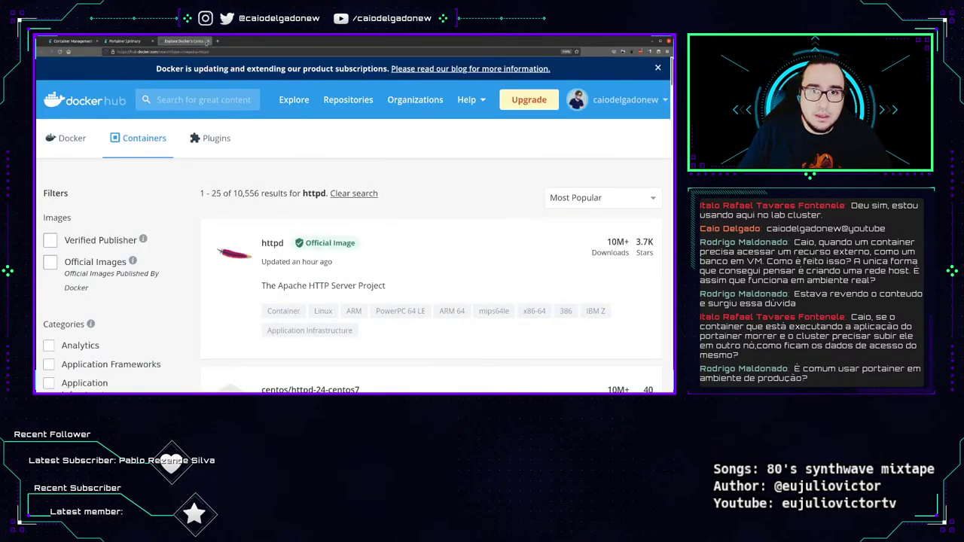
Close the Docker Hub results tab and pull the httpd image in Portainer.
left_click(207, 41)
left_click(212, 251)
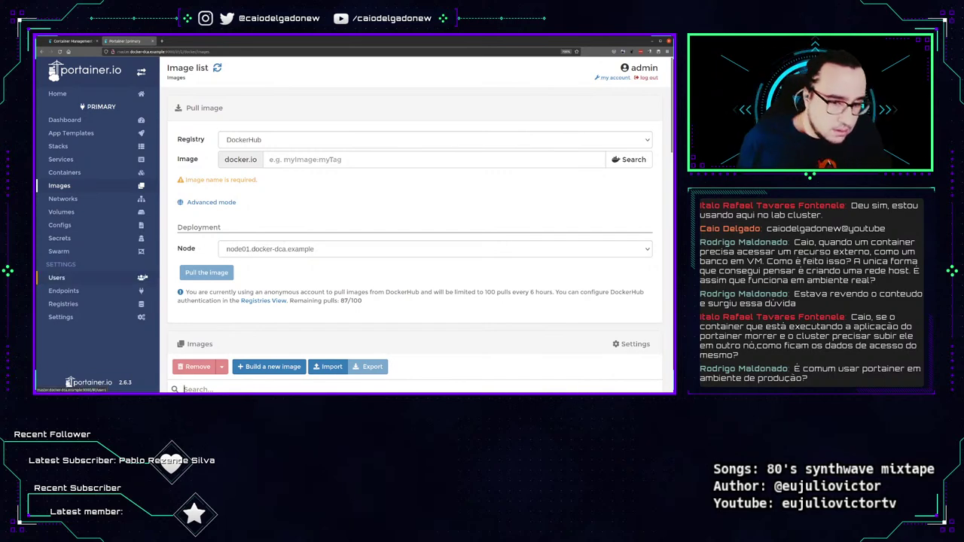
Try filtering images by 'unused', clear the search, and sort the image table by Tags.
scroll(75, 362, "down", 5)
scroll(75, 361, "up", 5)
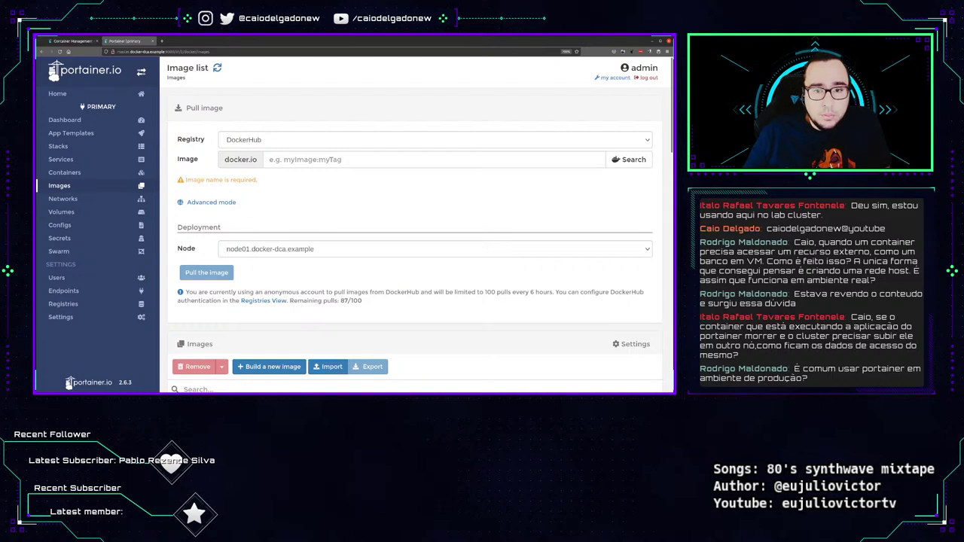
scroll(398, 252, "down", 3)
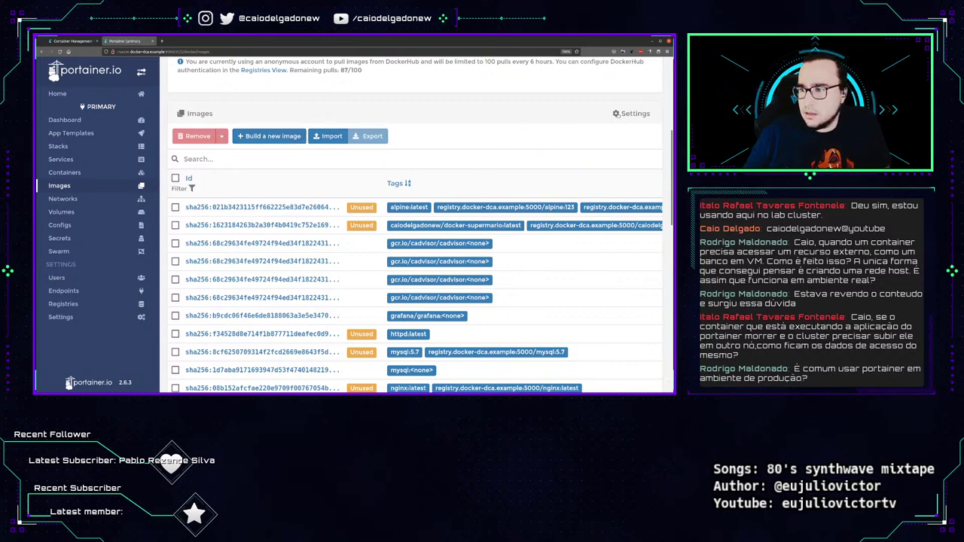
left_click(617, 114)
left_click(617, 114)
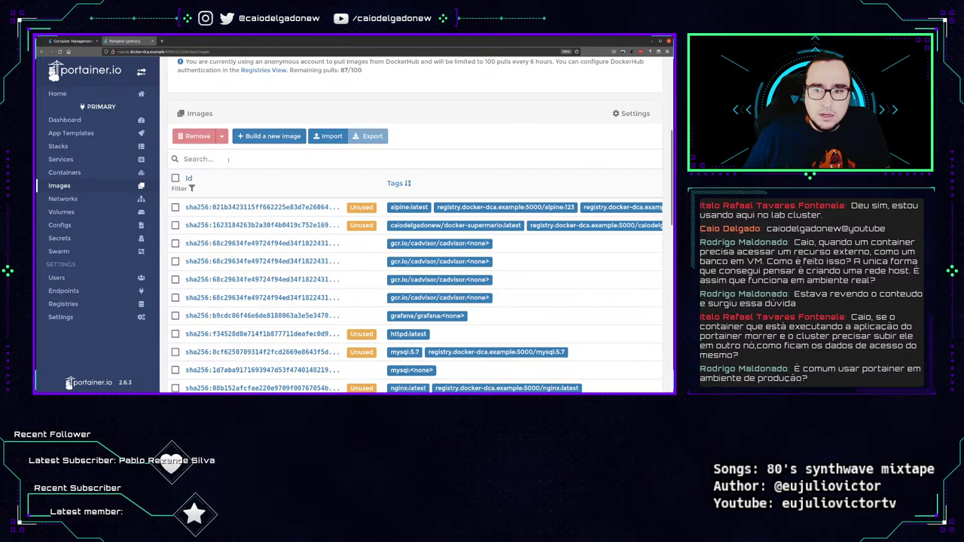
type("unused")
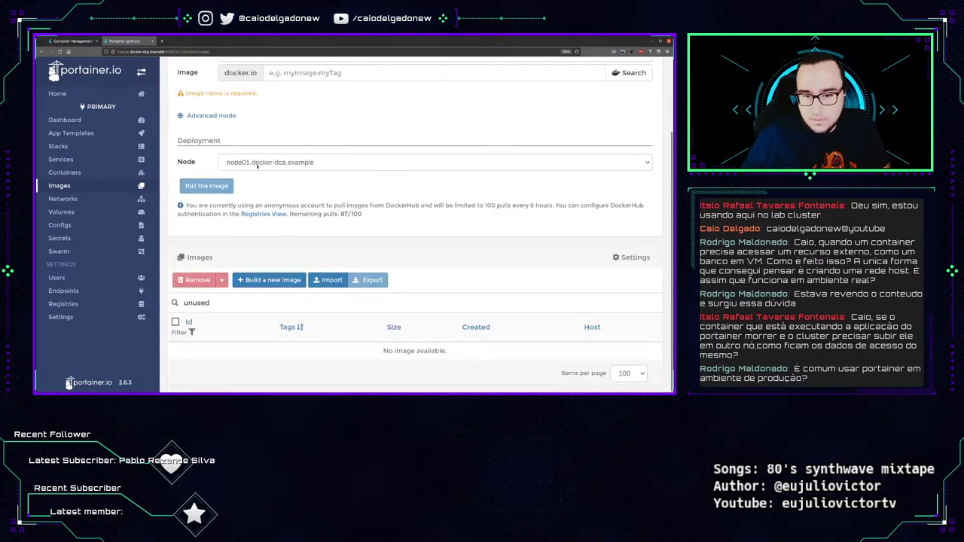
key("ctrl+a")
key("BackSpace")
scroll(382, 285, "down", 1)
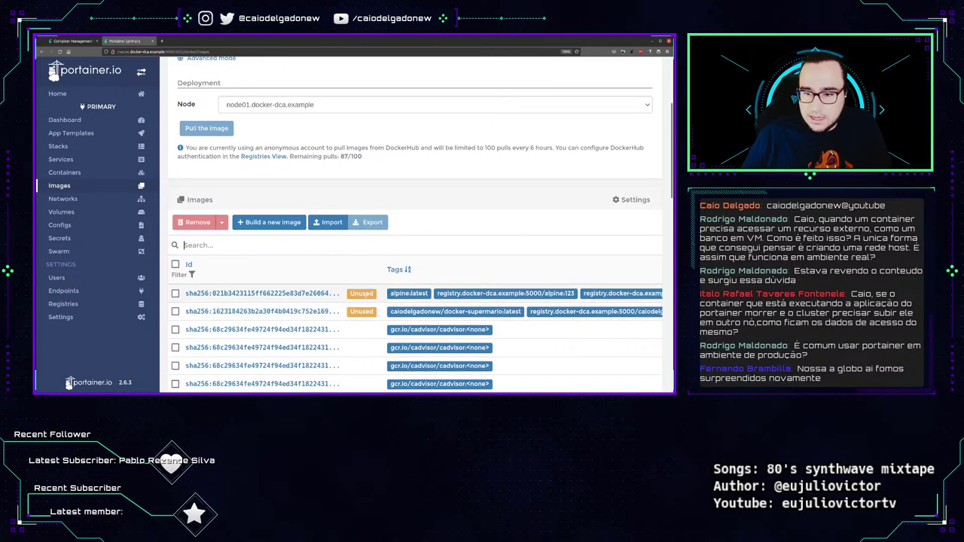
scroll(413, 164, "down", 3)
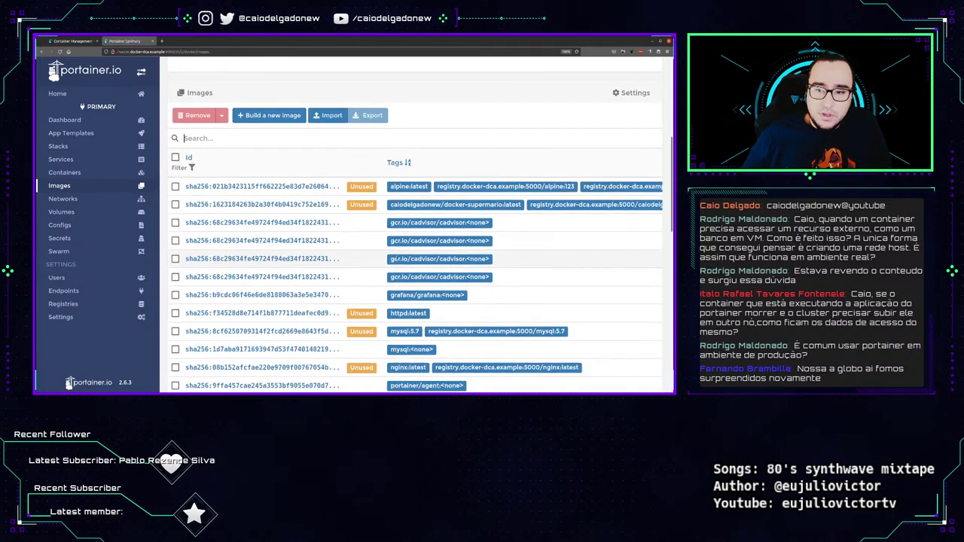
left_click(398, 154)
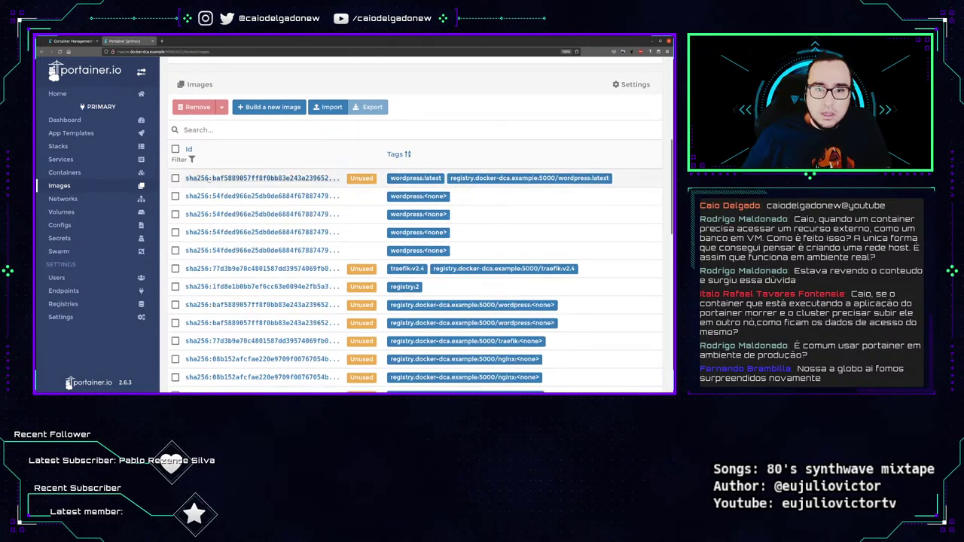
Force-remove the wordpress:latest and traefik:v2.4 images and confirm the removal.
left_click(175, 178)
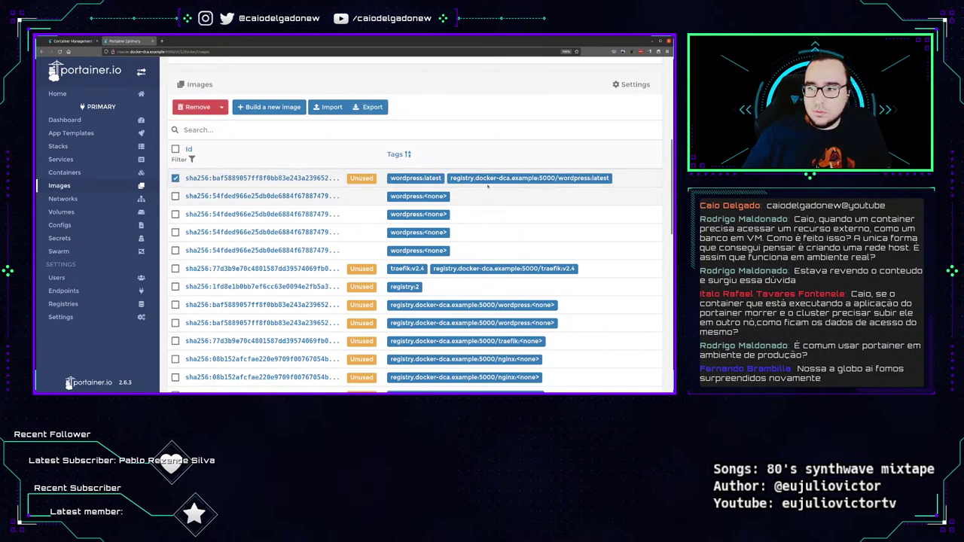
left_click(175, 268)
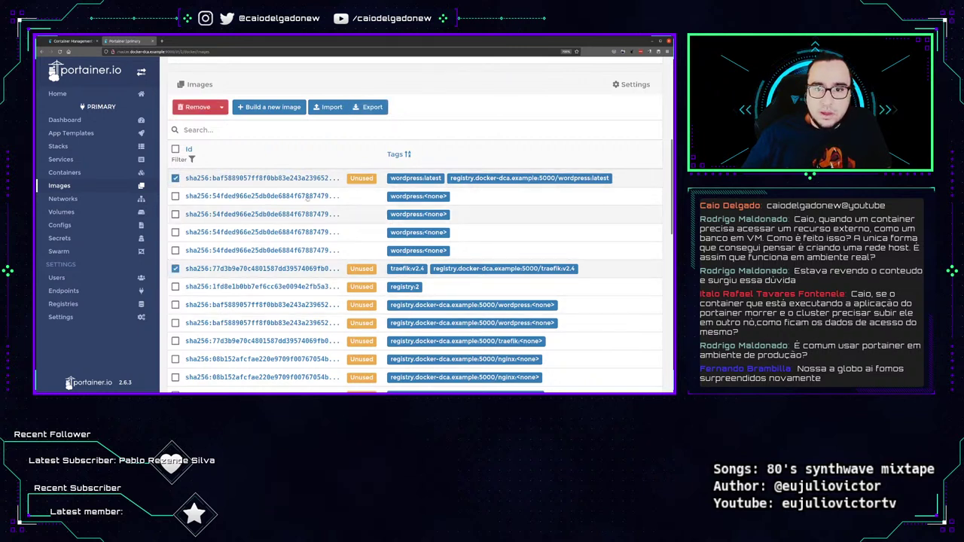
left_click(223, 107)
left_click(208, 125)
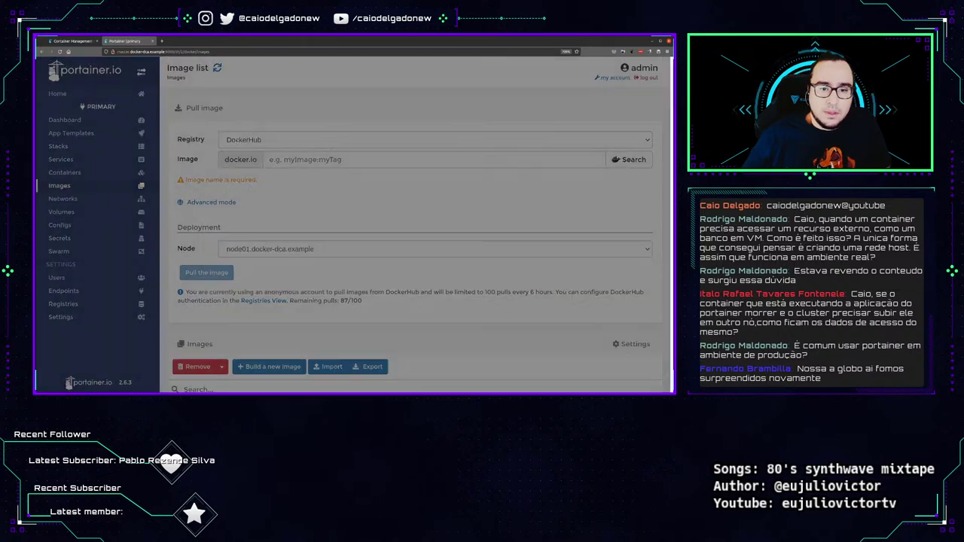
left_click(453, 300)
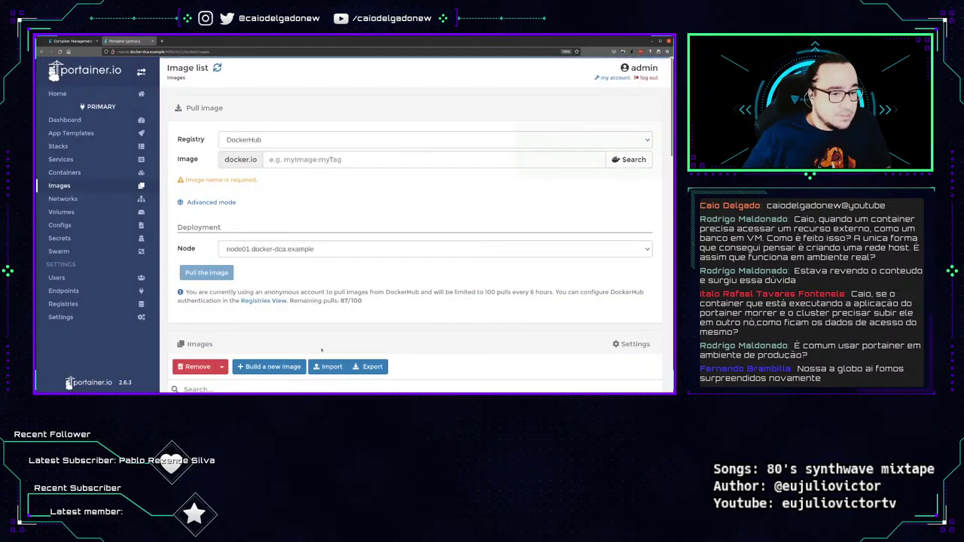
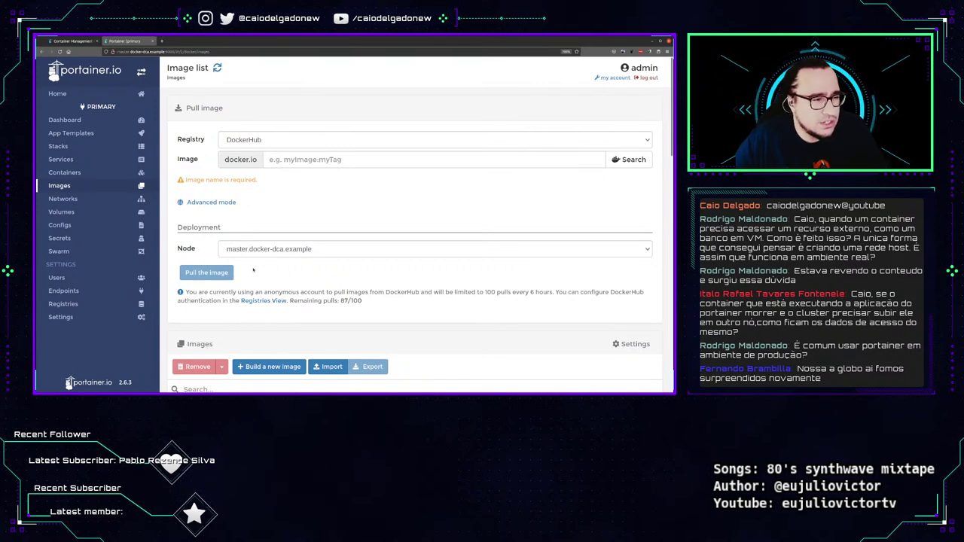
Show the Docker networks list and highlight a subnet/gateway pair and the bridge networks' System tags.
scroll(219, 239, "down", 3)
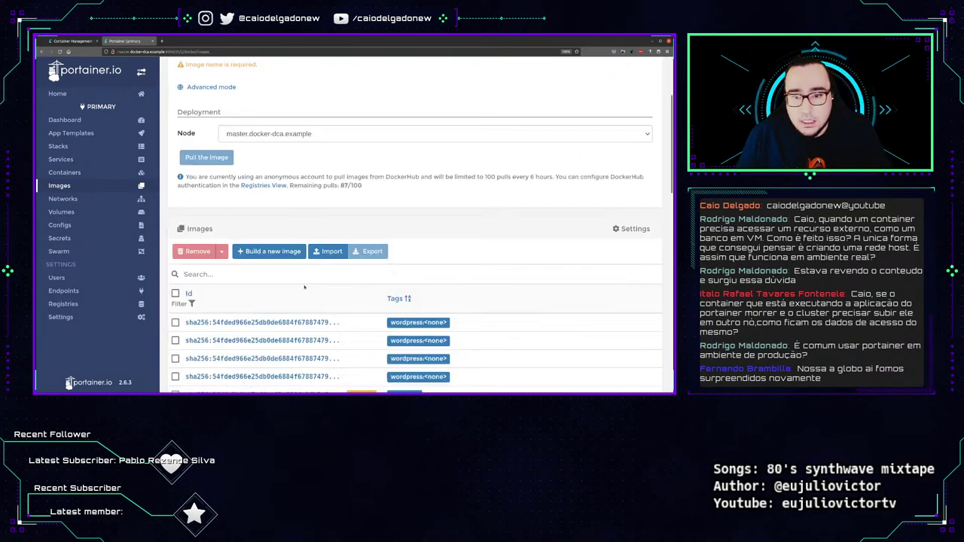
scroll(241, 271, "down", 5)
scroll(256, 292, "up", 4)
scroll(258, 292, "down", 5)
scroll(256, 293, "down", 3)
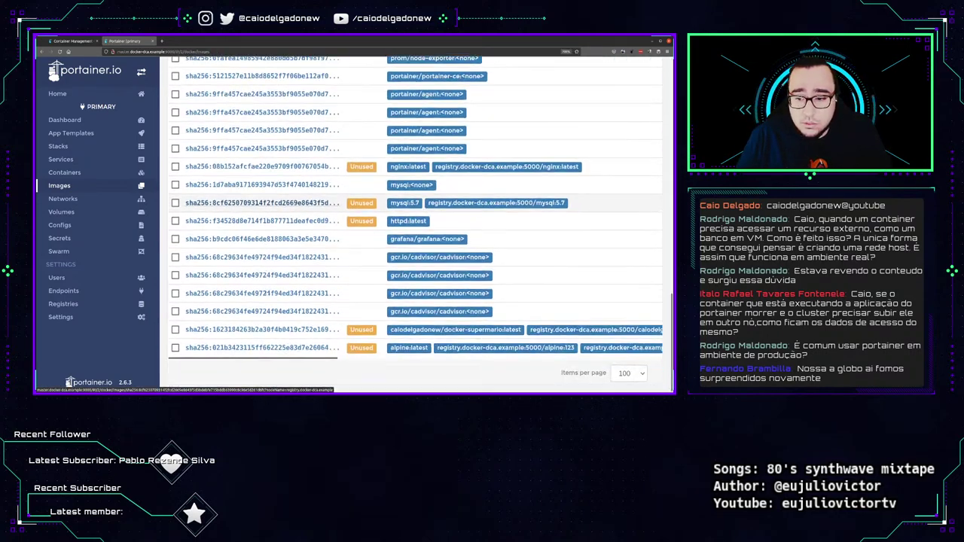
scroll(256, 292, "up", 15)
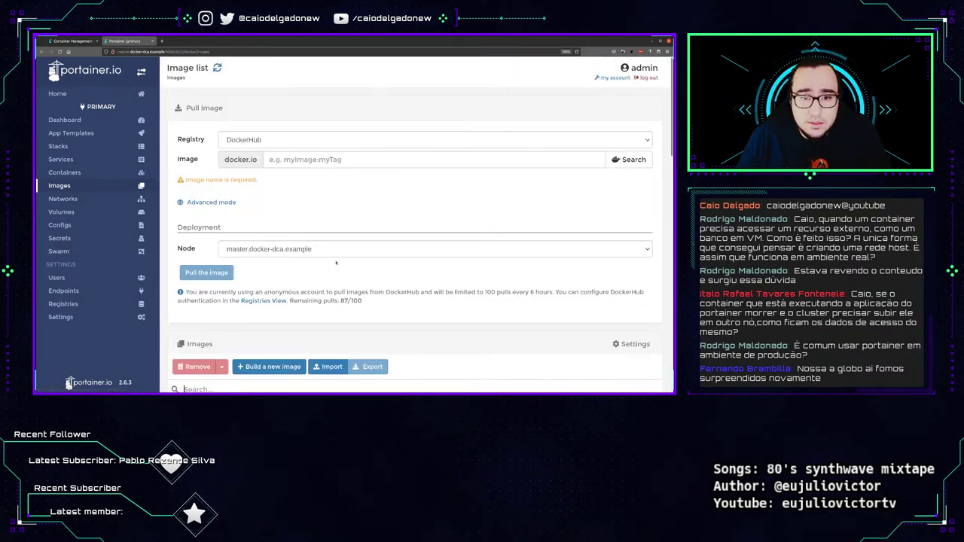
scroll(113, 226, "down", 10)
scroll(116, 230, "up", 10)
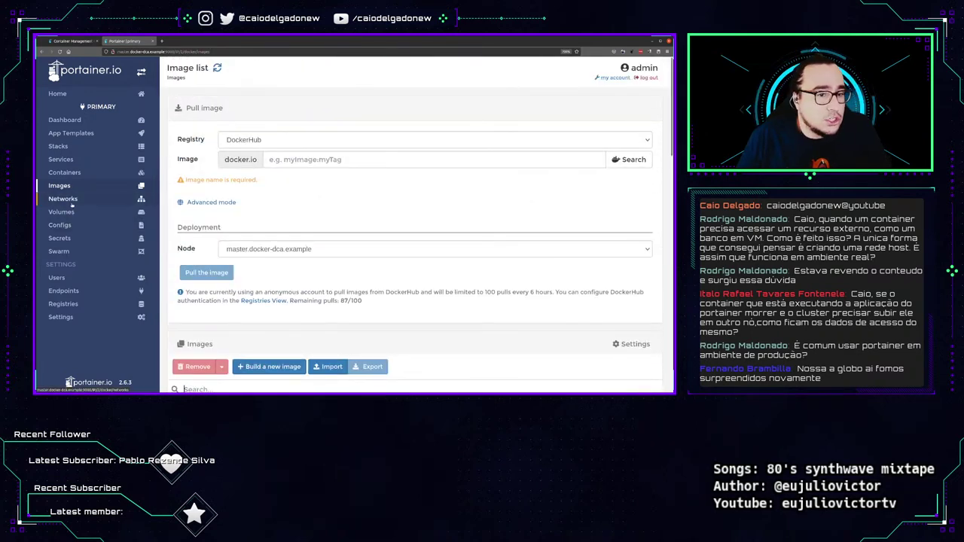
left_click(62, 199)
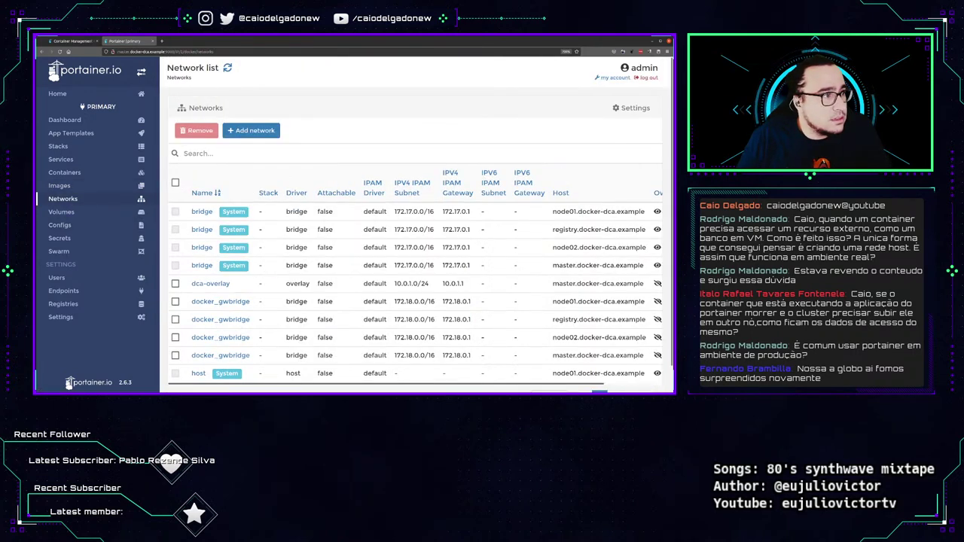
scroll(293, 171, "down", 1)
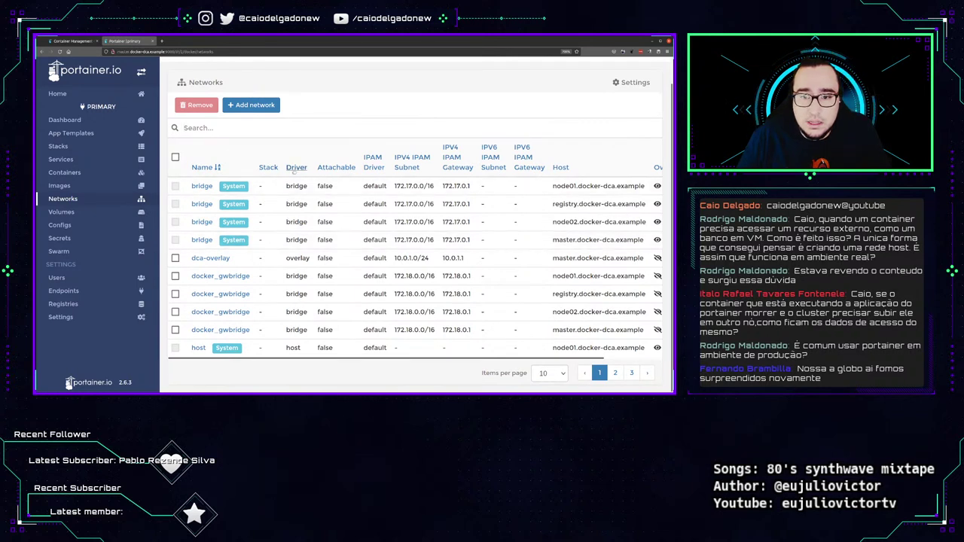
left_click_drag(397, 186, 483, 187)
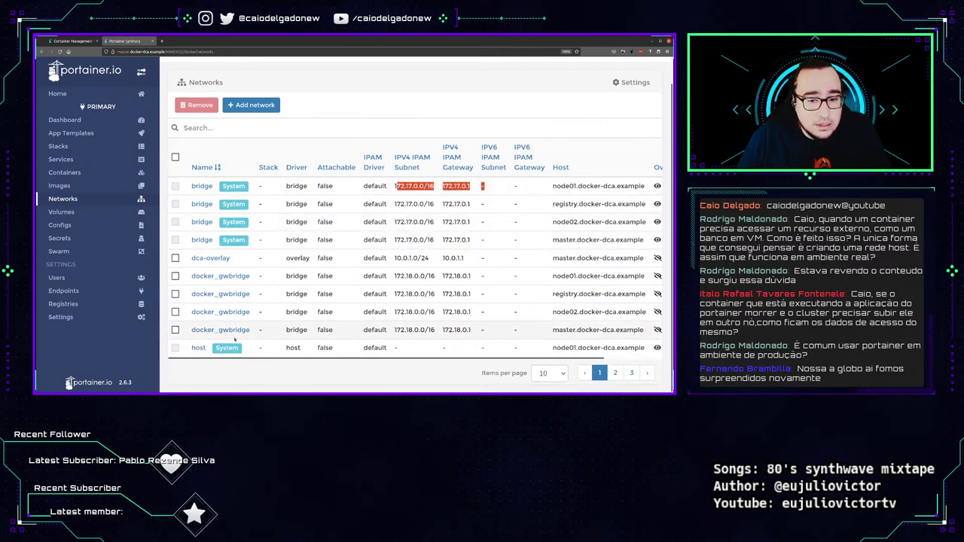
double_click(234, 186)
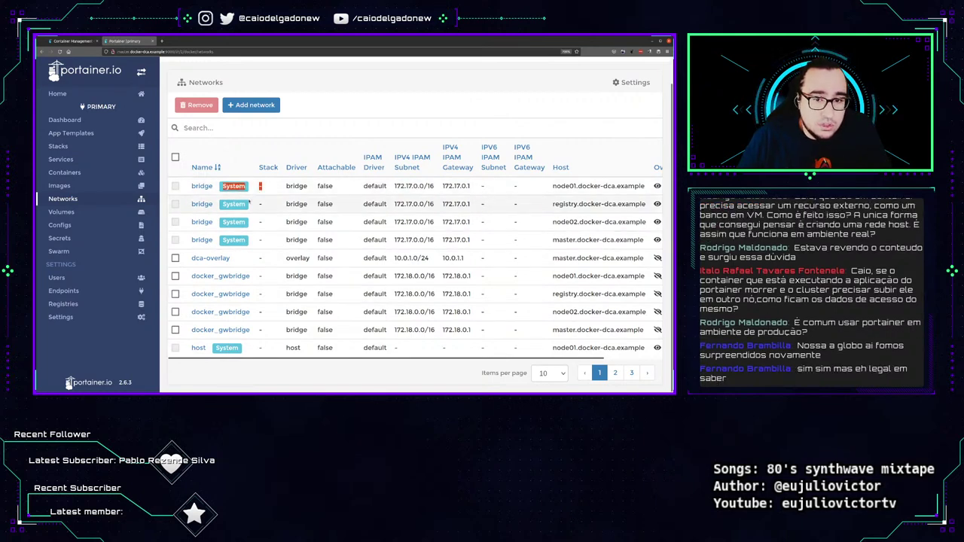
double_click(233, 204)
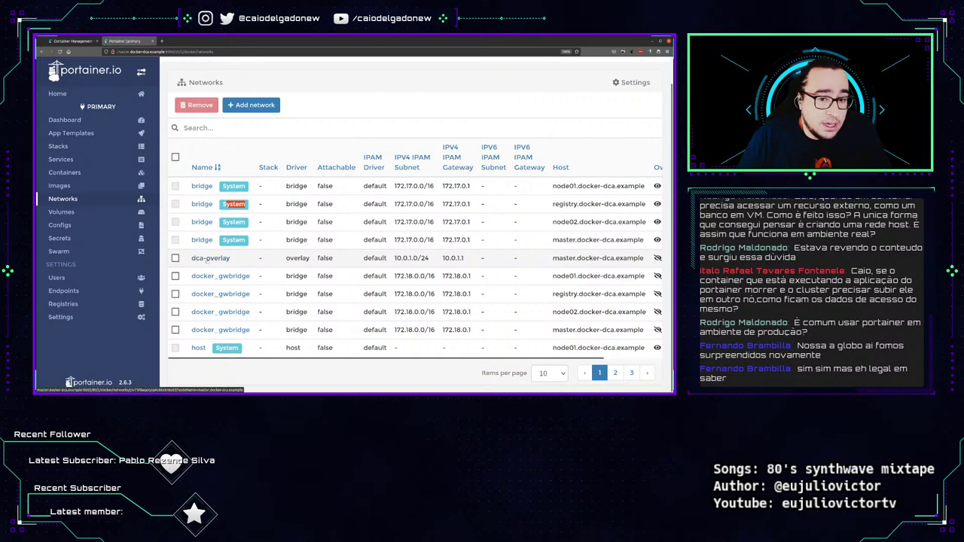
Open dca-overlay's details and select its vxlanid_list driver option name.
left_click(211, 258)
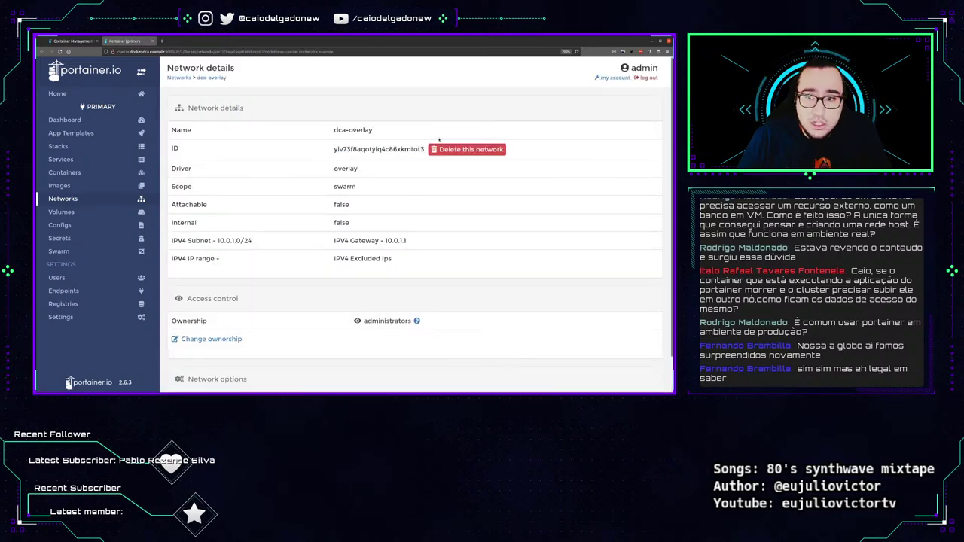
left_click_drag(339, 141, 397, 150)
scroll(215, 235, "down", 1)
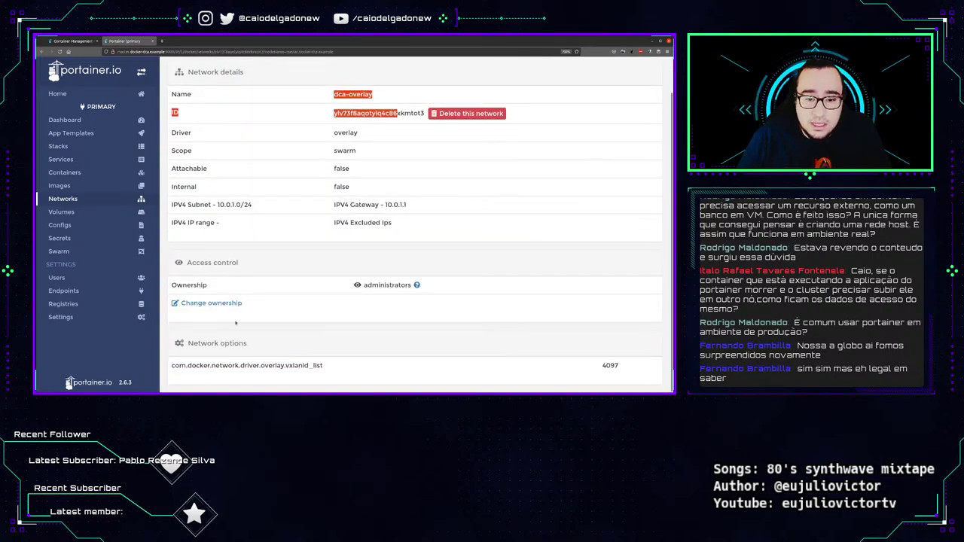
left_click_drag(302, 375, 187, 353)
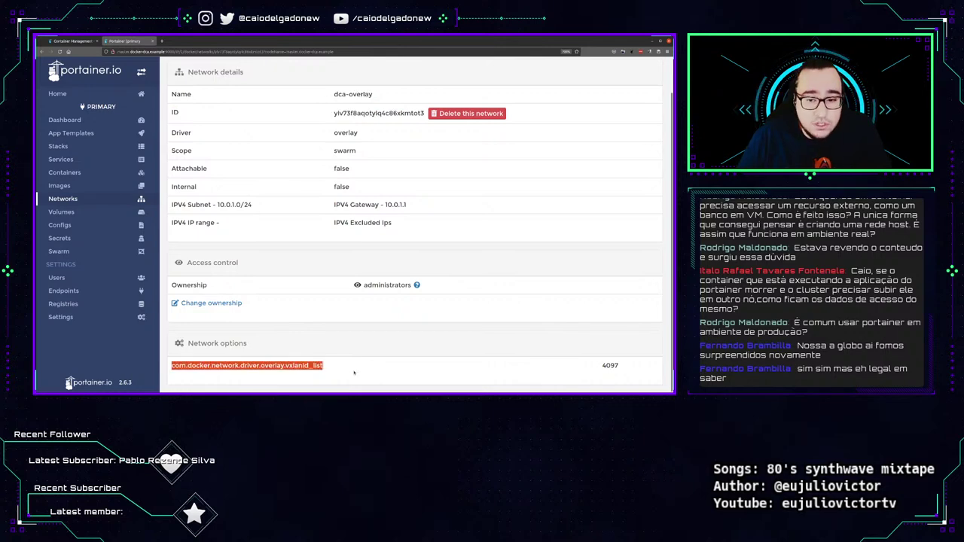
scroll(356, 329, "up", 1)
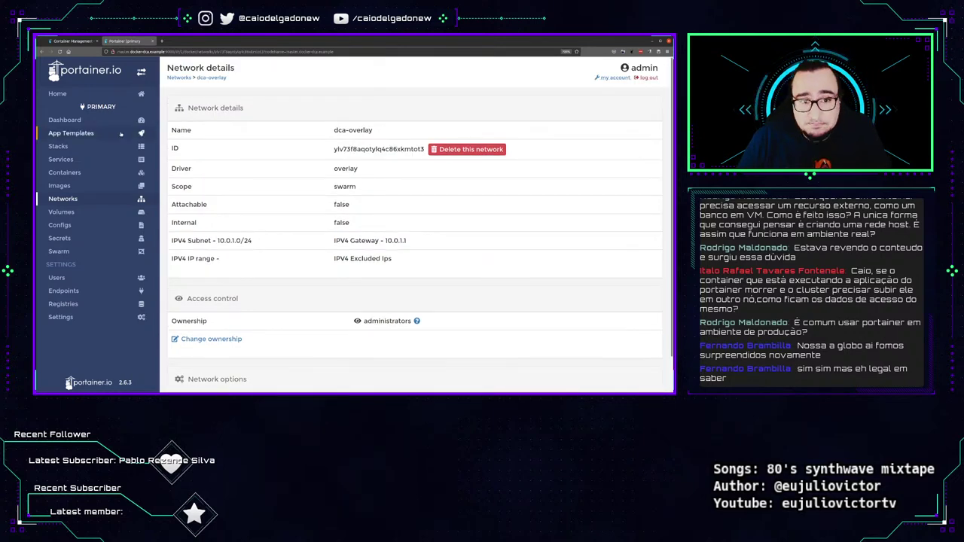
Browse monitoring_grafana_data's csv and plugins folders, then return to the Volumes list.
left_click(61, 212)
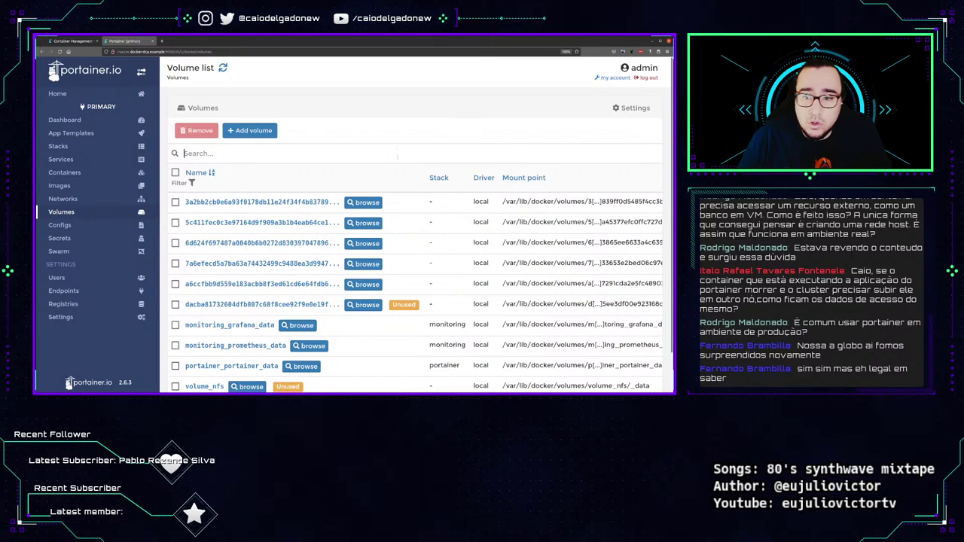
scroll(380, 242, "down", 1)
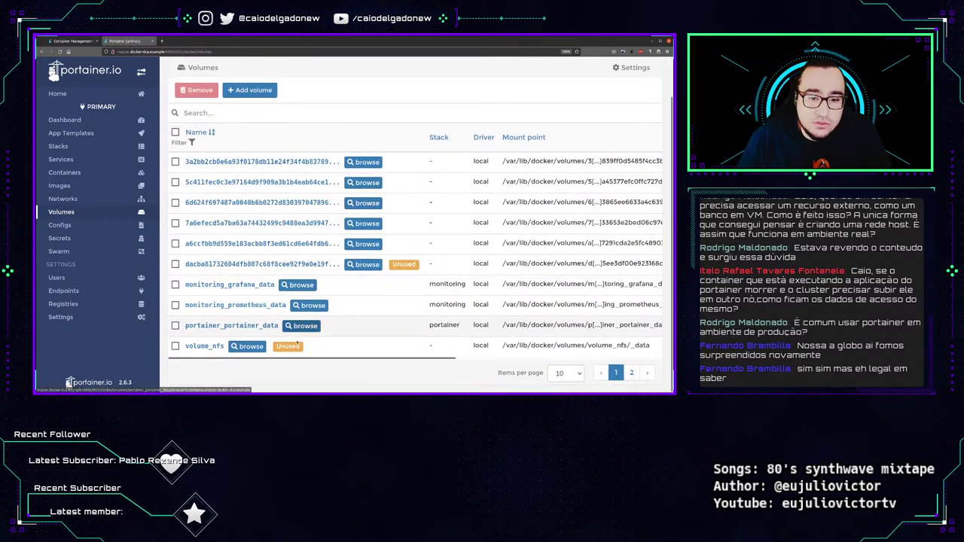
left_click(297, 284)
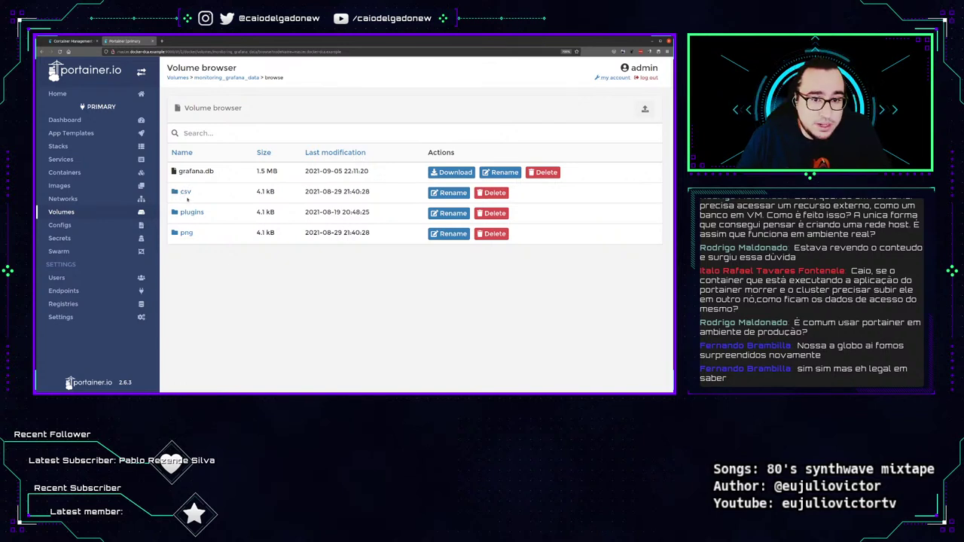
left_click(185, 193)
left_click(206, 171)
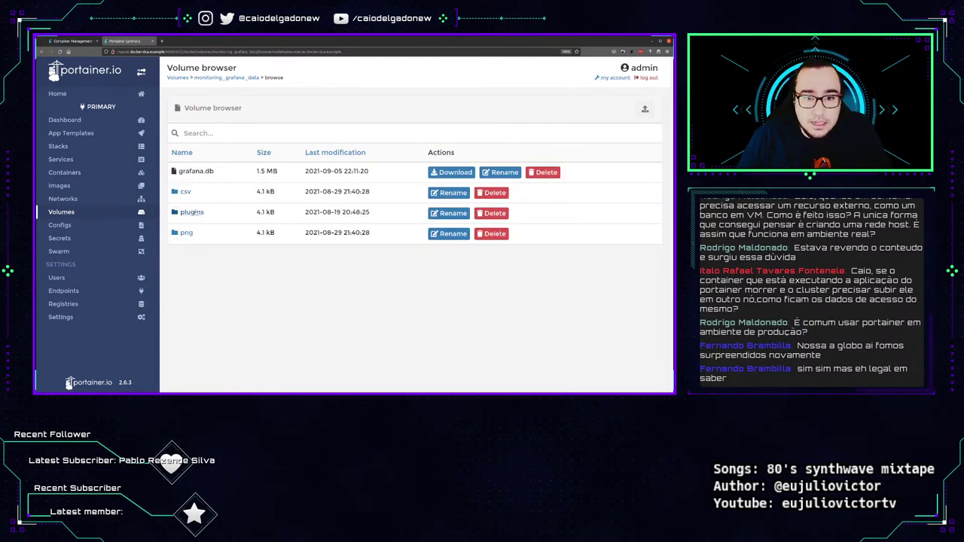
left_click(192, 213)
left_click(199, 171)
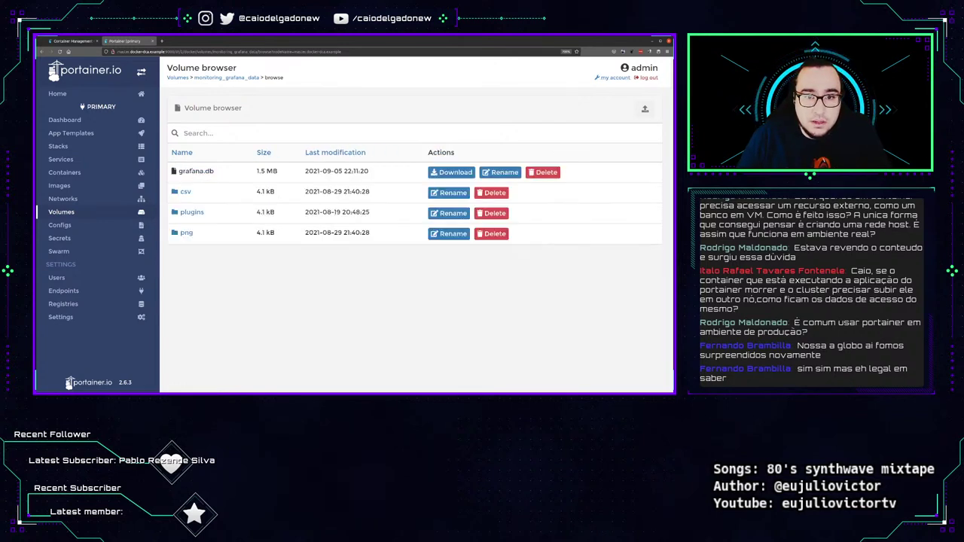
left_click(177, 77)
scroll(365, 305, "down", 2)
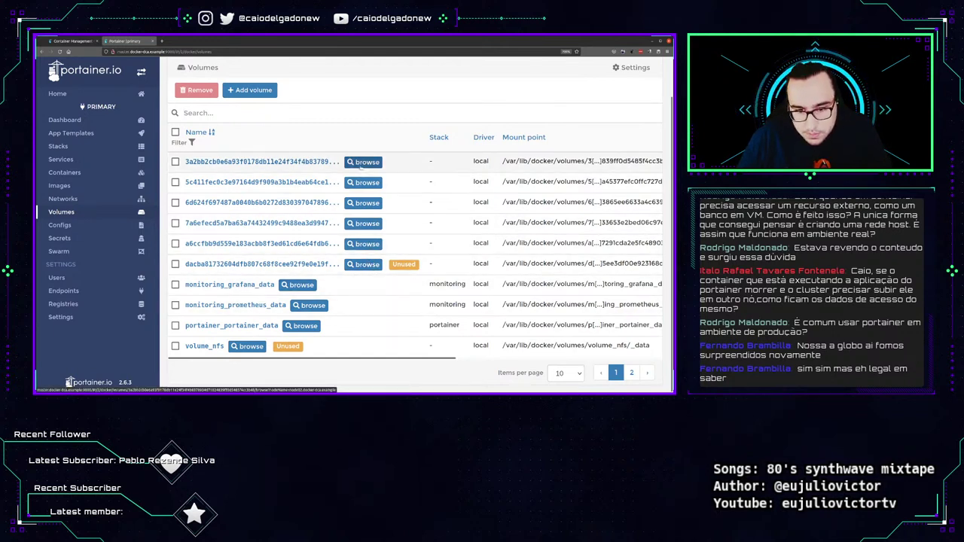
In monitoring_prometheus_data, go to the first block's chunks folder and save file 000001.
left_click(310, 306)
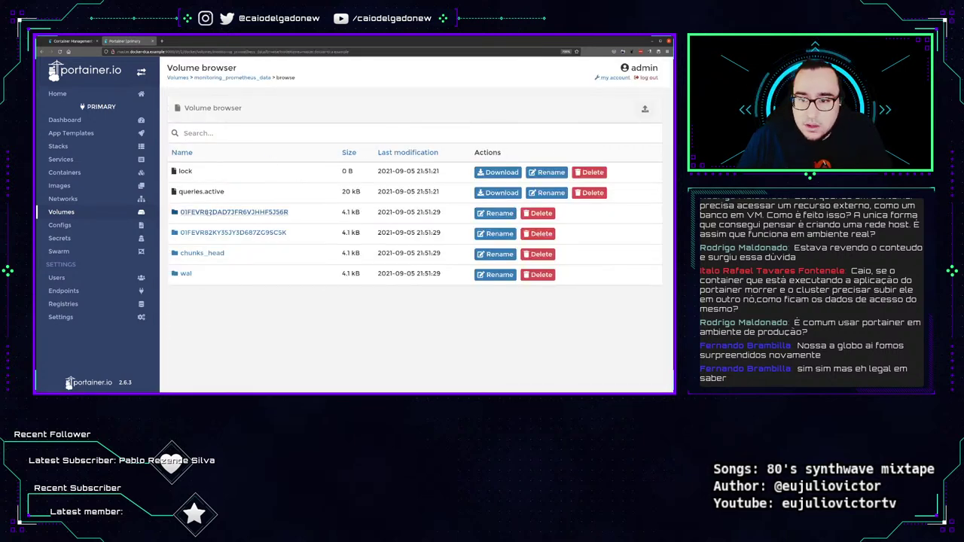
left_click(188, 212)
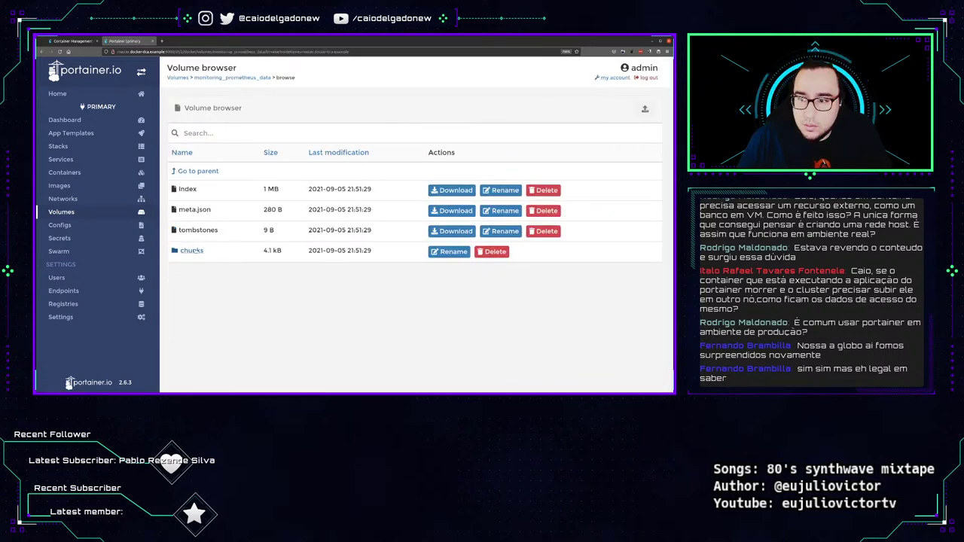
left_click(191, 250)
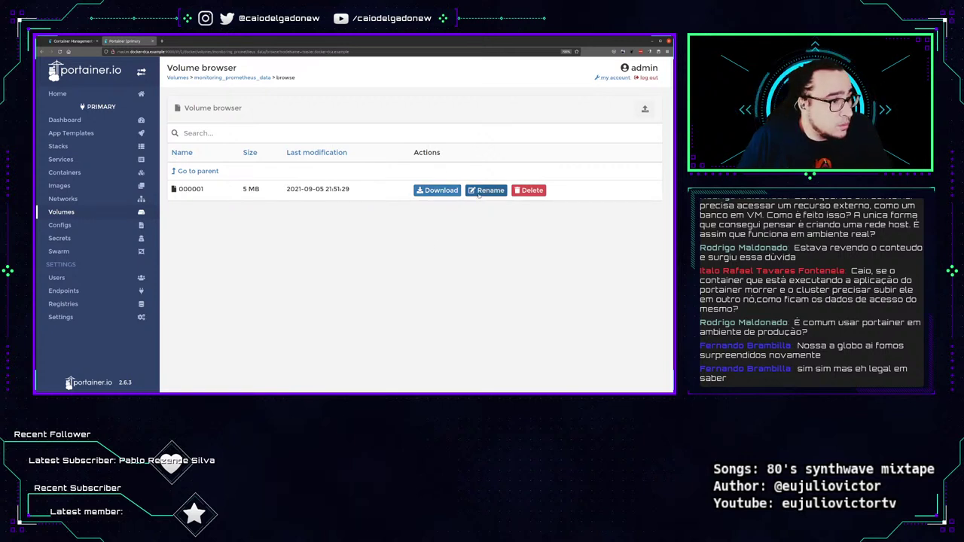
left_click(434, 193)
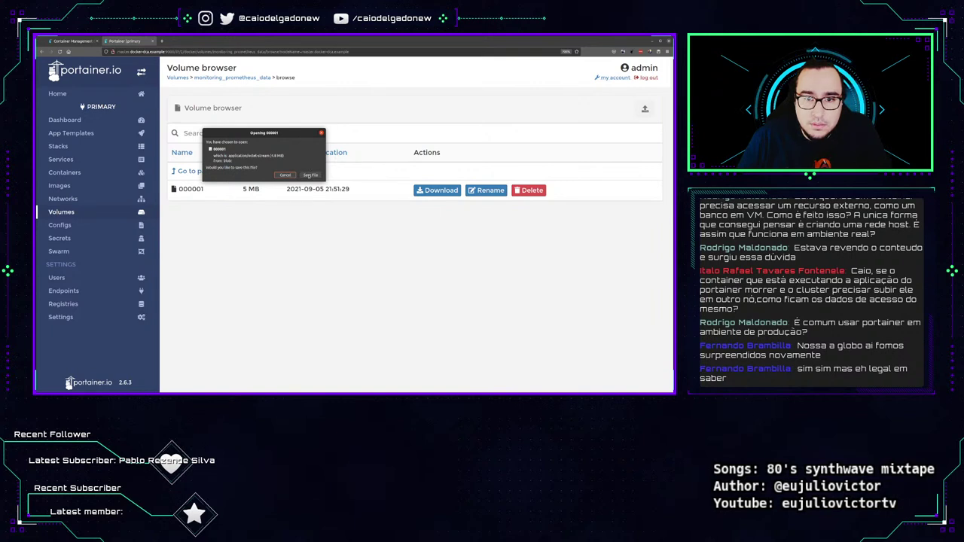
left_click(309, 175)
Back in the block folder, dismiss the index download and view meta.json in Text Editor, then close it.
left_click(197, 171)
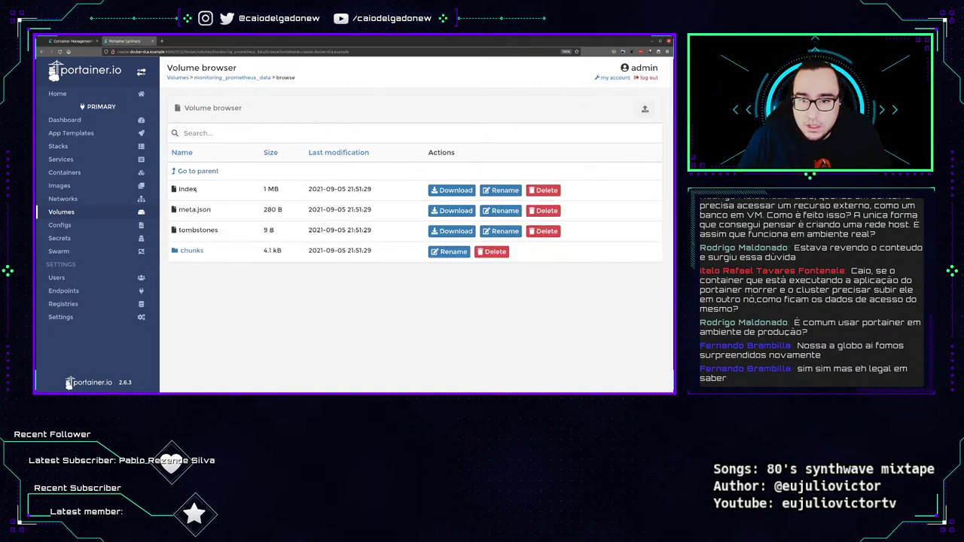
left_click(452, 190)
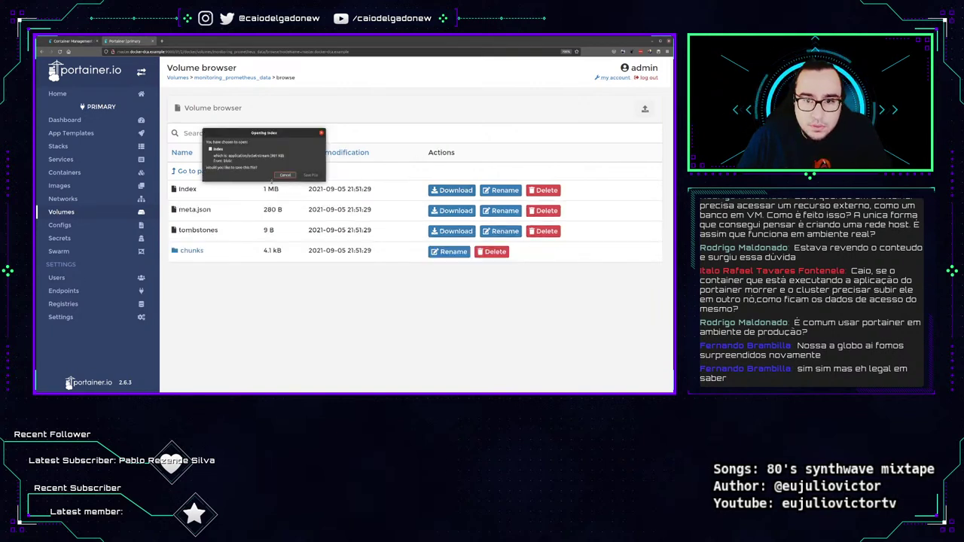
left_click(285, 175)
left_click(452, 210)
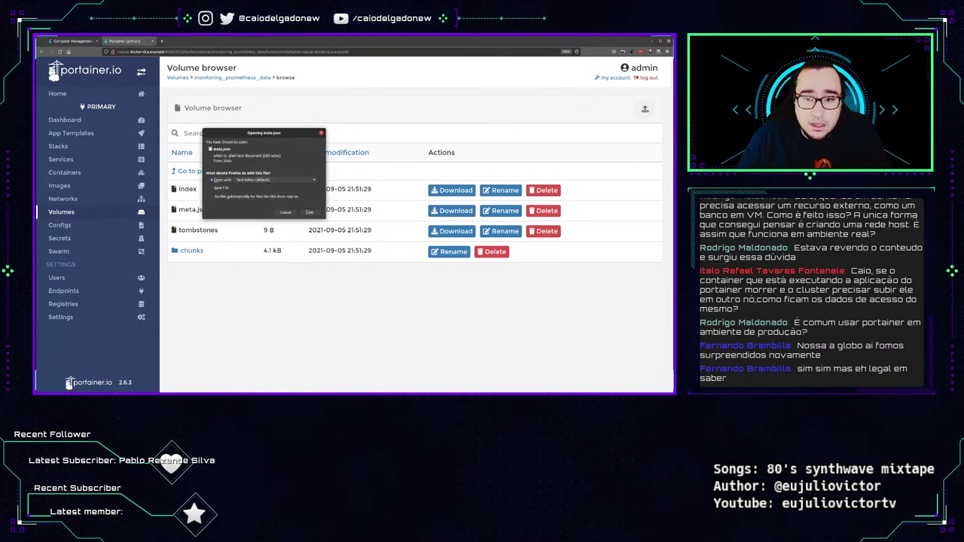
left_click(309, 212)
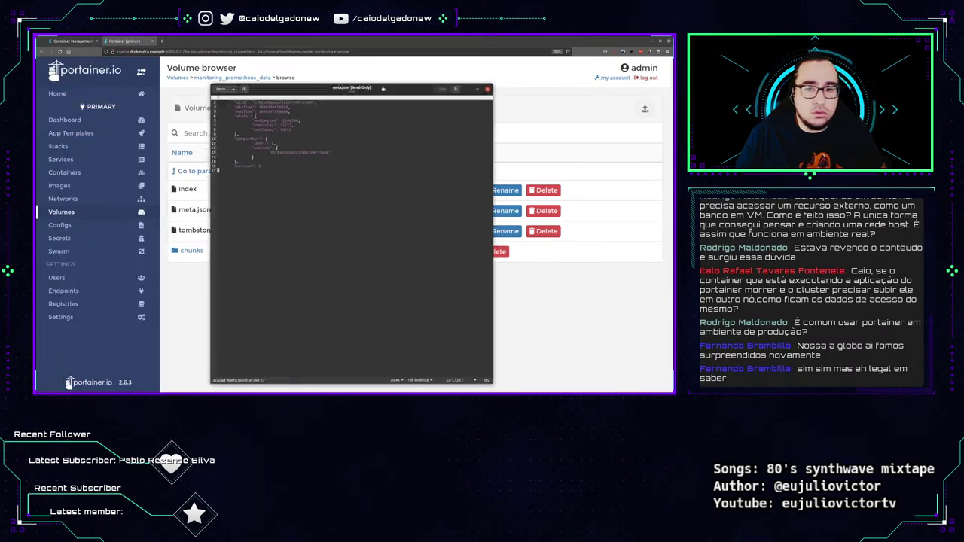
double_click(146, 38)
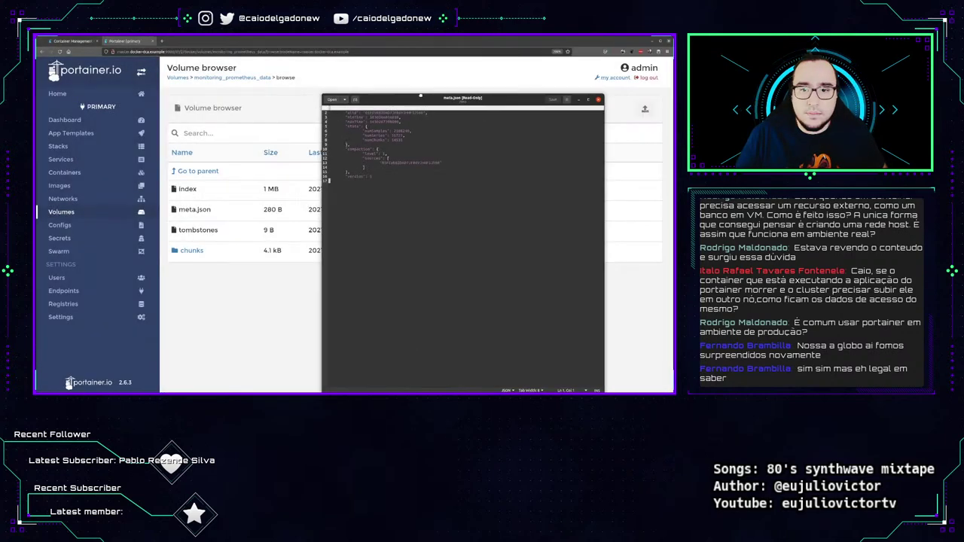
key("ctrl+a")
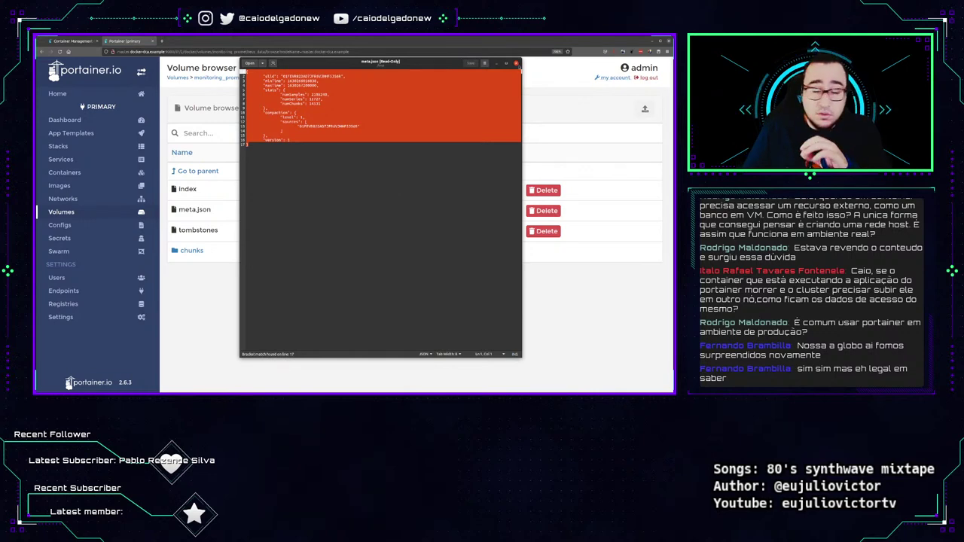
left_click(516, 63)
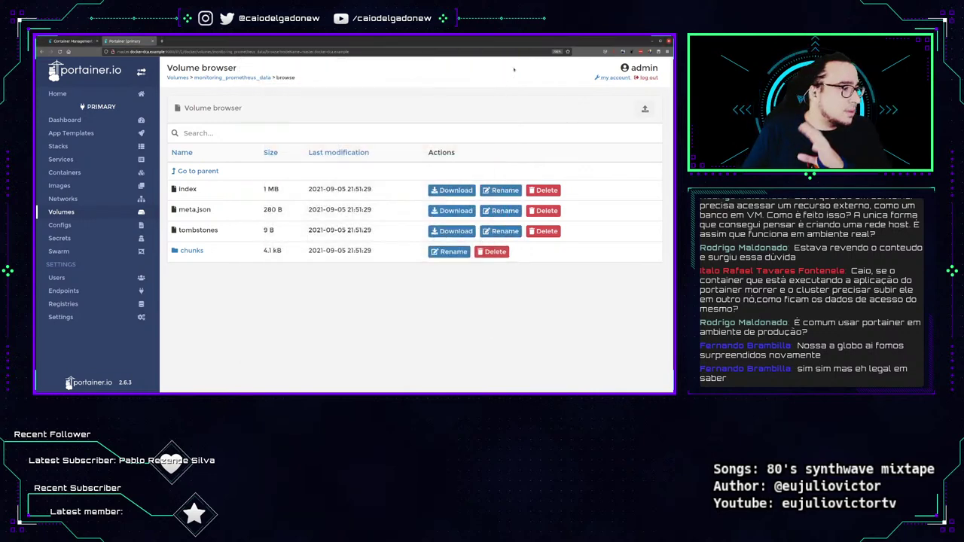
Open the senha_db secret's details, highlight its ID, then go to the Swarm cluster overview.
left_click(104, 226)
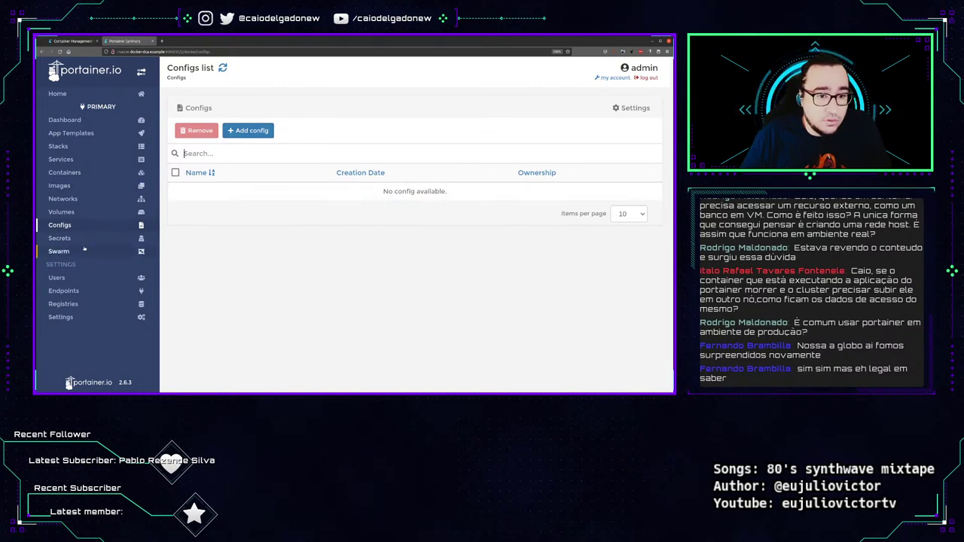
left_click(59, 238)
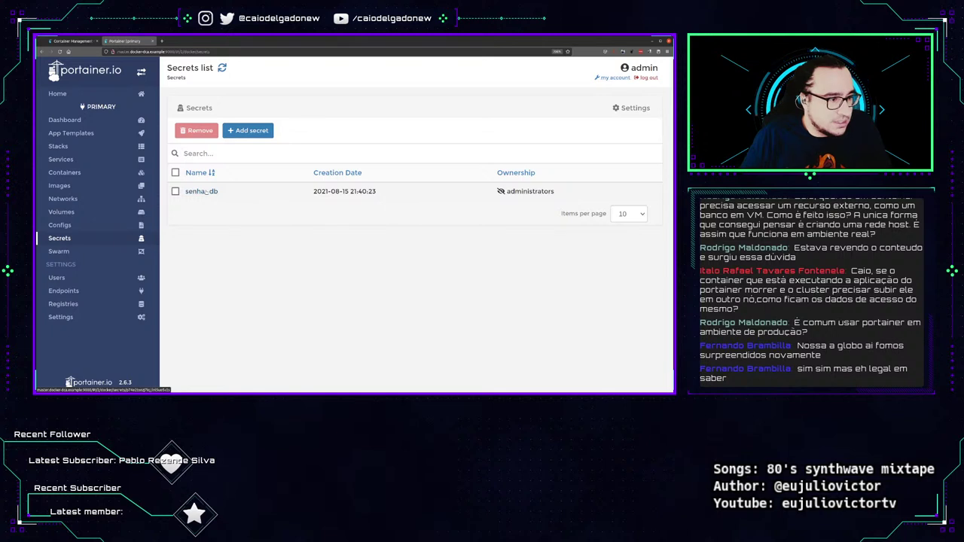
left_click(202, 191)
left_click_drag(286, 149, 351, 150)
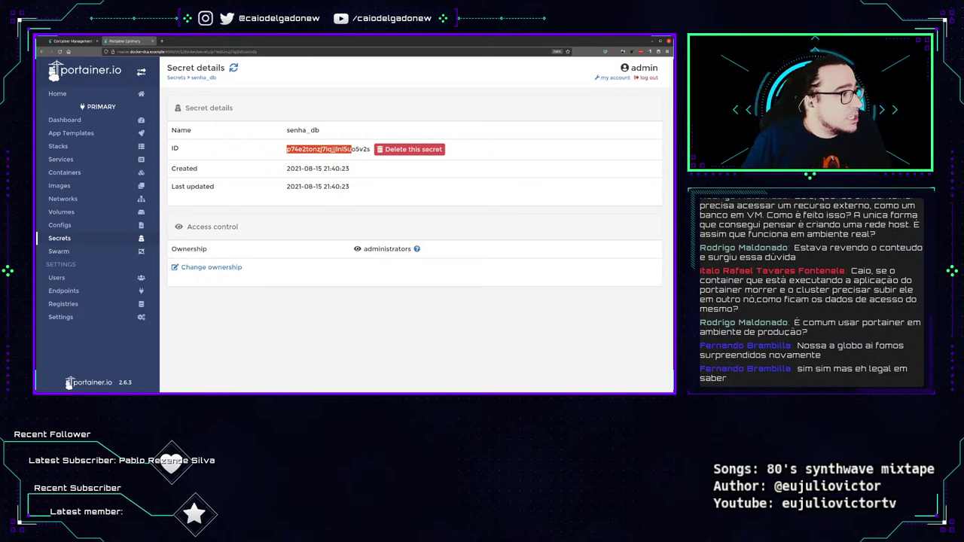
left_click(112, 256)
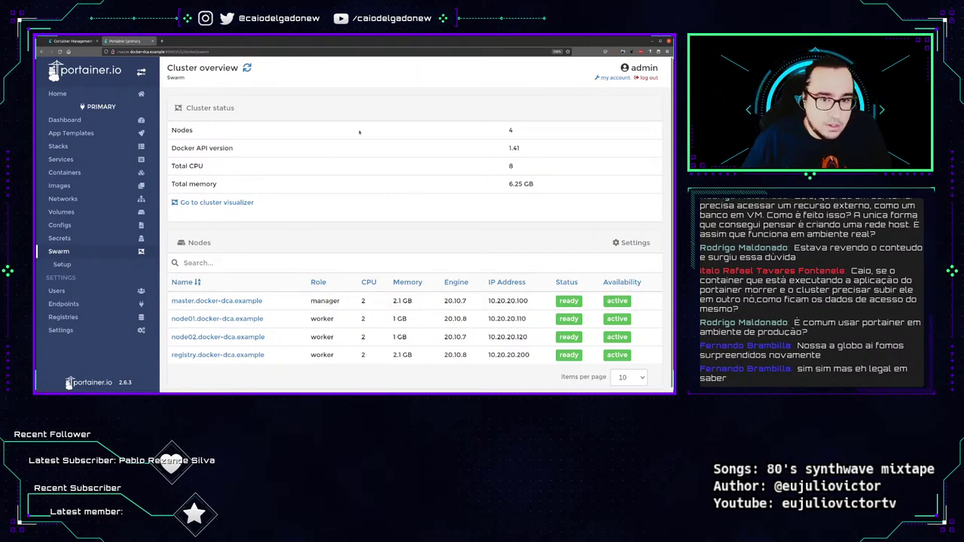
Open the cluster visualizer from the Swarm Cluster overview page.
scroll(317, 271, "down", 1)
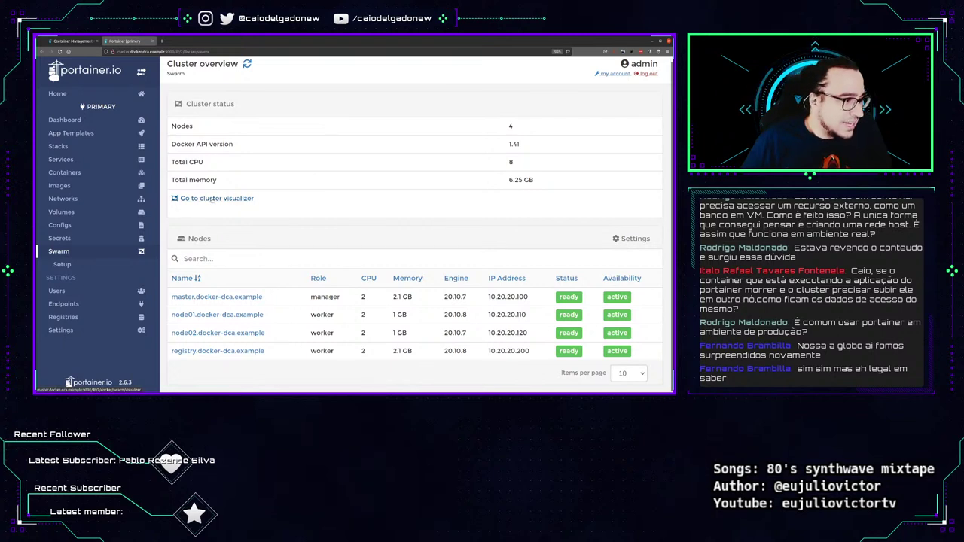
left_click(214, 199)
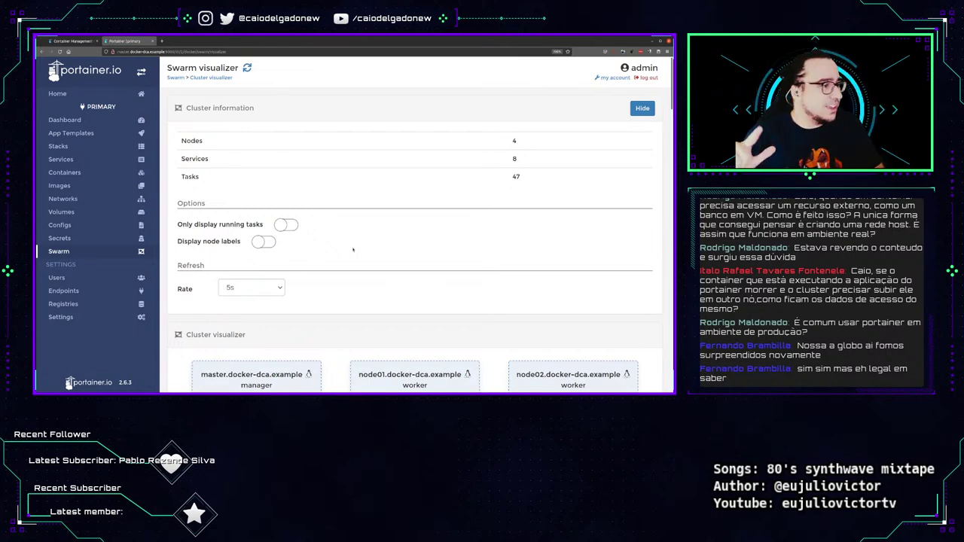
Look over the visualizer's task cards, highlighting the monitoring_cadvisor task name and image line.
scroll(370, 232, "down", 3)
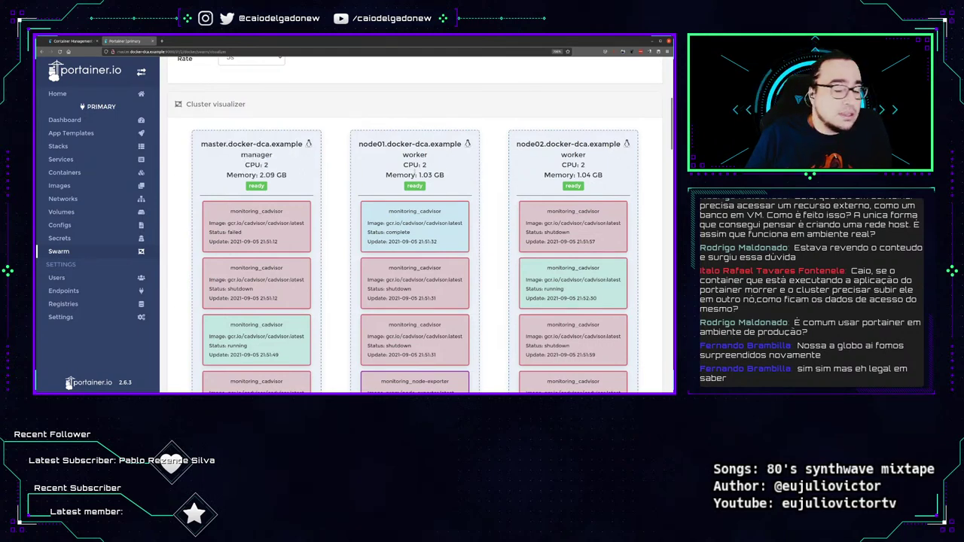
scroll(429, 256, "down", 1)
scroll(429, 257, "up", 2)
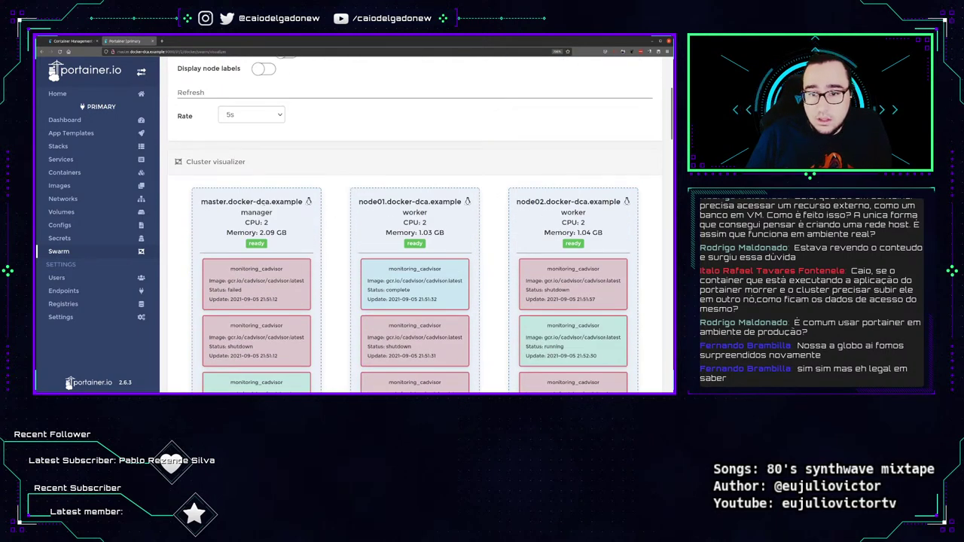
scroll(336, 253, "down", 5)
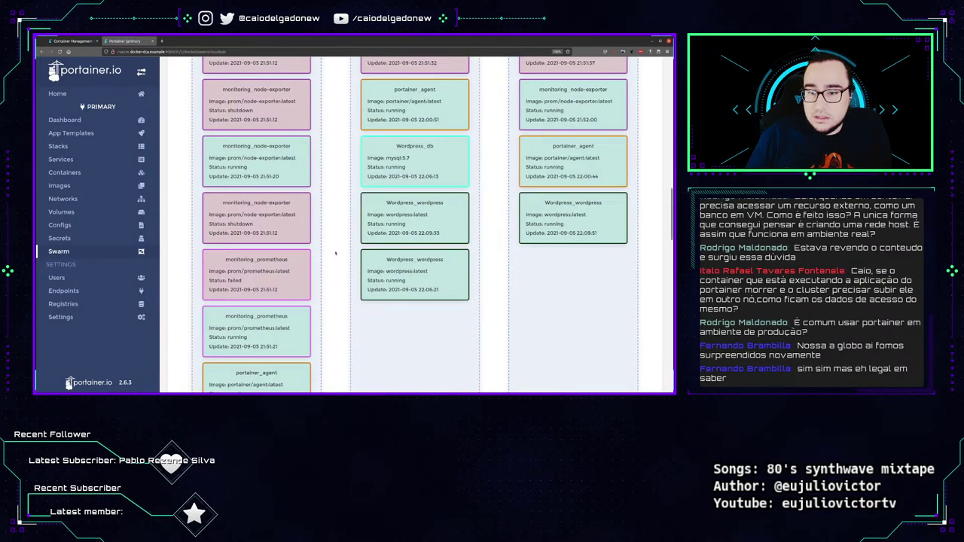
scroll(336, 253, "down", 10)
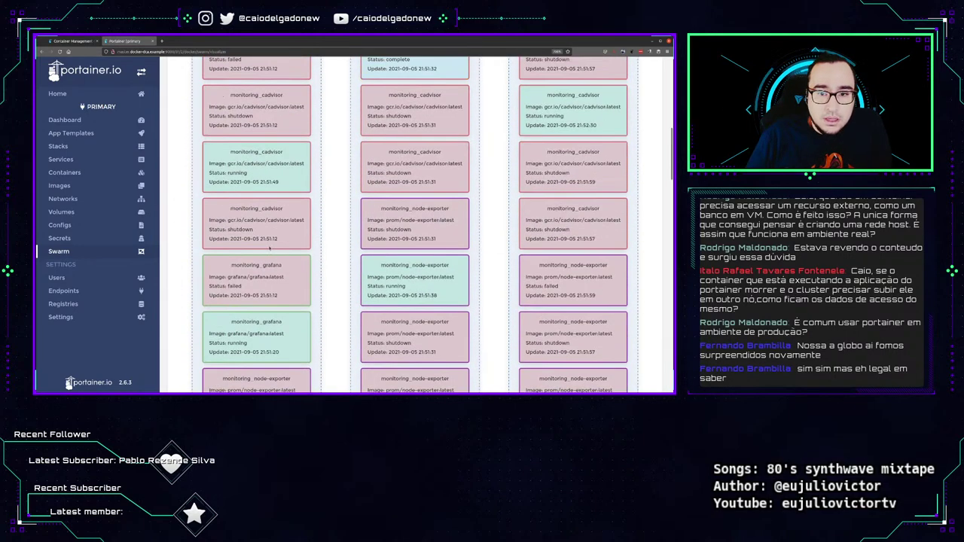
scroll(269, 248, "up", 4)
double_click(241, 269)
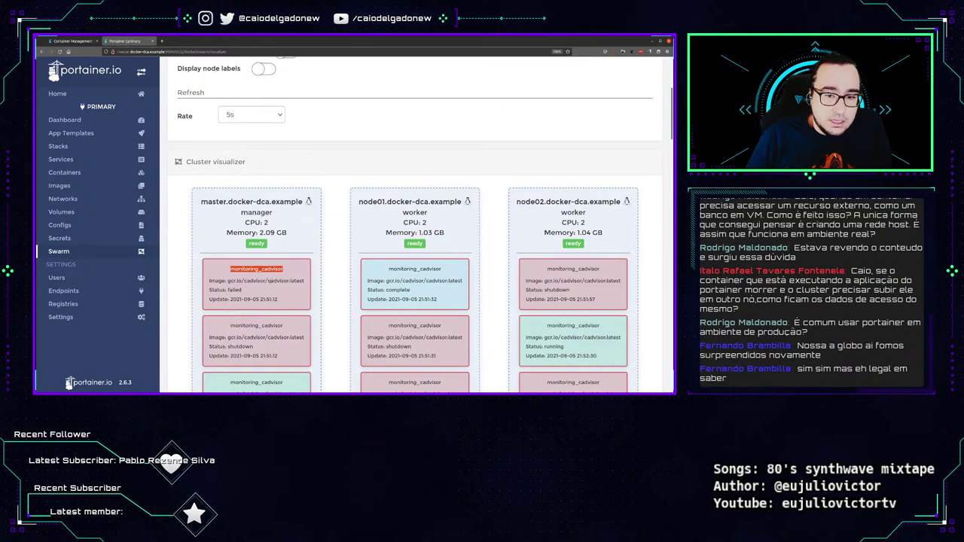
triple_click(272, 281)
scroll(269, 287, "down", 3)
left_click_drag(259, 200, 257, 170)
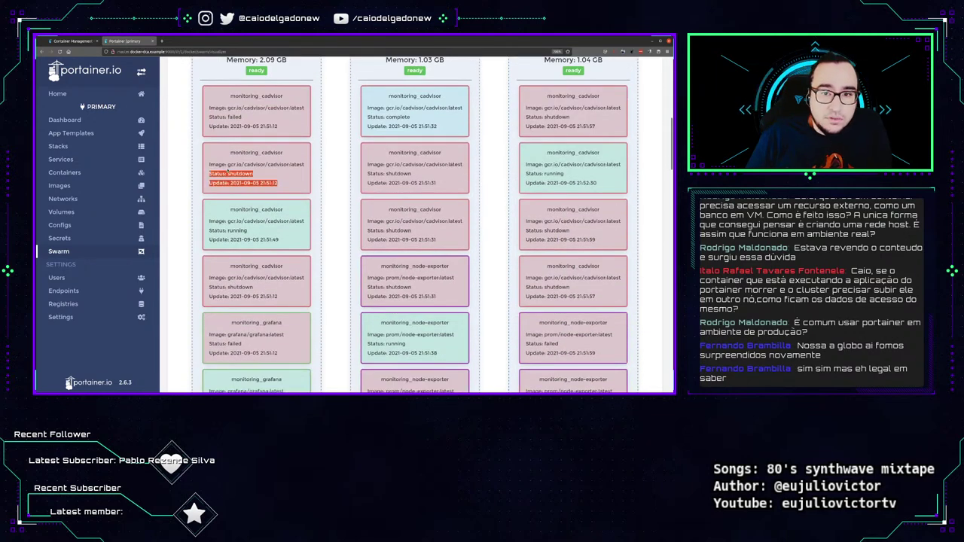
scroll(261, 184, "up", 5)
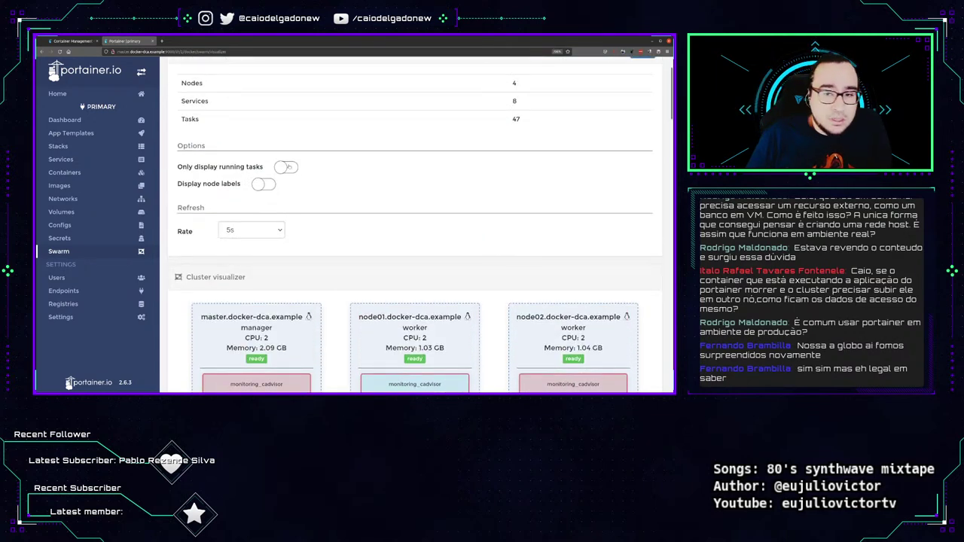
Turn on 'Only display running tasks' and 'Display node labels' in the visualizer.
left_click(287, 167)
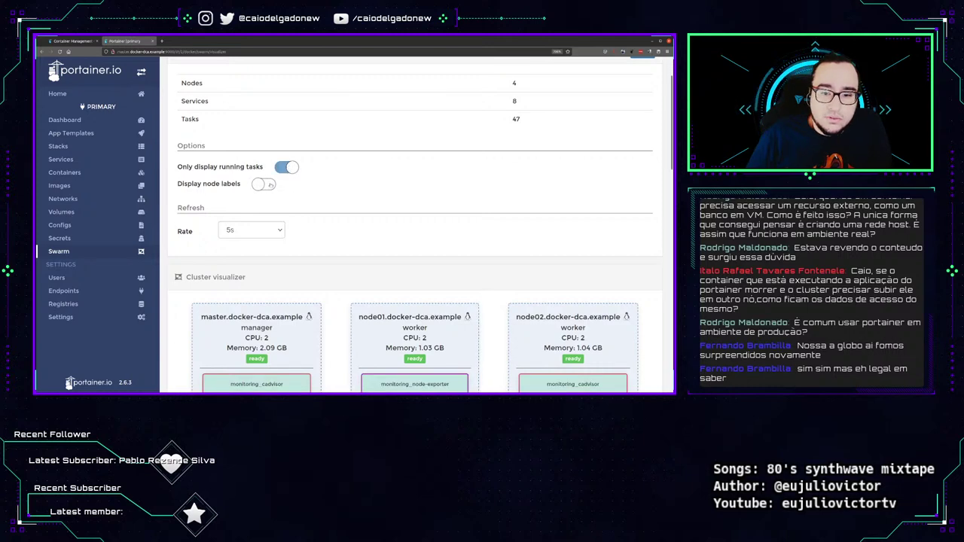
left_click(270, 184)
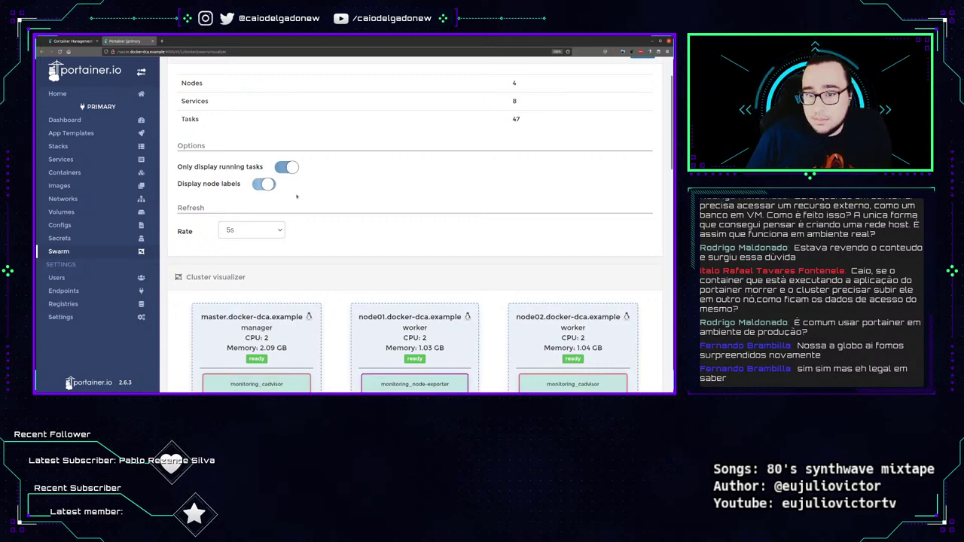
scroll(324, 195, "down", 3)
scroll(324, 196, "down", 1)
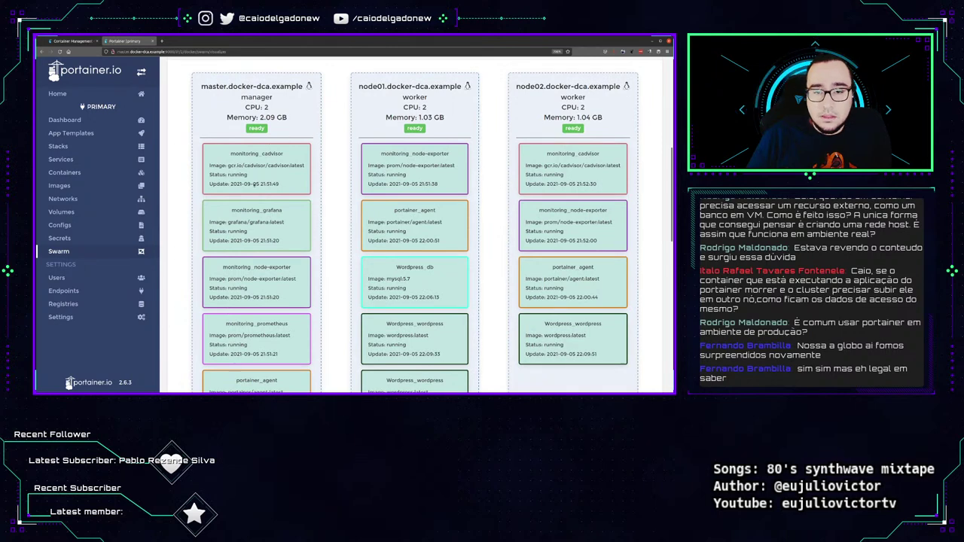
scroll(453, 237, "down", 3)
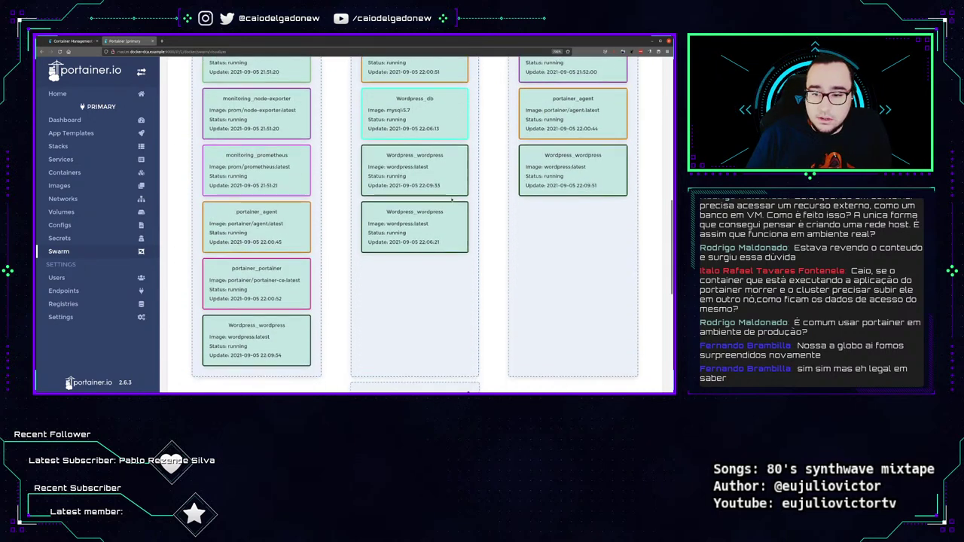
scroll(466, 210, "down", 3)
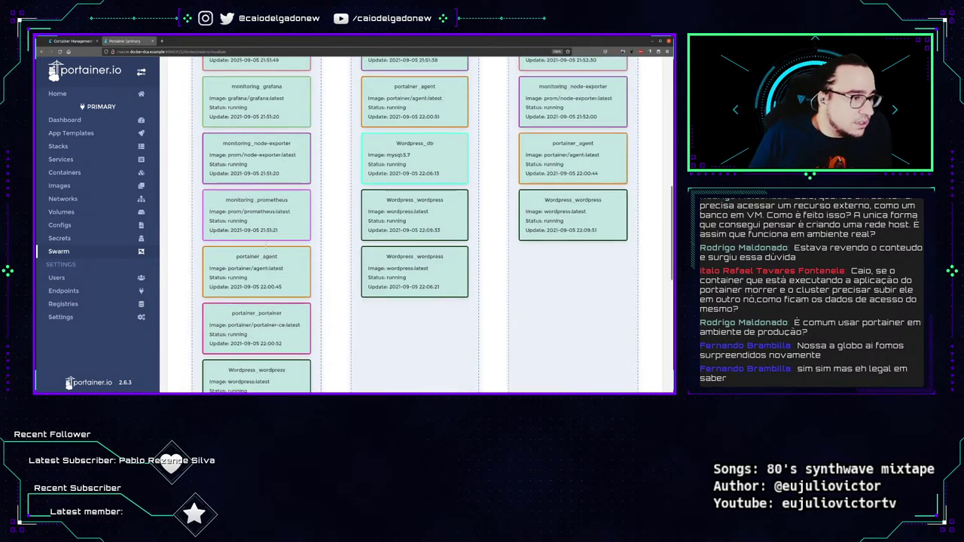
scroll(250, 195, "up", 3)
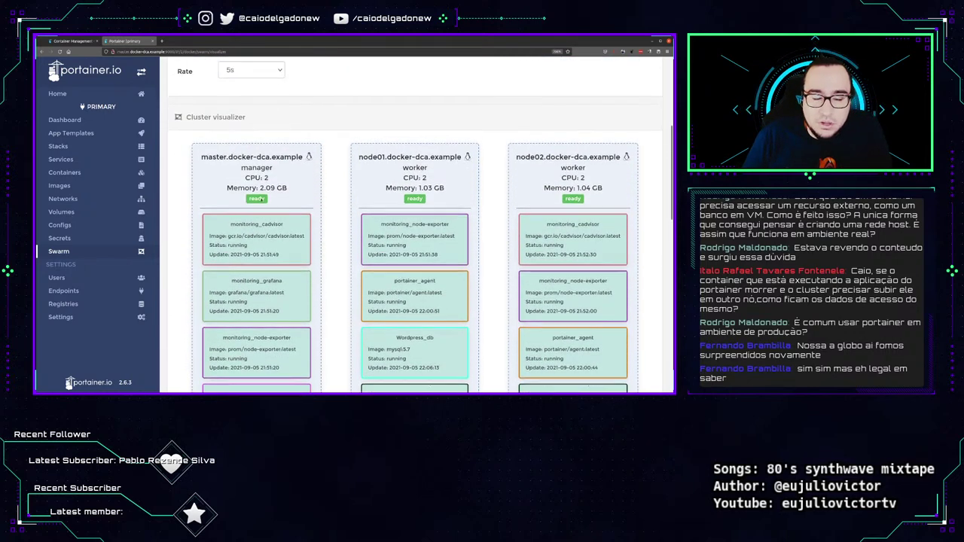
scroll(282, 235, "down", 2)
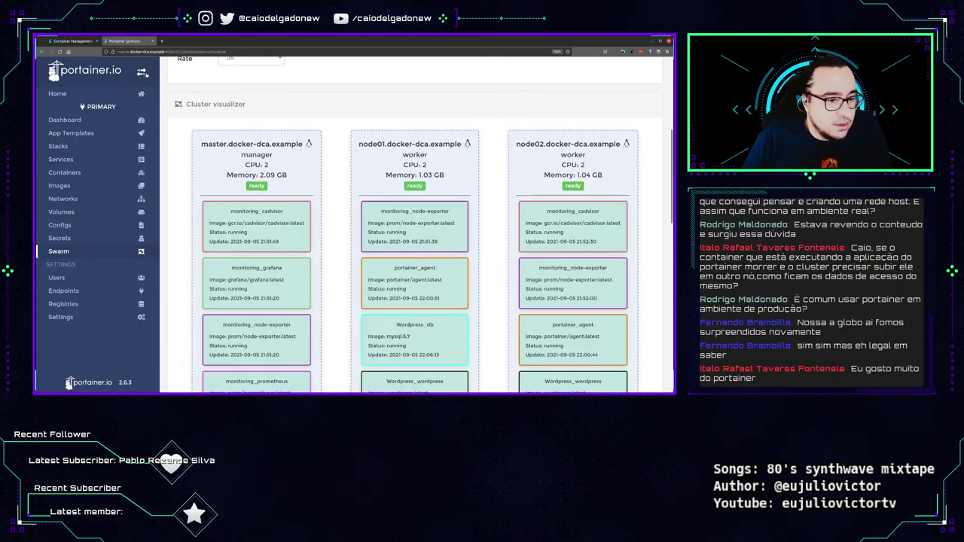
Collapse the sidebar so all four nodes fit side by side, then expand it again.
left_click(143, 73)
scroll(381, 213, "down", 4)
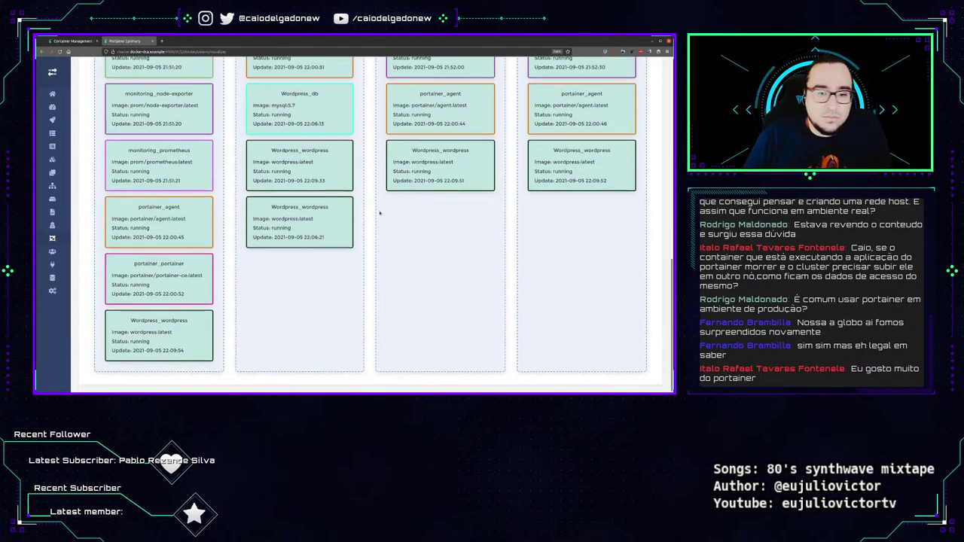
scroll(378, 213, "up", 5)
scroll(369, 207, "down", 3)
scroll(331, 195, "up", 1)
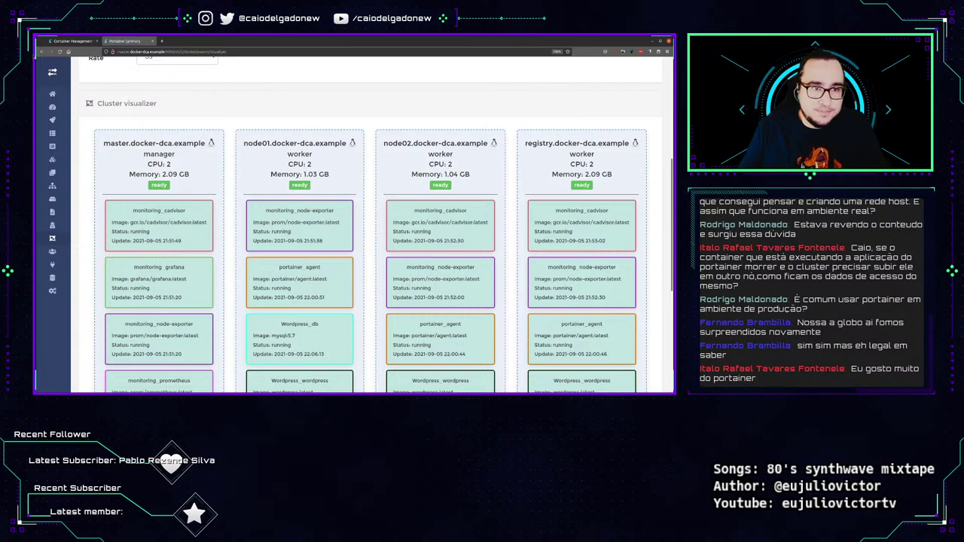
left_click(52, 72)
Review Swarm Setup's Docker features configuration, highlighting Docker Security Settings, then go to Users.
left_click(123, 251)
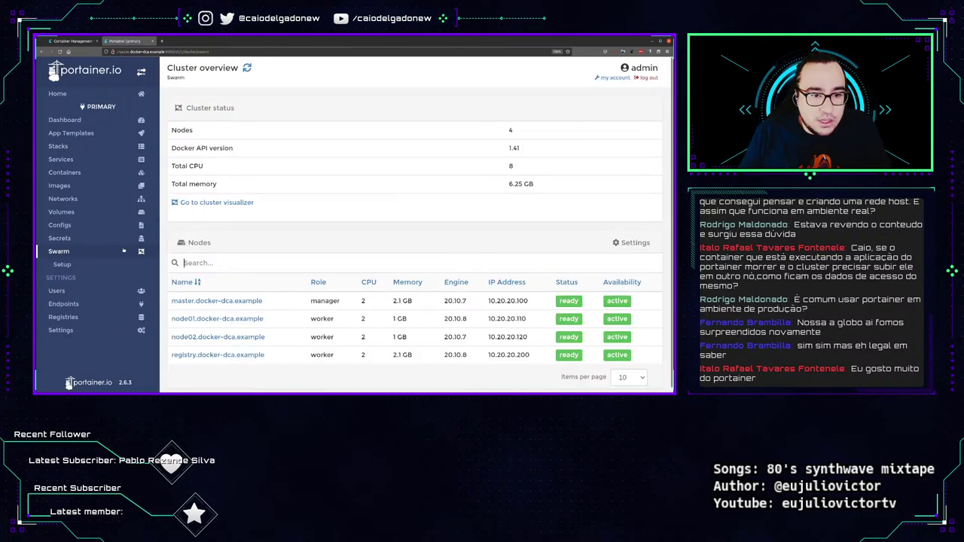
left_click(62, 264)
left_click(68, 252)
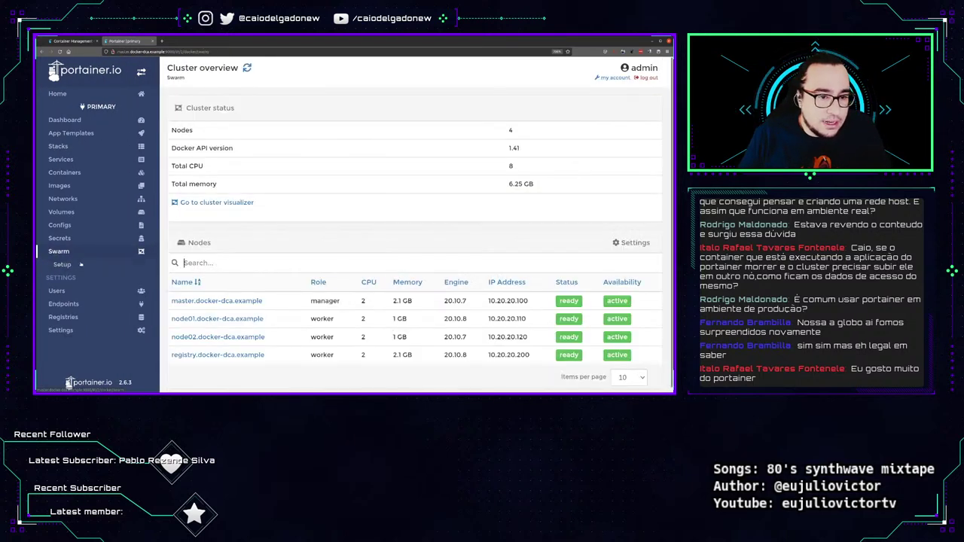
left_click(79, 264)
left_click_drag(176, 132, 292, 132)
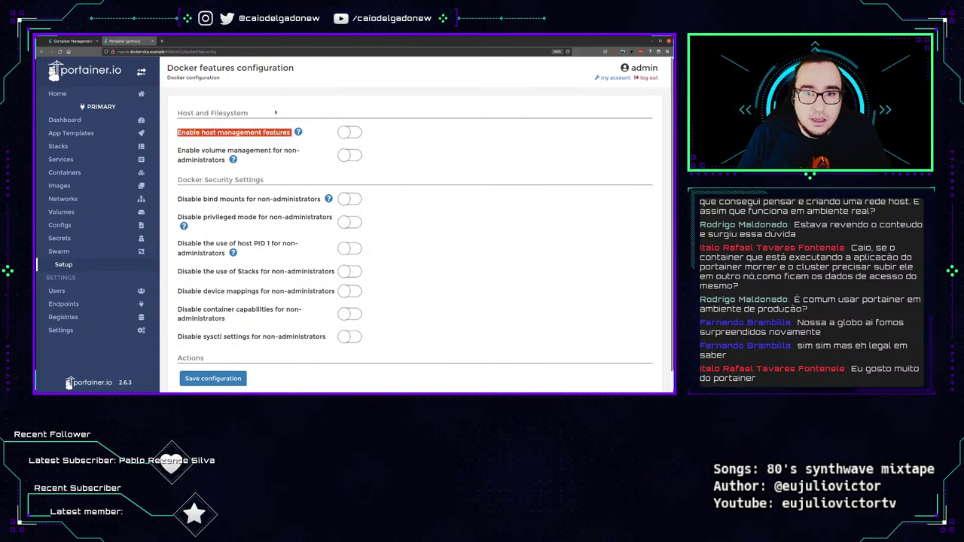
scroll(188, 160, "down", 1)
left_click(188, 161)
mouse_move(189, 161)
left_mouse_down()
mouse_move(267, 161)
mouse_move(178, 160)
left_mouse_up()
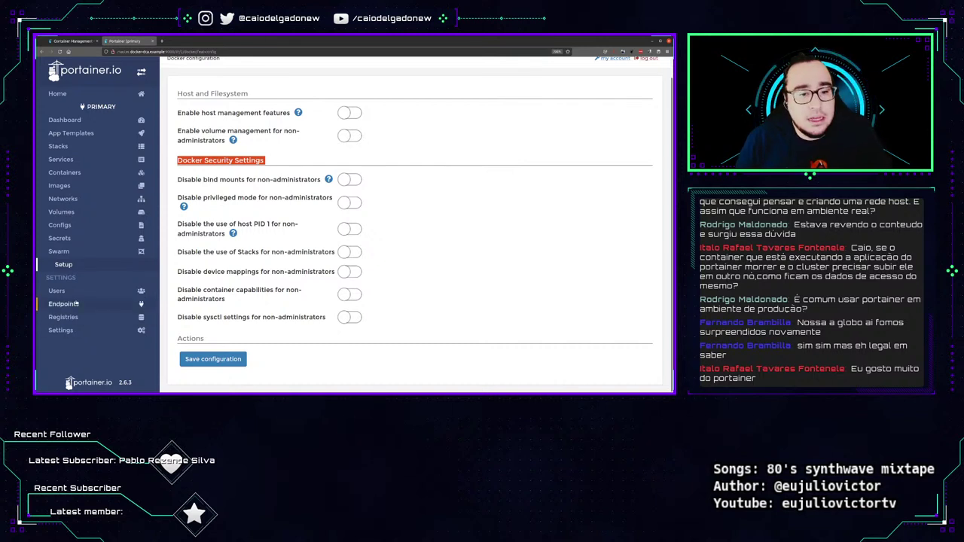
left_click(76, 292)
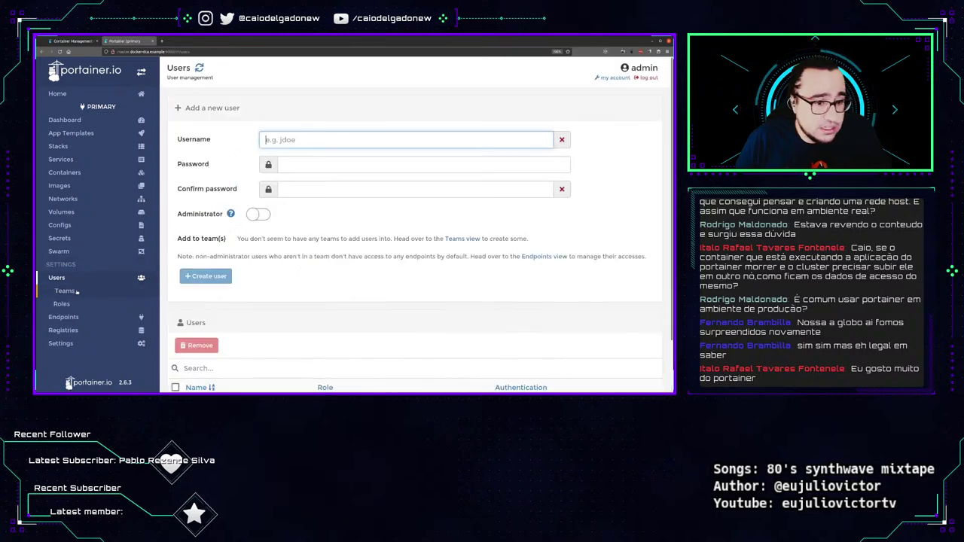
Enter username caio with a password and confirmation, toggling the Administrator switch.
left_click(289, 141)
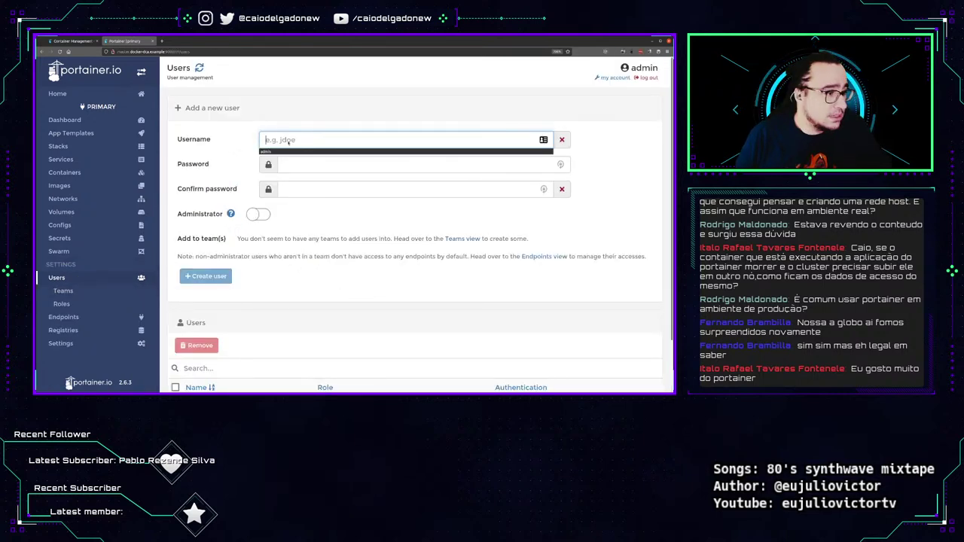
type("caio")
key("Tab")
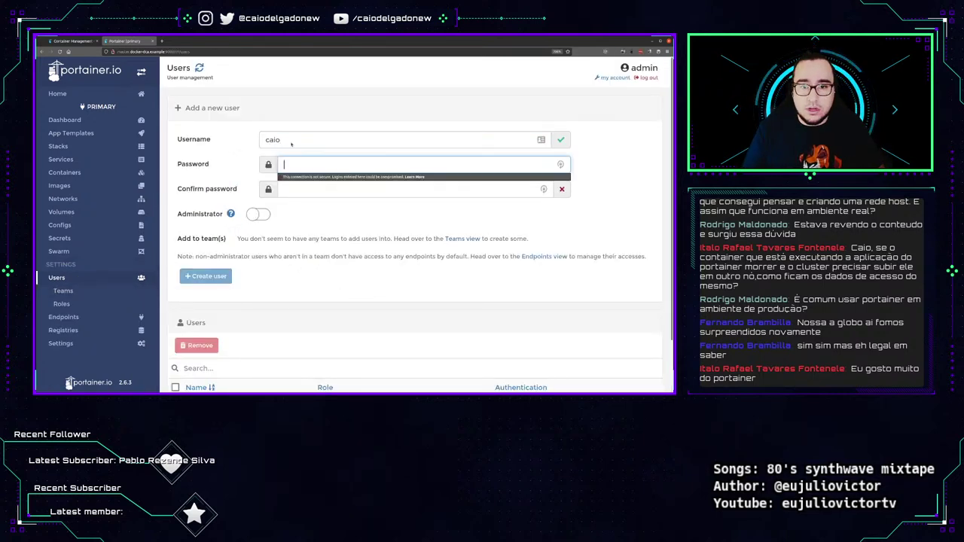
type("•••••••••••••••••••")
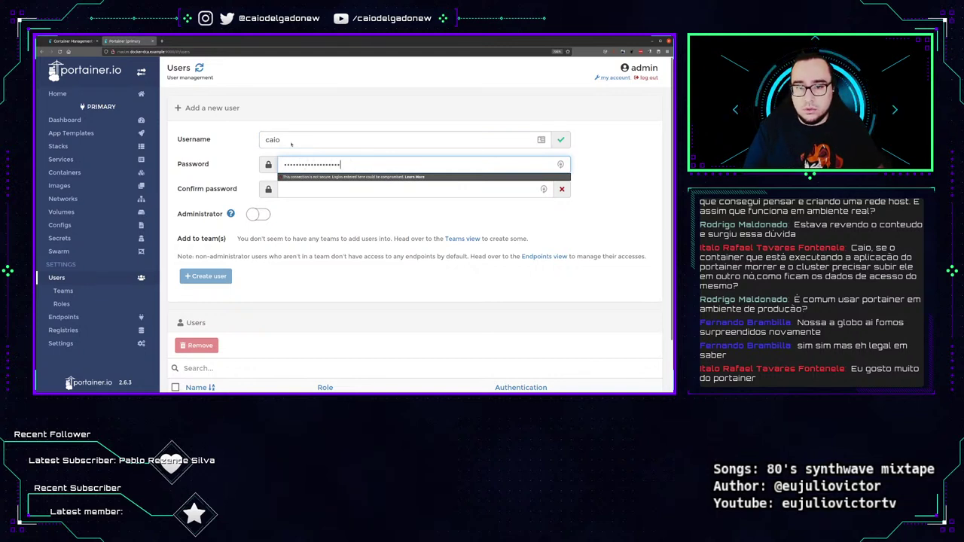
type("•••")
key("Tab")
type("•••••••••••••••")
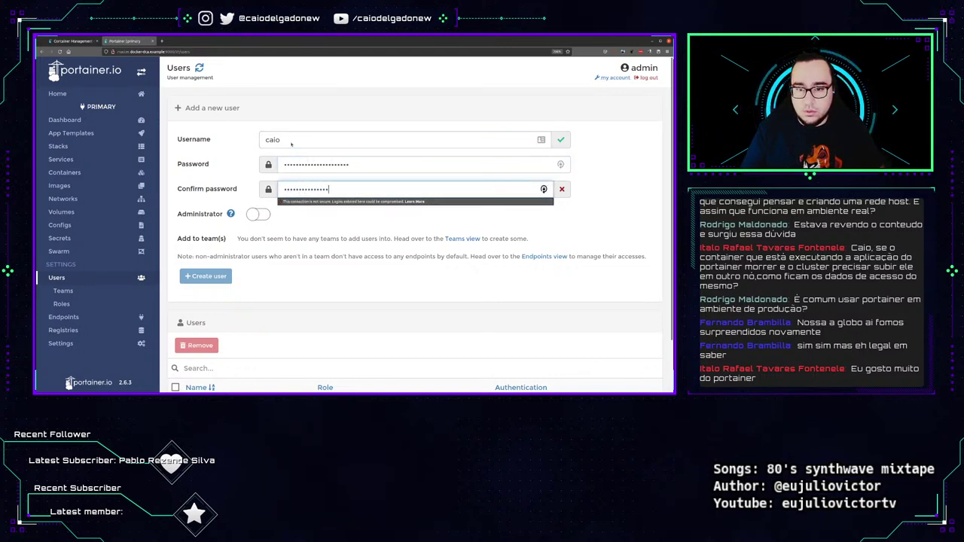
type("•••••••")
key("Tab")
key("space")
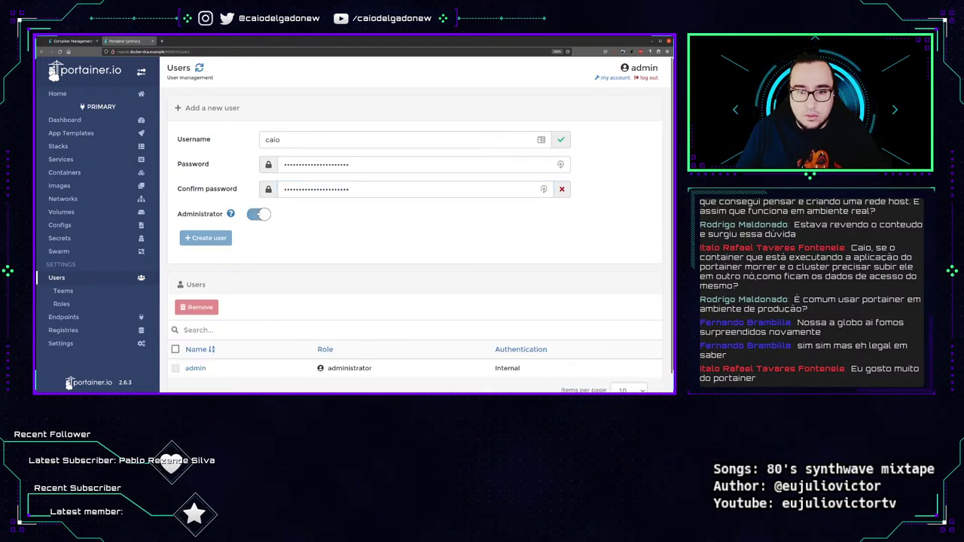
key("space")
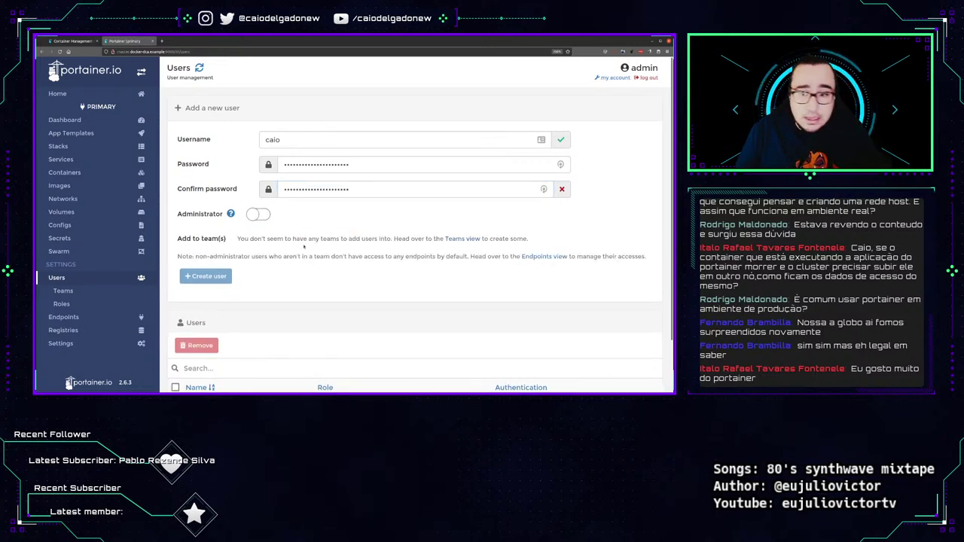
key("space")
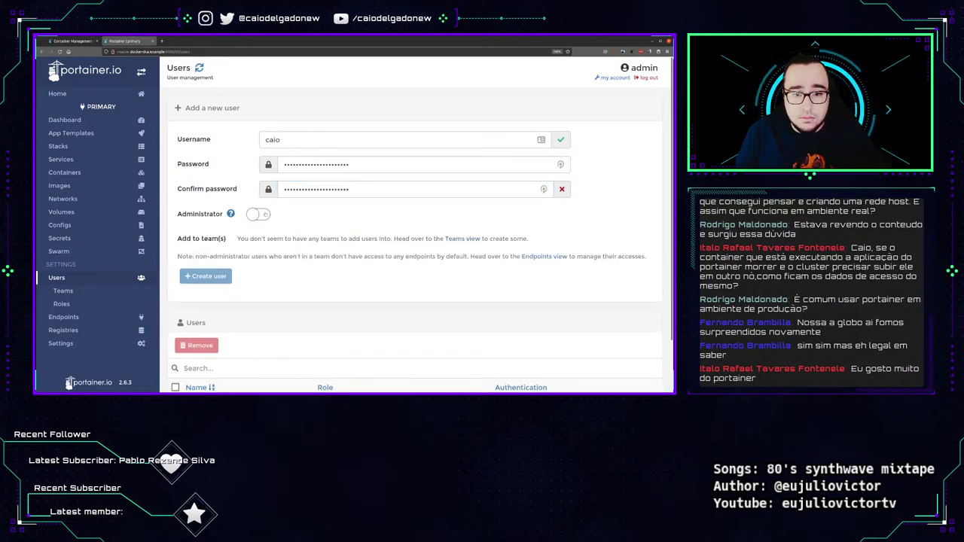
mouse_move(230, 214)
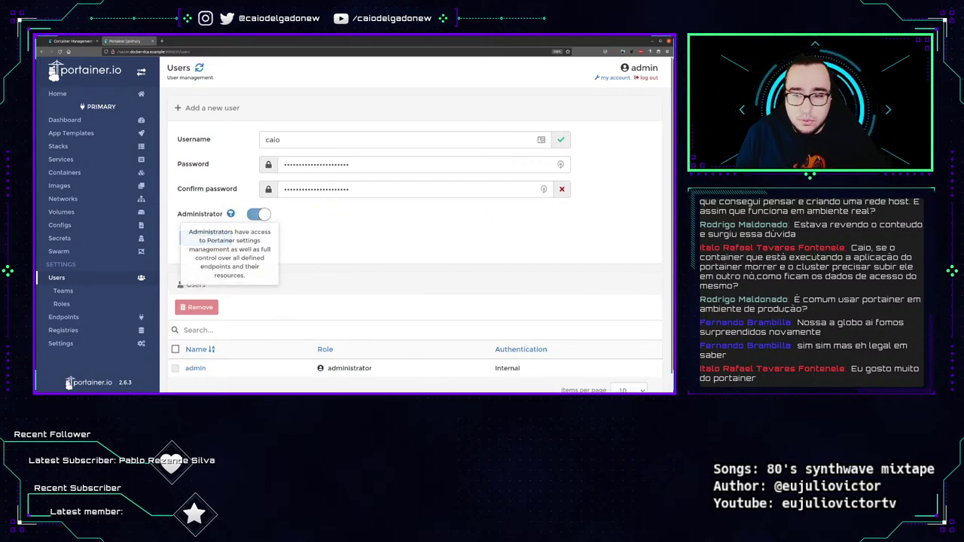
Retype caio's password confirmation, leave Administrator off, and create user caio.
left_click(431, 189)
double_click(431, 188)
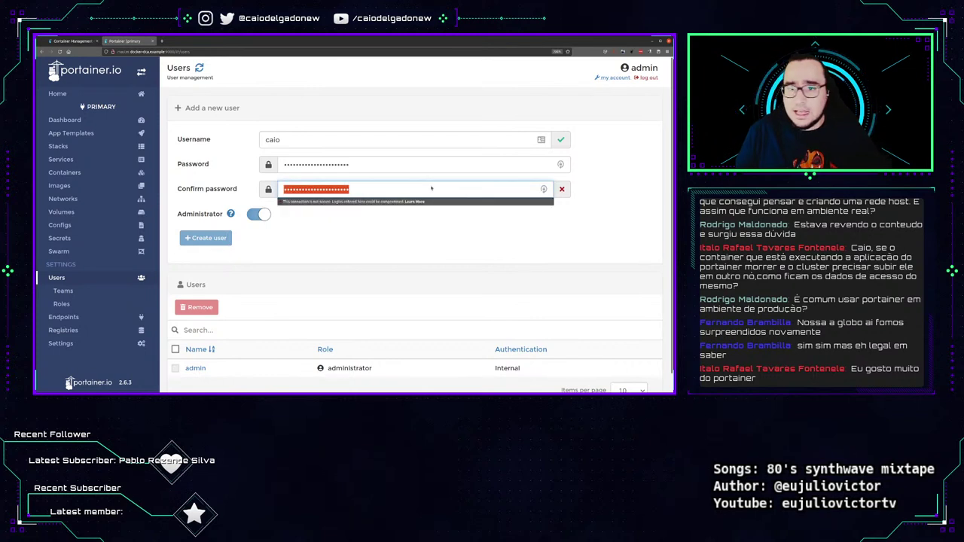
type("•••••")
key("BackSpace")
key("BackSpace")
key("BackSpace")
key("BackSpace")
key("BackSpace")
type("•••••••••")
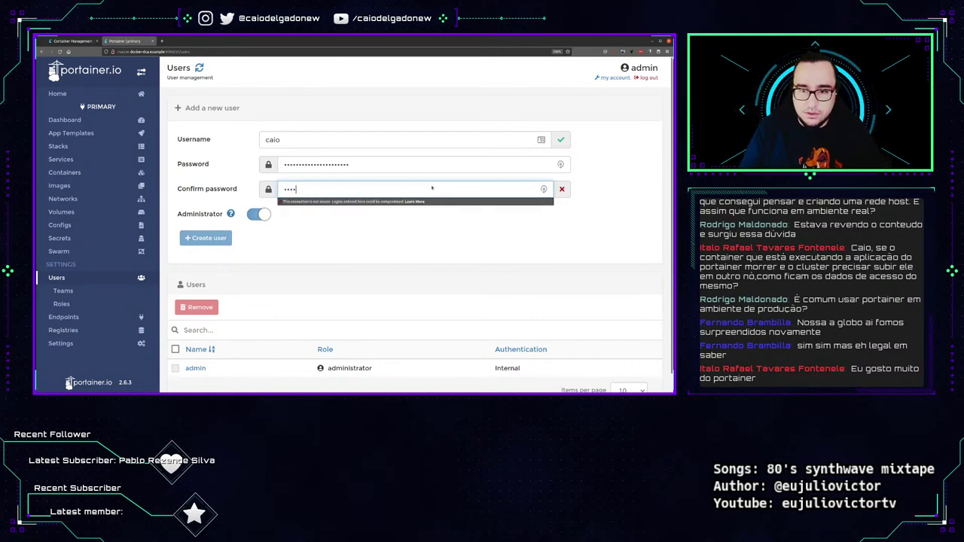
type("••••••••••••")
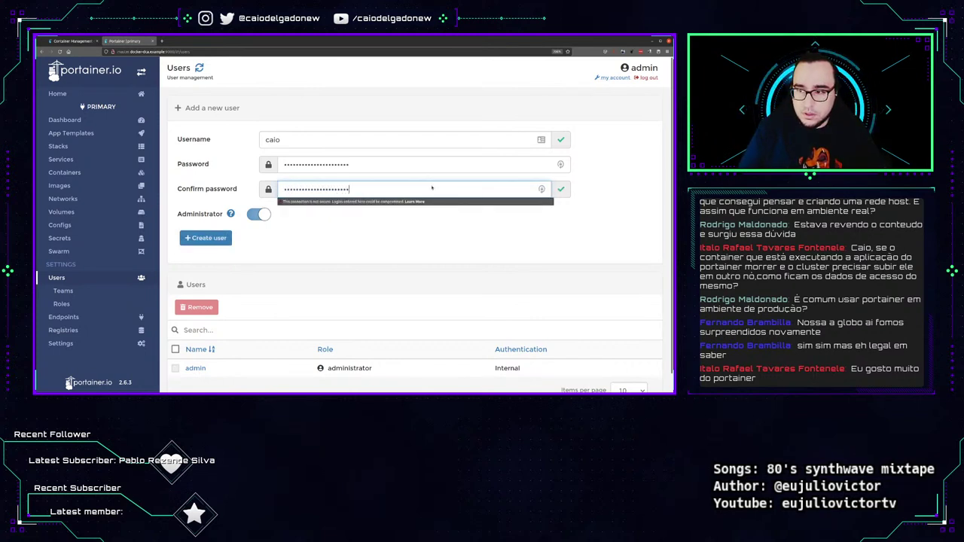
left_click(259, 214)
left_click(206, 276)
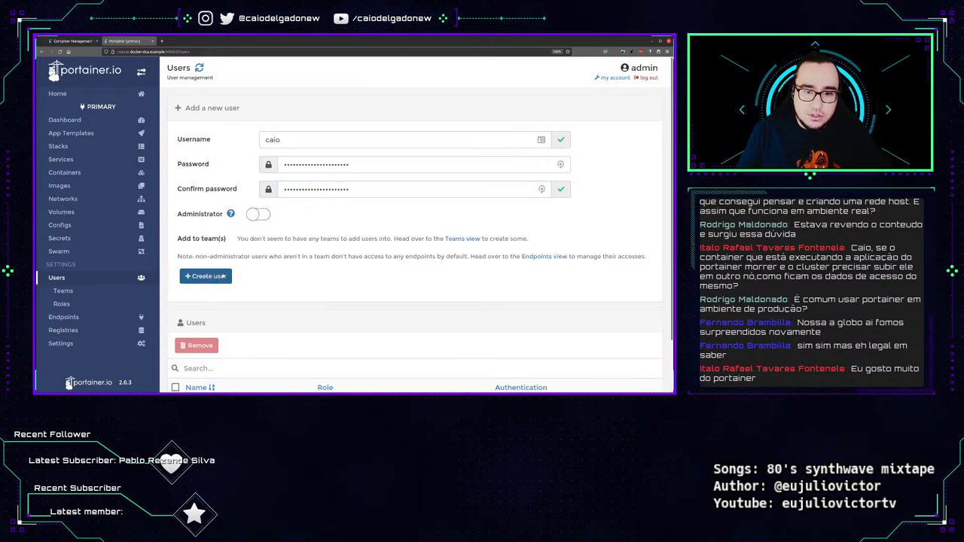
Check caio's entry and user details page, then return to the users list.
scroll(284, 252, "down", 2)
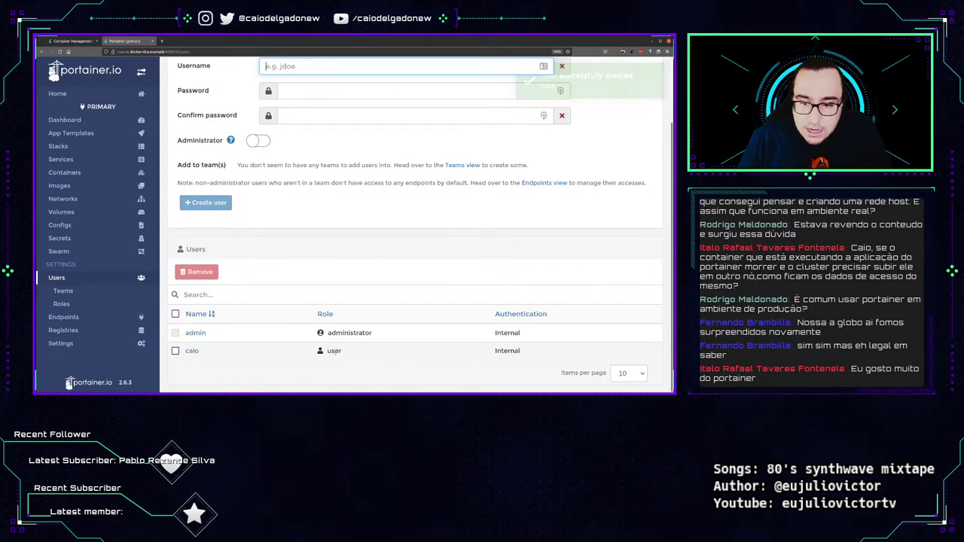
double_click(496, 351)
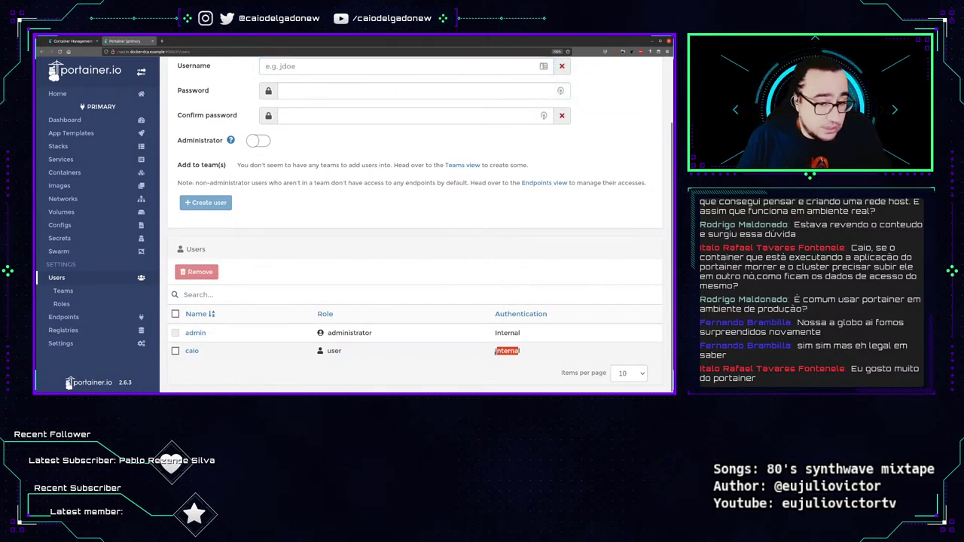
left_click(201, 352)
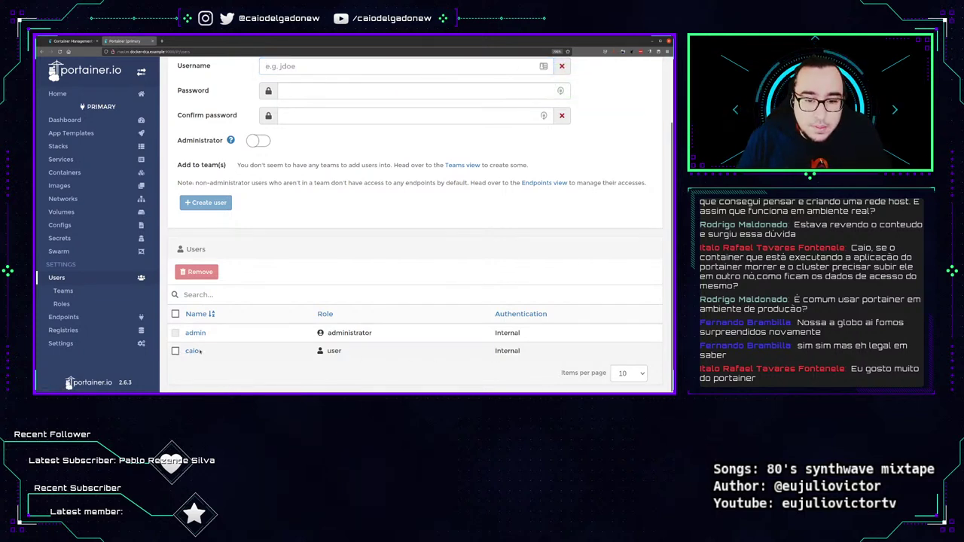
left_click(191, 351)
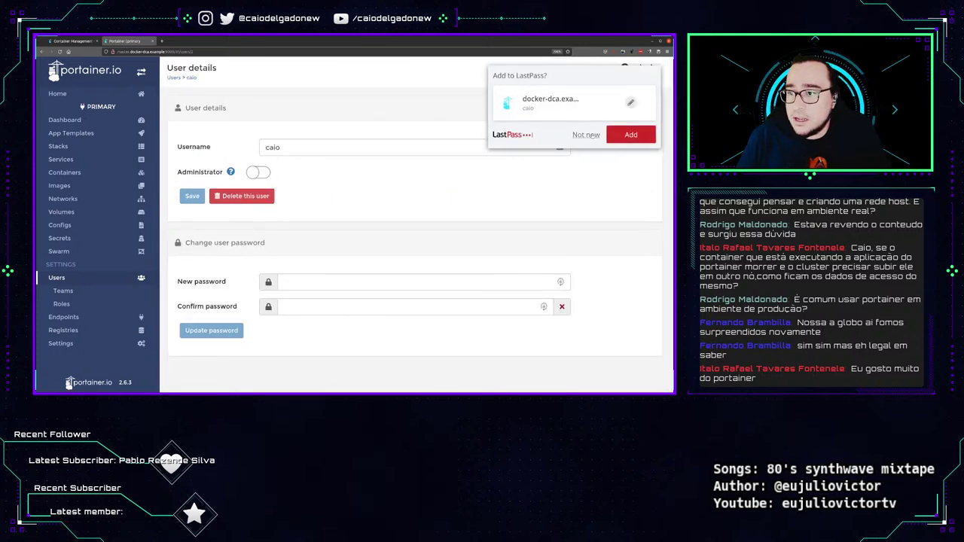
left_click(586, 135)
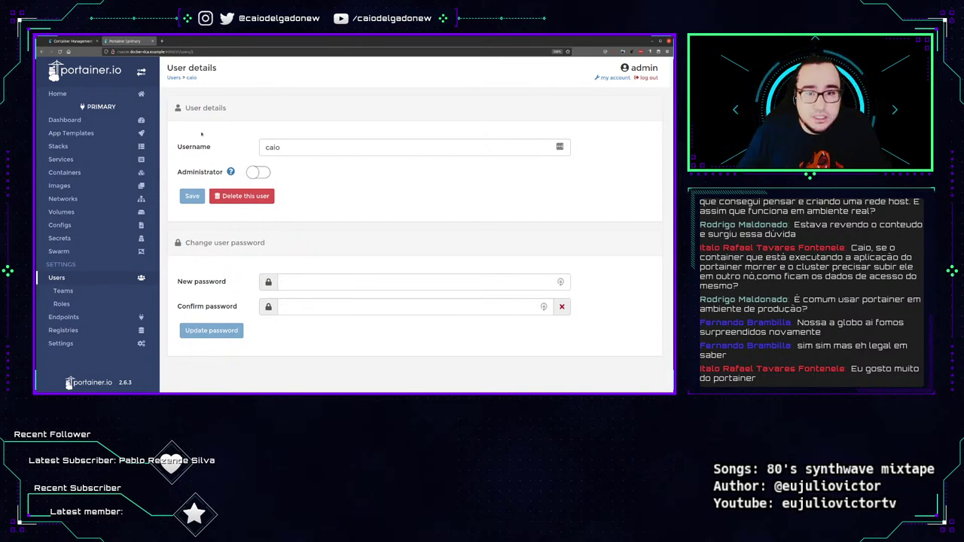
left_click(41, 51)
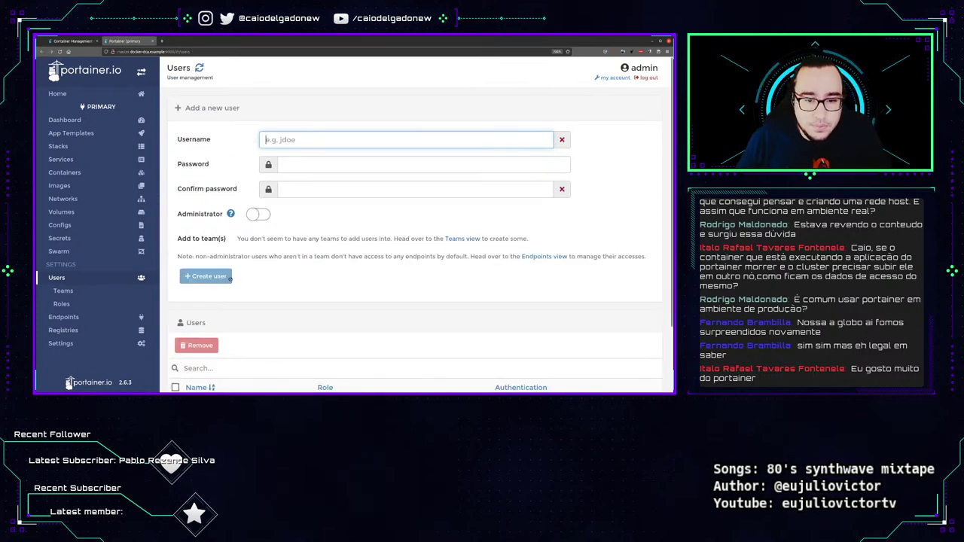
scroll(230, 278, "down", 2)
scroll(263, 226, "up", 2)
Create the non-administrator user analista with its password, then open a private window.
left_click(307, 141)
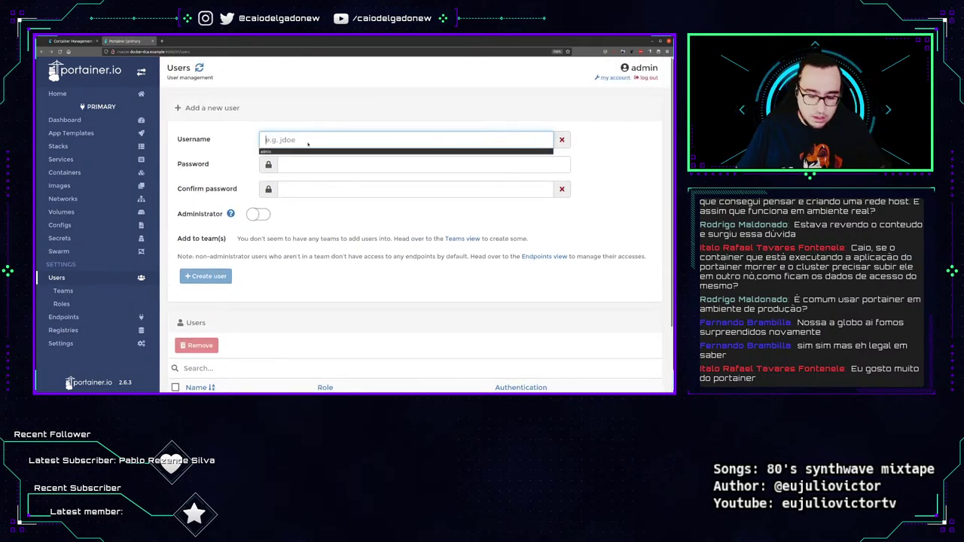
type("analista")
key("Tab")
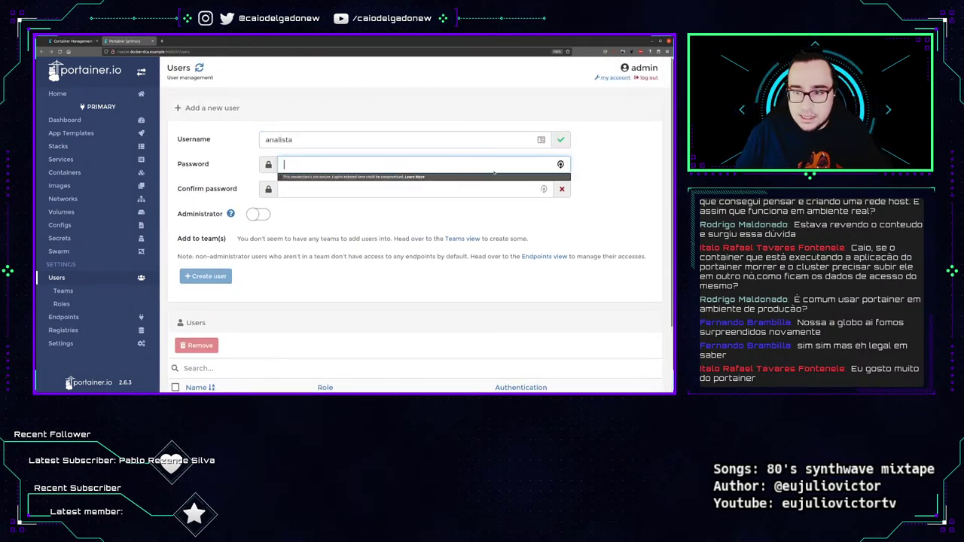
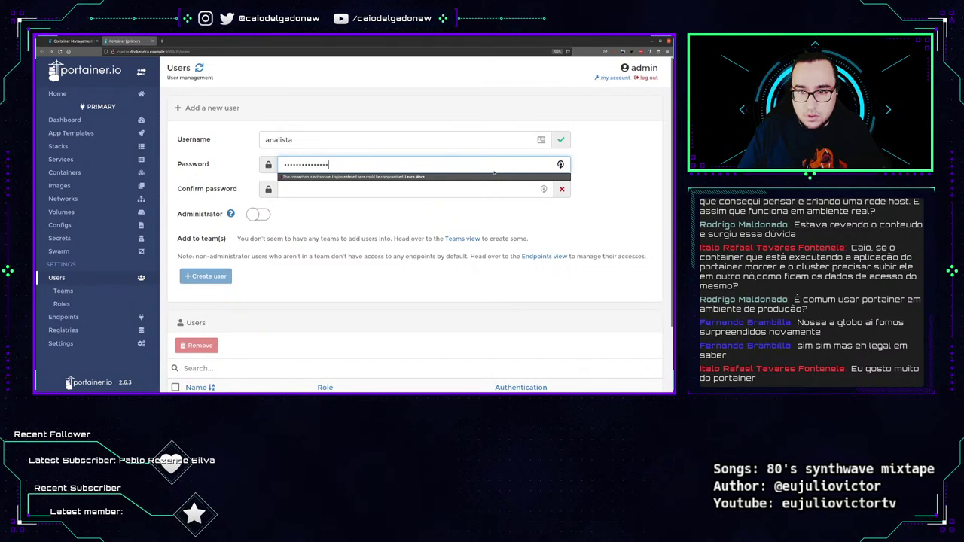
key("Tab")
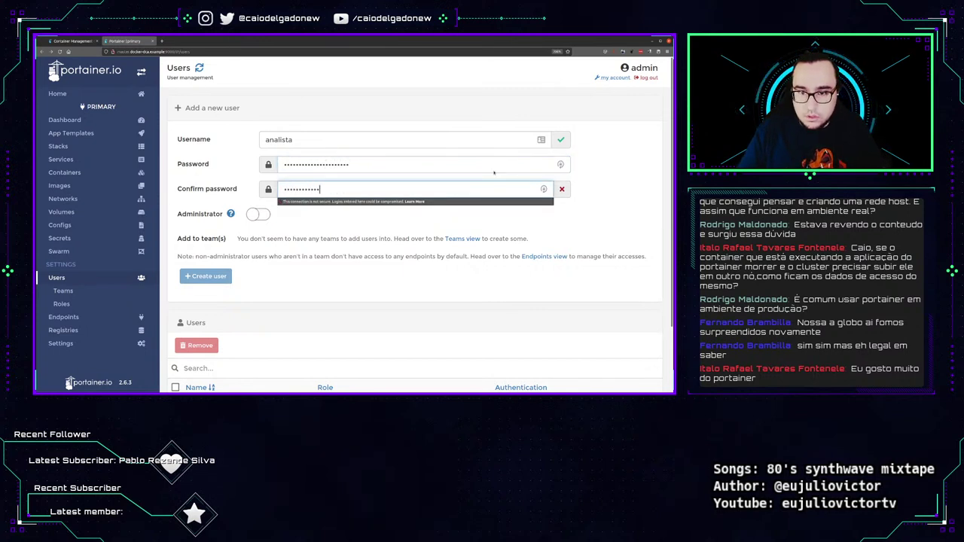
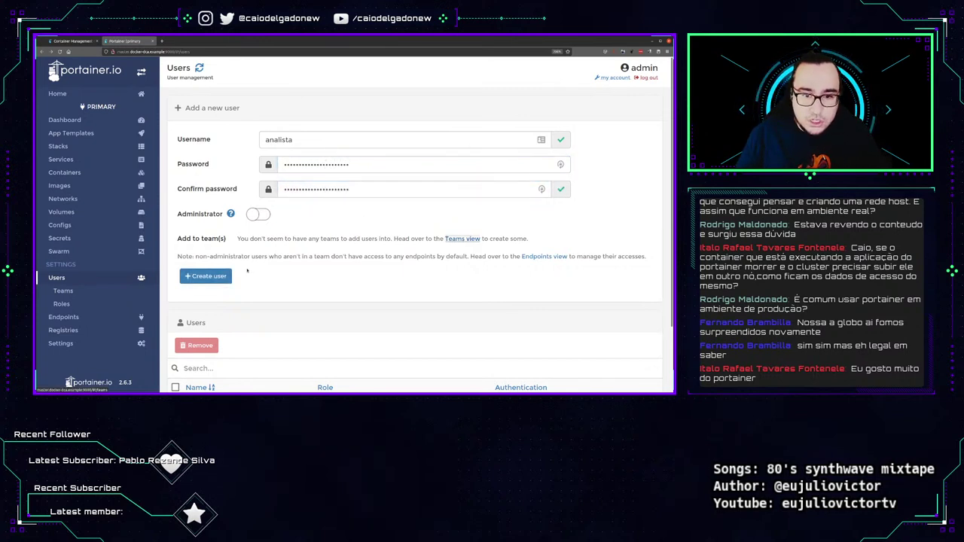
left_click(224, 276)
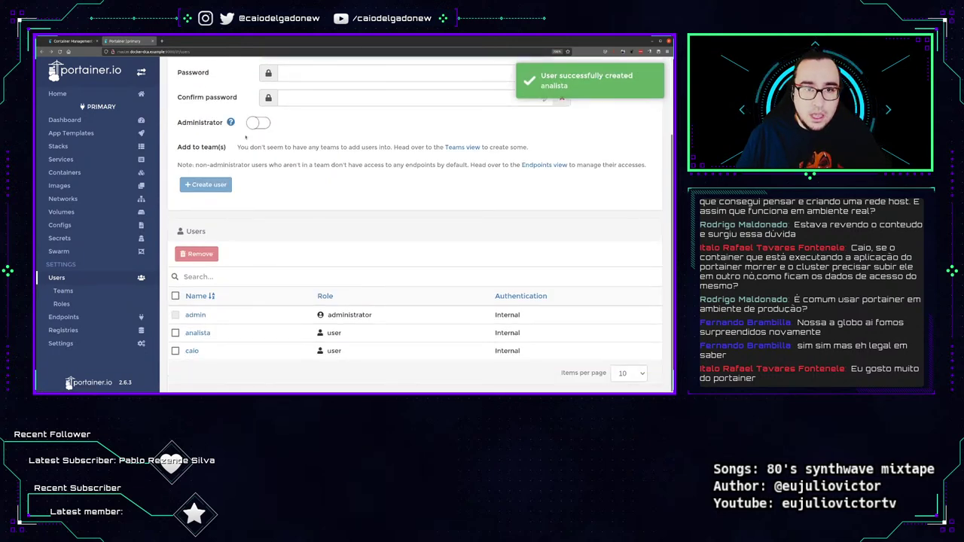
left_click(668, 51)
left_click(617, 90)
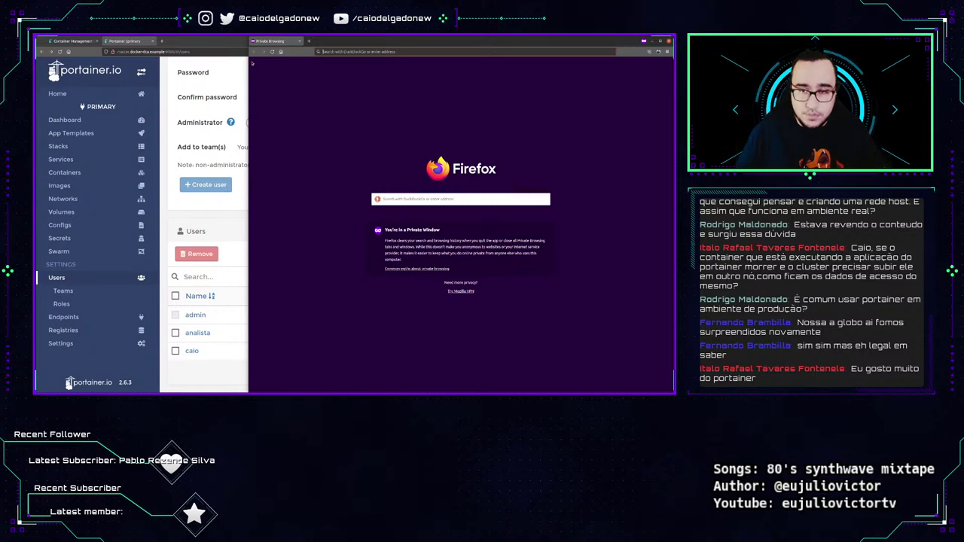
Move the Portainer address into the private window and load the login page.
left_click(217, 49)
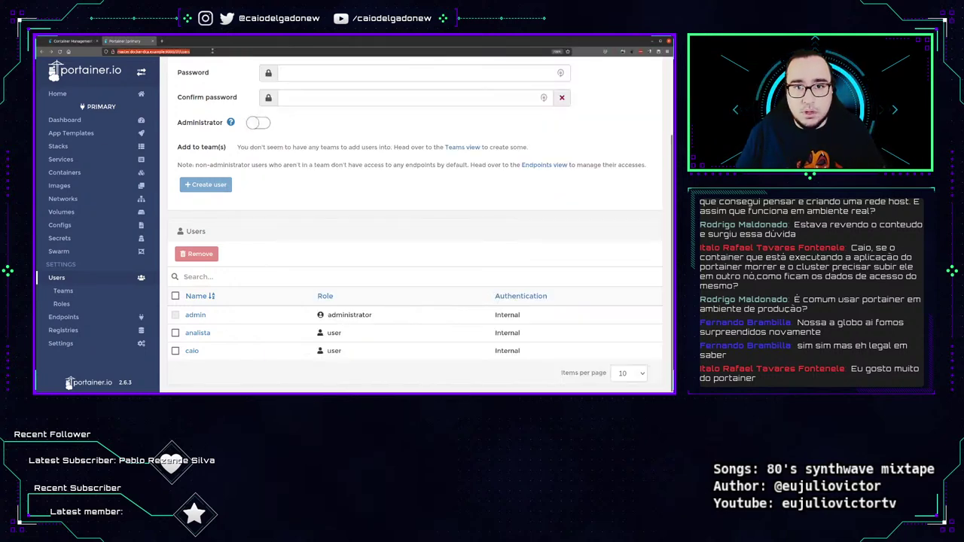
key("ctrl+x")
left_click(397, 52)
key("ctrl+v")
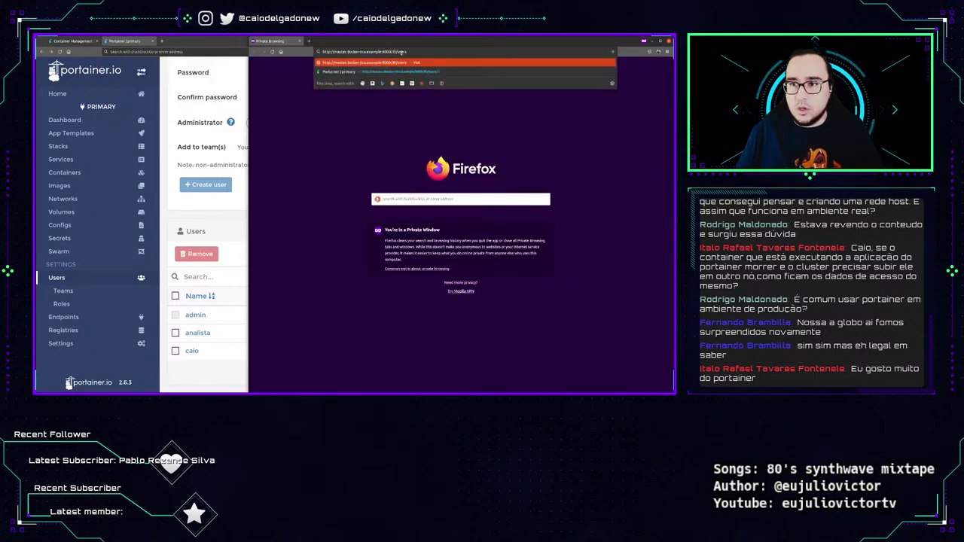
key("Return")
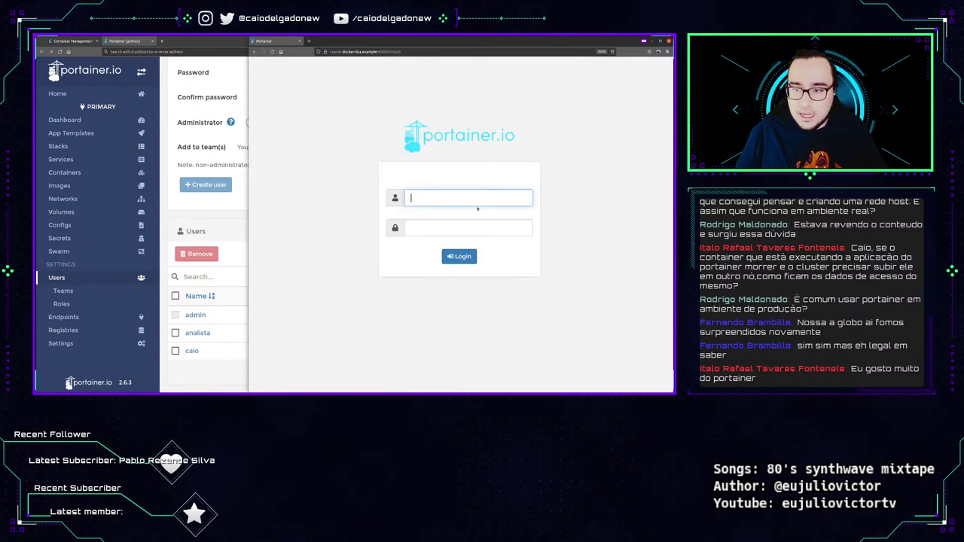
Log in to Portainer as analista with the user's password.
type("analista")
key("Tab")
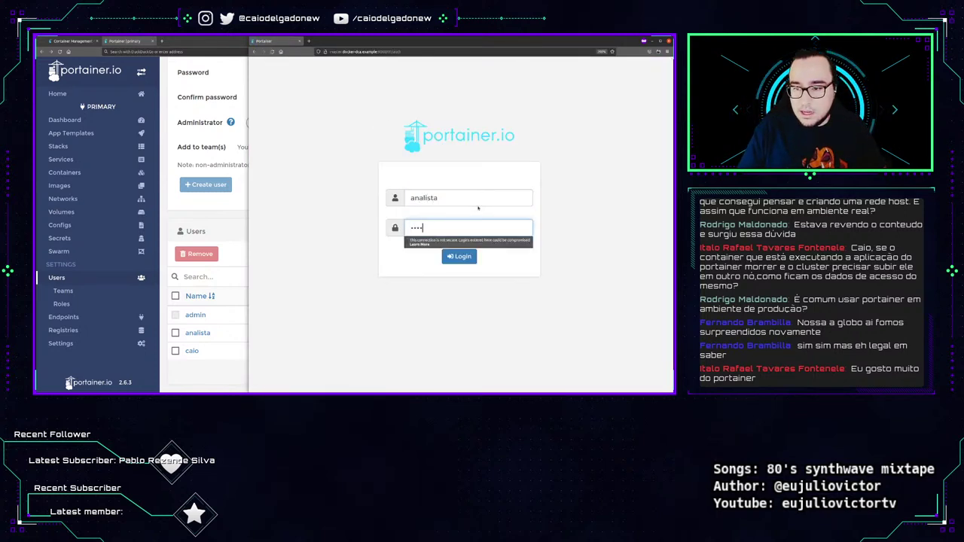
key("ctrl+a")
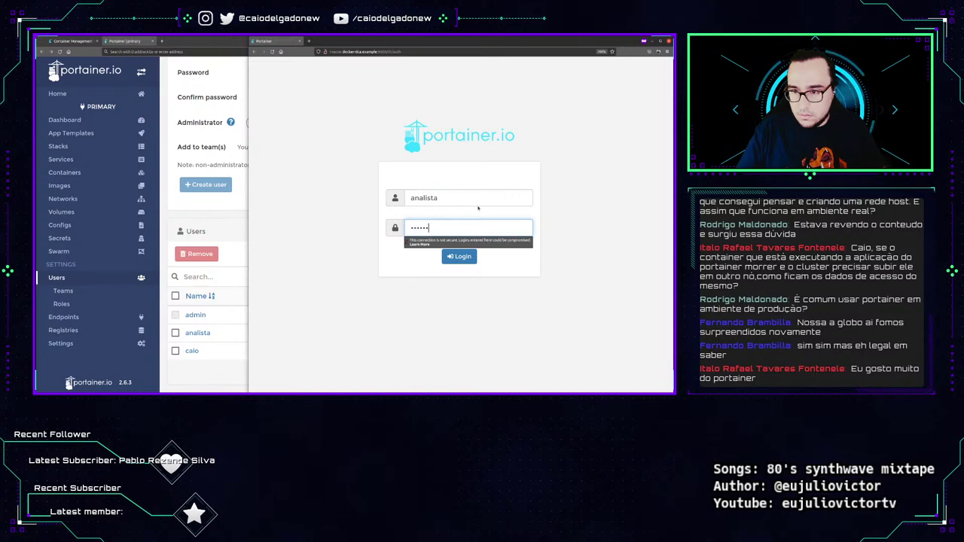
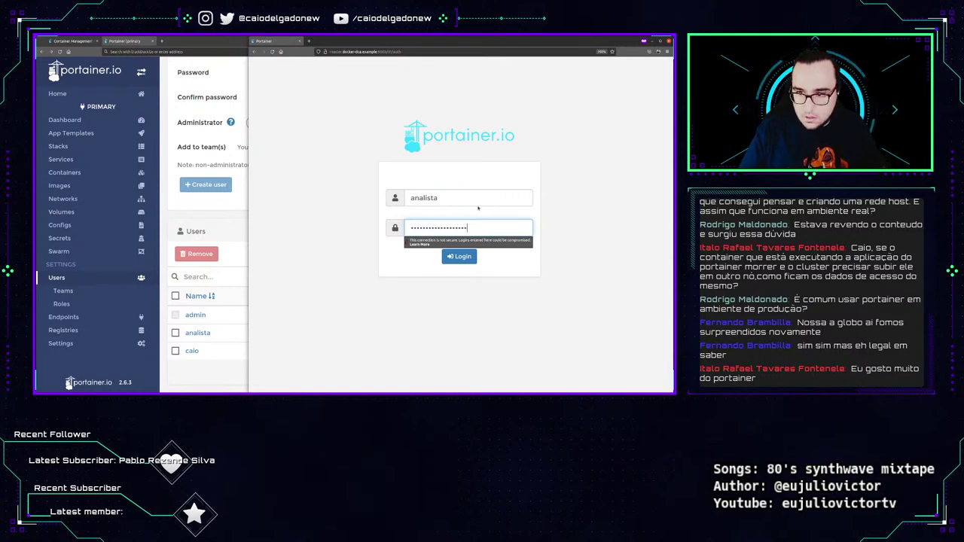
key("Return")
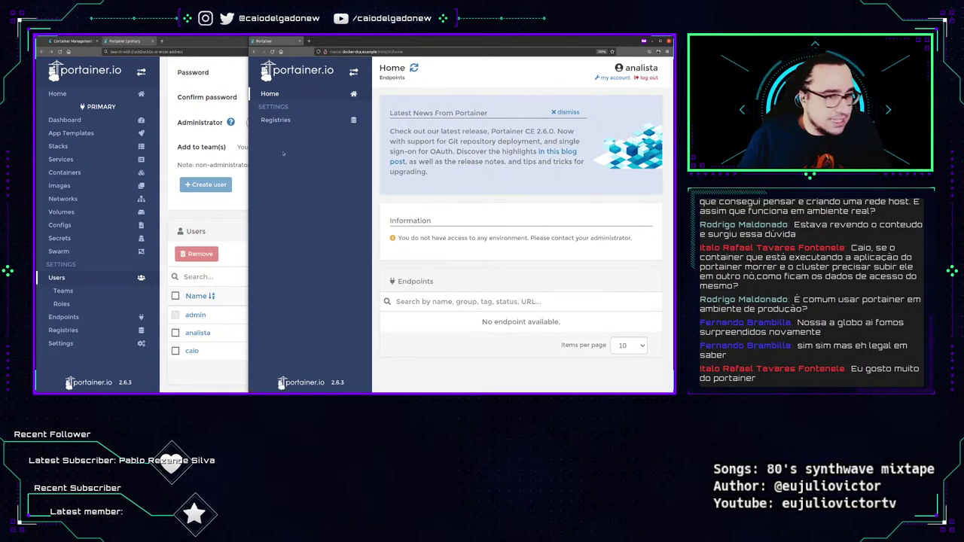
Check analista's Registries and Home pages and dismiss the news panel; switch admin to Teams.
left_click(276, 120)
left_click(270, 93)
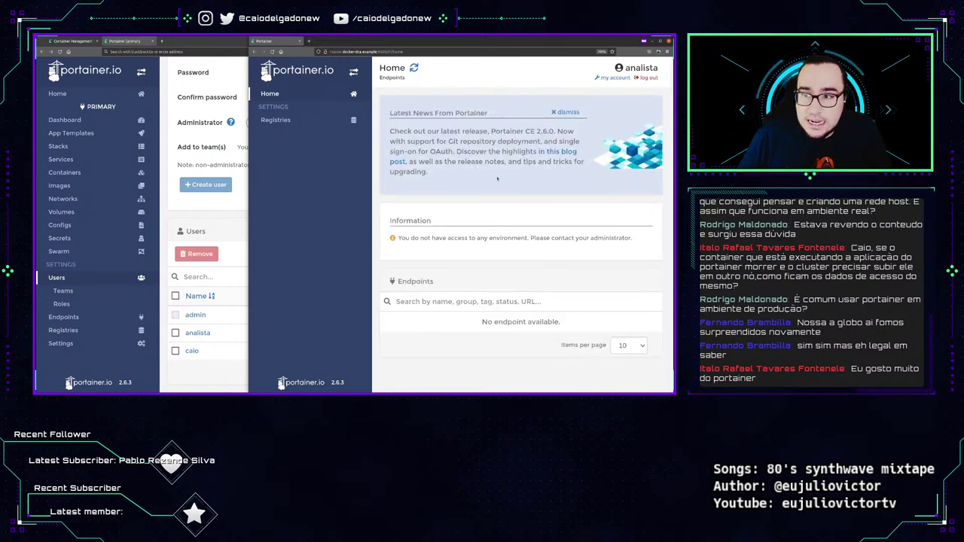
left_click(564, 113)
left_click(63, 291)
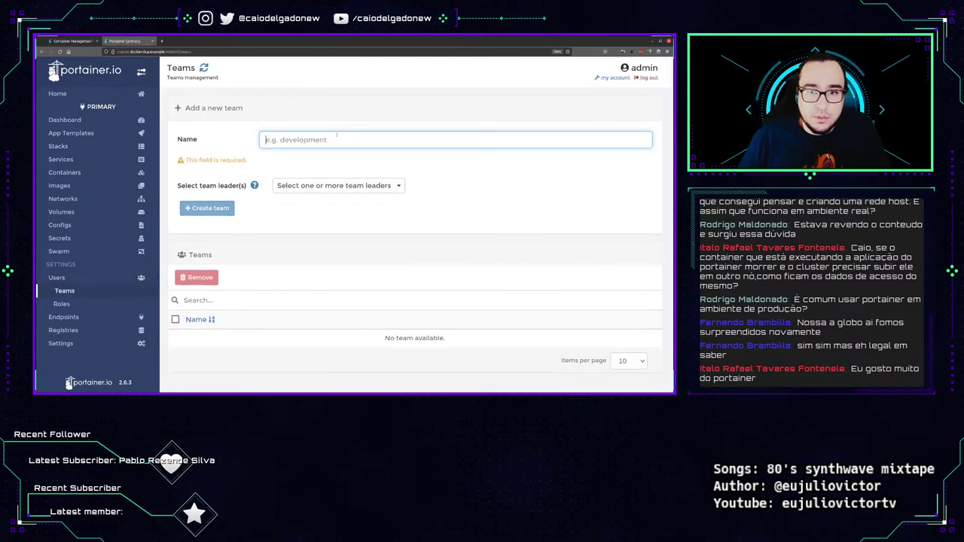
Create the team 'developers' with analista selected as team leader.
type("developers")
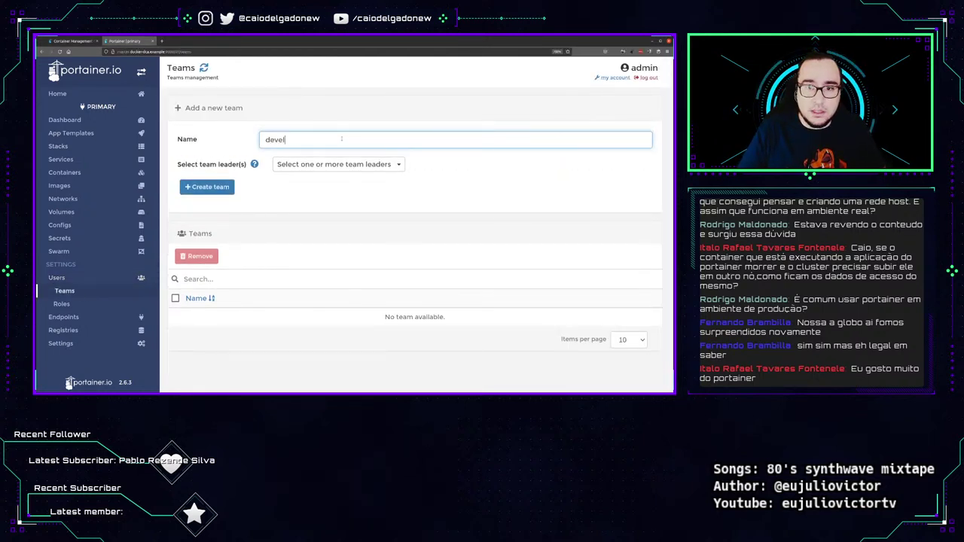
left_click(388, 164)
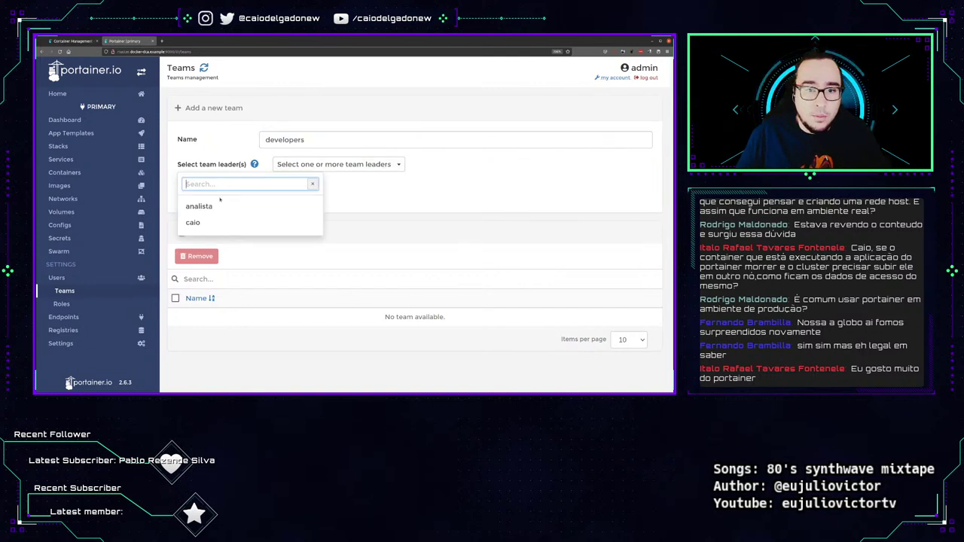
left_click(219, 206)
left_click(347, 168)
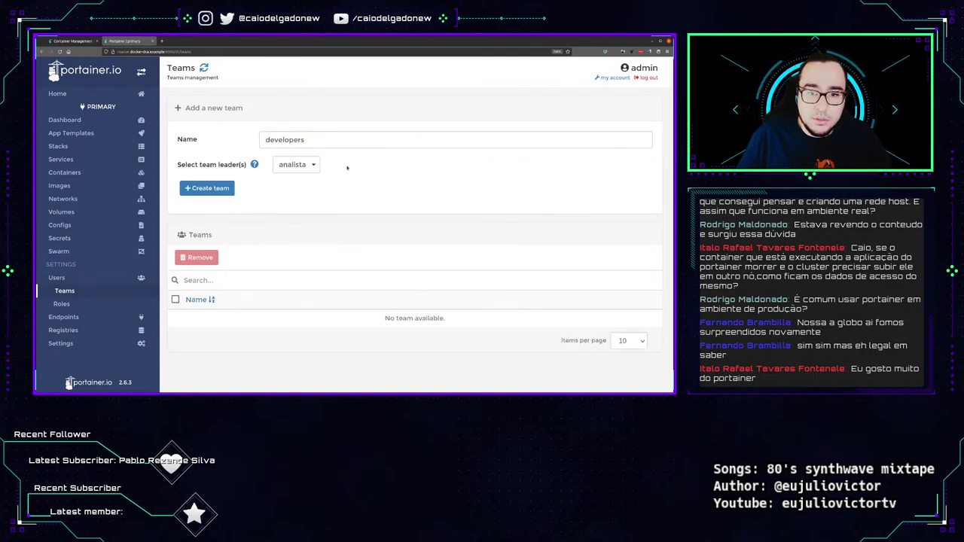
left_click(207, 188)
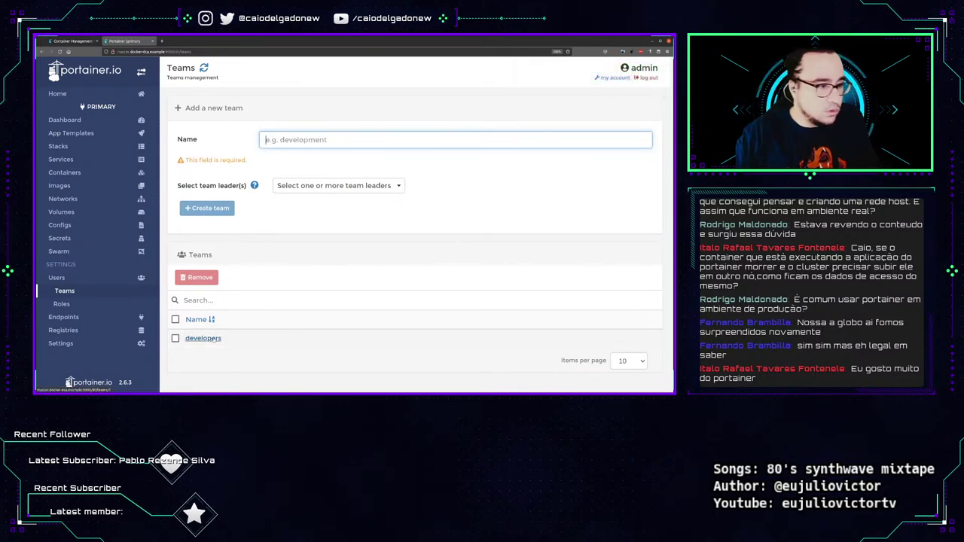
On the Roles page, open the Portainer Business Edition link in a background tab.
left_click(62, 304)
scroll(174, 172, "down", 2)
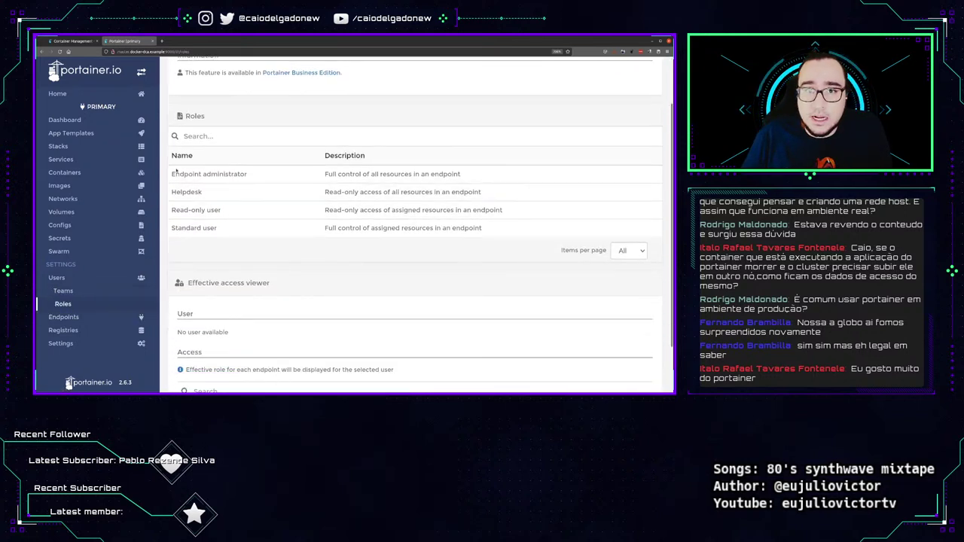
scroll(251, 273, "down", 2)
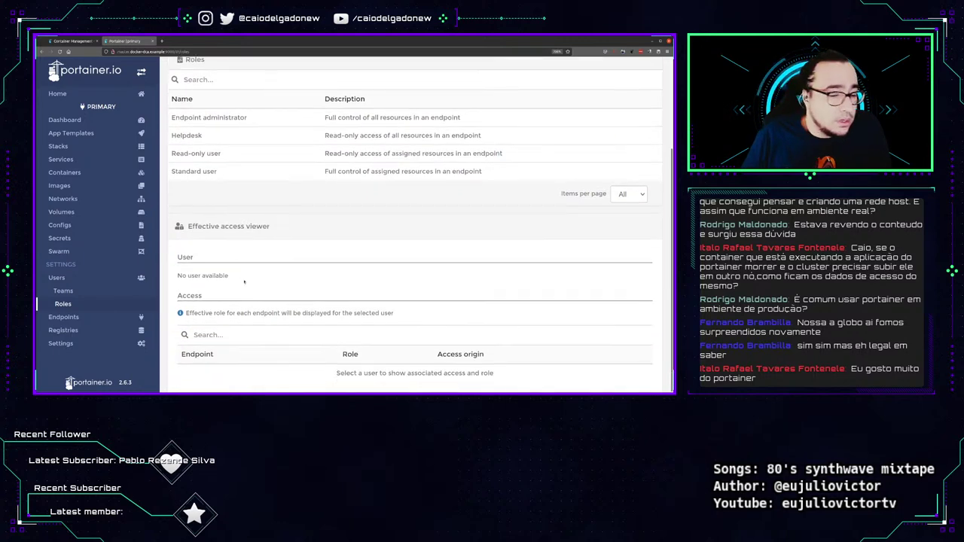
scroll(235, 320, "up", 4)
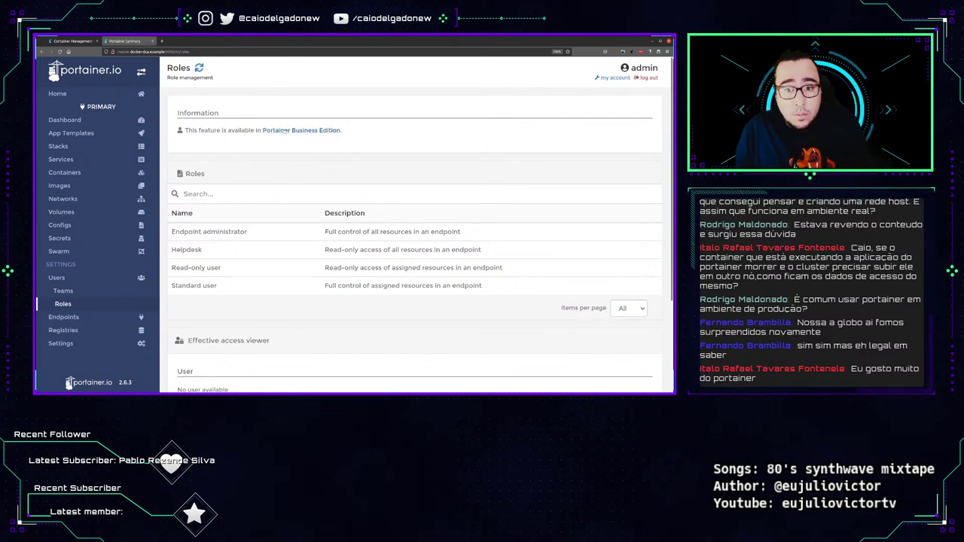
middle_click(301, 130)
Switch to the new Portainer.io tab and look over the upgrade page.
left_click(189, 42)
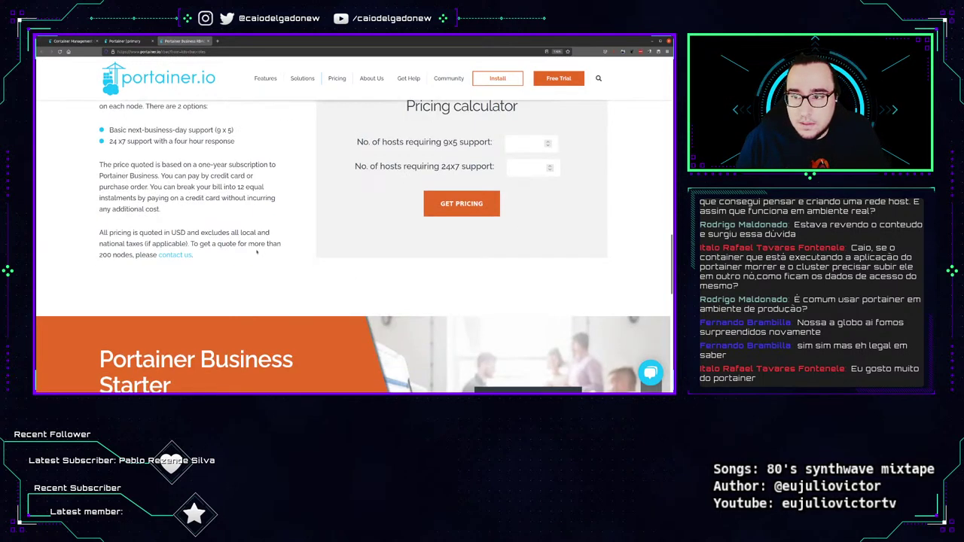
scroll(256, 253, "up", 3)
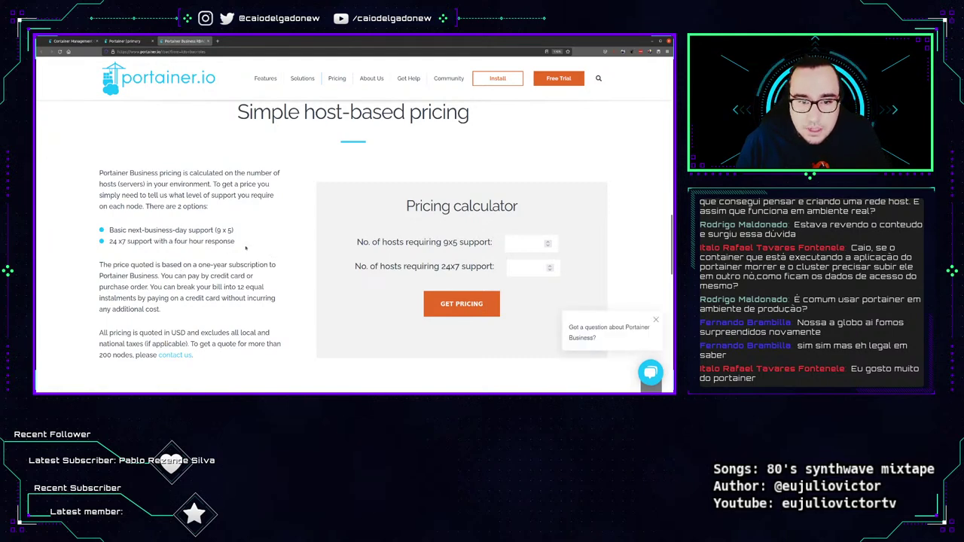
scroll(193, 293, "up", 3)
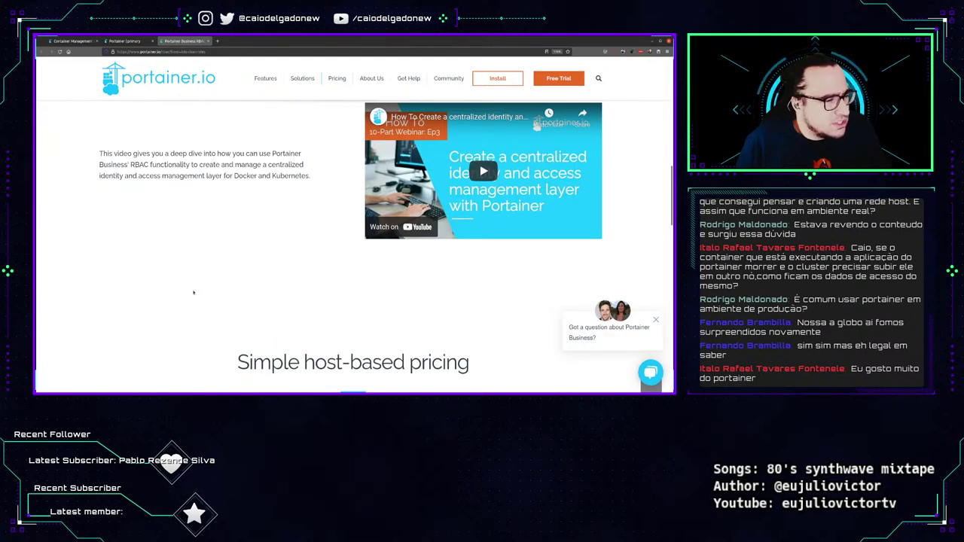
scroll(193, 292, "up", 10)
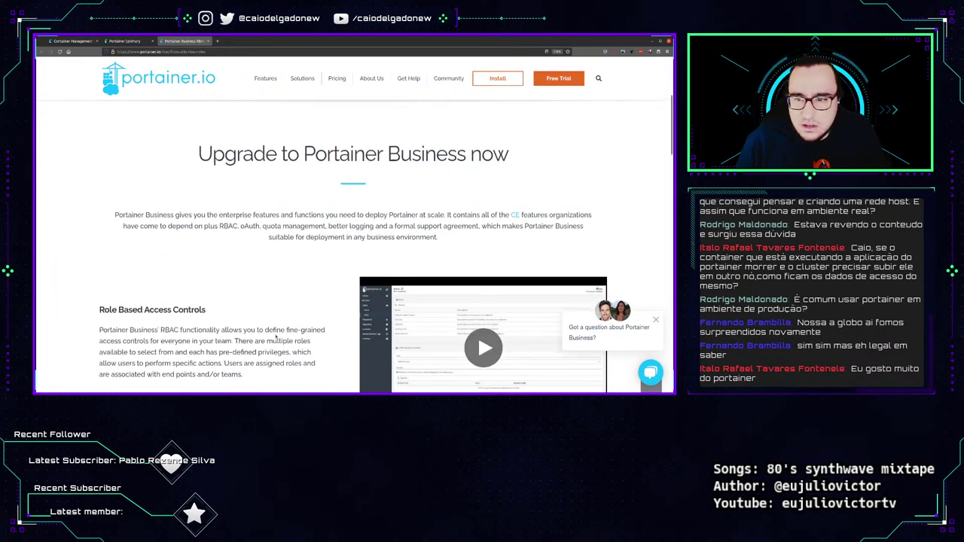
scroll(285, 327, "down", 2)
scroll(285, 327, "down", 4)
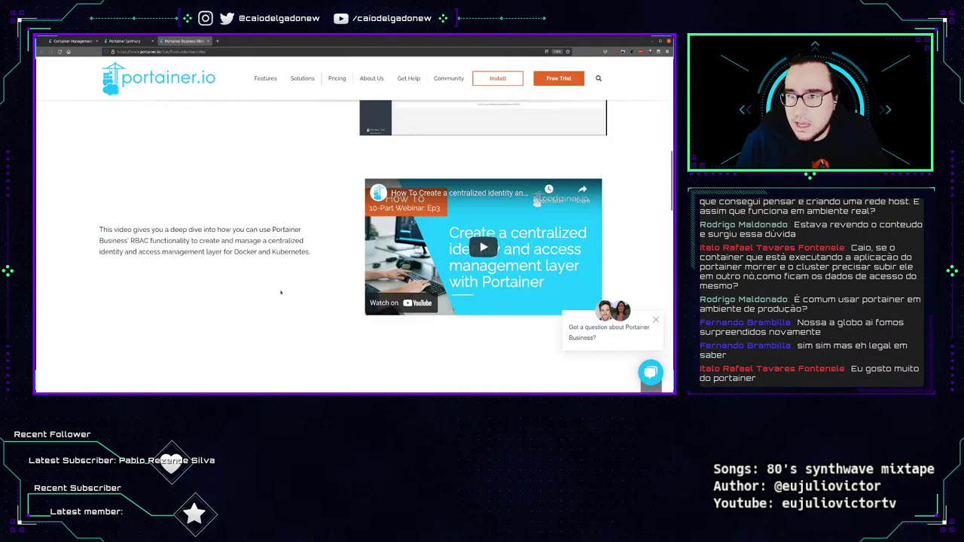
scroll(301, 226, "up", 1)
Get a Portainer Business price quote for 5 hosts, showing $350 per month.
left_click(357, 99)
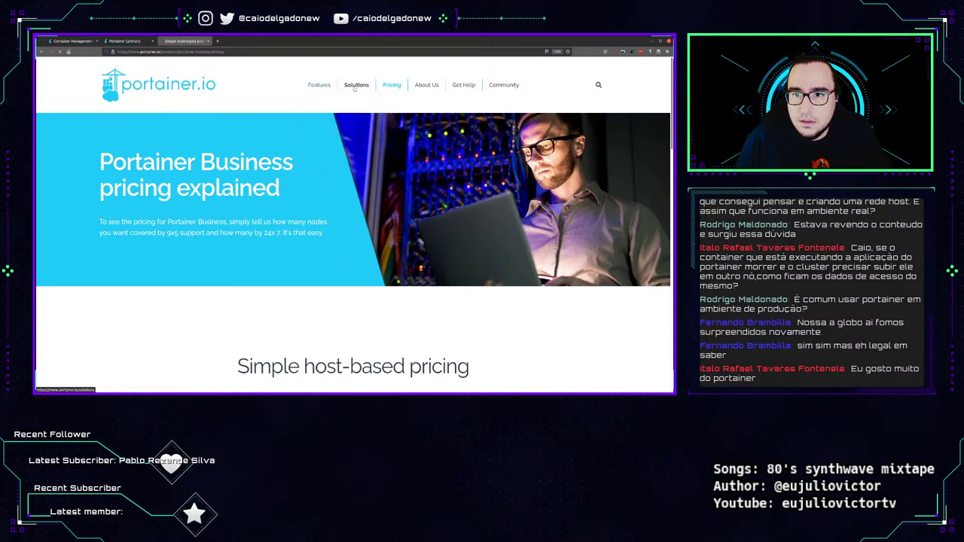
mouse_move(392, 86)
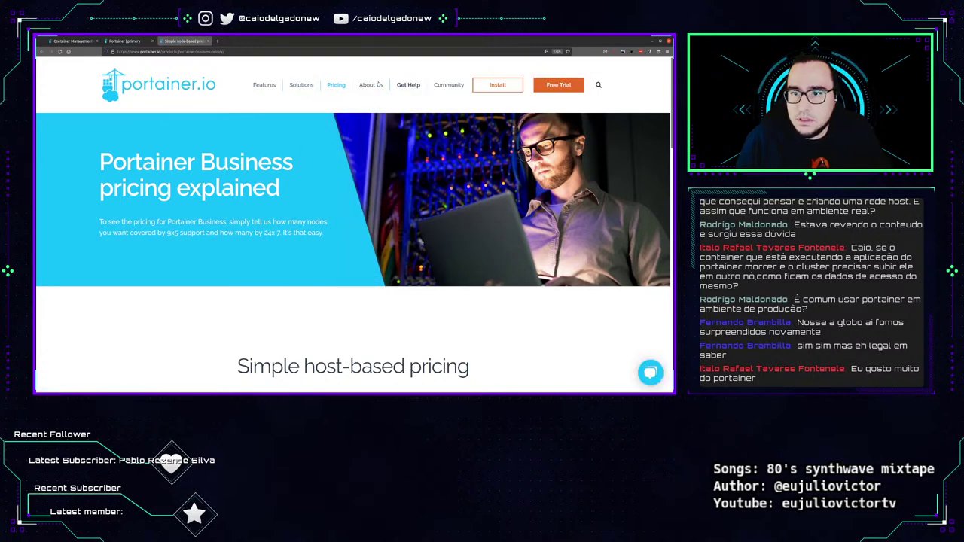
scroll(275, 236, "down", 10)
scroll(275, 236, "up", 3)
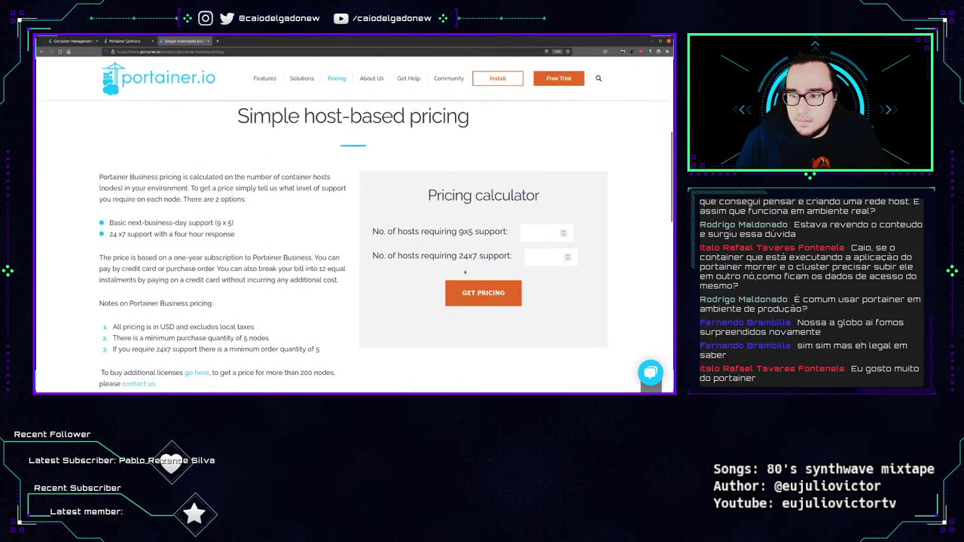
left_click(529, 238)
type("5")
left_click(490, 293)
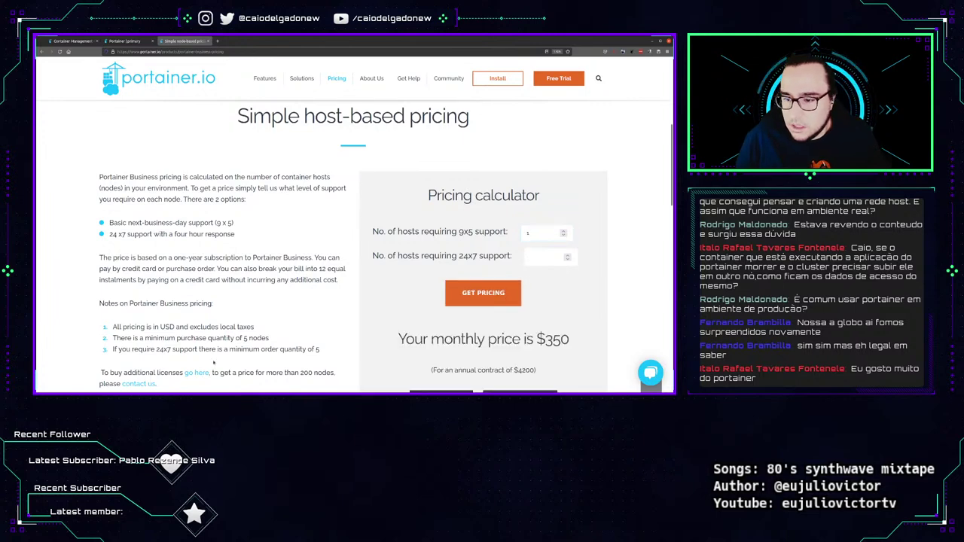
scroll(474, 287, "down", 2)
left_click_drag(536, 189, 570, 190)
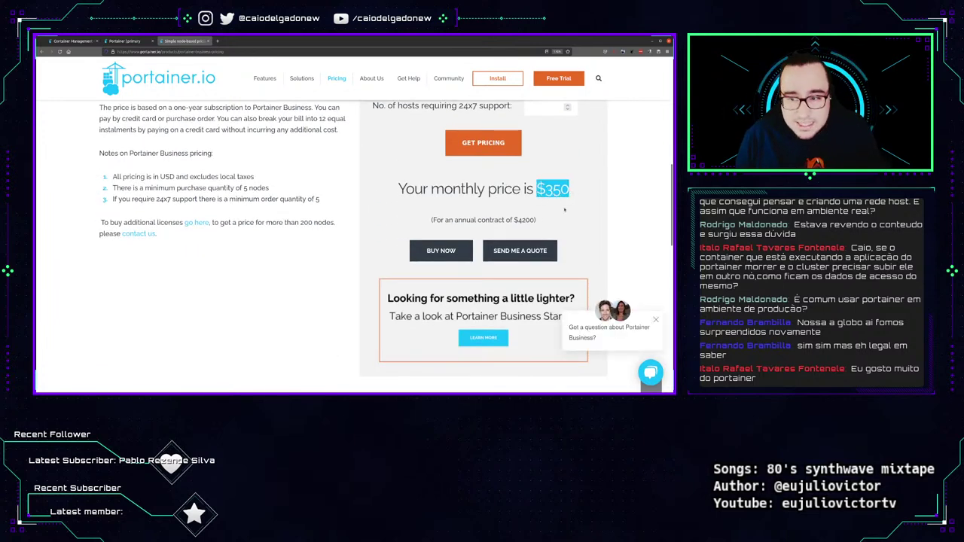
scroll(483, 245, "up", 3)
Bring up the Business Starter plan page offering $95 USD/month for up to 5 nodes.
mouse_move(337, 83)
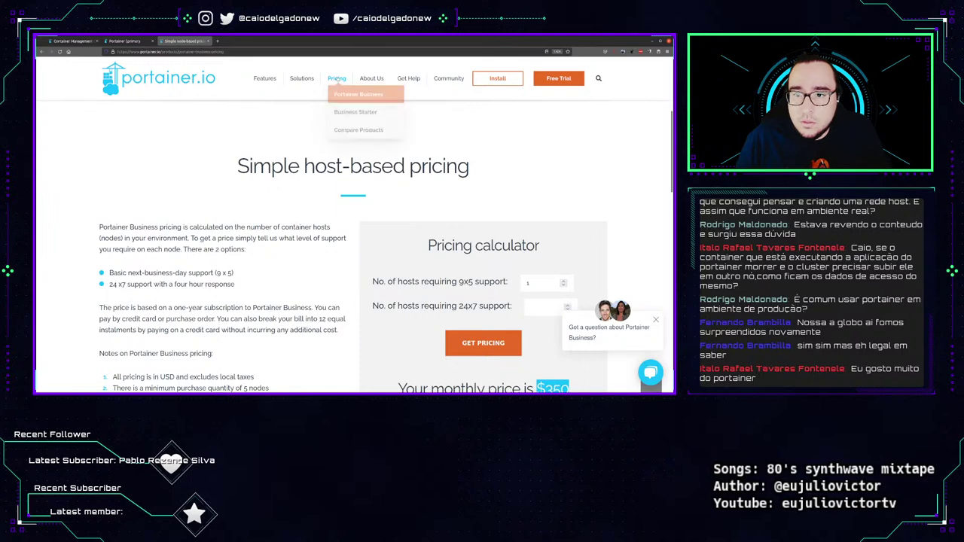
left_click(351, 118)
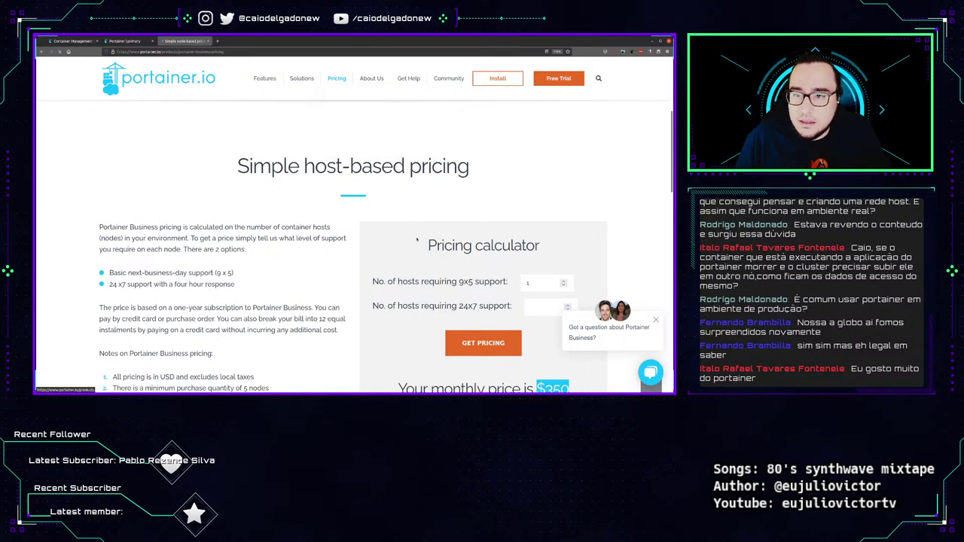
scroll(332, 244, "down", 5)
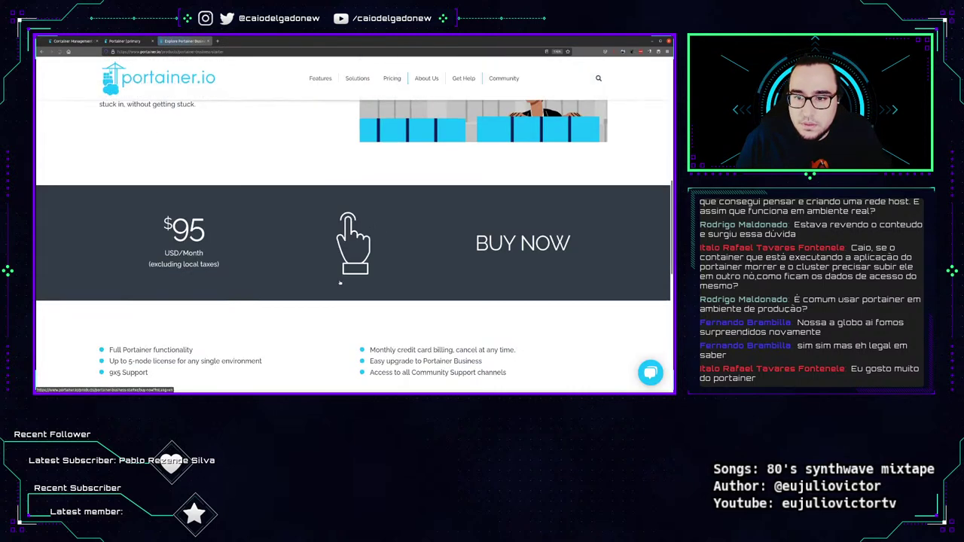
scroll(226, 211, "up", 2)
left_click_drag(99, 175, 194, 186)
left_click(212, 252)
scroll(211, 252, "down", 1)
scroll(212, 253, "up", 2)
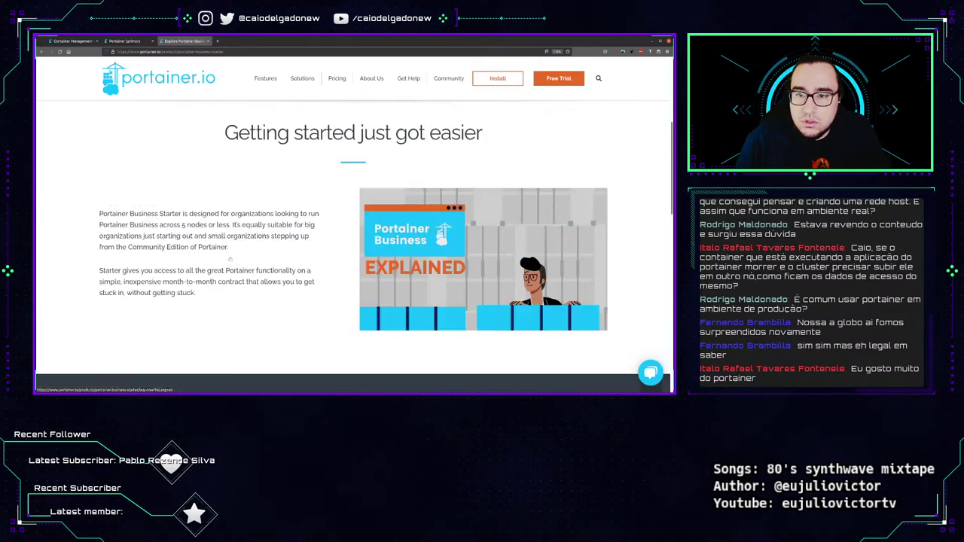
scroll(211, 252, "down", 1)
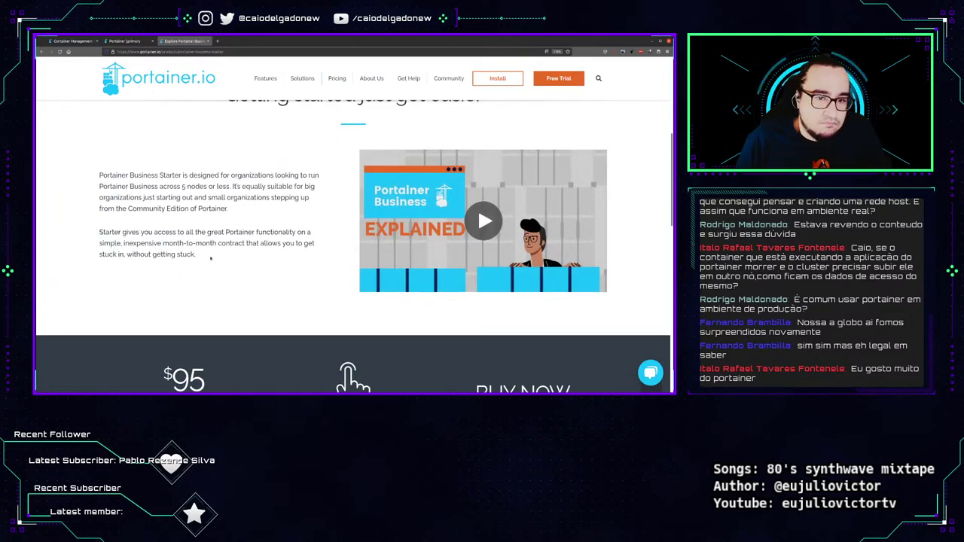
left_click_drag(211, 258, 99, 118)
scroll(98, 118, "down", 2)
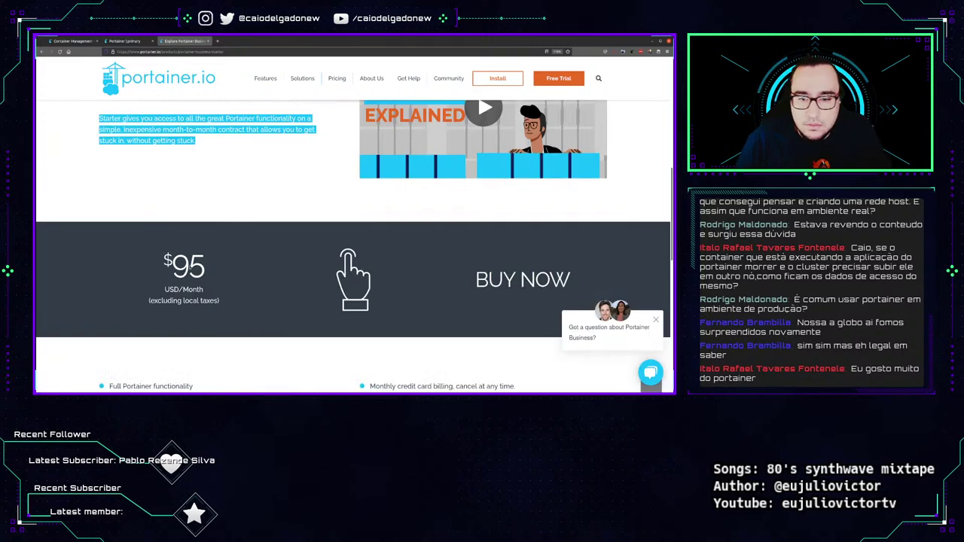
scroll(193, 260, "down", 2)
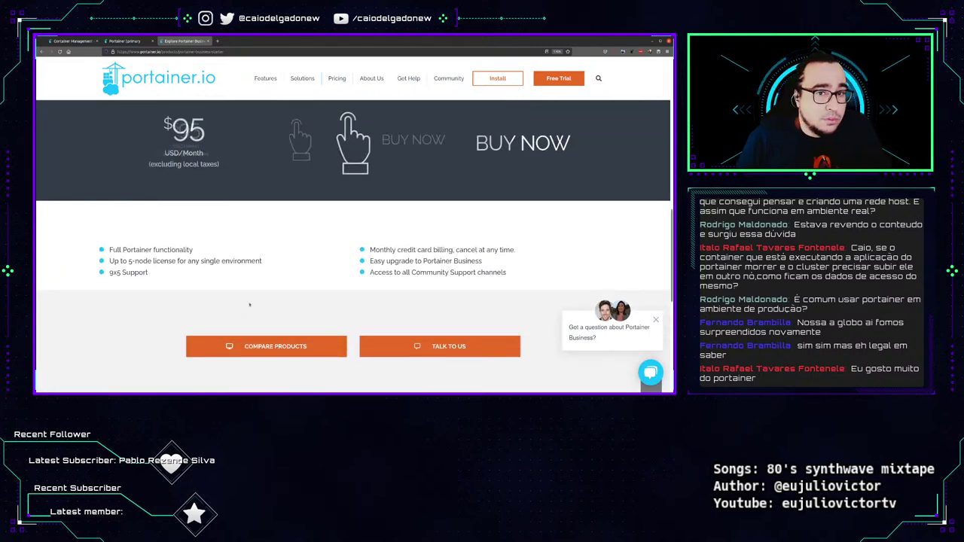
On Compare Products, note Business Starter's 1-5 hosts at $95/month versus Business from $350/month.
mouse_move(335, 81)
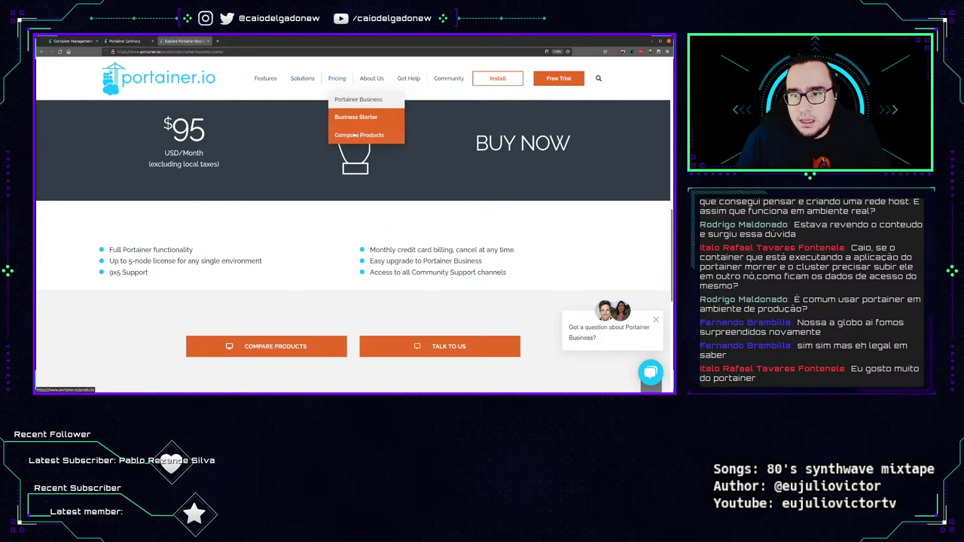
left_click(355, 131)
scroll(291, 257, "down", 5)
scroll(291, 256, "up", 1)
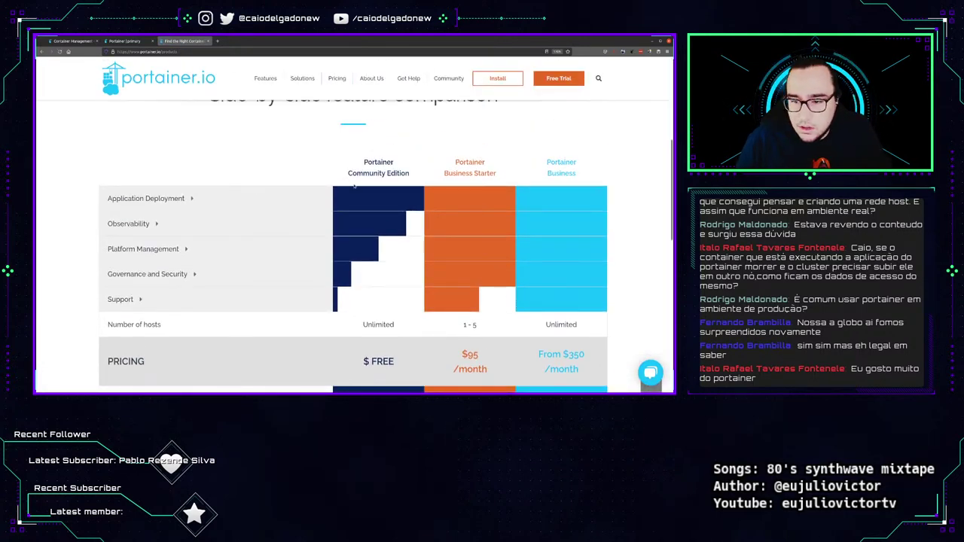
scroll(354, 185, "down", 1)
left_click_drag(362, 275, 481, 275)
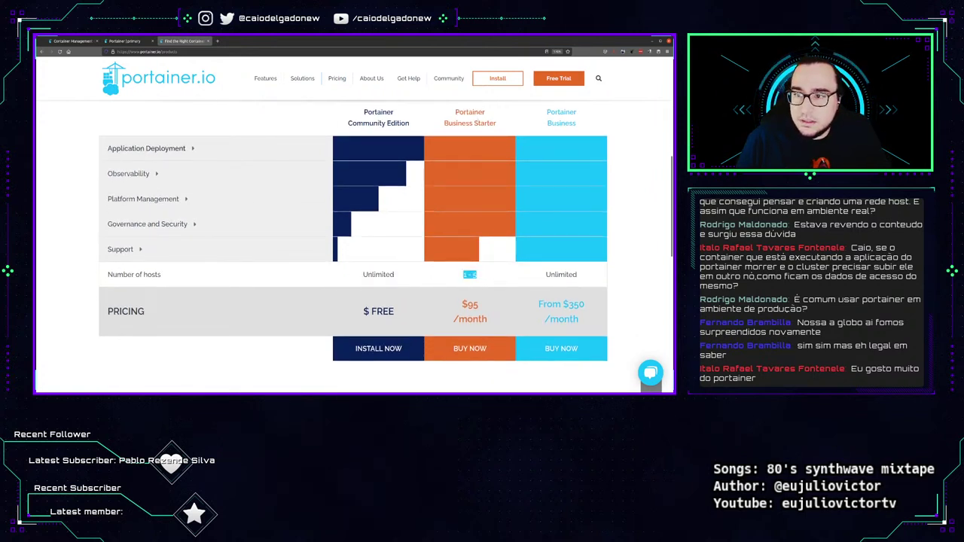
left_click_drag(455, 111, 495, 123)
left_click_drag(455, 299, 488, 326)
left_click(656, 319)
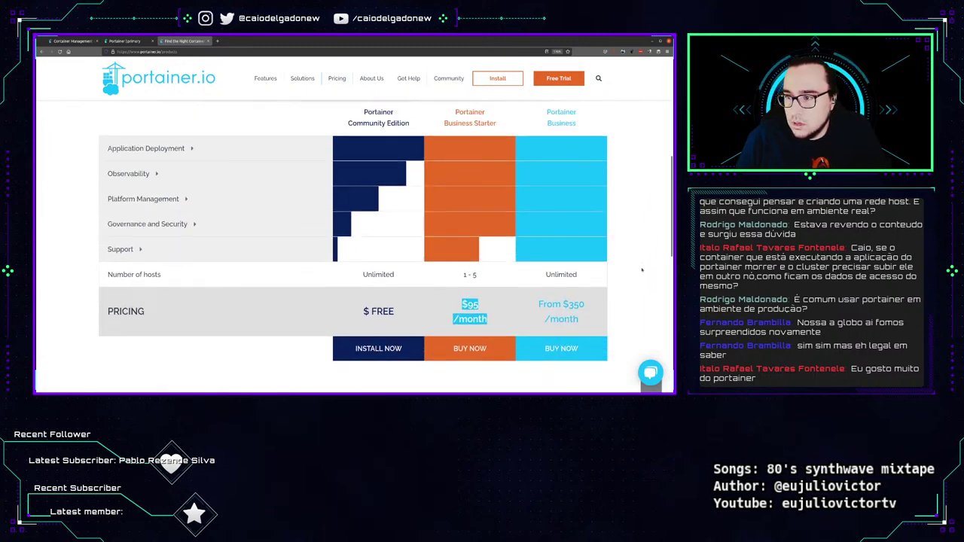
triple_click(559, 315)
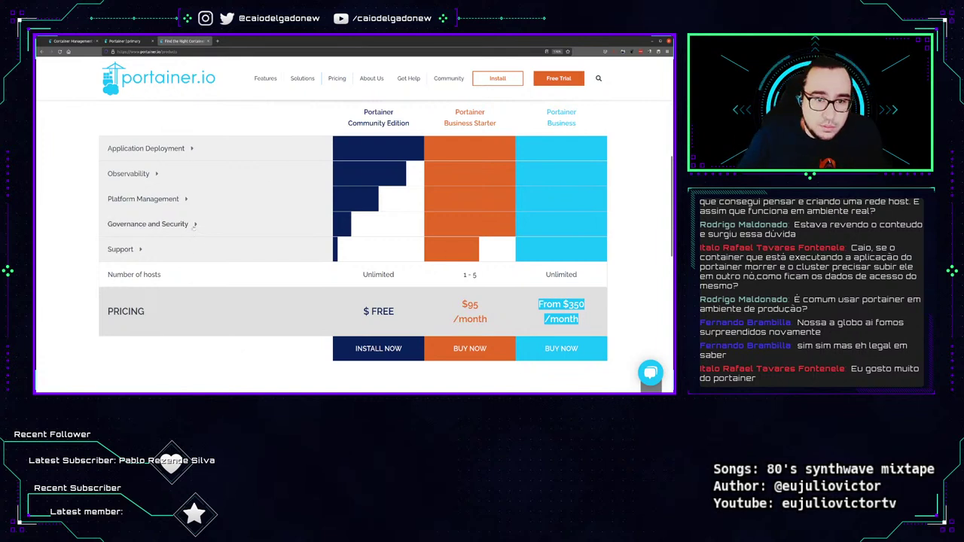
Expand the Support, Governance and Security, and Platform Management rows, then close the website tab.
left_click(124, 249)
scroll(225, 218, "down", 1)
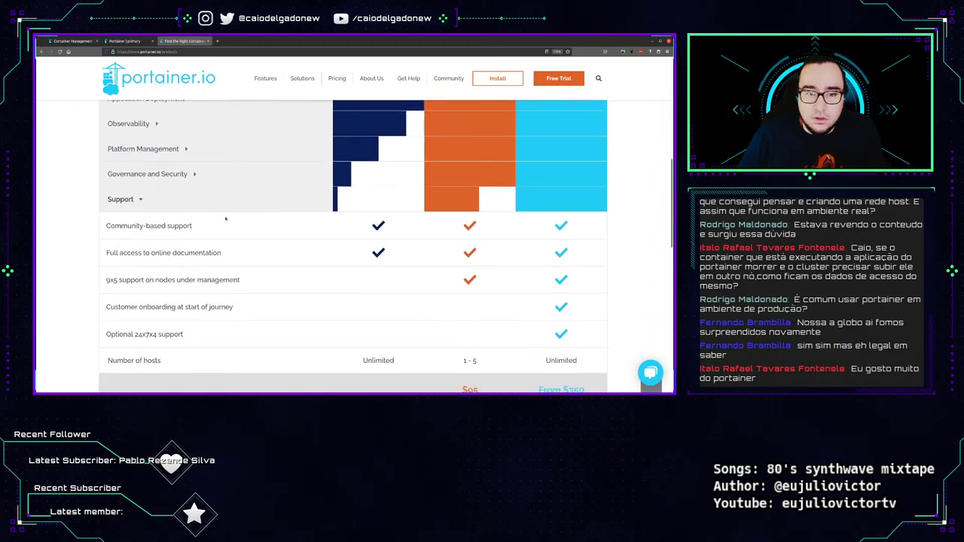
left_click(147, 174)
left_click(143, 148)
scroll(326, 227, "down", 3)
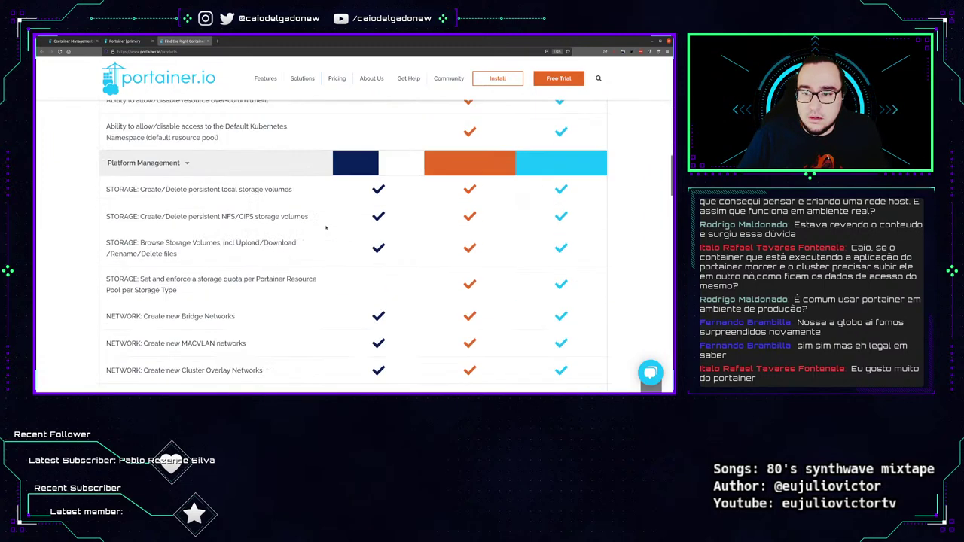
scroll(326, 227, "down", 4)
scroll(324, 227, "down", 5)
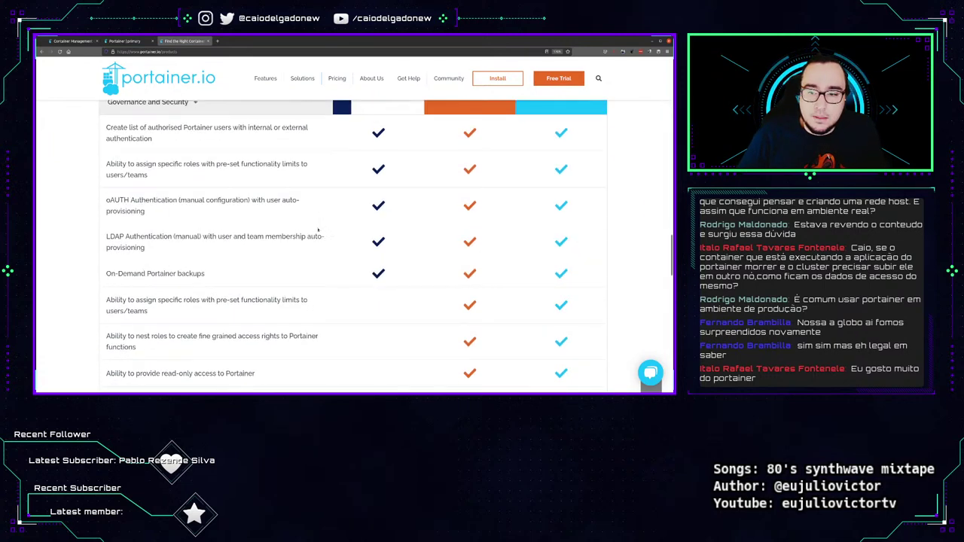
scroll(324, 158, "up", 15)
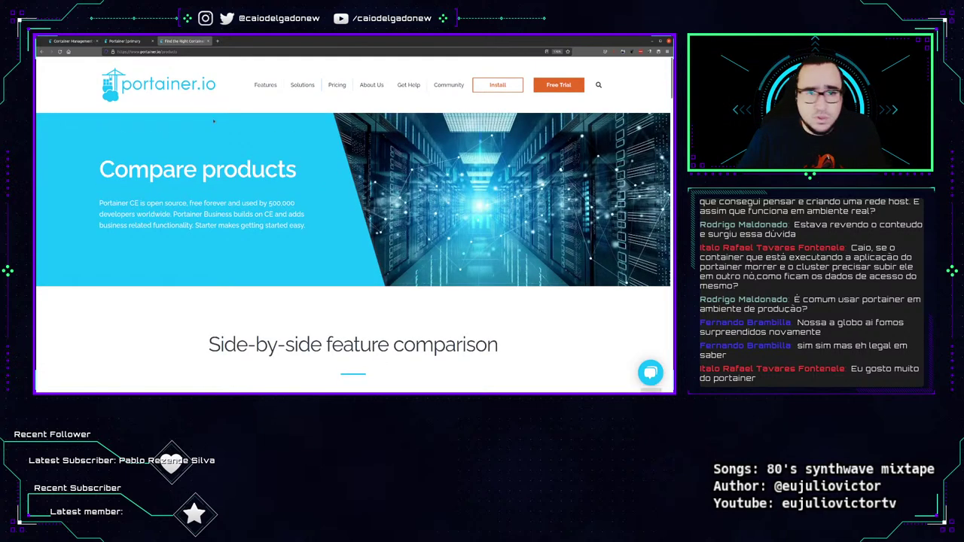
left_click(188, 90)
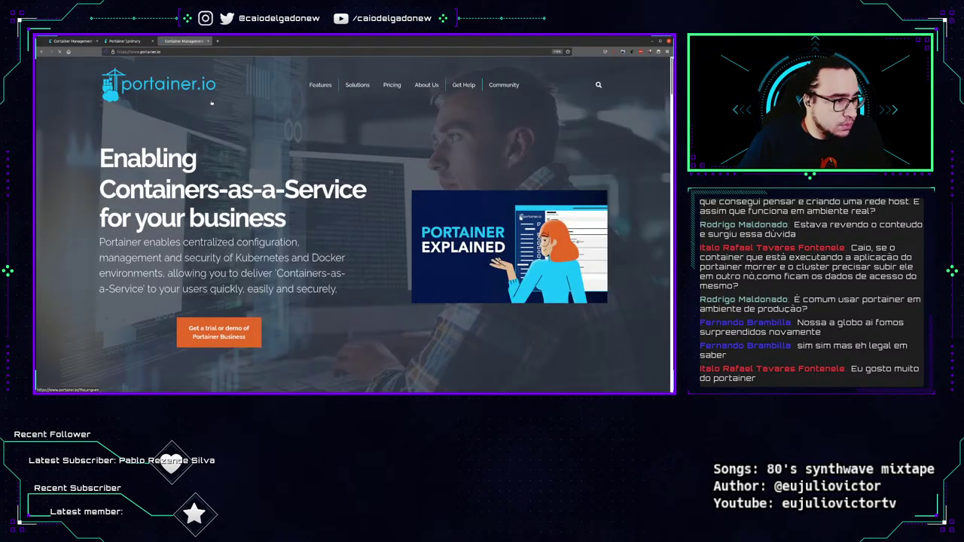
left_click(212, 42)
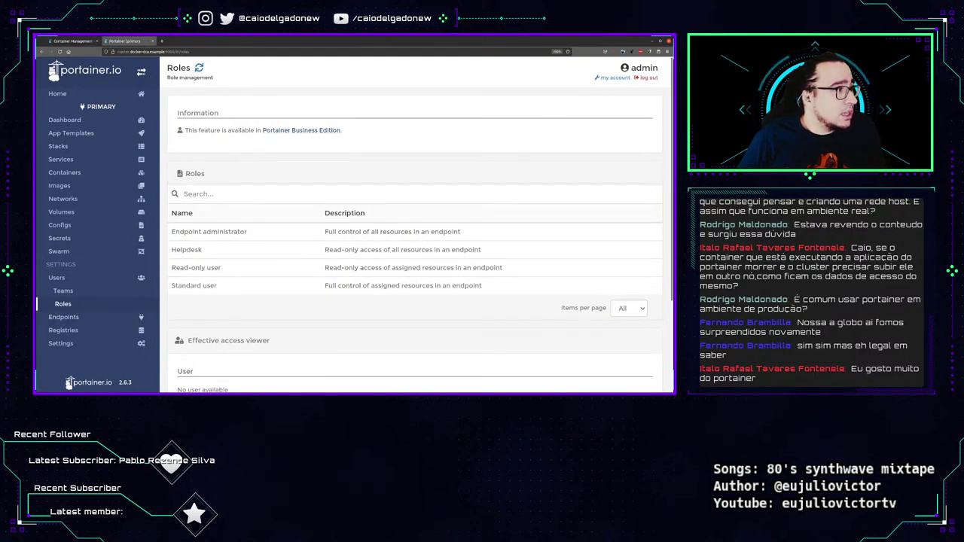
Select the primary endpoint's agent URL tasks.agent:9001, then go to the Registries page.
left_click(63, 317)
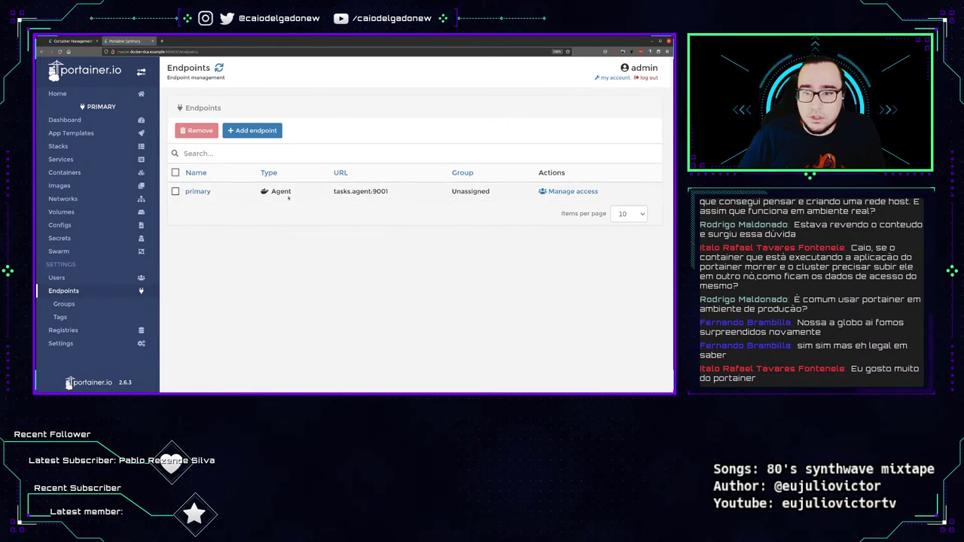
left_click_drag(389, 191, 279, 191)
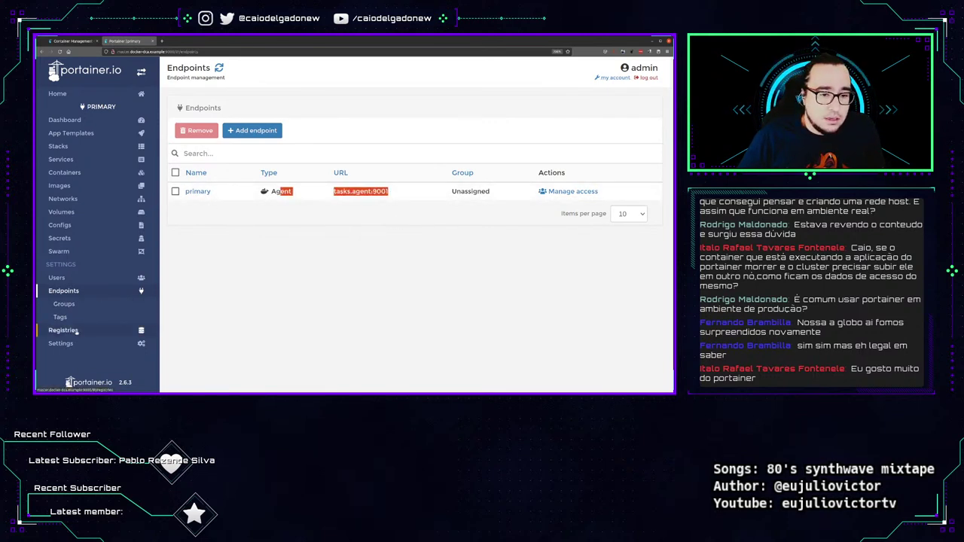
left_click(62, 330)
scroll(195, 227, "down", 2)
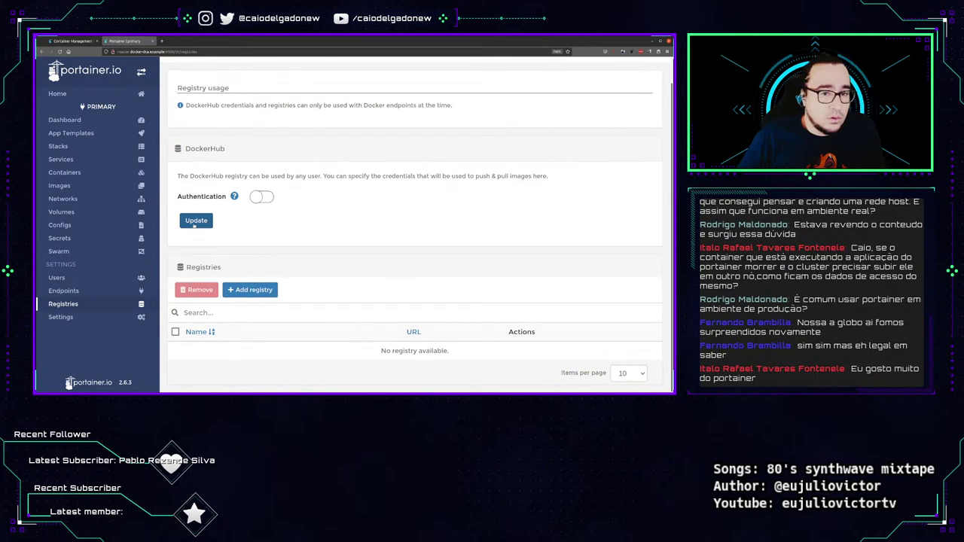
Toggle DockerHub authentication on and back off, then return to the Home endpoint overview.
left_click(261, 197)
left_click(301, 221)
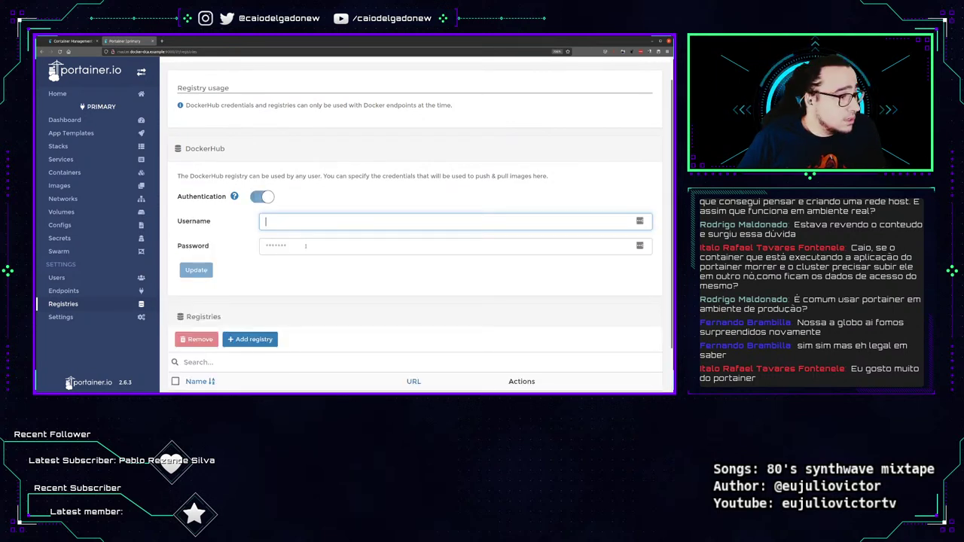
left_click(261, 196)
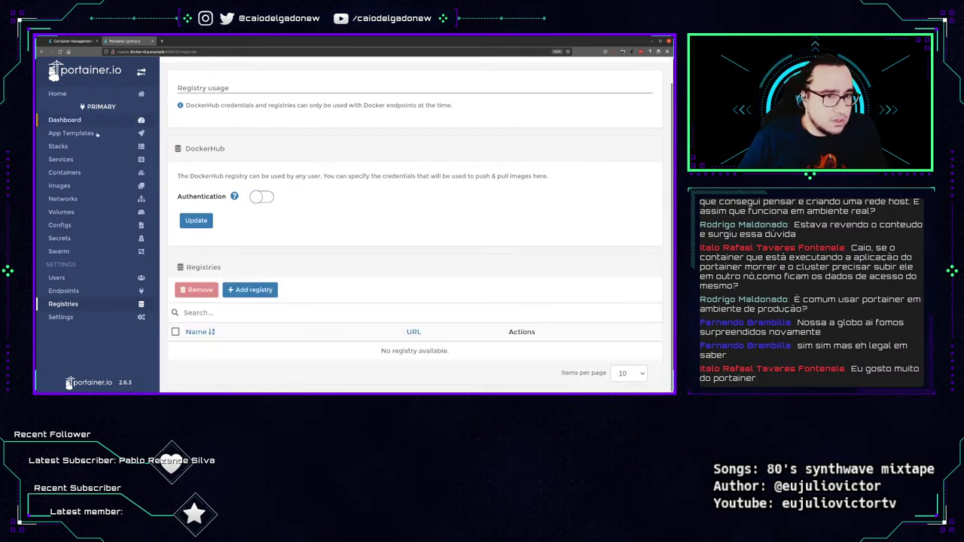
scroll(98, 133, "up", 1)
left_click(75, 120)
left_click(93, 95)
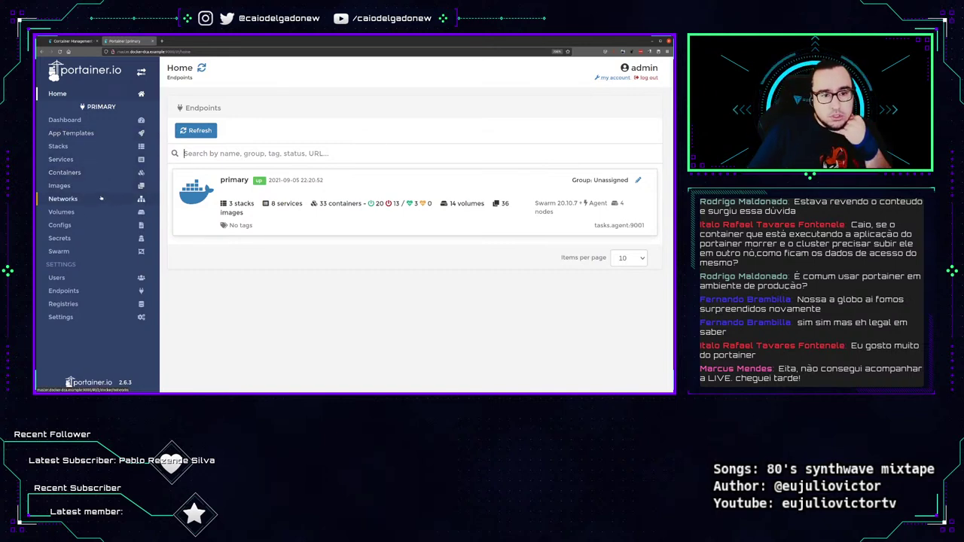
Open the primary endpoint's Images list and scroll through the stored images.
left_click(60, 185)
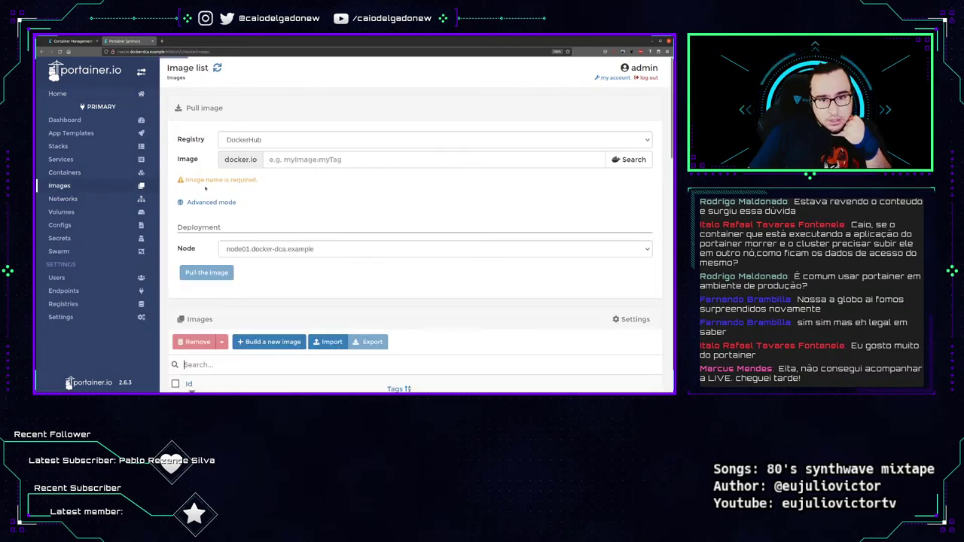
scroll(96, 155, "down", 2)
scroll(61, 252, "down", 5)
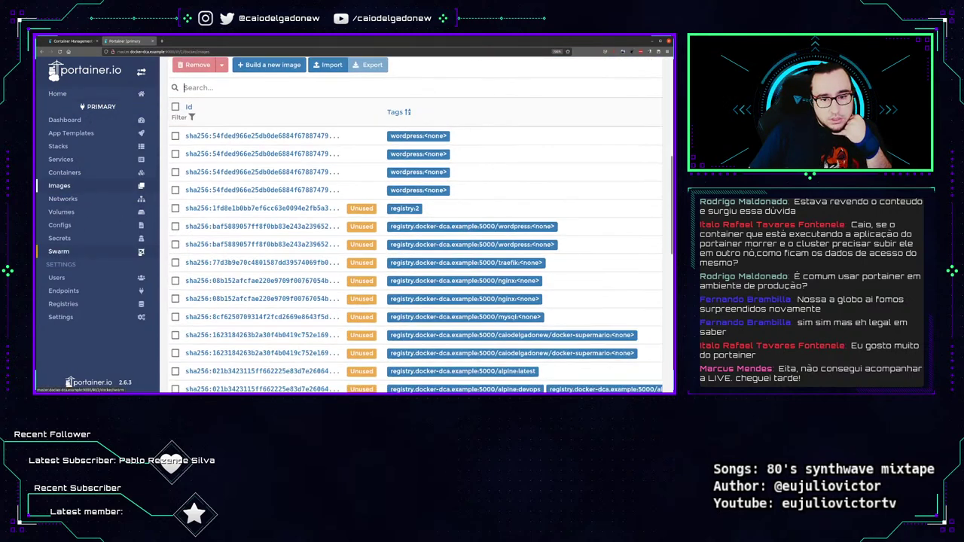
scroll(60, 251, "up", 8)
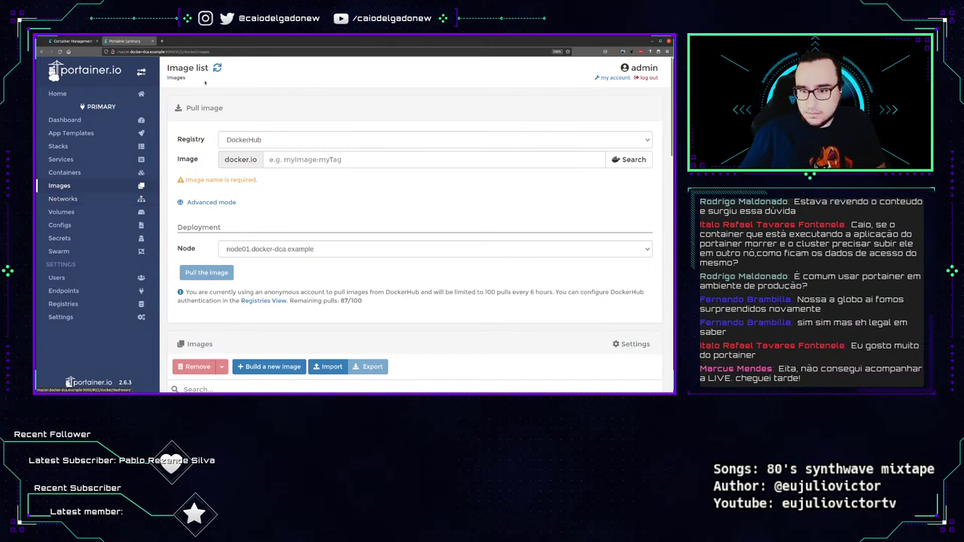
key("ctrl+t")
Load the Harbor website goharbor.io and zoom the page in.
type("gotha.boi.io")
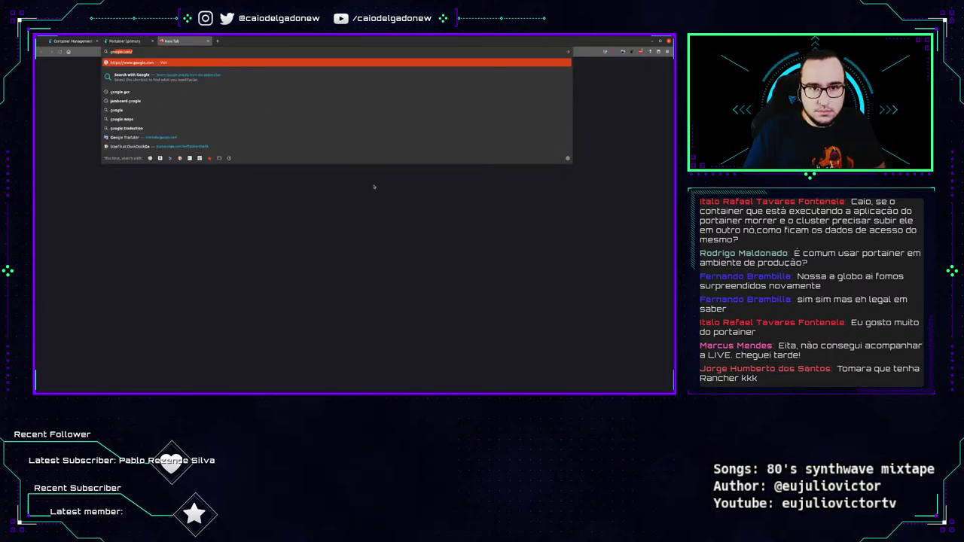
key("Return")
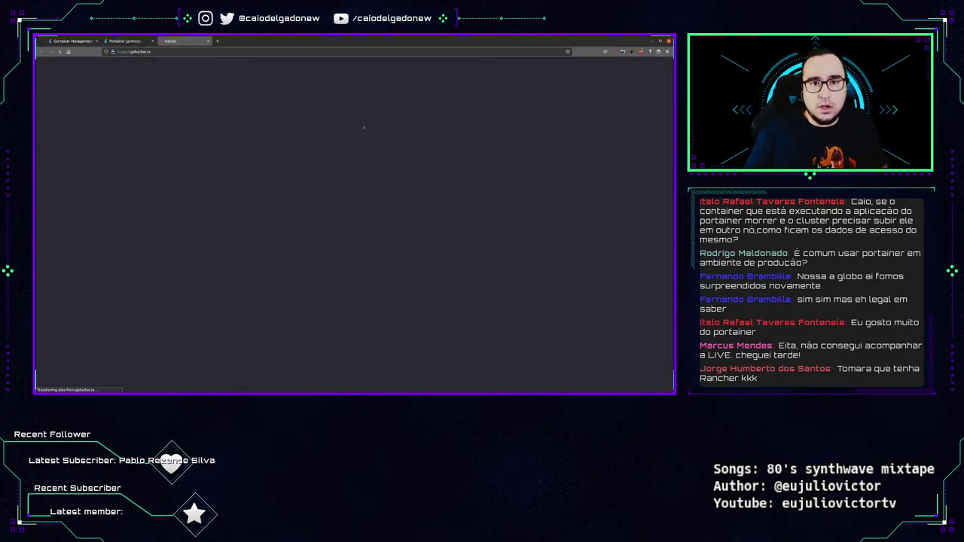
key("ctrl+l")
key("Escape")
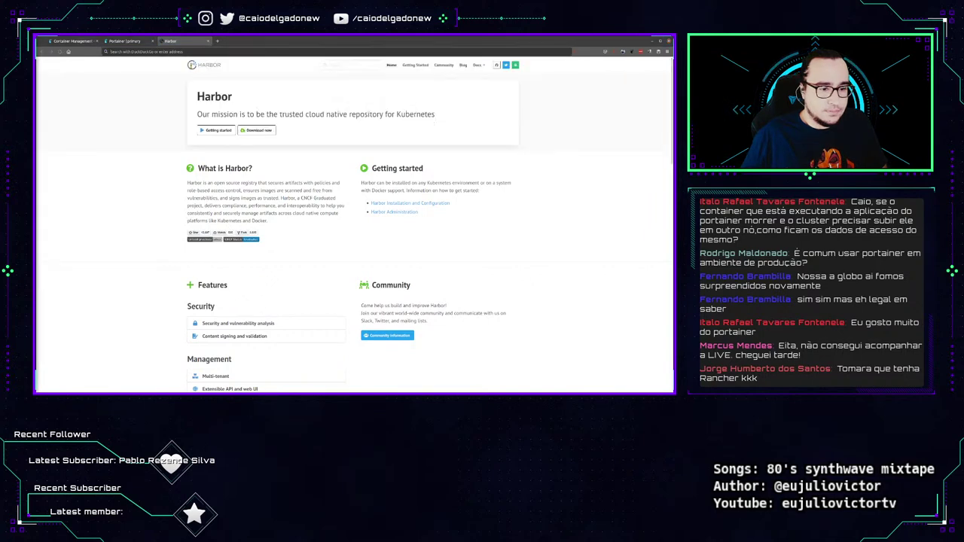
key("ctrl+plus")
key("ctrl+plus")
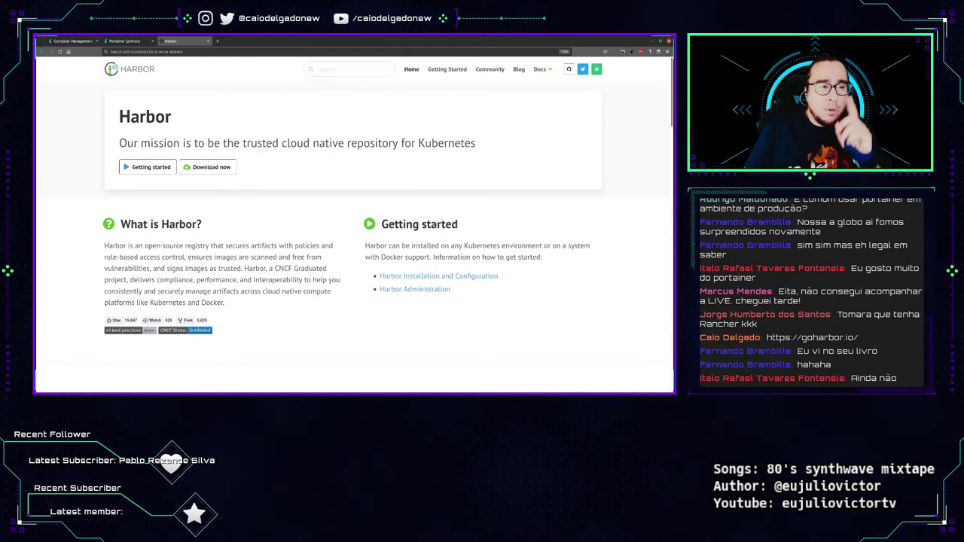
Open Harbor's GitHub releases page showing v2.3.2, then close the Harbor and GitHub tabs.
left_click(214, 169)
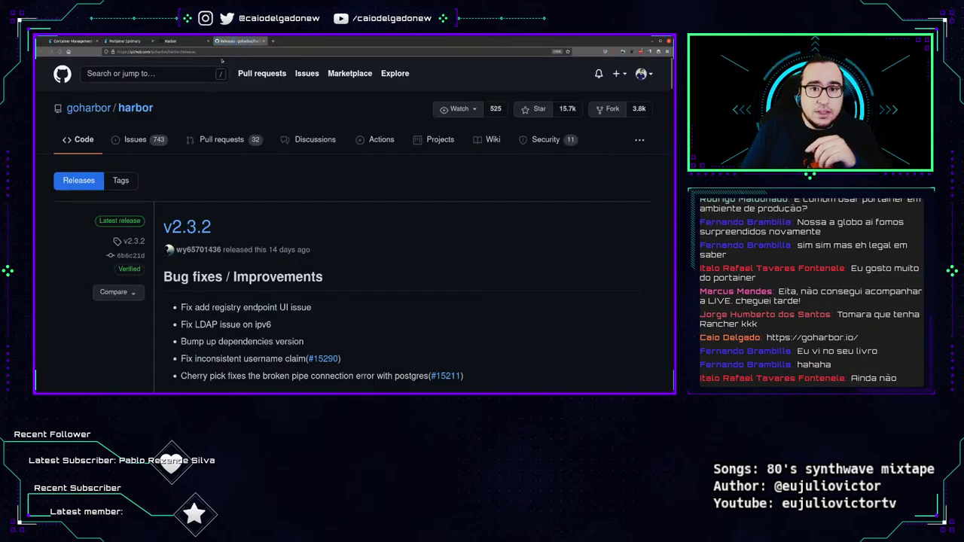
left_click(218, 50)
scroll(339, 263, "down", 5)
scroll(339, 263, "up", 4)
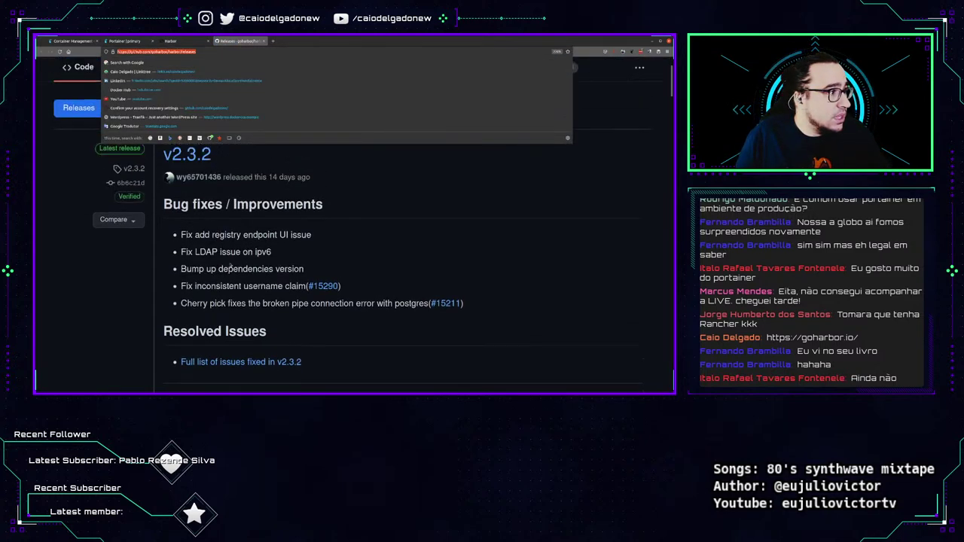
left_click(230, 292)
scroll(231, 292, "down", 1)
scroll(231, 293, "up", 1)
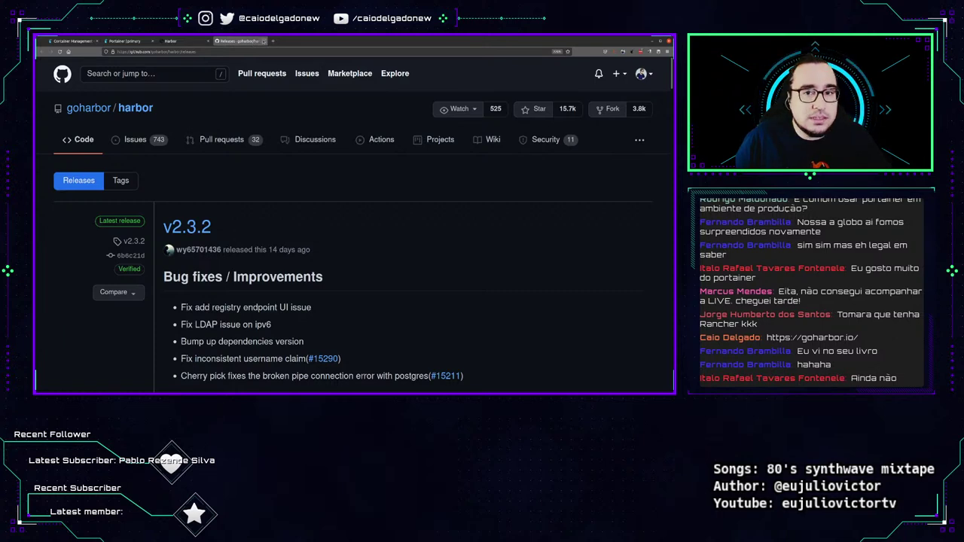
left_click(262, 40)
left_click(208, 40)
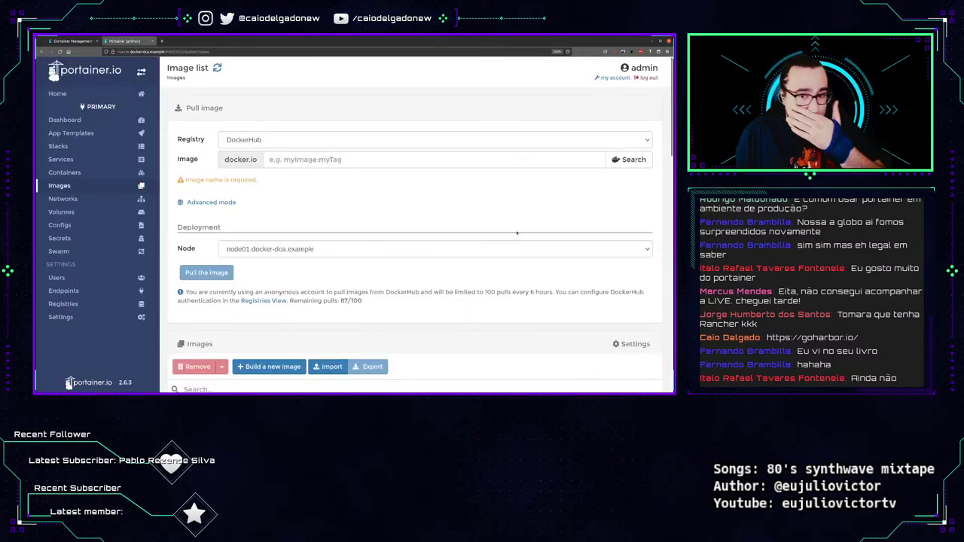
In the terminal, leave the master SSH session and connect with vagrant ssh registry.
left_click(654, 41)
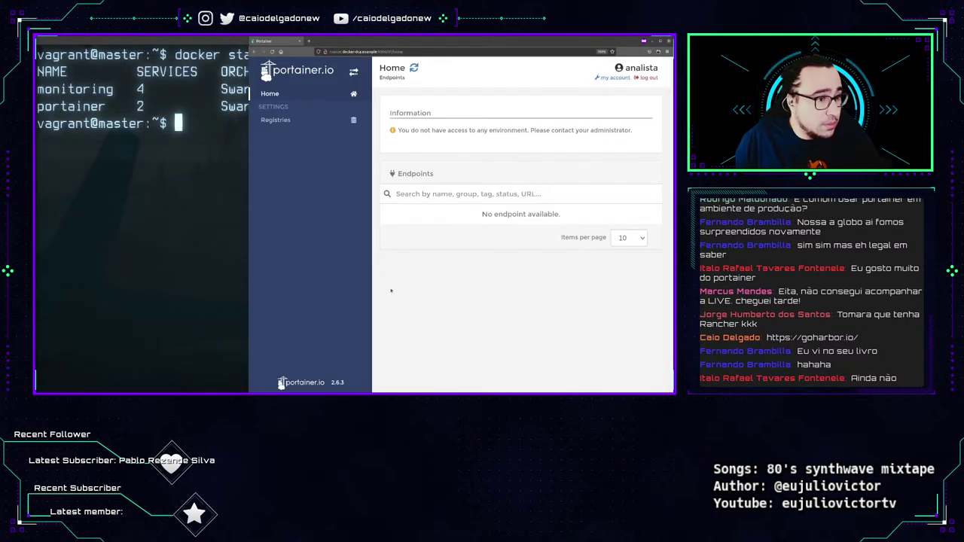
left_click(164, 189)
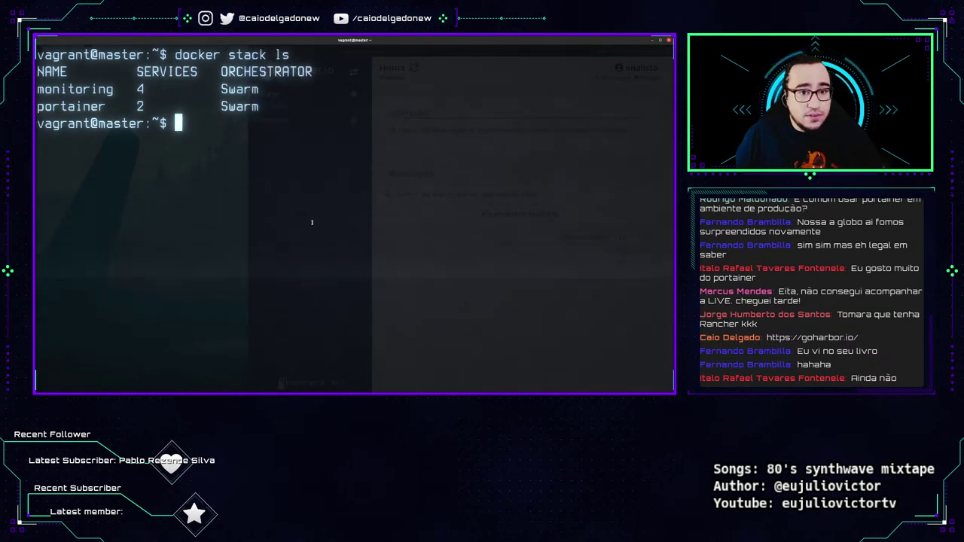
key("ctrl+d")
key("ctrl+l")
type("vagrant")
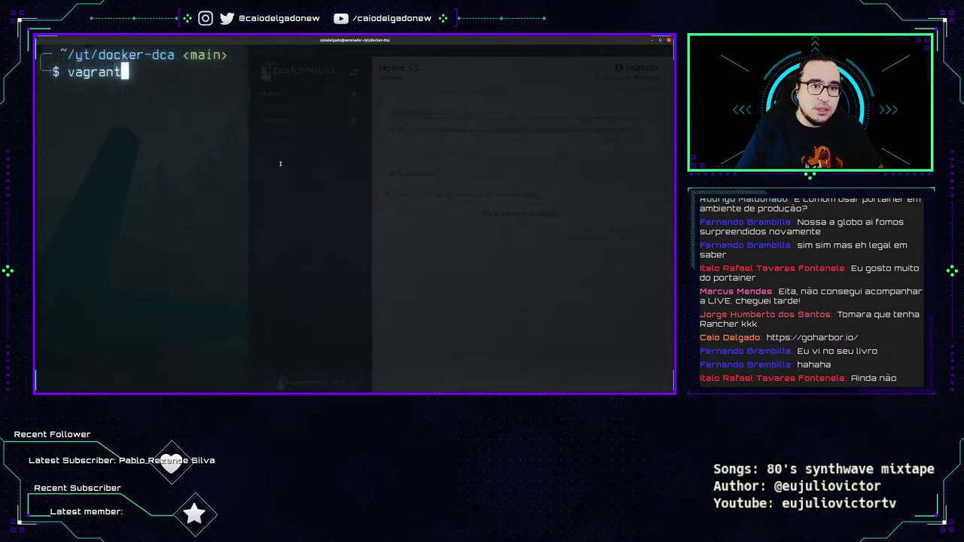
type(" ssh registry")
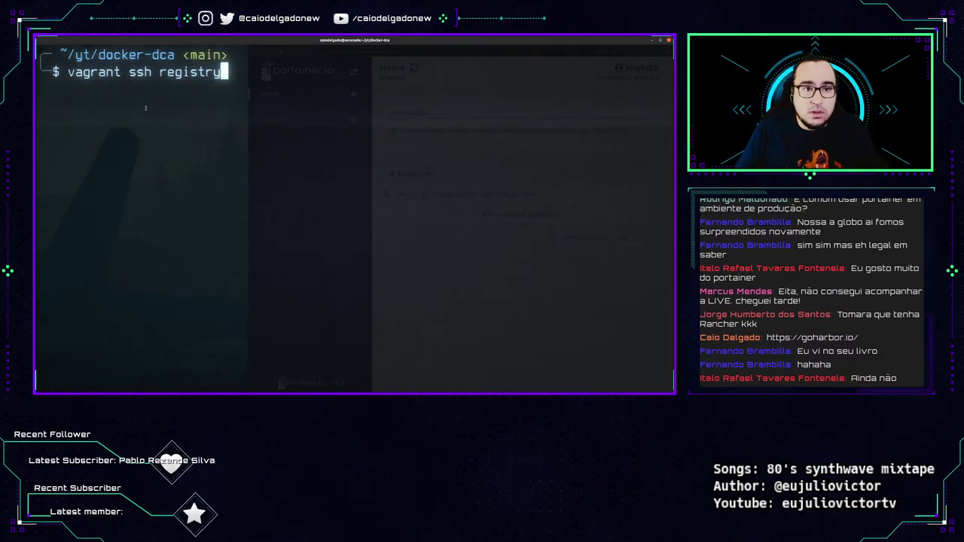
key("Return")
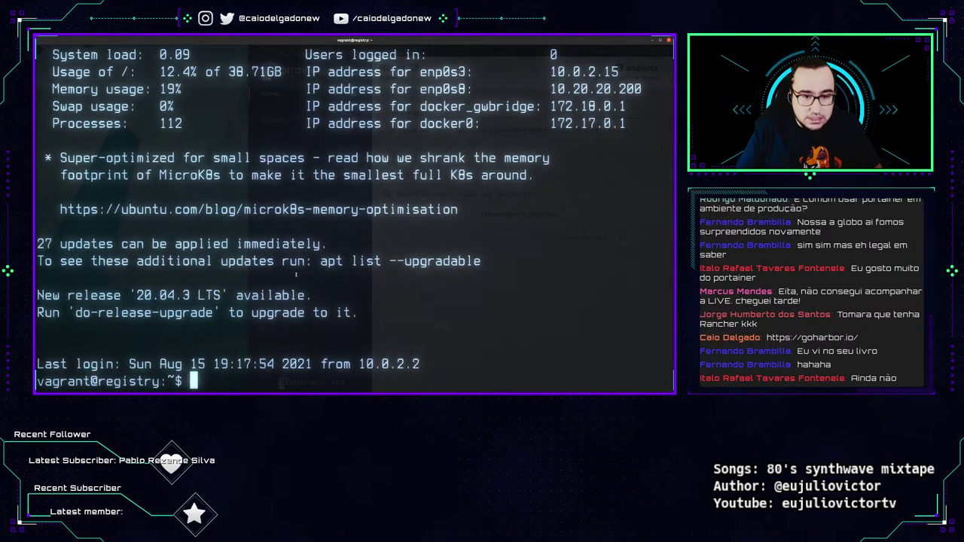
Run docker container rm -f registry, which reports no such container.
key("ctrl+l")
type("docekr cont")
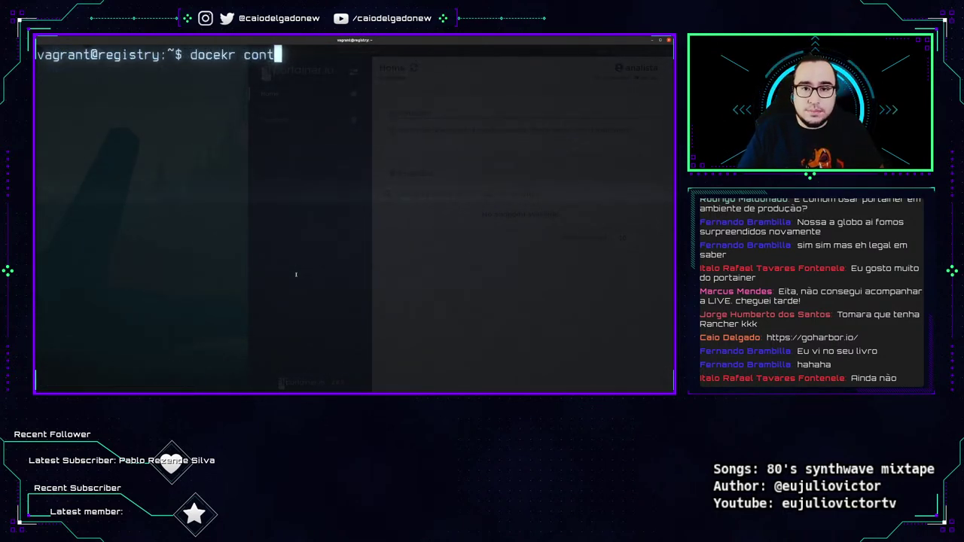
key("BackSpace")
key("BackSpace")
key("BackSpace")
key("BackSpace")
key("BackSpace")
key("BackSpace")
key("BackSpace")
key("BackSpace")
type("ker container")
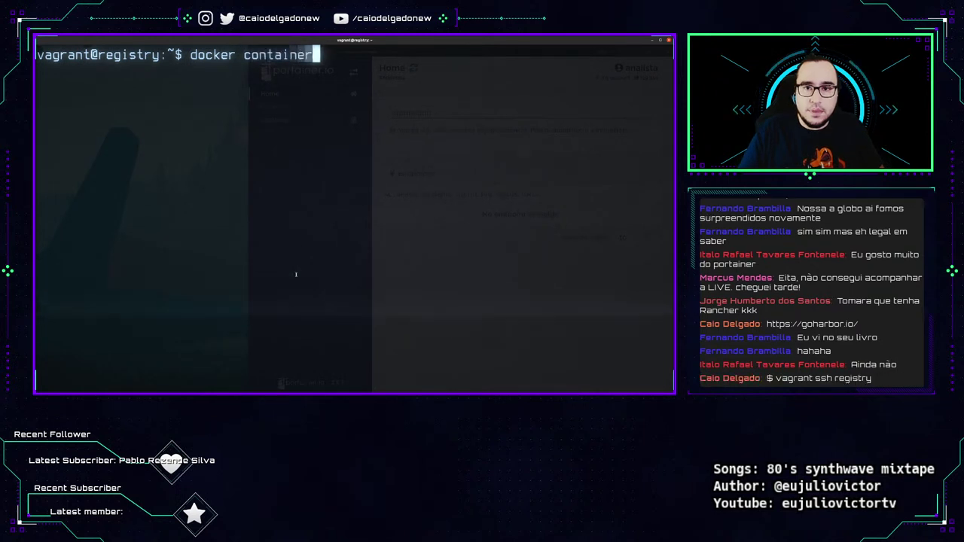
type(" rm -f $(regis")
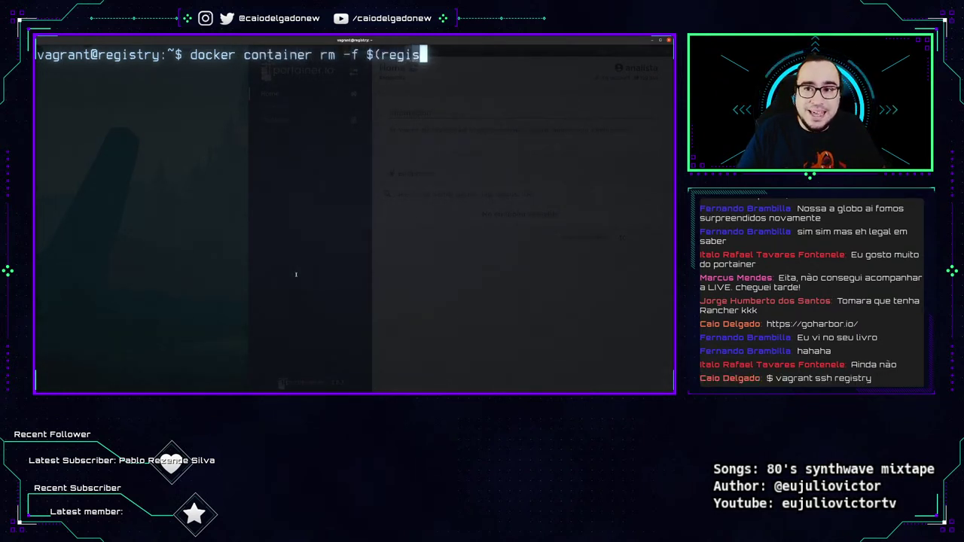
type("try")
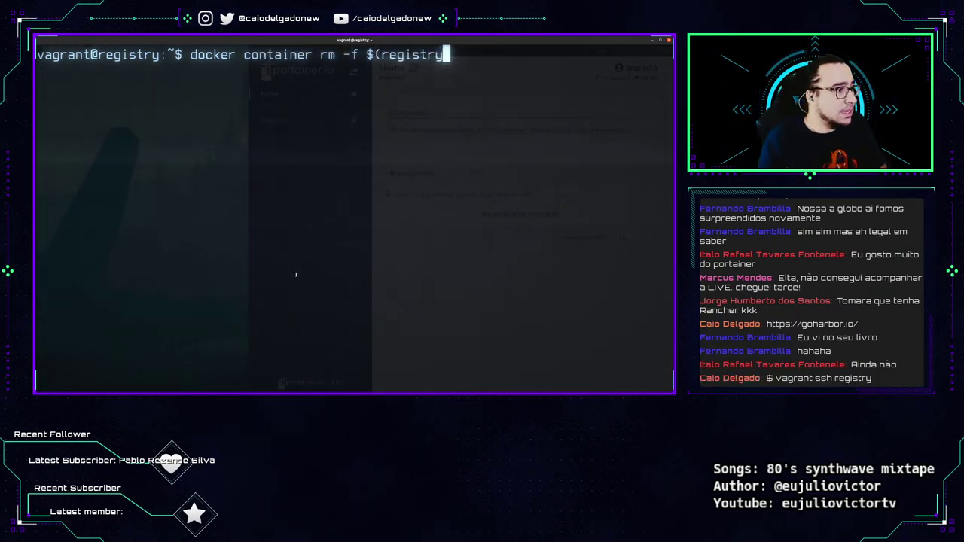
key("BackSpace")
key("BackSpace")
key("BackSpace")
key("BackSpace")
key("BackSpace")
key("BackSpace")
key("BackSpace")
key("BackSpace")
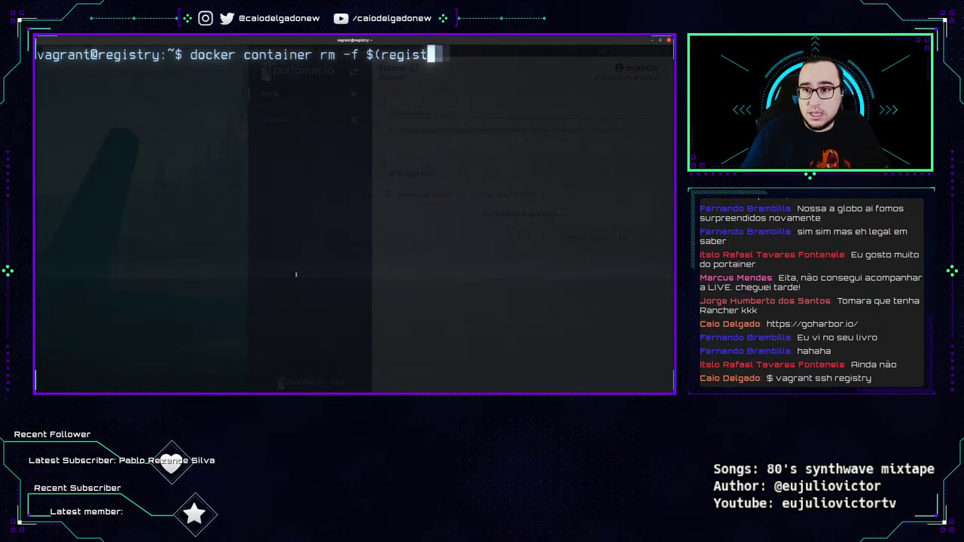
key("BackSpace")
key("BackSpace")
type("registry")
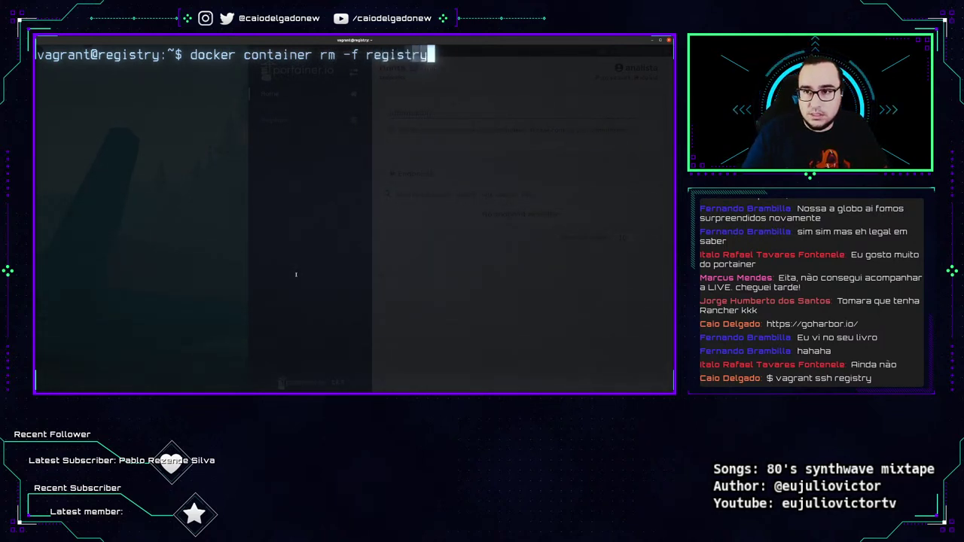
key("Return")
left_click_drag(175, 54, 428, 54)
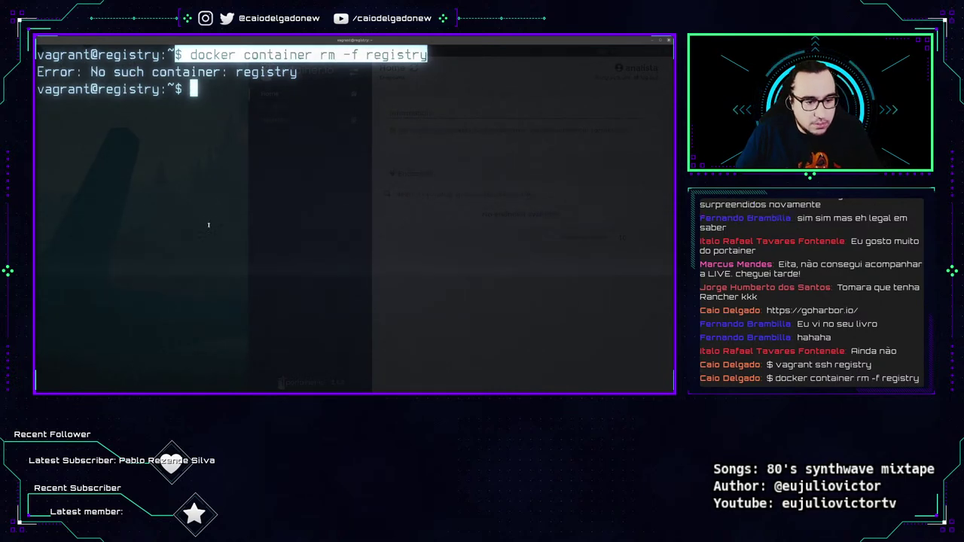
Download docker-compose 1.29.2 to /usr/local/bin, fixing a stray leading dollar sign.
type("$ sudo curl -L \"https://github.com/docker/compose/releases/download/1.29.2/docker-compose-$(uname -s)-$(uname -m)\" -o /usr/local/bin/docker-compose")
key("Return")
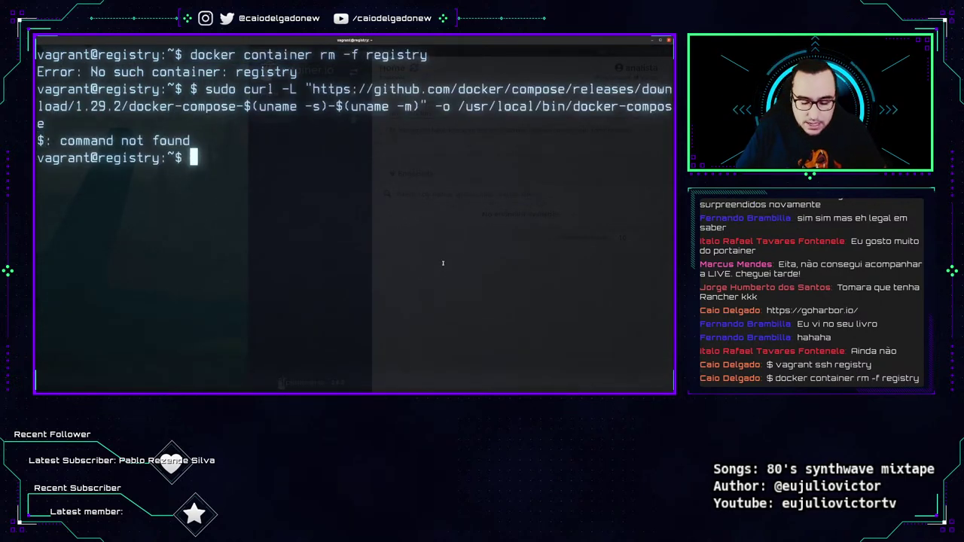
key("ctrl+l")
key("Up")
key("Home")
key("Delete")
key("Delete")
key("Return")
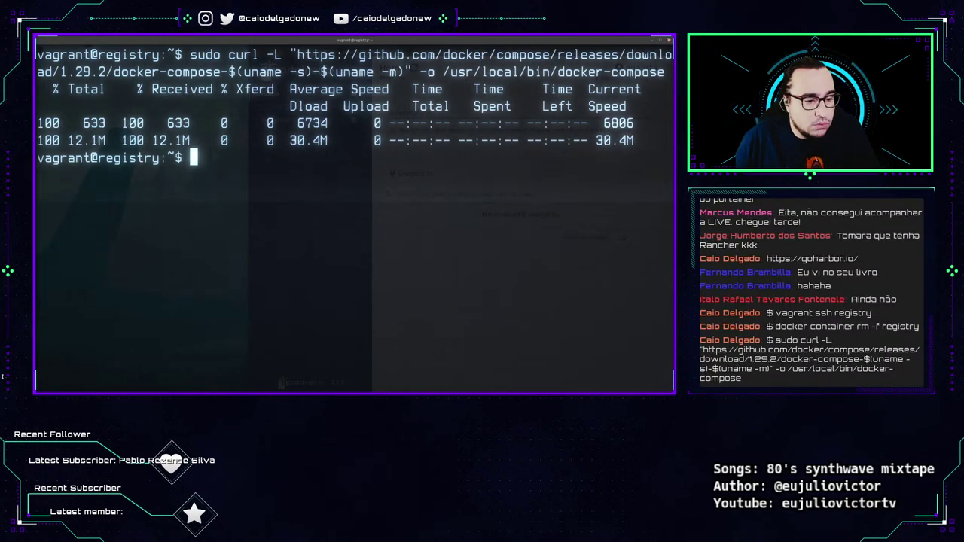
Run sudo chmod +x /usr/local/bin/docker-compose after removing the stray dollar sign.
key("Return")
type("$ sudo chmod +x /usr/local/bin/docker-compose")
key("Return")
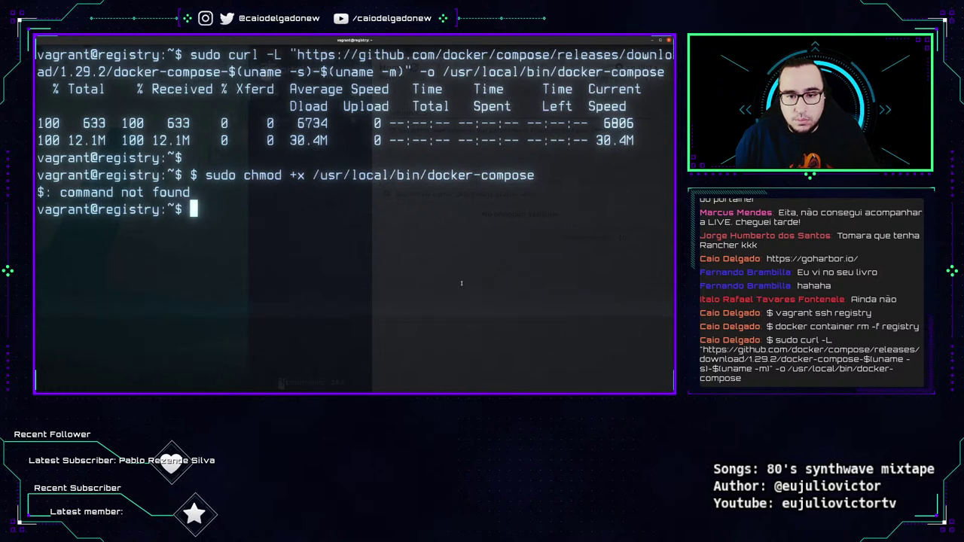
key("Up")
key("Home")
key("Delete")
key("Delete")
key("ctrl+l")
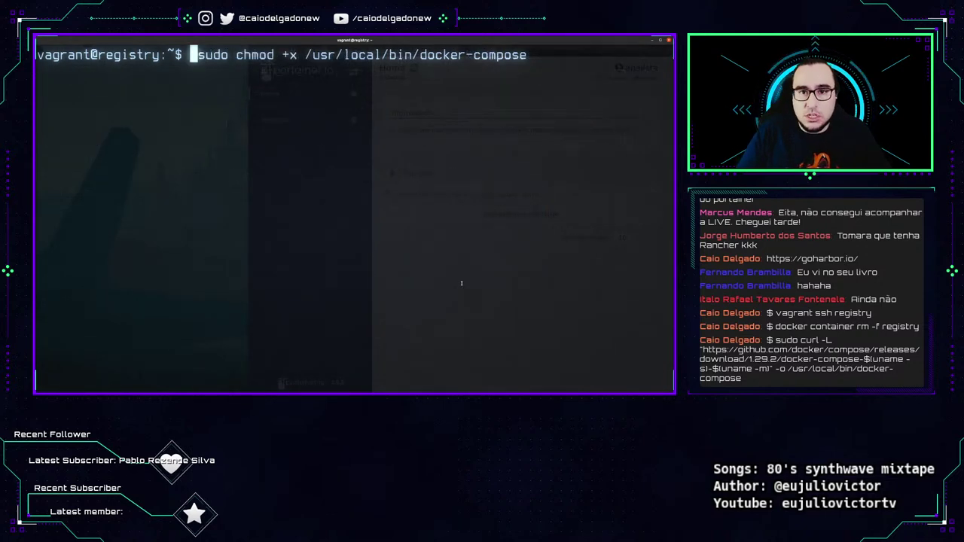
key("Return")
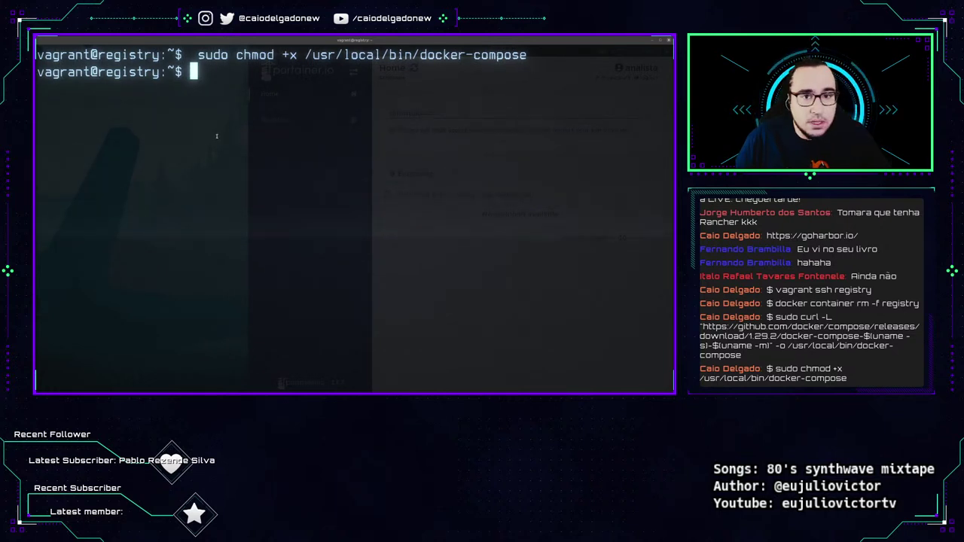
type("HARBORVERSION=$(curl -s https://github.com/goharbor/harbor/releases/latest/download 2>&1 | grep -Po [0-9]+\\.[0-9]+\\.[0-9]+)")
Set HARBORVERSION via the curl and grep lookup and echo it, showing 2.3.2.
scroll(518, 191, "down", 1)
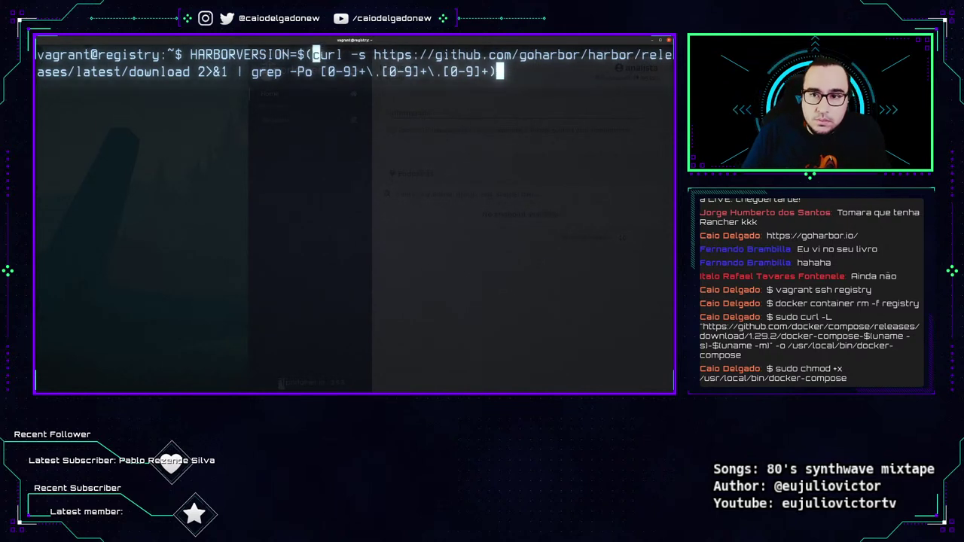
left_click_drag(313, 54, 595, 54)
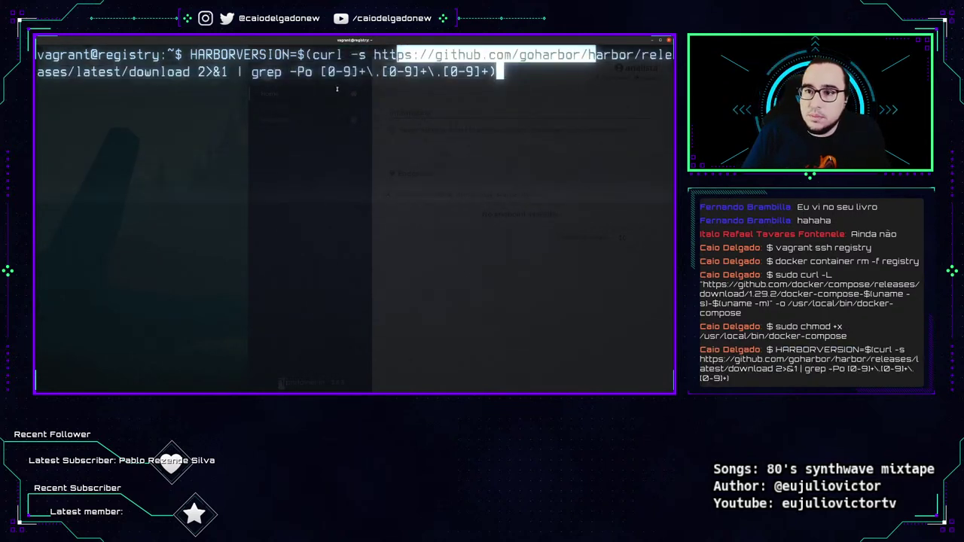
left_click_drag(252, 72, 491, 74)
left_click_drag(191, 54, 297, 54)
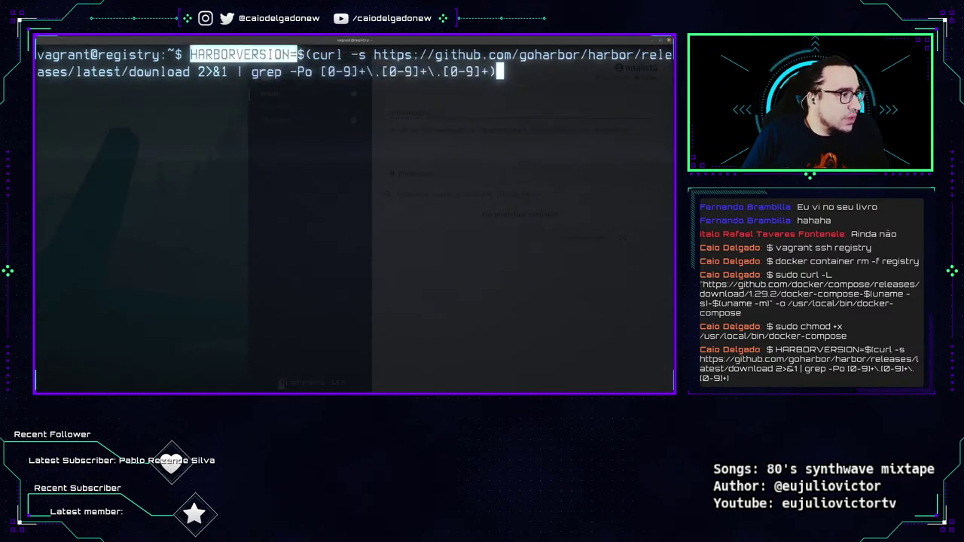
left_click(414, 173)
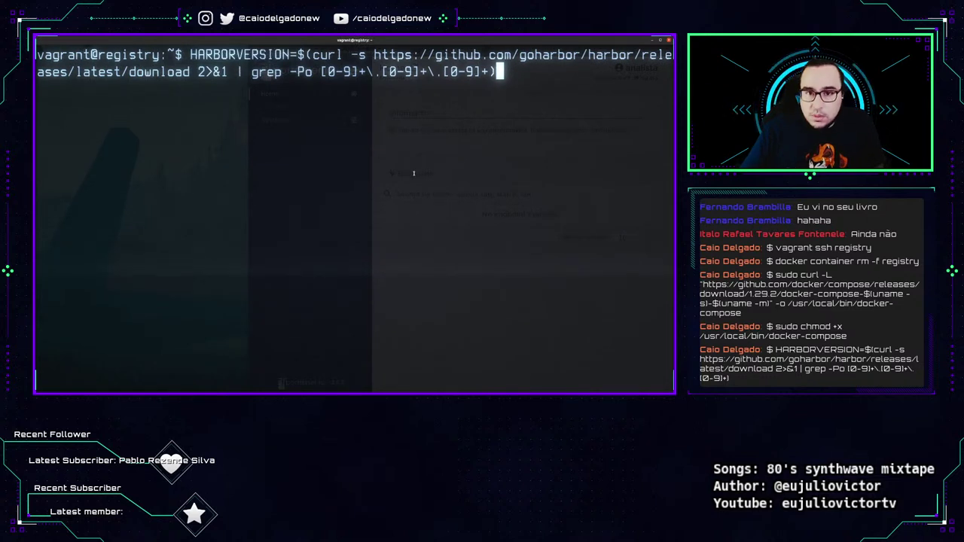
key("Return")
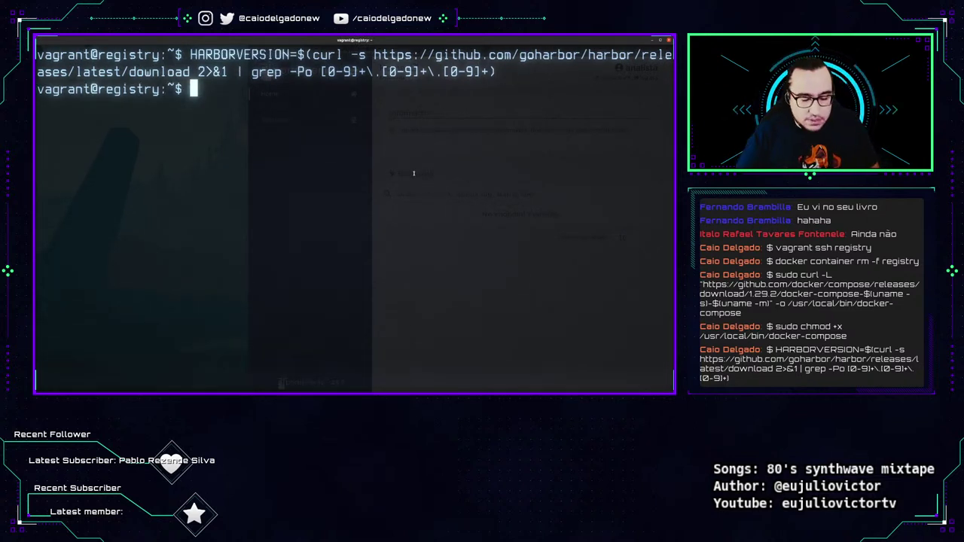
type("echo $HARBOR")
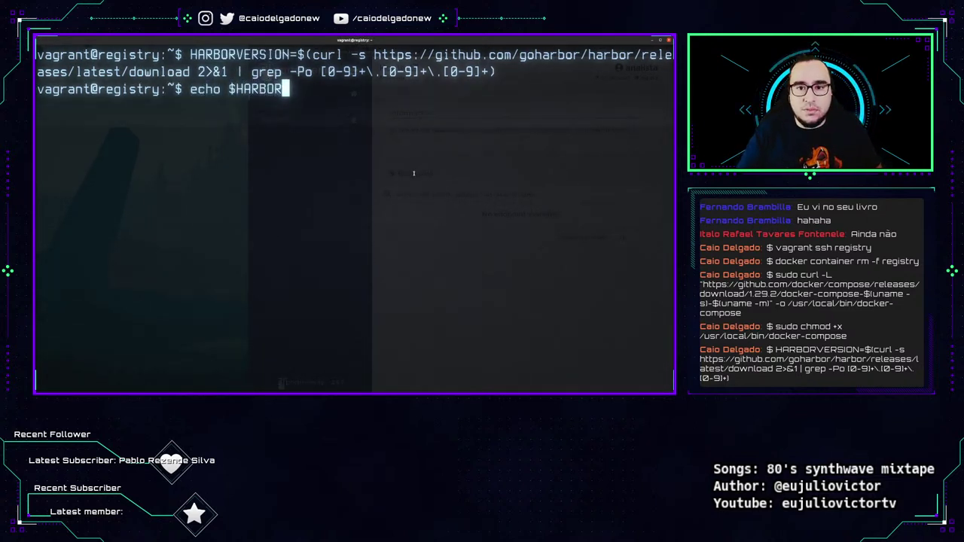
type("VERSION")
key("Return")
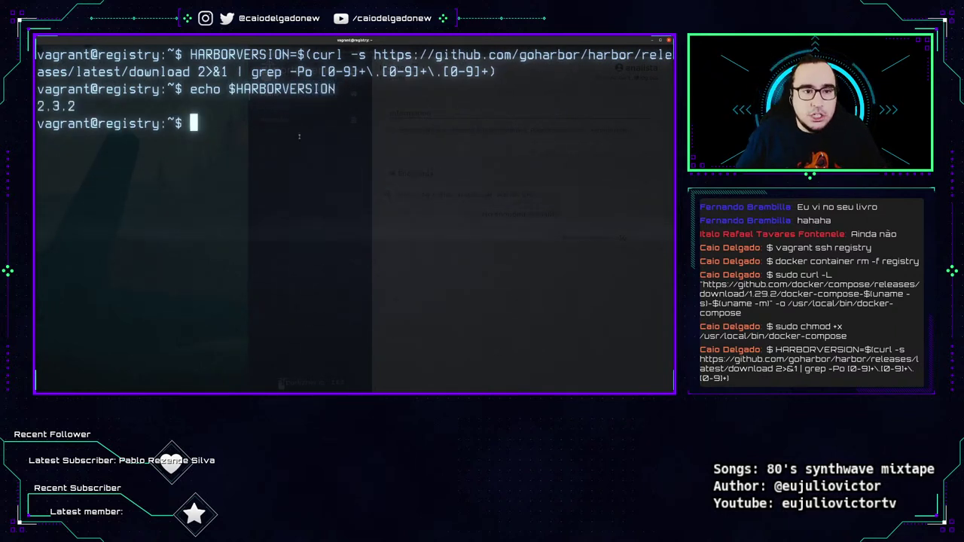
left_click_drag(186, 89, 337, 89)
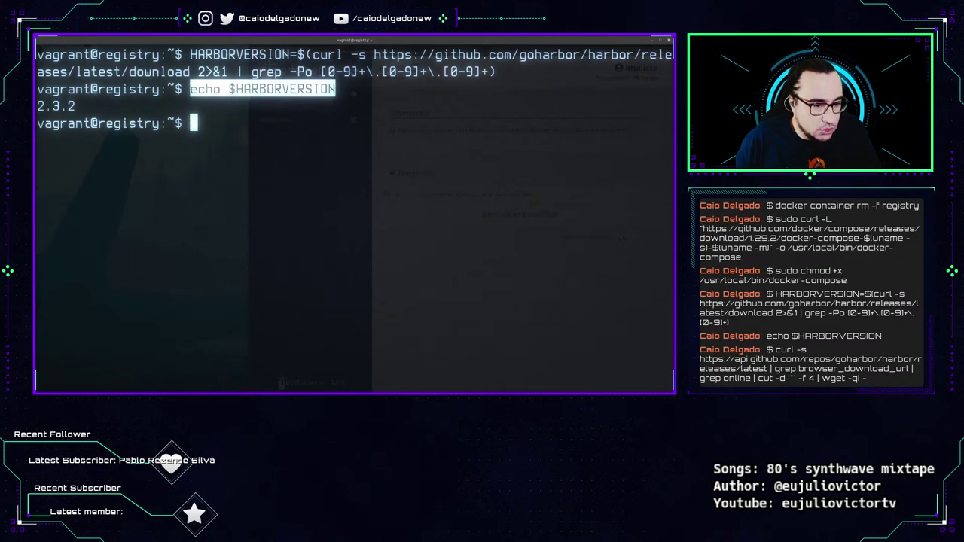
Download the v2.3.2 online installer by piping the GitHub releases API output to wget -qi -.
type("curl -s https://api.github.com/repos/goharbor... | grep browser_download_url | grep online | cut -d '\"' -f 4 | wget -qi -")
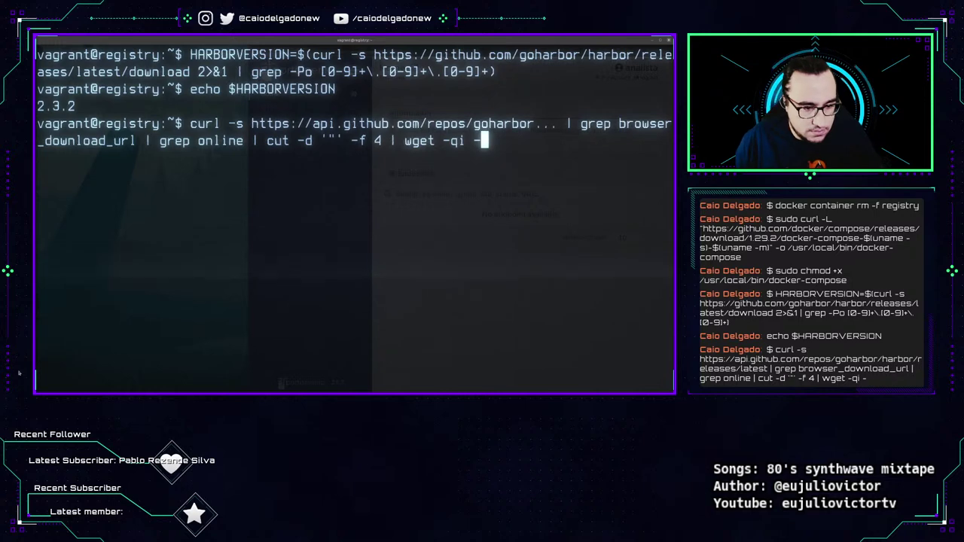
key("BackSpace")
key("BackSpace")
key("BackSpace")
key("BackSpace")
key("BackSpace")
key("BackSpace")
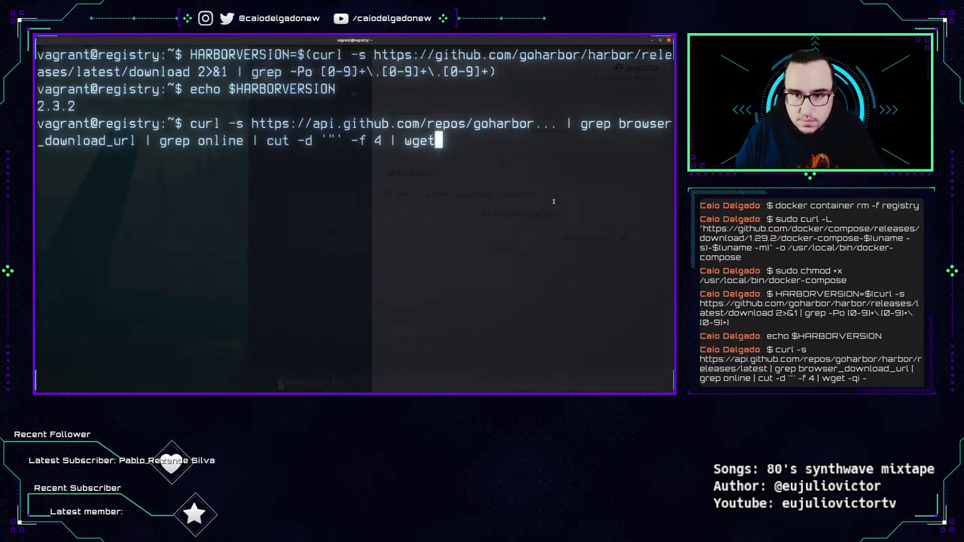
key("ctrl+c")
key("ctrl+l")
key("ctrl+shift+v")
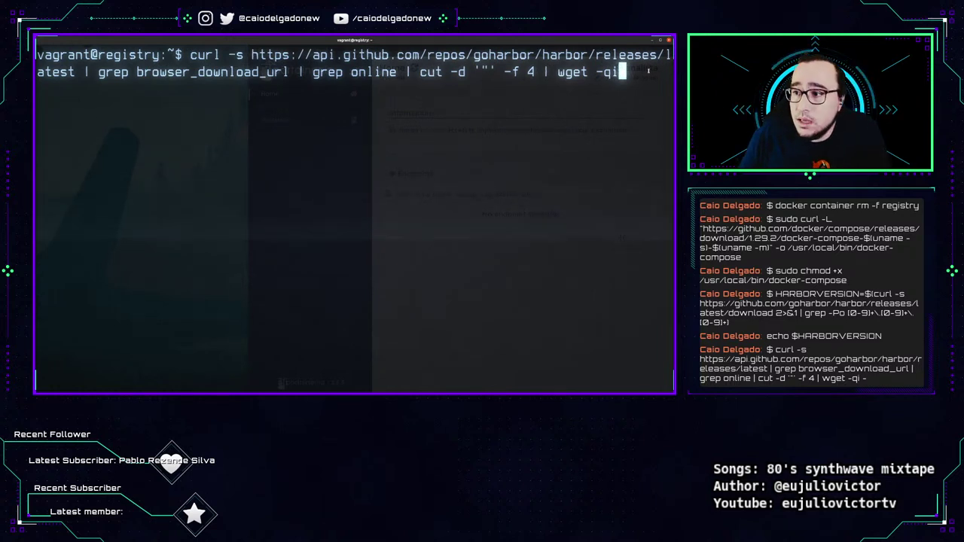
key("Return")
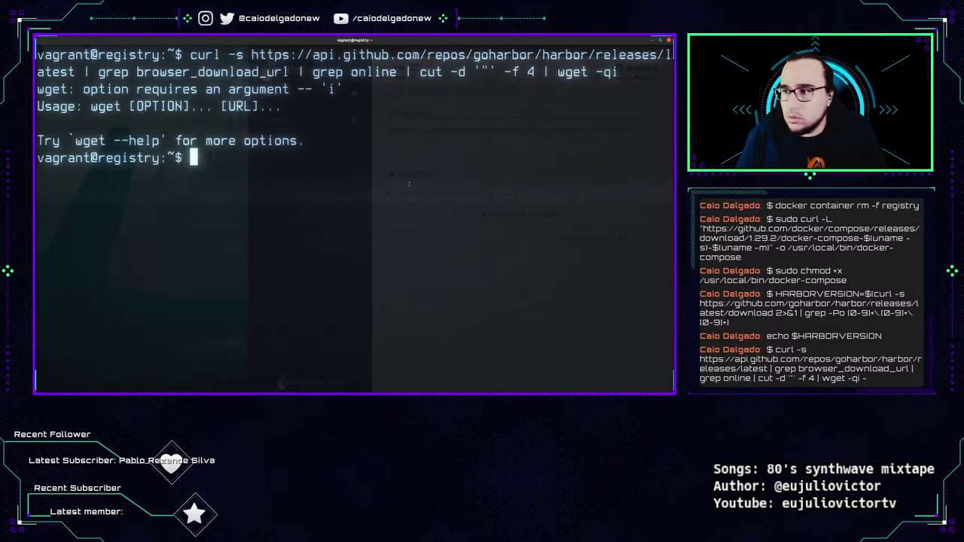
key("Up")
type("-")
key("ctrl+l")
key("Return")
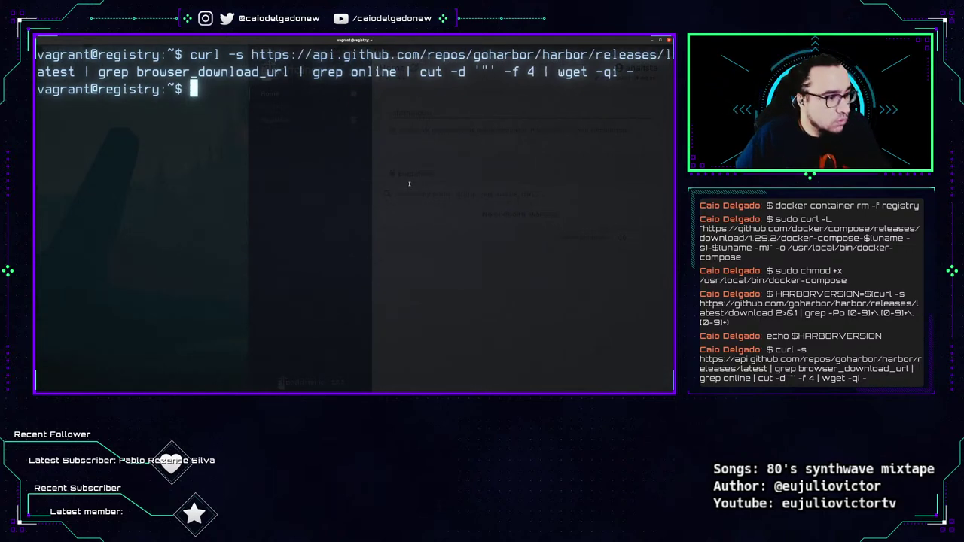
List the home folder with ls -l to confirm harbor-online-installer-v2.3.2.tgz and its .asc file.
type("ls -l")
key("Return")
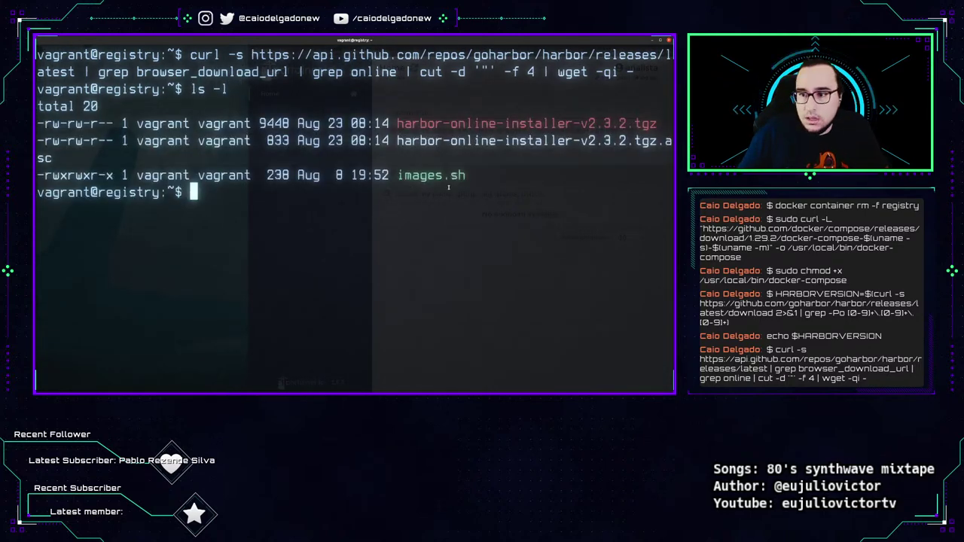
double_click(527, 124)
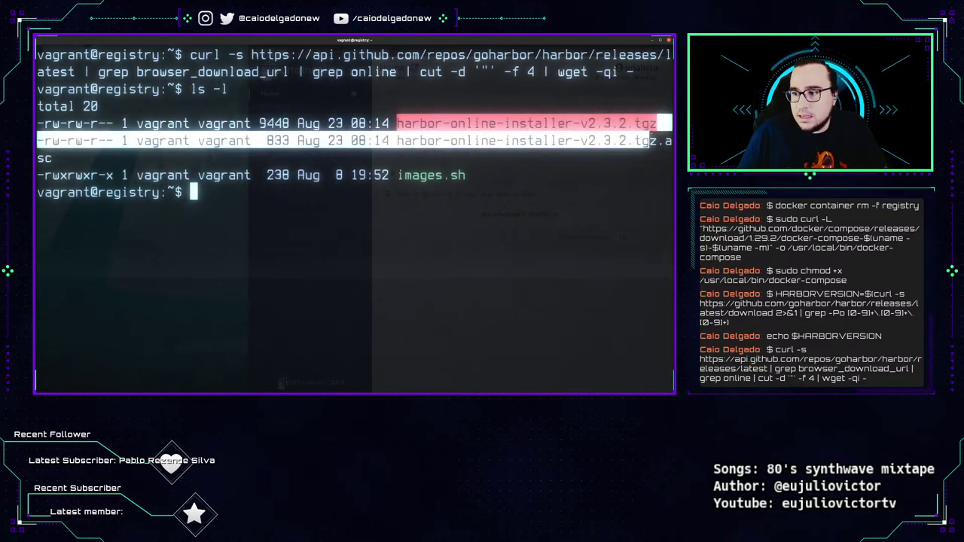
left_click_drag(657, 124, 650, 124)
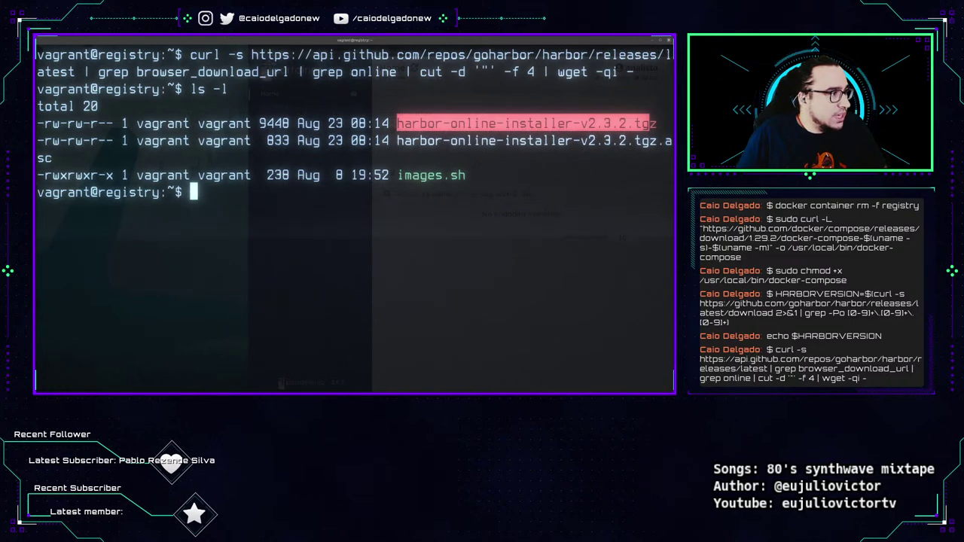
type("tar -")
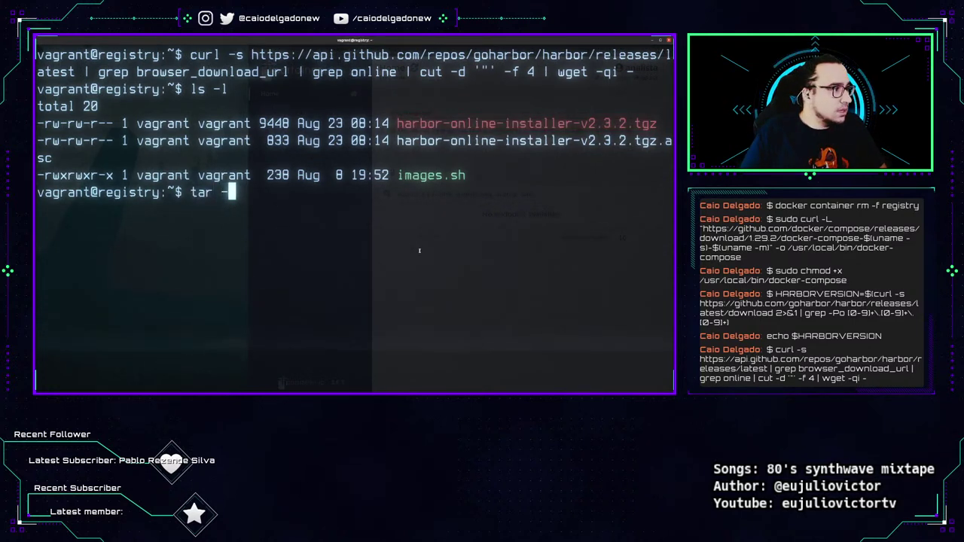
type("xv")
Extract harbor-online-installer-v2.3.2.tgz with tar xvf to get the harbor folder with install.sh and harbor.yml.tmpl.
key("BackSpace")
key("BackSpace")
key("BackSpace")
type("xvf ")
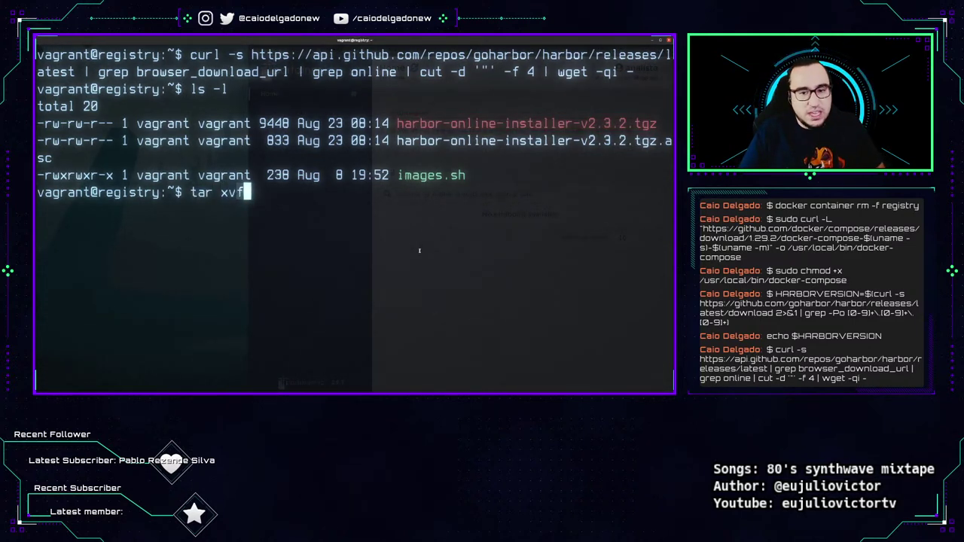
type("h")
key("Tab")
key("Return")
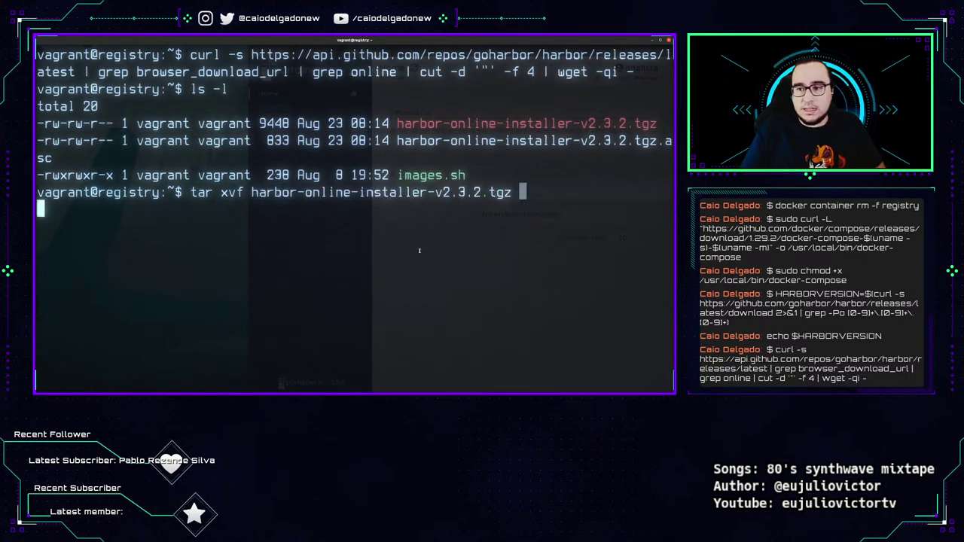
left_click_drag(190, 192, 513, 193)
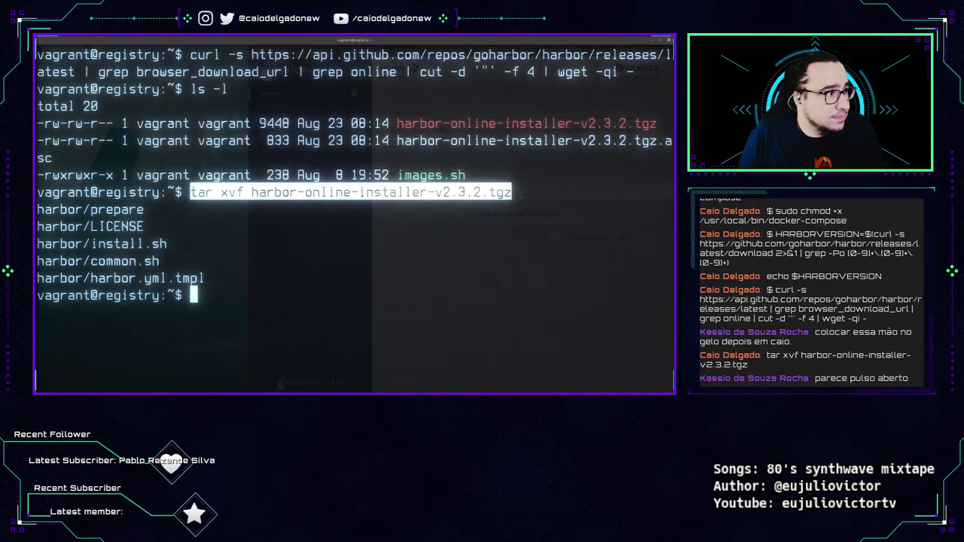
Clear the terminal and change into the extracted harbor/ folder.
key("ctrl+l")
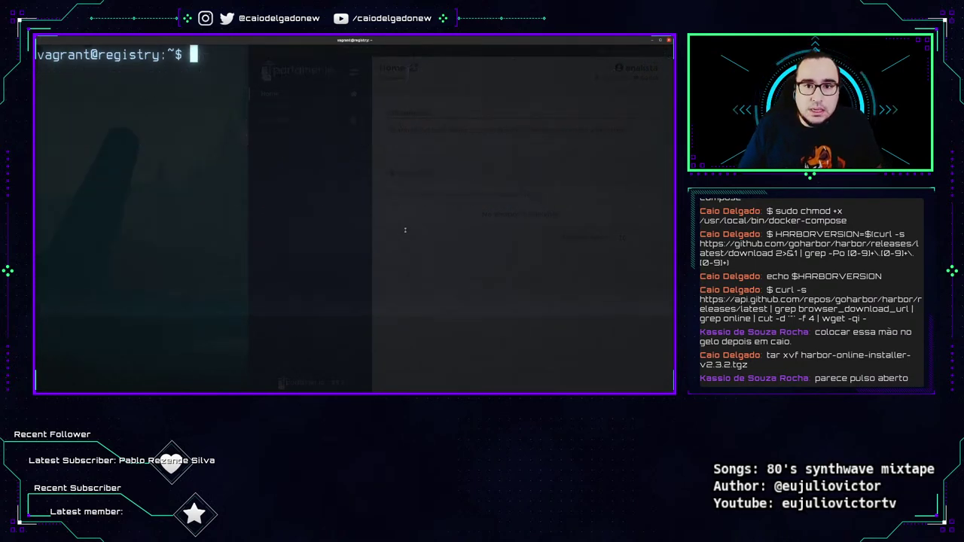
type("cd harbor/")
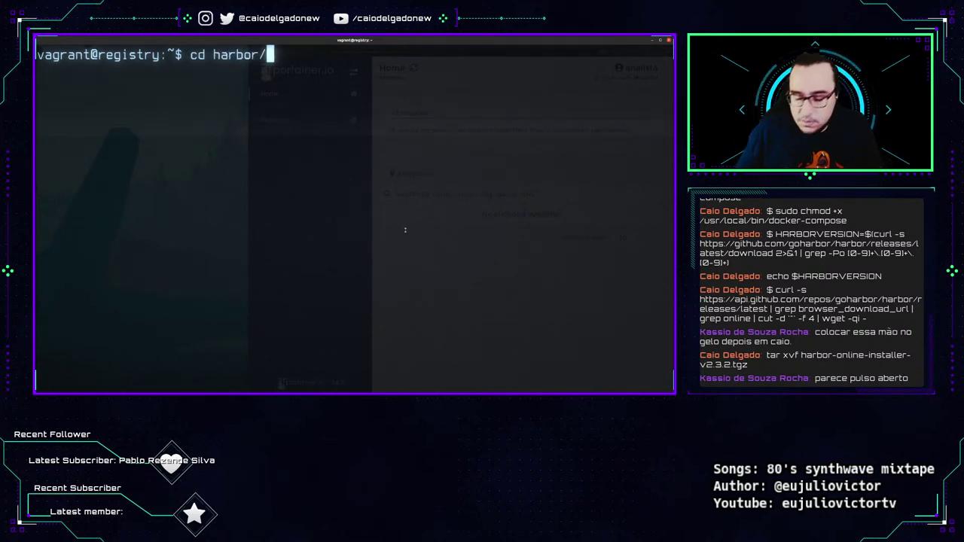
key("Return")
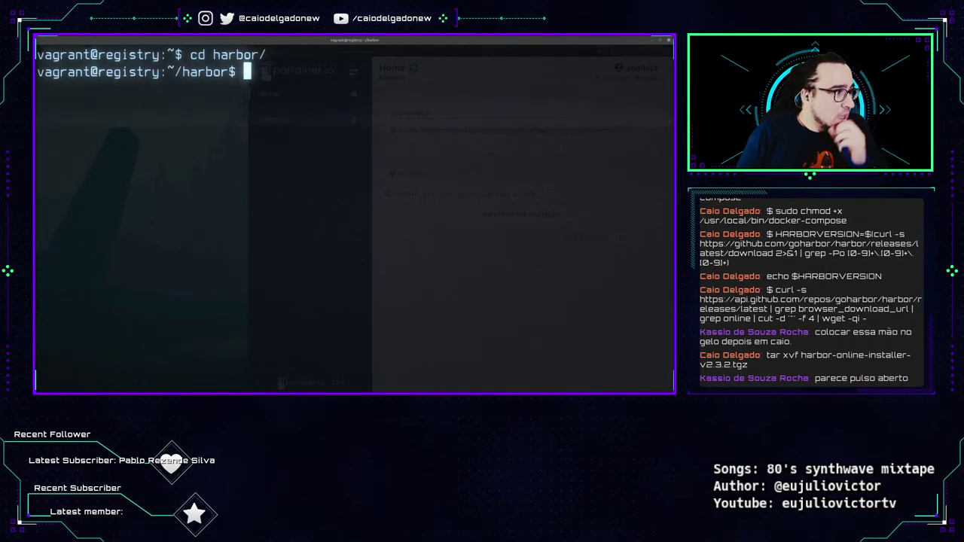
Download harbor.yml from the gist with wget, rerunning it without the stray leading $.
key("ctrl+shift+v")
key("Return")
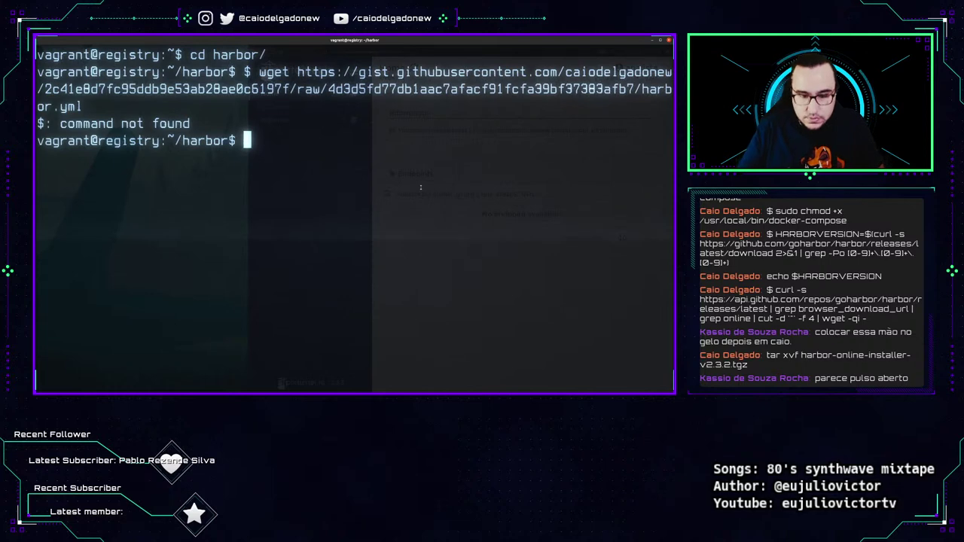
key("ctrl+l")
key("Up")
key("Home")
key("Delete")
key("Delete")
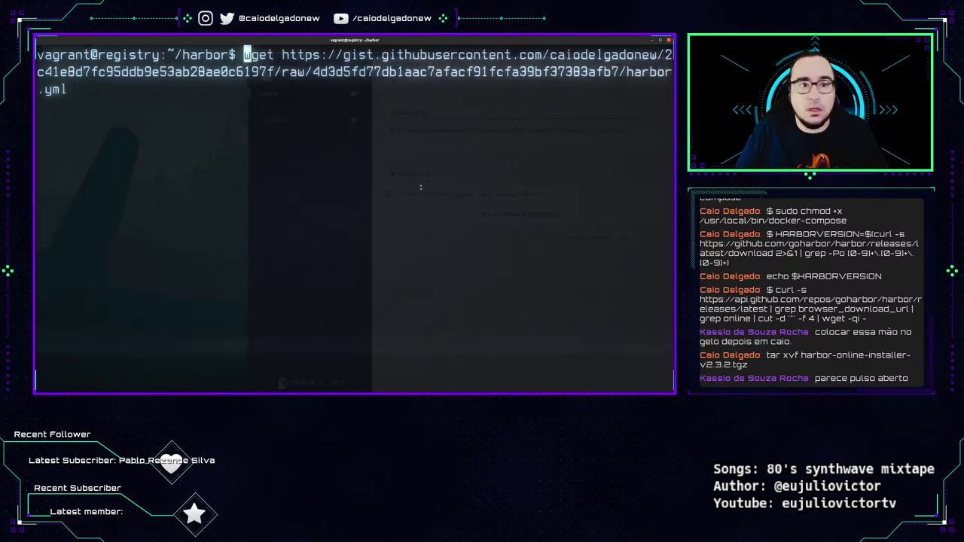
key("Return")
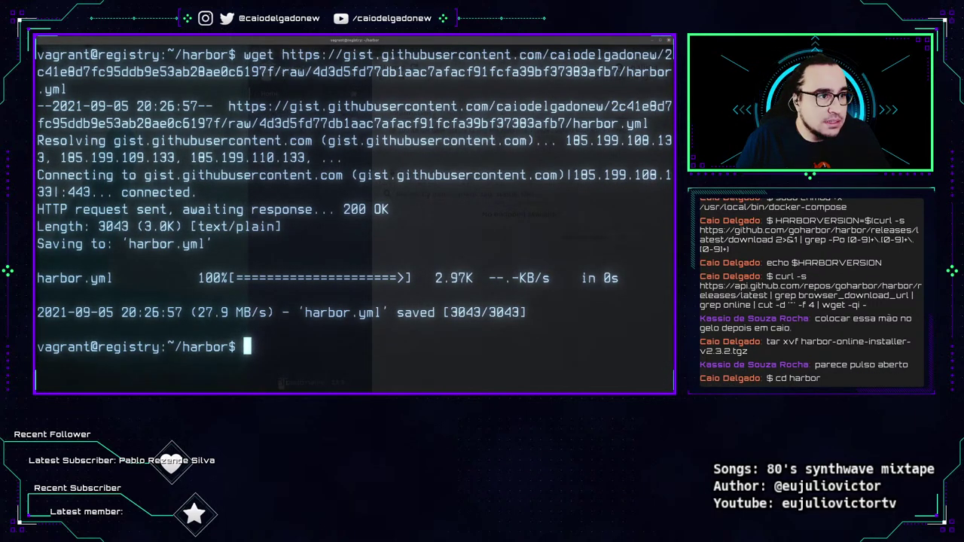
key("super")
left_click(123, 129)
key("ctrl+t")
key("ctrl+v")
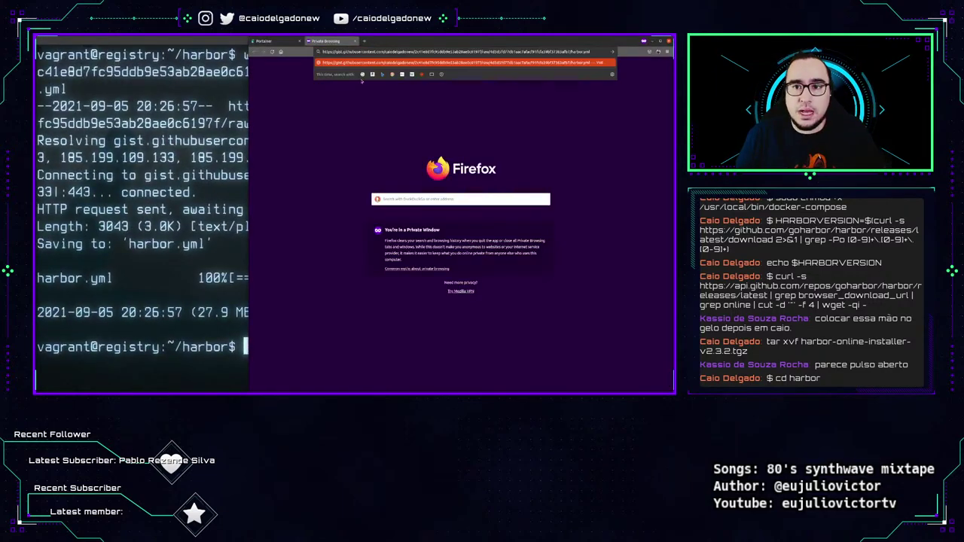
key("ctrl+w")
key("super")
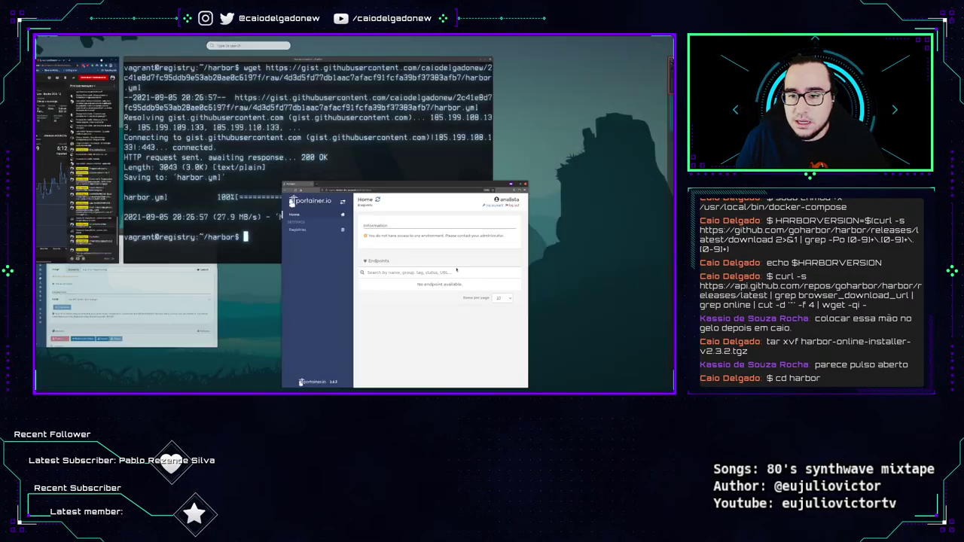
key("super")
key("super")
left_click(170, 239)
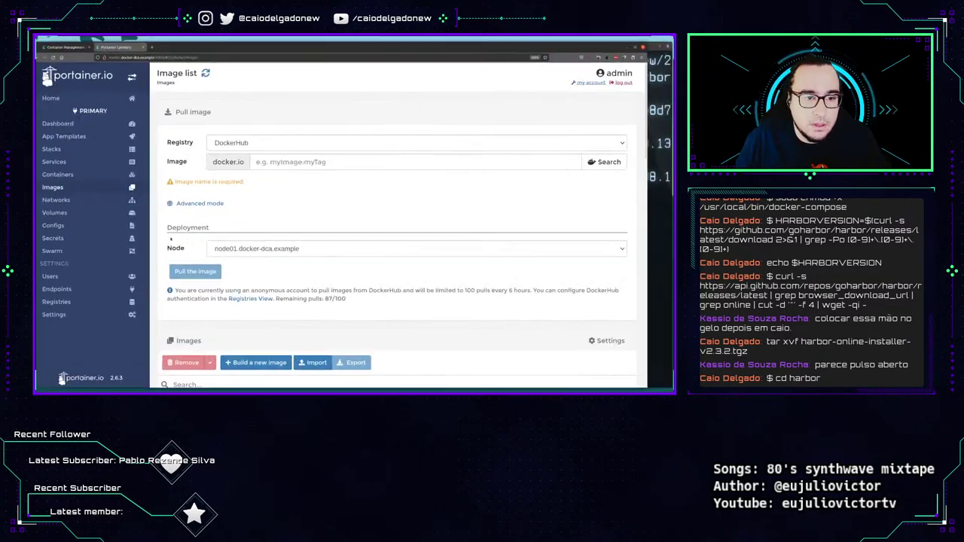
key("ctrl+shift+t")
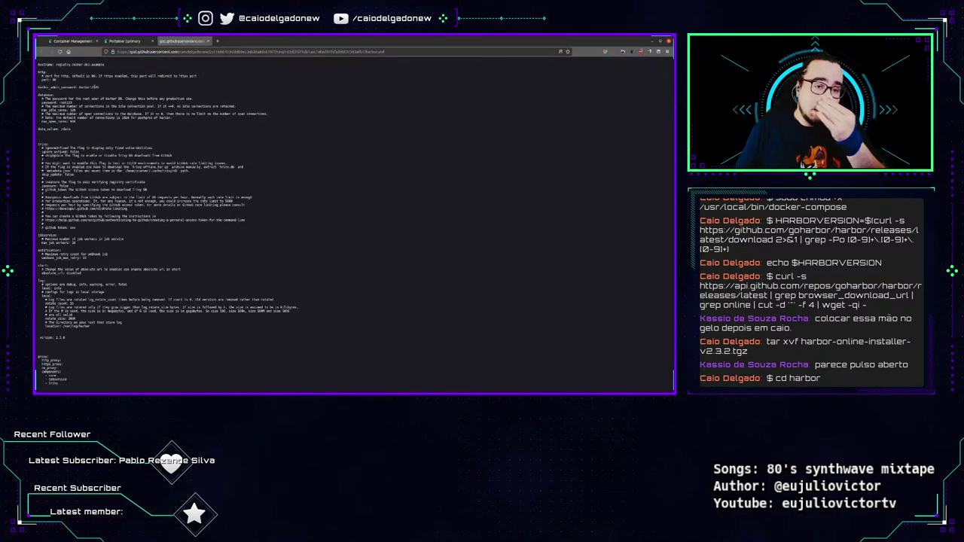
key("ctrl+plus")
key("ctrl+plus")
key("ctrl+plus")
key("ctrl+plus")
key("ctrl+plus")
key("ctrl+plus")
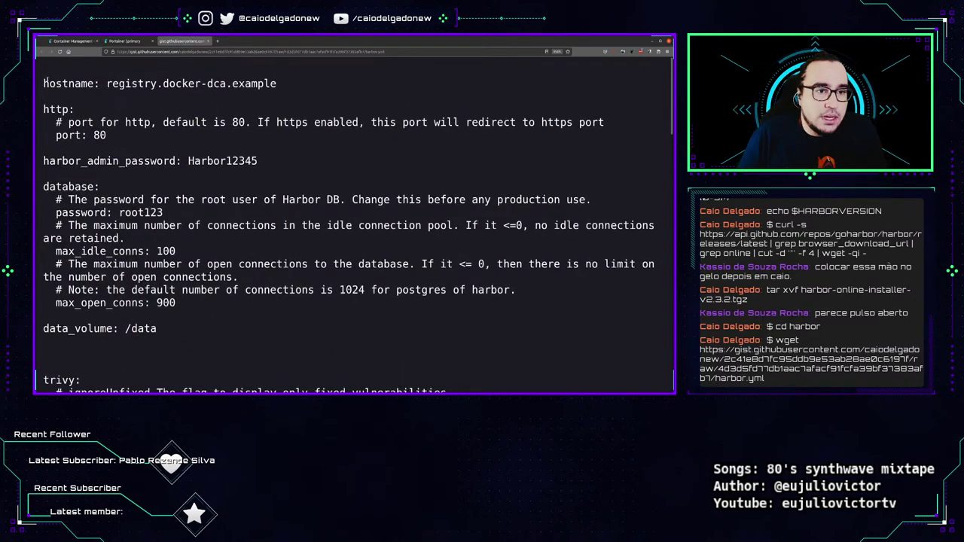
triple_click(43, 83)
left_click_drag(107, 135, 38, 107)
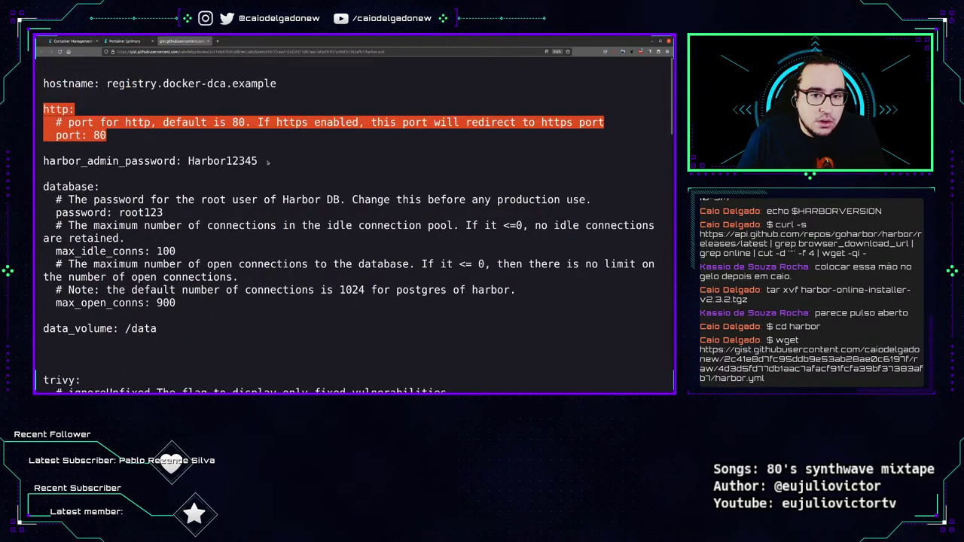
left_click_drag(267, 161, 43, 161)
scroll(148, 162, "down", 6)
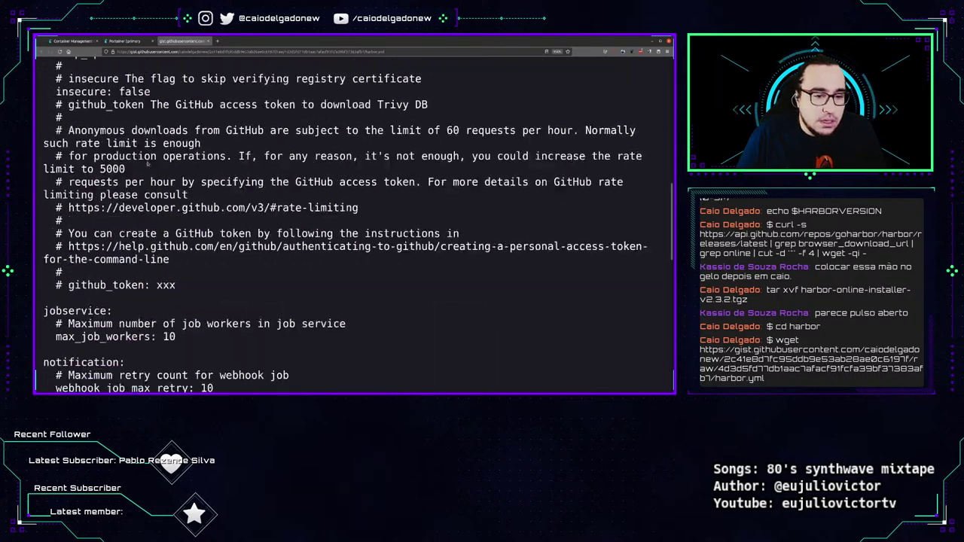
scroll(147, 163, "down", 10)
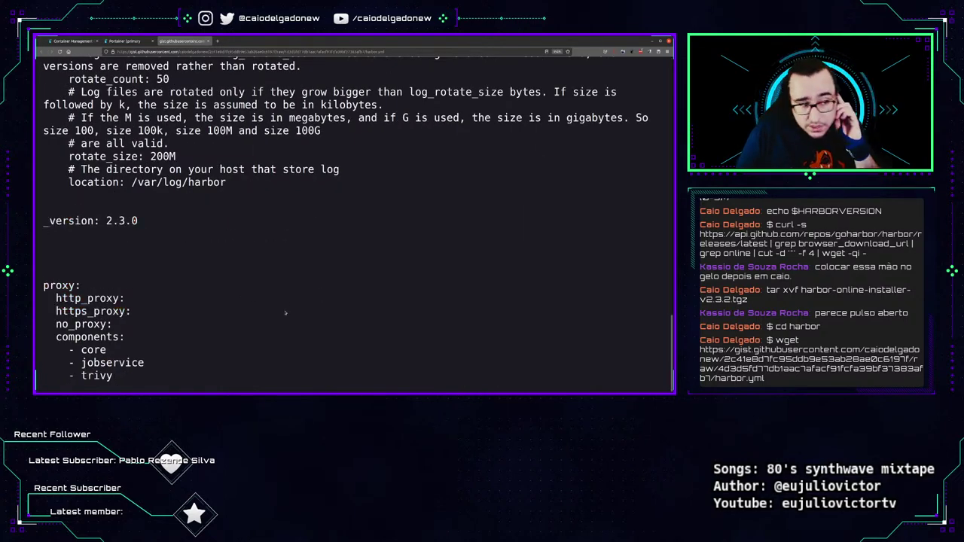
scroll(152, 318, "up", 18)
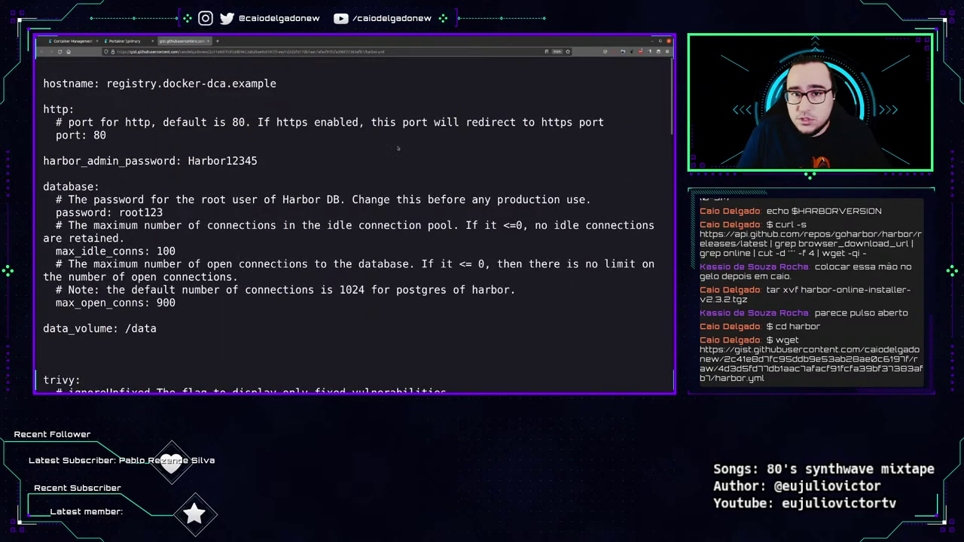
key("super")
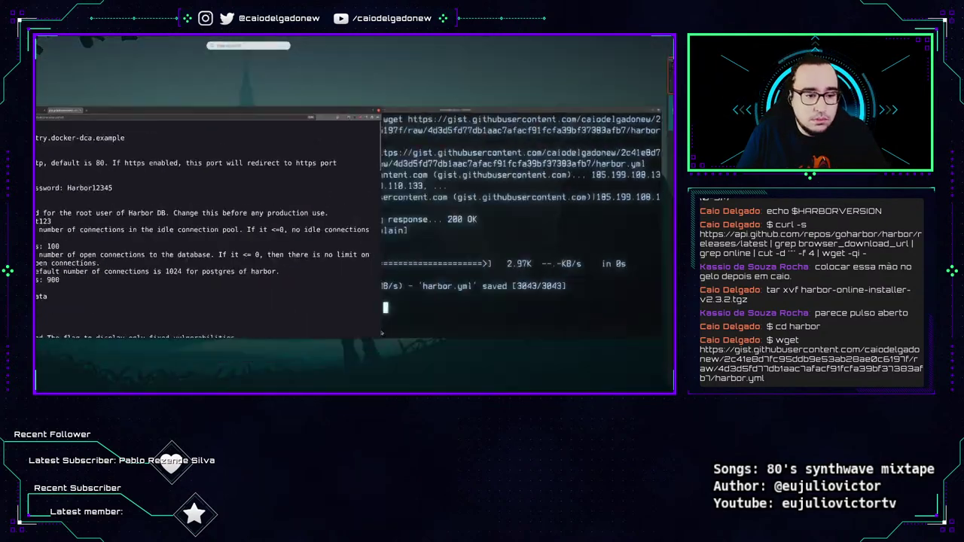
In the terminal, wget the harbor.yml config from its gist URL.
left_click(381, 332)
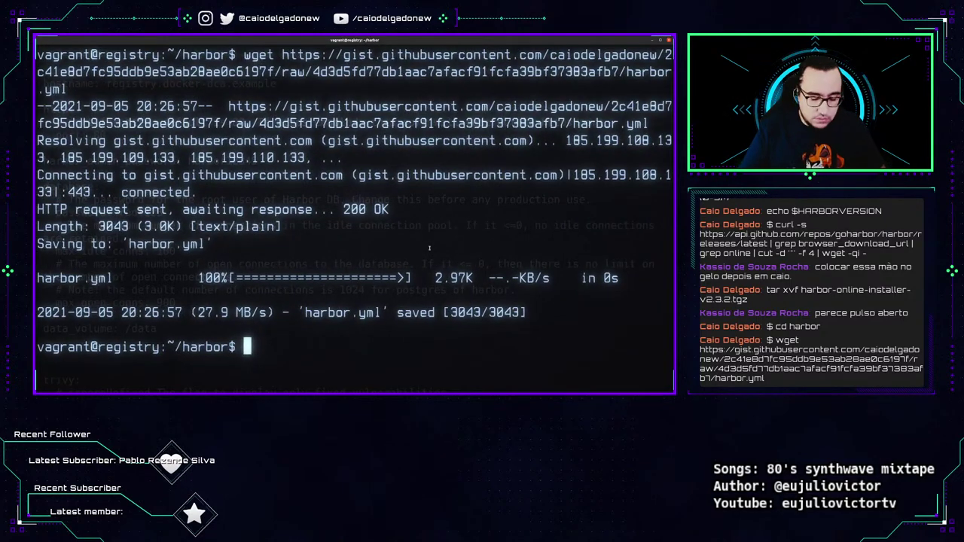
type("wget")
type("https://gist.githubusercontent.com/caiodelgadonew/2c41e8d7fc95ddb9e53ab28ae0c6197f/raw/4d3d5fd77db1aac7afacf91fcfa39bf37383afb7/harbor.yml")
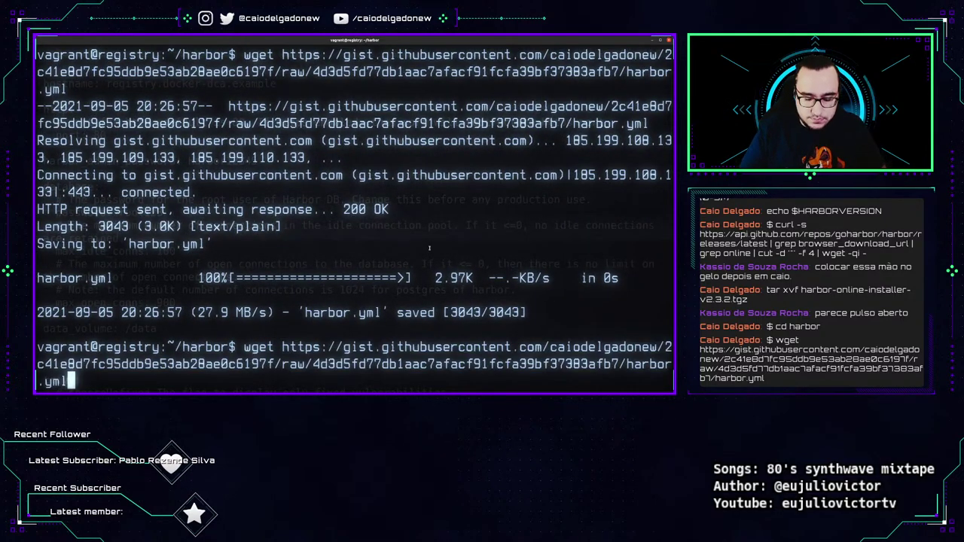
key("Return")
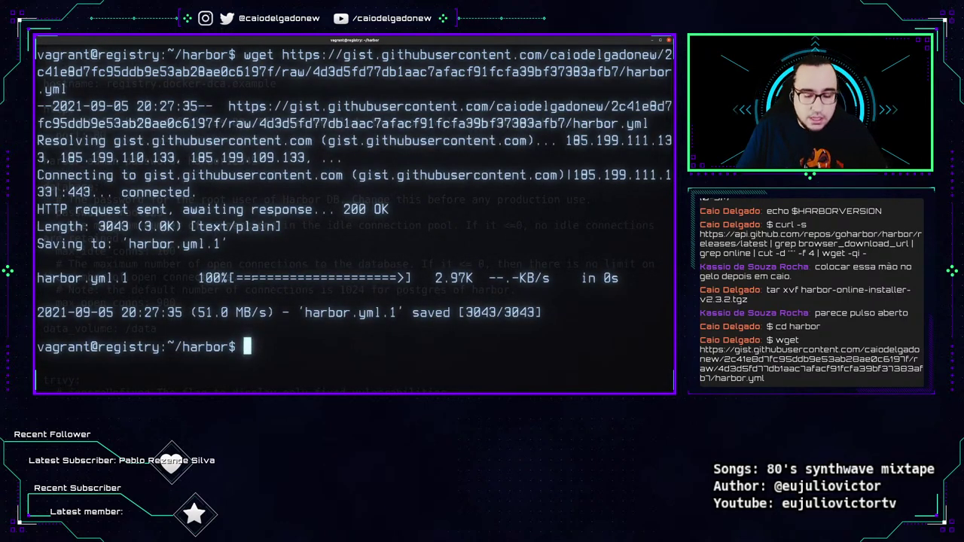
Run sudo ./install.sh and confirm Harbor reports it installed and started successfully.
key("ctrl+l")
type("sudo ./")
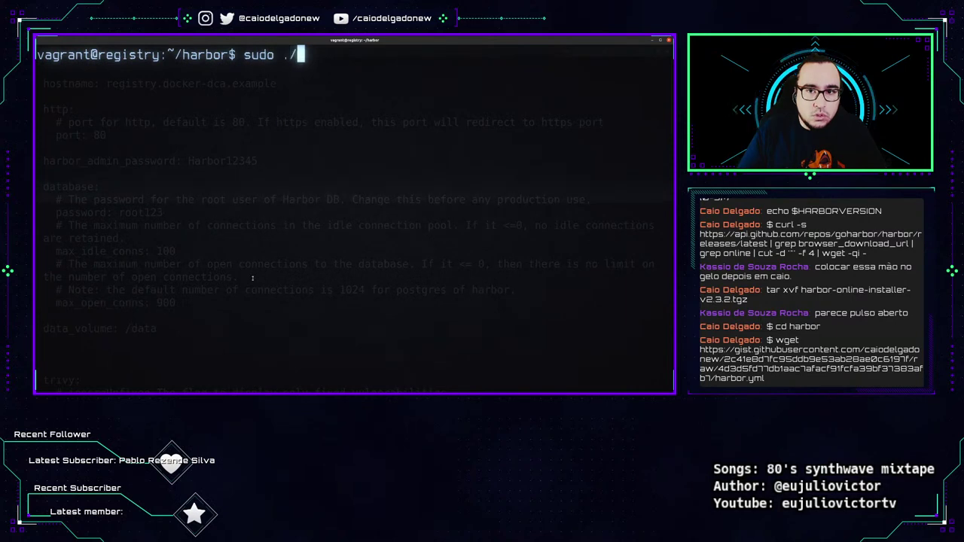
type("install.")
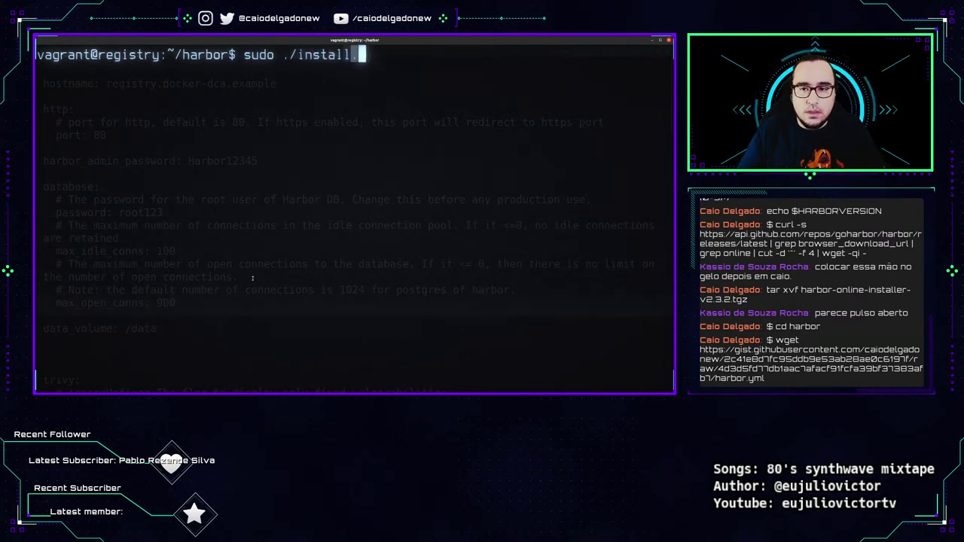
type("sh")
key("alt+Tab")
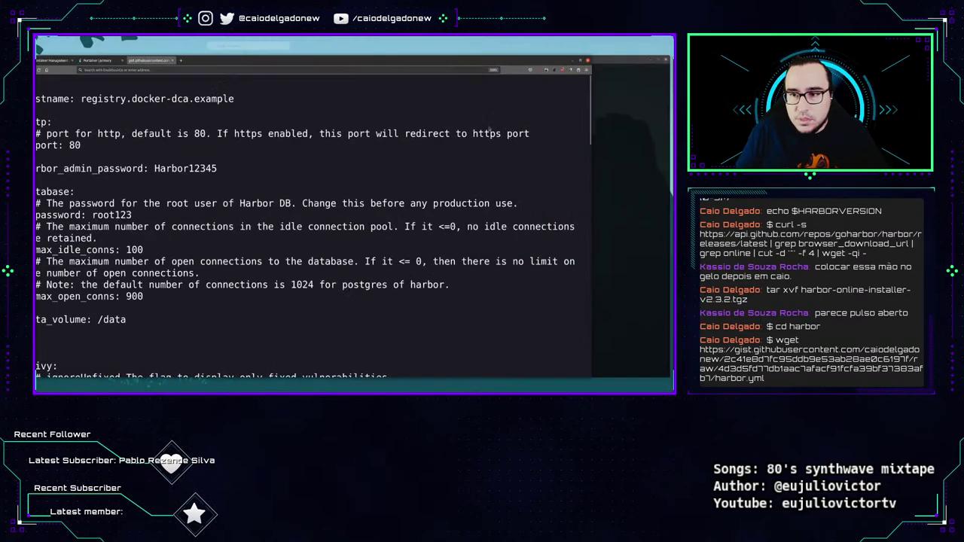
key("alt+Tab")
key("Return")
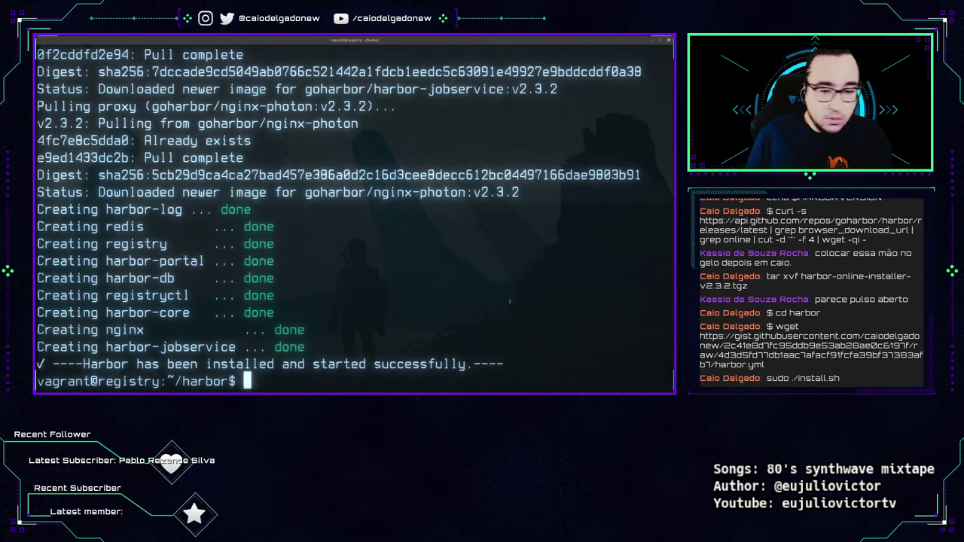
left_click_drag(517, 367, 52, 365)
Load registry.docker-dca.example in Firefox to reach the Harbor login page.
key("alt+Tab")
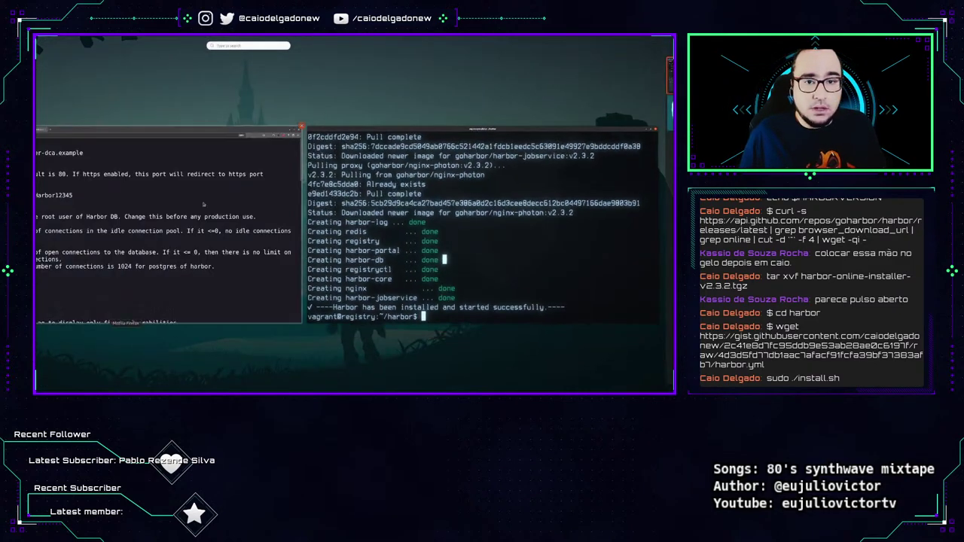
key("alt+Tab")
type("reg")
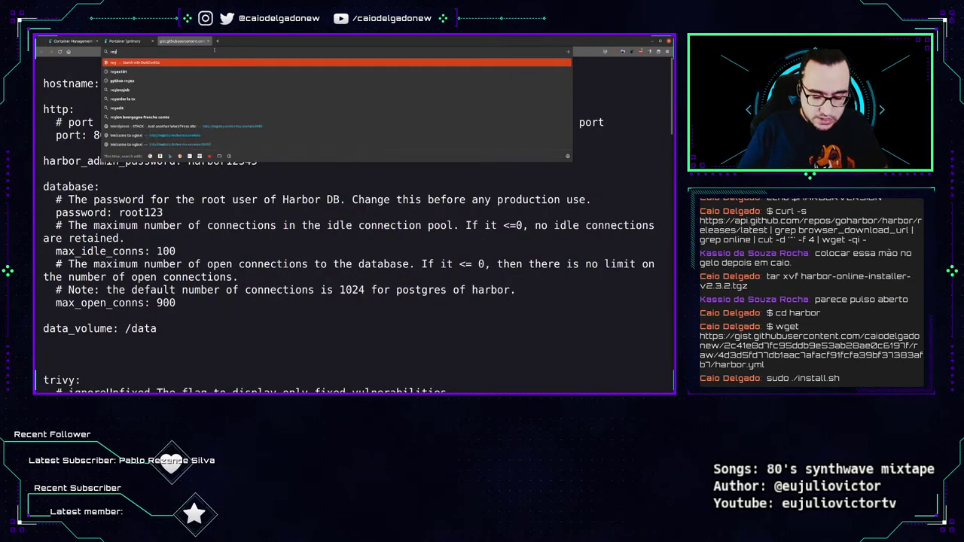
type("istry.docker-dca.example")
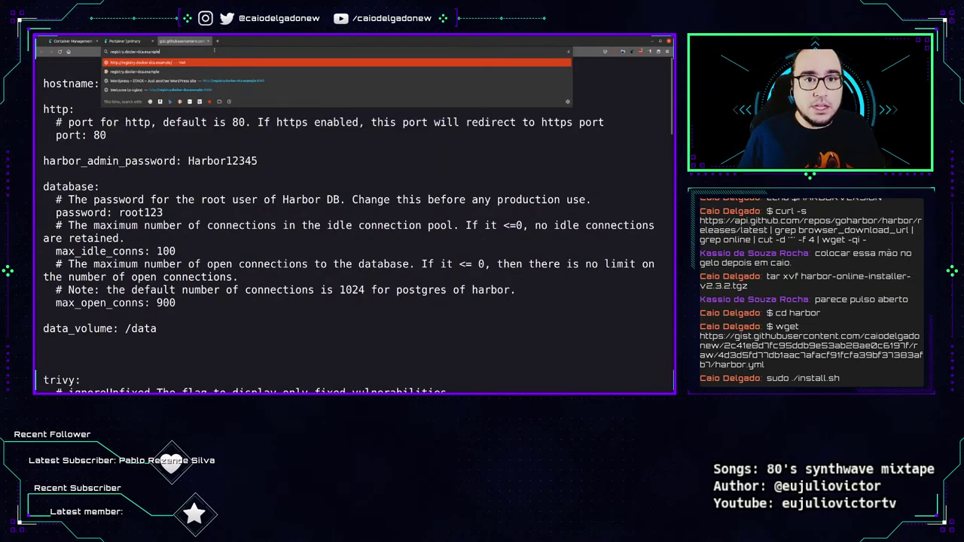
key("Return")
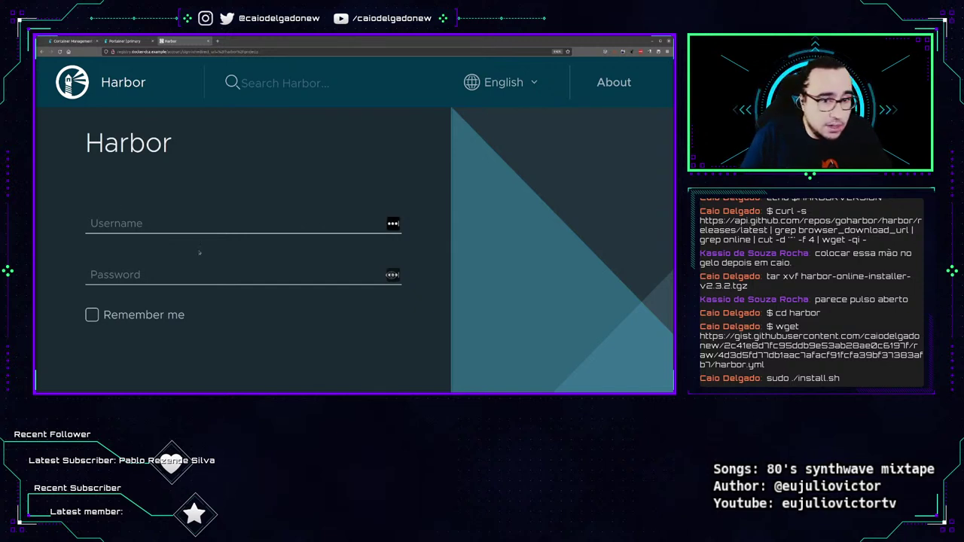
Enter admin as the username, fixing the typo, and fill in the admin password.
left_click(383, 276)
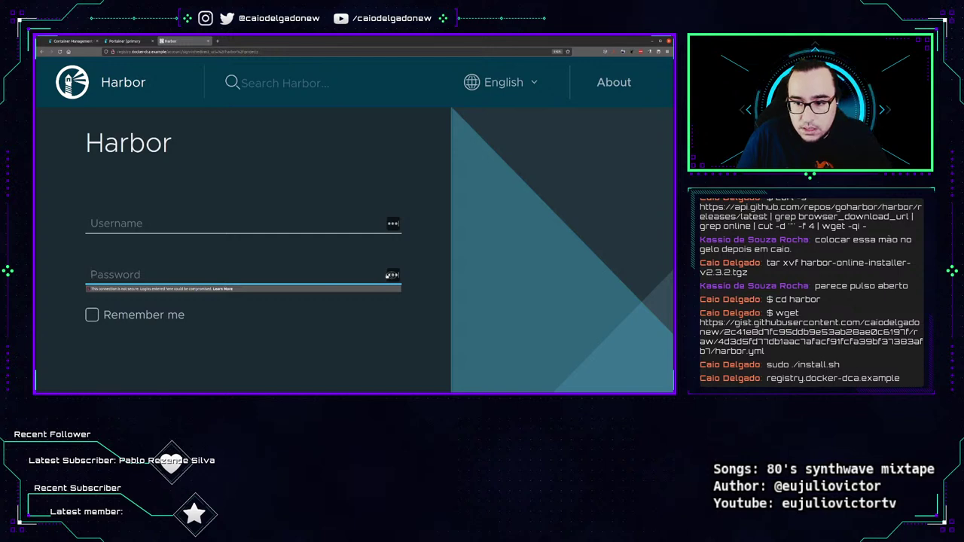
left_click(228, 220)
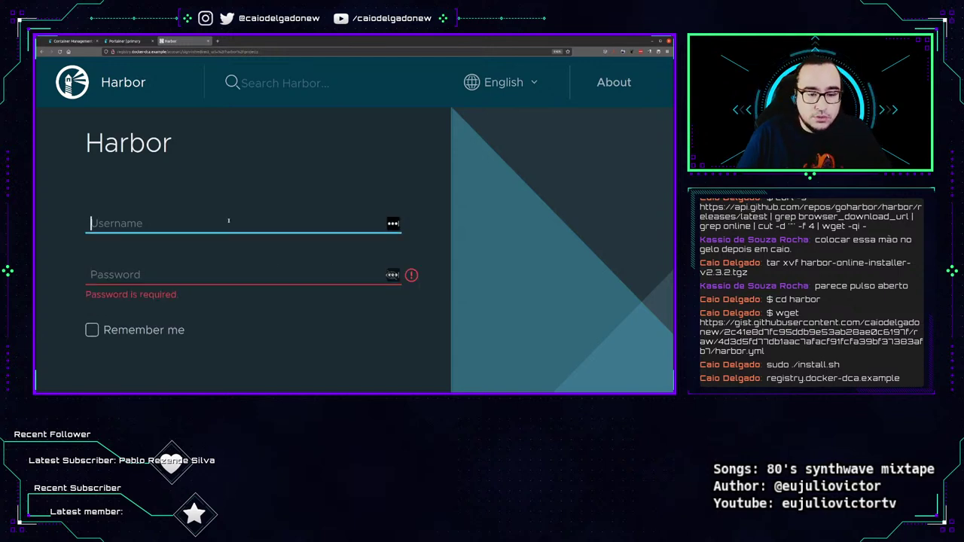
type("admiun")
key("Tab")
key("shift+Tab")
left_click(228, 220)
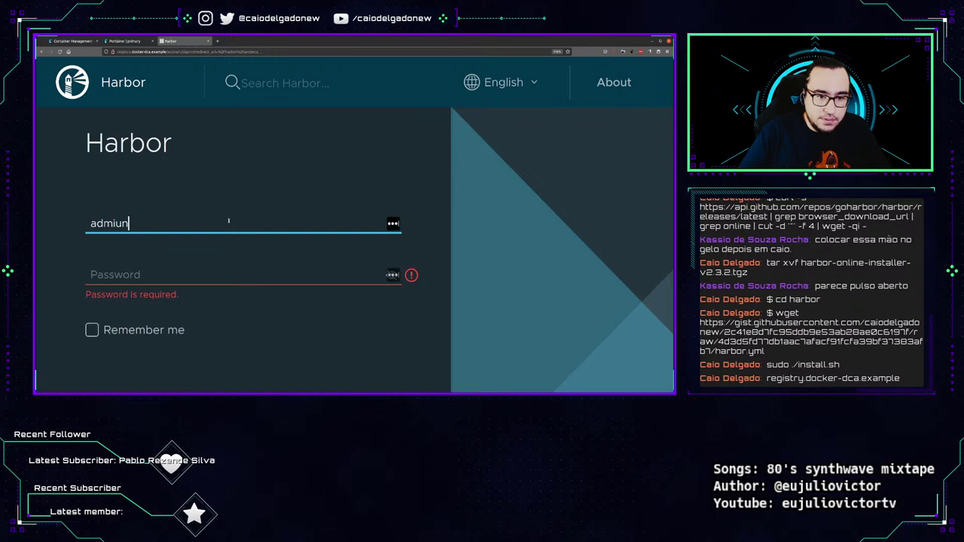
key("BackSpace")
key("BackSpace")
key("Tab")
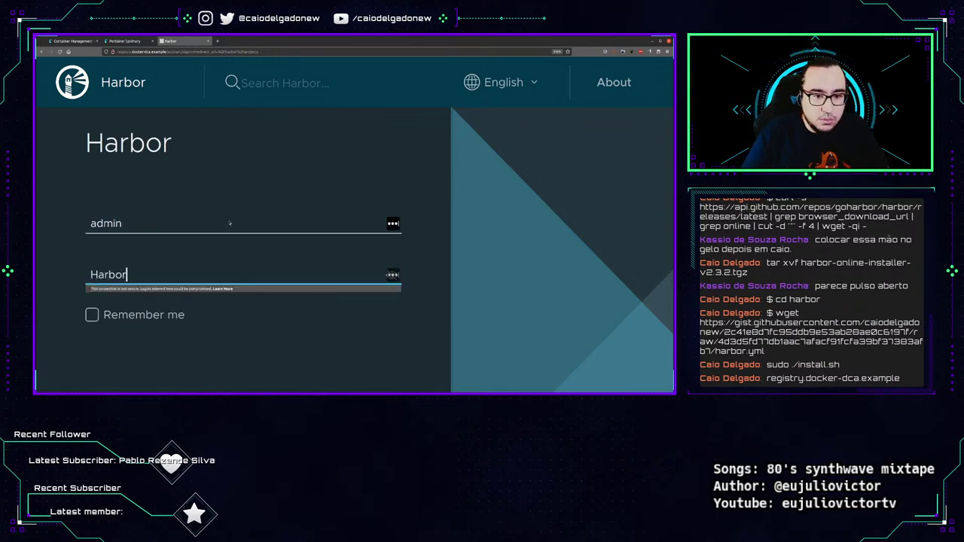
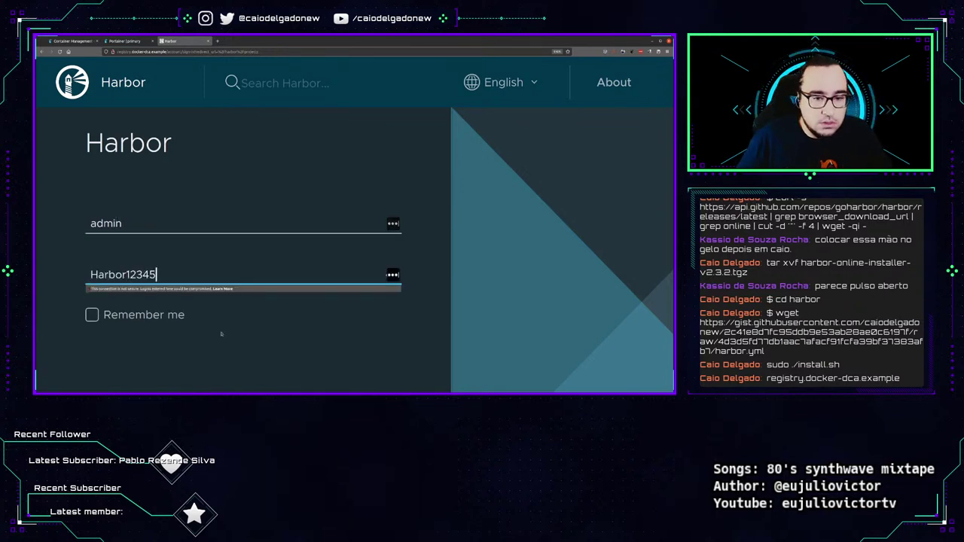
Tick Remember me and log in, zooming out so the Projects table fits.
left_click(140, 316)
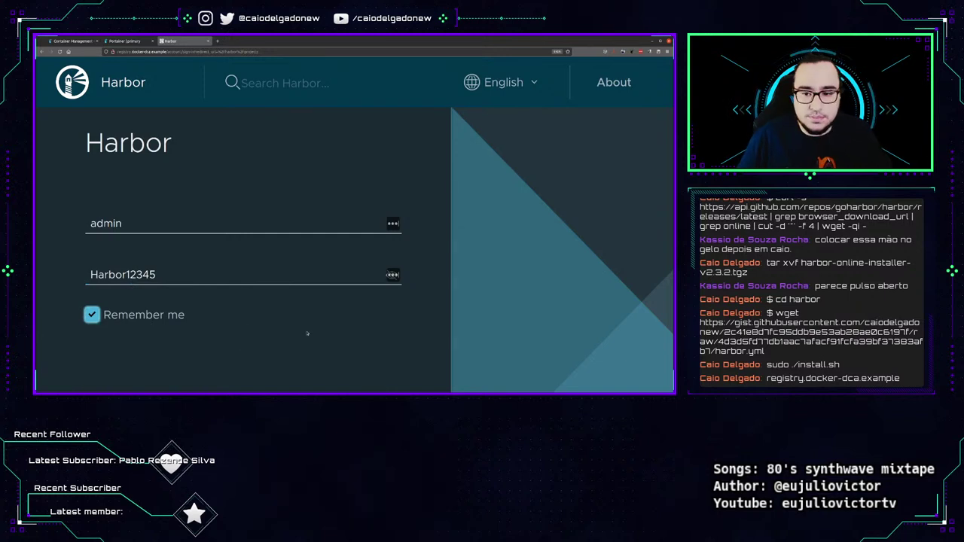
key("ctrl+minus")
key("ctrl+minus")
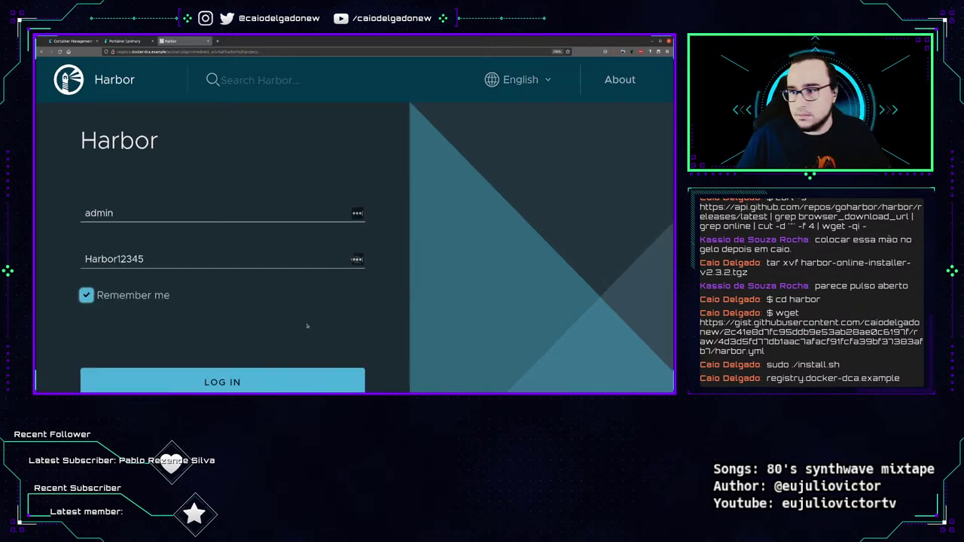
key("ctrl+minus")
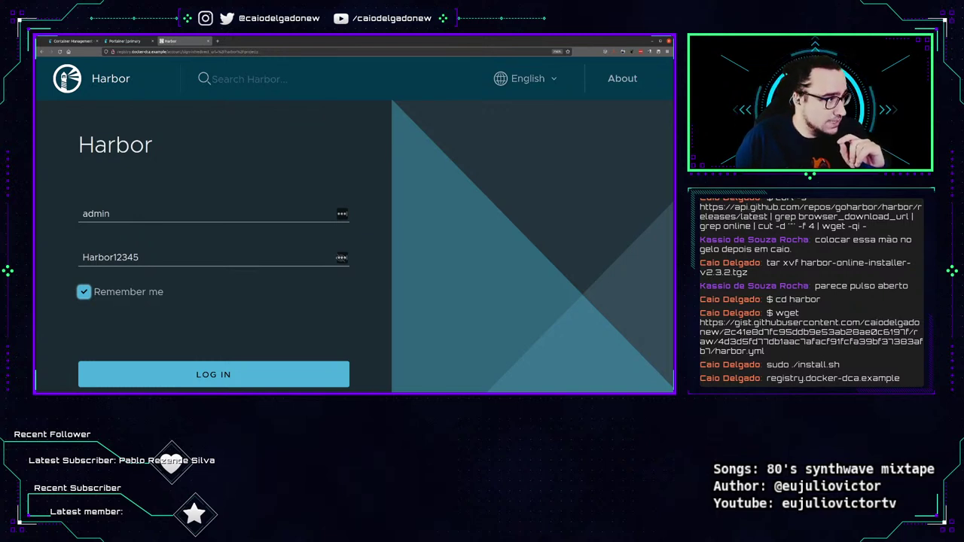
left_click(154, 380)
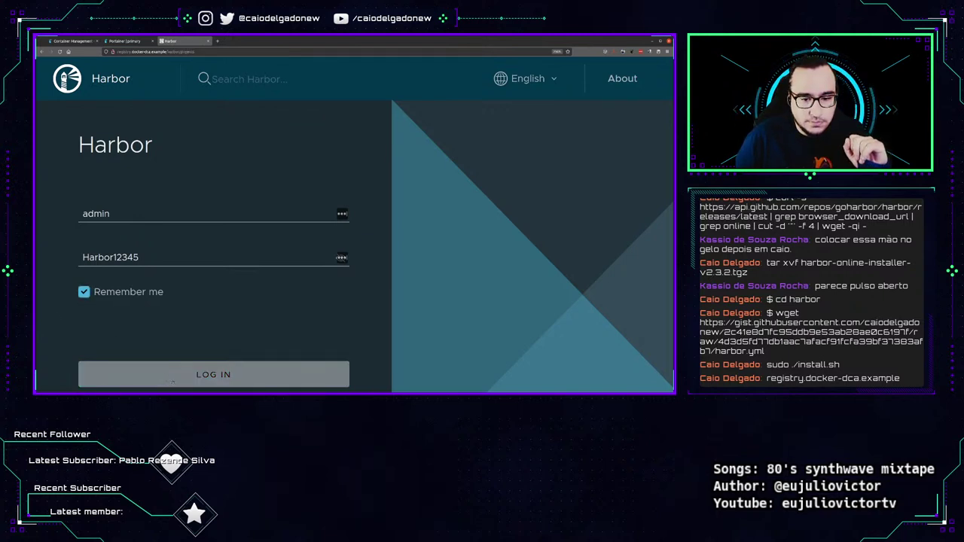
key("ctrl+minus")
key("ctrl+minus")
key("ctrl+minus")
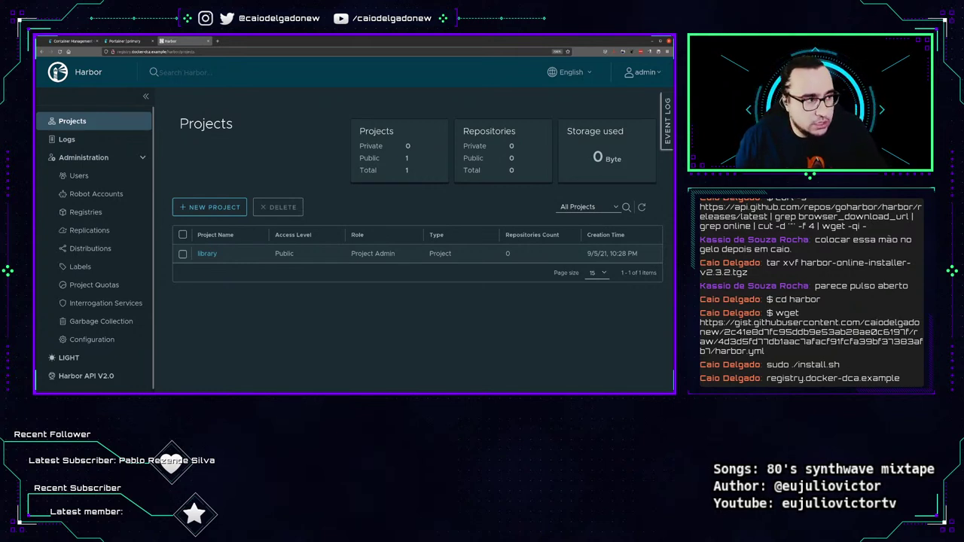
Start a new project named docker-dca with storage quota -1 (unlimited).
left_click(234, 213)
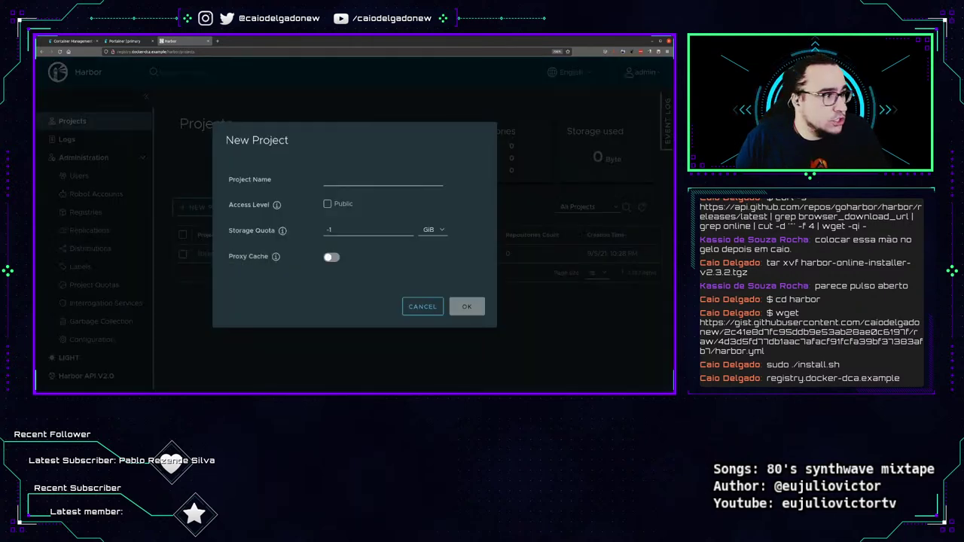
left_click(350, 179)
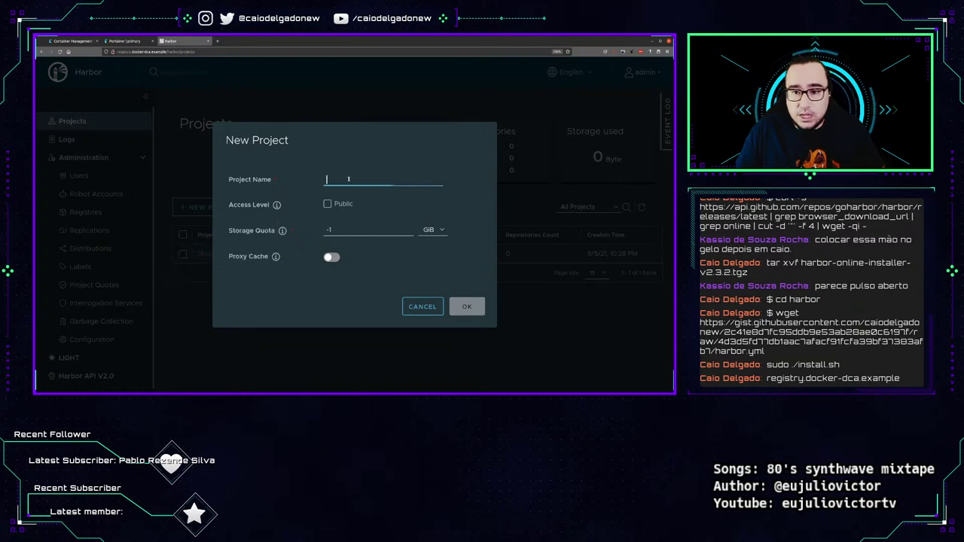
type("docker-dca")
mouse_move(277, 205)
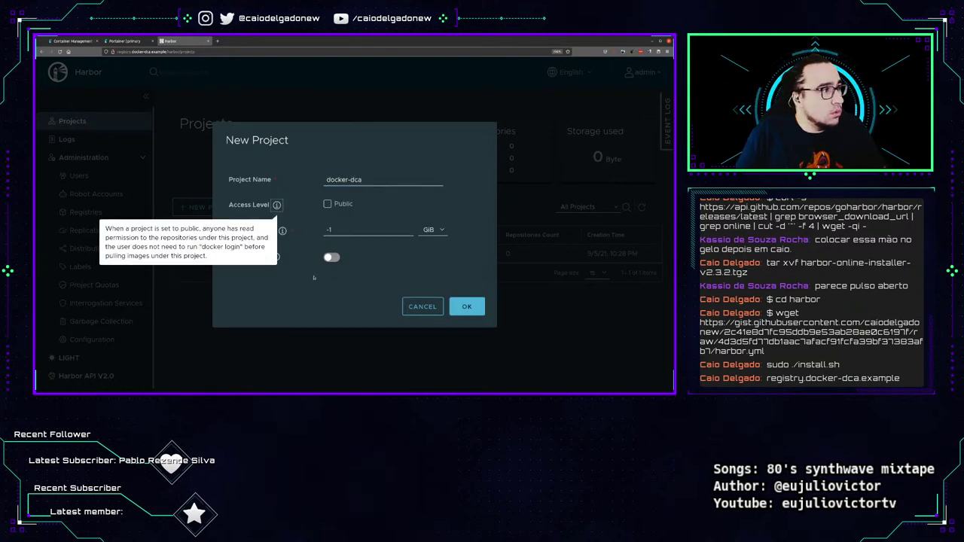
left_click(362, 232)
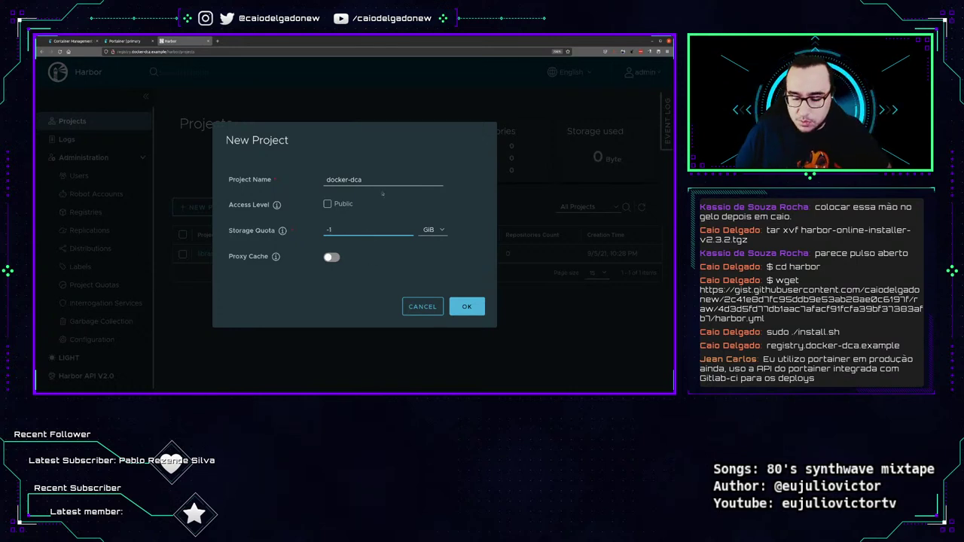
key("BackSpace")
key("BackSpace")
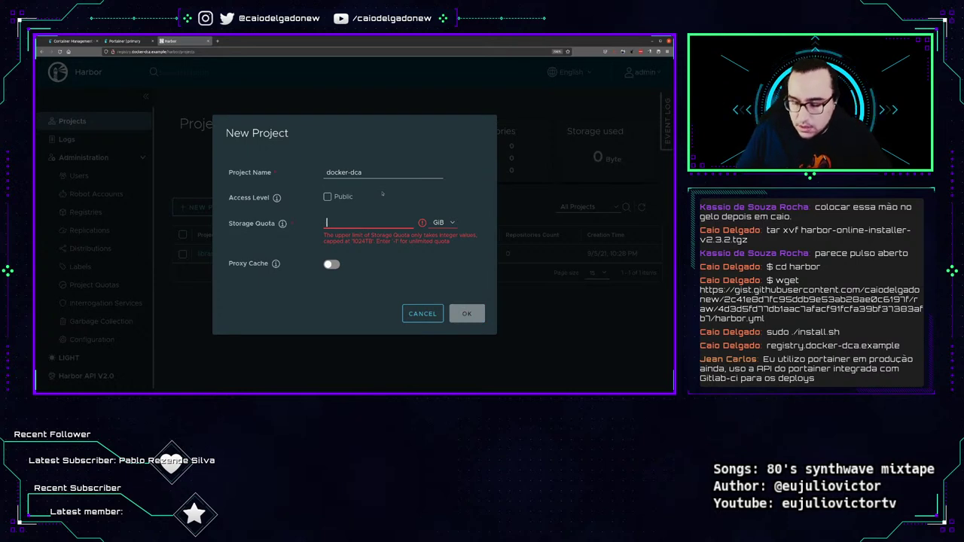
type("200")
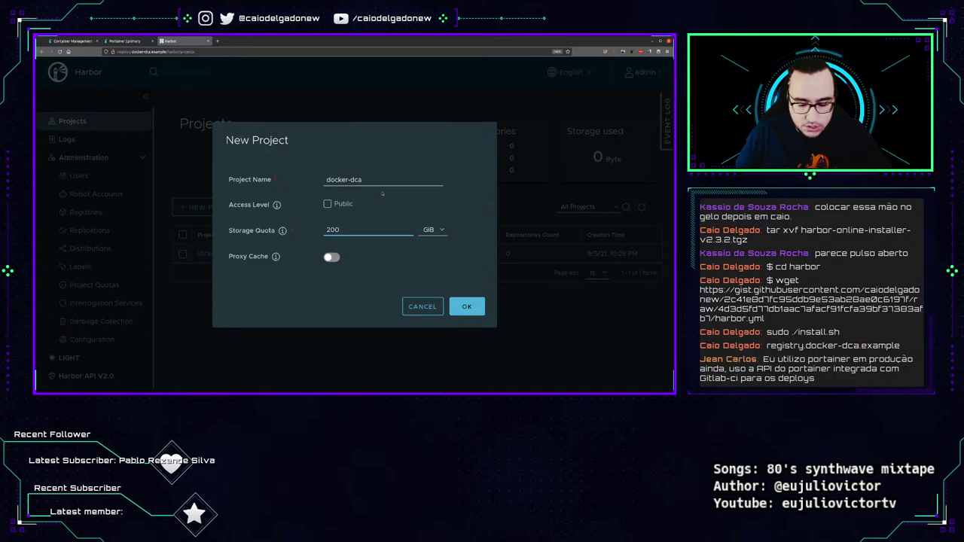
key("ctrl+a")
type("-1")
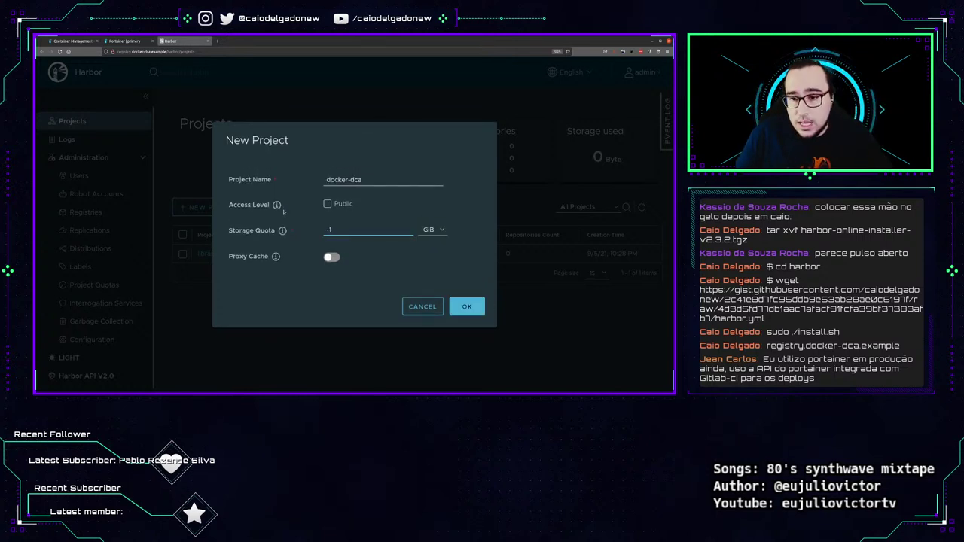
Leave the docker-dca project private and create it.
mouse_move(277, 207)
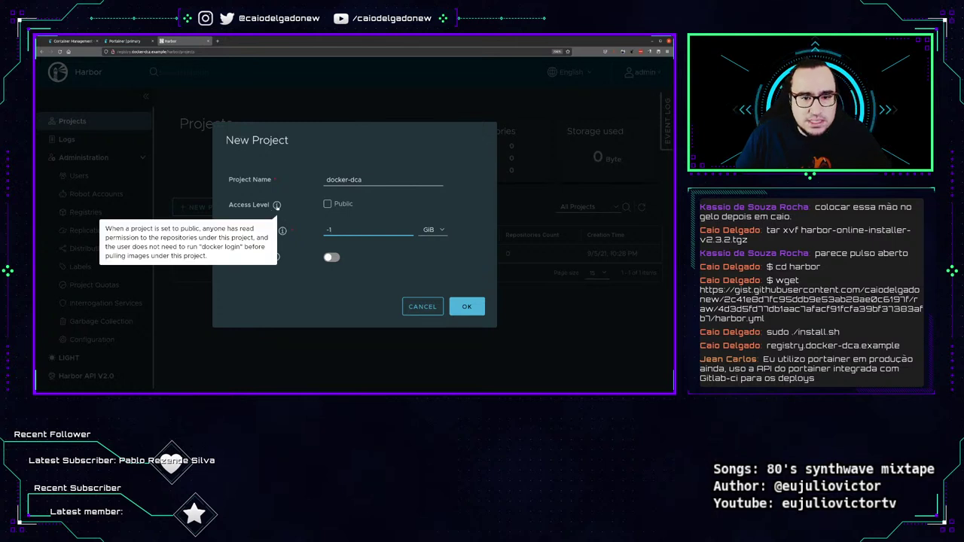
left_click(328, 204)
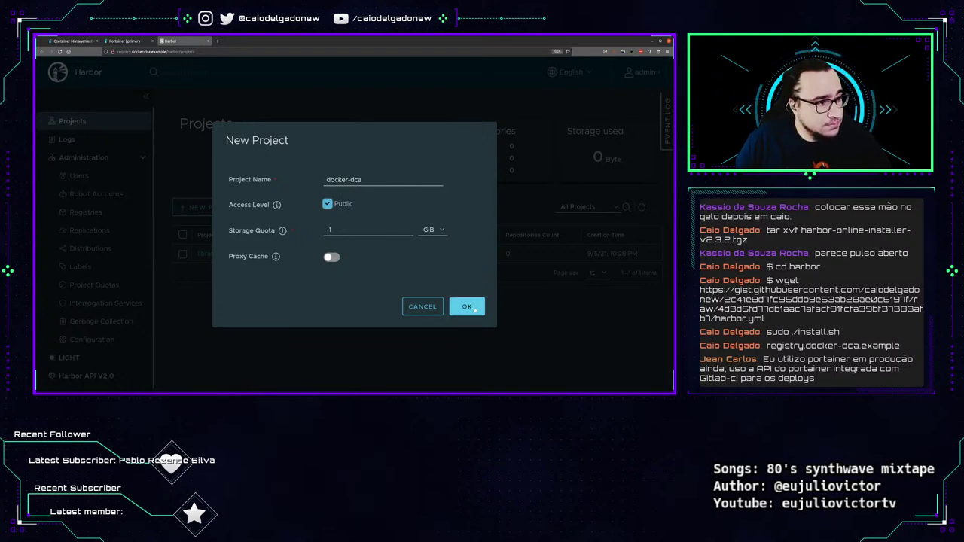
left_click(327, 204)
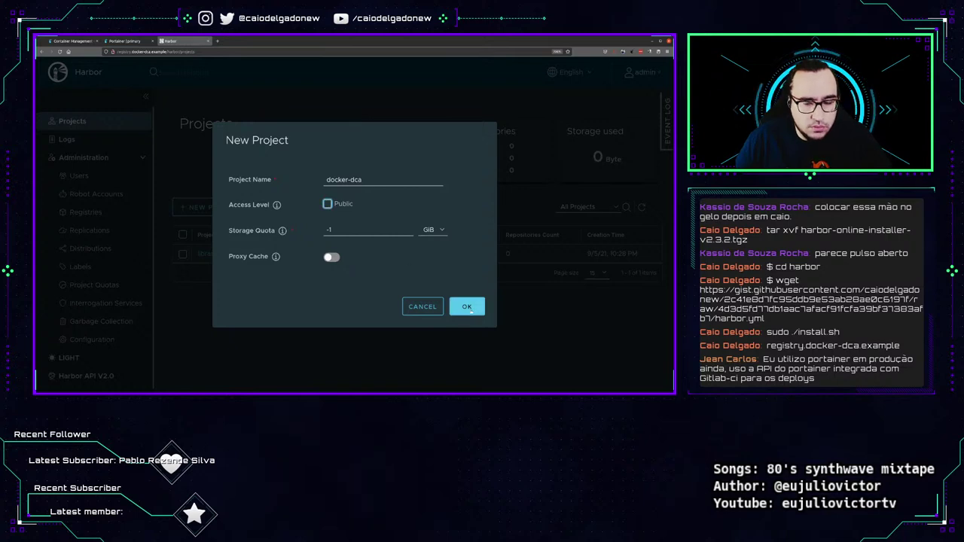
left_click(467, 307)
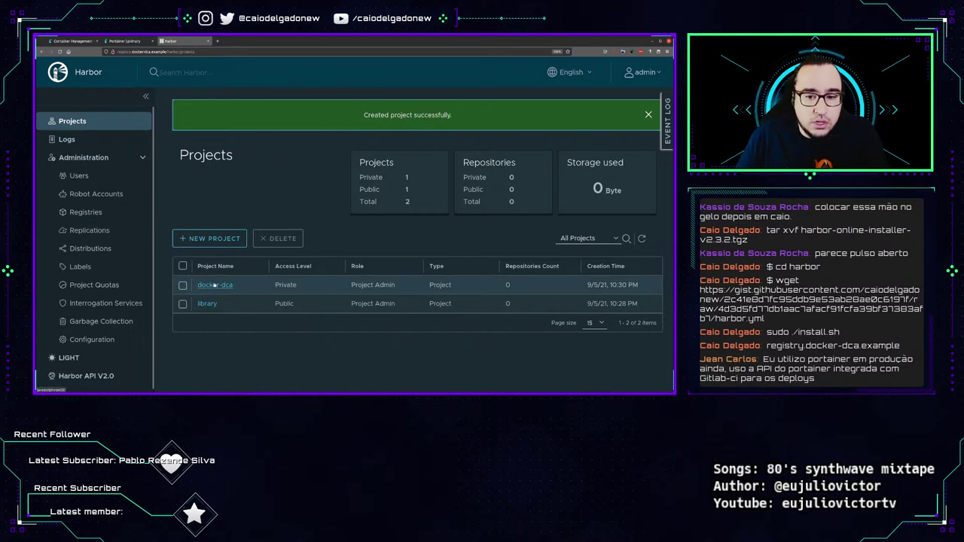
Open the docker-dca project and review its docker tag and docker push commands.
left_click(215, 253)
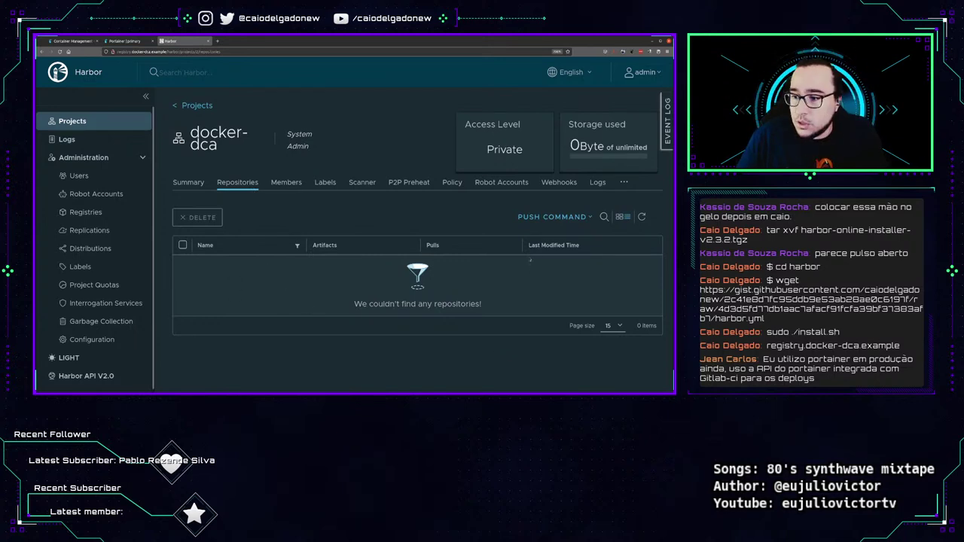
left_click(591, 217)
scroll(452, 248, "down", 3)
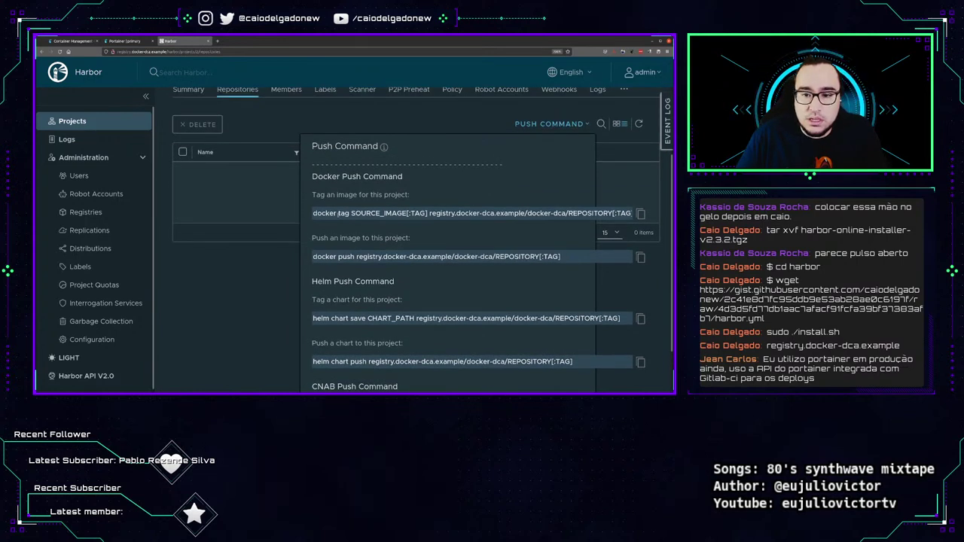
left_click(470, 214)
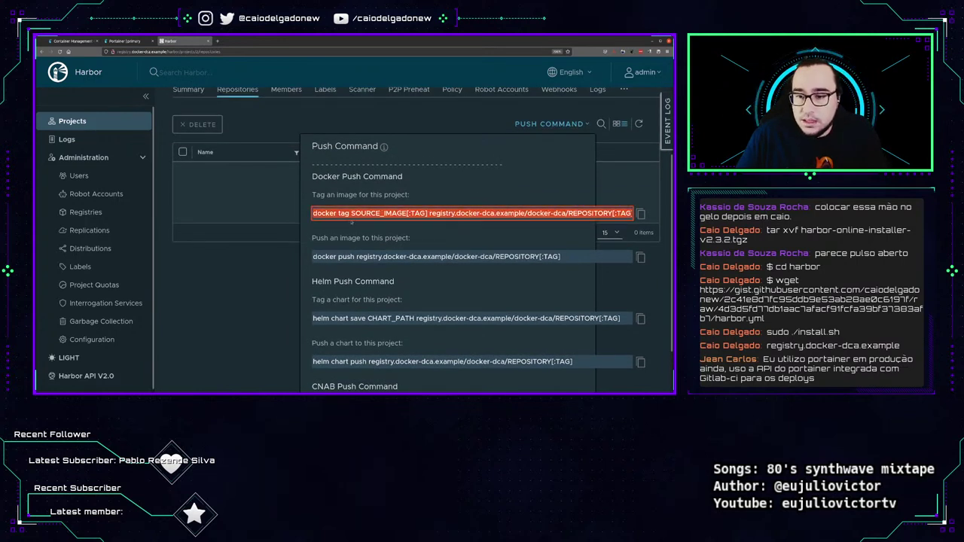
left_click(347, 257)
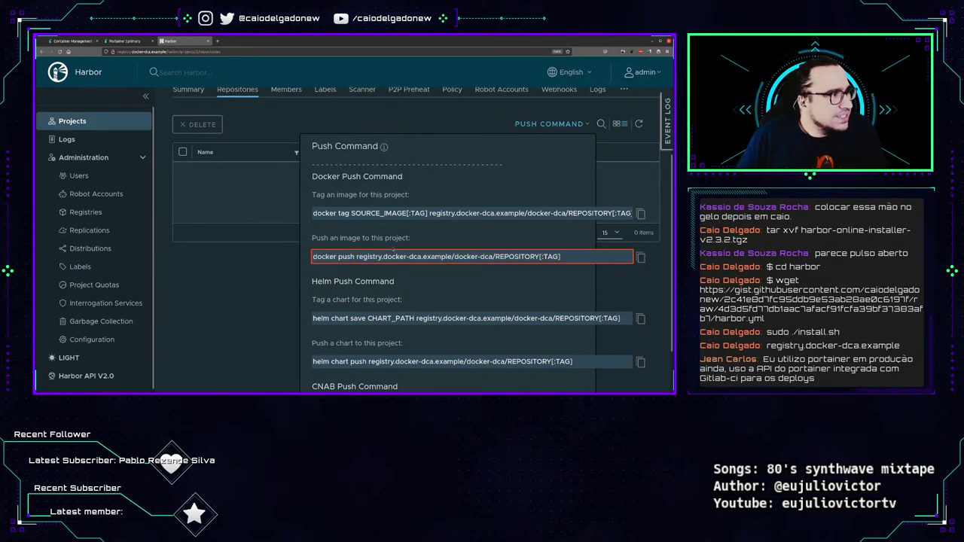
left_click(252, 225)
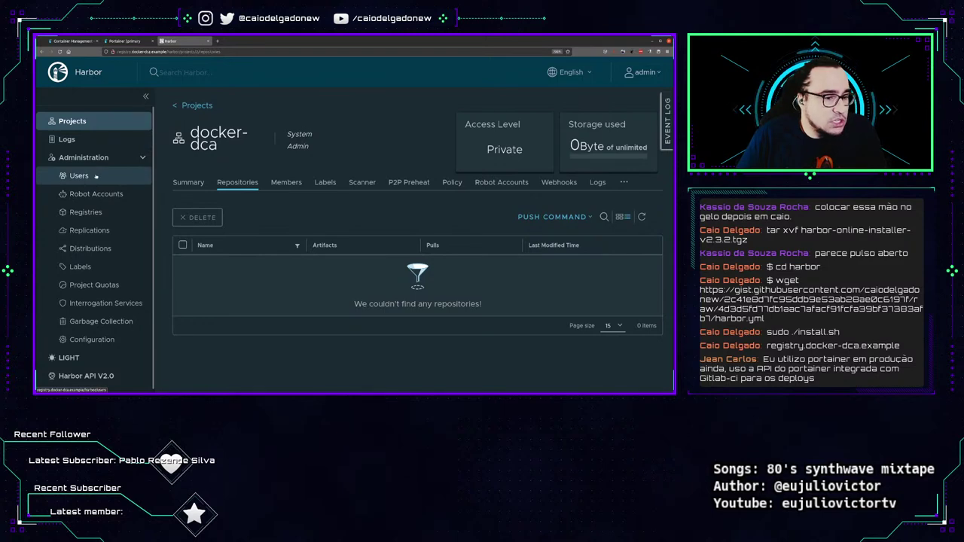
Open New User under Administration > Users and enter the user's username, e-mail and full name.
left_click(98, 176)
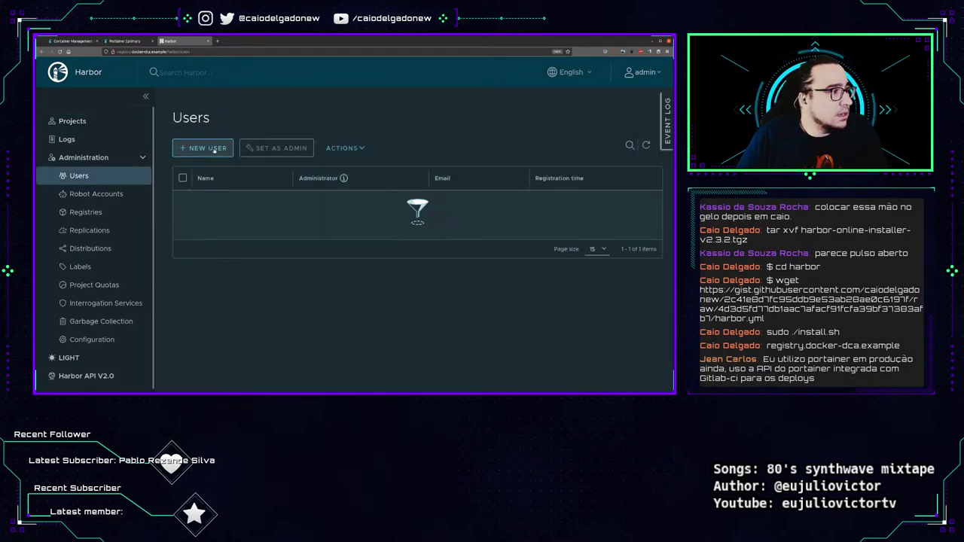
left_click(214, 149)
left_click(390, 179)
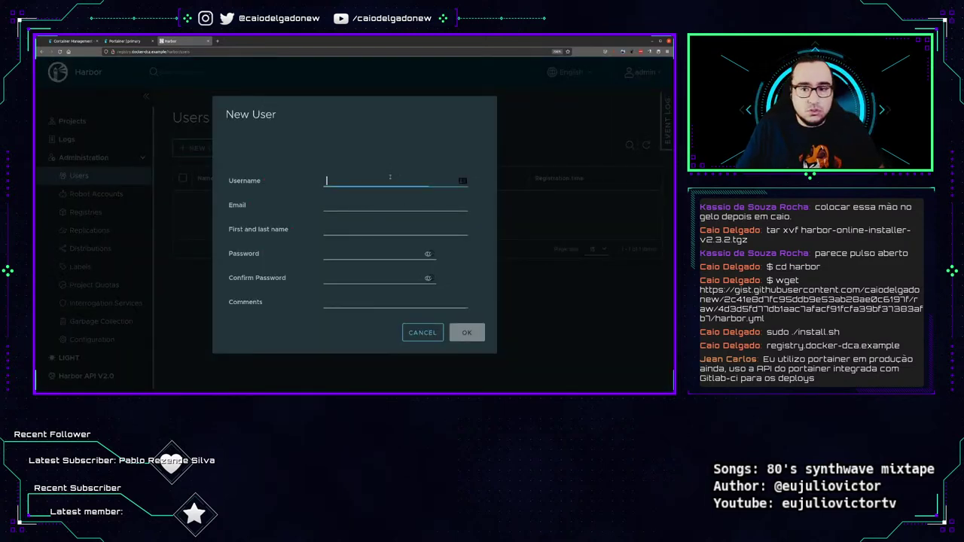
type("caiodelgadonew")
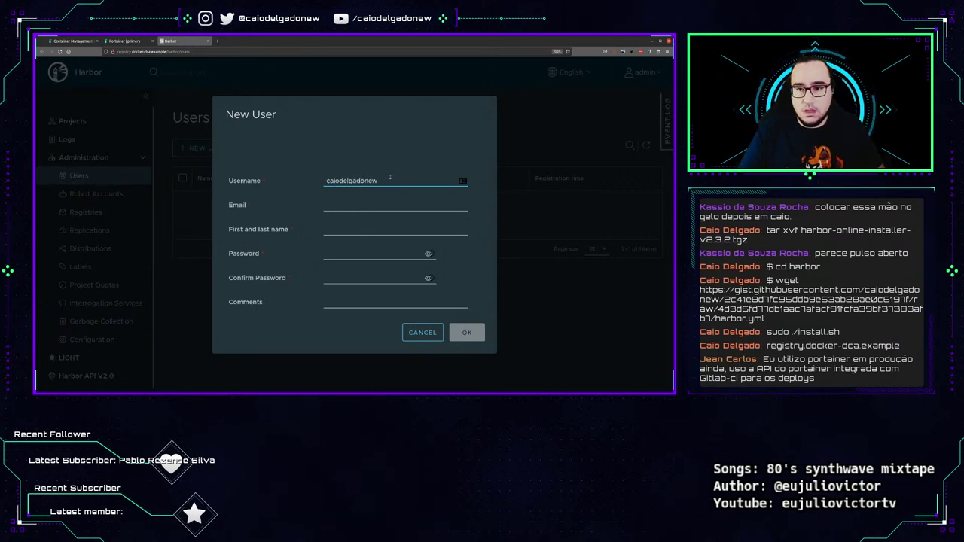
key("Tab")
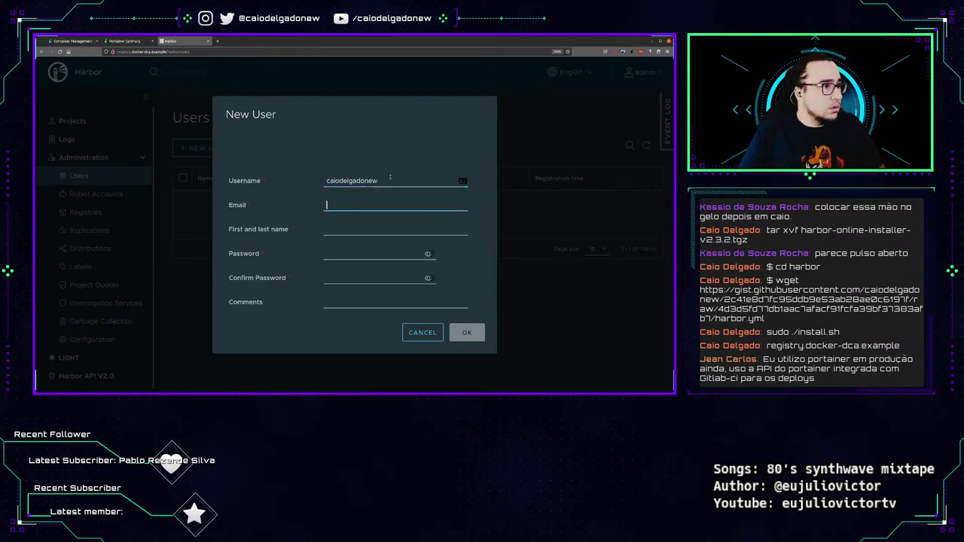
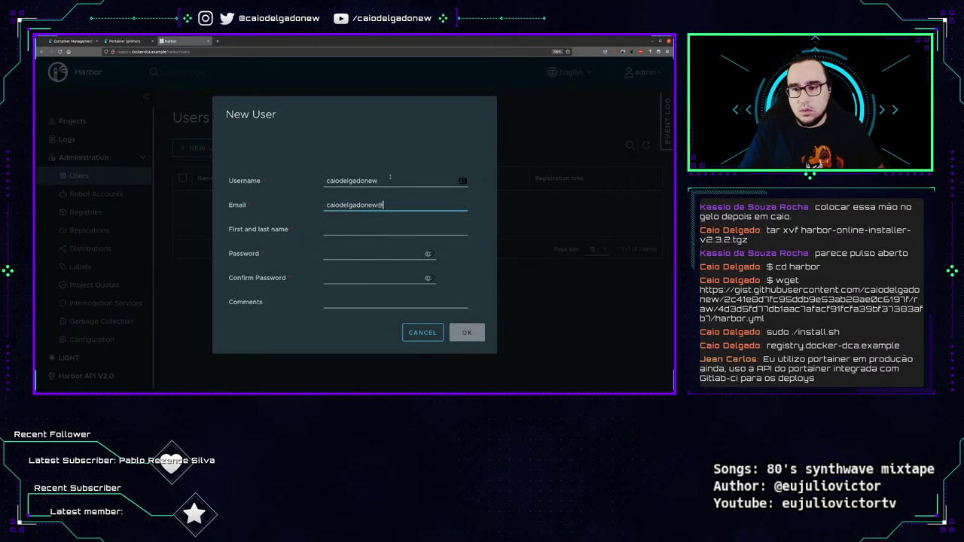
key("Tab")
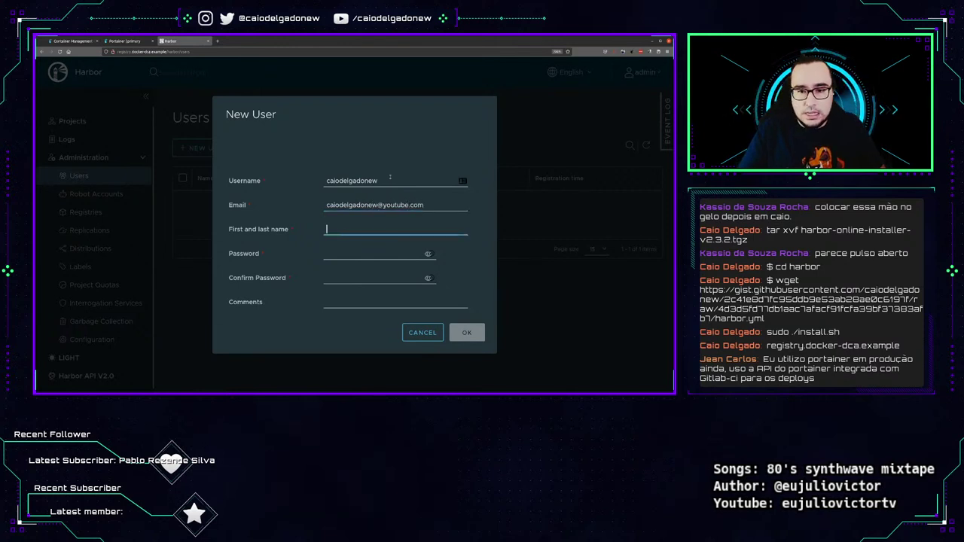
type("Caio Delgado")
key("Tab")
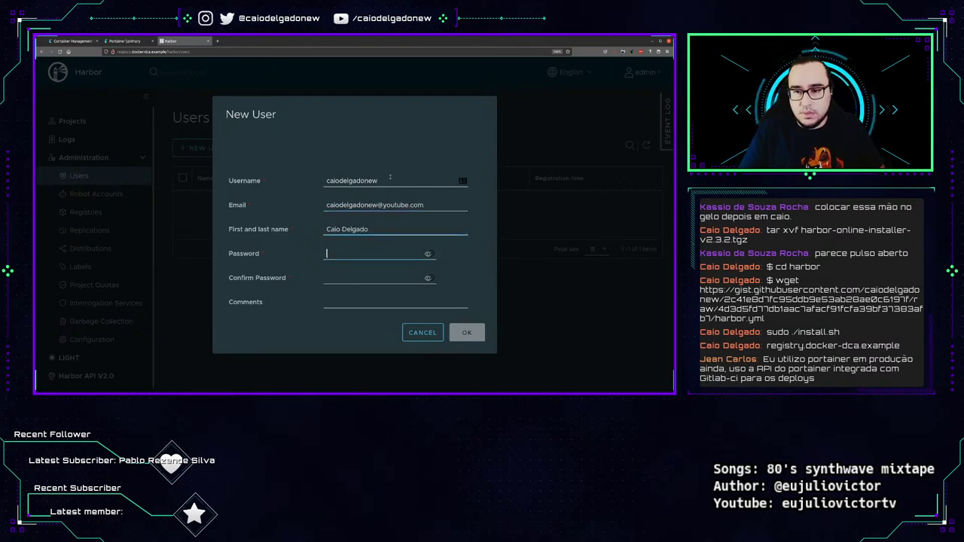
key("Tab")
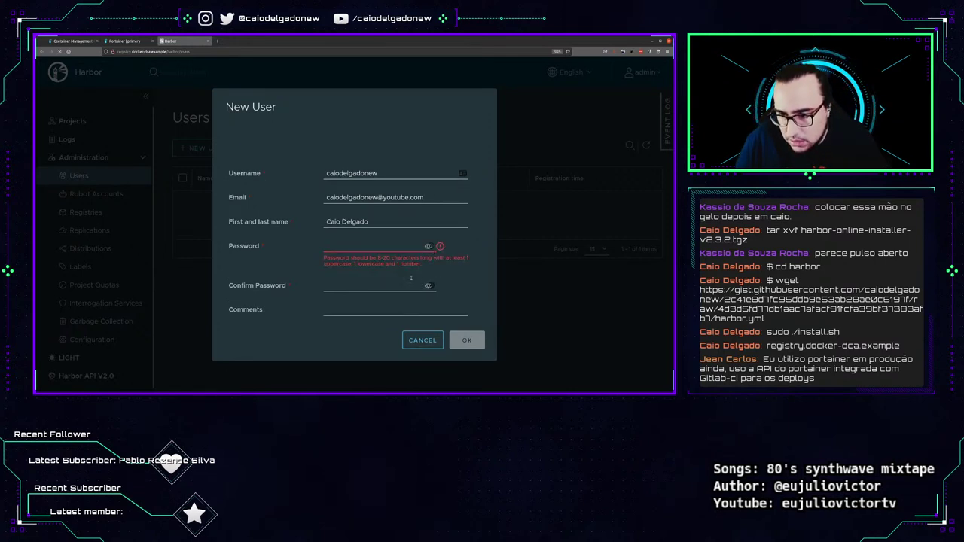
left_click(411, 278)
left_click(386, 251)
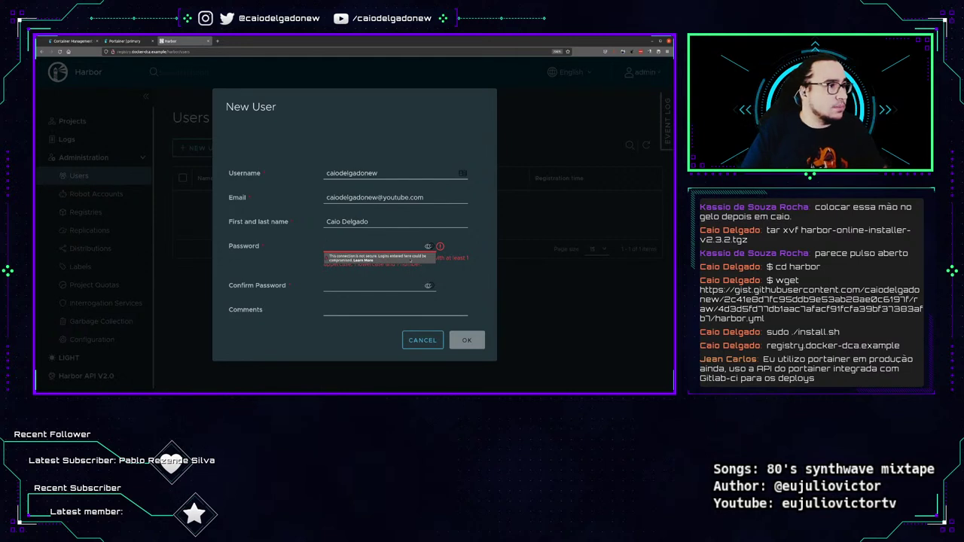
key("ctrl+v")
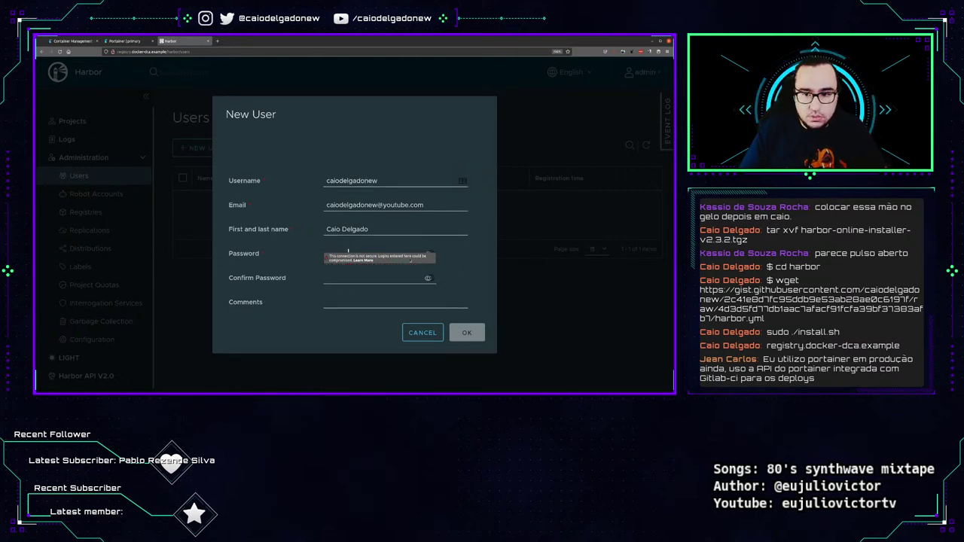
key("ctrl+v")
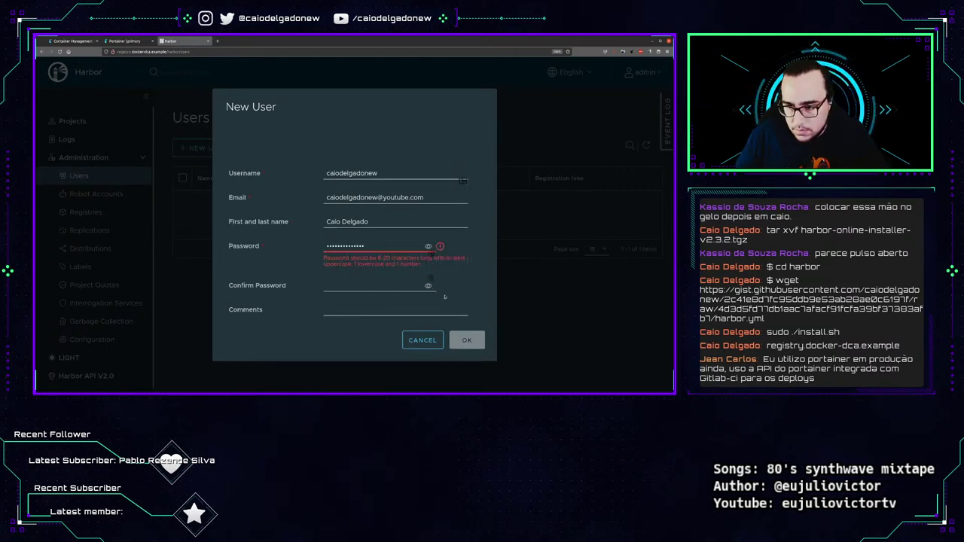
left_click(426, 247)
left_click(426, 248)
key("ctrl+plus")
key("ctrl+plus")
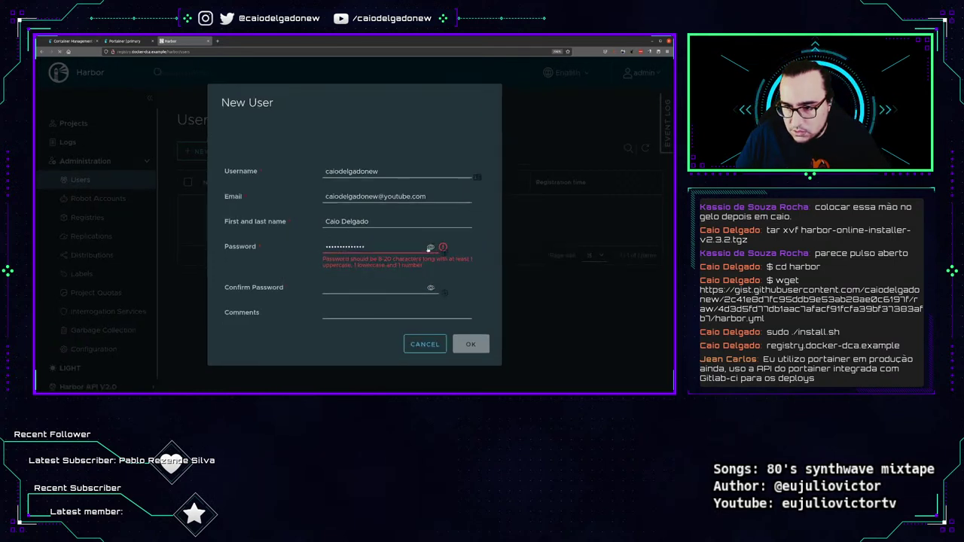
left_click(444, 251)
left_click(443, 251)
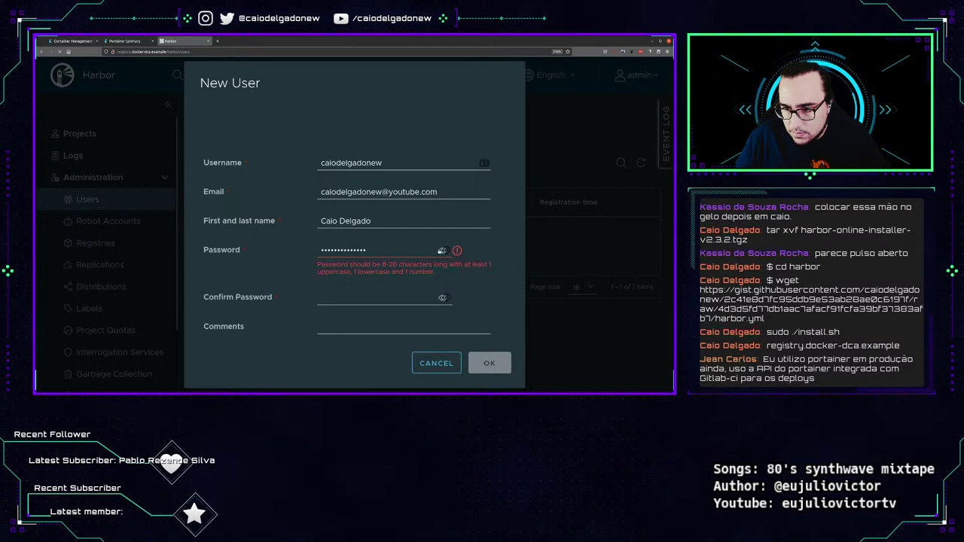
left_click(442, 252)
left_click(442, 251)
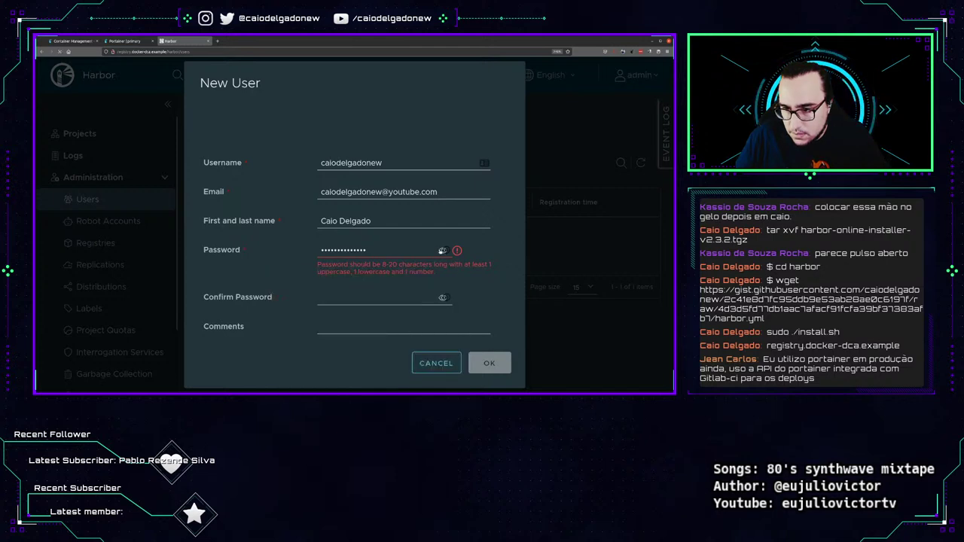
key("ctrl+plus")
key("ctrl+plus")
left_click(443, 251)
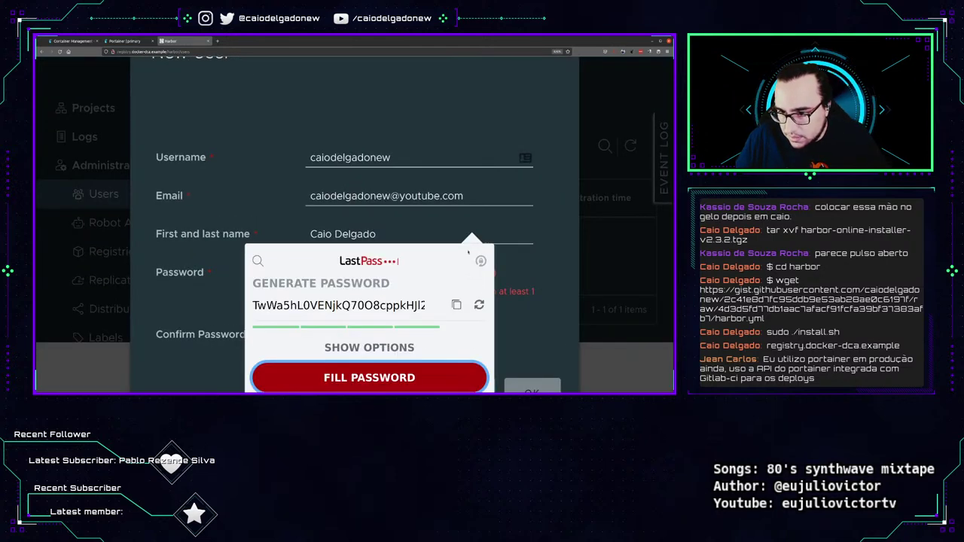
left_click(369, 378)
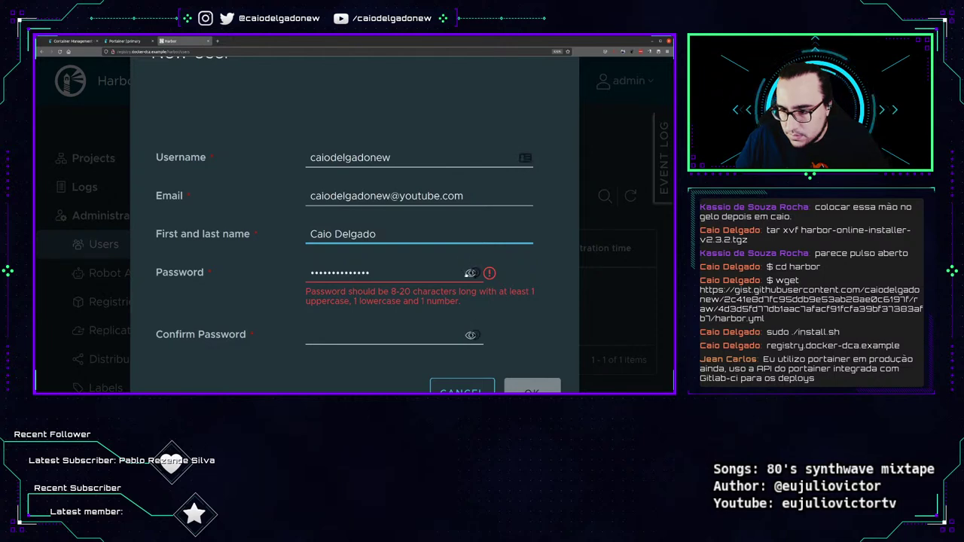
left_click(470, 273)
key("ctrl+minus")
key("ctrl+minus")
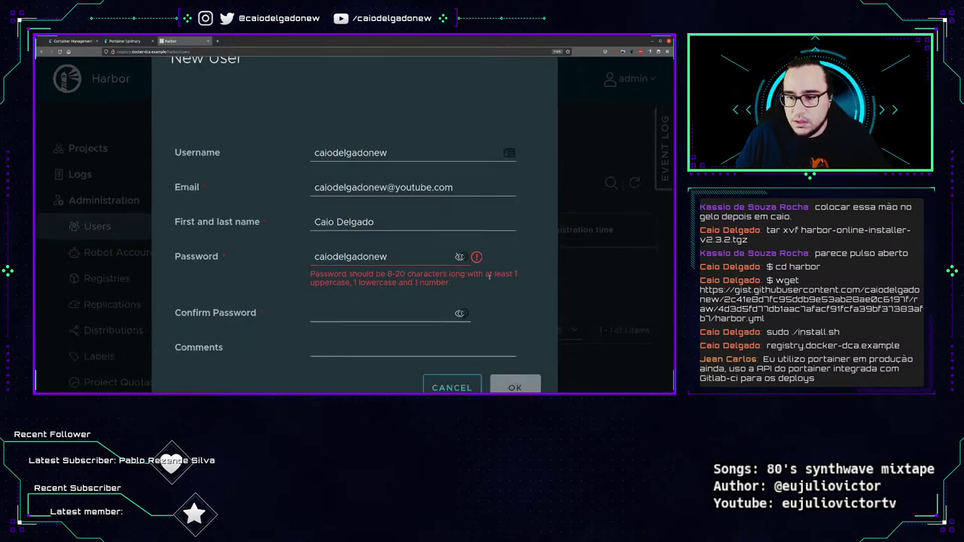
key("ctrl+minus")
key("ctrl+minus")
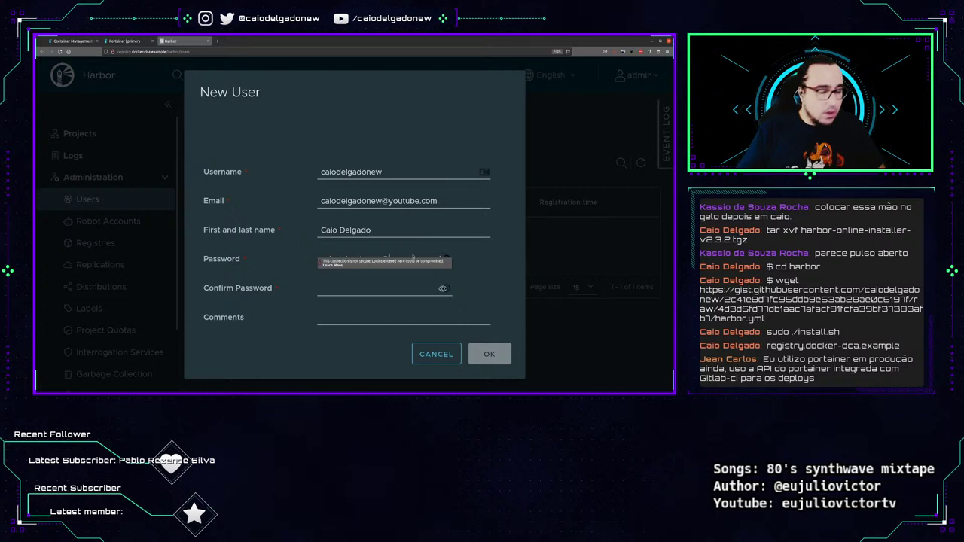
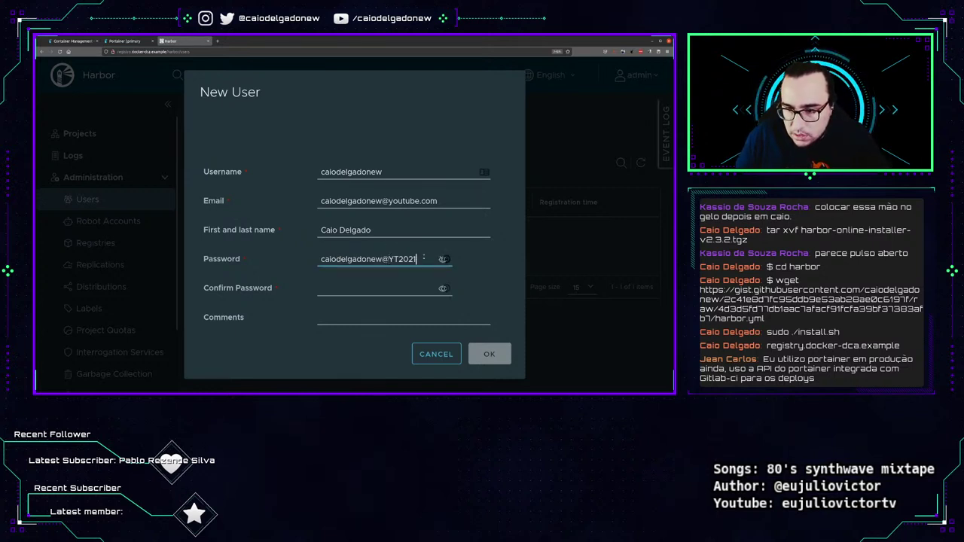
Copy the password into the confirmation field and create the user account.
key("ctrl+a")
left_click(385, 292)
key("ctrl+v")
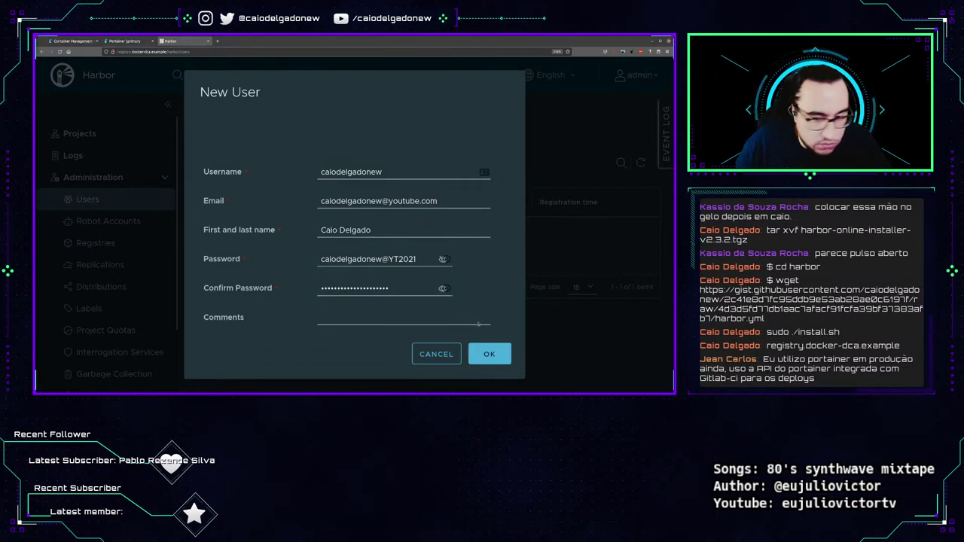
left_click(433, 316)
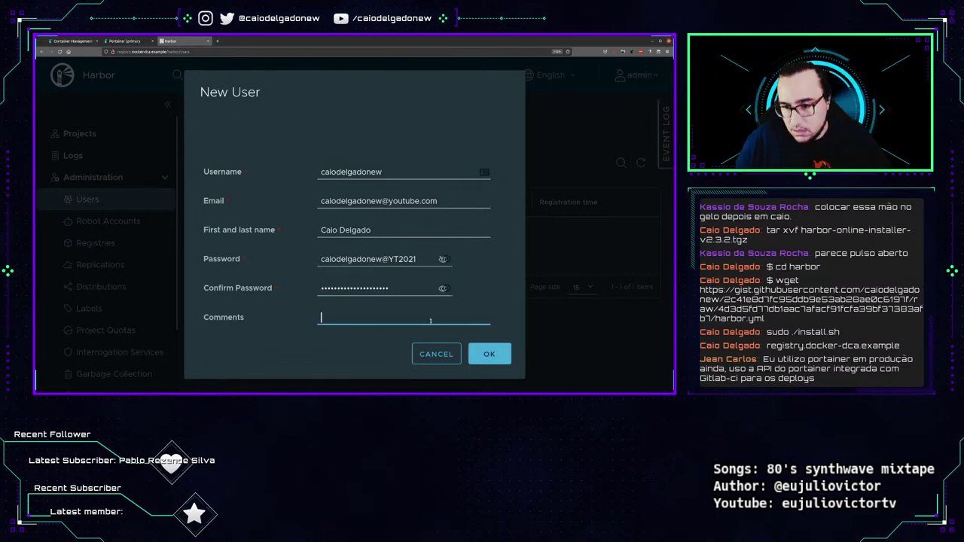
left_click(491, 354)
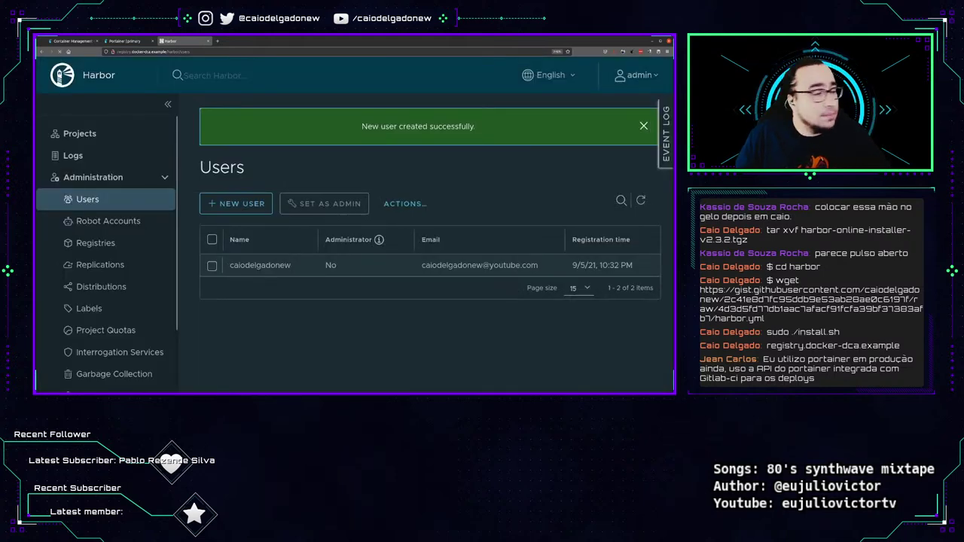
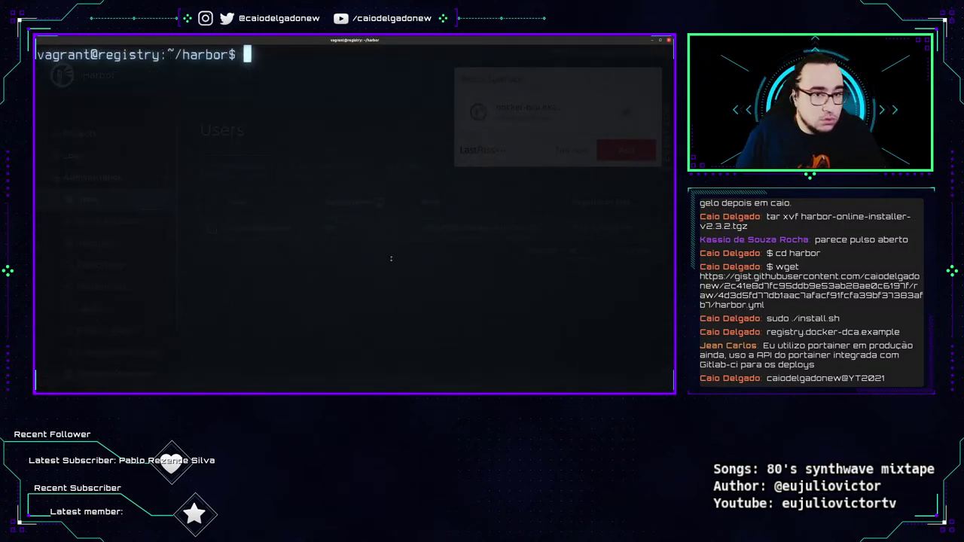
Write registry.docker-dca.example as an insecure registry into /etc/docker/daemon.json and restart Docker.
type("echo '{ \"insecure-registries\" : [\"registry.docker-dca.example\"] }' | sudo tee /etc/docker/daemon.json ; sudo systemctl restart docker")
key("Return")
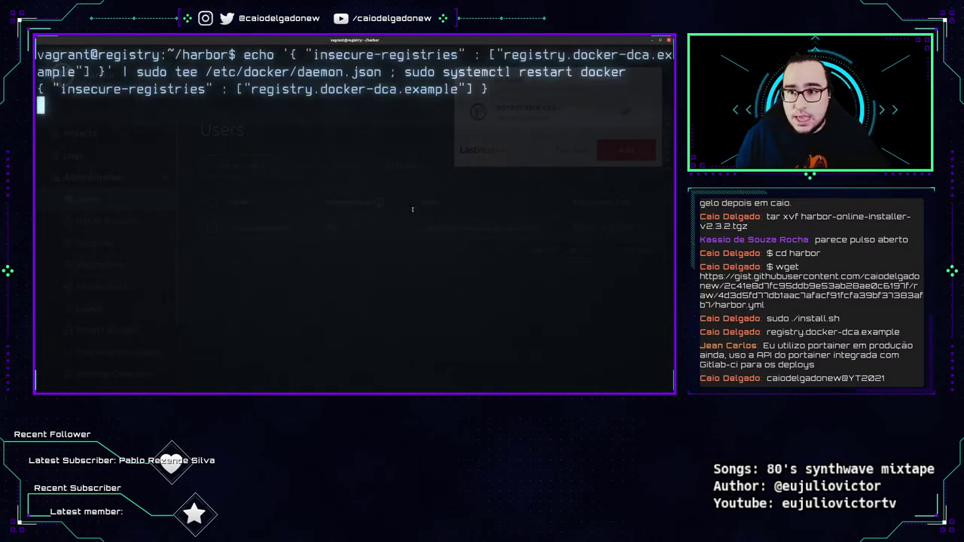
key("Return")
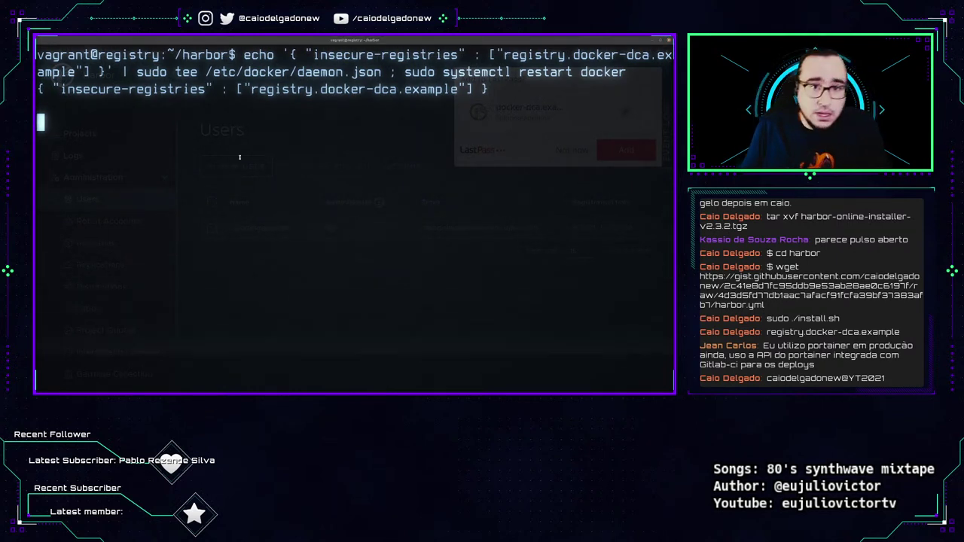
Highlight the echo/tee command and its JSON output, then log out of the registry VM.
left_click_drag(305, 54, 627, 71)
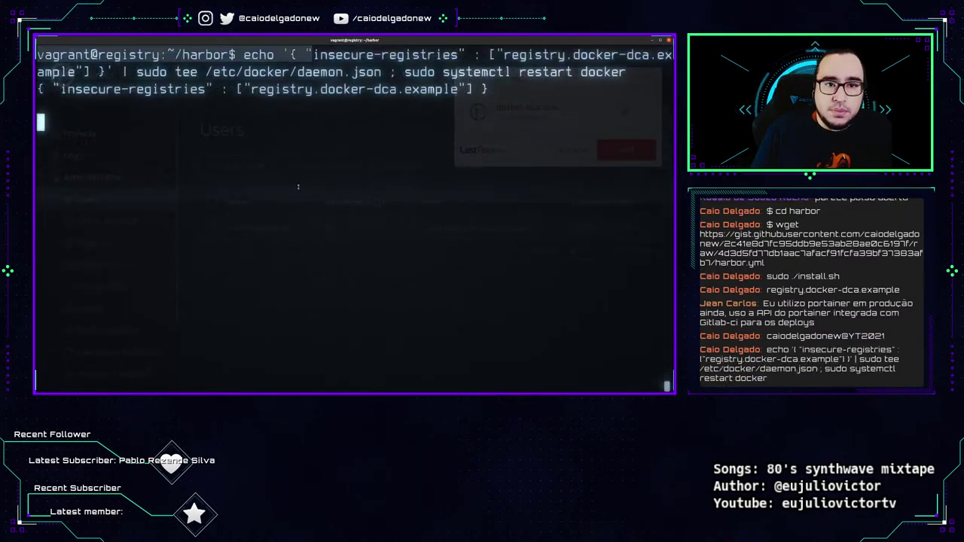
left_click_drag(130, 71, 213, 72)
left_click_drag(298, 71, 626, 72)
left_click(286, 159)
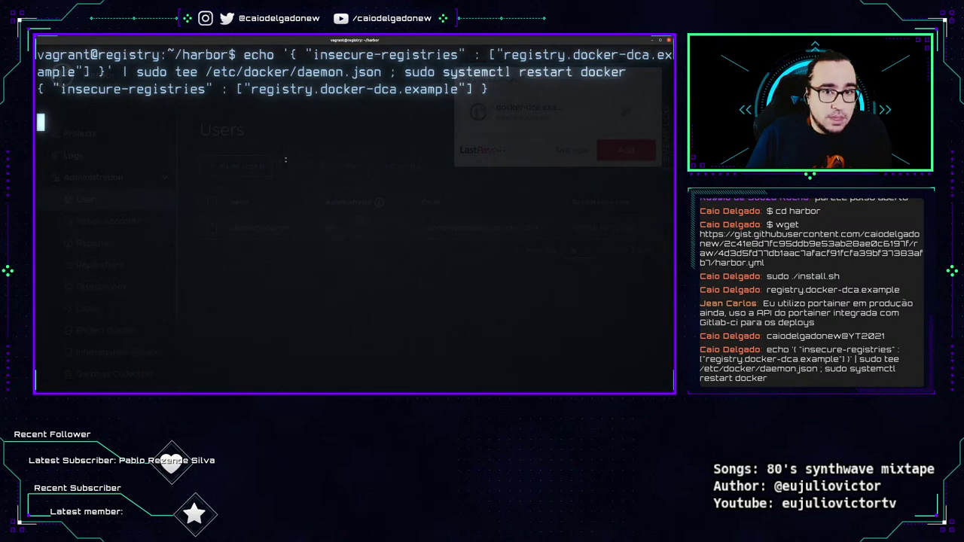
left_click_drag(38, 89, 506, 108)
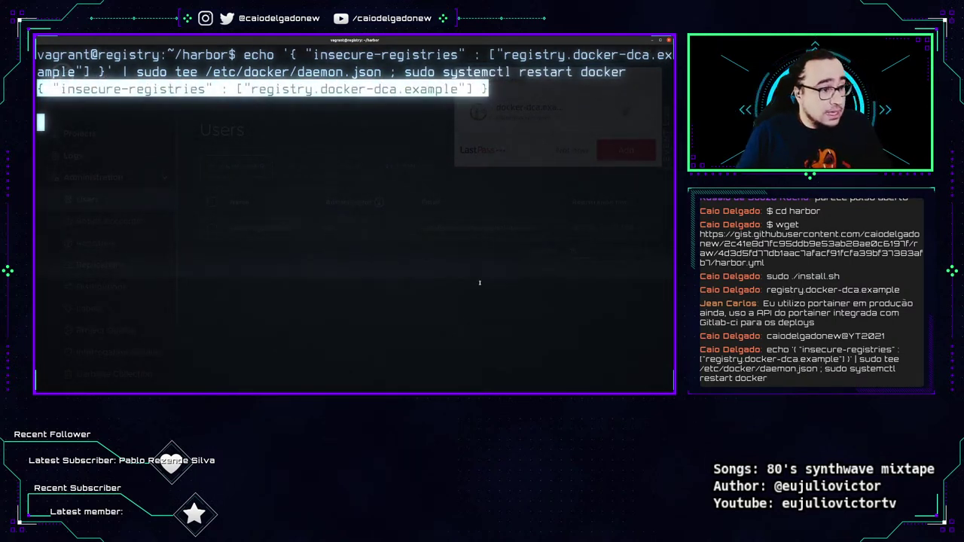
key("Return")
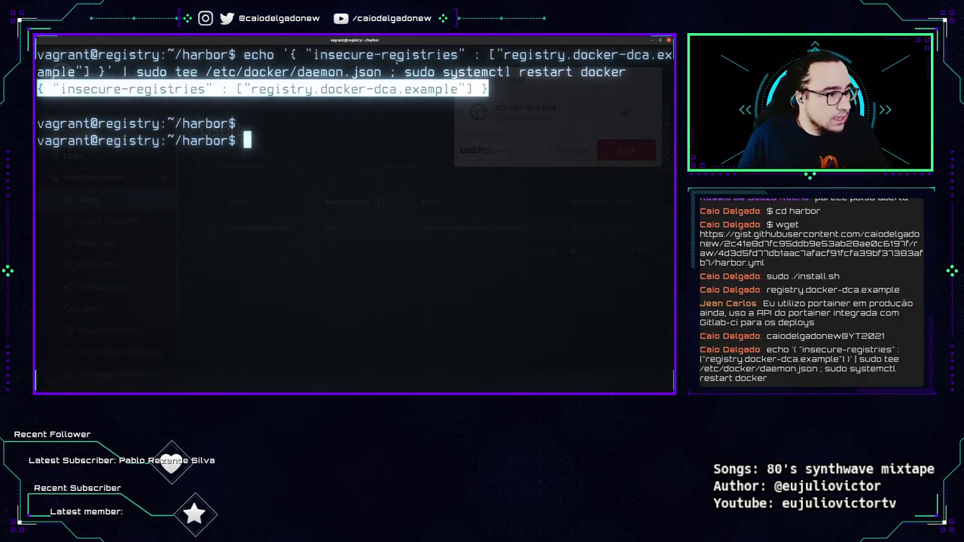
left_click(352, 190)
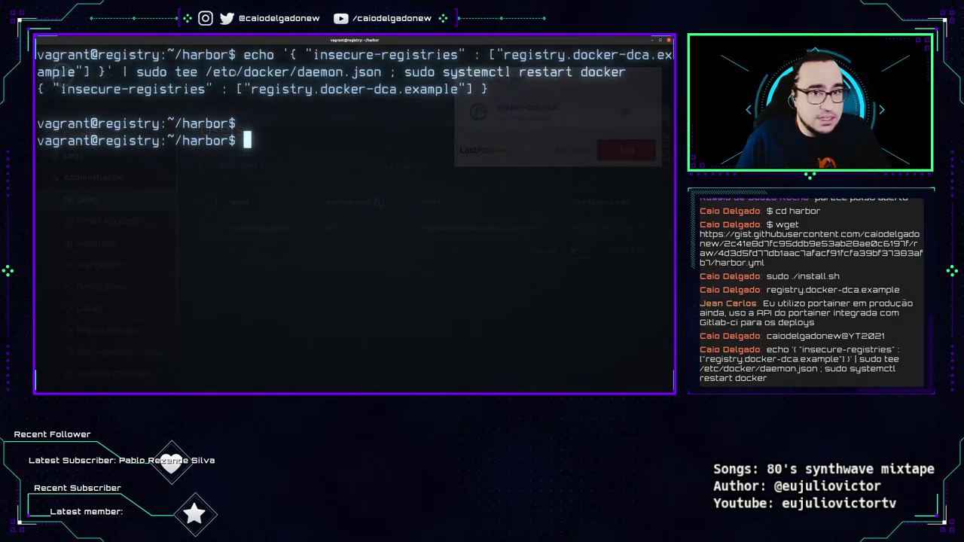
left_click_drag(243, 54, 626, 72)
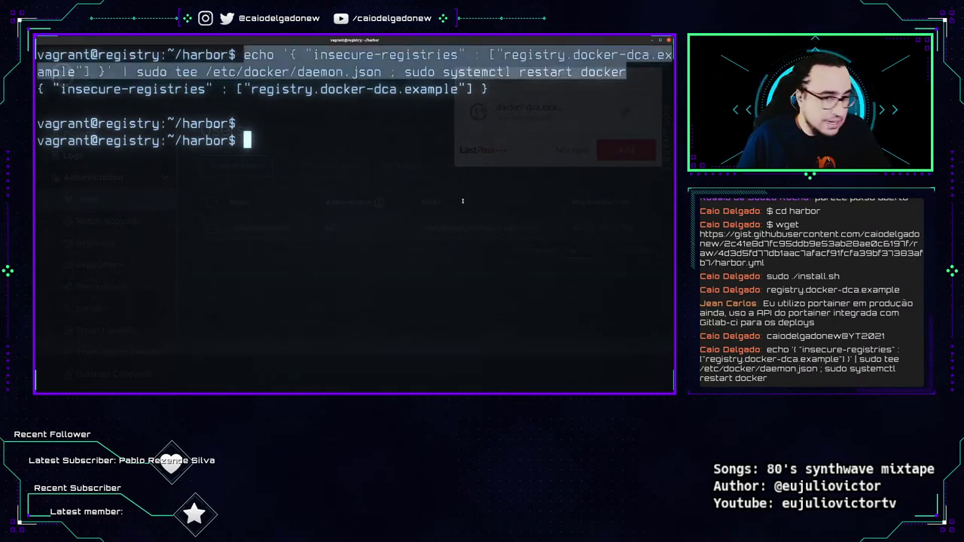
key("ctrl+d")
type("va")
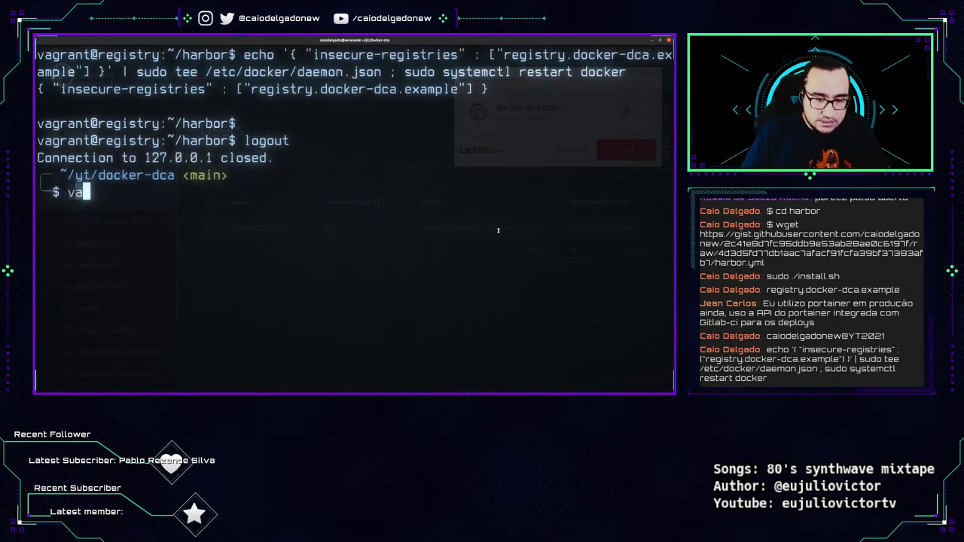
type("grant ssh master")
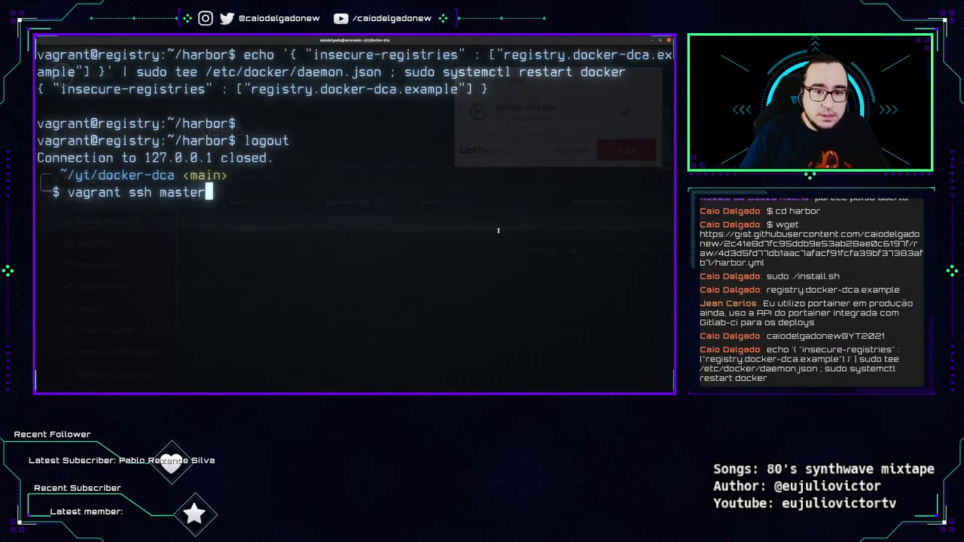
Connect to the master VM and apply the insecure-registry config with a Docker restart.
key("Return")
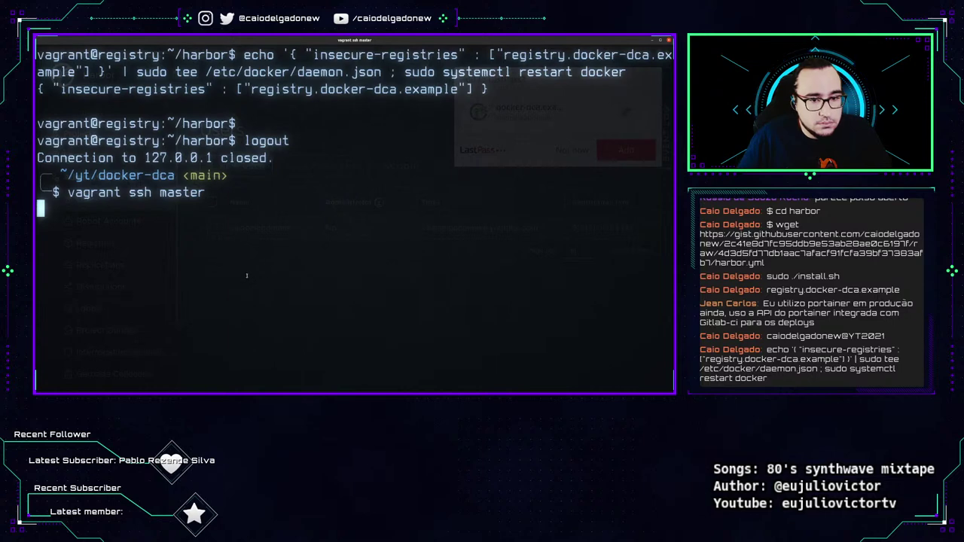
type("echo '{ \"insecure-registries\" : [\"registry.docker-dca.example\"] }' | sudo tee /etc/docker/daemon.json ; sudo systemctl restart docker")
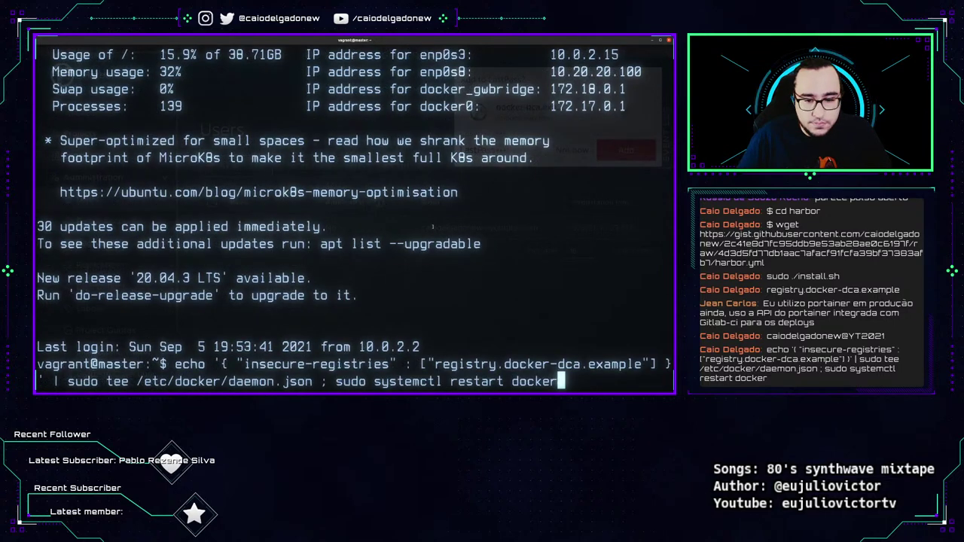
key("Return")
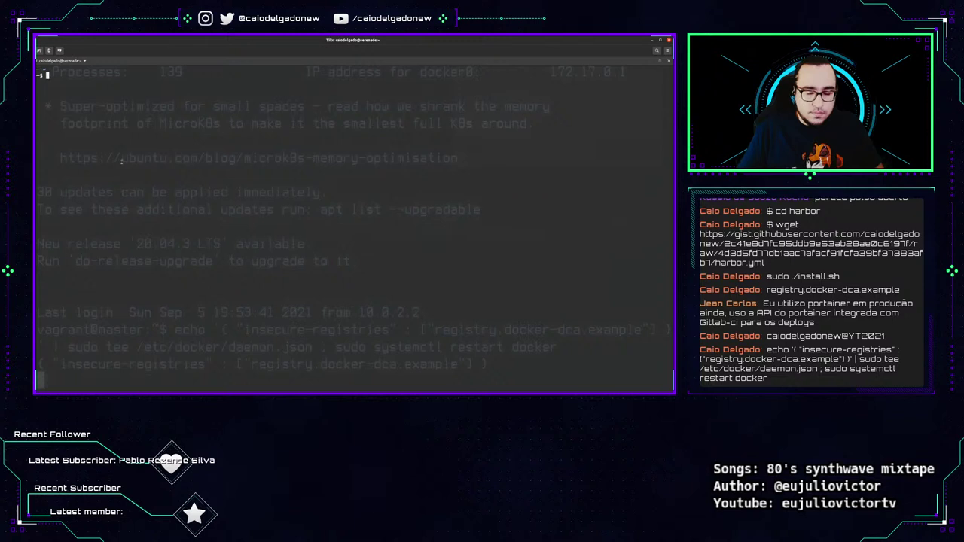
Enlarge the terminal text and change into the ~/yt/docker-dca project folder.
key("ctrl+plus")
key("ctrl+plus")
key("ctrl+plus")
key("ctrl+plus")
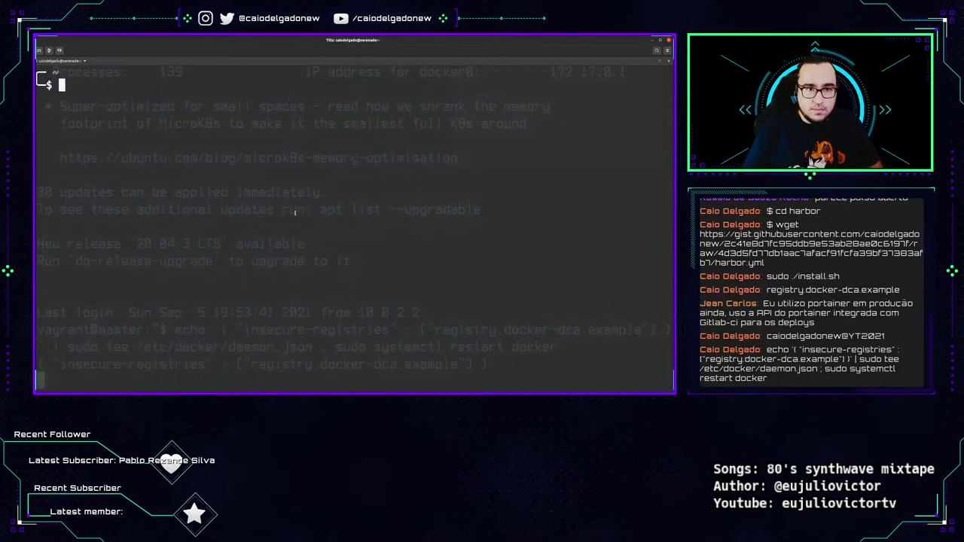
type("cd y")
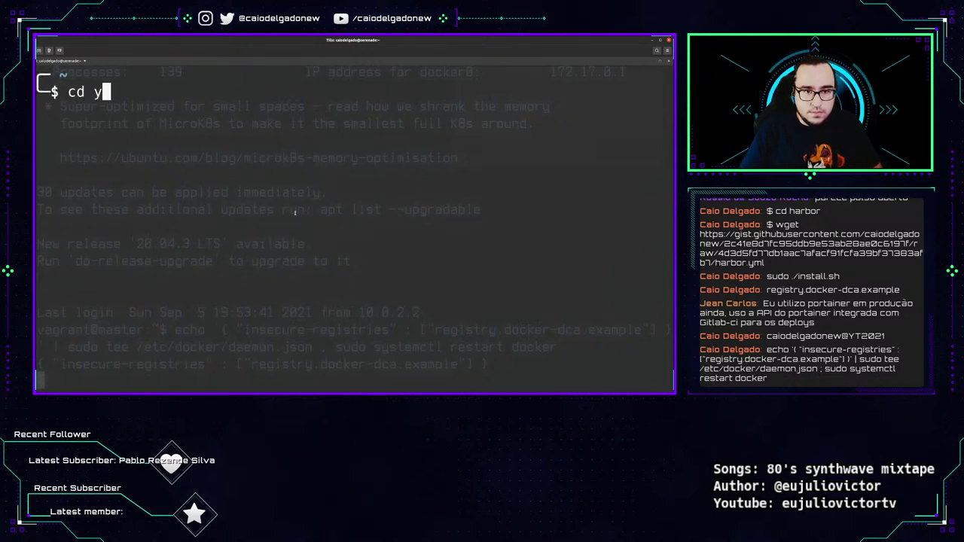
key("Tab")
type("do")
key("Tab")
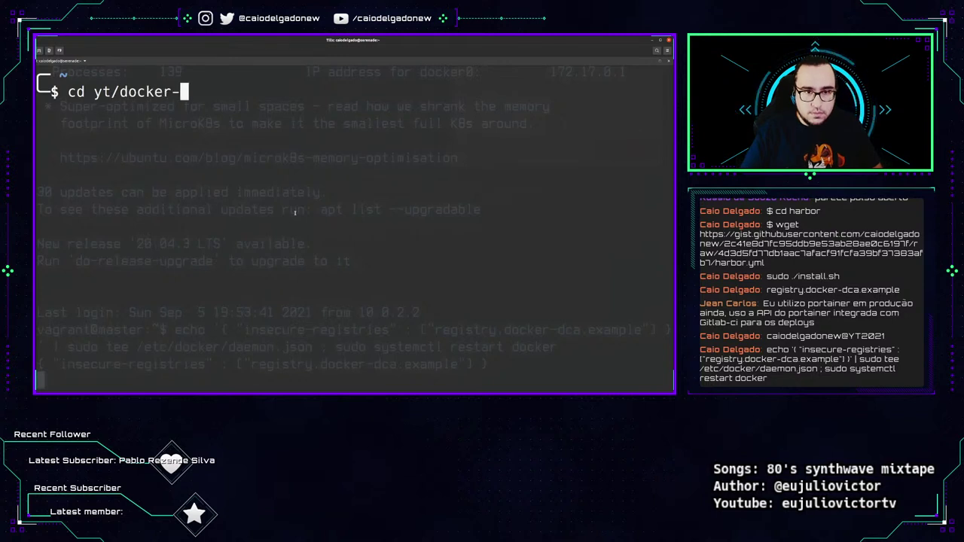
type("d")
key("Tab")
key("Return")
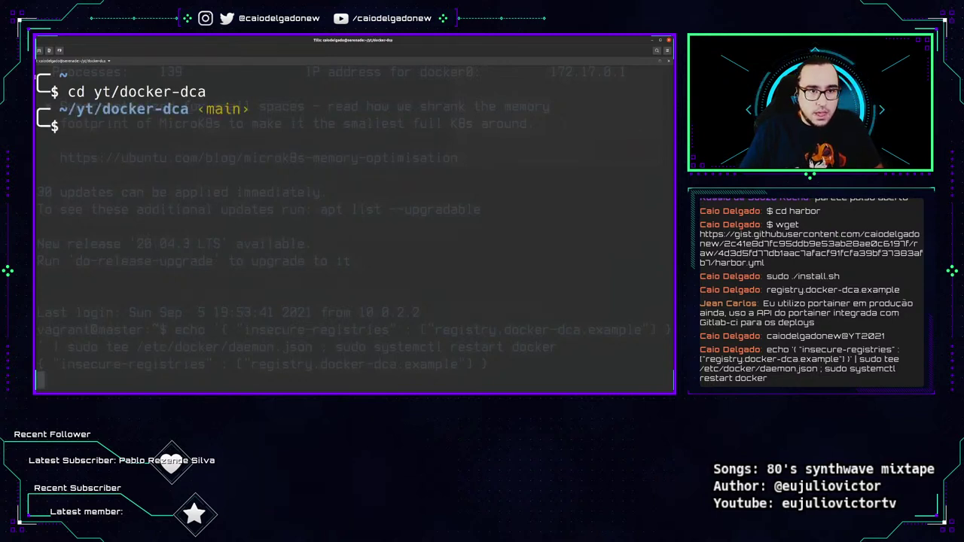
Split Tilix into two panes and connect to node02 and node01 over vagrant ssh.
key("ctrl+alt+d")
key("ctrl+plus")
key("ctrl+plus")
key("ctrl+plus")
key("ctrl+plus")
key("ctrl+plus")
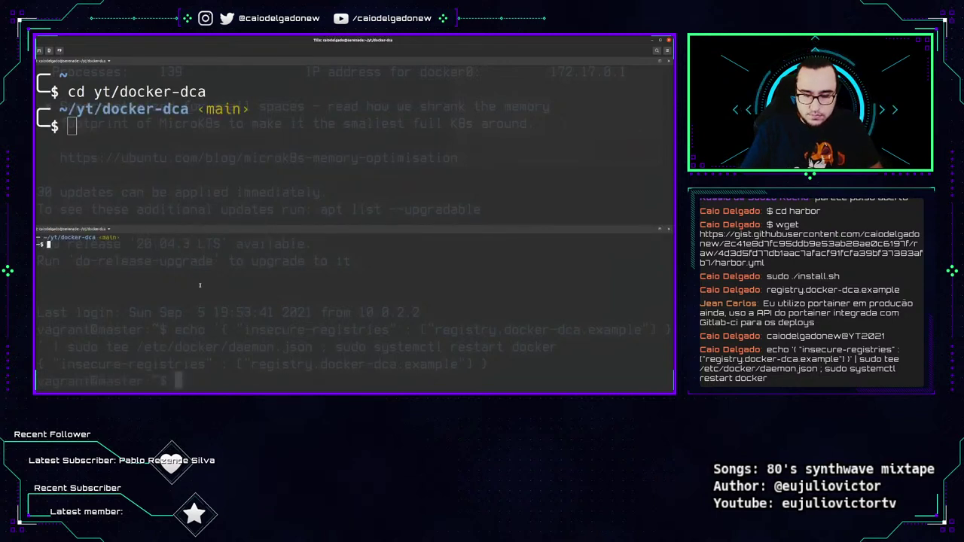
type("vagrant s")
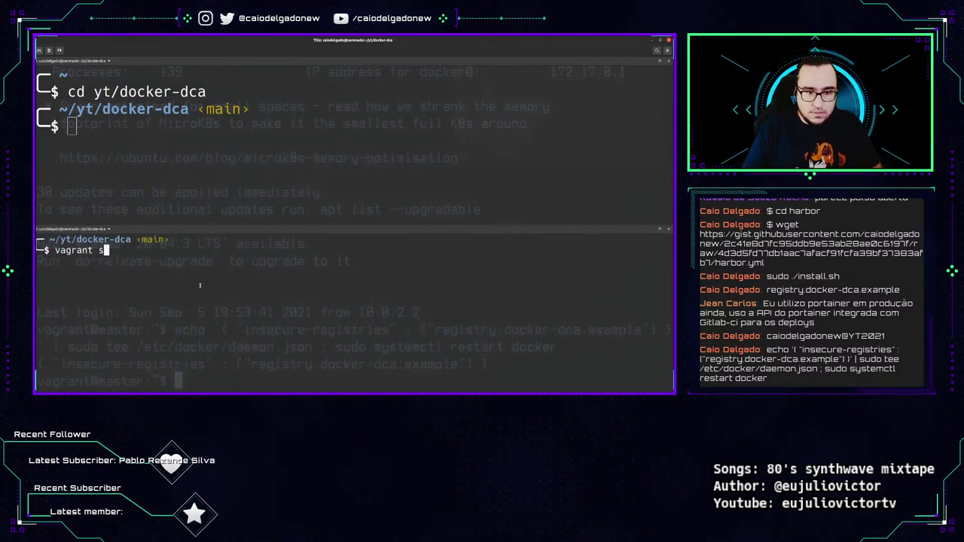
type("sh node02")
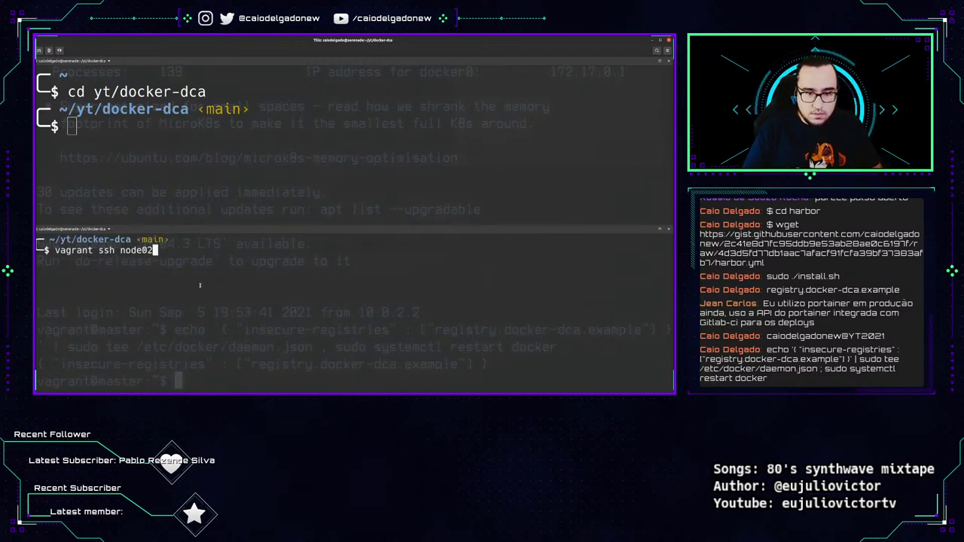
left_click(213, 178)
type("vagrant ssh node01")
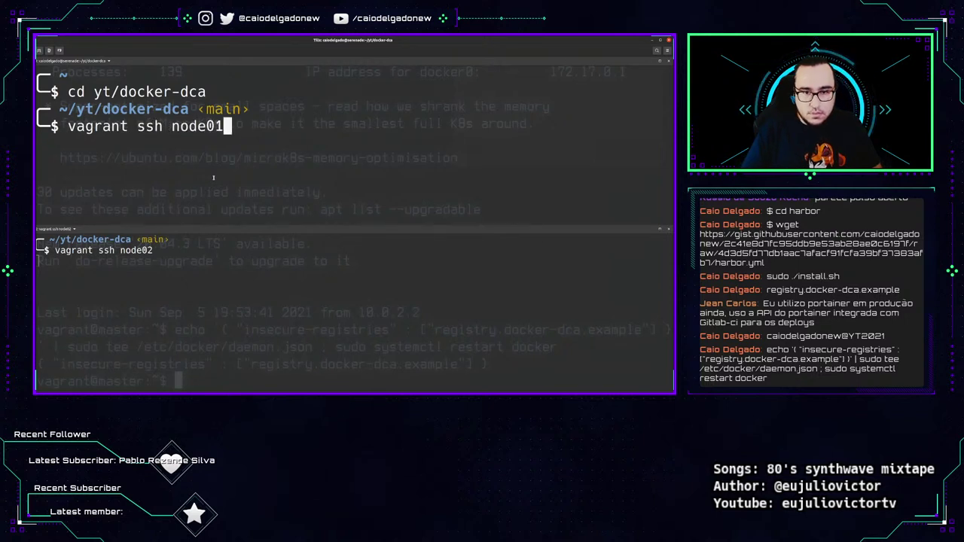
key("Return")
Apply the insecure-registry config and restart Docker on node02 and node01, then log out of master.
left_click(197, 253)
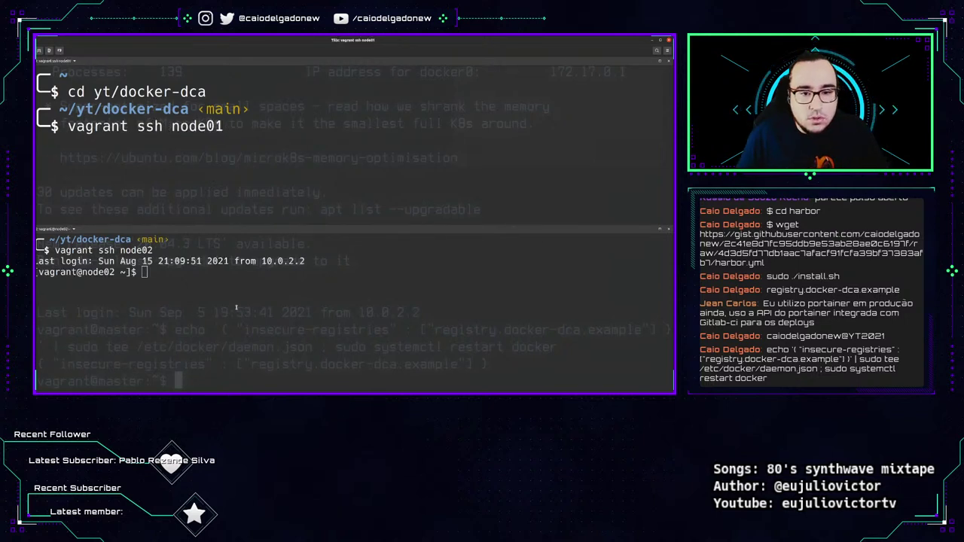
type("echo '{ \"insecure-registries\" : [\"registry.docker-dca.example\"] }' | sudo tee /etc/docker/daemon.json ; sudo systemctl restart docker")
key("Return")
left_click(115, 171)
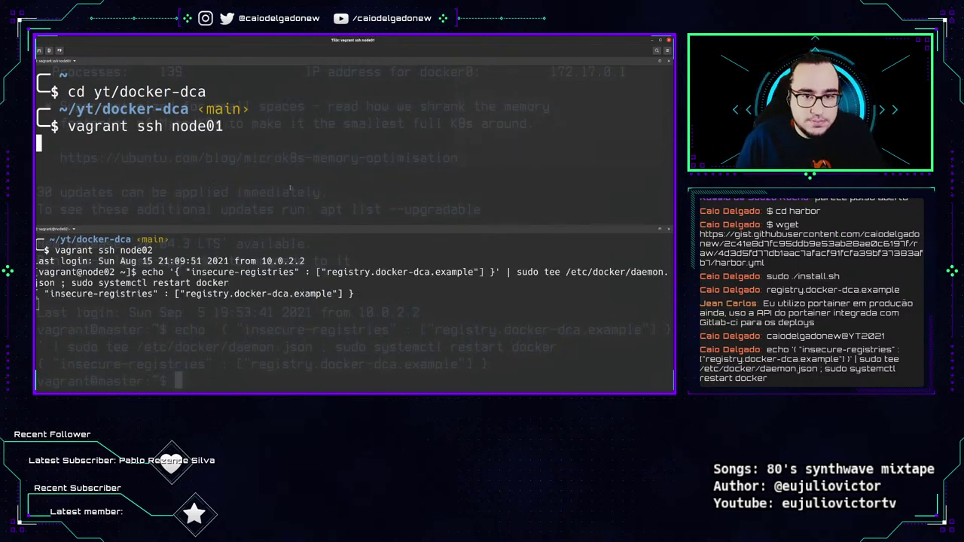
type("echo '{ \"insecure-registries\" : [\"registry.docker-dca.example\"] }' | sudo tee /etc/docker/daemon.json ; sudo systemctl restart docker")
key("Return")
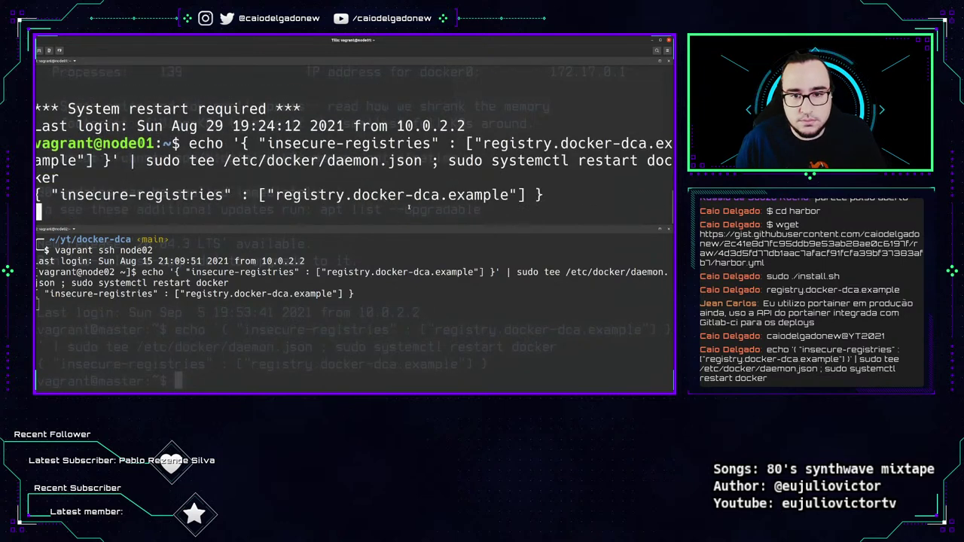
key("alt+Tab")
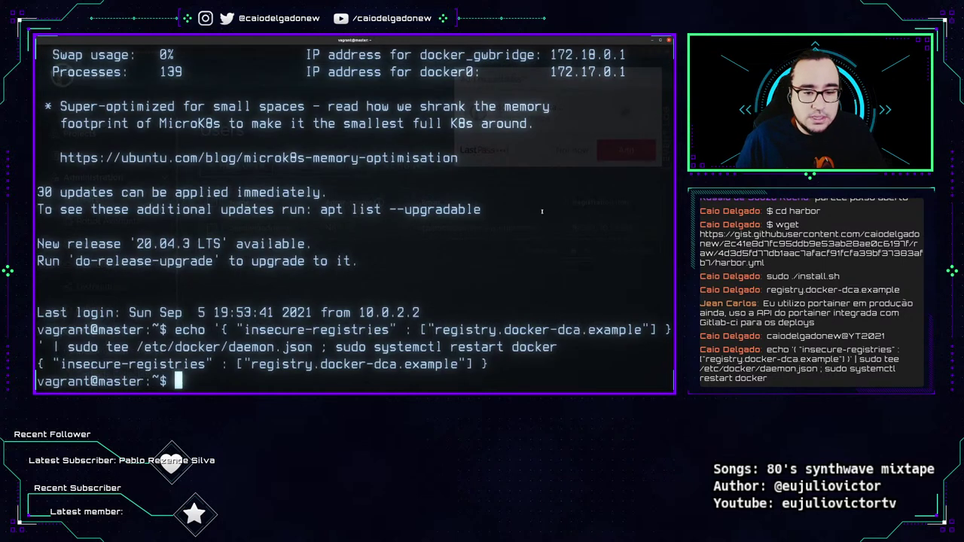
key("ctrl+d")
Connect to the registry VM with vagrant ssh registry and log out again.
key("ctrl+l")
type("vag")
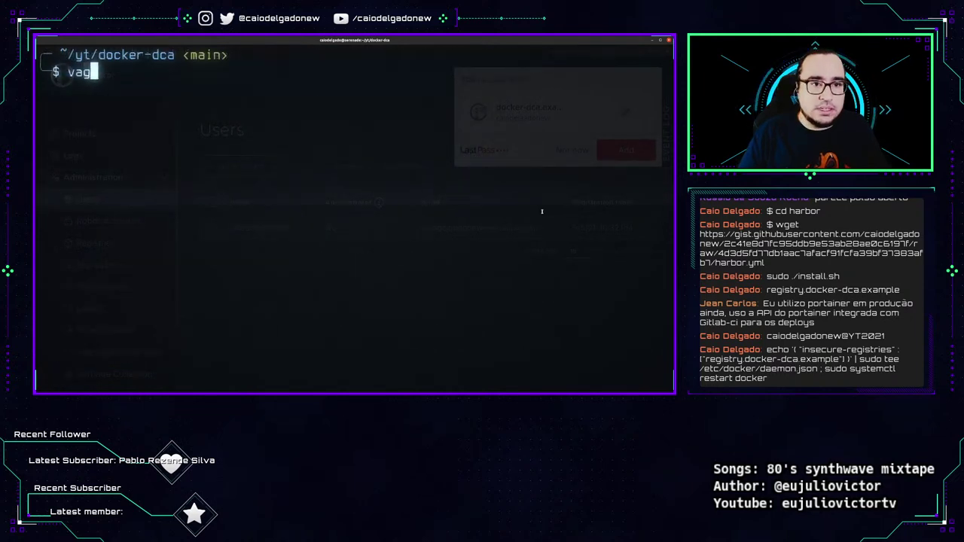
type("rant ssh registry\\")
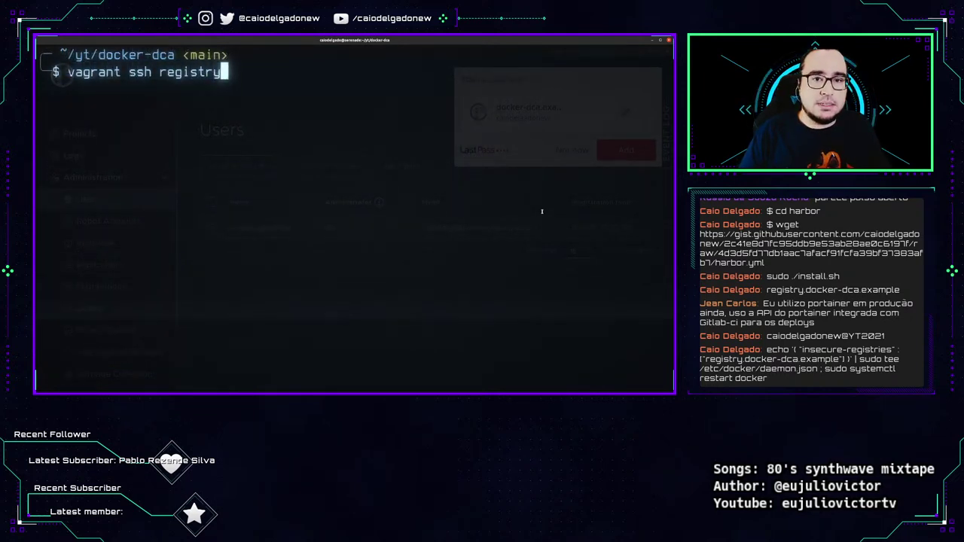
key("Return")
key("Return")
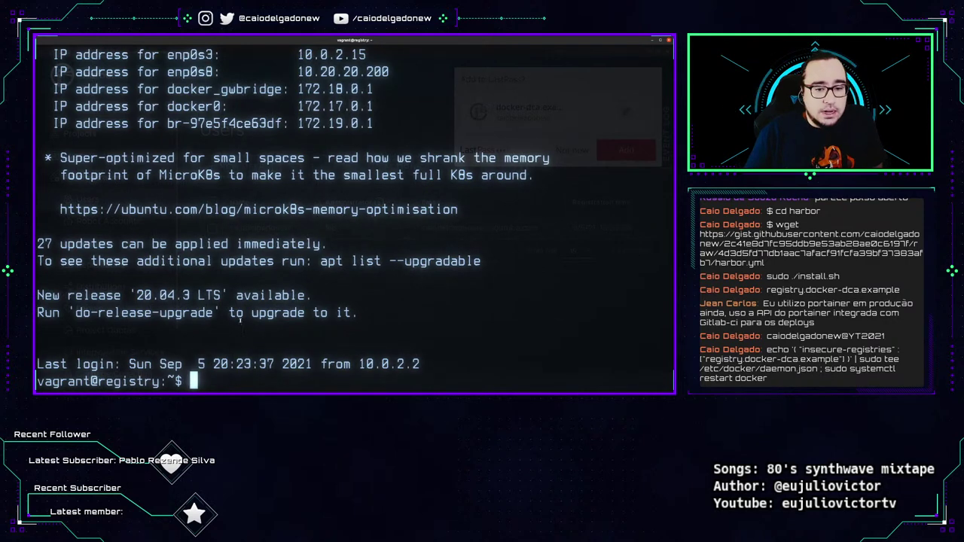
key("ctrl+d")
Reconnect to the master VM with vagrant ssh master and clear the screen.
key("ctrl+l")
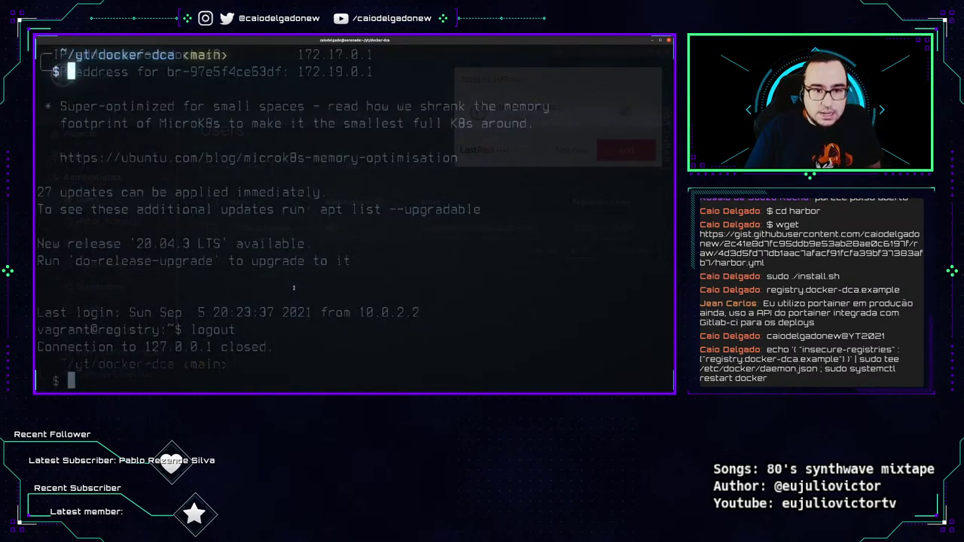
key("BackSpace")
key("BackSpace")
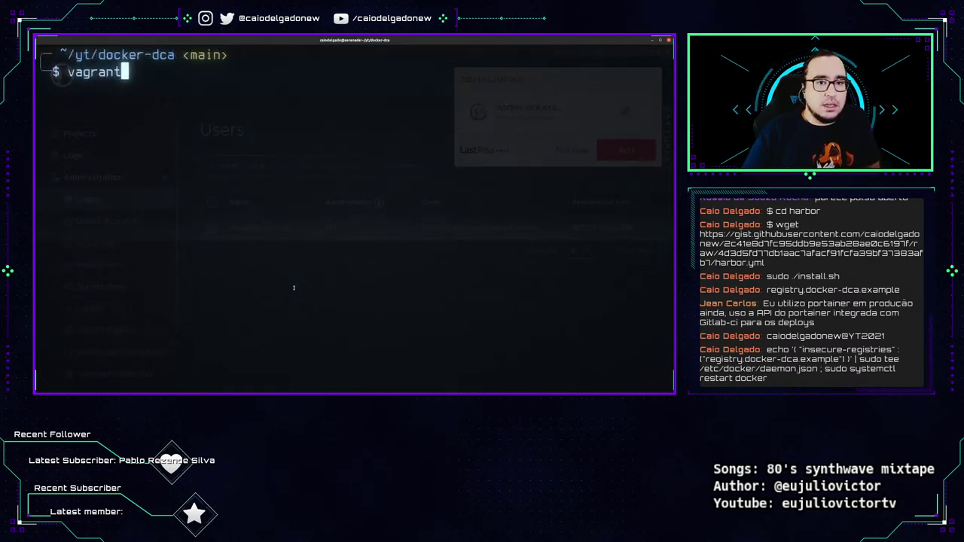
key("Return")
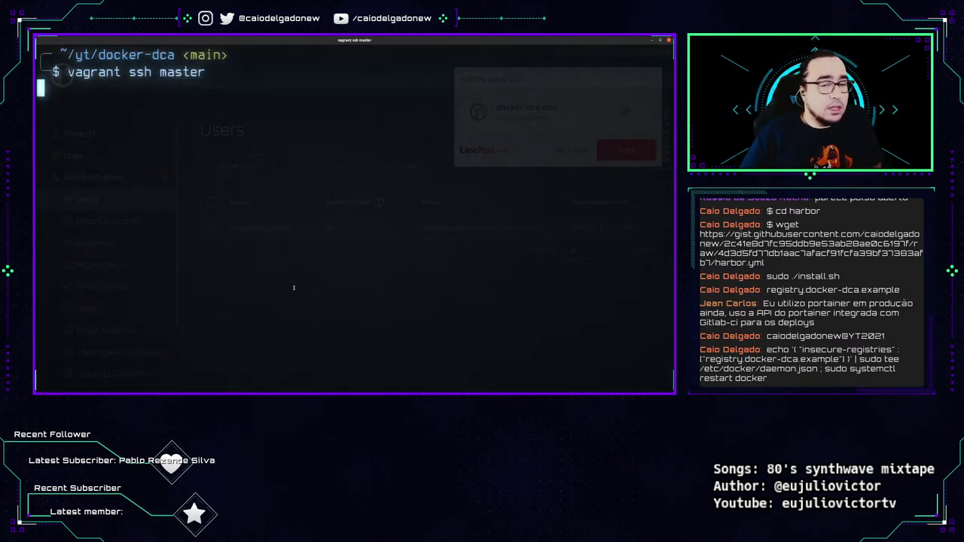
key("ctrl+l")
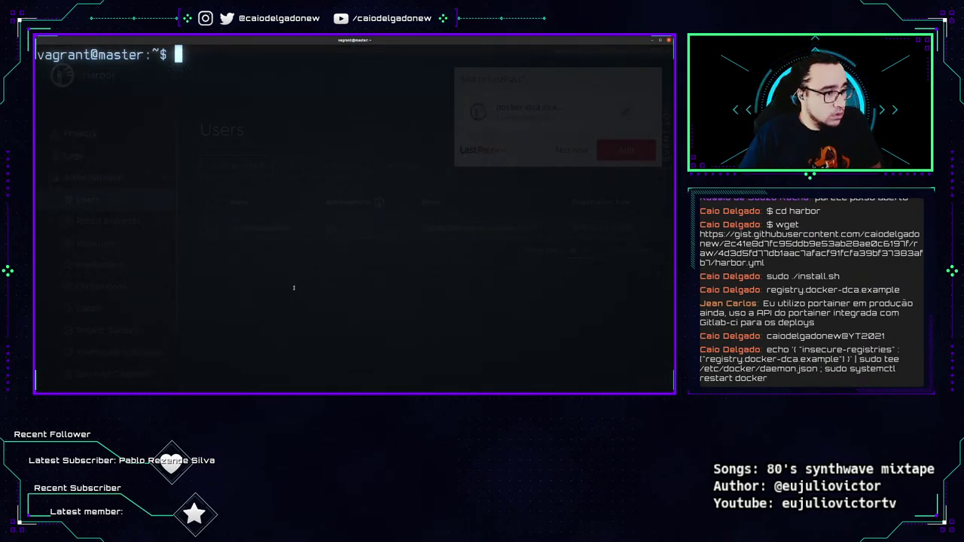
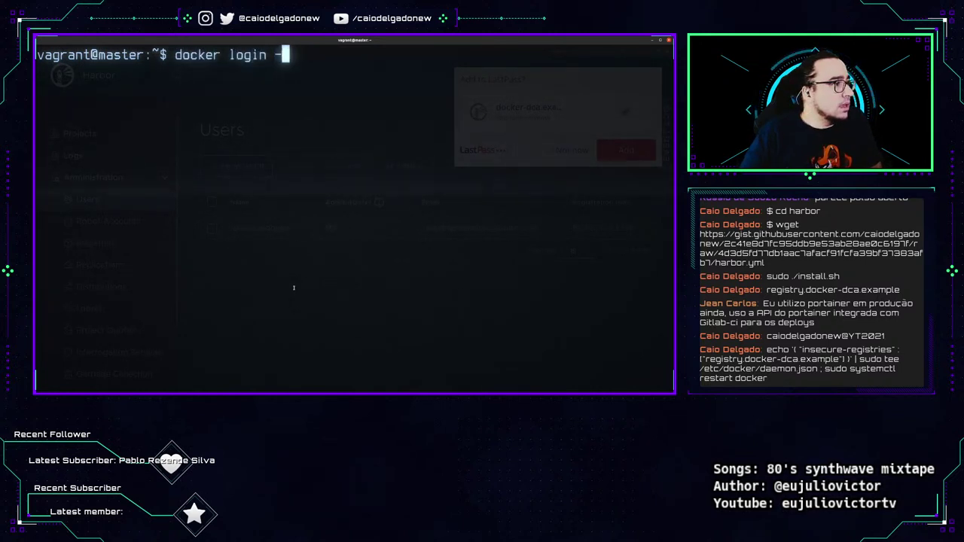
key("BackSpace")
key("BackSpace")
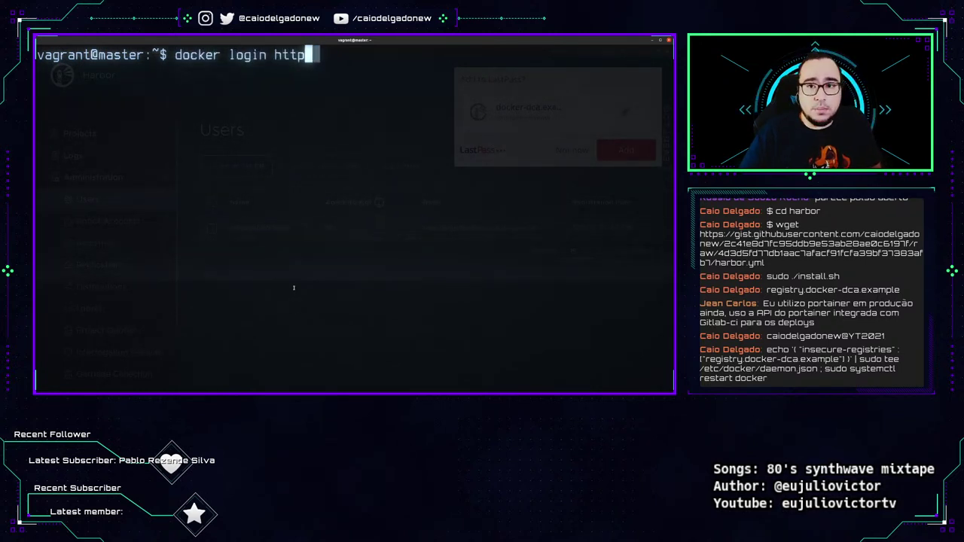
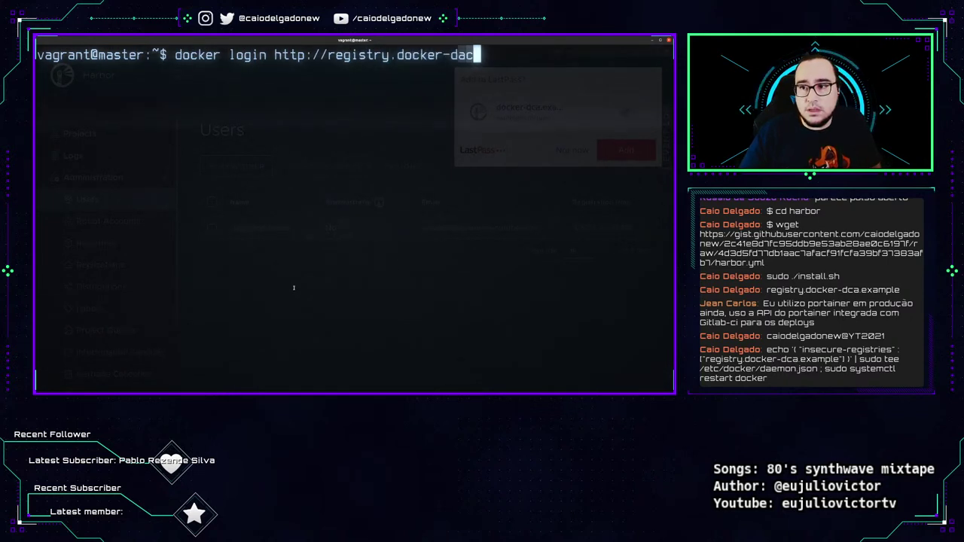
key("BackSpace")
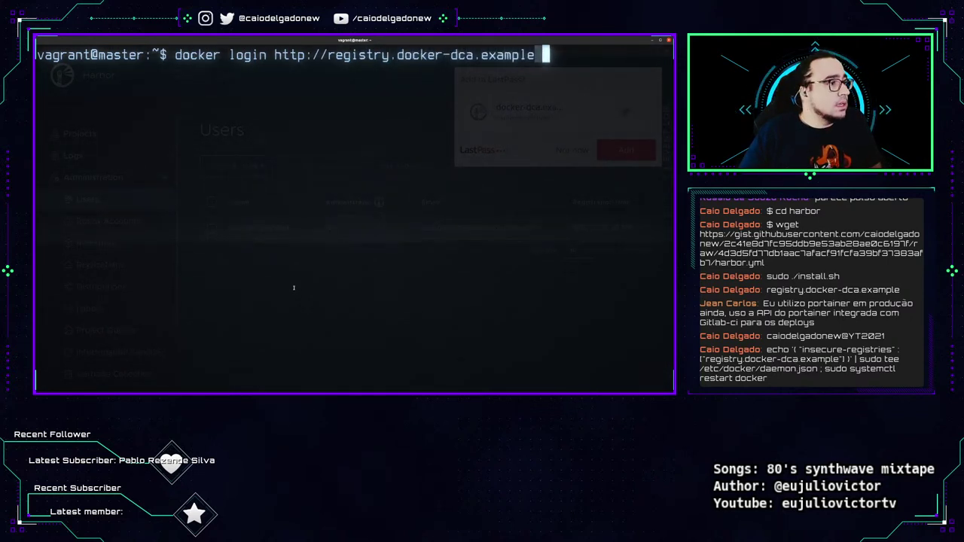
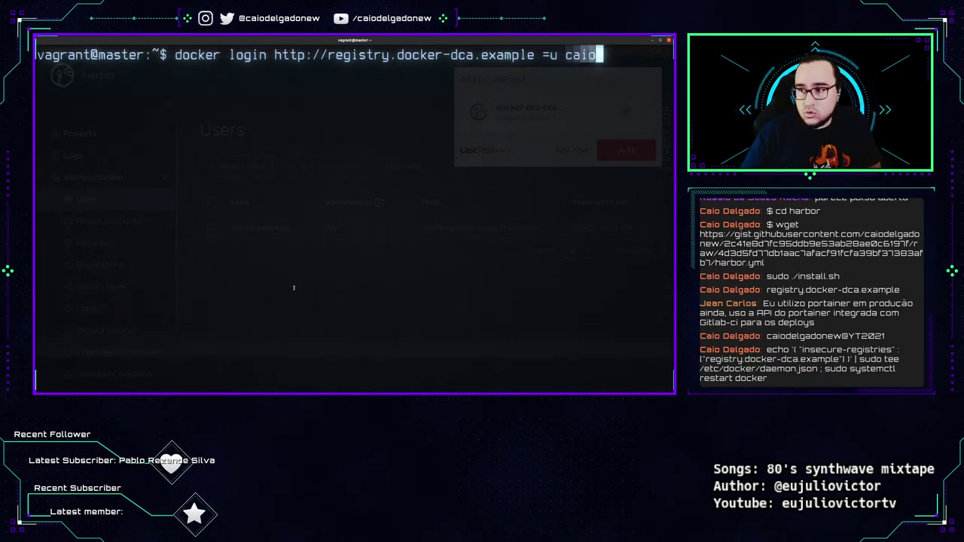
key("BackSpace")
key("BackSpace")
key("BackSpace")
key("BackSpace")
key("BackSpace")
key("BackSpace")
key("BackSpace")
key("BackSpace")
key("BackSpace")
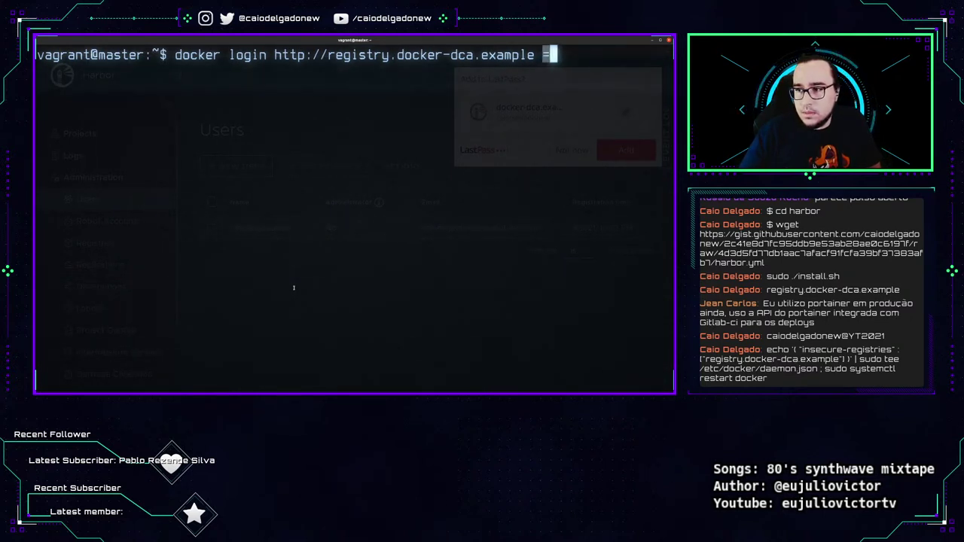
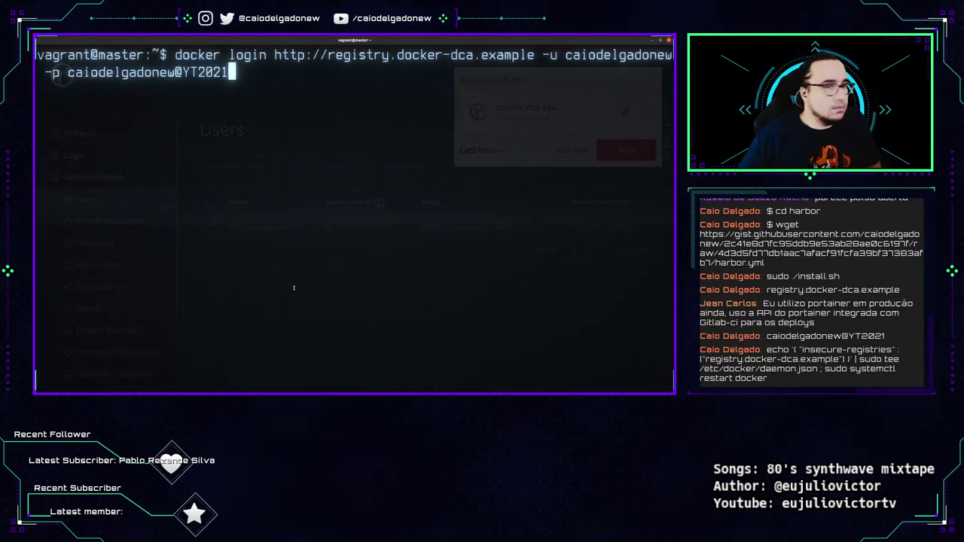
key("Return")
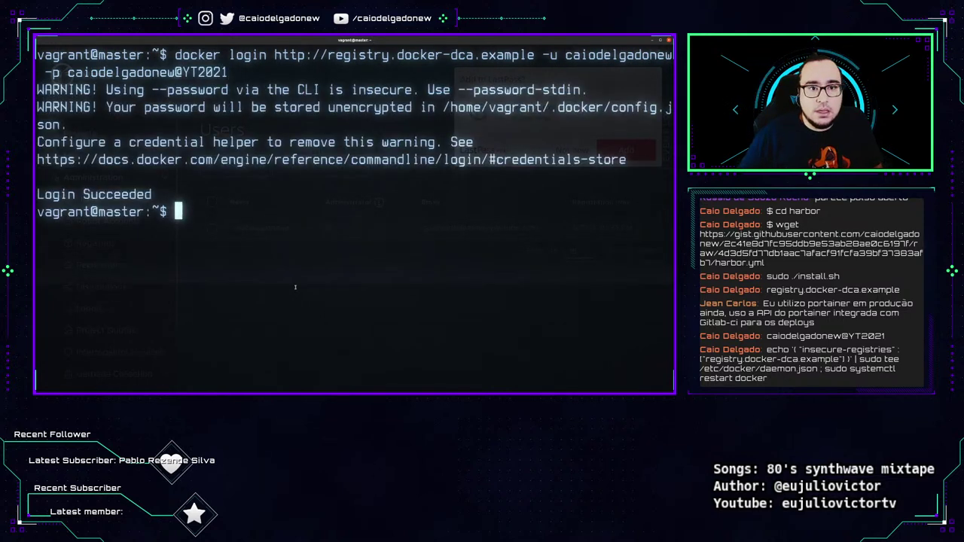
left_click_drag(231, 73, 175, 55)
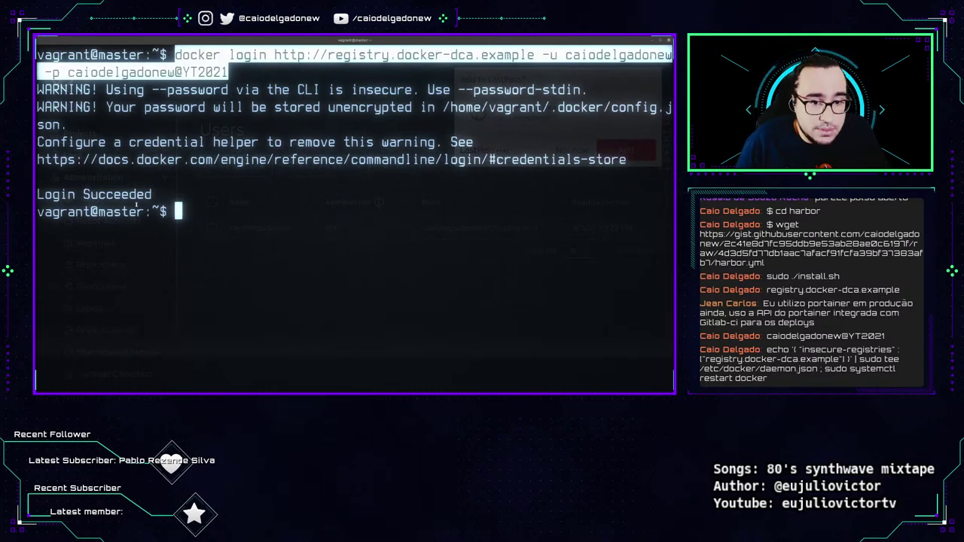
left_click_drag(152, 194, 36, 195)
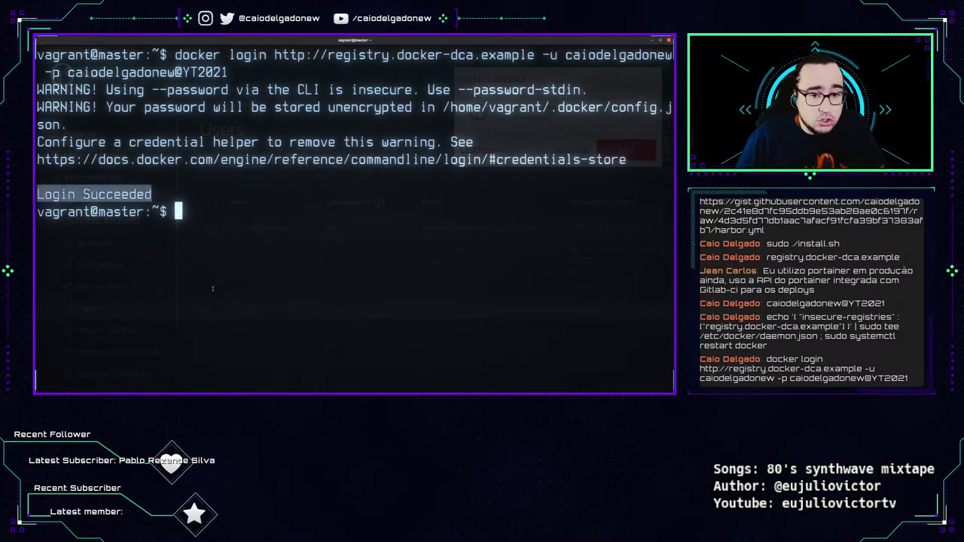
Pull the latest docker-supermario image from Docker Hub onto the master VM.
left_click(262, 172)
key("ctrl+l")
type("docker image pull caiodelgadonew/docker-supermario")
key("Return")
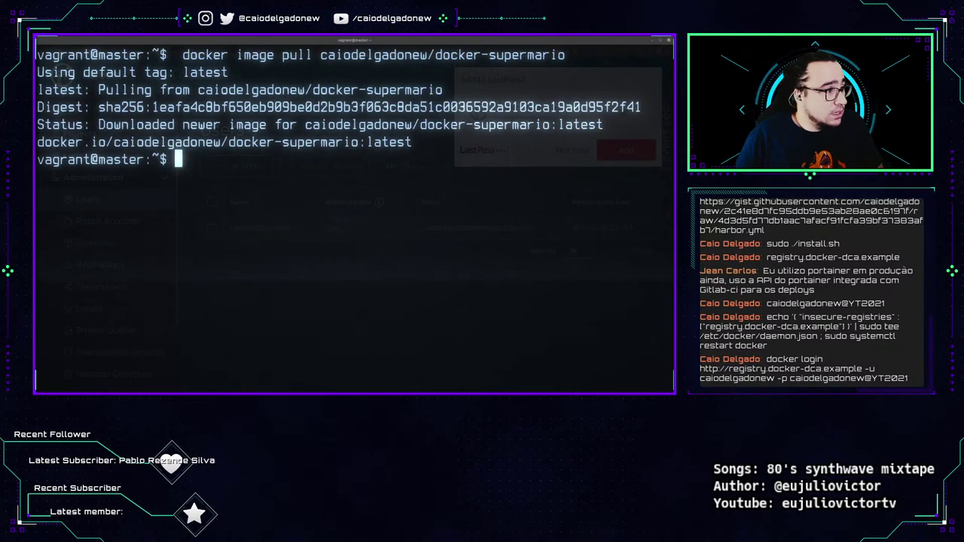
key("Return")
Compose a docker image tag from the local docker-supermario image to registry.docker-dca.example/docker-dca/docker-supermario.
type("do")
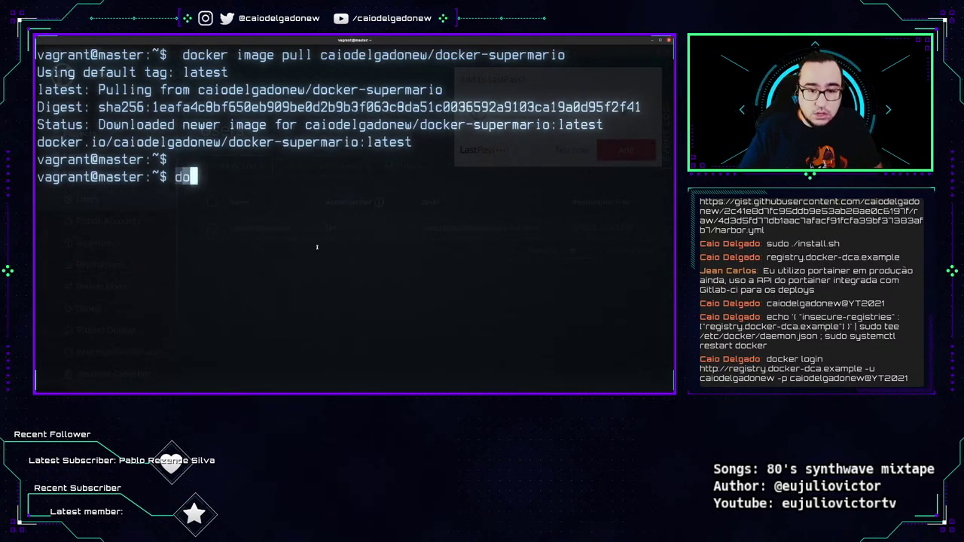
type("cker image tag")
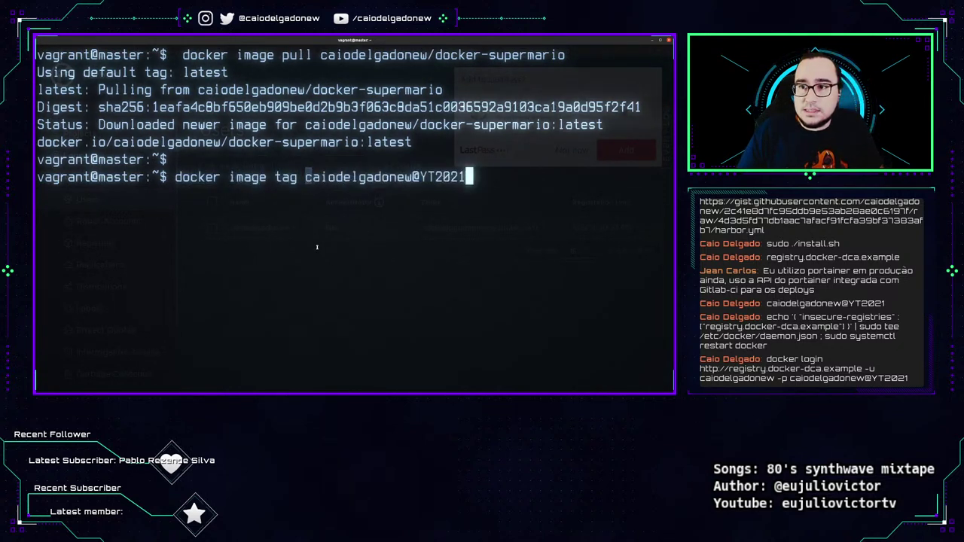
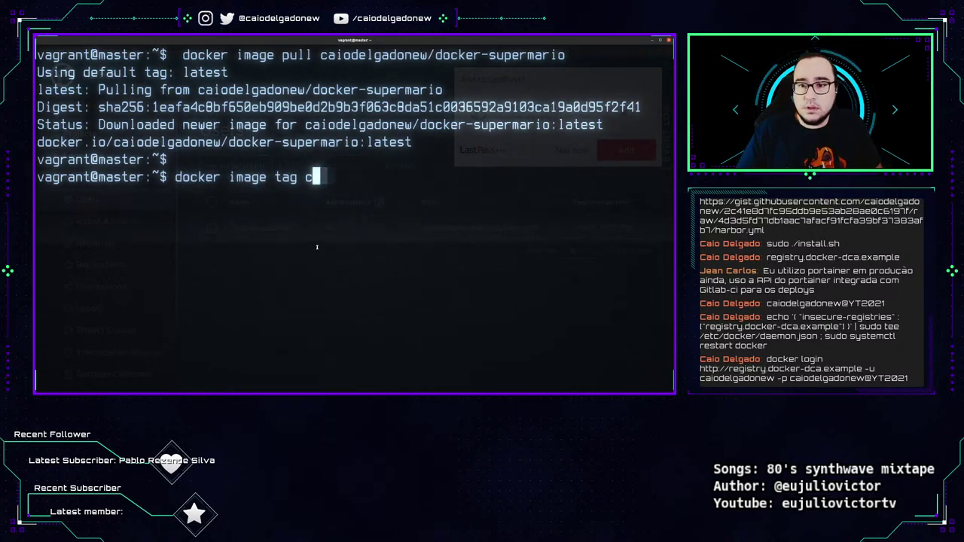
type("ai")
key("Tab")
key("BackSpace")
key("BackSpace")
key("BackSpace")
key("BackSpace")
key("BackSpace")
key("BackSpace")
key("BackSpace")
key("BackSpace")
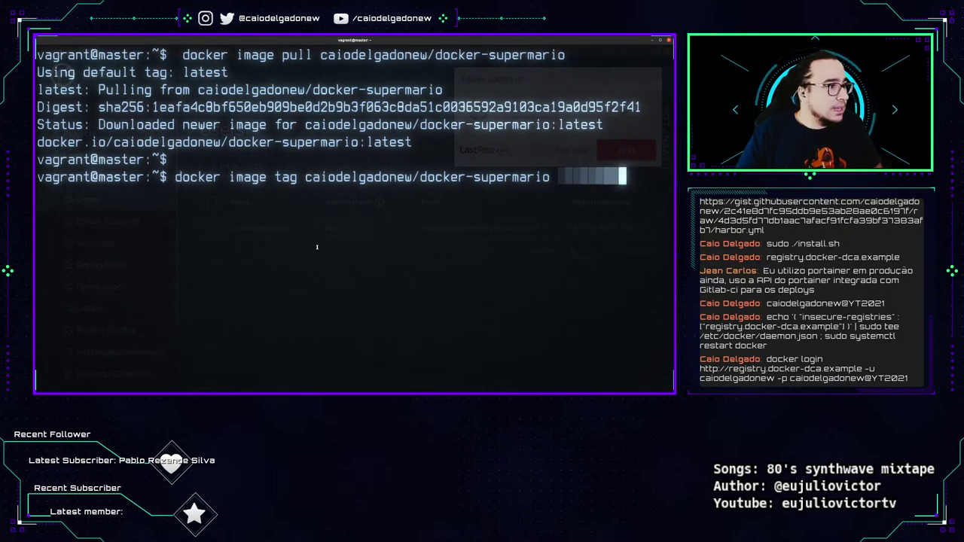
key("BackSpace")
key("BackSpace")
key("BackSpace")
key("BackSpace")
key("BackSpace")
key("BackSpace")
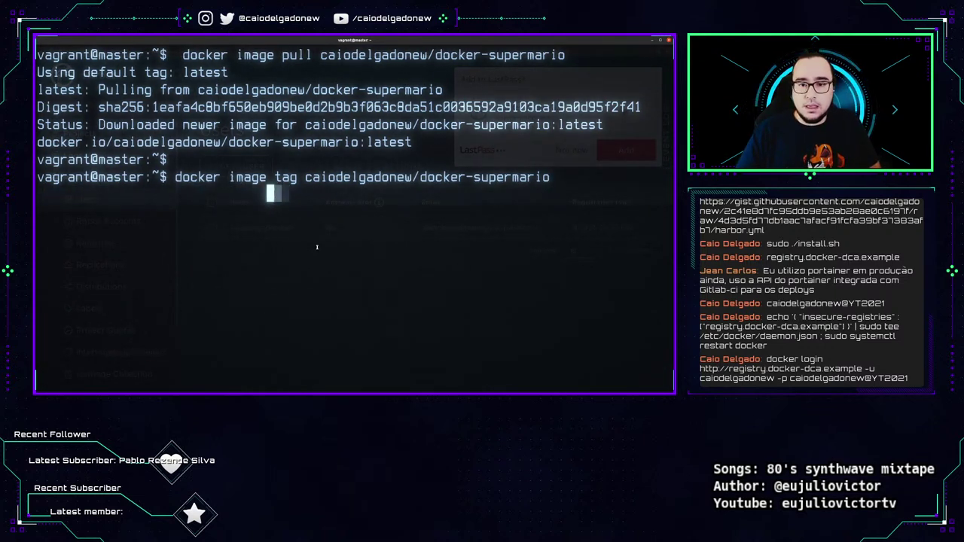
type("registry.do")
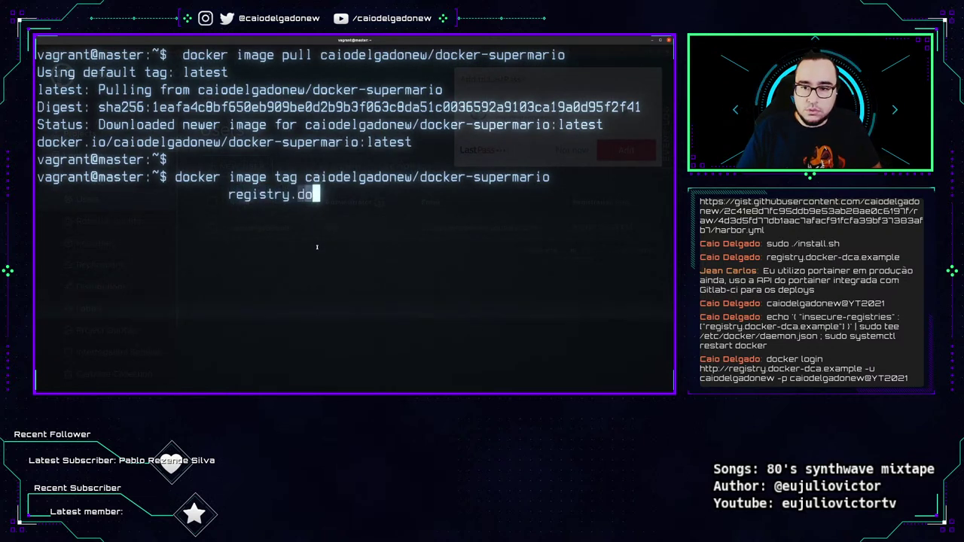
type("cker-dca.example")
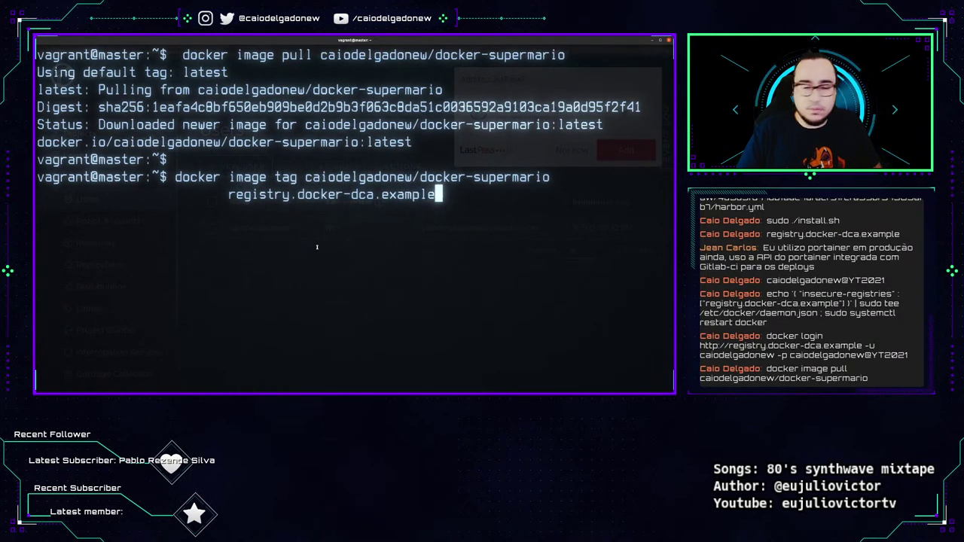
type("/")
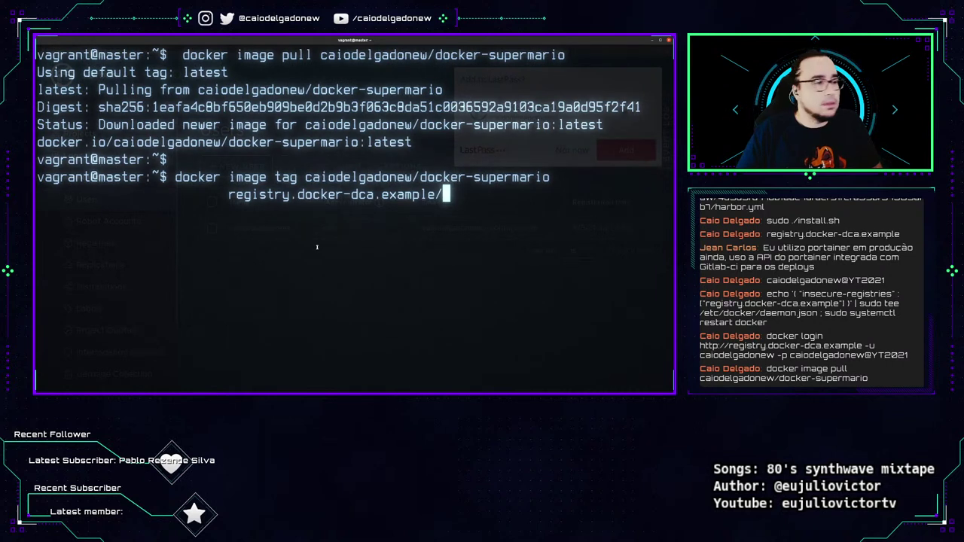
type("docker-dca/")
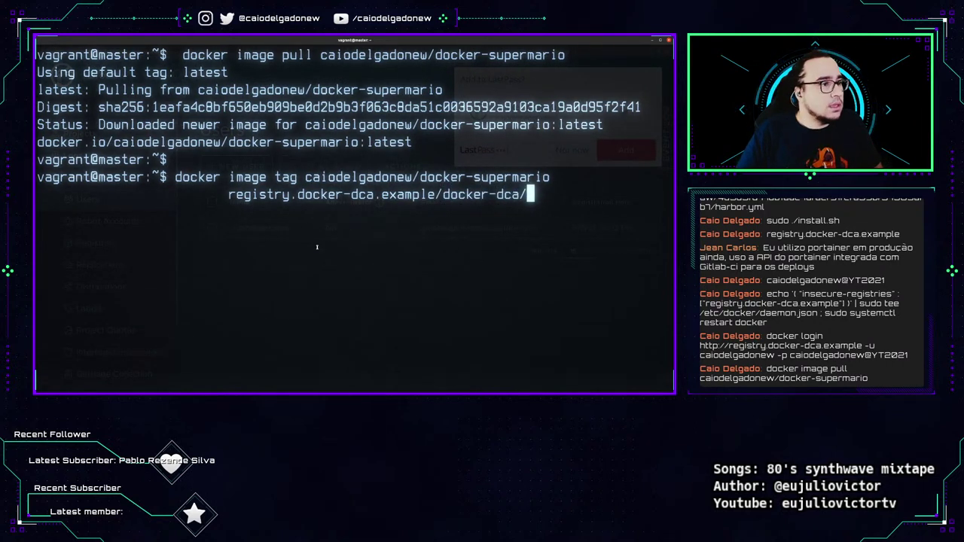
type("docker-supermario")
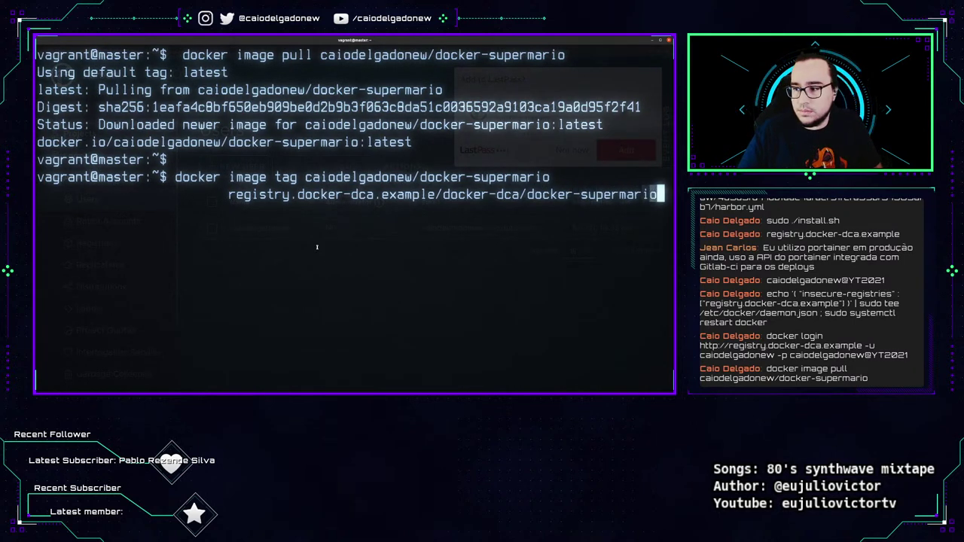
Review the tag command on screen and run it to create the registry tag.
left_click_drag(317, 245, 333, 243)
left_click_drag(348, 189, 352, 190)
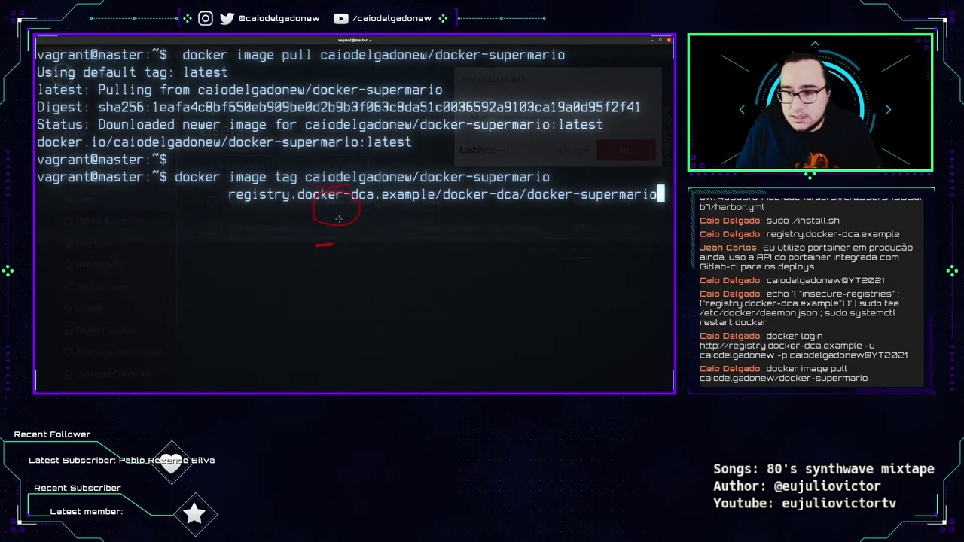
key("Escape")
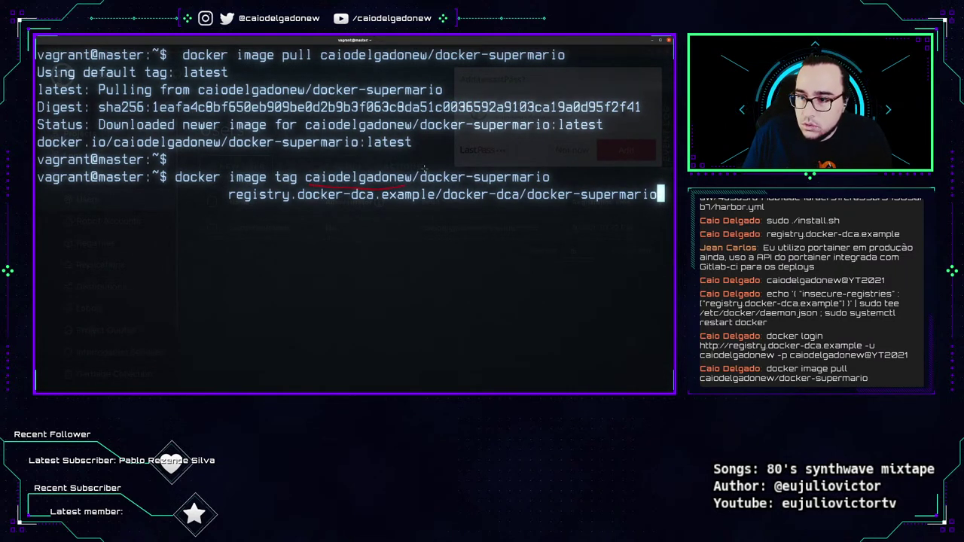
left_click_drag(553, 156, 558, 173)
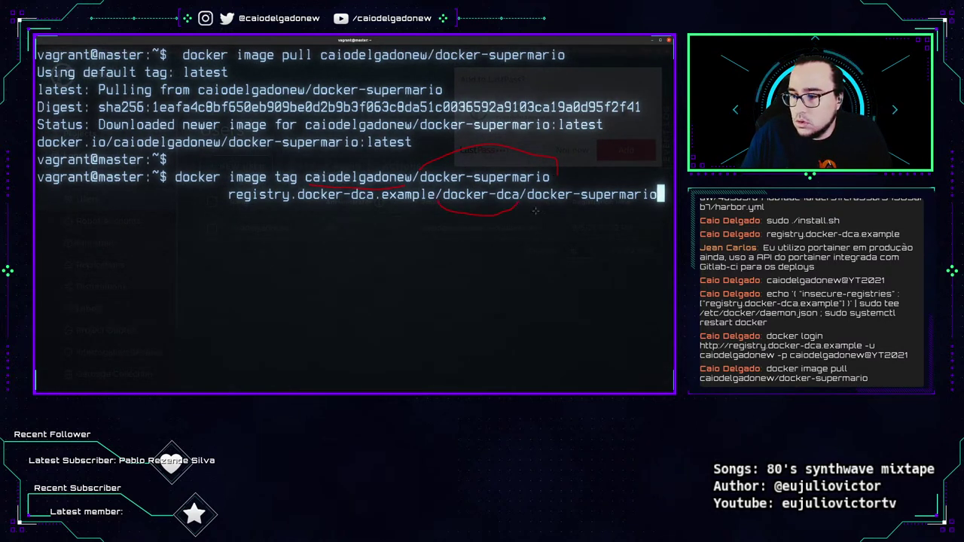
left_click_drag(535, 214, 645, 216)
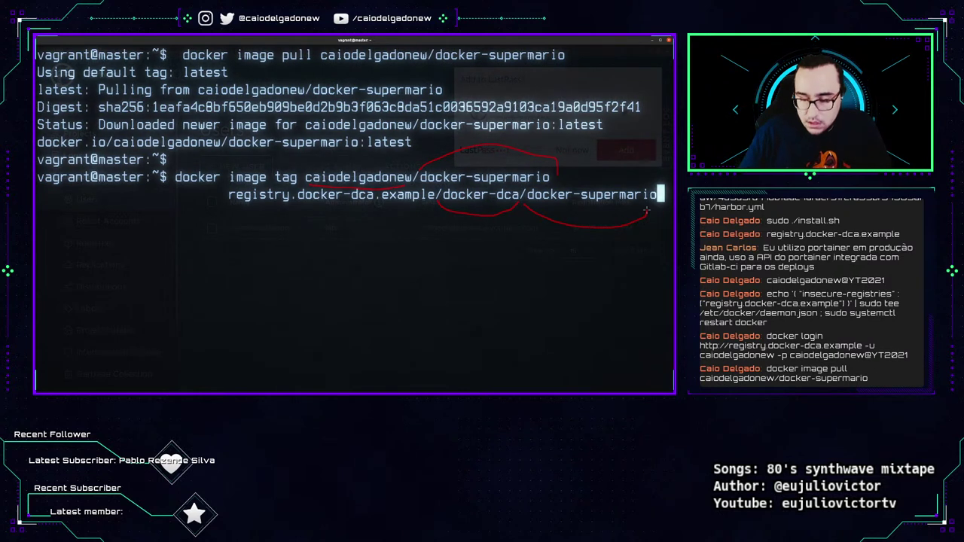
key("Return")
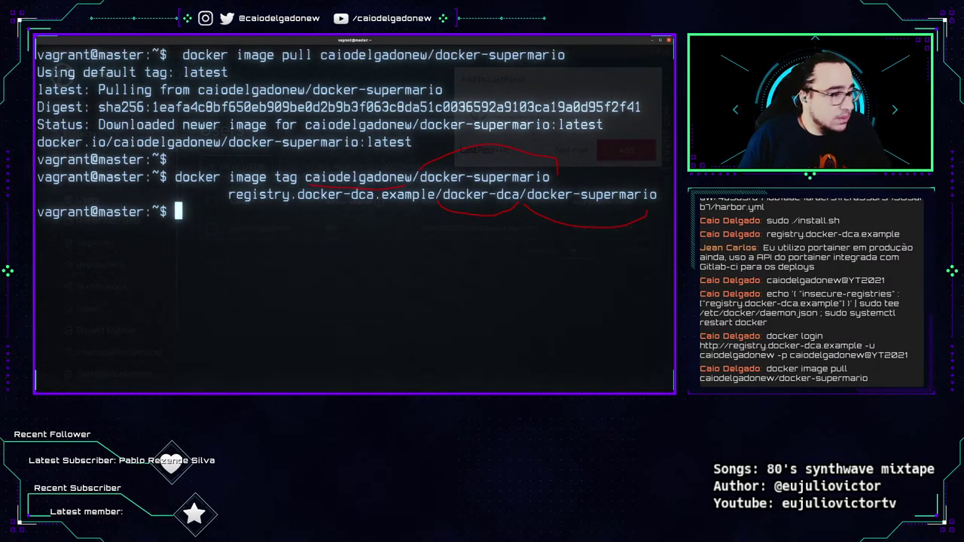
key("Escape")
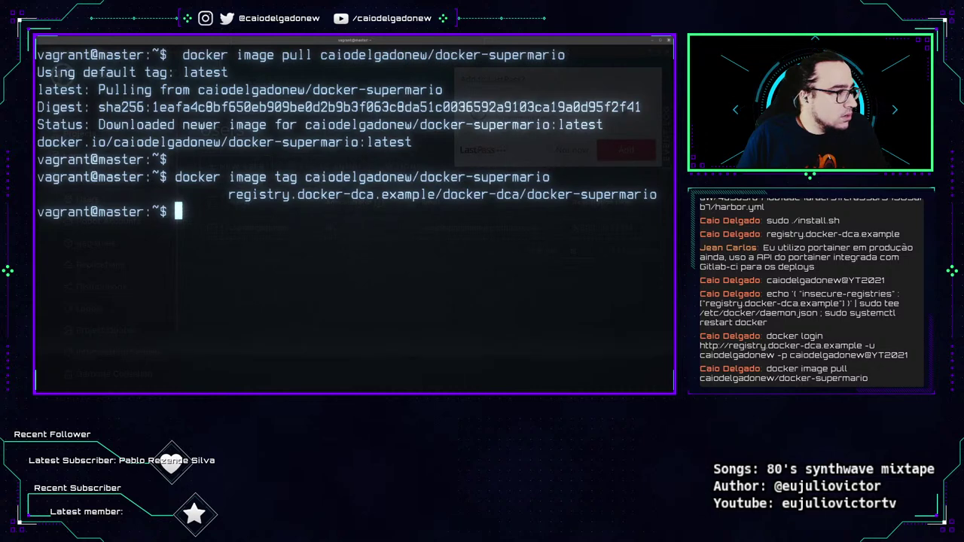
Push the docker-supermario image and highlight the unauthorized-to-access-repository error lines.
type("docker image push registry.docker-dca.example/docker-dca/docker-supermario:latest")
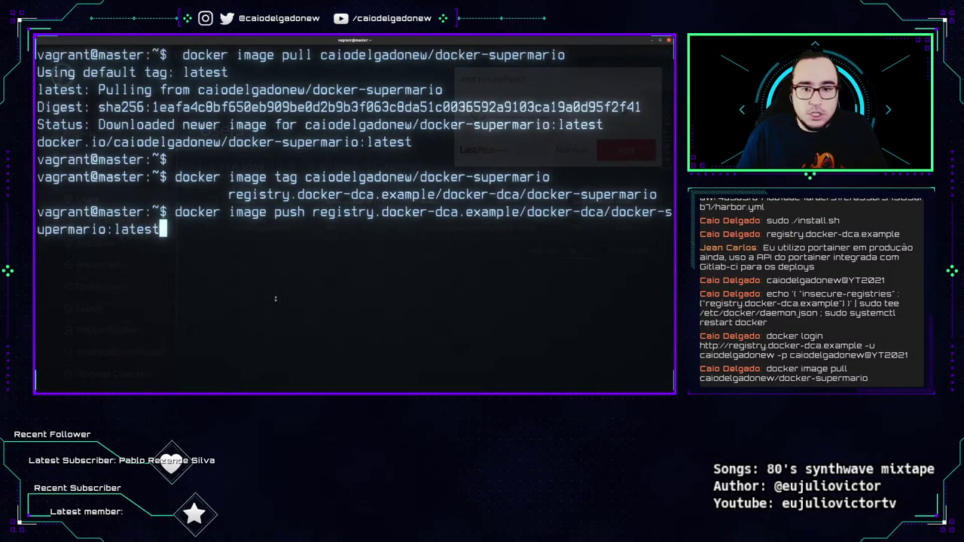
key("Return")
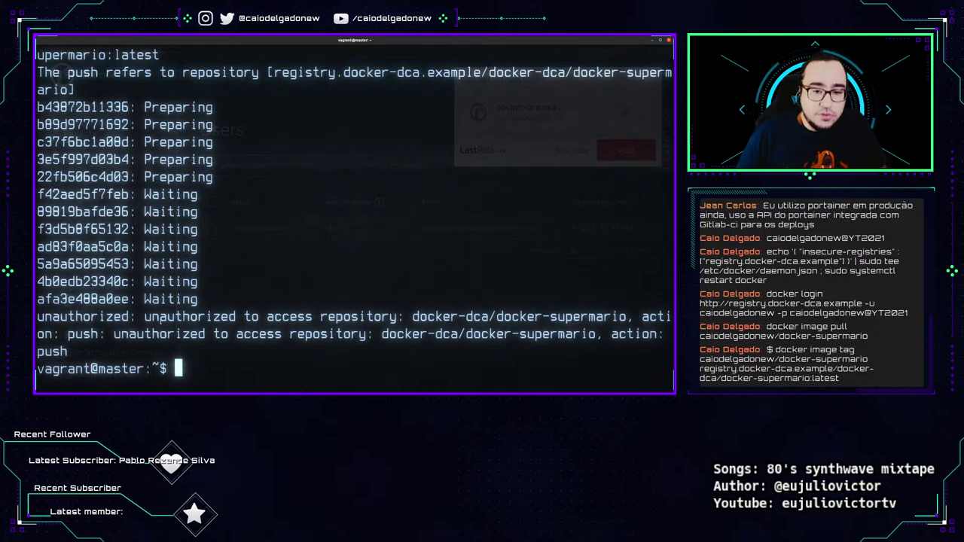
left_click_drag(145, 316, 419, 351)
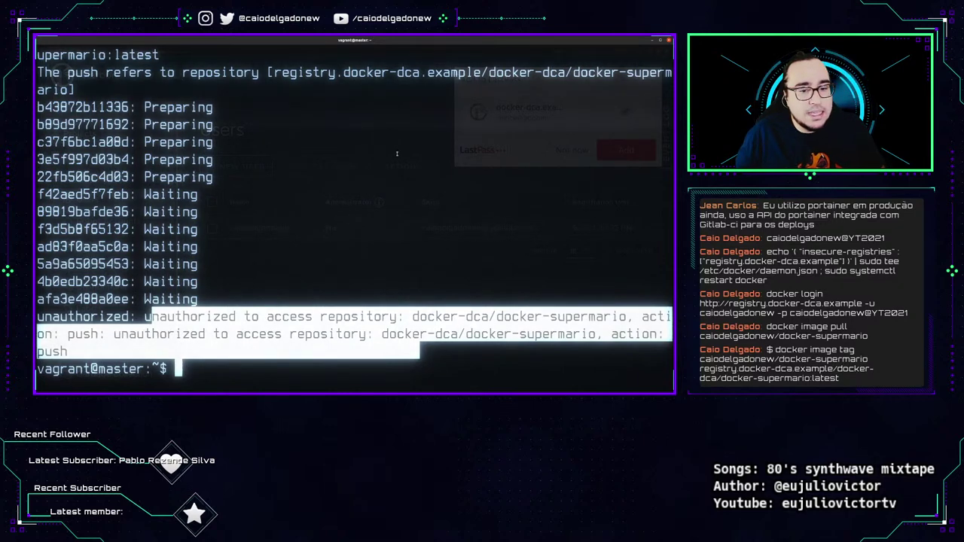
left_click(134, 324)
left_click_drag(116, 335, 581, 348)
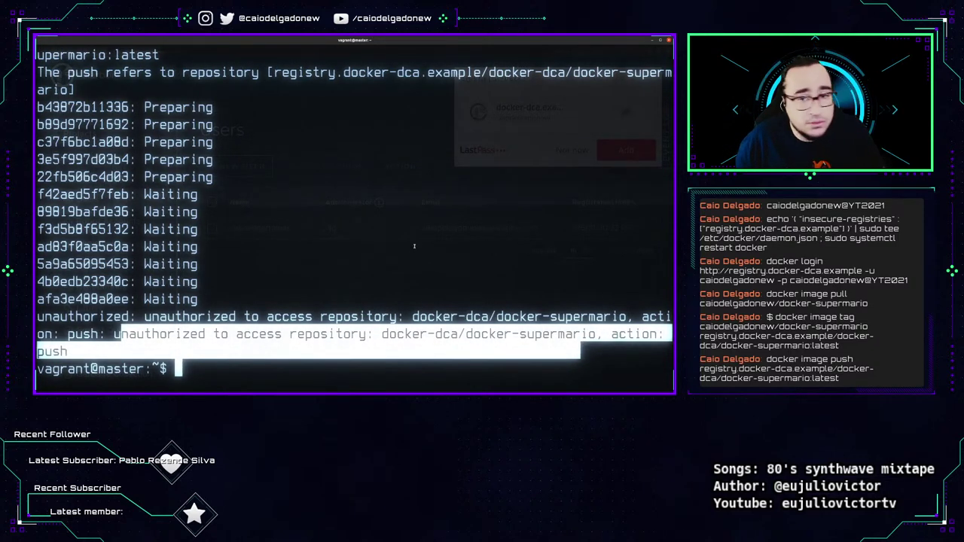
key("alt+Tab")
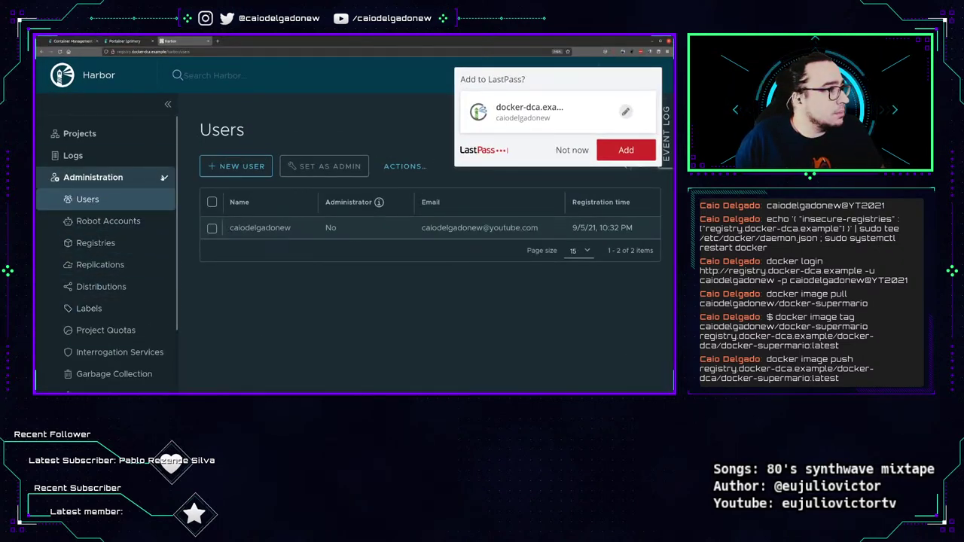
Open the Members list of the docker-dca project in Harbor.
left_click(164, 177)
left_click(79, 133)
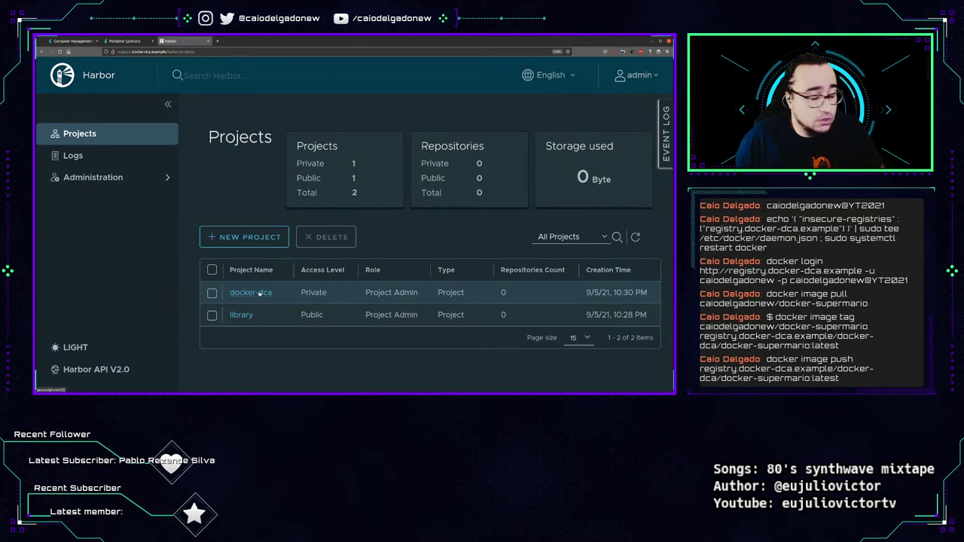
left_click(256, 293)
scroll(324, 294, "down", 1)
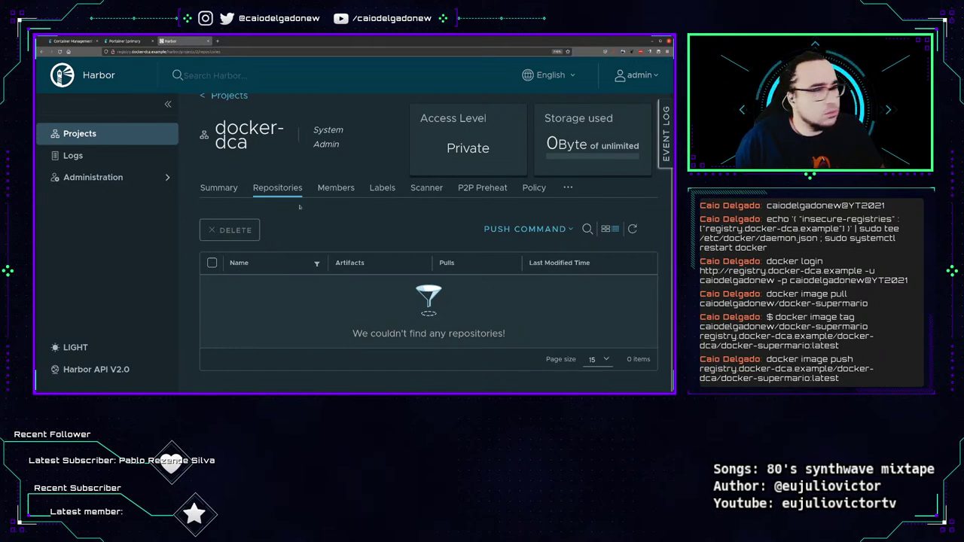
left_click(332, 189)
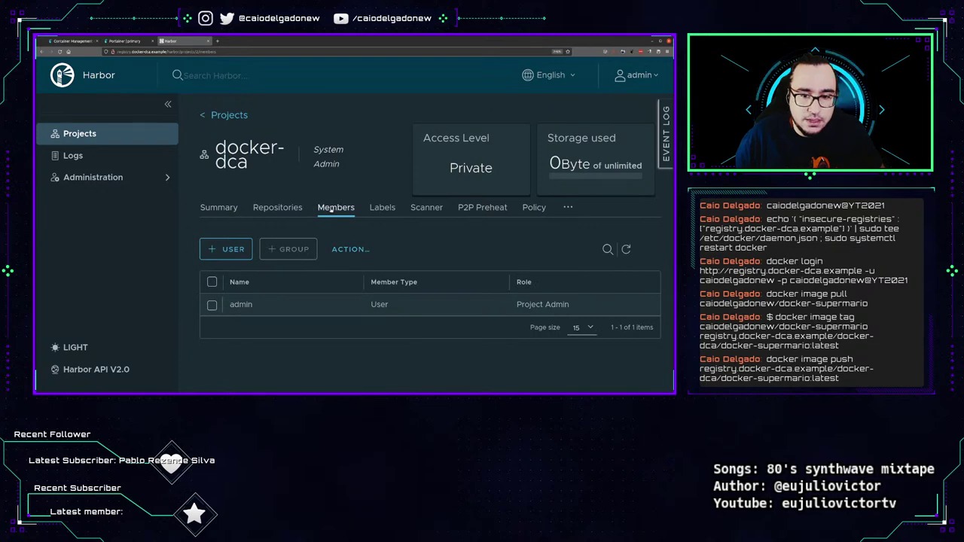
Add the registry user as a Maintainer member of docker-dca, then return to the cleared terminal.
left_click(233, 249)
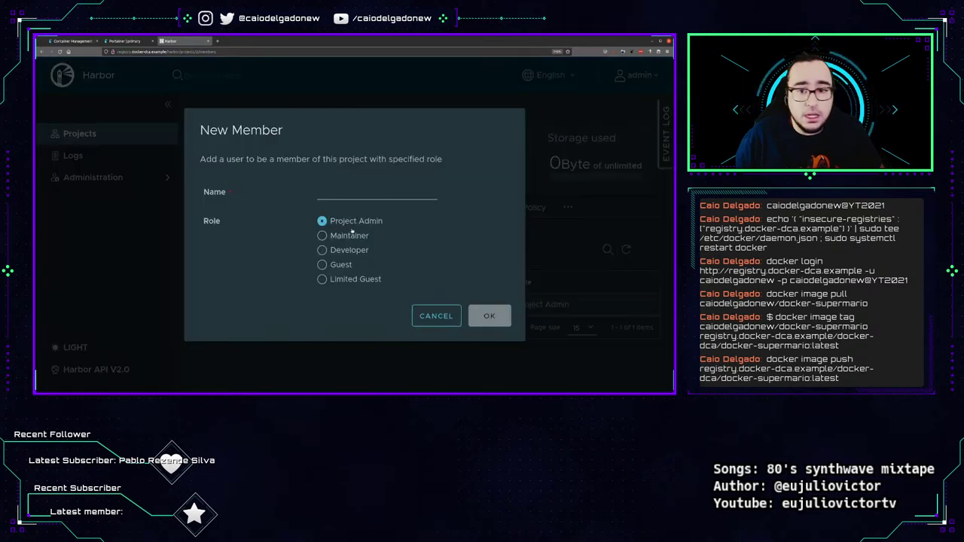
left_click(350, 194)
type("caiodelgadonew")
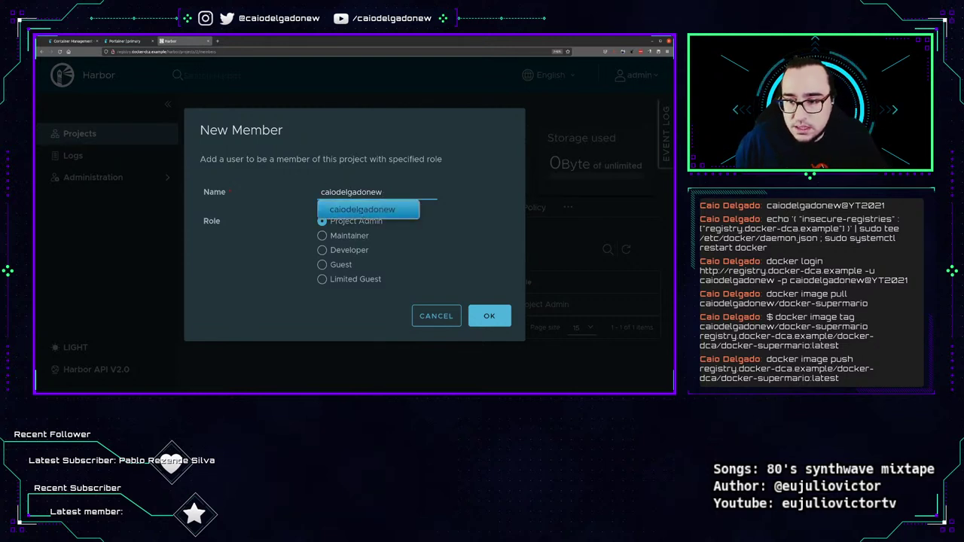
left_click(343, 208)
left_click(335, 238)
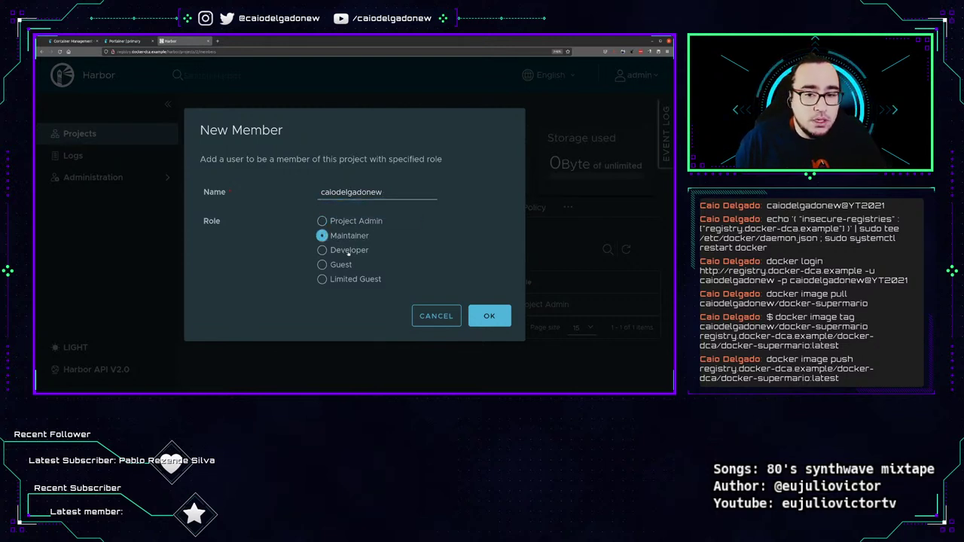
left_click(339, 253)
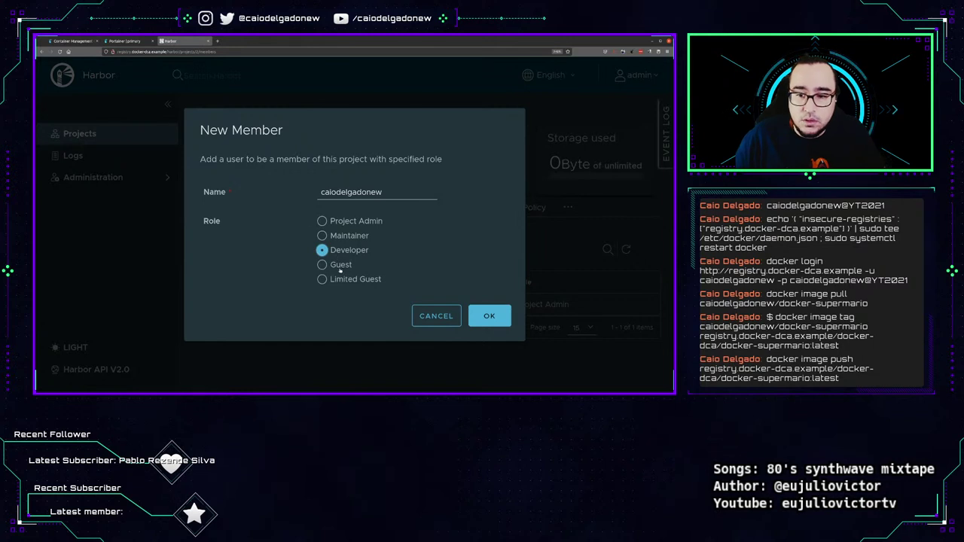
left_click(341, 269)
left_click(348, 282)
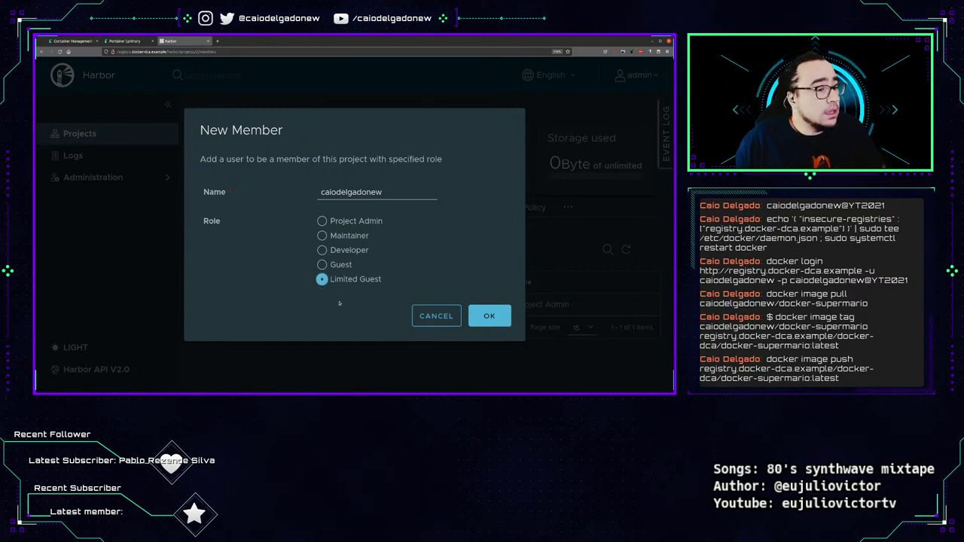
left_click(351, 237)
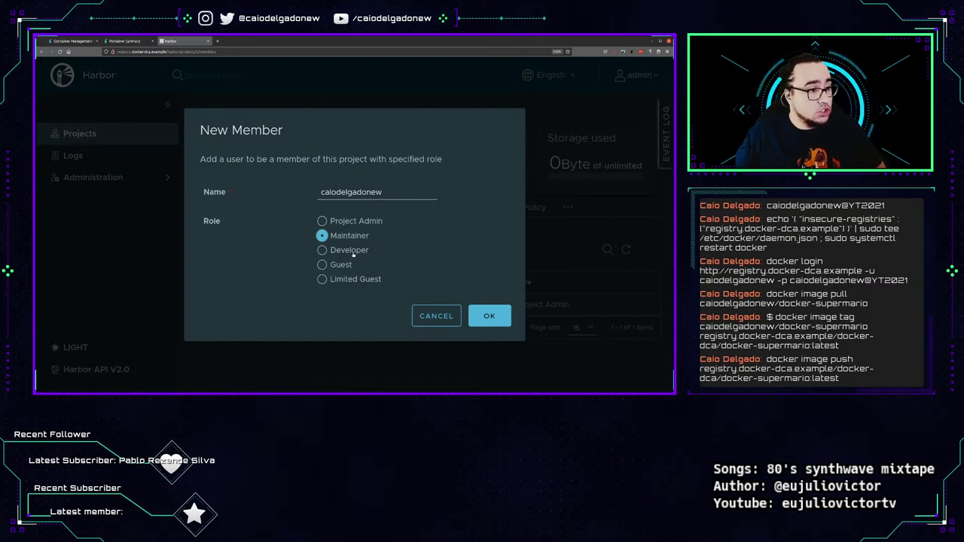
left_click(489, 315)
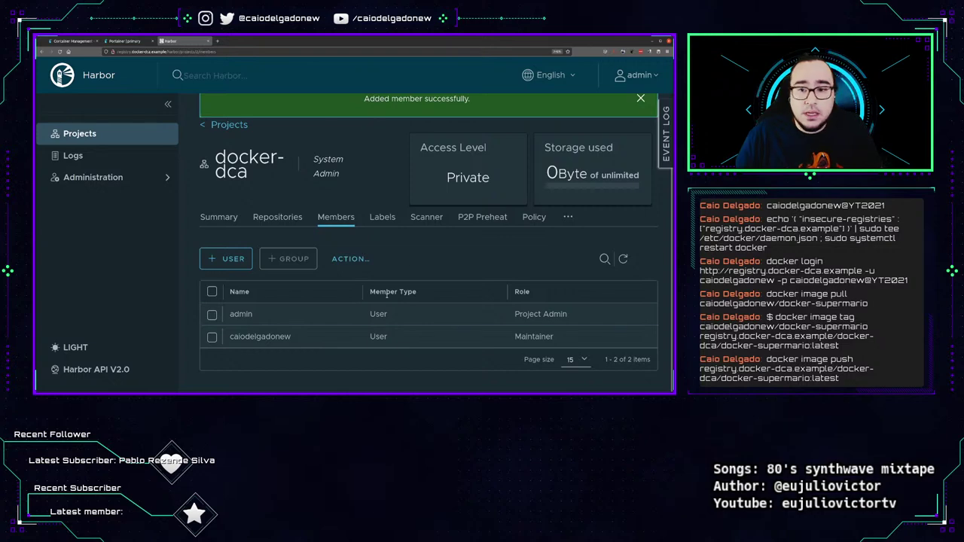
key("alt+Tab")
key("ctrl+l")
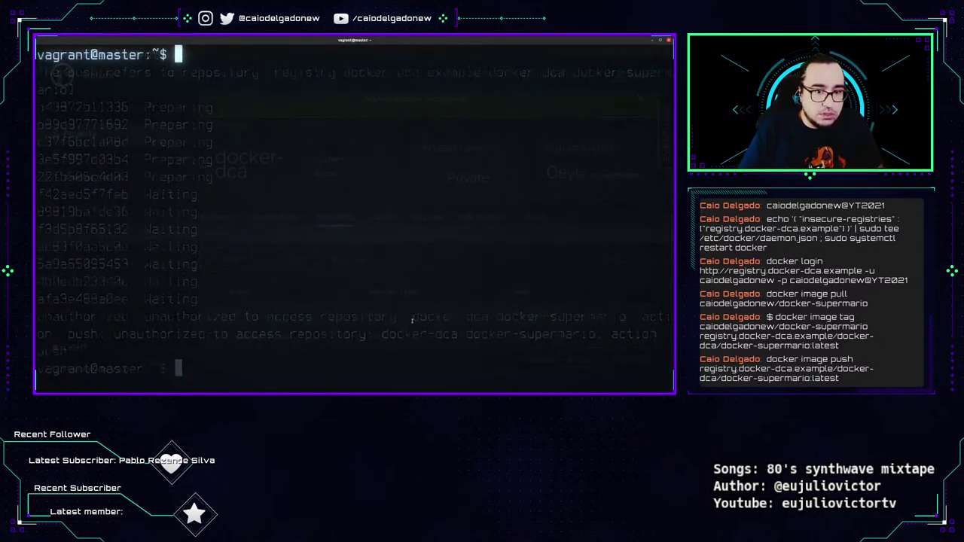
Rerun the docker-supermario:latest push, now pushing every layer to registry.docker-dca.example/docker-dca.
key("Up")
key("Return")
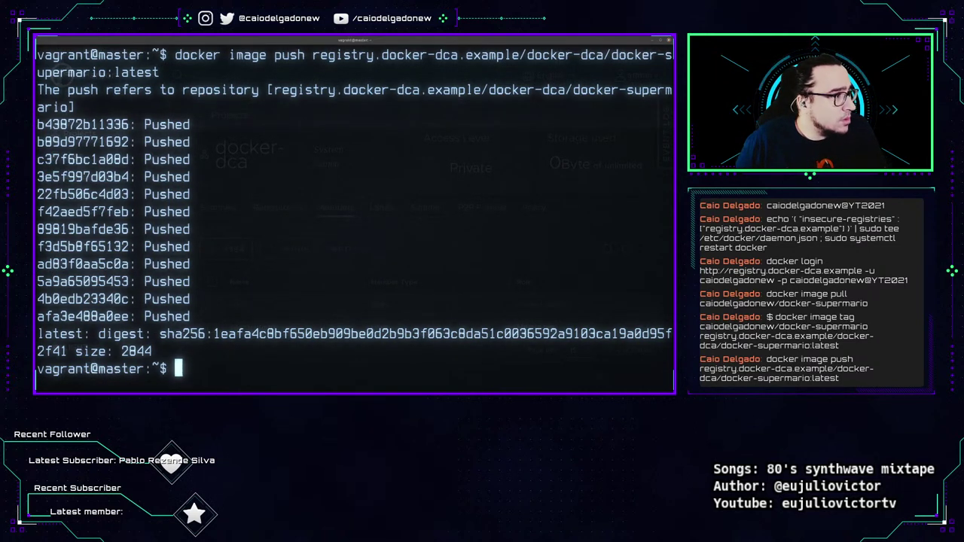
Pull the traefik:v2.4 image from Docker Hub.
key("ctrl+l")
type("docker image pull traefik:v2.4")
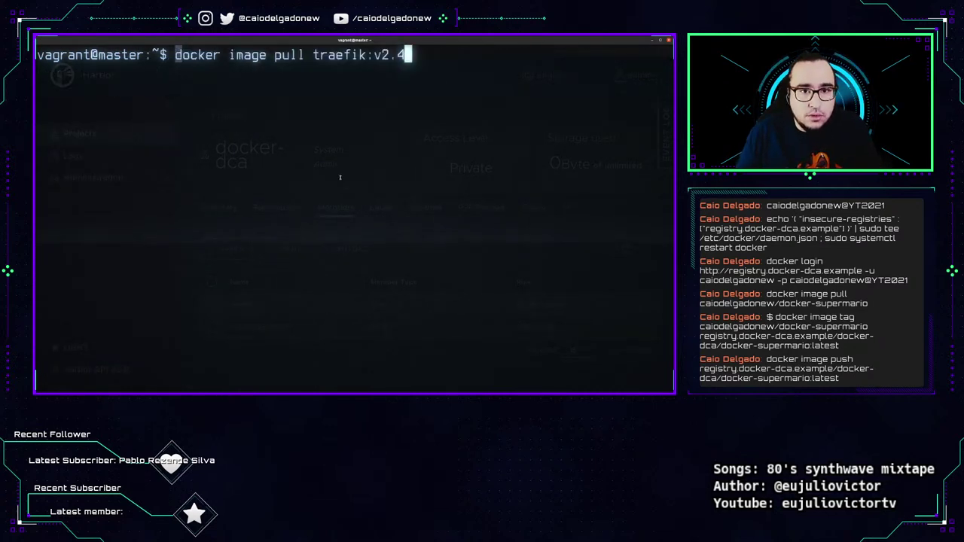
key("Return")
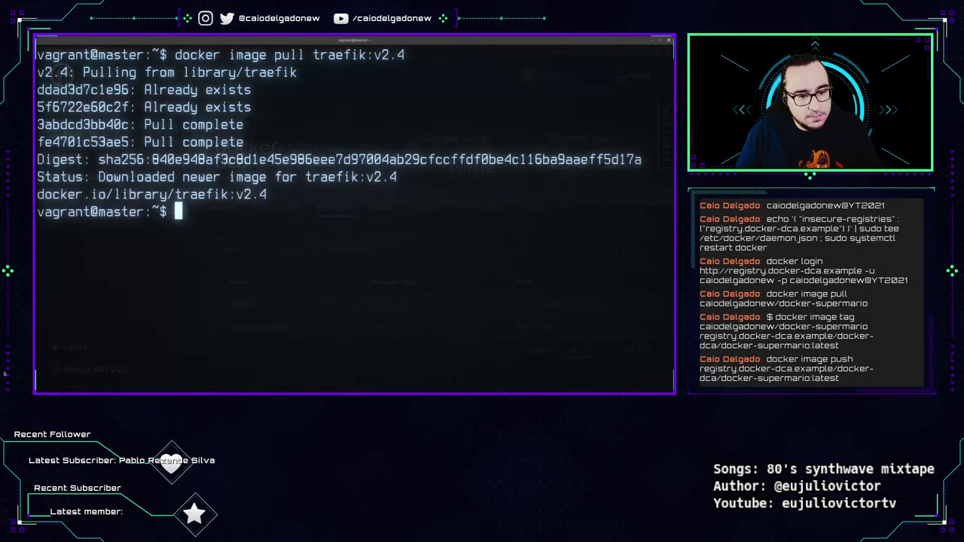
key("Return")
Tag traefik:v2.4 as registry.docker-dca.example/docker-dca/traefik:v2.4 and push it to the registry.
type("docker image tag traefik:v2.4 registry.docker-dca.example/docker-dca/traefik:v2.4")
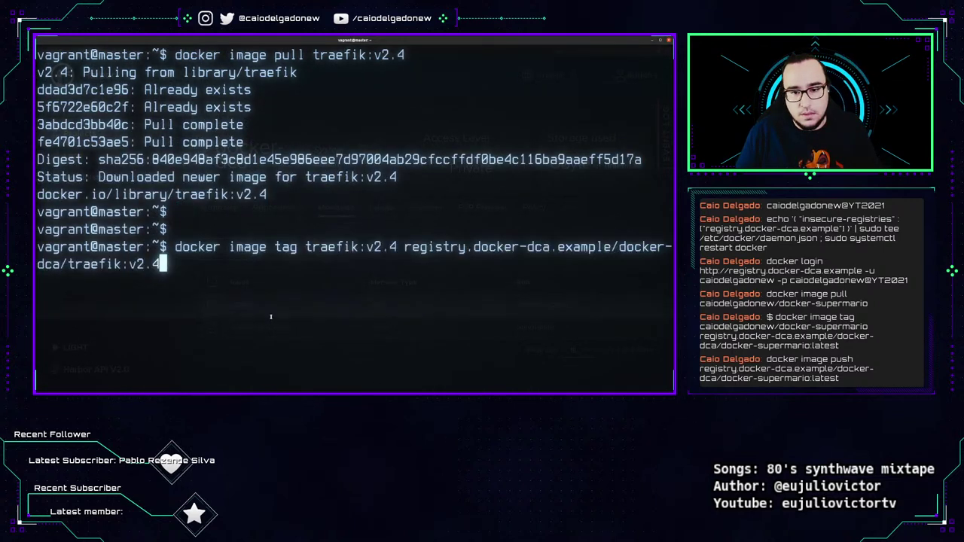
key("Return")
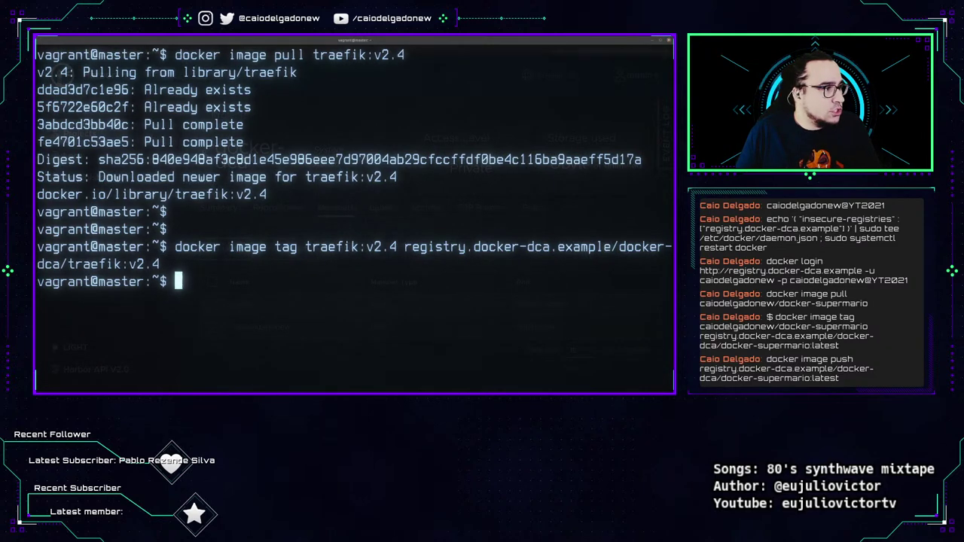
type("docker image push registry.docker-dca.example/docker-dca/traefik:v2.4")
key("Return")
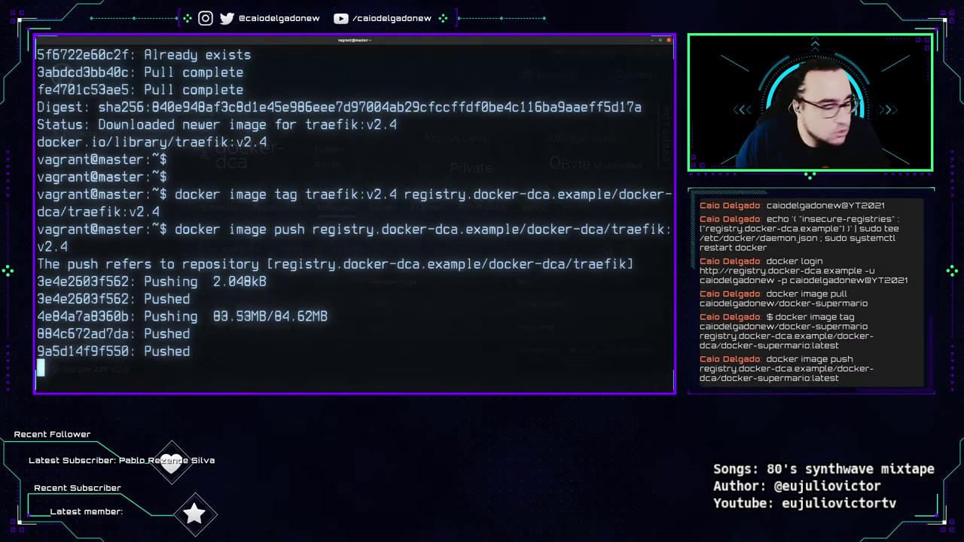
key("Return")
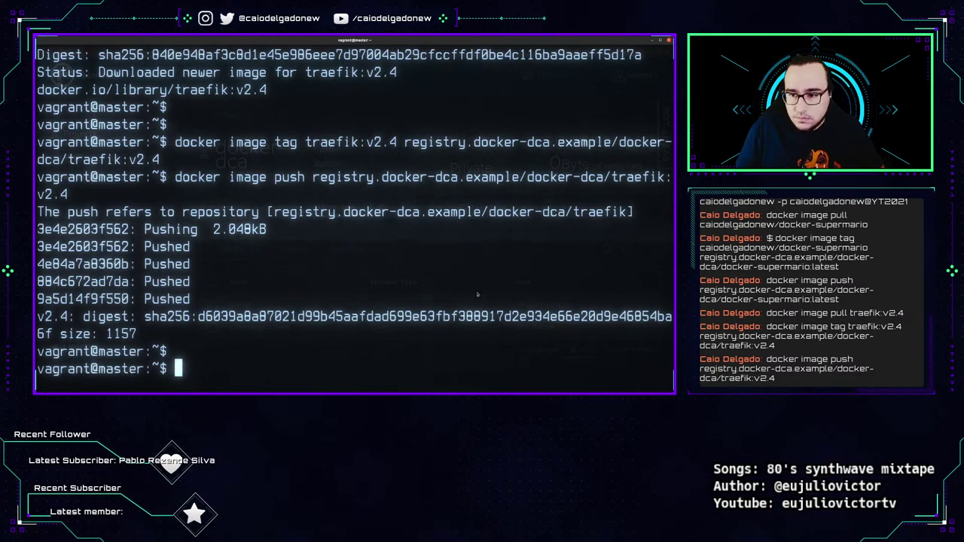
key("alt+Tab")
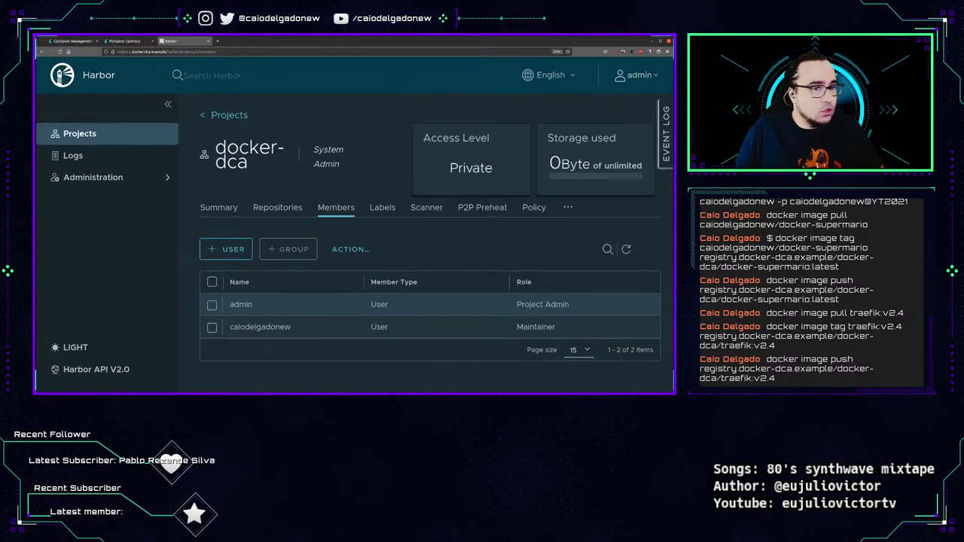
Confirm docker-dca lists the traefik and docker-supermario repositories, then view its empty Webhooks list.
left_click(277, 207)
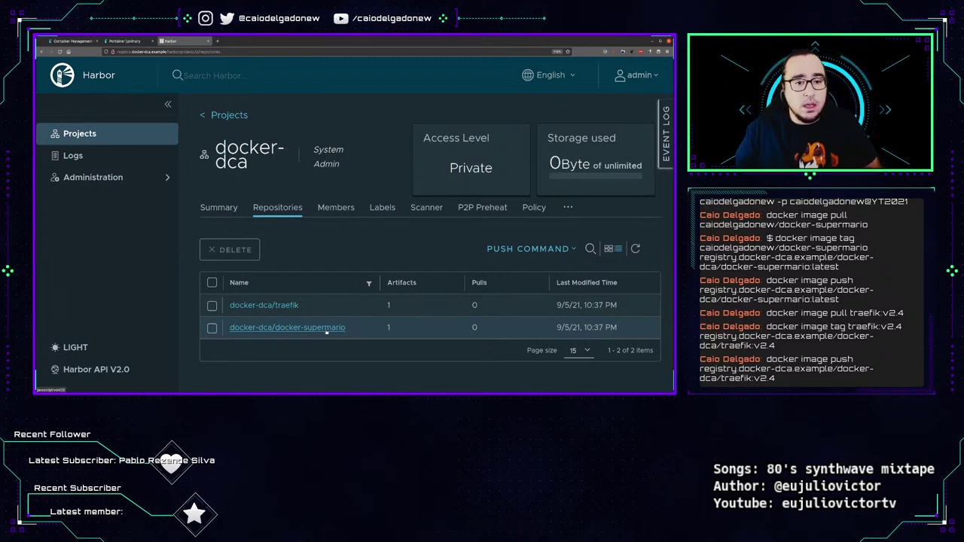
key("ctrl+minus")
key("ctrl+minus")
key("ctrl+minus")
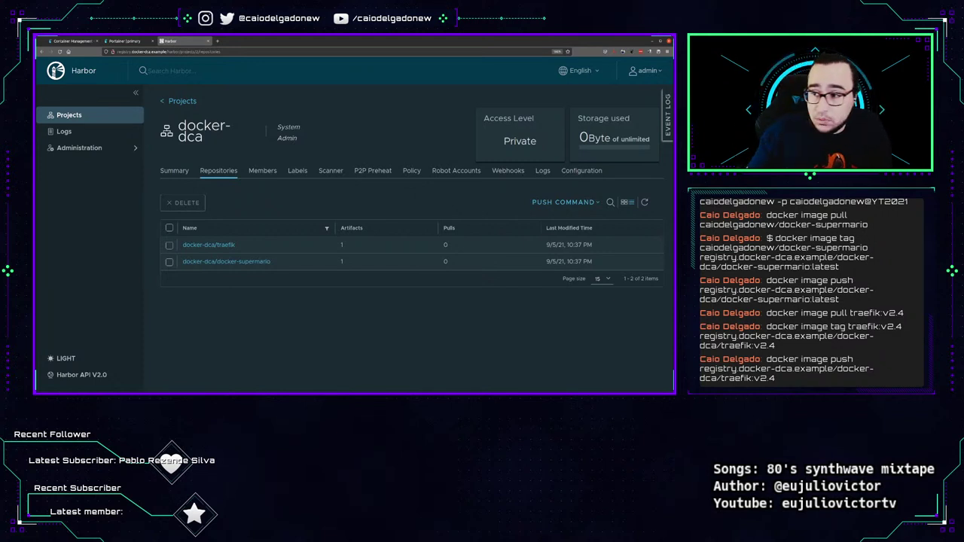
left_click(504, 171)
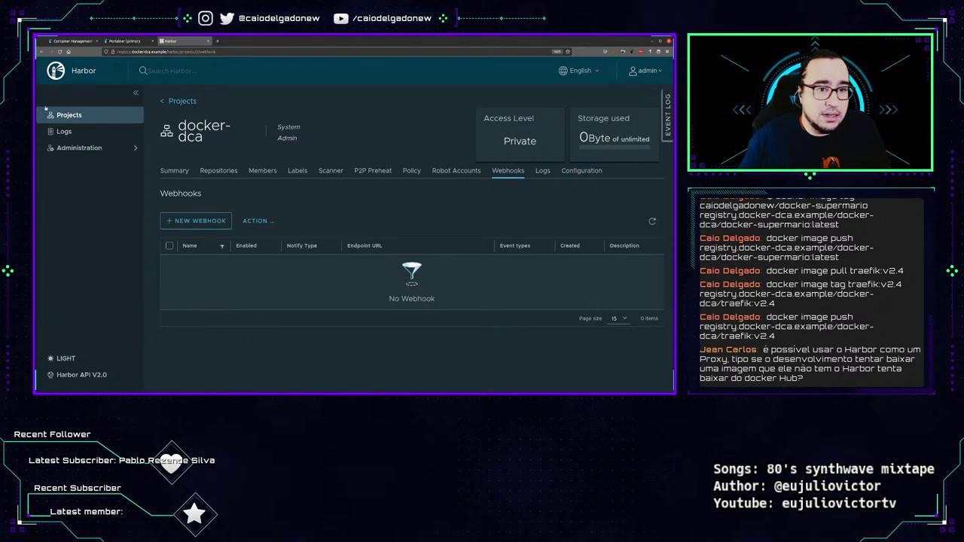
Go to Administration > Registries and start a new registry endpoint.
left_click(136, 92)
left_click(49, 113)
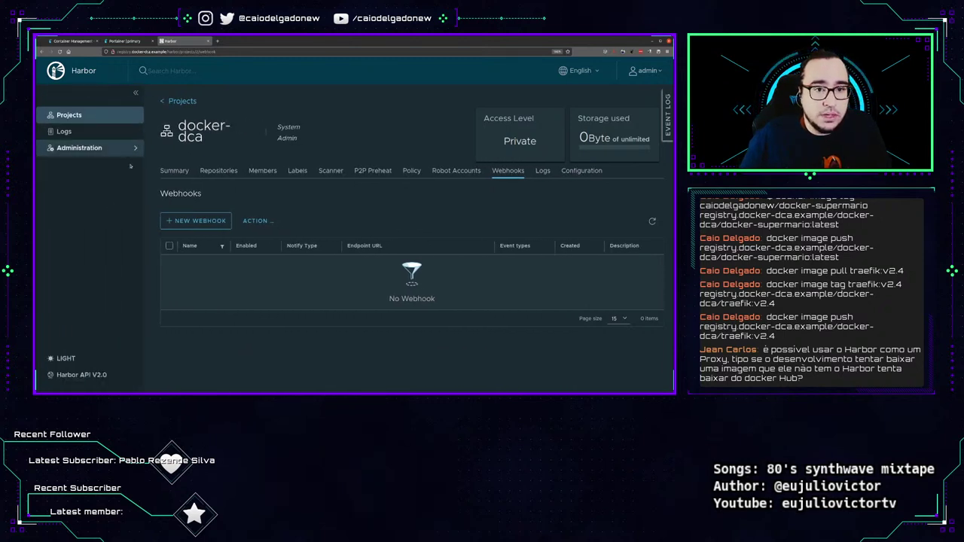
left_click(110, 149)
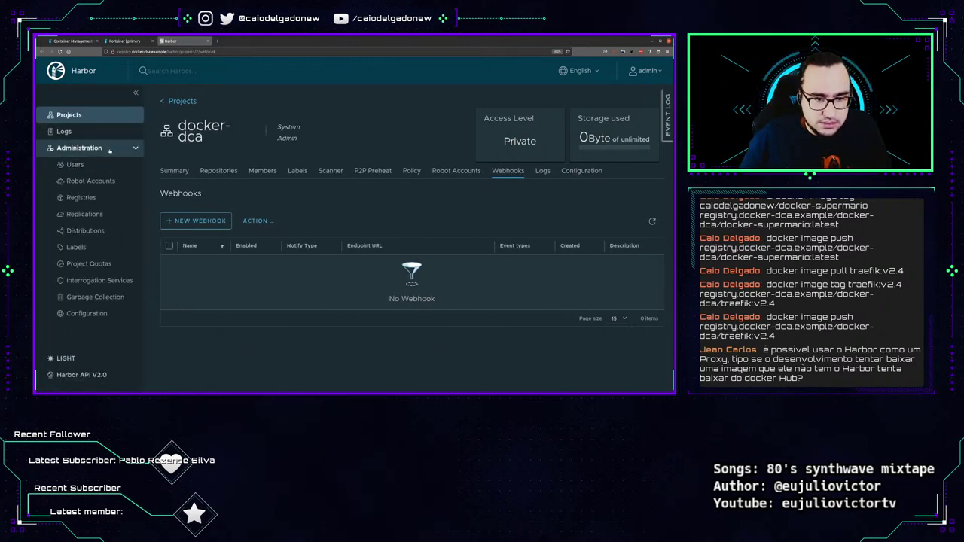
left_click(106, 218)
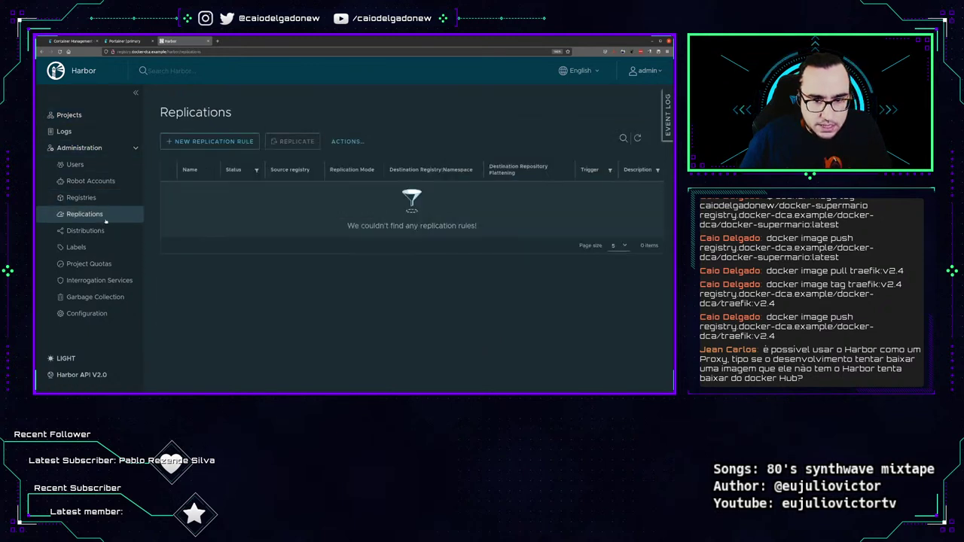
left_click(94, 197)
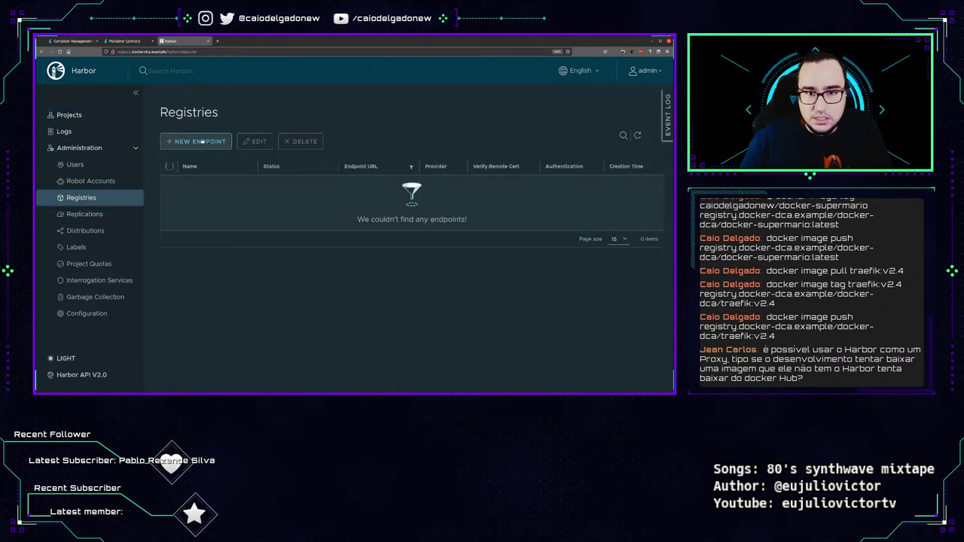
left_click(205, 143)
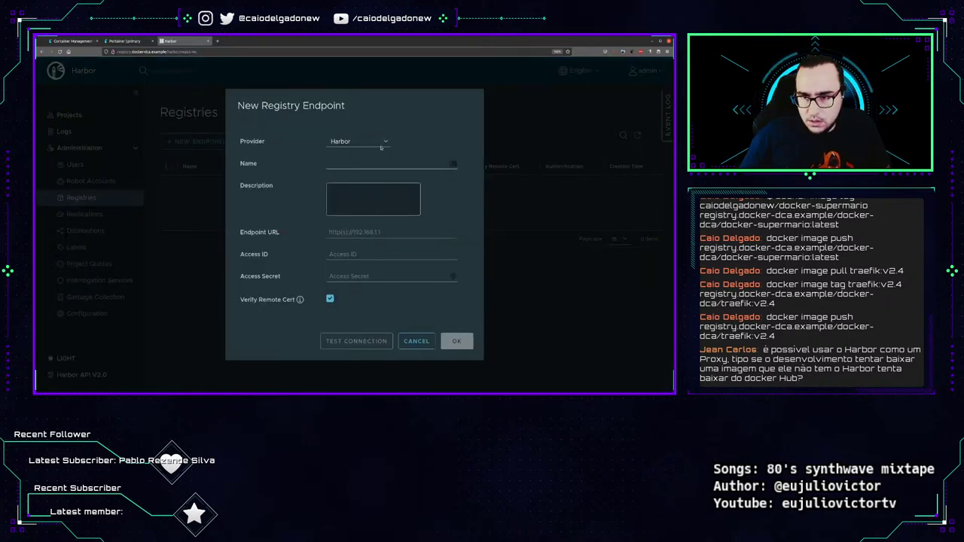
Pick Docker Hub as the provider, then cancel and discard the unsaved endpoint.
left_click(369, 140)
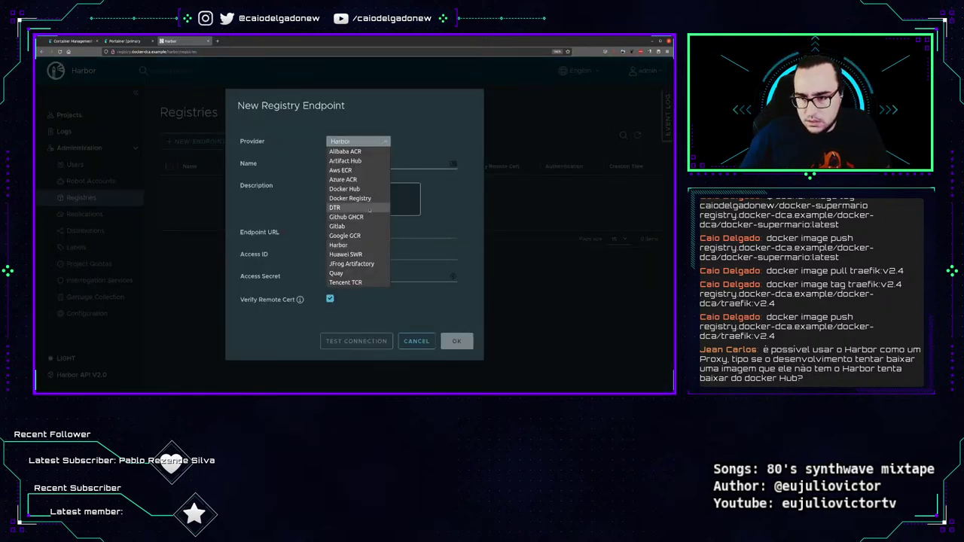
left_click(350, 188)
left_click(350, 164)
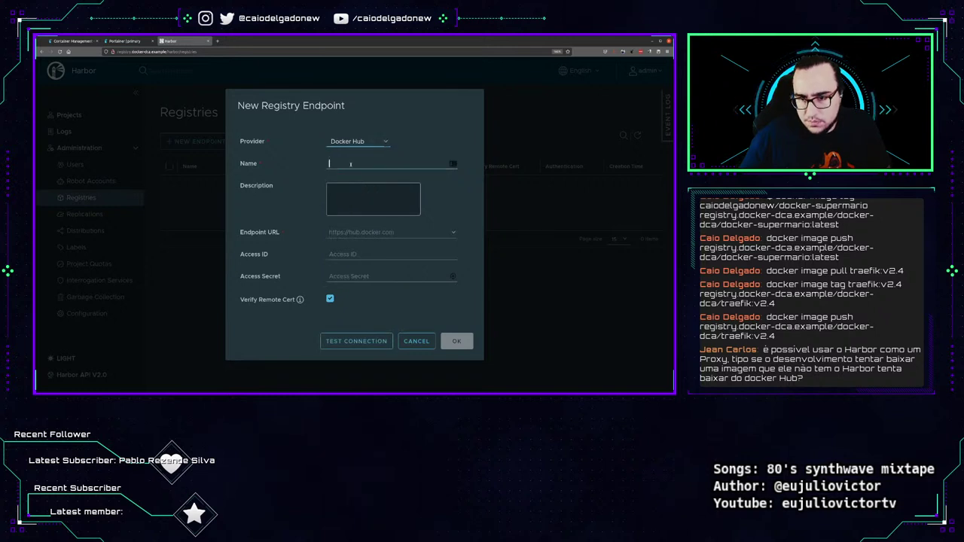
left_click(383, 232)
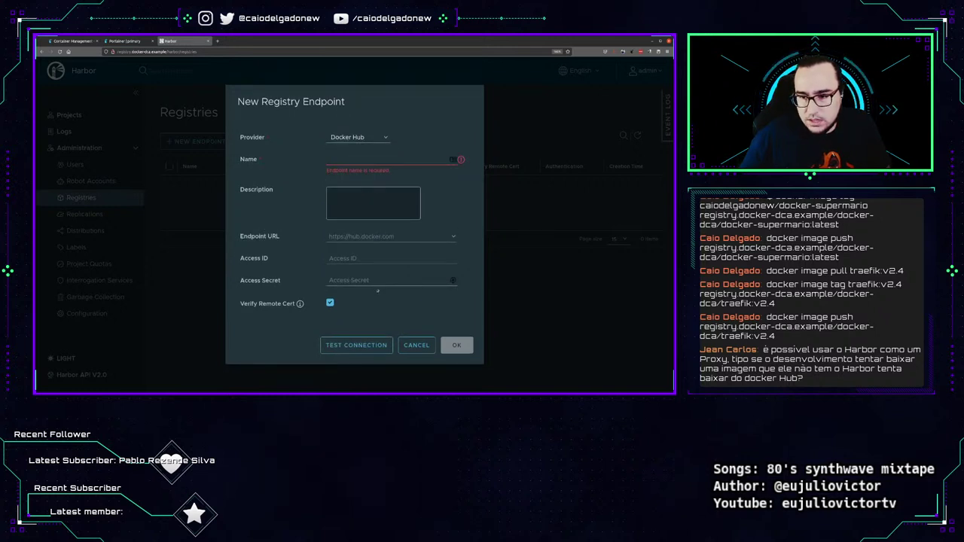
left_click(412, 349)
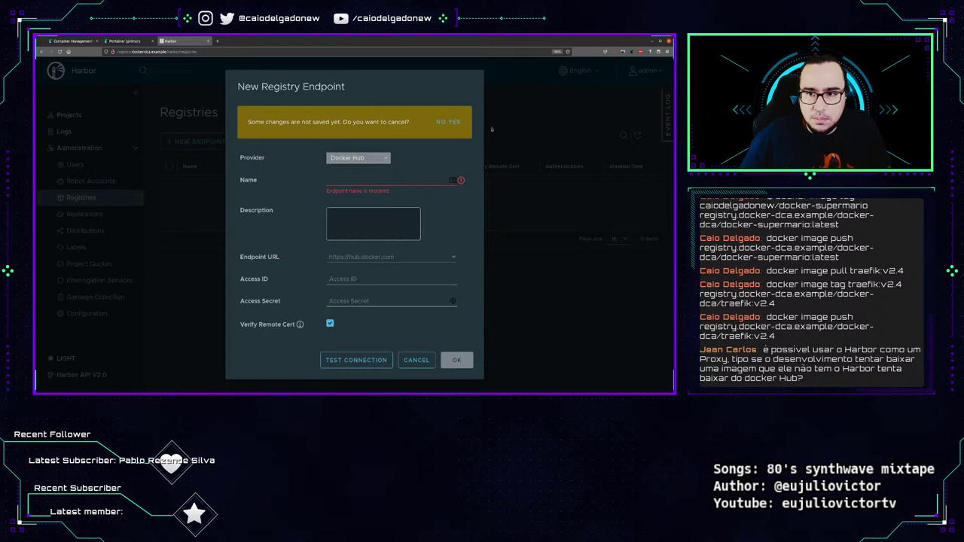
left_click(444, 121)
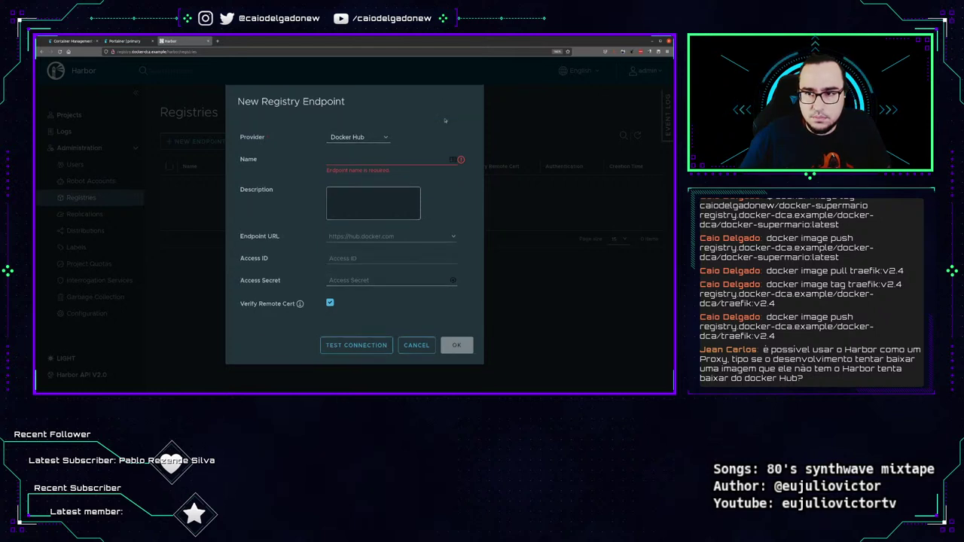
left_click(417, 345)
left_click(452, 122)
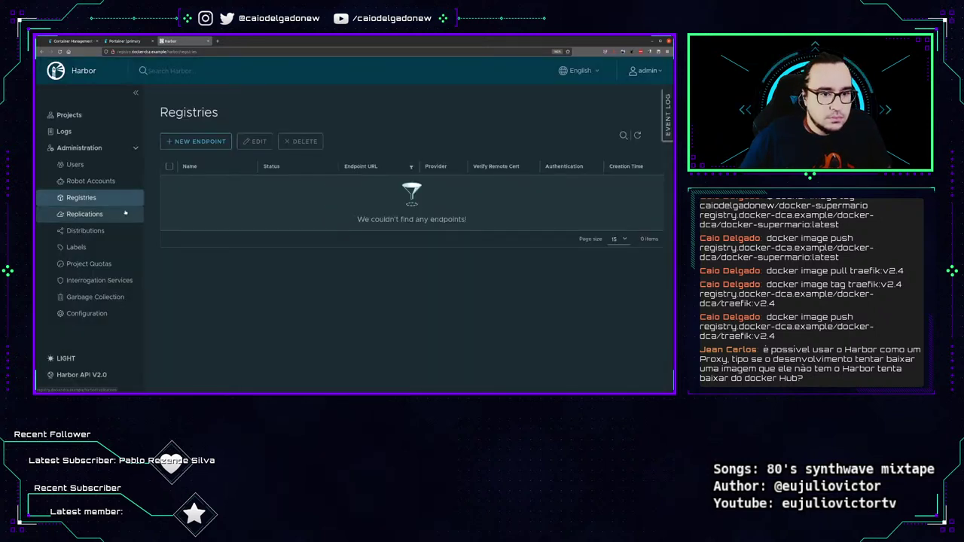
On Replications, start a new rule, look over its description and source filter fields, then cancel.
left_click(87, 214)
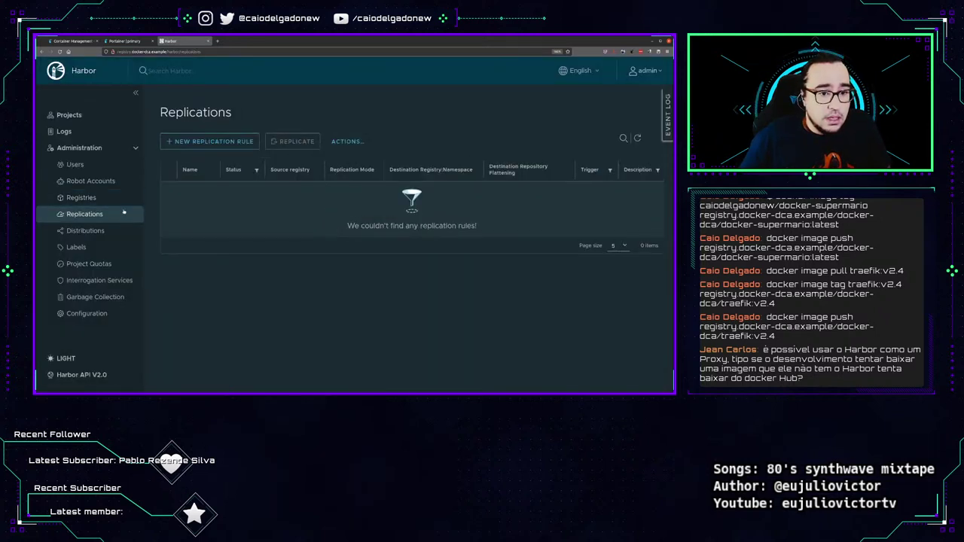
left_click(214, 140)
scroll(373, 197, "down", 1)
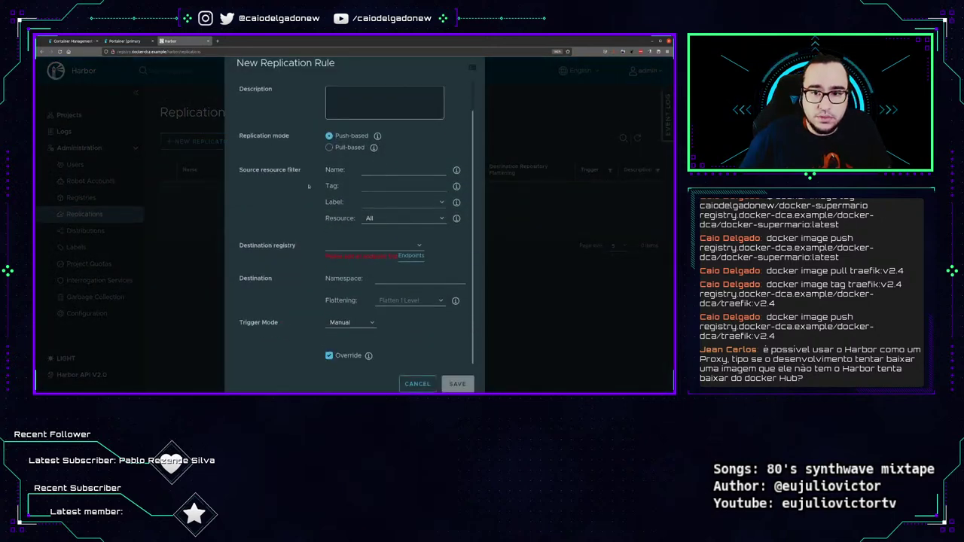
scroll(308, 187, "up", 1)
left_click(399, 162)
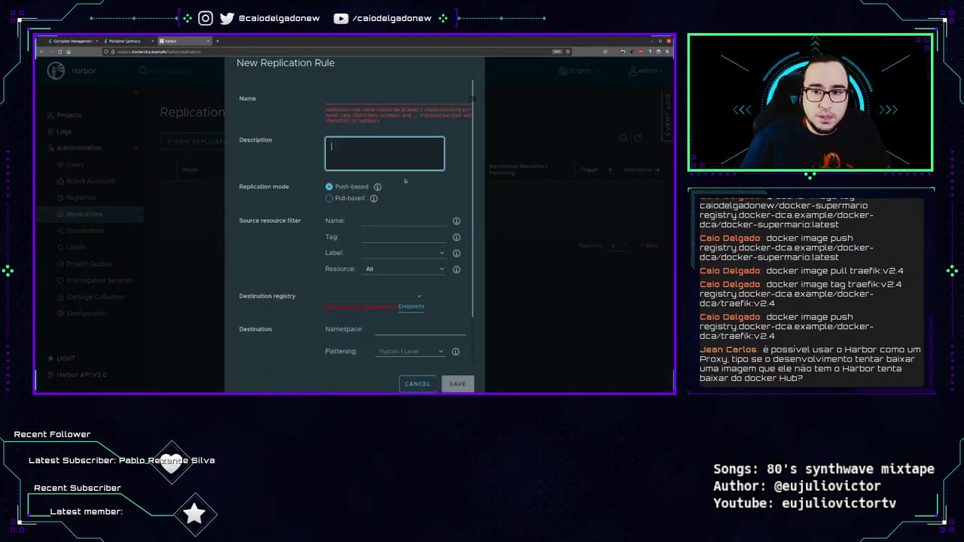
left_click(365, 222)
scroll(358, 240, "down", 2)
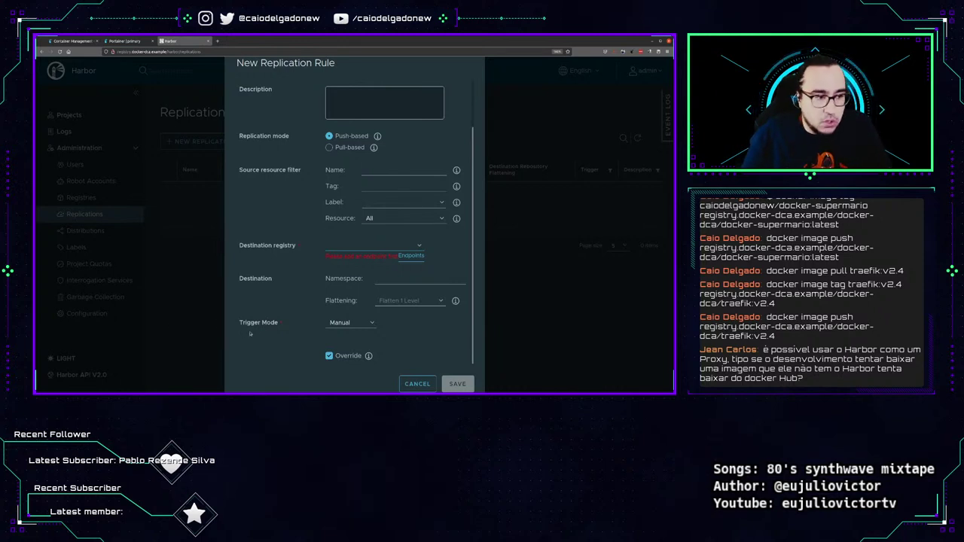
left_click(417, 383)
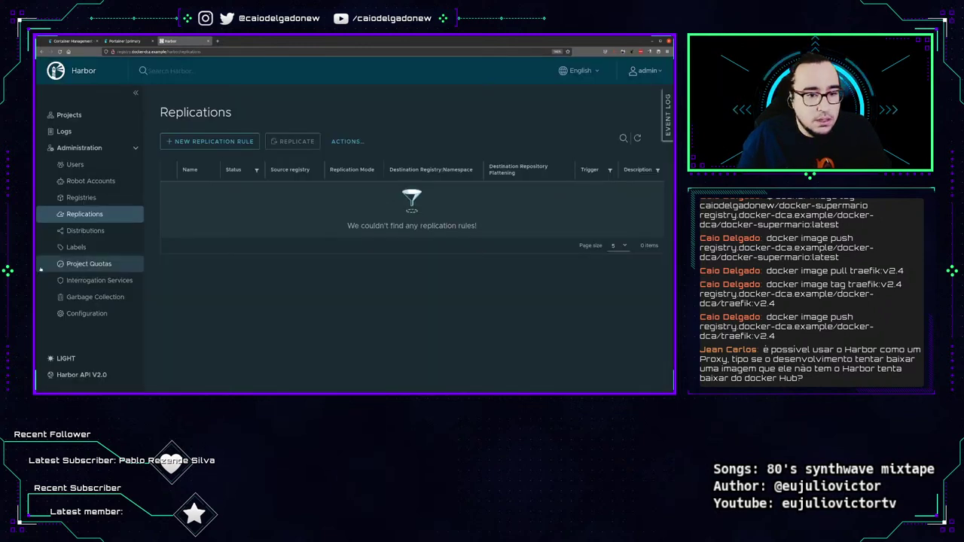
Browse the Distributions, Labels, Robot Accounts and Garbage Collection pages.
left_click(85, 230)
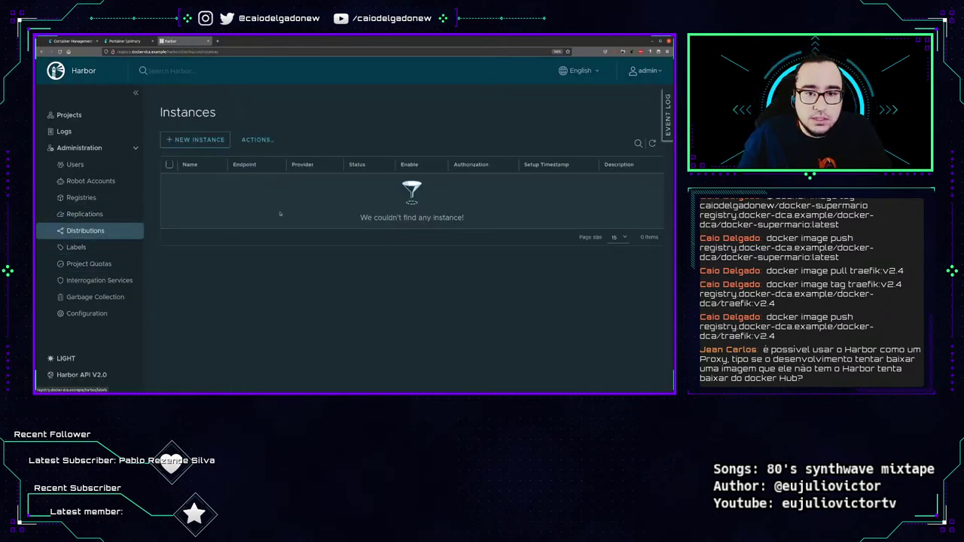
left_click(76, 247)
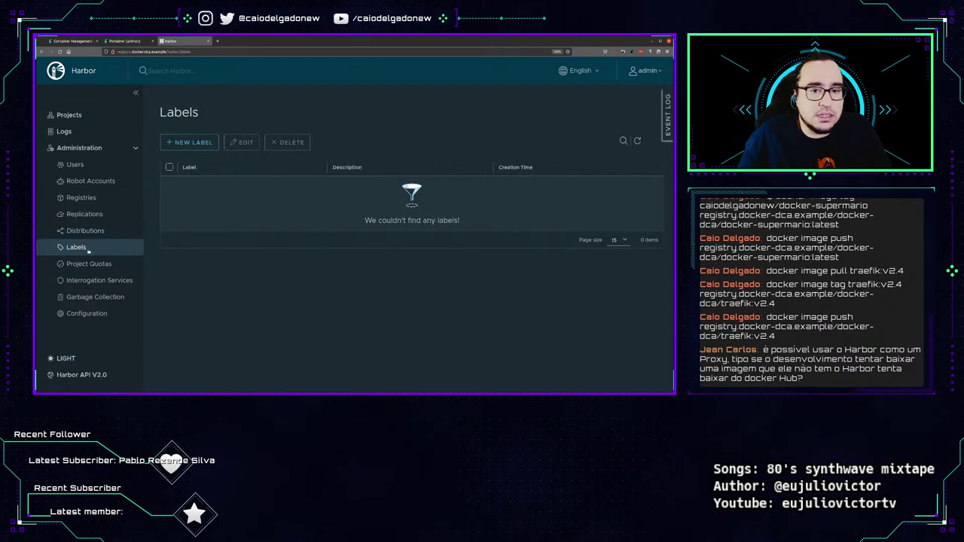
left_click(91, 181)
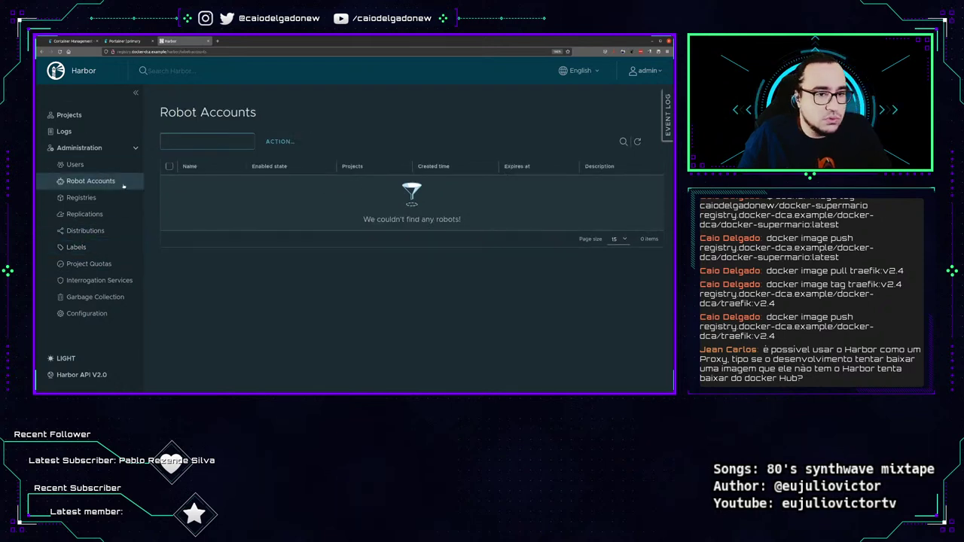
left_click(95, 298)
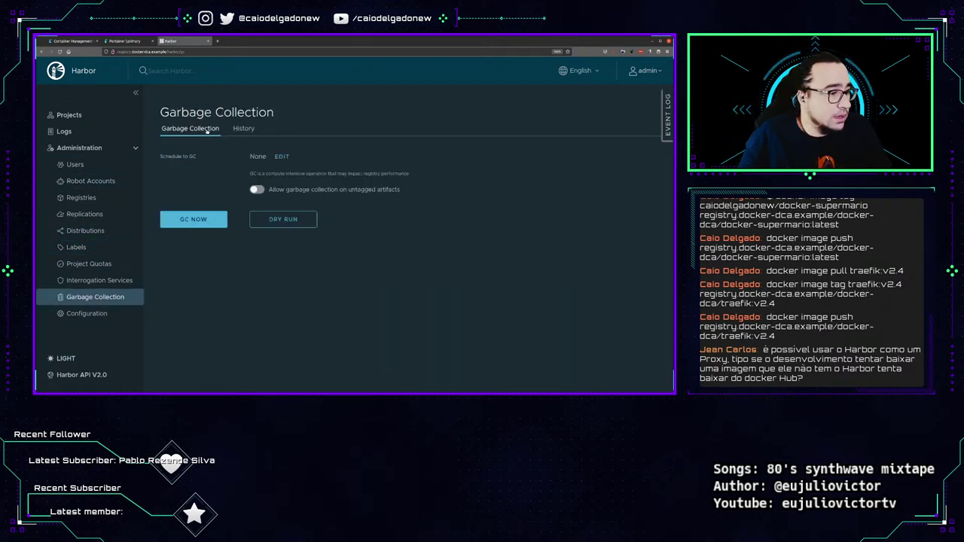
double_click(185, 113)
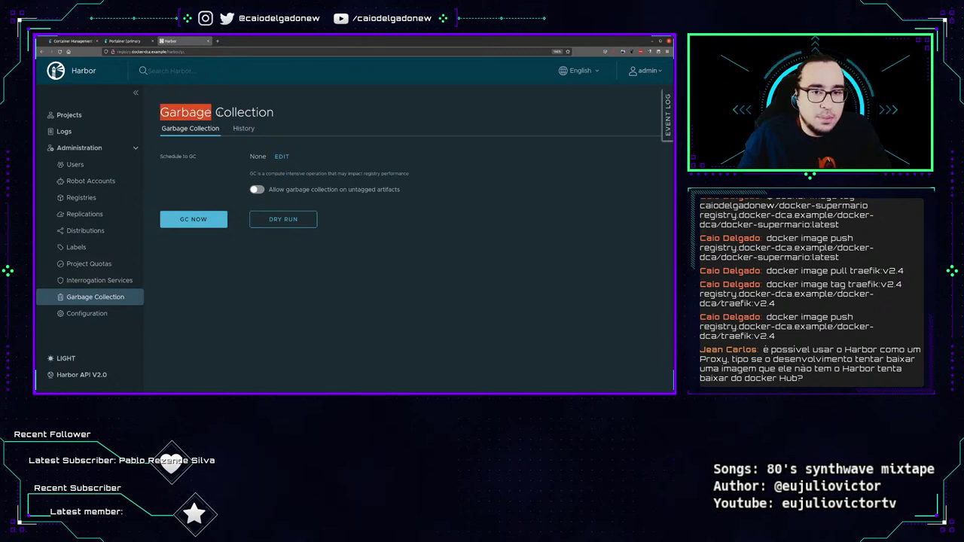
double_click(244, 113)
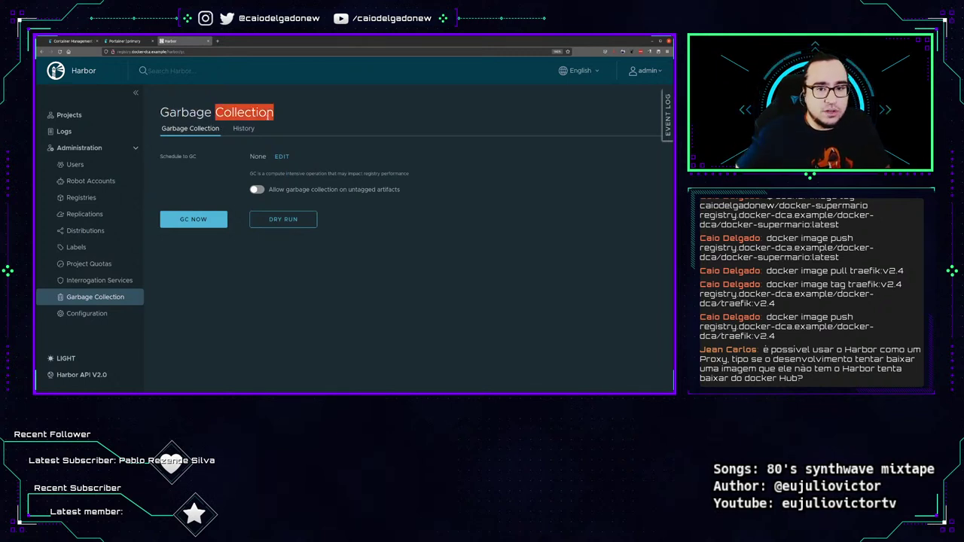
In Configuration > System Settings, set Project Creation to Admin Only, then open Logs.
left_click(122, 314)
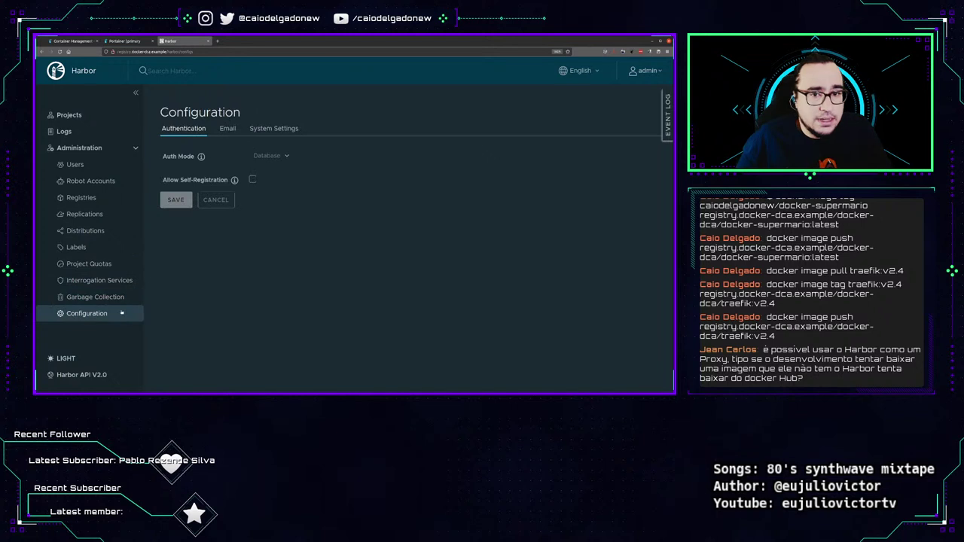
left_click(228, 128)
left_click(183, 128)
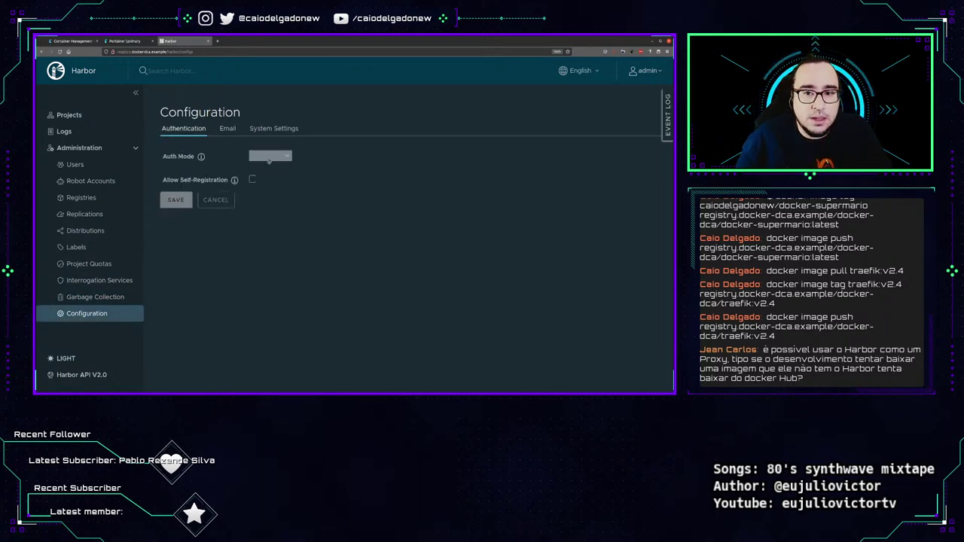
mouse_move(201, 156)
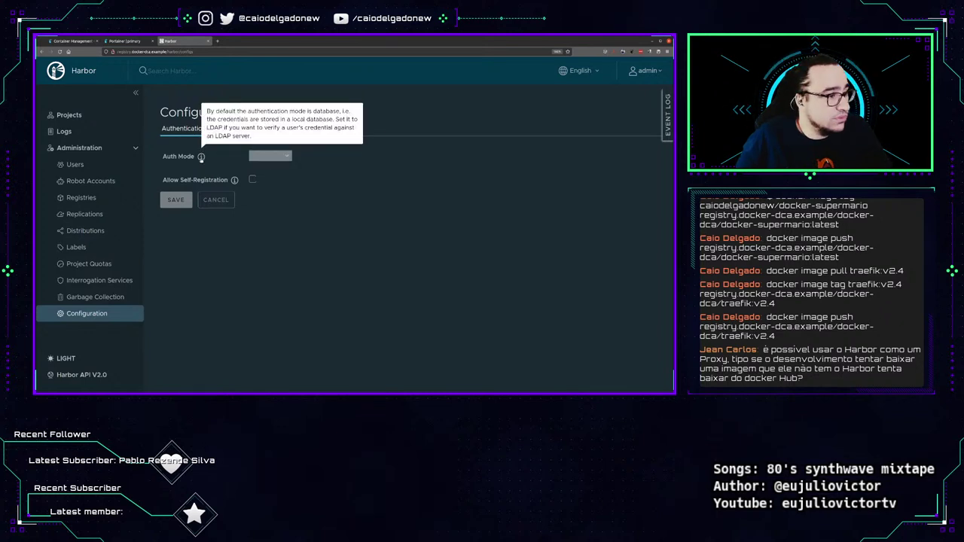
left_click(273, 128)
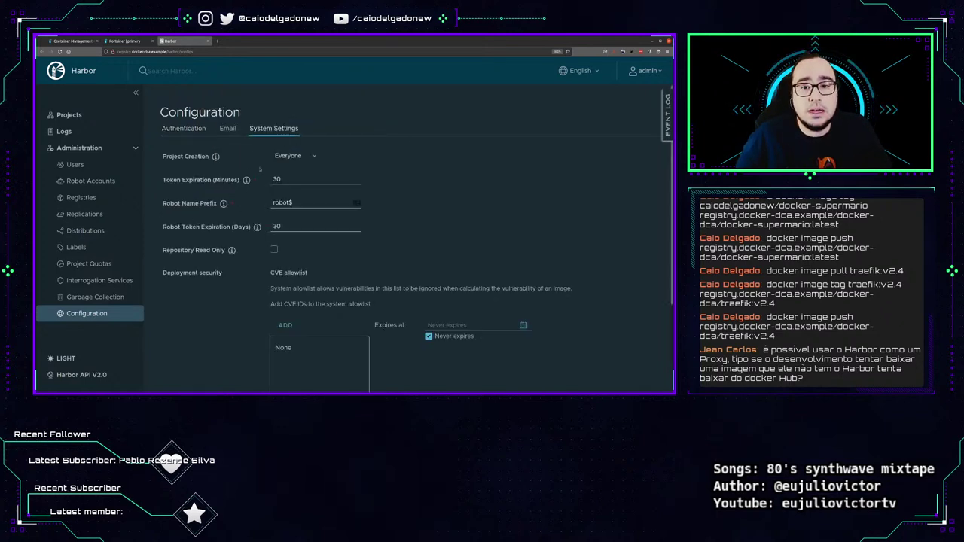
left_click(293, 156)
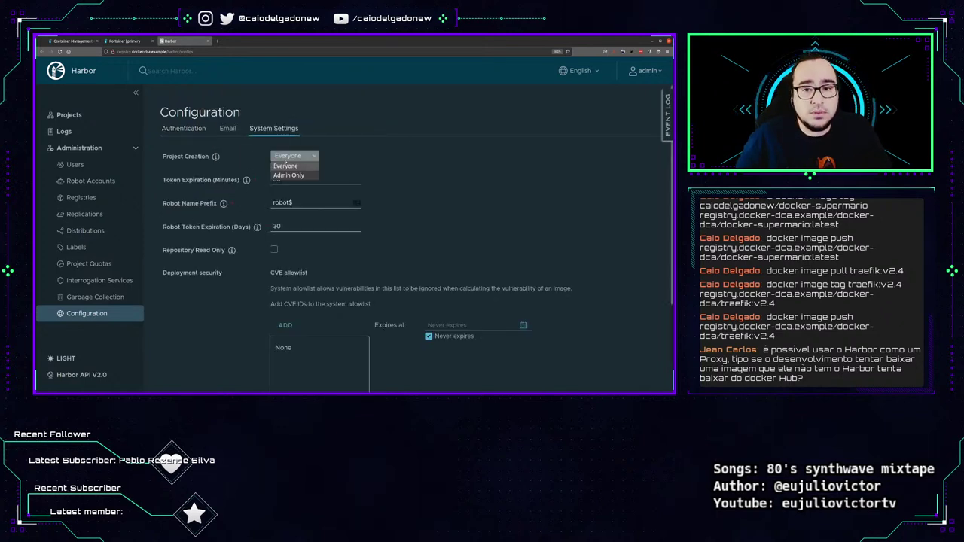
left_click(299, 175)
left_click(79, 133)
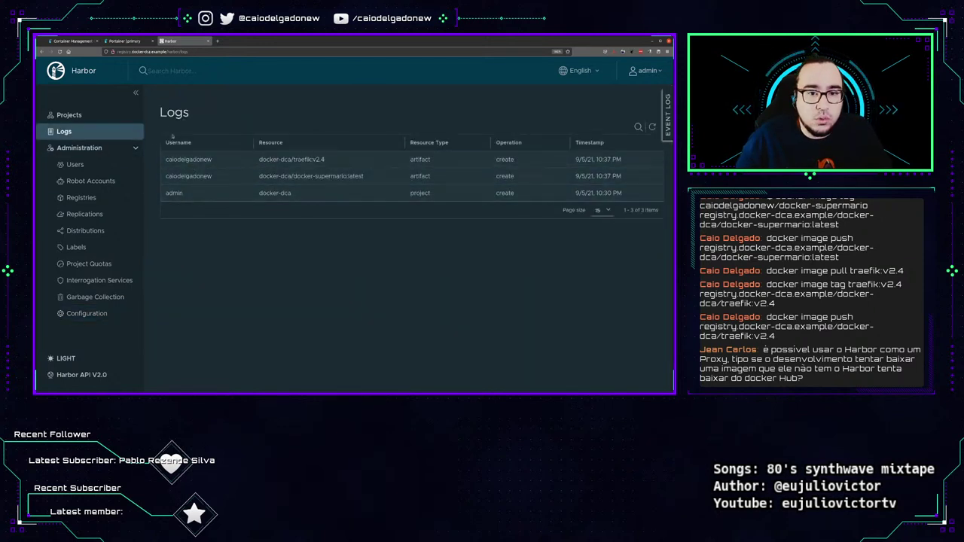
Highlight username, resource type and timestamp entries in the Logs table, then return to Projects.
double_click(174, 192)
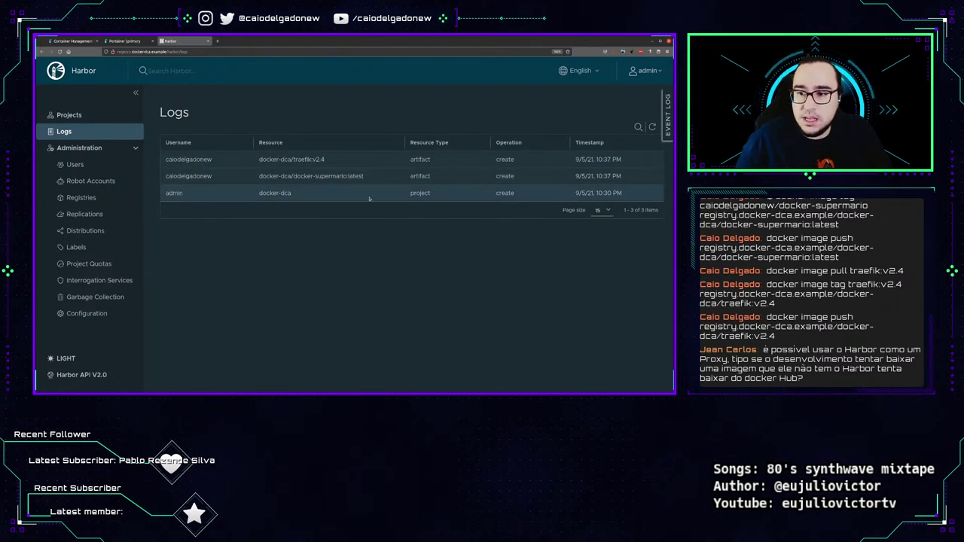
double_click(419, 192)
double_click(192, 176)
left_click_drag(410, 177, 444, 178)
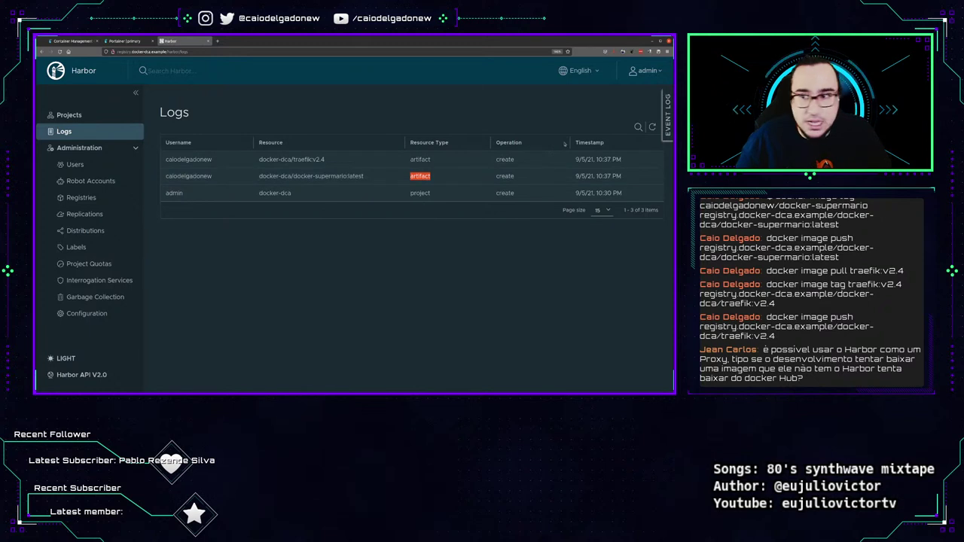
left_click_drag(575, 159, 611, 159)
left_click(68, 115)
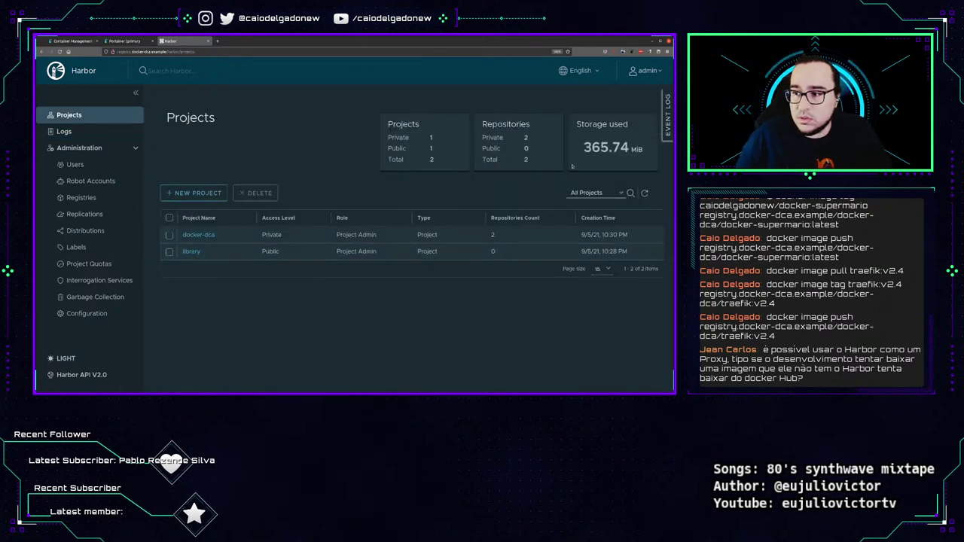
left_click_drag(645, 150, 583, 148)
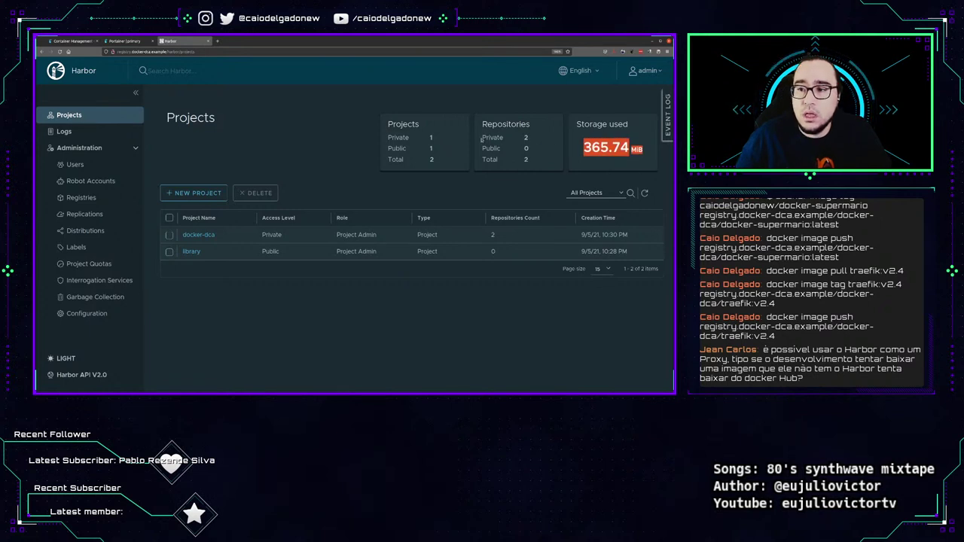
mouse_move(482, 139)
left_mouse_down()
mouse_move(576, 128)
mouse_move(491, 148)
left_mouse_up()
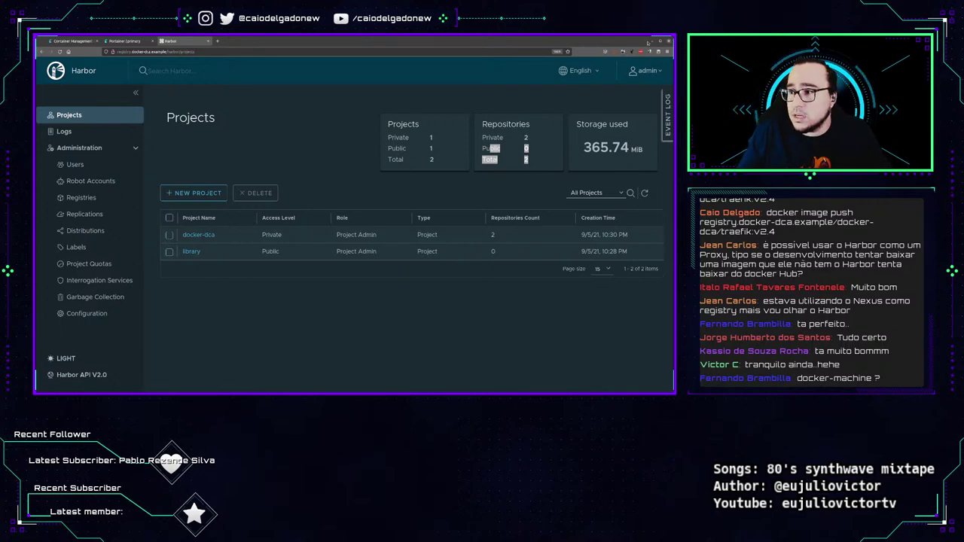
Log out of the registry VM, clear the screen and run vagrant halt.
left_click(653, 42)
key("ctrl+d")
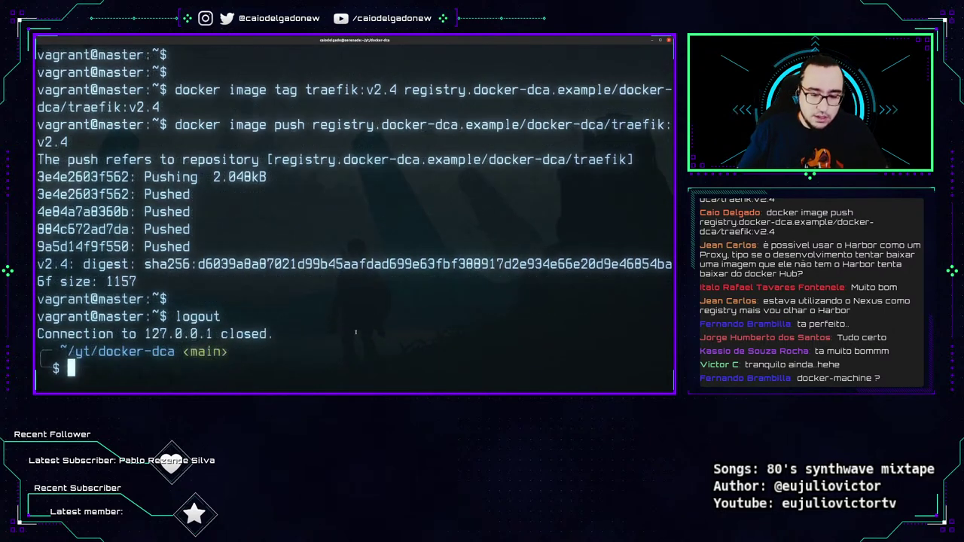
key("ctrl+l")
type("vagrant ha")
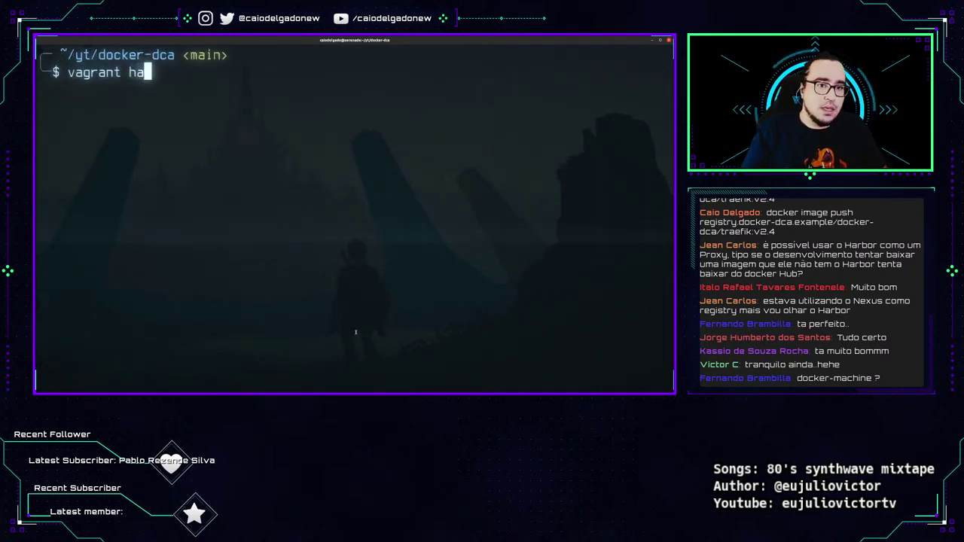
type("lt")
key("Return")
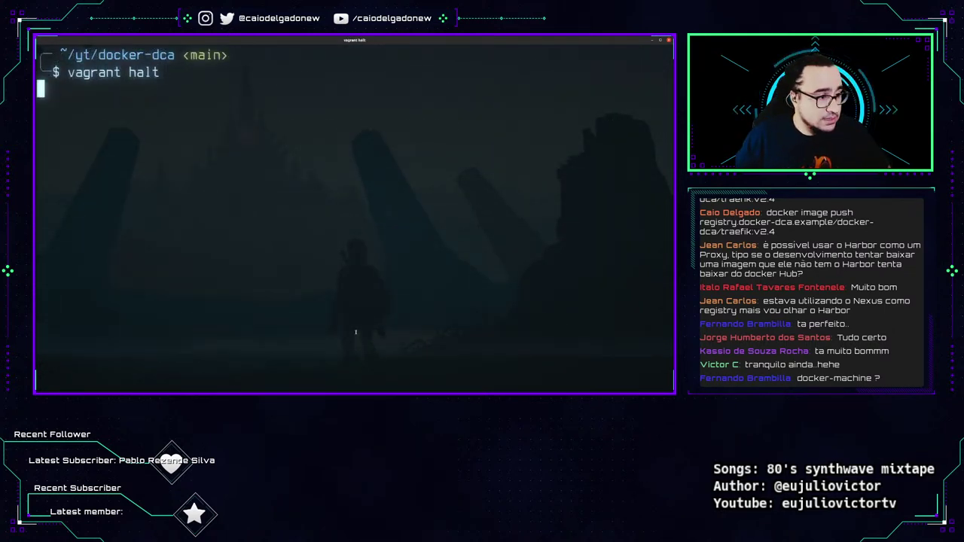
triple_click(66, 75)
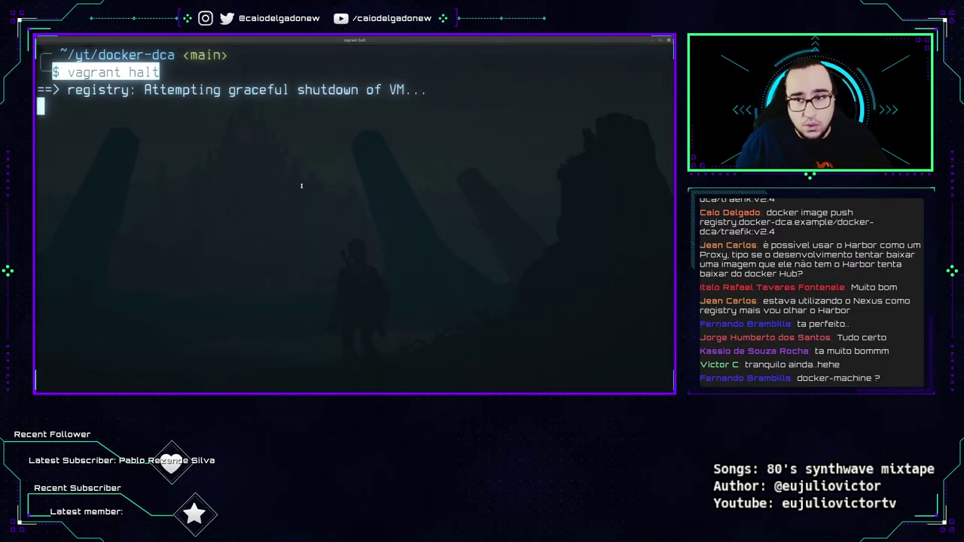
Log out of the node02 session and bring the browser back to the front.
key("alt+Tab")
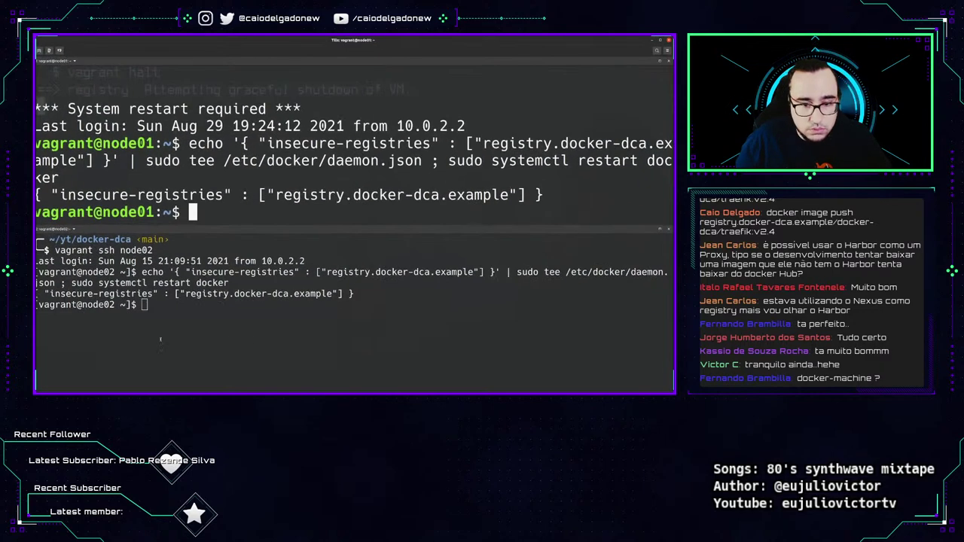
left_click(161, 340)
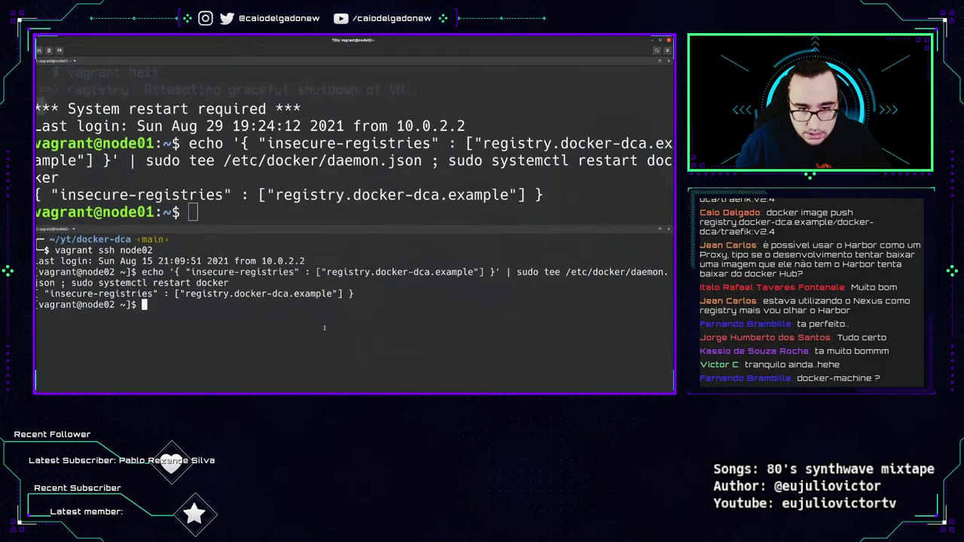
key("ctrl+d")
key("ctrl+d")
key("ctrl+d")
key("ctrl+d")
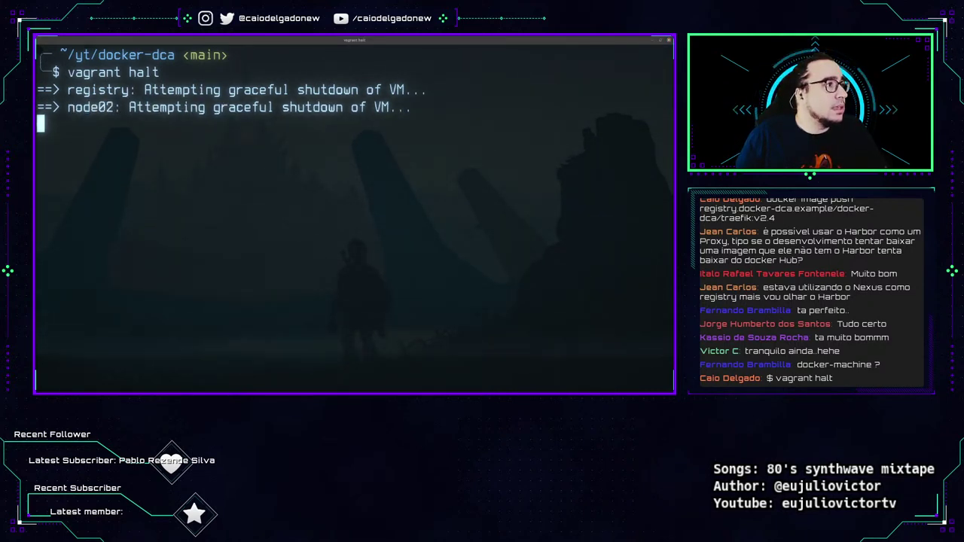
key("alt+Tab")
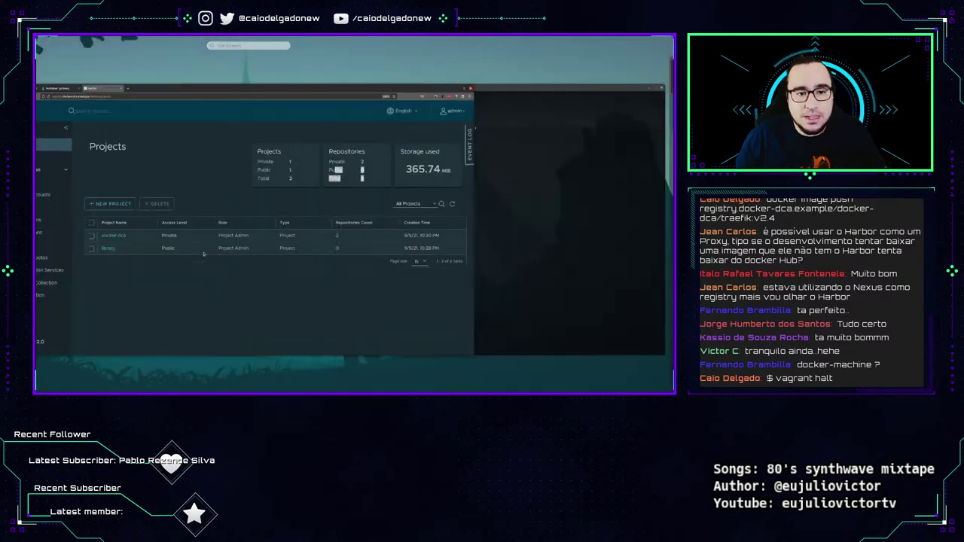
Open github.com/docker/machine in a new tab.
key("ctrl+t")
type("github.com/docker/machine")
key("Return")
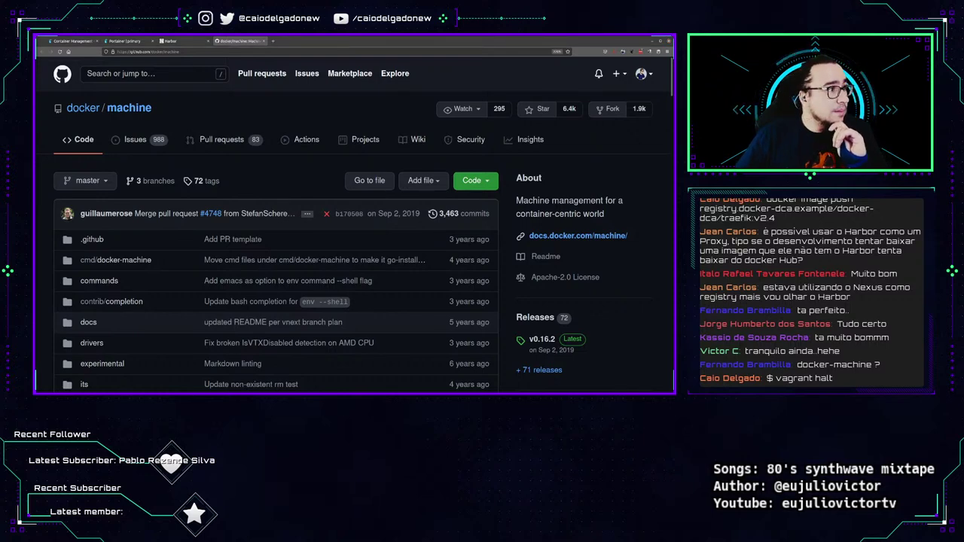
scroll(272, 282, "down", 10)
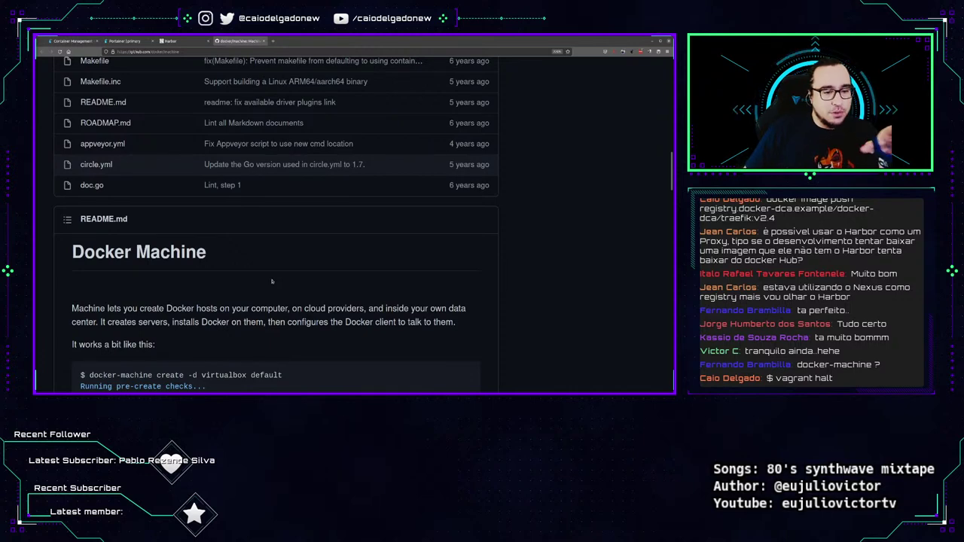
scroll(281, 281, "up", 10)
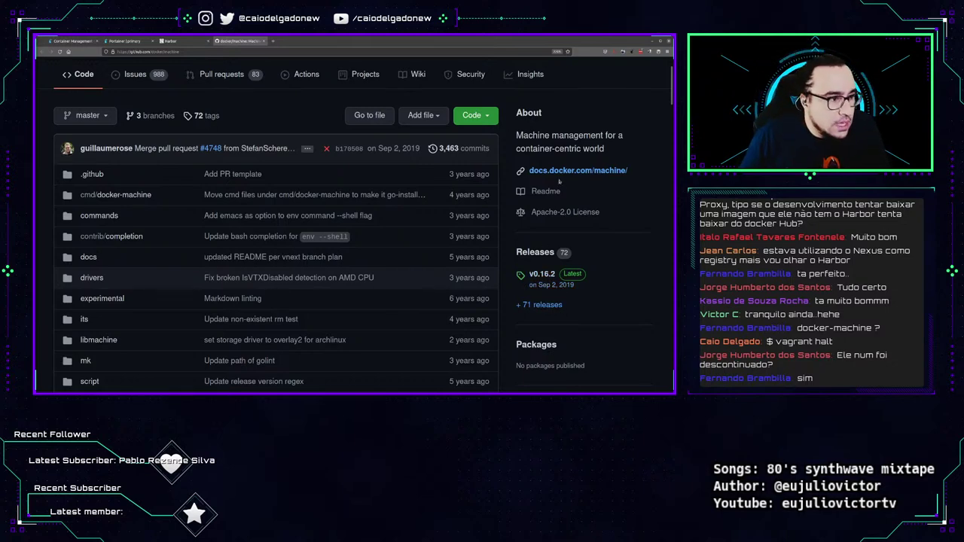
Read through the README and open docs.docker.com/machine/ in a background tab.
scroll(264, 148, "down", 15)
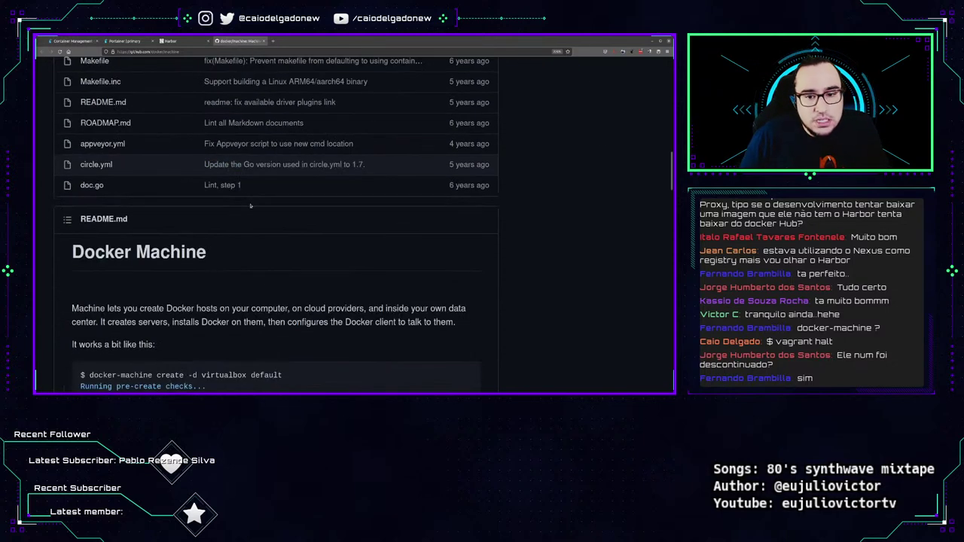
scroll(223, 286, "down", 5)
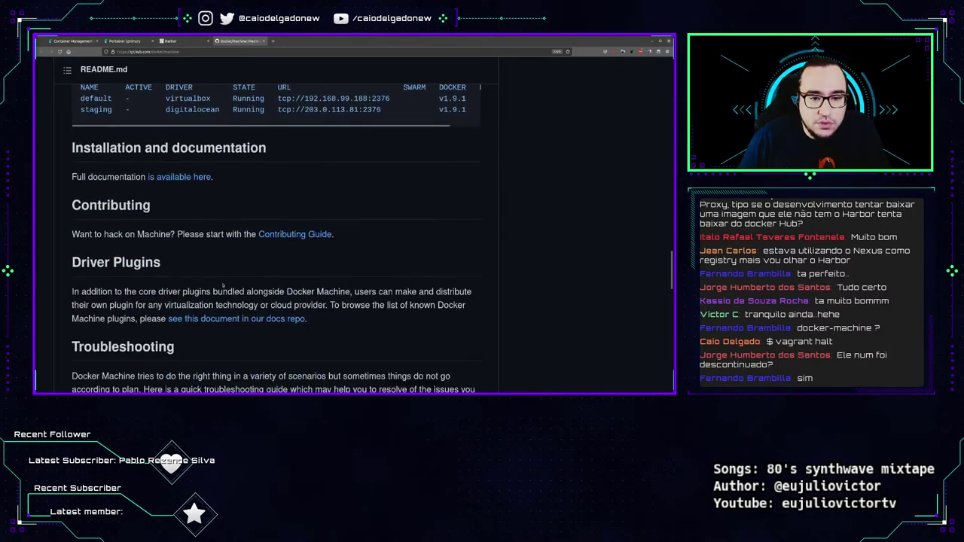
scroll(223, 278, "down", 10)
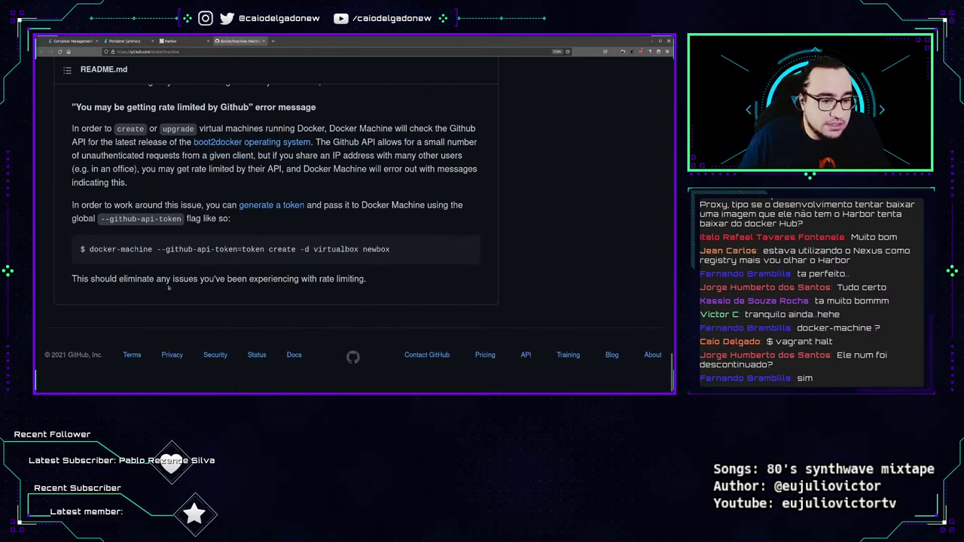
scroll(156, 315, "up", 5)
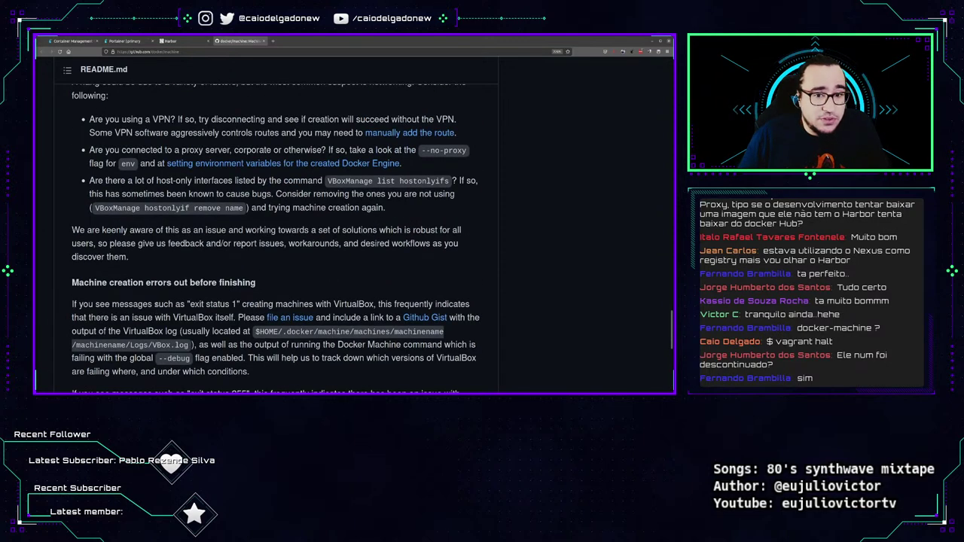
scroll(147, 121, "up", 20)
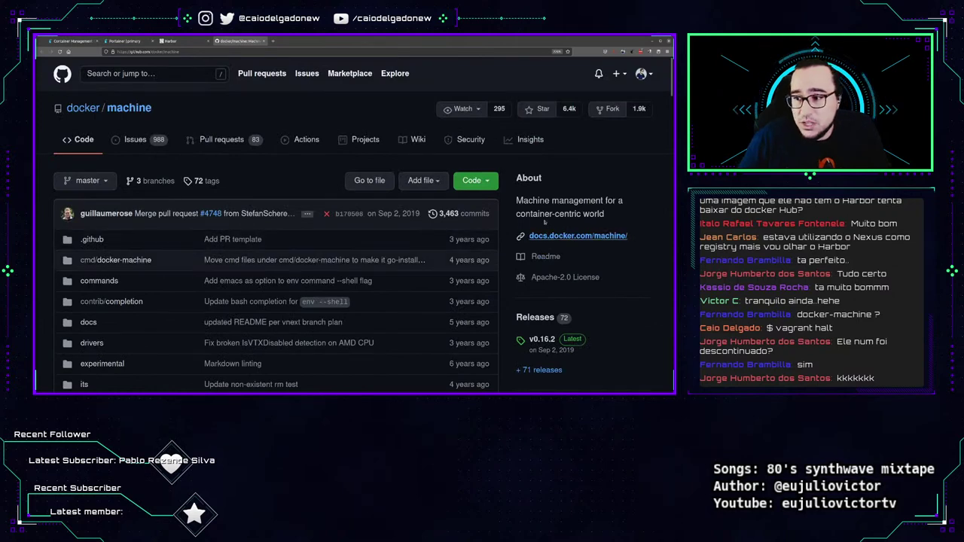
middle_click(578, 235)
Switch to the Docker Machine overview tab, scroll through it, and close it.
key("ctrl+Tab")
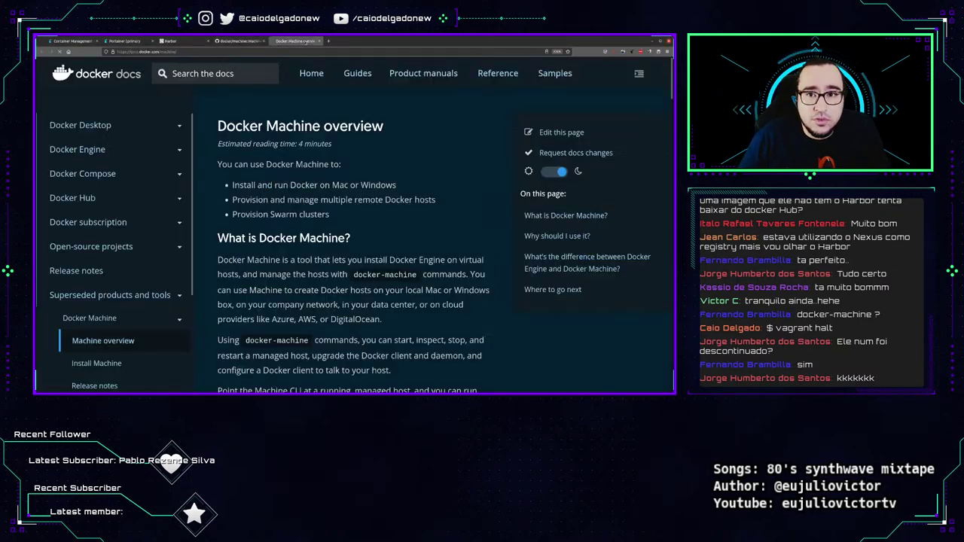
scroll(376, 180, "down", 10)
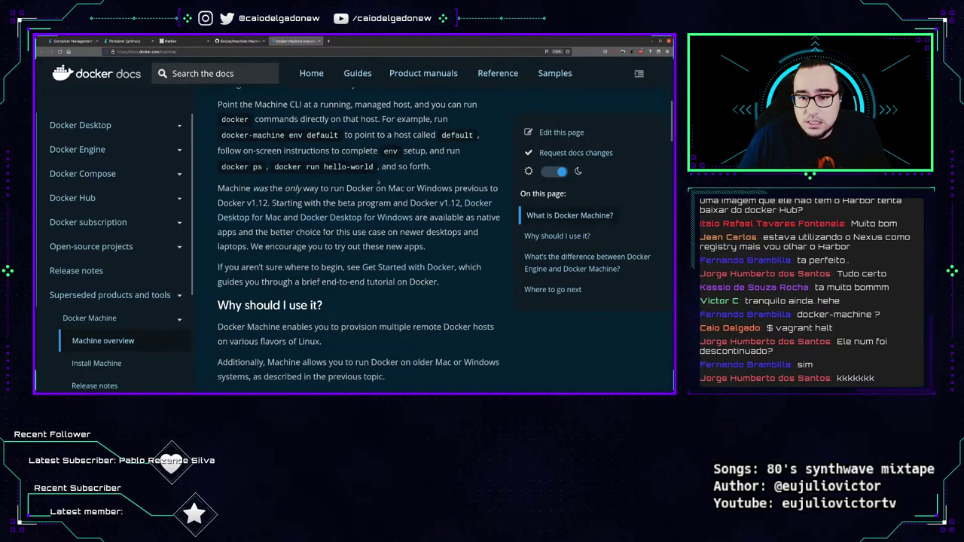
scroll(378, 179, "down", 15)
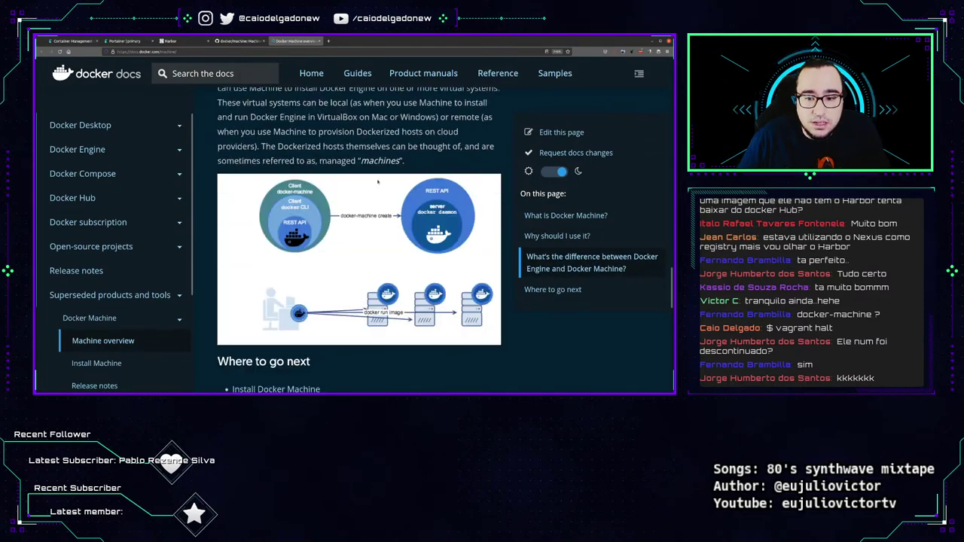
scroll(365, 174, "up", 12)
scroll(365, 174, "up", 10)
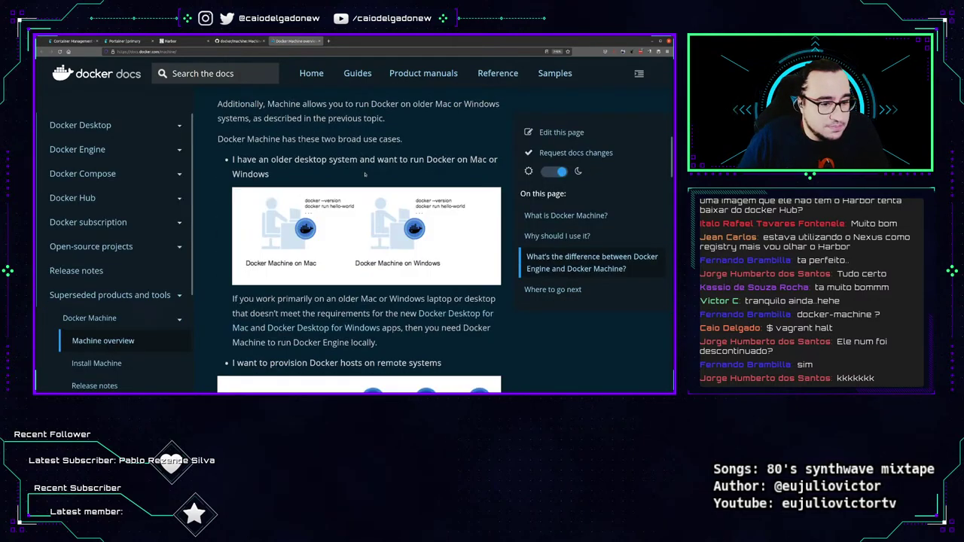
left_click(319, 40)
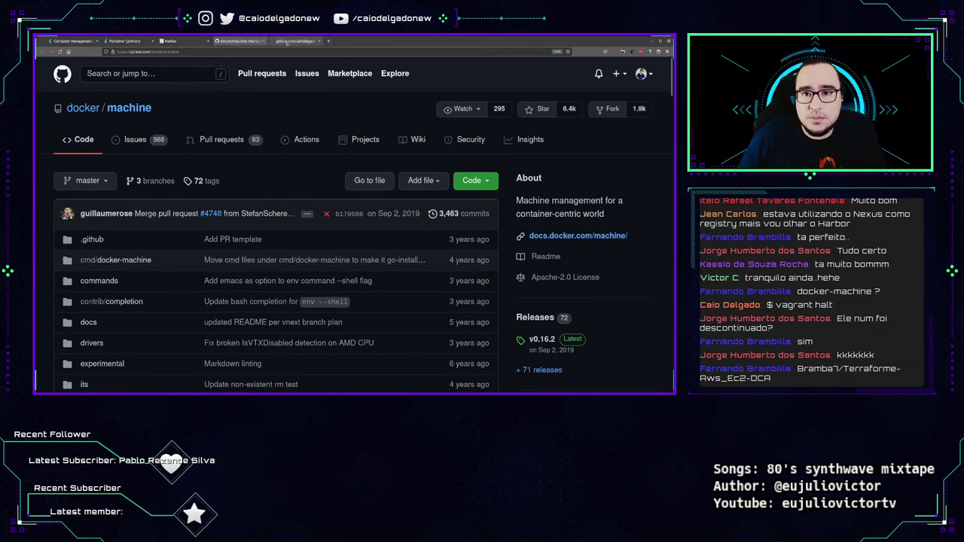
Open docker-machine.png as a raw image, zoom in, reset with Ctrl+0, then close it.
left_click(286, 42)
left_click_drag(354, 354, 312, 44)
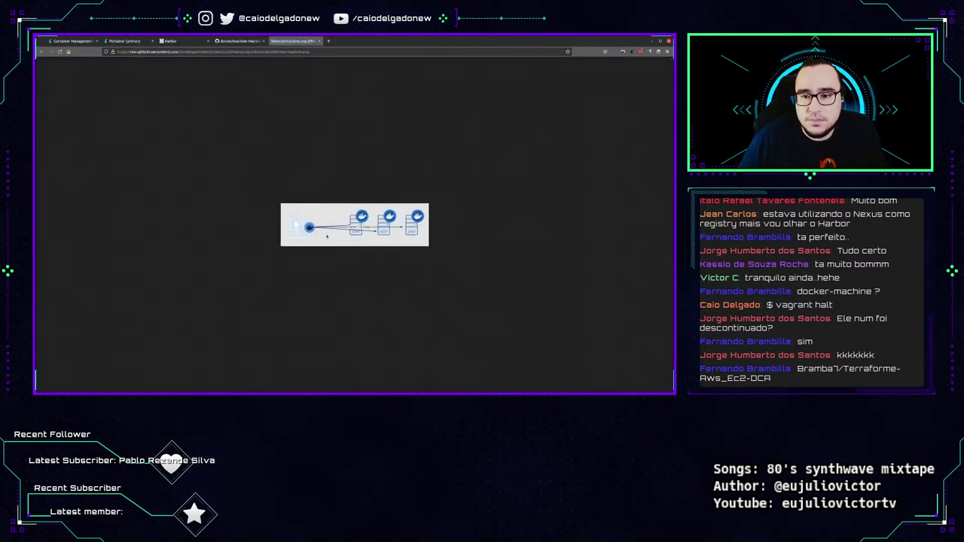
scroll(357, 270, "up", 6)
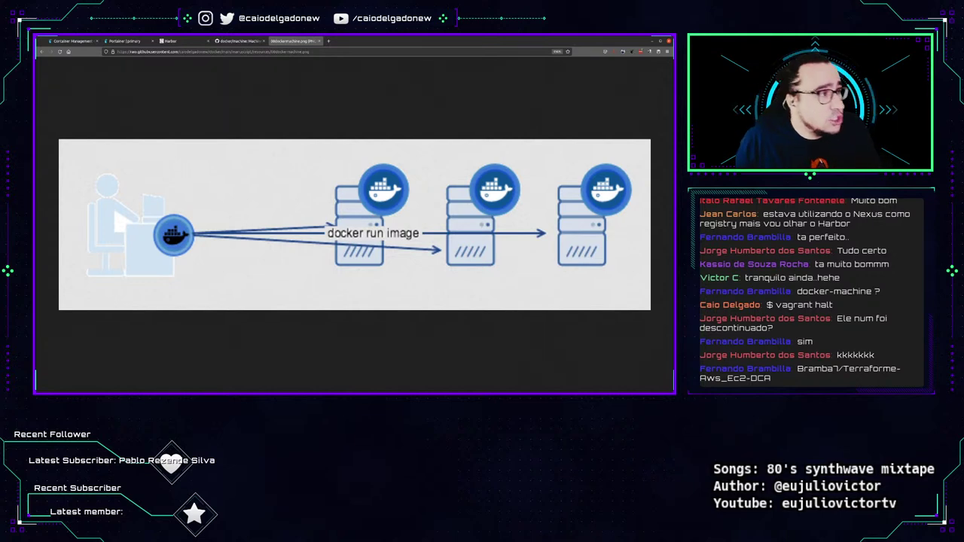
key("ctrl+0")
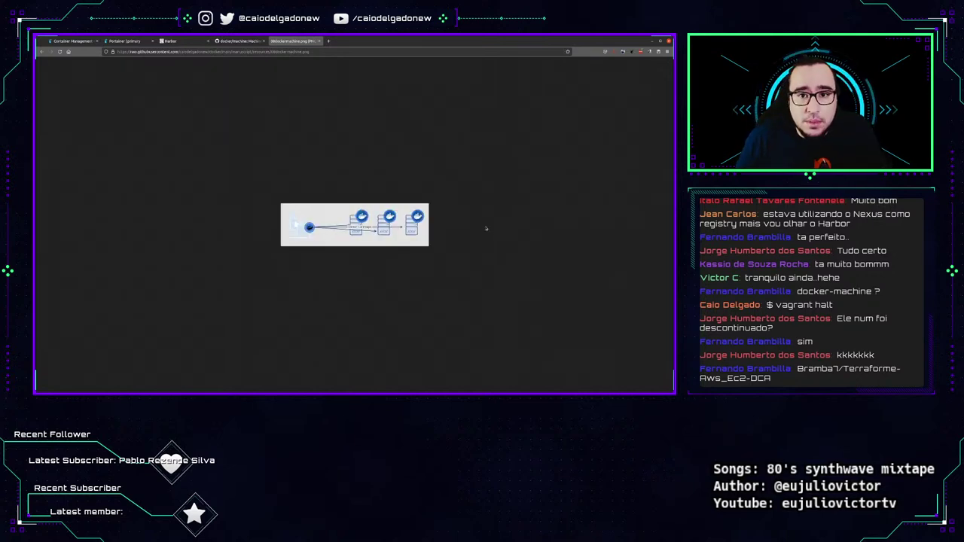
key("ctrl+w")
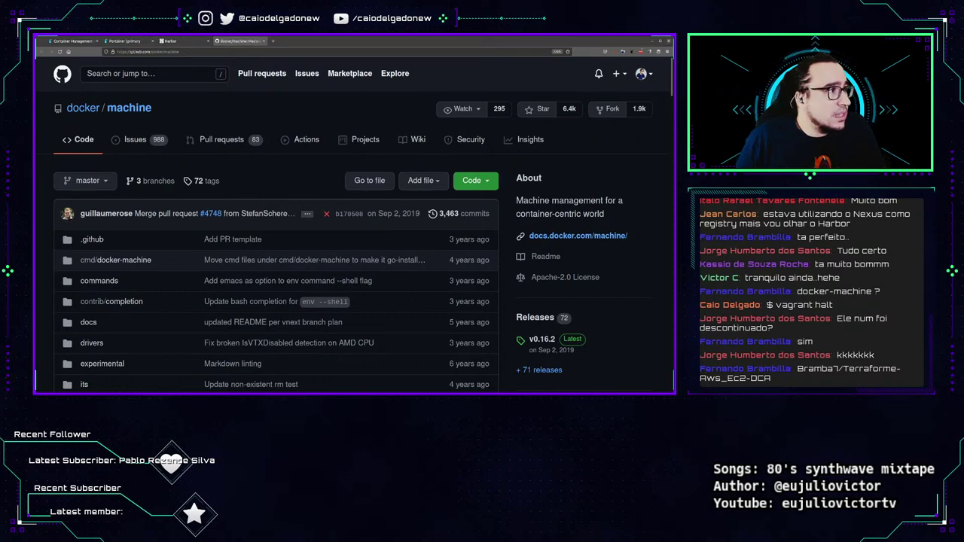
Load docs.docker.com/machine/install-machine/ in the current tab.
key("ctrl+l")
type("docs.docker.com/machine/install-machine/")
key("Return")
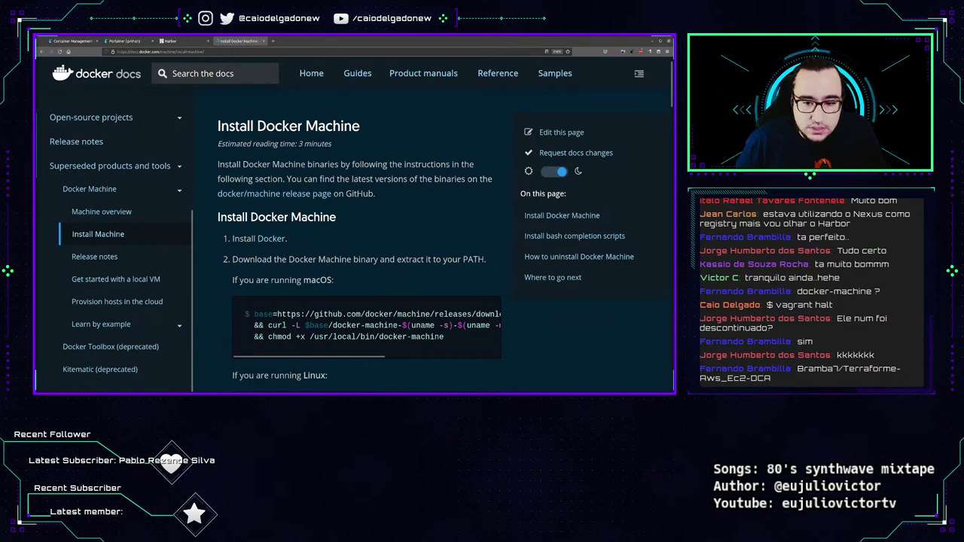
scroll(350, 257, "down", 3)
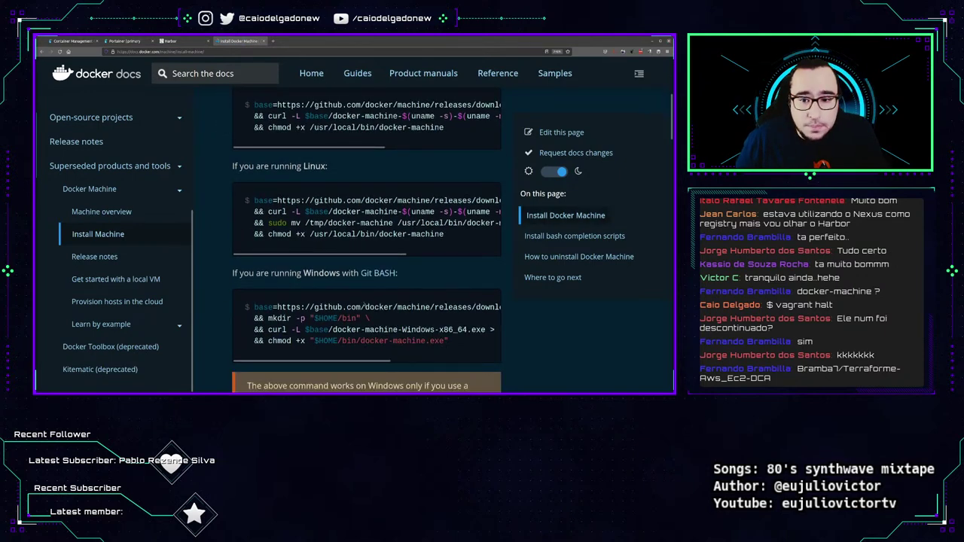
scroll(254, 241, "up", 2)
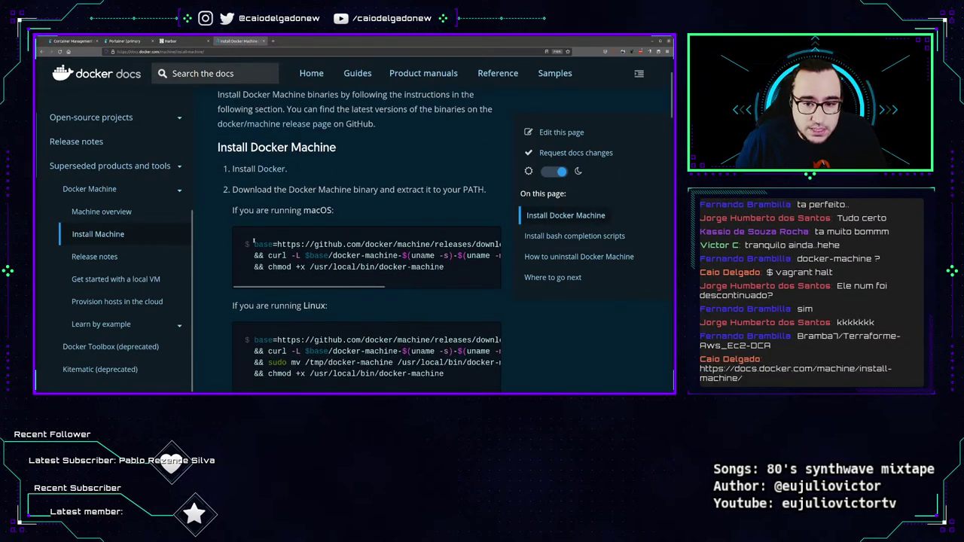
Select the four Linux install command lines and bring the Tilix terminal back up.
left_click_drag(254, 242, 448, 270)
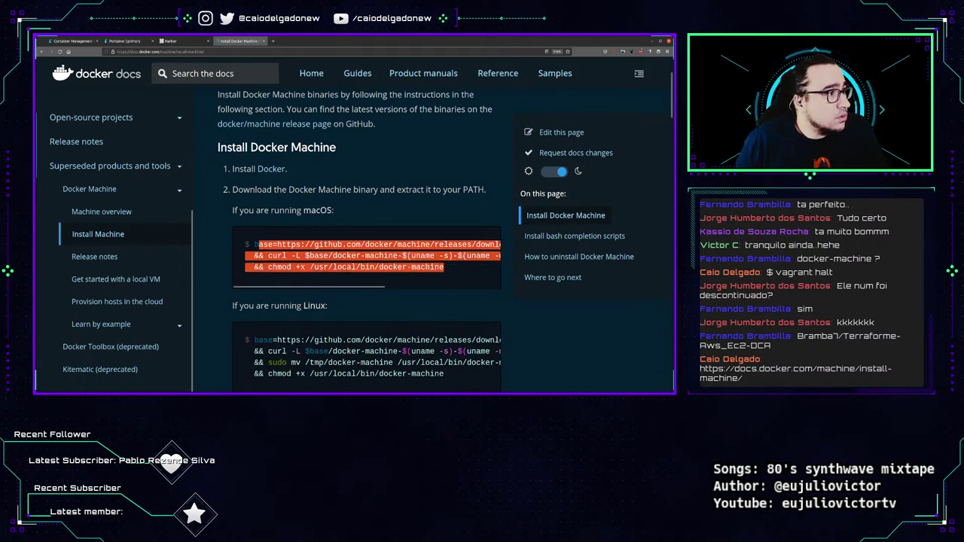
key("alt+Tab")
scroll(351, 248, "down", 3)
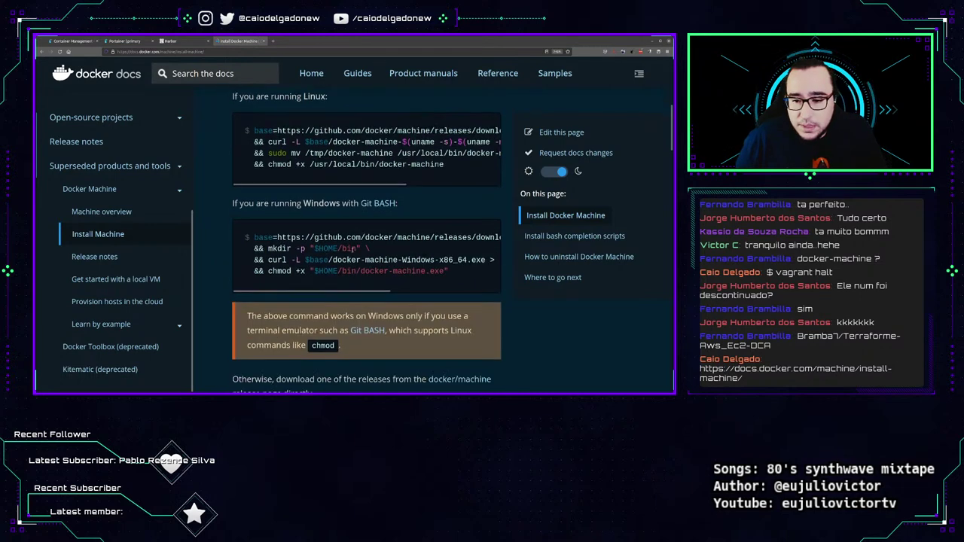
left_click_drag(429, 172, 251, 129)
key("alt+Tab")
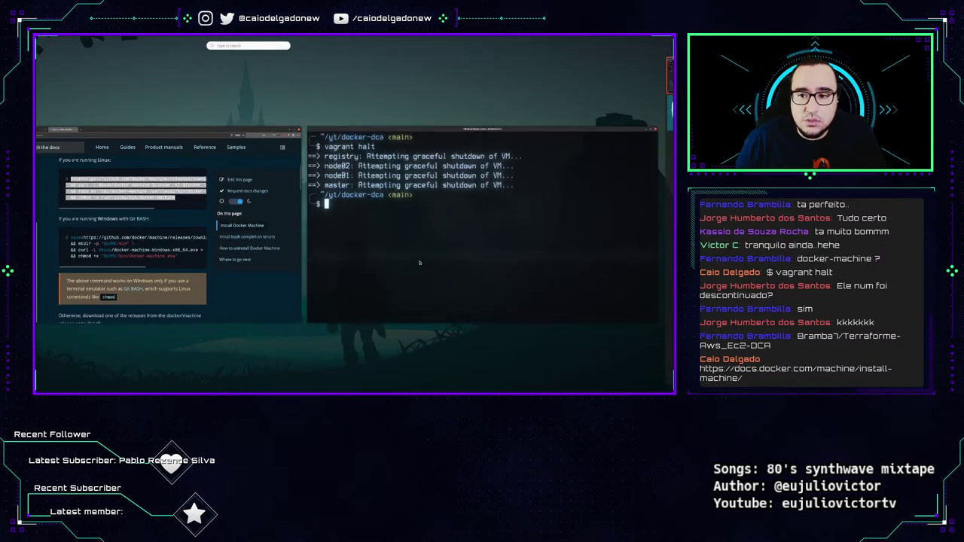
Paste the docs' Linux docker-machine install command into a cleared terminal in the home directory.
type("cd")
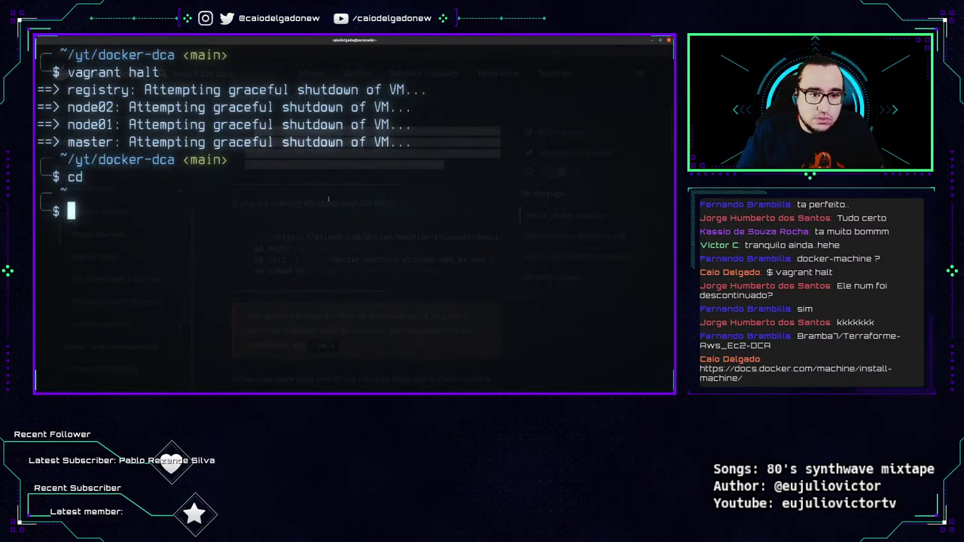
key("Return")
key("ctrl+l")
type("base=https://github.com/docker/machine/releases/download/v0.16.0 \\   && curl -L $base/docker-machine-$(uname -s)-$(uname -m) >/tmp/docker-machine \\   && sudo mv /tmp/docker-machine /usr/local/bin/docker-machine \\   && chmod +x /usr/local/bin/docker-machine")
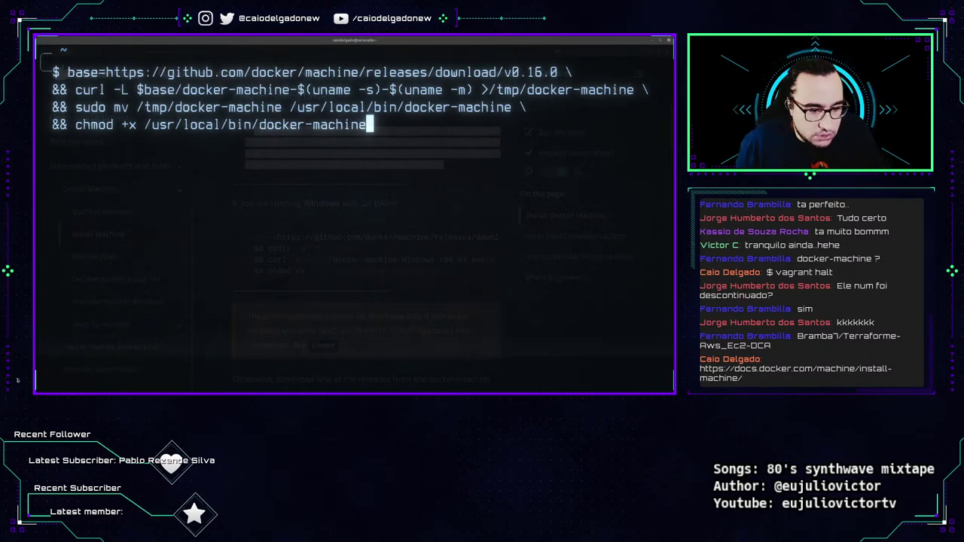
key("alt+Tab")
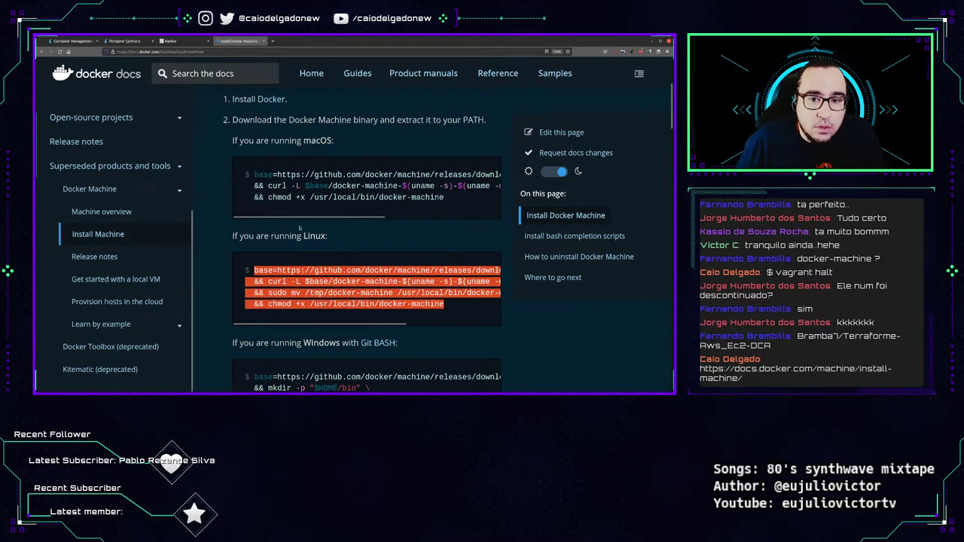
left_click_drag(231, 236, 328, 239)
key("alt+Tab")
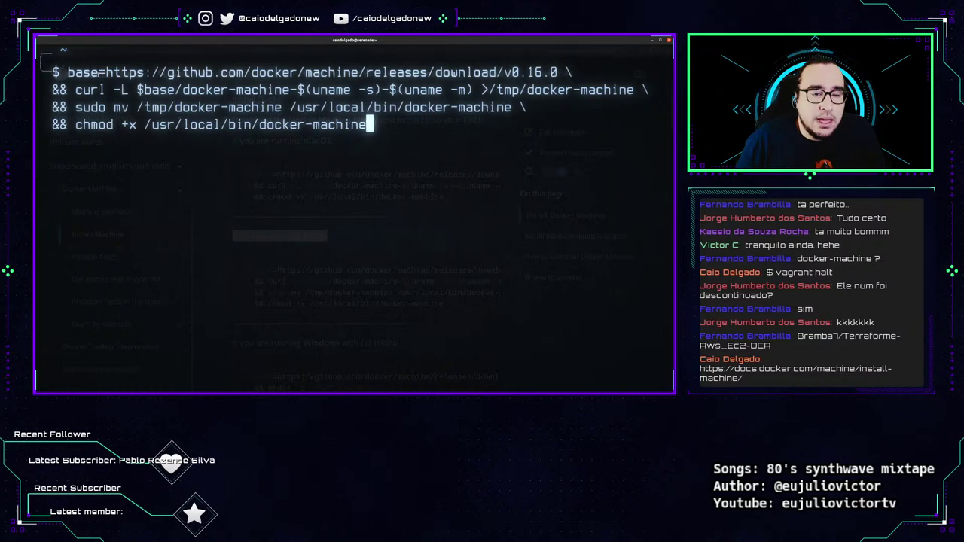
Review the download URL and /usr/local/bin destination, then run the install with the sudo password.
left_click_drag(99, 72, 572, 71)
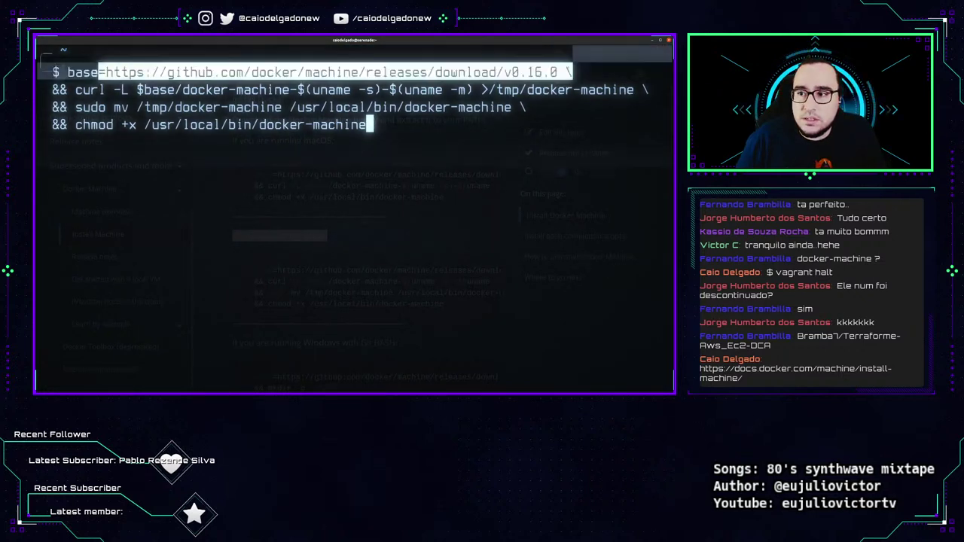
left_click_drag(137, 89, 214, 89)
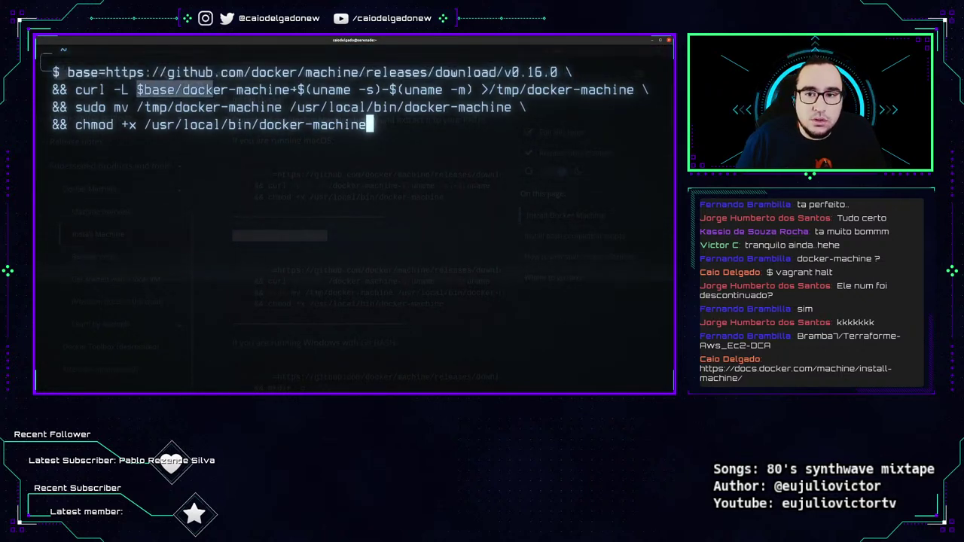
left_click_drag(297, 89, 517, 89)
left_click(517, 90)
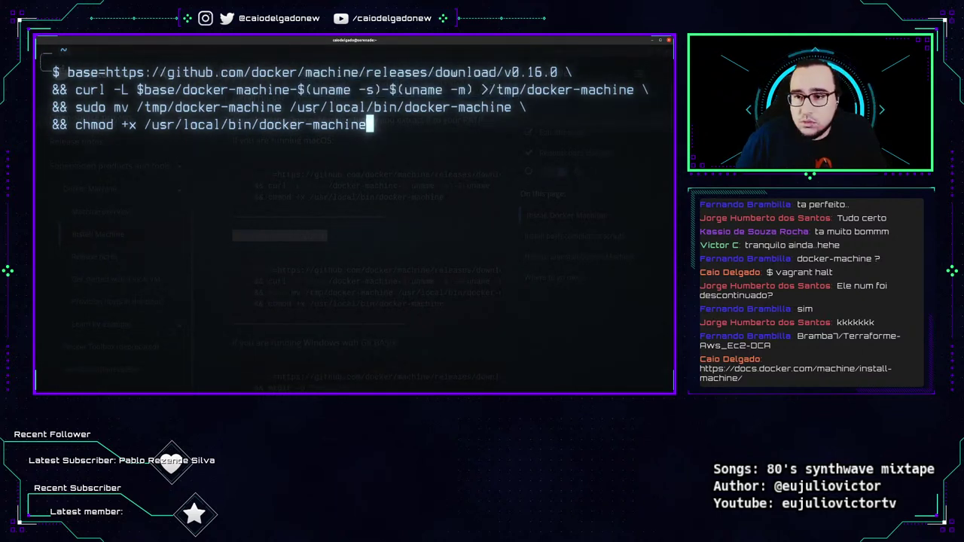
left_click_drag(481, 89, 628, 89)
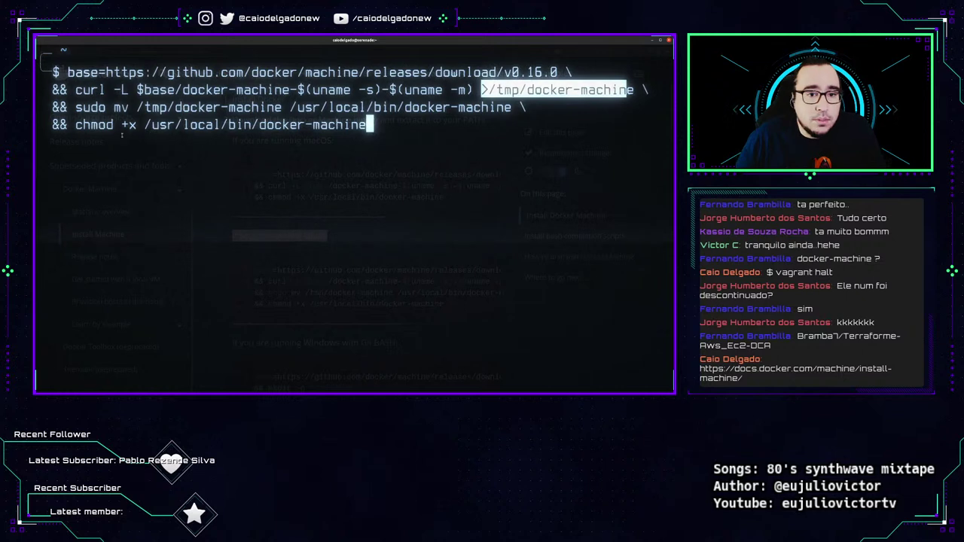
left_click_drag(83, 107, 512, 107)
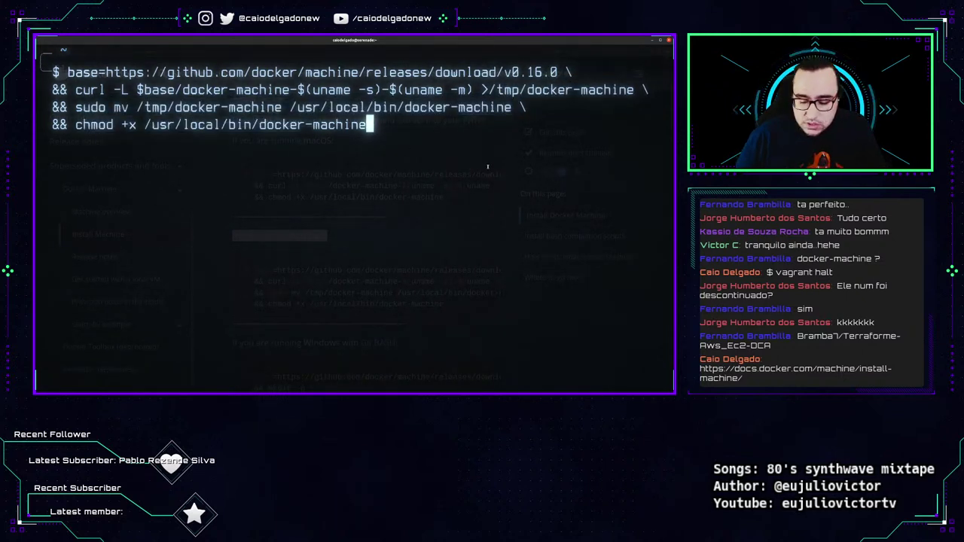
key("Return")
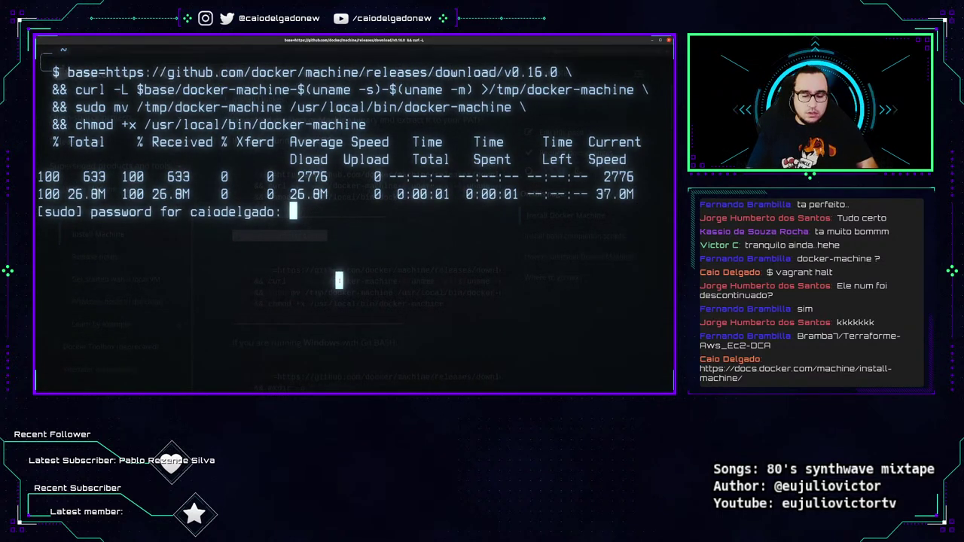
key("Return")
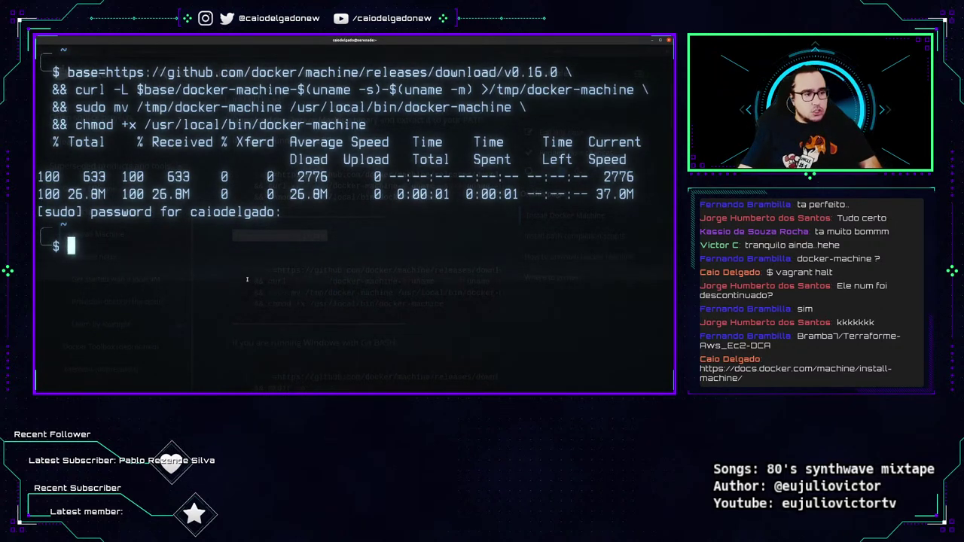
Run docker-machine --version and confirm it reports 0.16.0, build 702c267f.
type("dock")
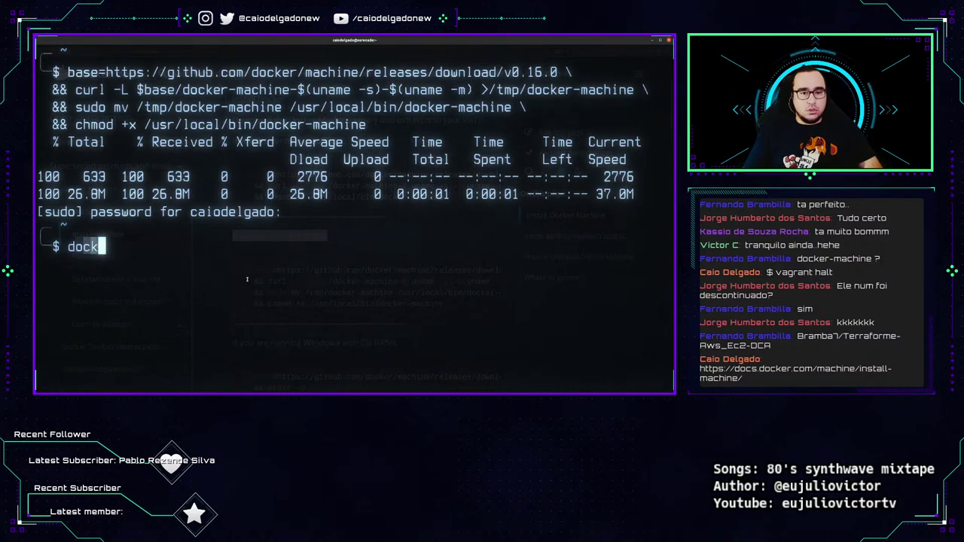
type("er-machine ")
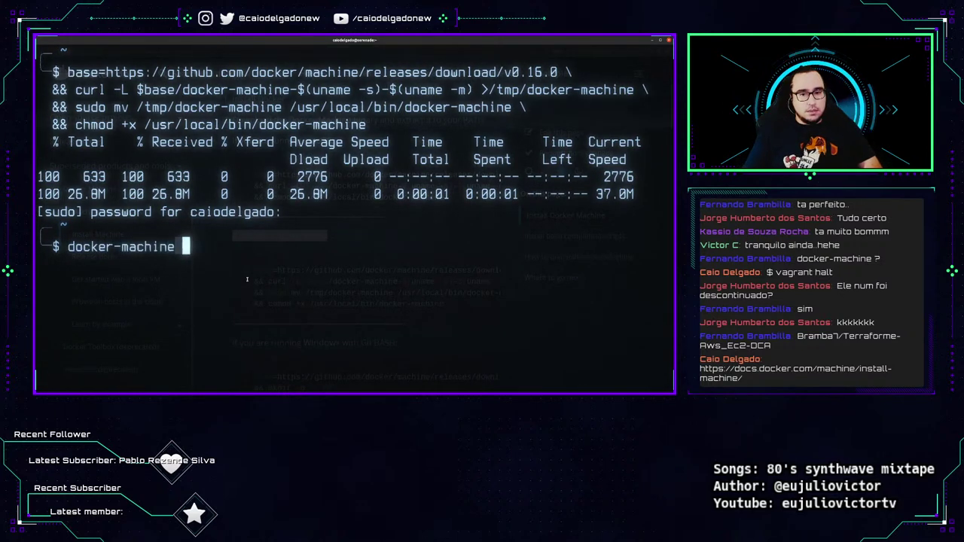
type("--version")
key("ctrl+l")
key("Return")
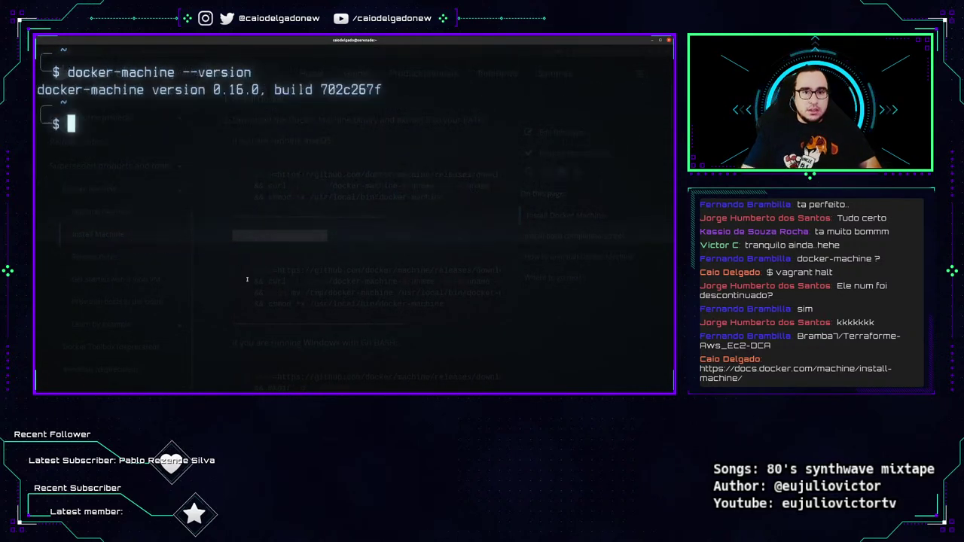
key("alt+Tab")
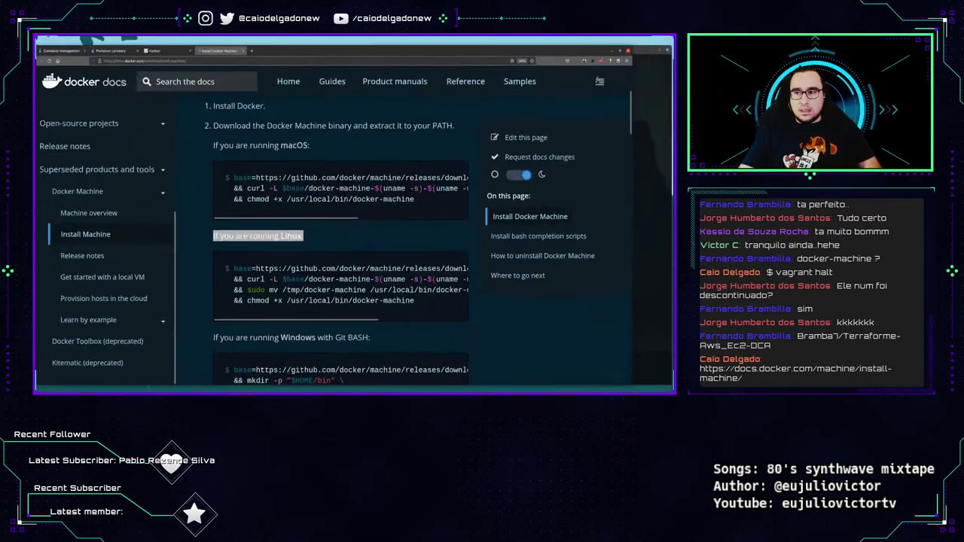
key("alt+Tab")
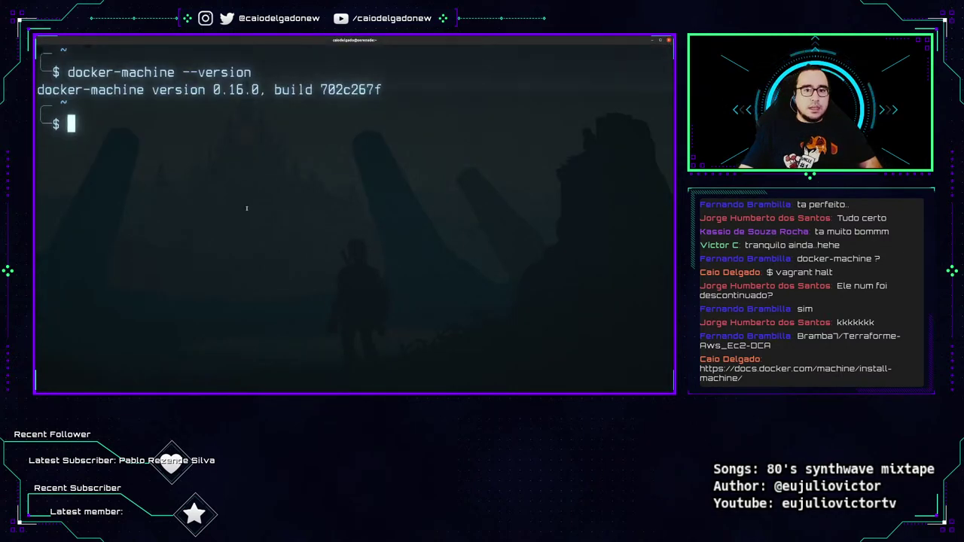
left_click_drag(212, 89, 427, 84)
Run docker-machine ls to confirm no machines exist yet.
left_click(365, 192)
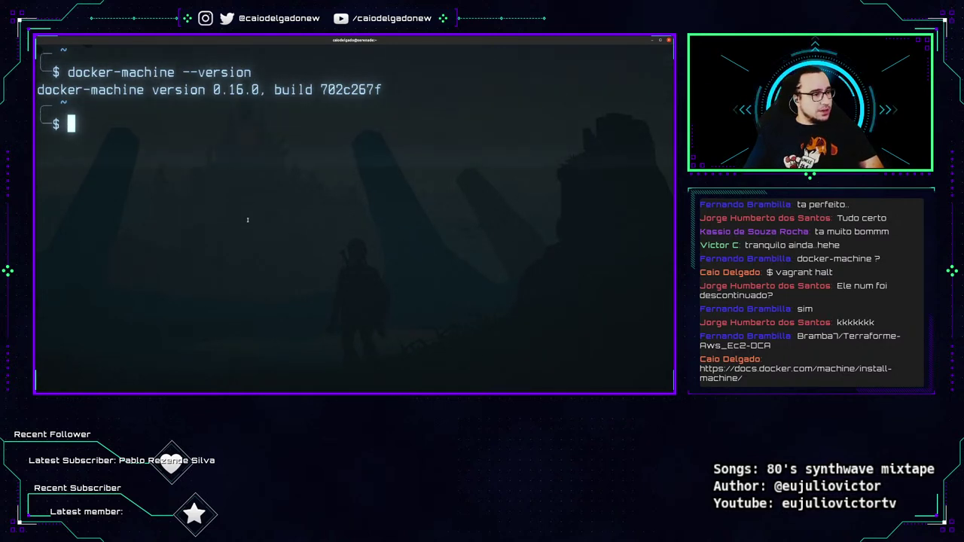
type("docker-machine ls")
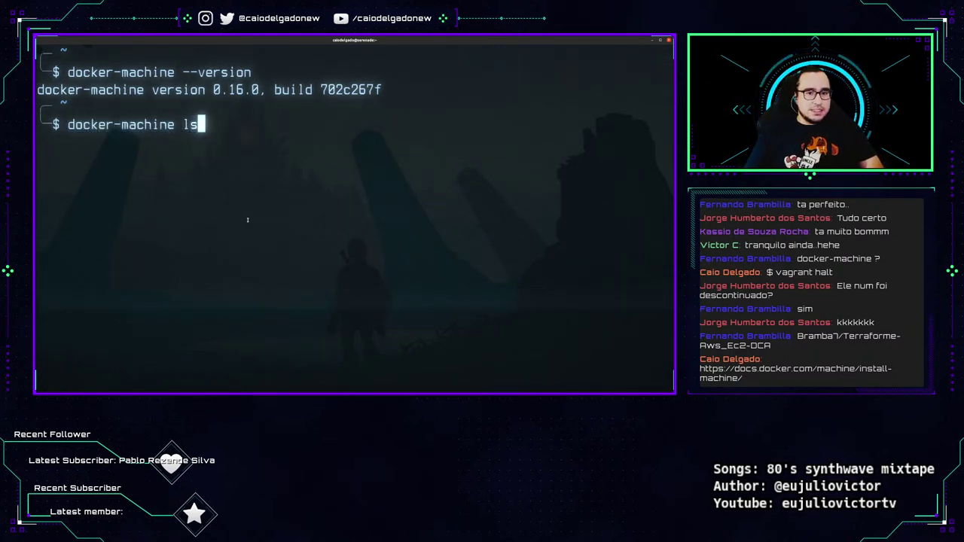
key("Return")
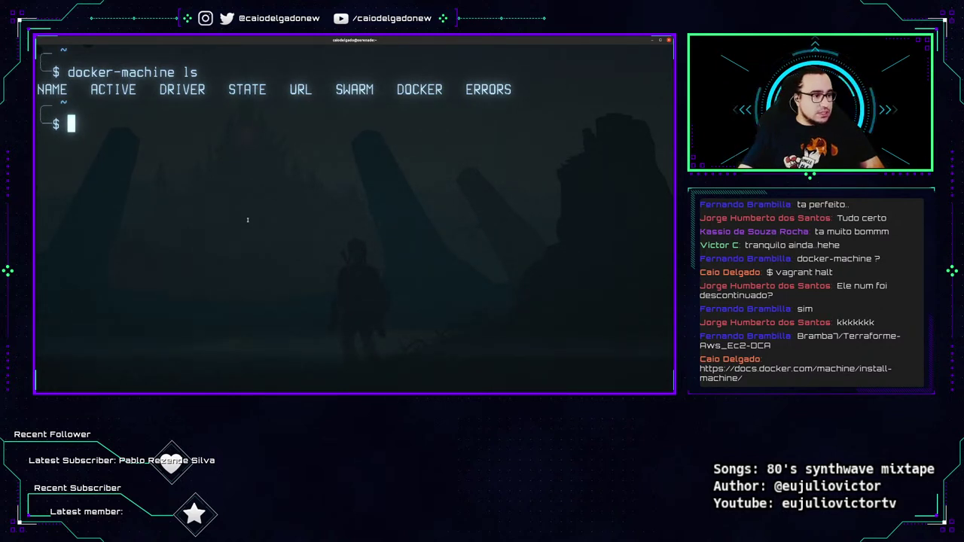
key("Return")
Run docker-machine create --driver virtualbox domingao to create the domingao VM.
type("docker")
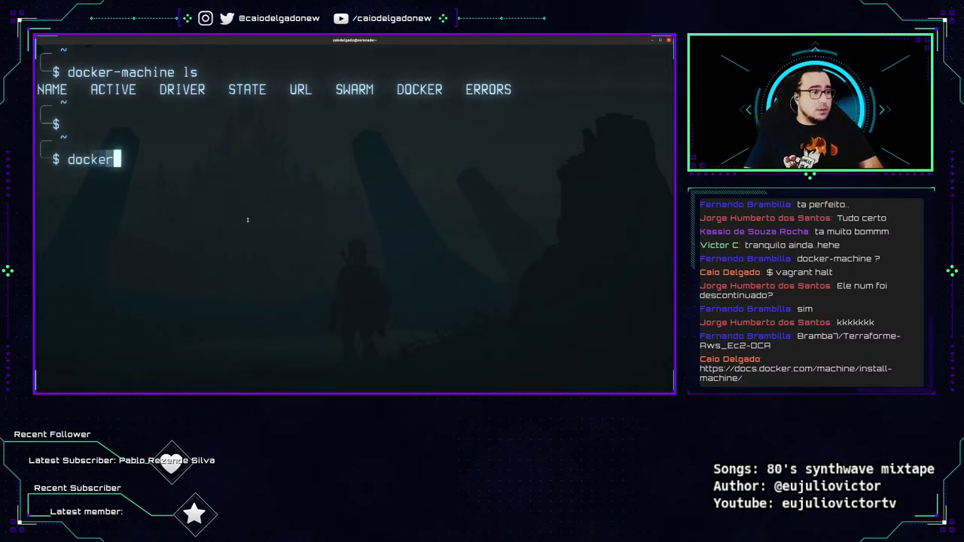
type("-machine create ")
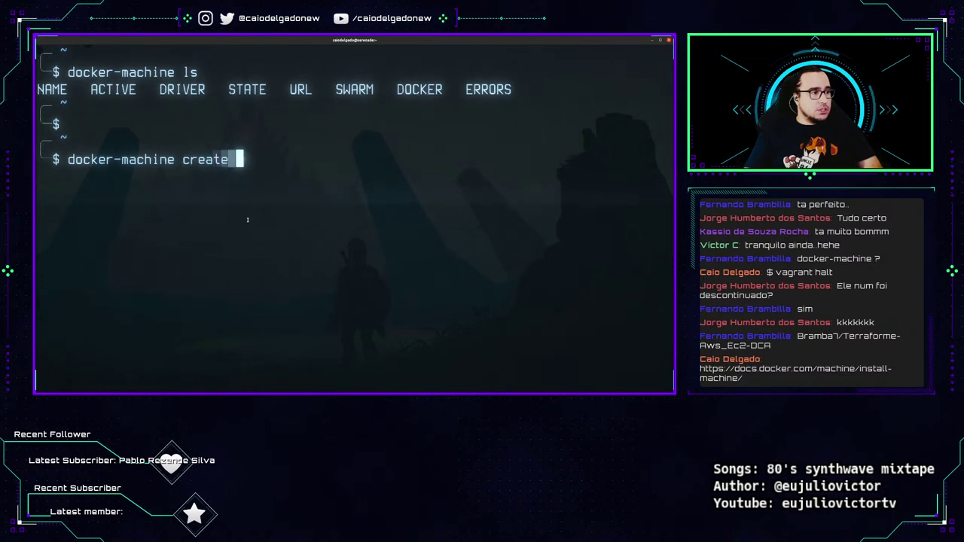
type("--driver virt")
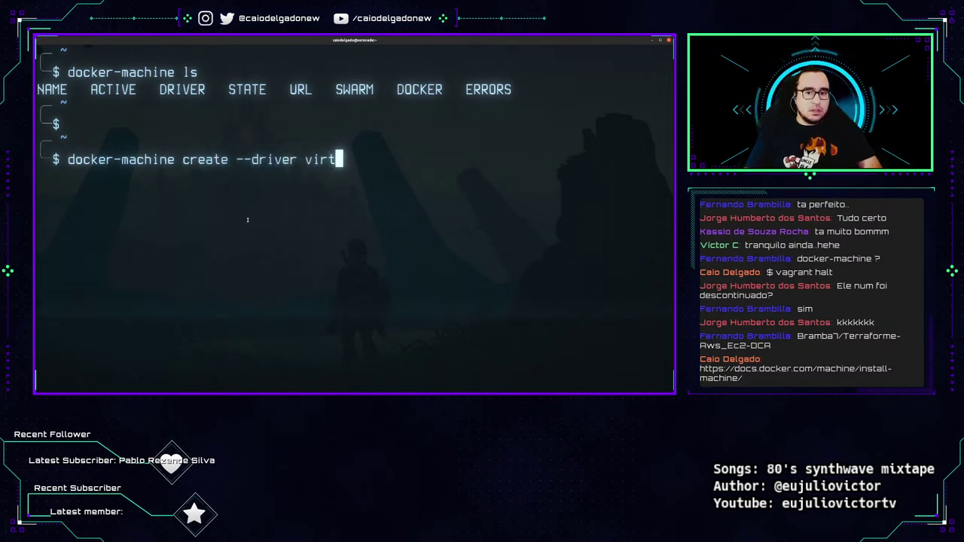
type("ualbox ")
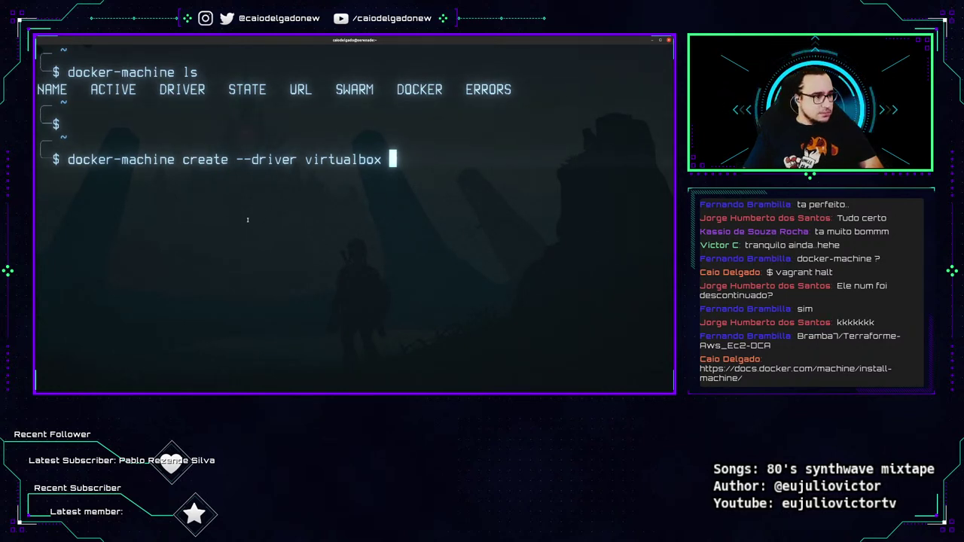
type("domingao")
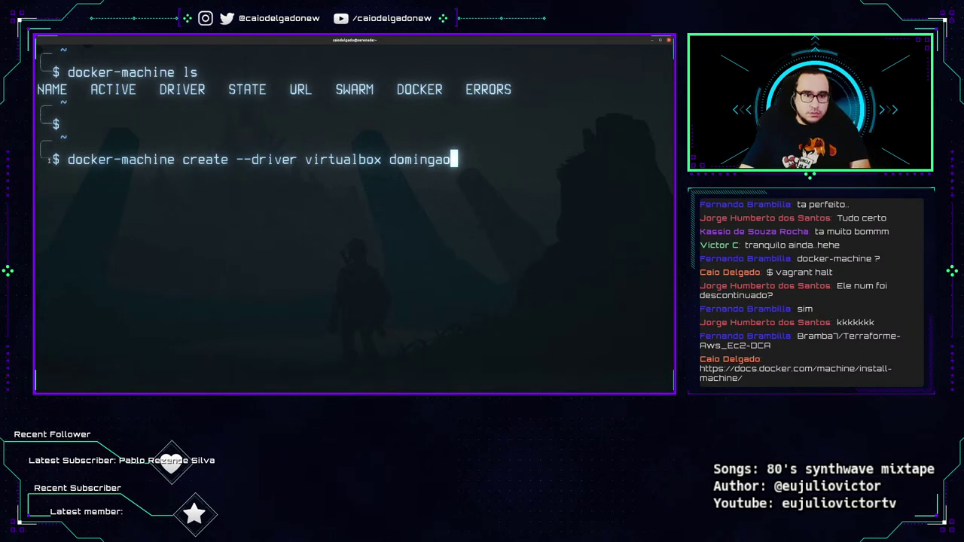
left_click_drag(48, 160, 473, 160)
key("Return")
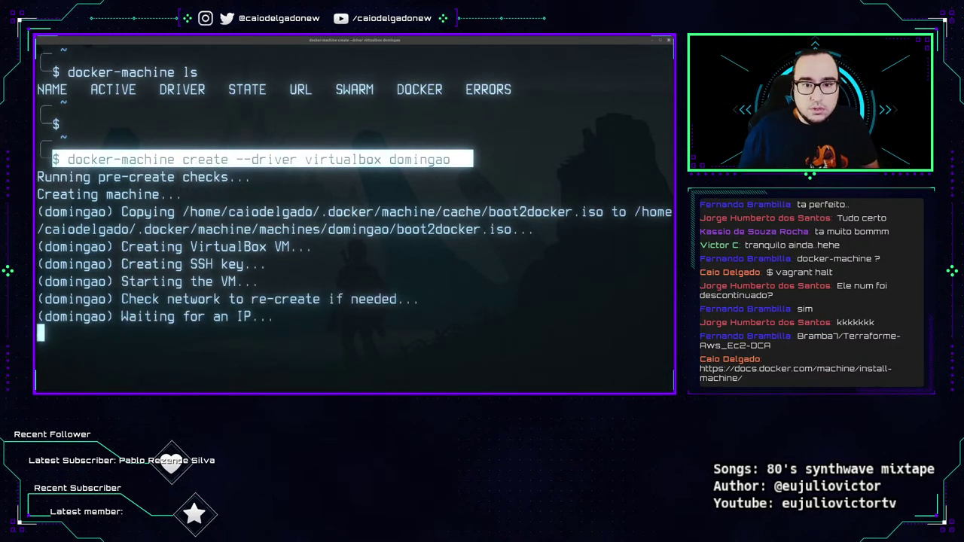
key("alt+Tab")
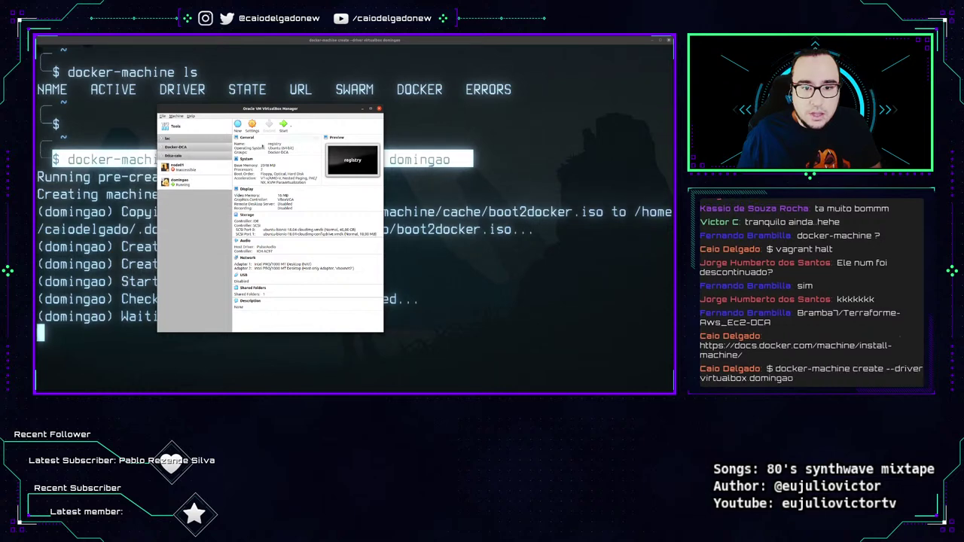
Check domingao is running, close its console keeping the VM running, then close VirtualBox Manager.
left_click_drag(270, 109, 487, 79)
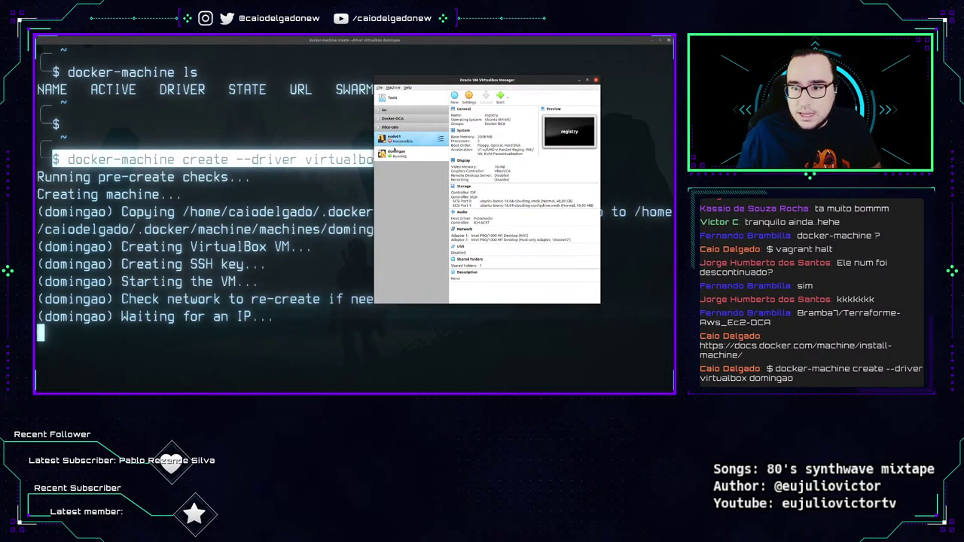
left_click(394, 152)
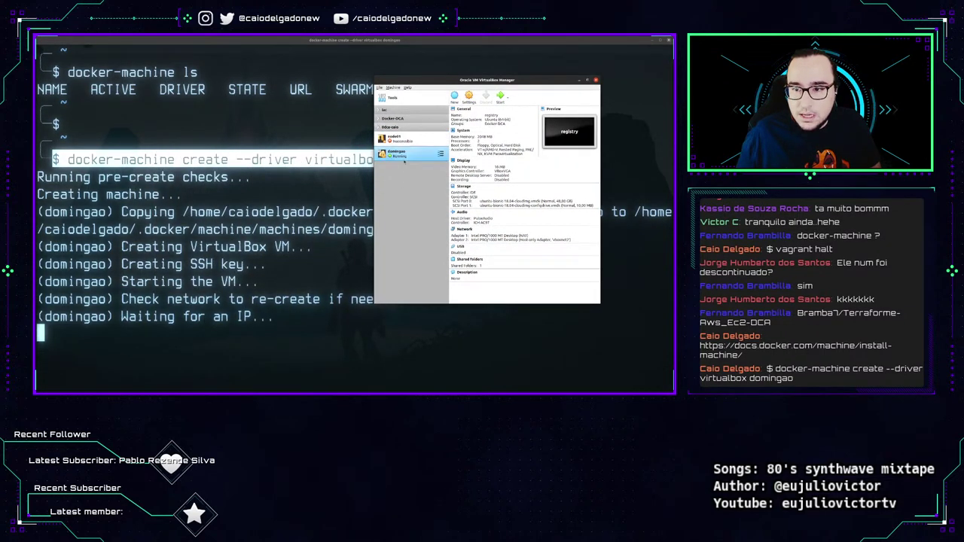
left_click(404, 160)
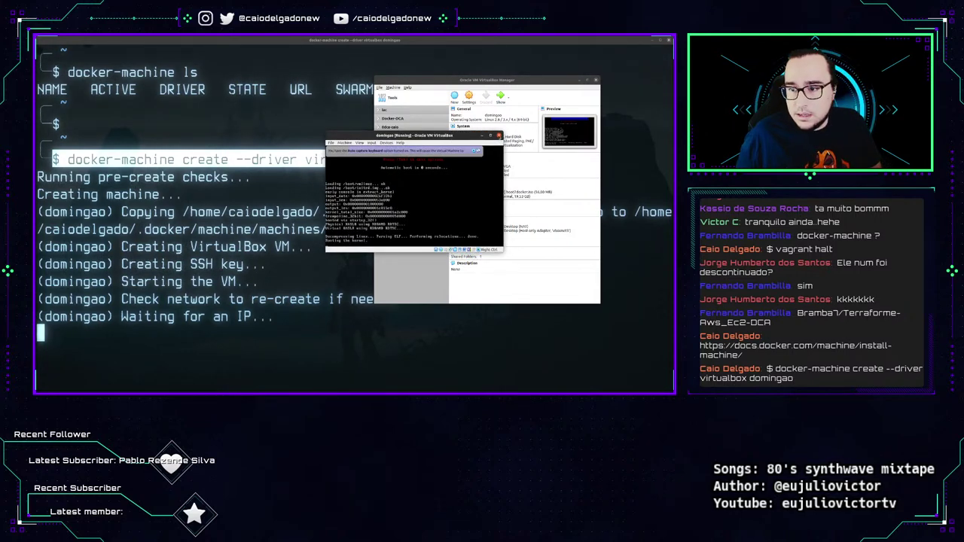
left_click(500, 136)
left_click(446, 216)
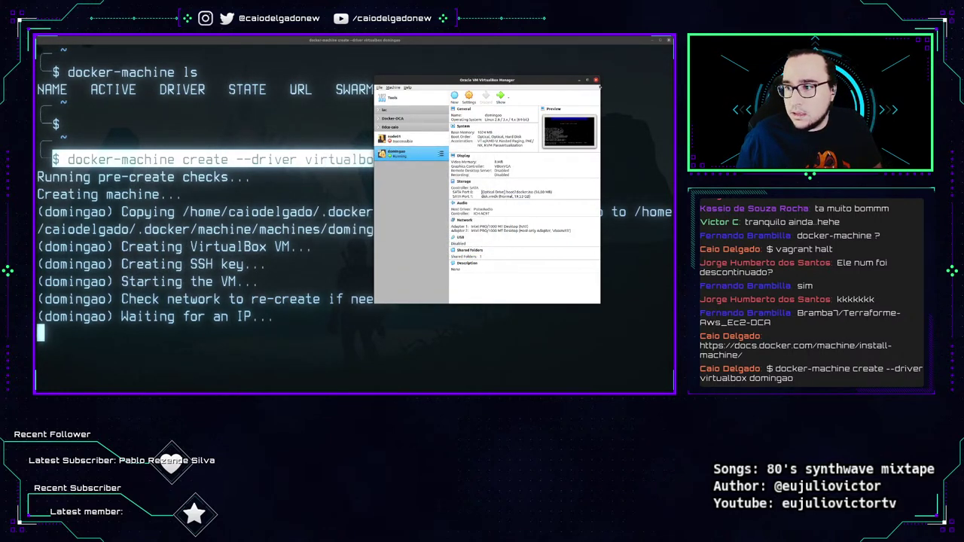
left_click(595, 80)
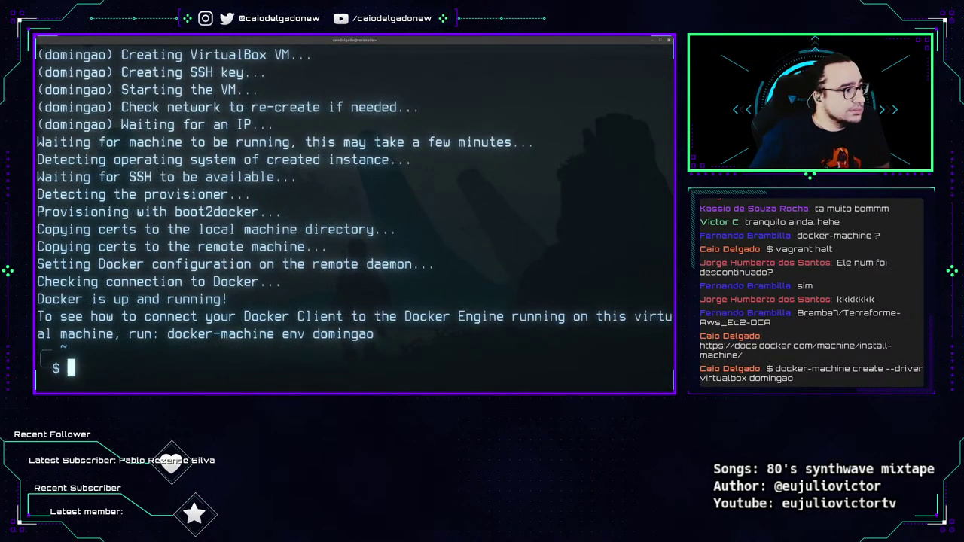
Run docker-machine ls, shrinking the terminal font so the columns fit.
left_click(381, 289)
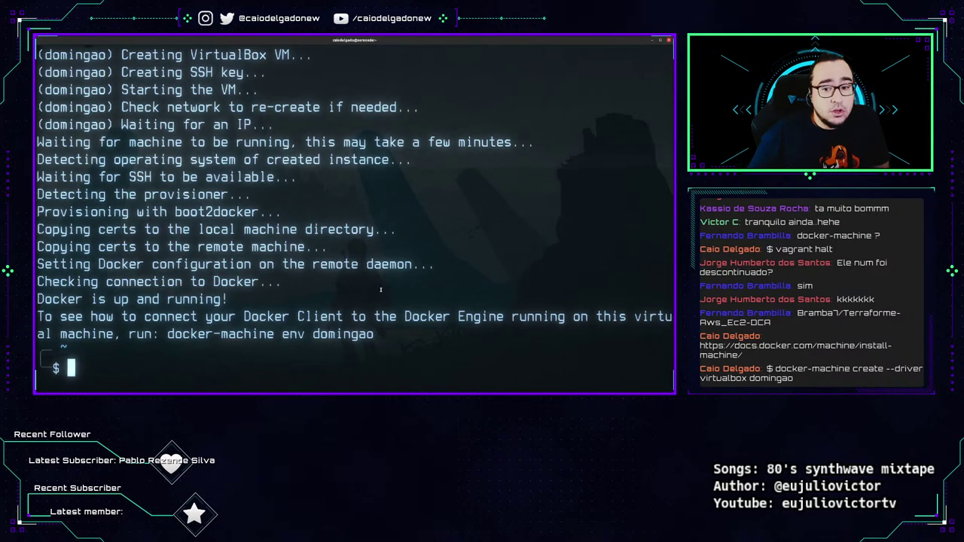
key("ctrl+l")
type("docker")
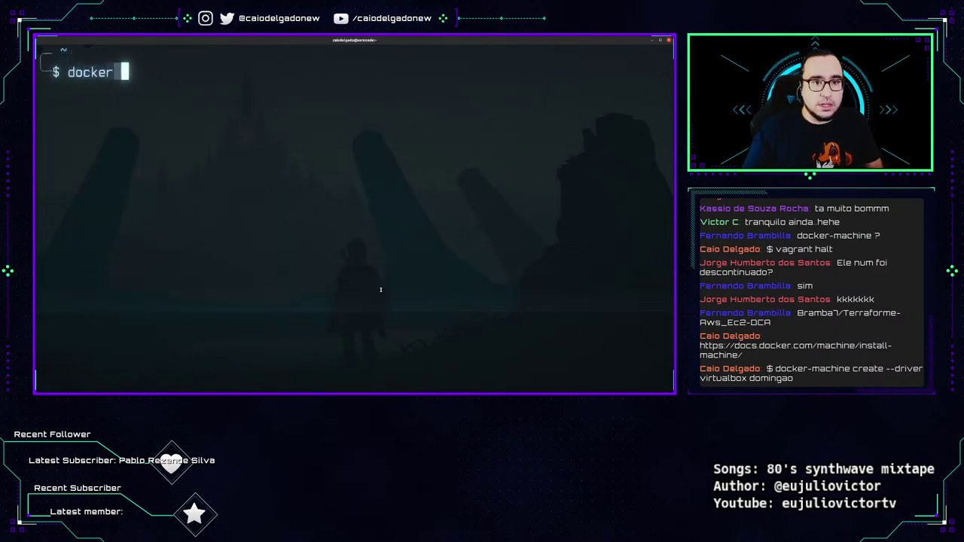
key("BackSpace")
type("-machine ls")
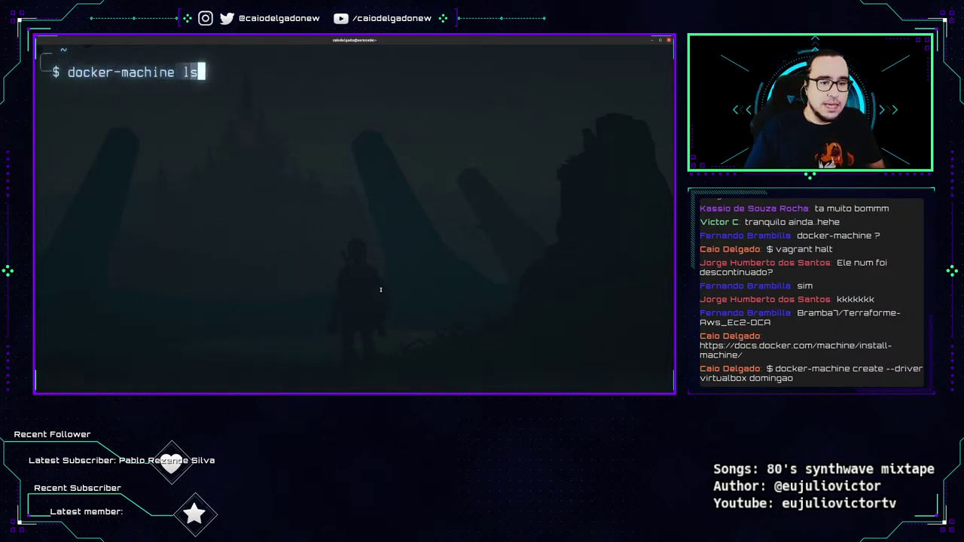
key("Return")
key("ctrl+minus")
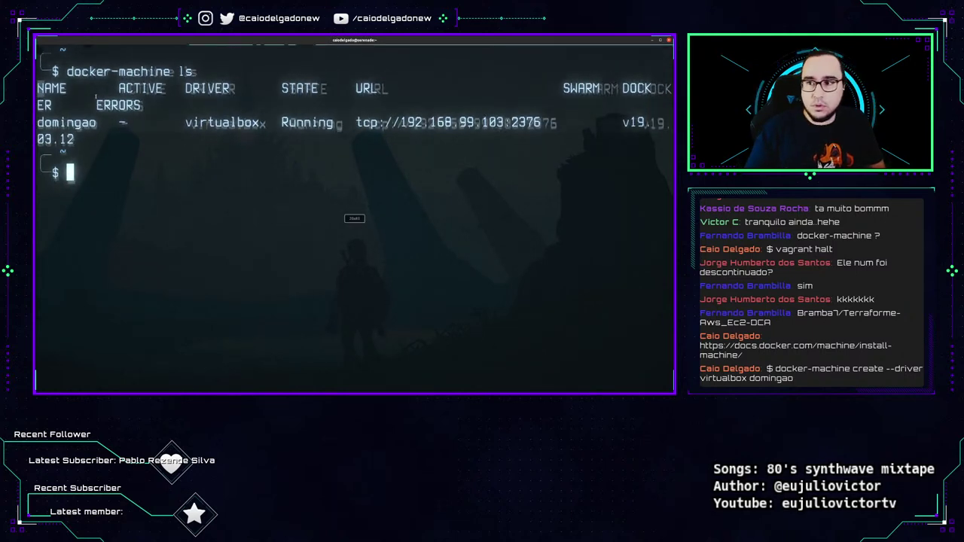
key("Up")
key("ctrl+l")
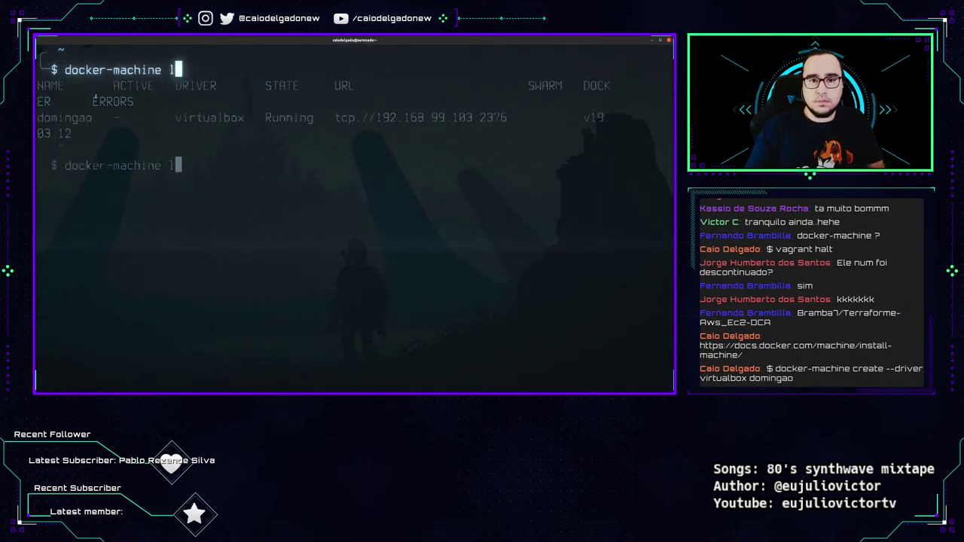
key("Return")
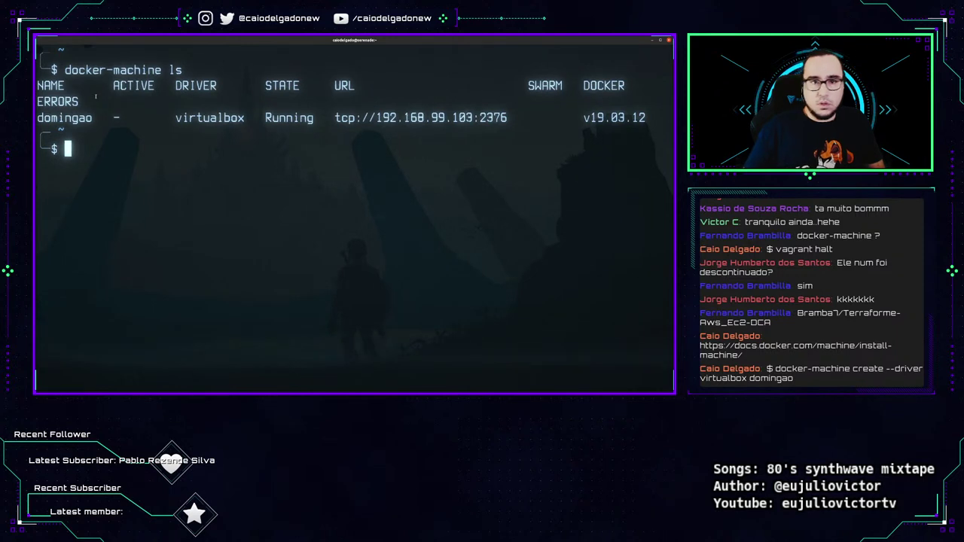
left_click_drag(50, 69, 184, 69)
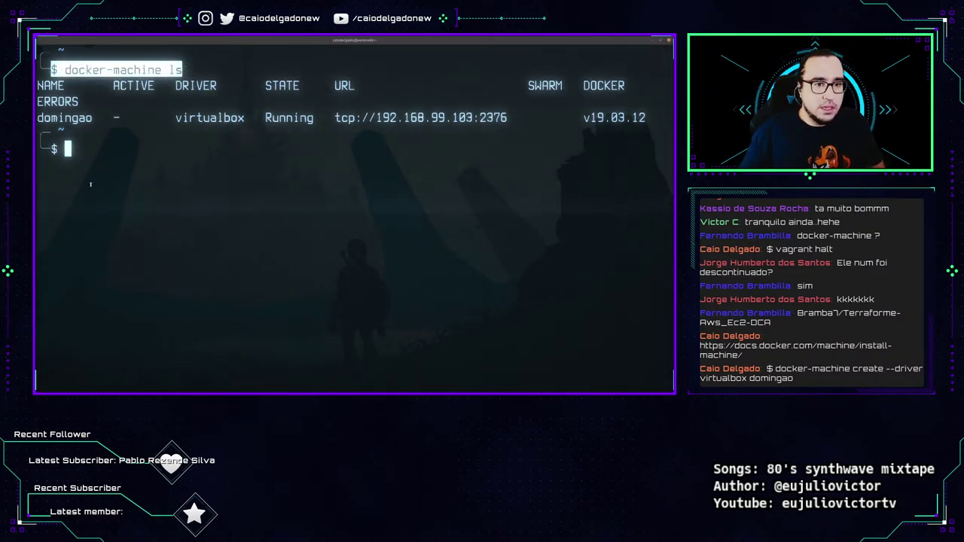
double_click(64, 118)
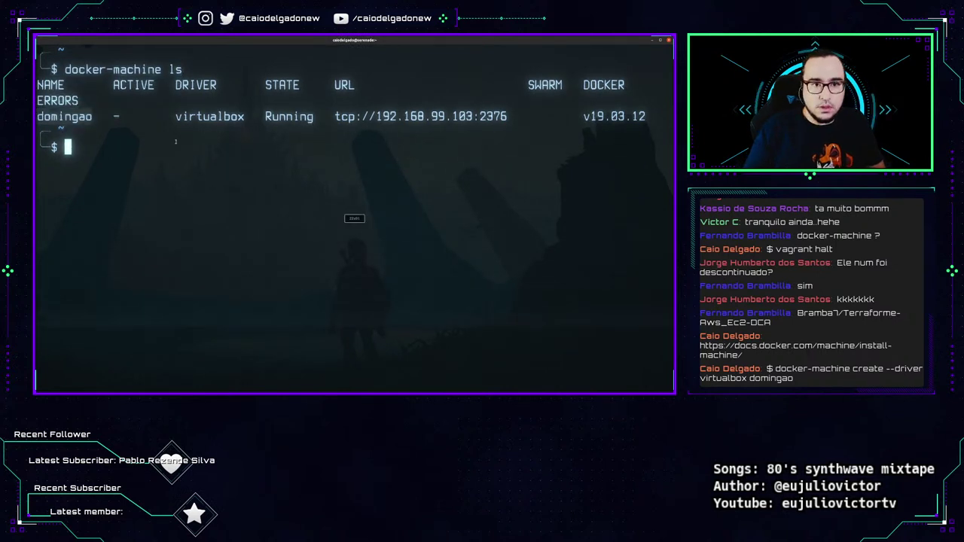
Rerun the listing and point out domingao's virtualbox driver, Running state and tcp://192.168.99.103:2376 URL.
key("ctrl+l")
key("Up")
key("Return")
key("ctrl+l")
key("Up")
key("Return")
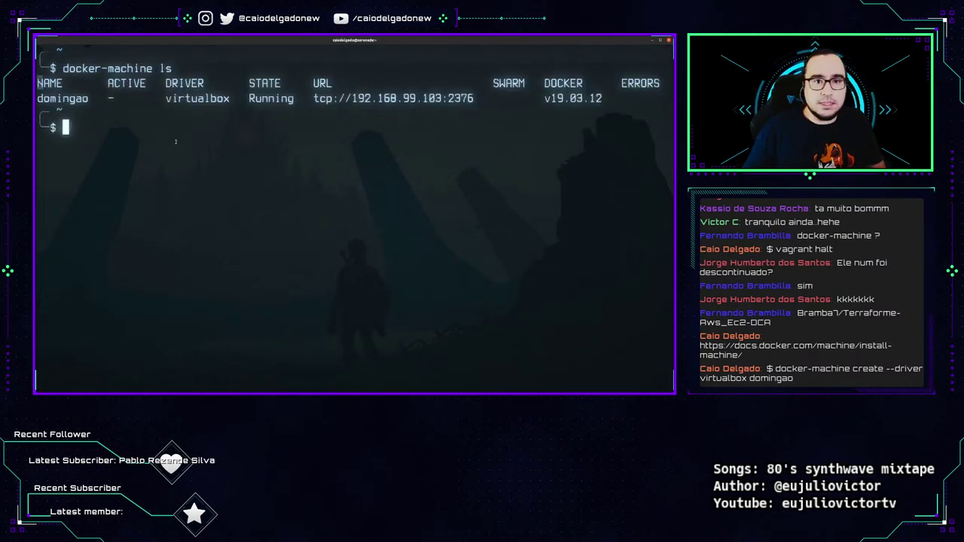
double_click(109, 96)
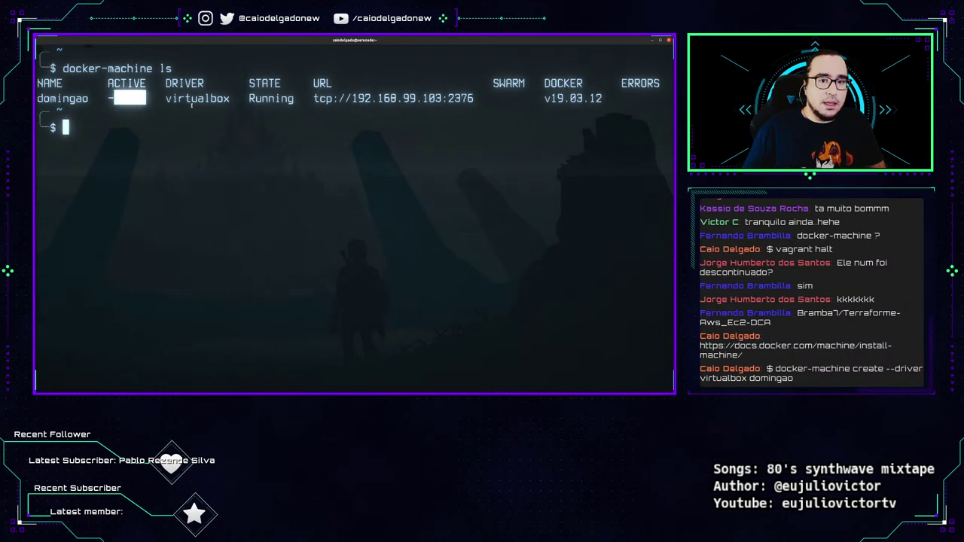
left_click_drag(165, 98, 224, 98)
double_click(271, 98)
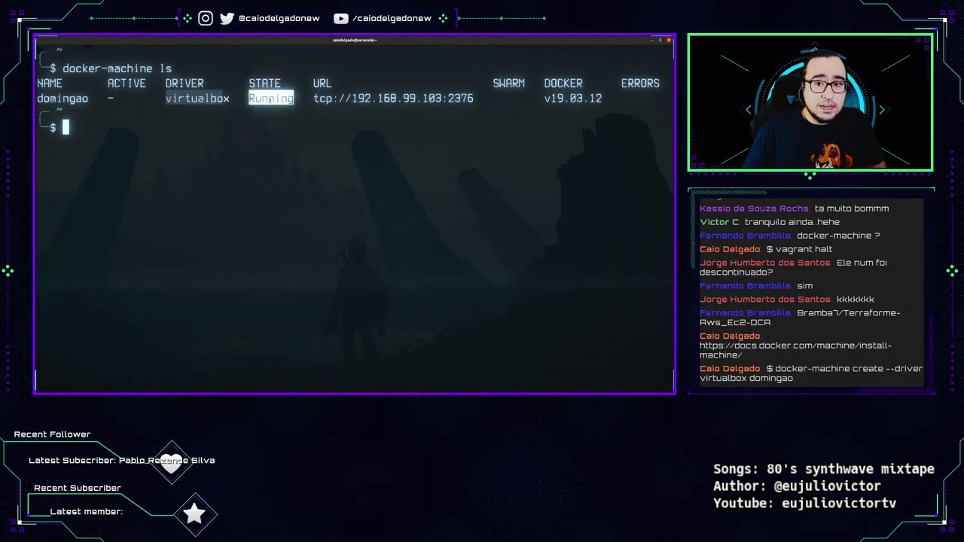
left_click_drag(314, 98, 473, 98)
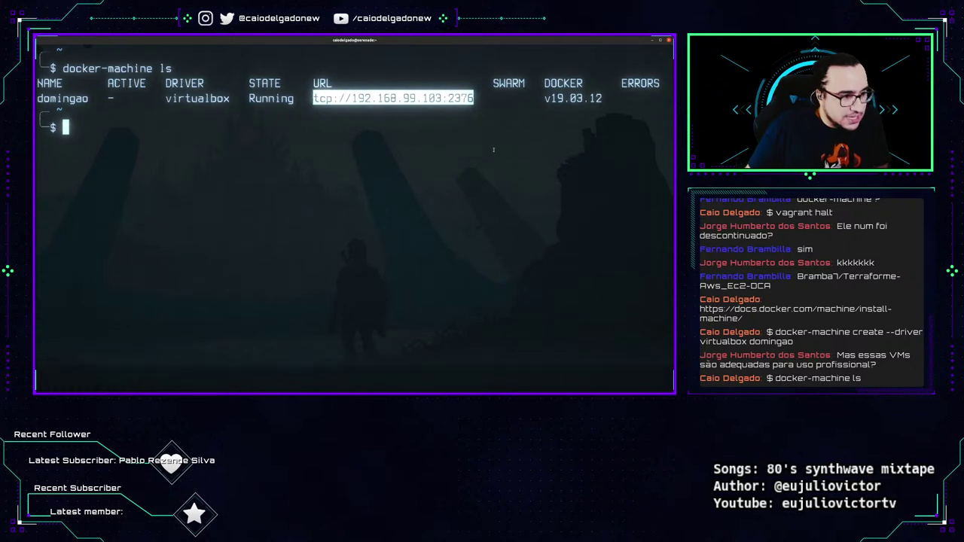
left_click(483, 182)
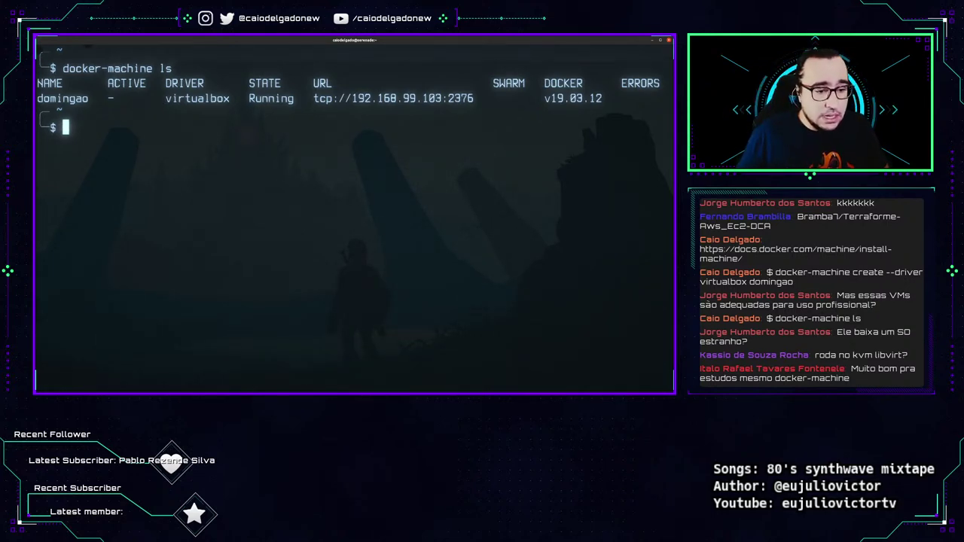
key("alt+Tab")
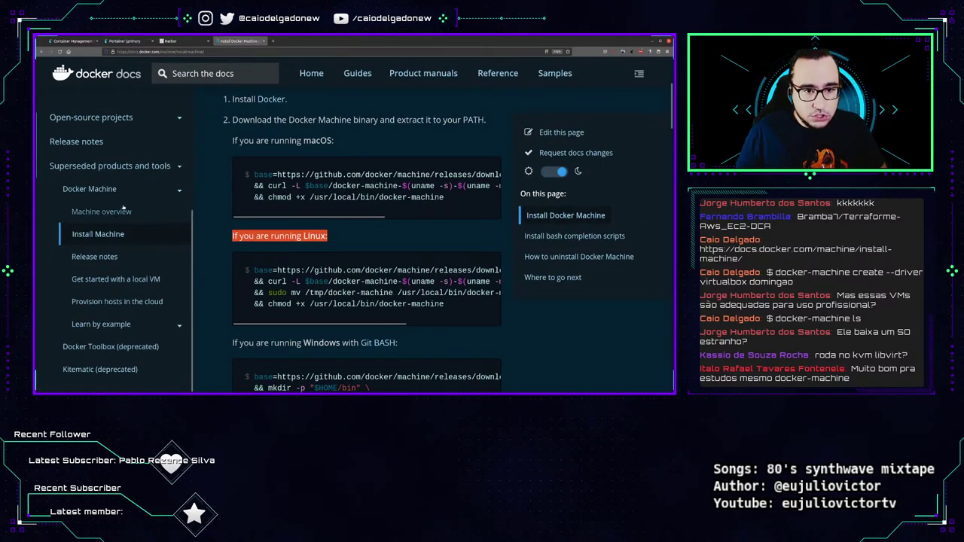
Open the 'Get started with a local VM' docs page and search it for kvm.
scroll(106, 339, "down", 5)
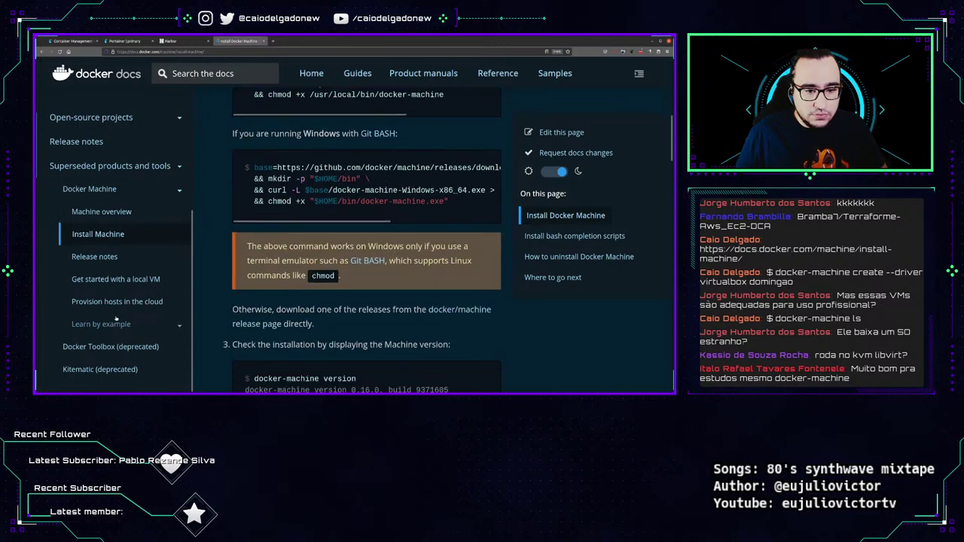
left_click(115, 279)
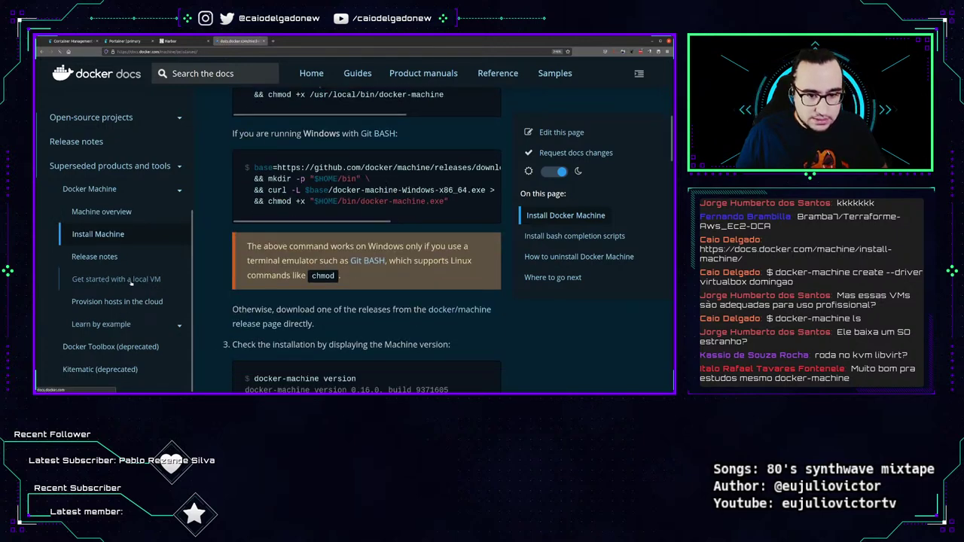
scroll(328, 308, "down", 5)
scroll(329, 309, "down", 5)
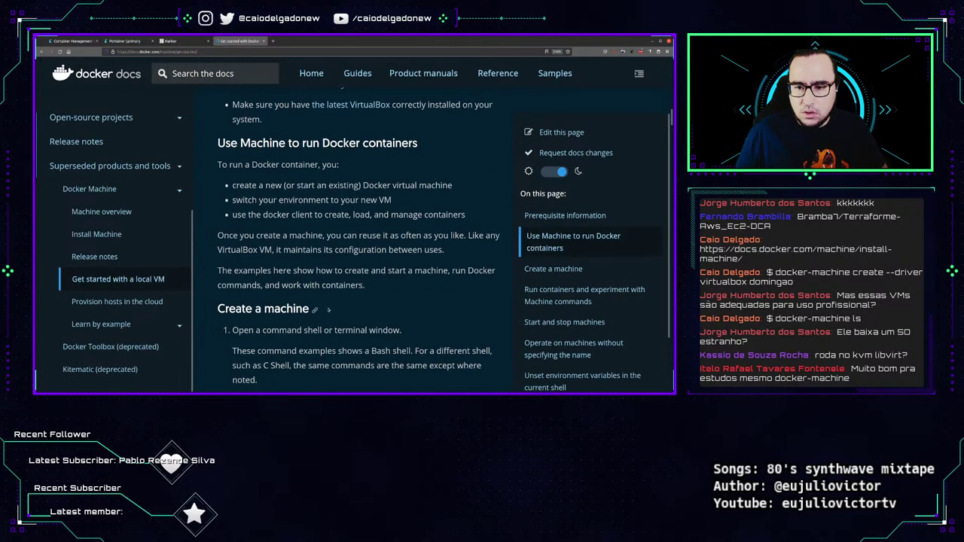
scroll(328, 309, "up", 4)
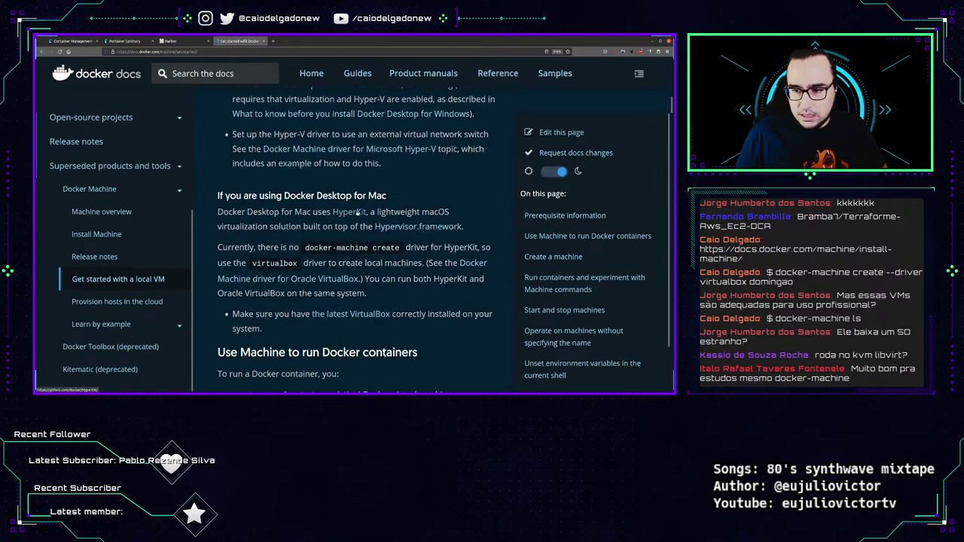
key("ctrl+f")
scroll(393, 283, "up", 5)
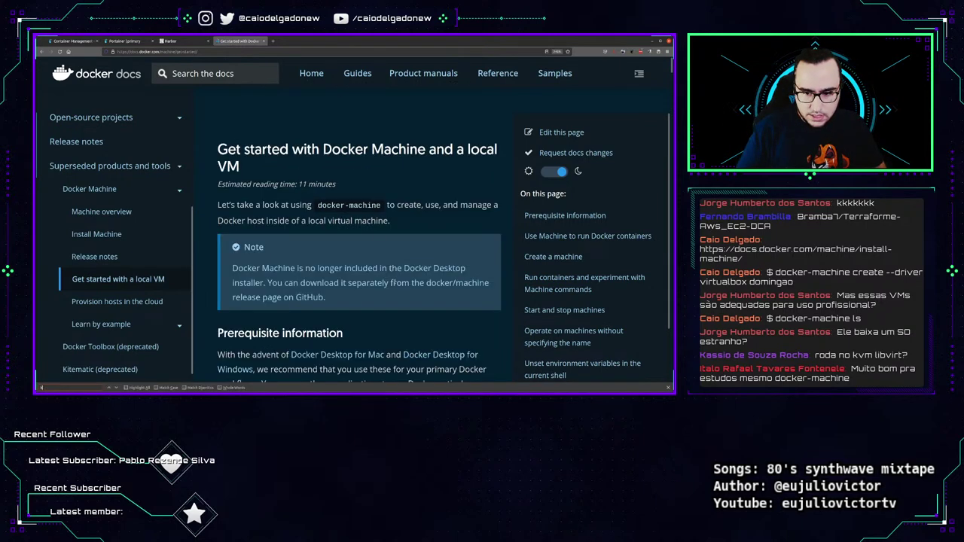
type("kvm")
Web-search 'docker-machine kvm' and read the docker-machine-kvm GitHub README and its apt-get install command.
left_click(236, 52)
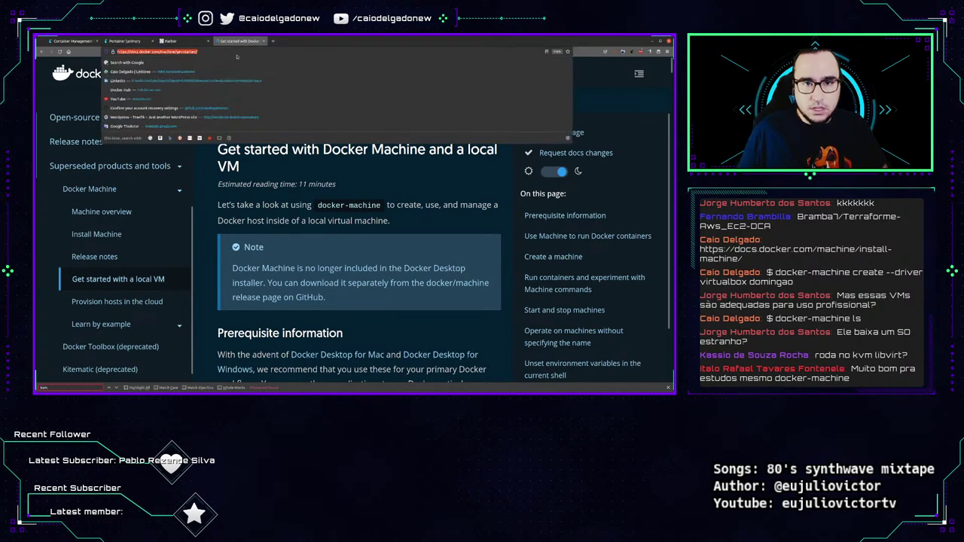
type("docker-machi")
type("ne kvm")
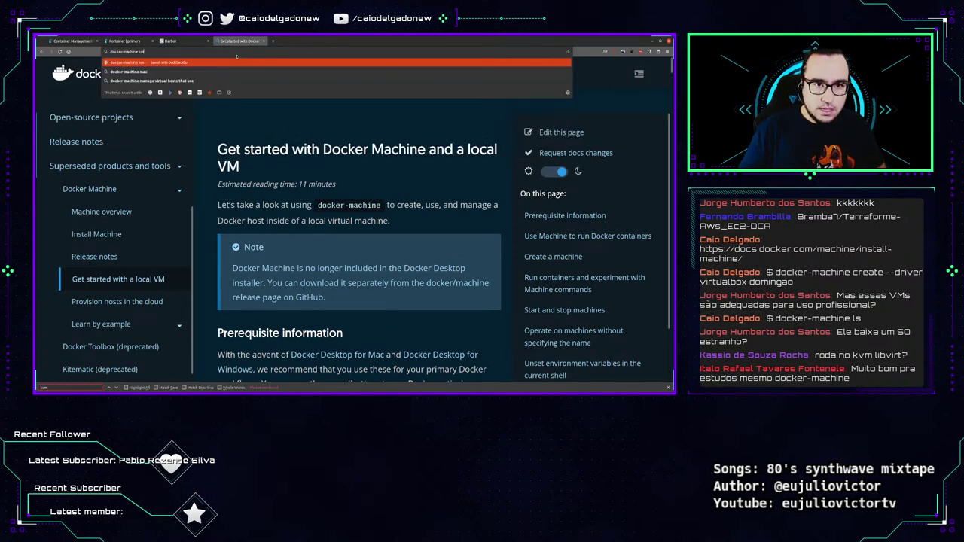
key("Return")
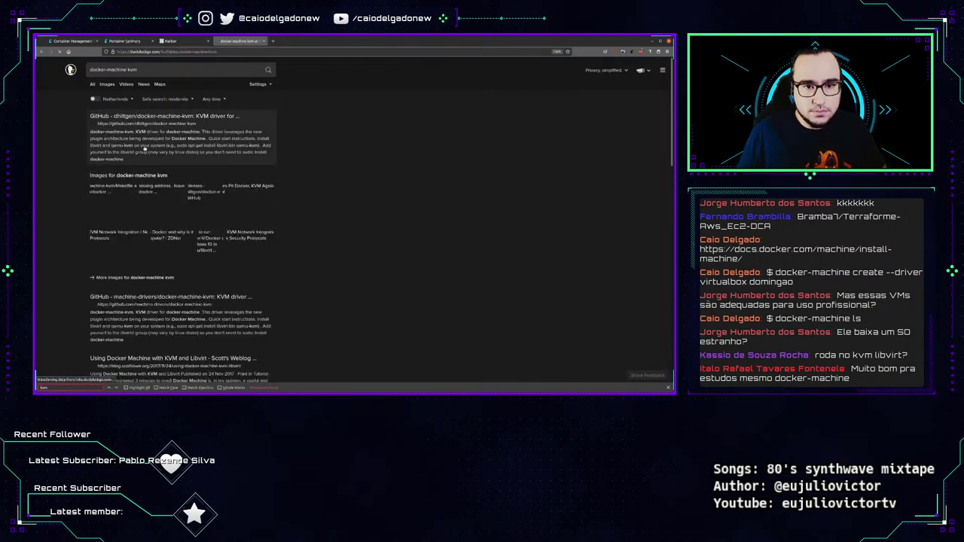
key("Return")
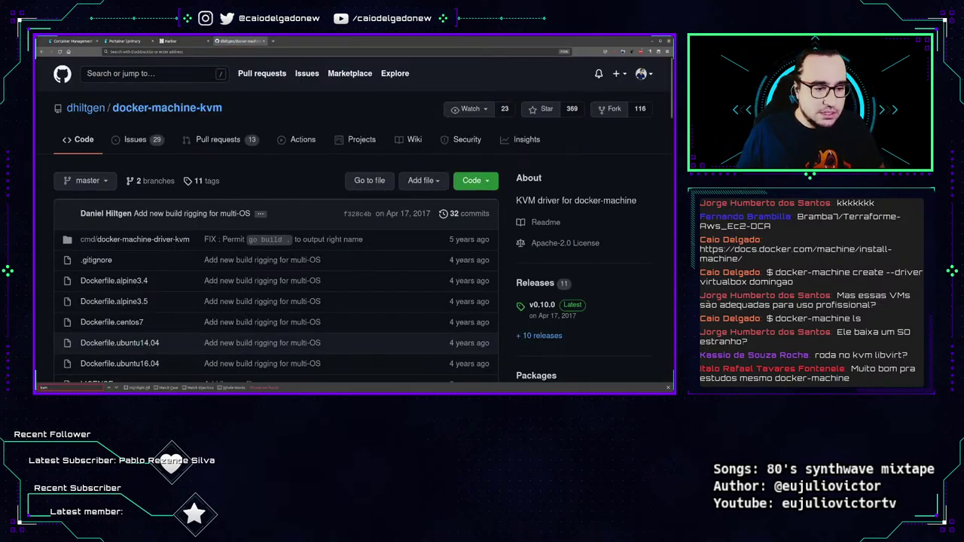
scroll(226, 280, "down", 15)
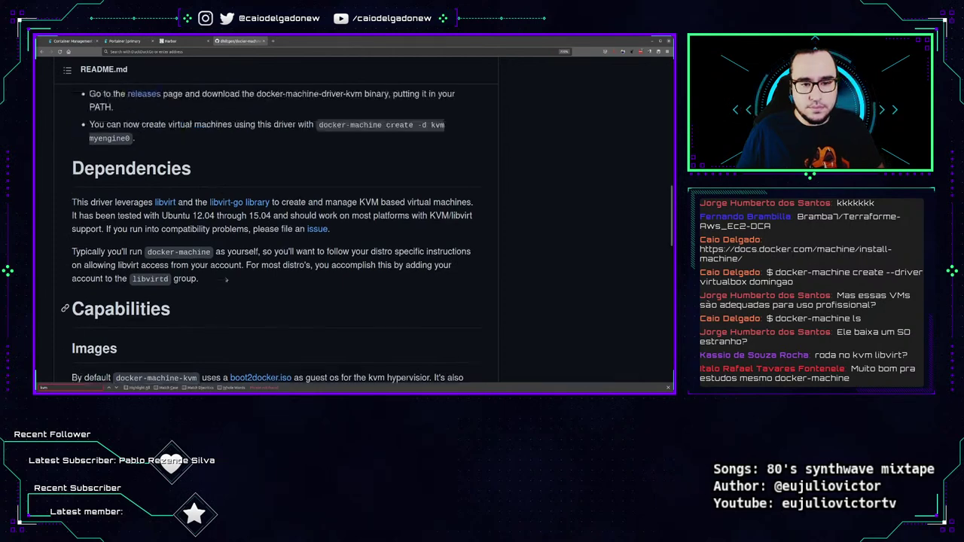
scroll(226, 279, "up", 5)
left_click_drag(92, 155, 157, 156)
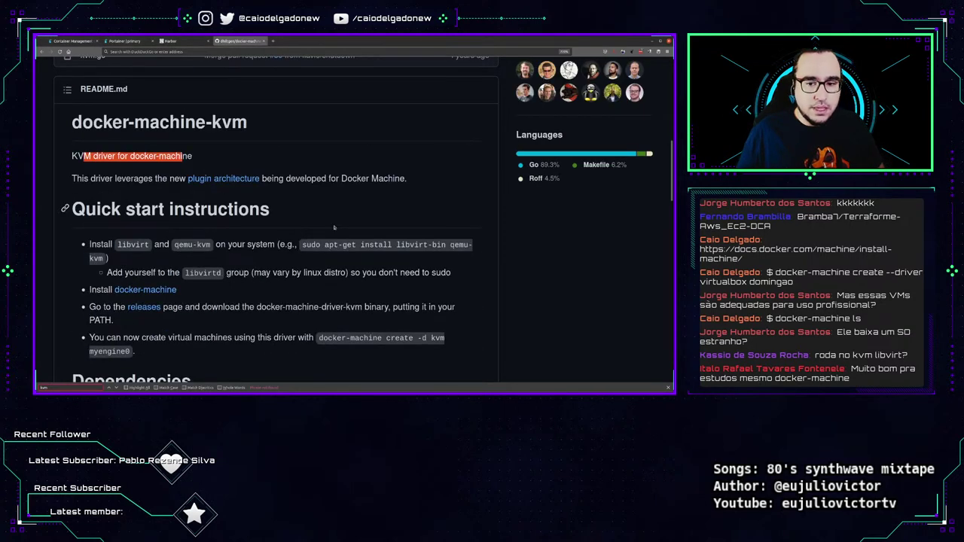
left_click_drag(305, 246, 367, 273)
scroll(256, 294, "down", 10)
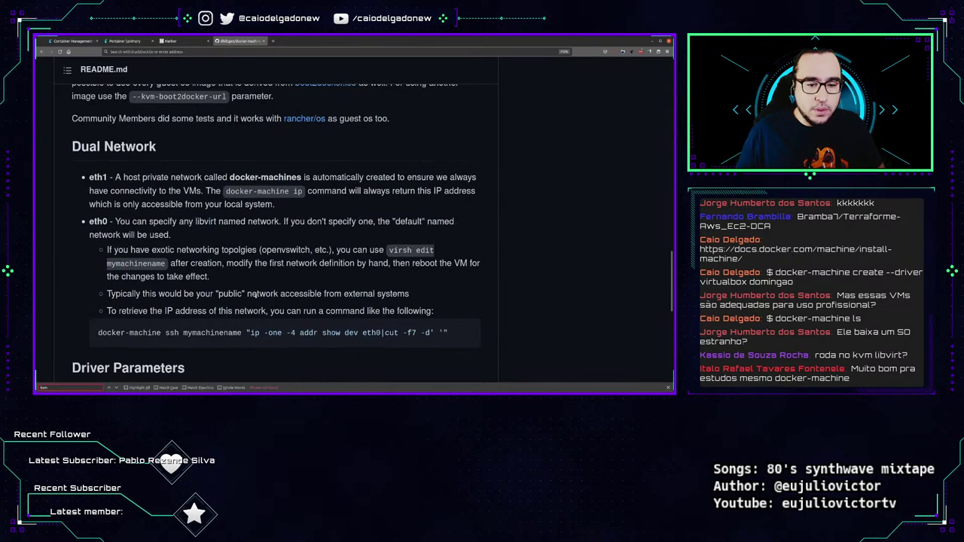
scroll(270, 280, "down", 5)
Return from the browser to the Tilix terminal.
key("ctrl+Page_Up")
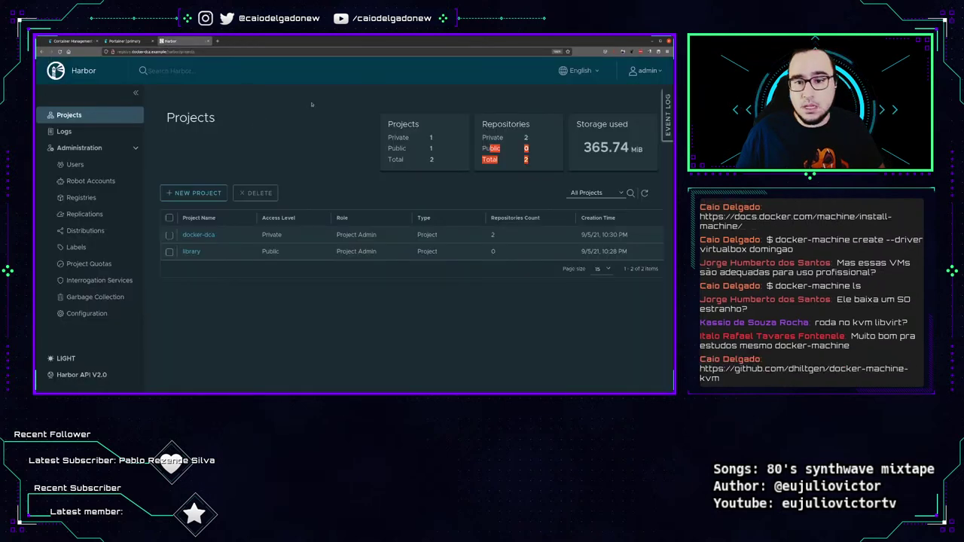
key("alt+Tab")
key("super")
left_click(350, 132)
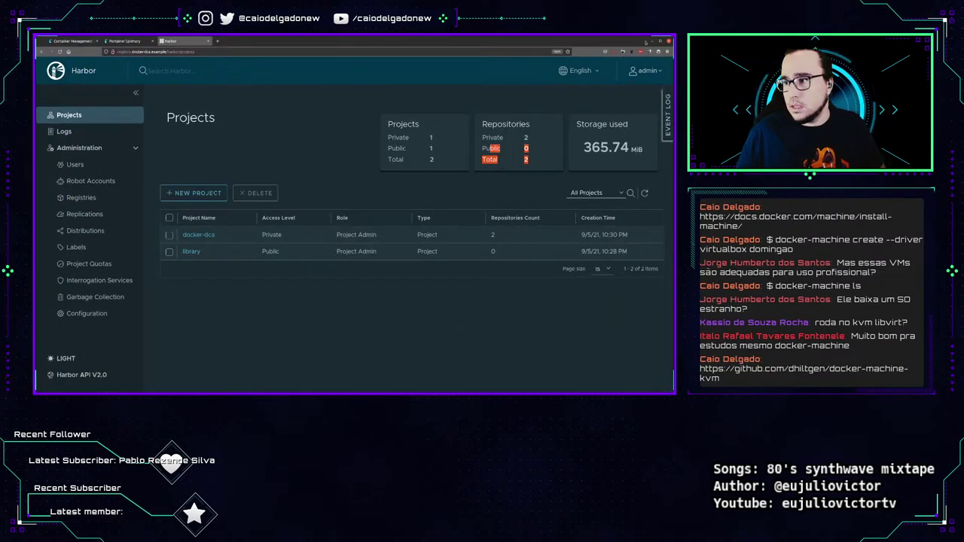
key("alt+Tab")
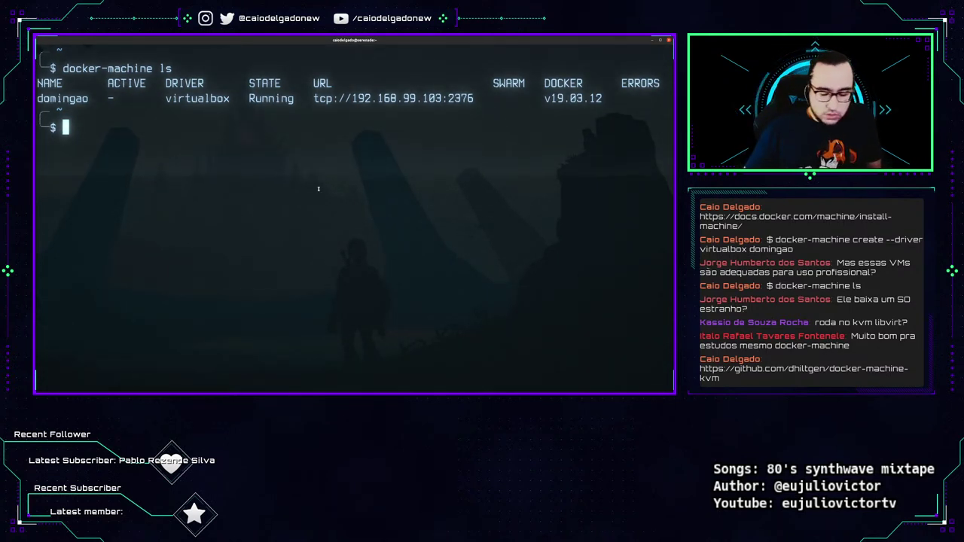
Stop the local docker service with systemctl and list the running local containers.
type("sudo systemctl stop docker")
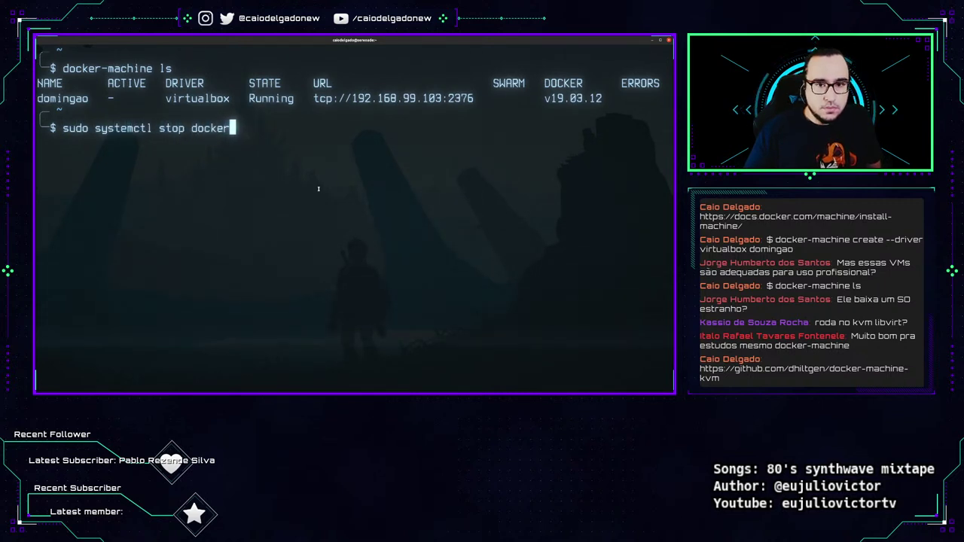
key("Return")
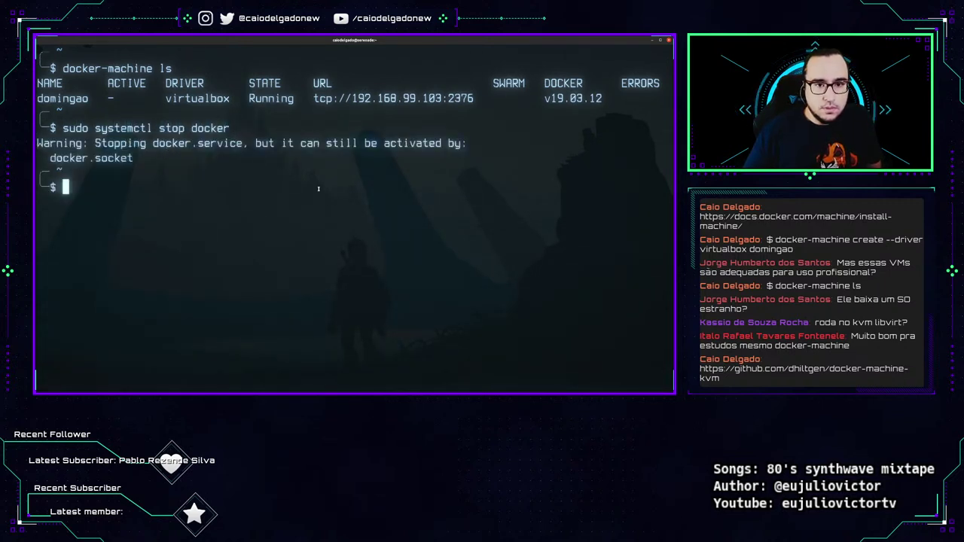
key("Up")
key("ctrl+c")
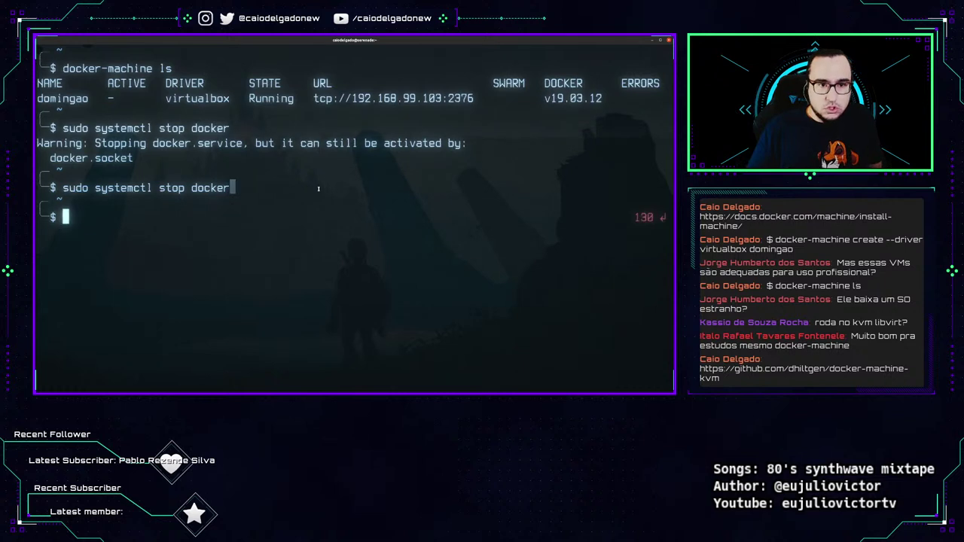
key("ctrl+l")
type("docker container ls")
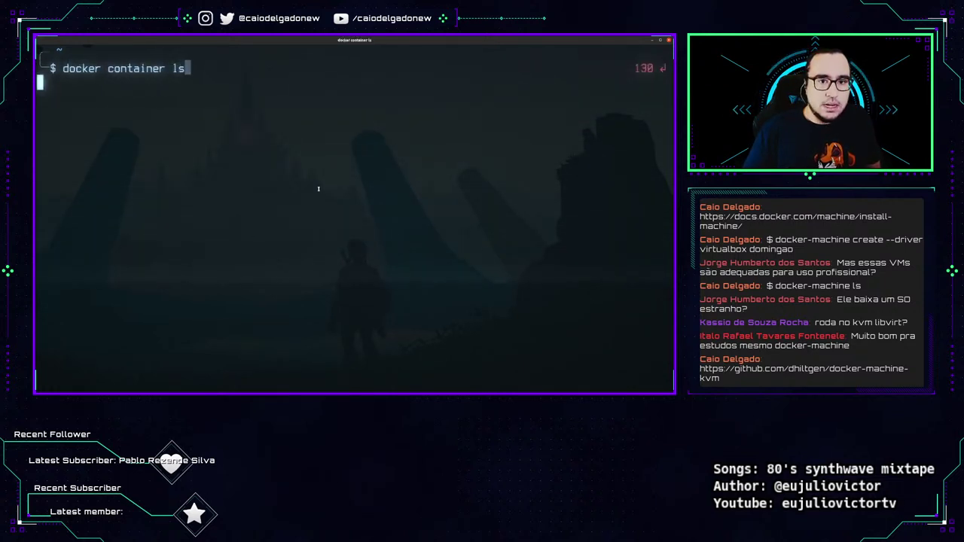
key("Return")
Stop docker again, check sudo docker system info, and list the docker machines.
type("sudo sys")
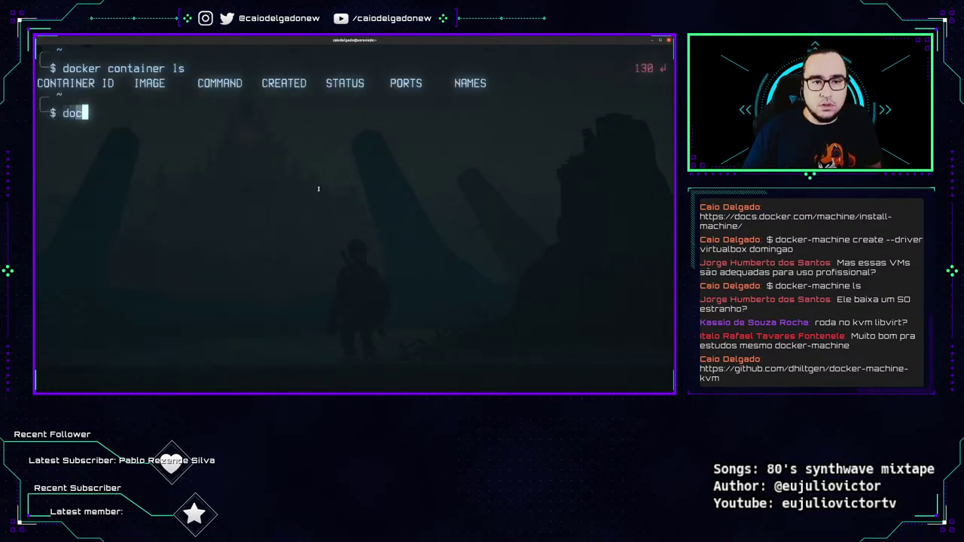
type("temctl stop docker")
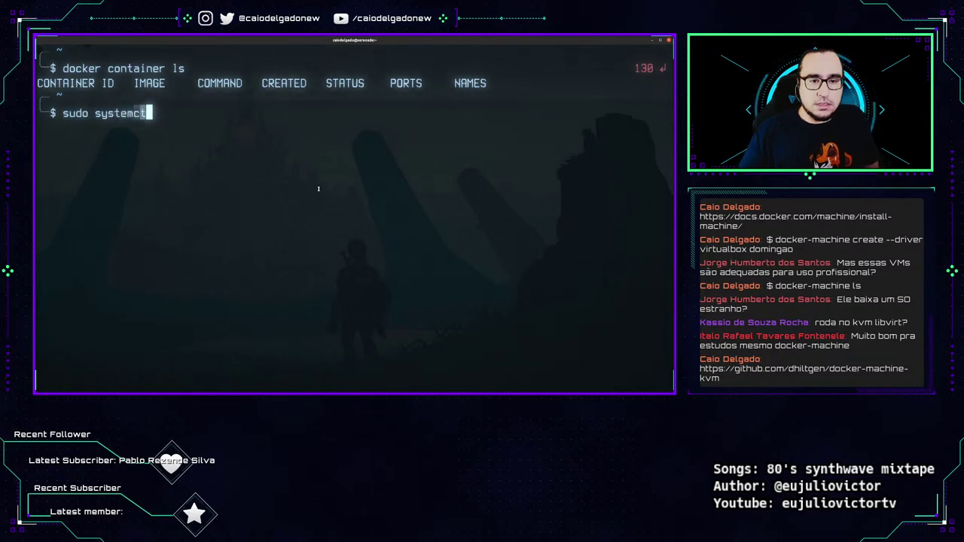
key("Return")
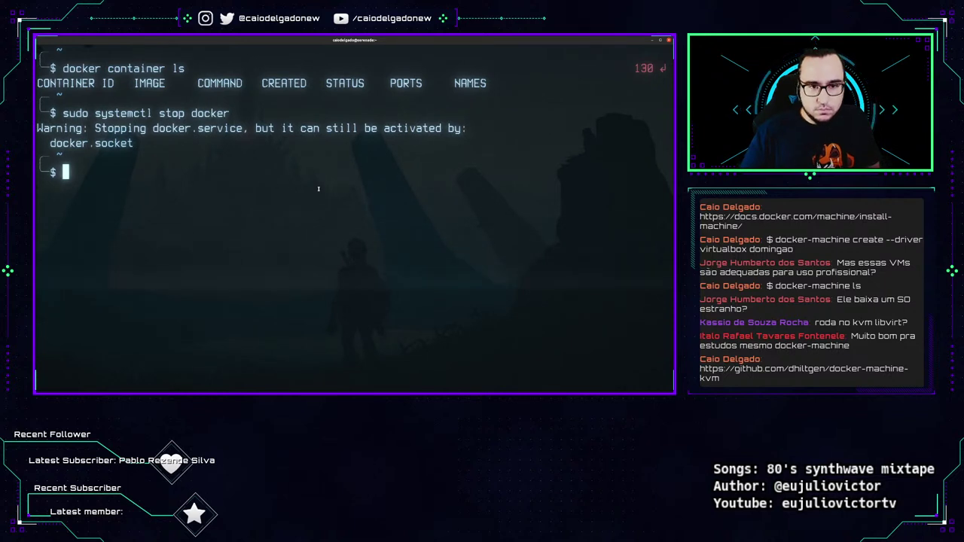
type("sudo docker system info")
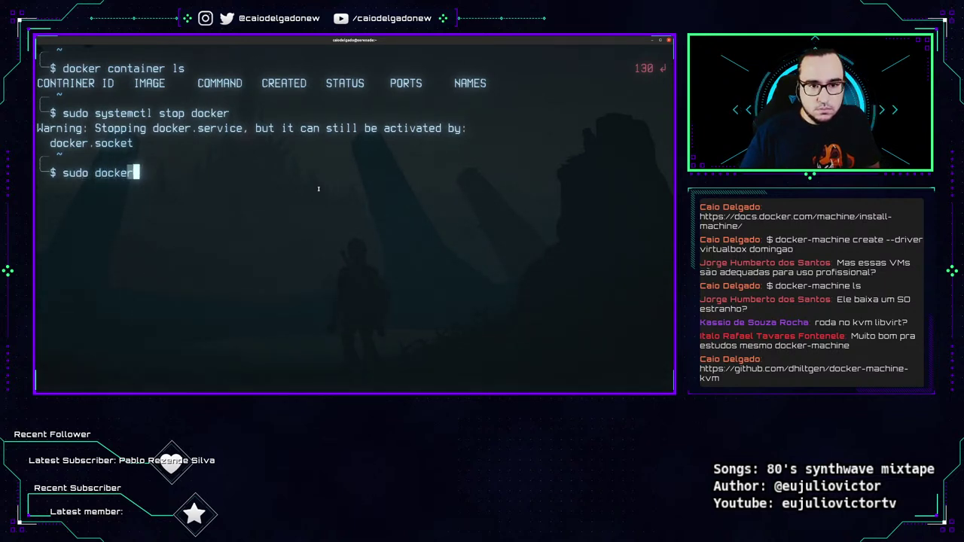
key("Return")
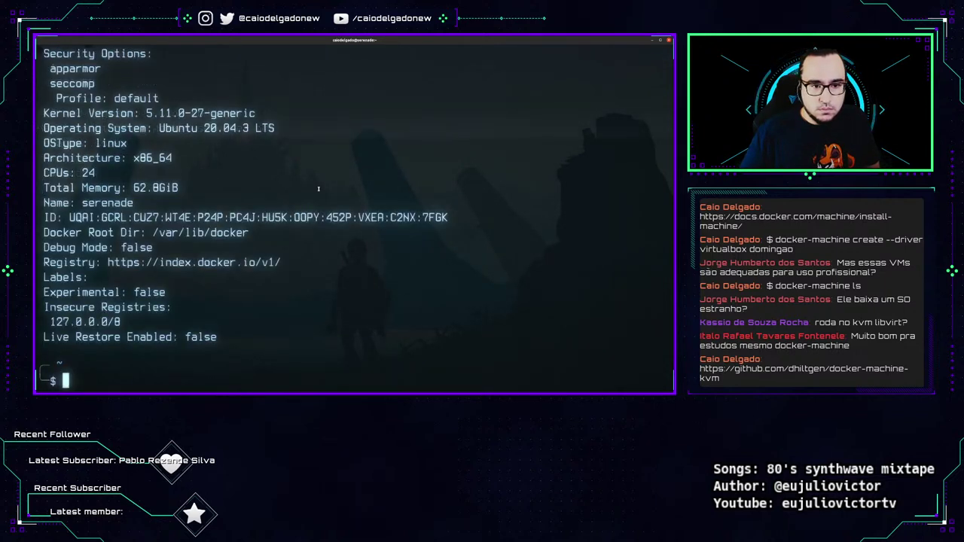
key("ctrl+l")
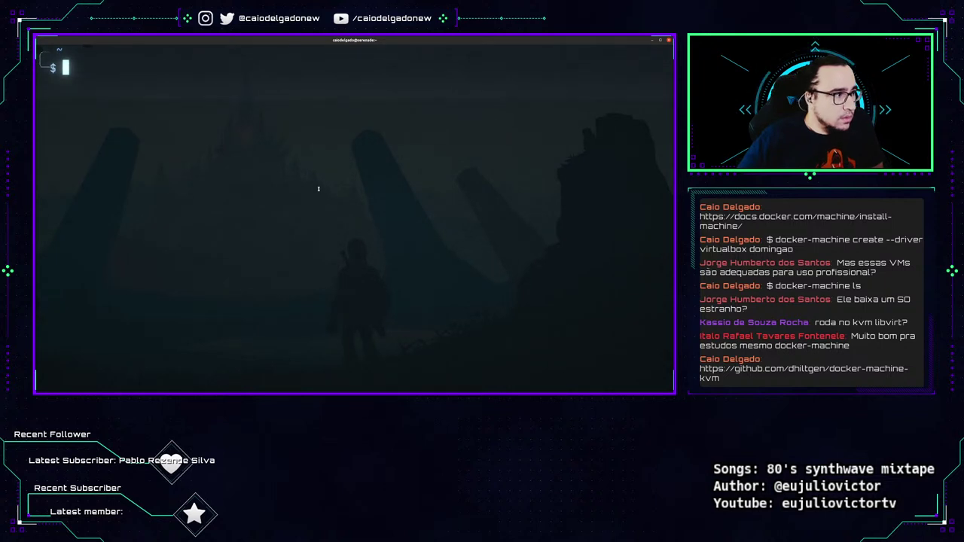
type("docker-machine ls")
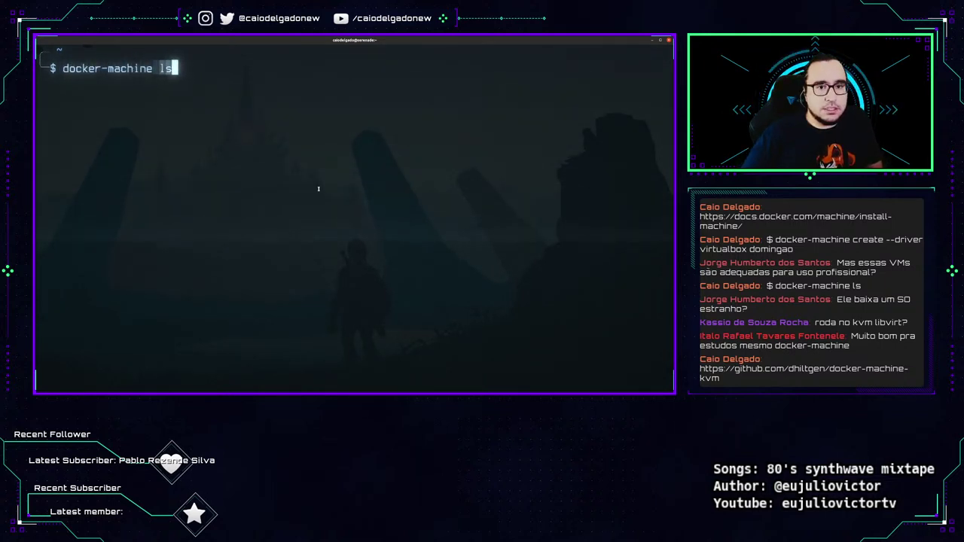
key("Return")
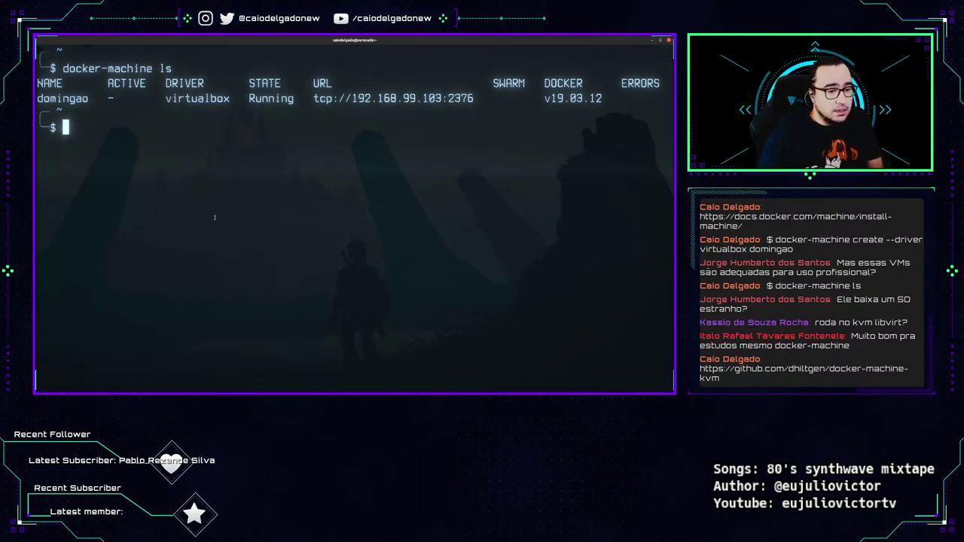
Try 'sudo systemctl stop dockerd', correct it to 'stop docker', and type 'sudo systemctl status docker'.
type("sudo s")
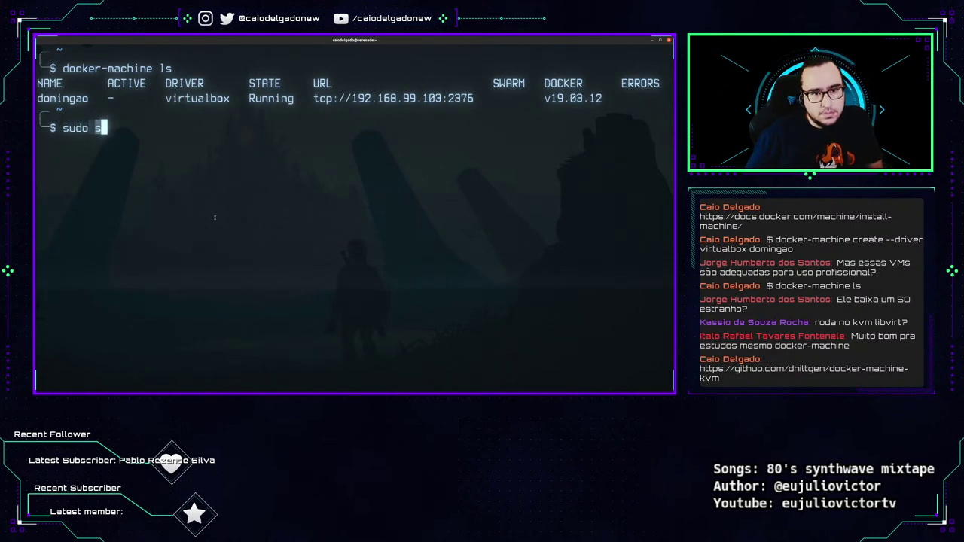
type("ystemctl stop dockerd")
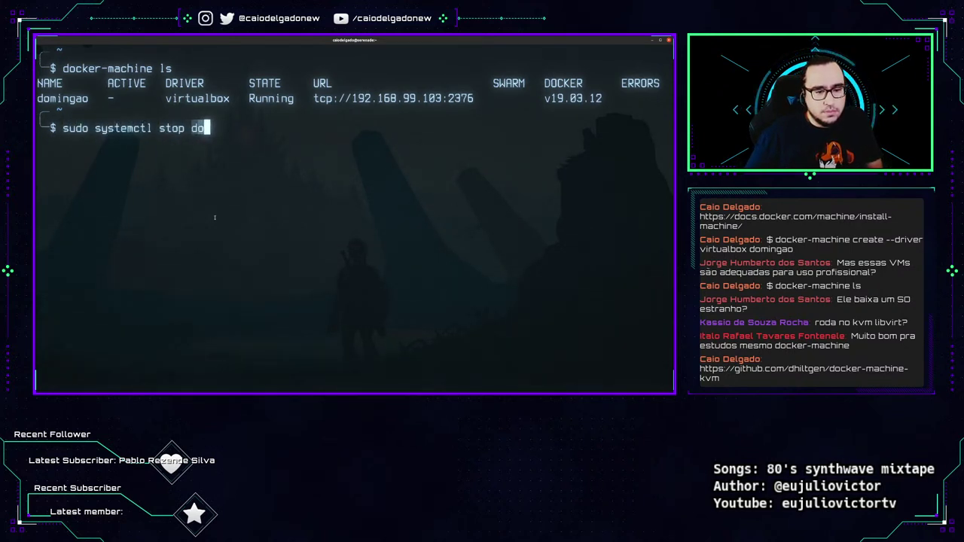
key("Return")
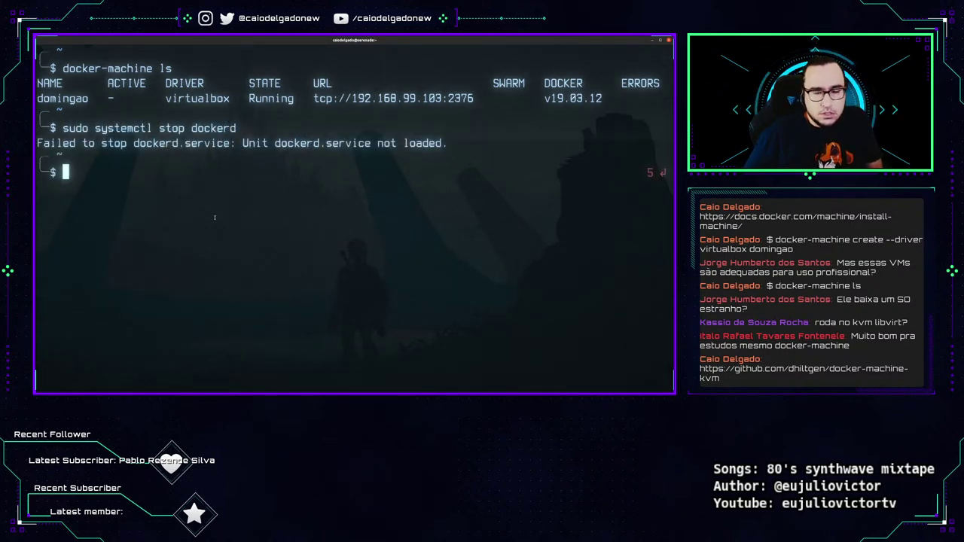
key("Up")
key("Up")
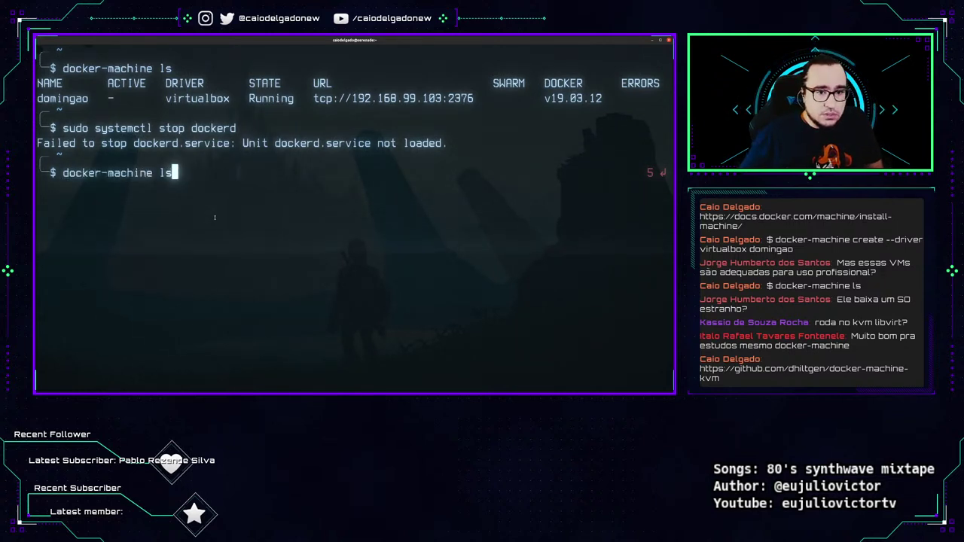
key("Down")
key("BackSpace")
key("Return")
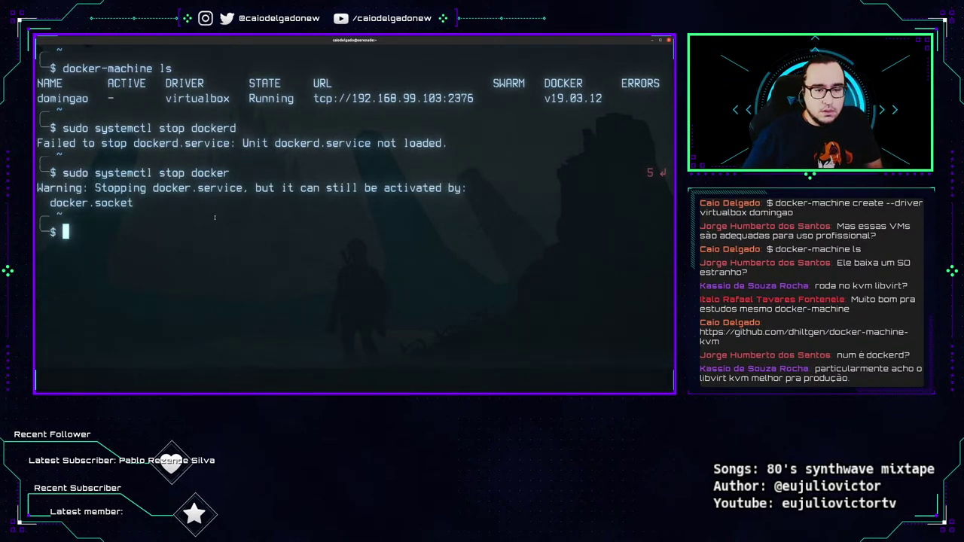
type("sudo systemctl status ")
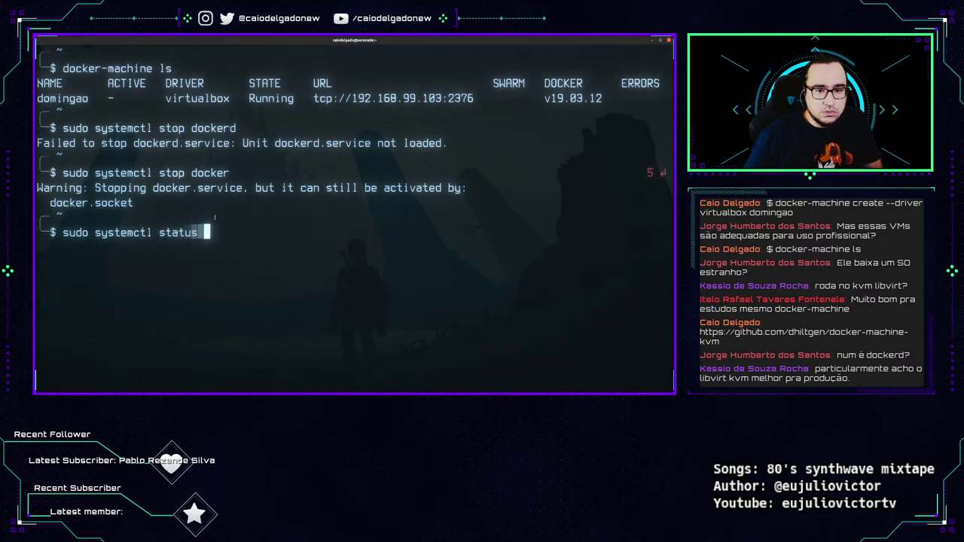
type("docker")
Show the docker service status, noting it is inactive (dead) and triggered by docker.socket.
key("Return")
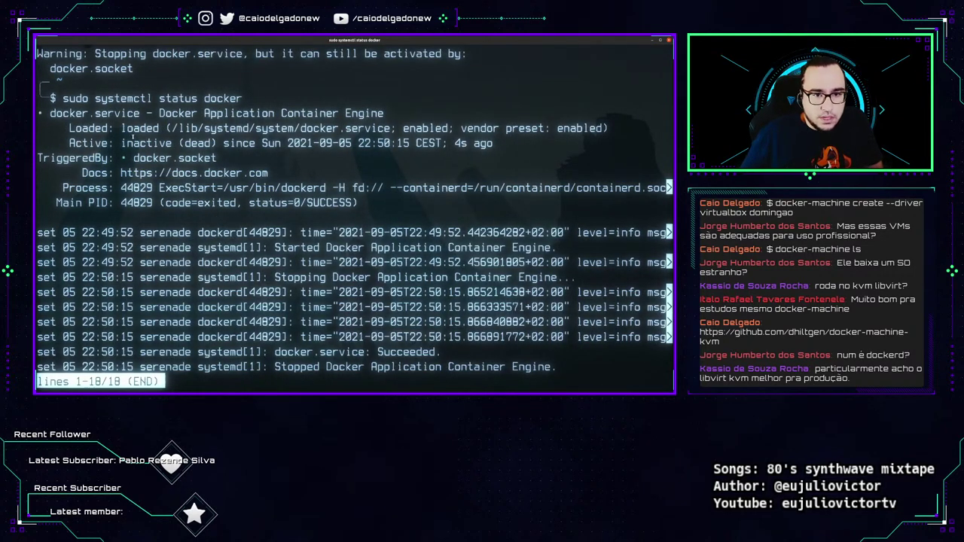
left_click_drag(121, 143, 235, 143)
double_click(72, 157)
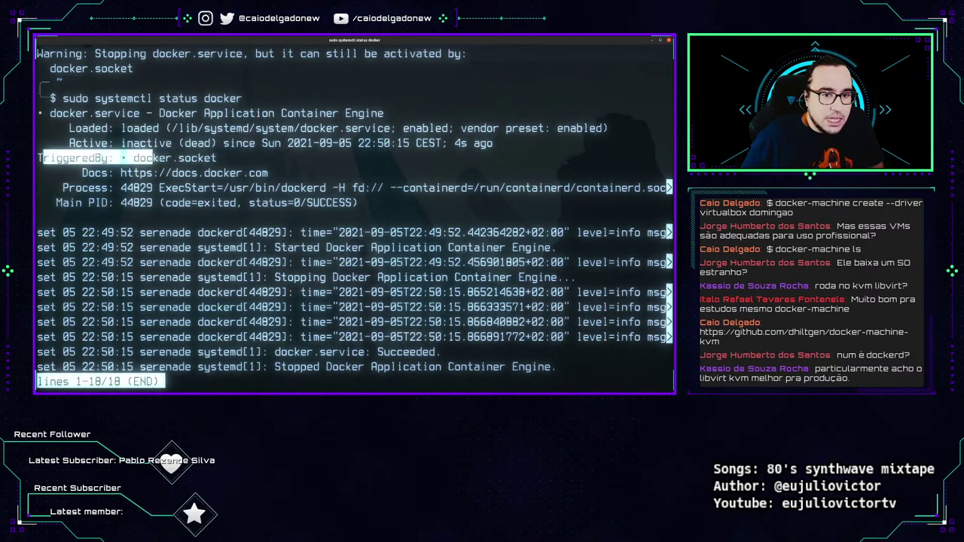
double_click(175, 157)
triple_click(214, 158)
left_click_drag(216, 158, 218, 158)
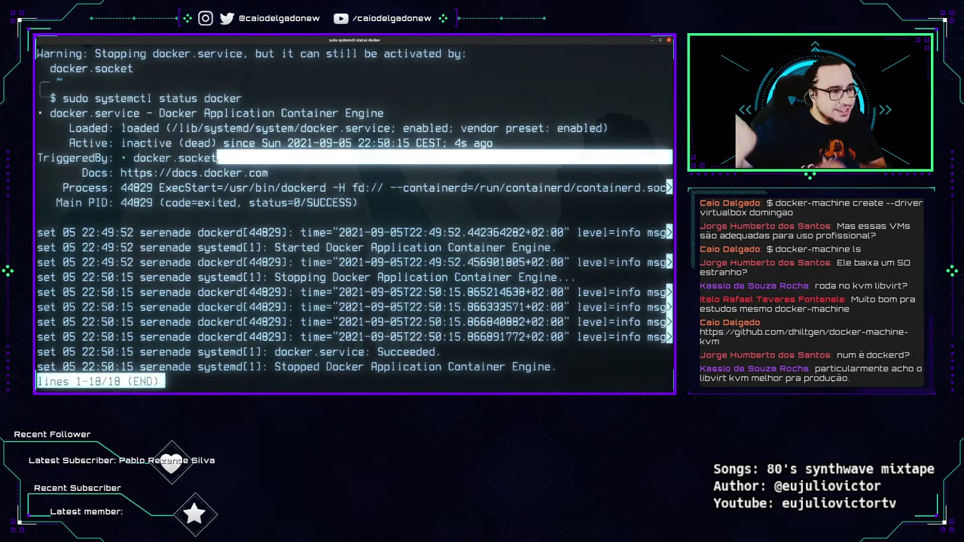
key("q")
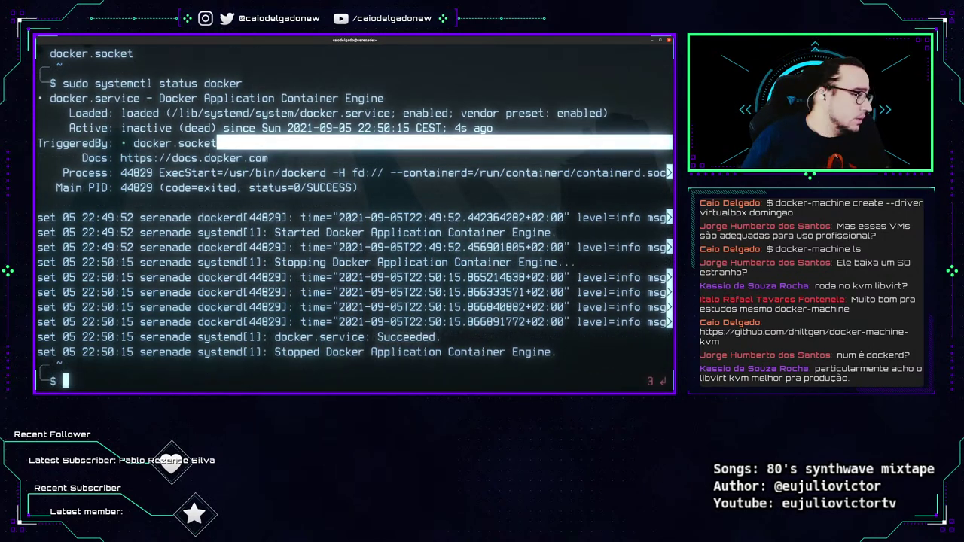
key("ctrl+l")
List the machines and print domingao's env variables: host address, cert path, TLS verify.
key("Up")
key("Up")
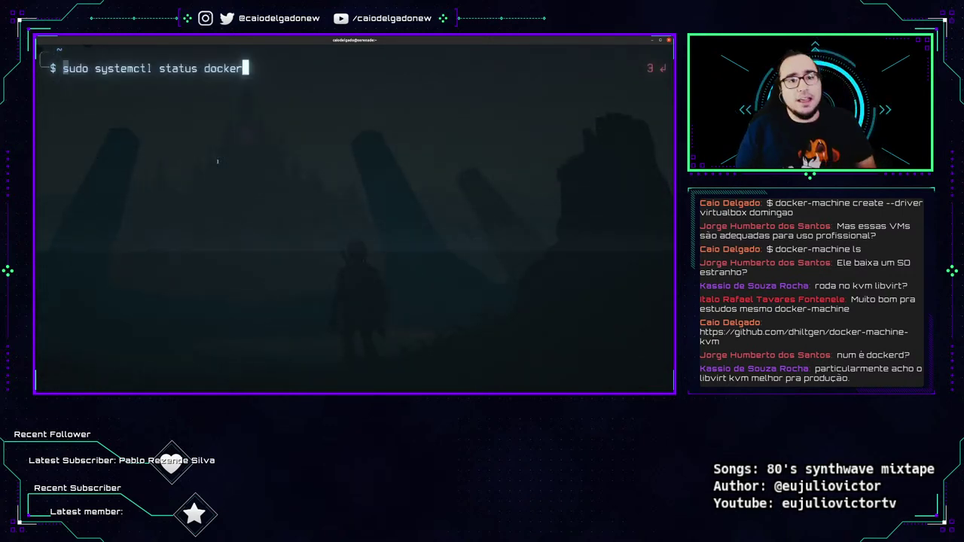
key("Down")
key("Down")
type("do")
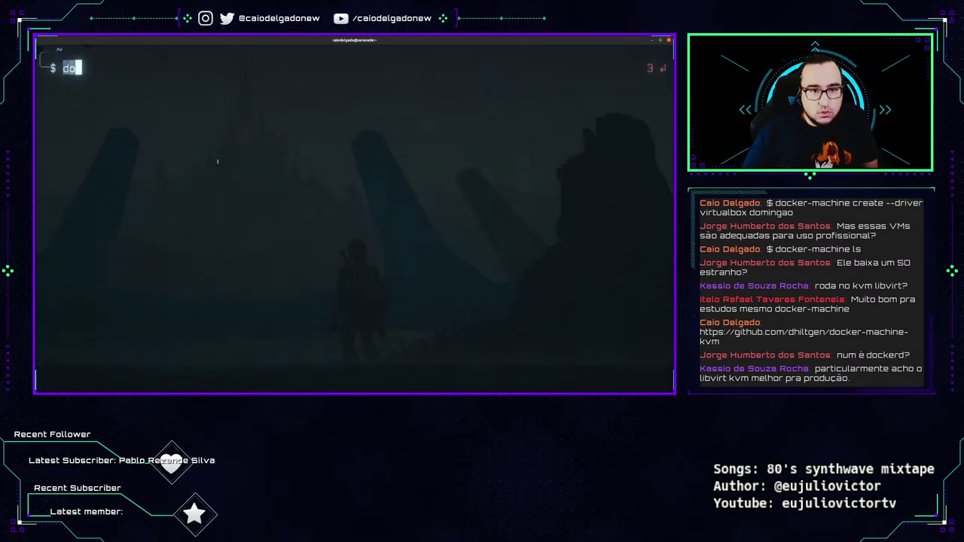
type("cker-machine ls")
key("Return")
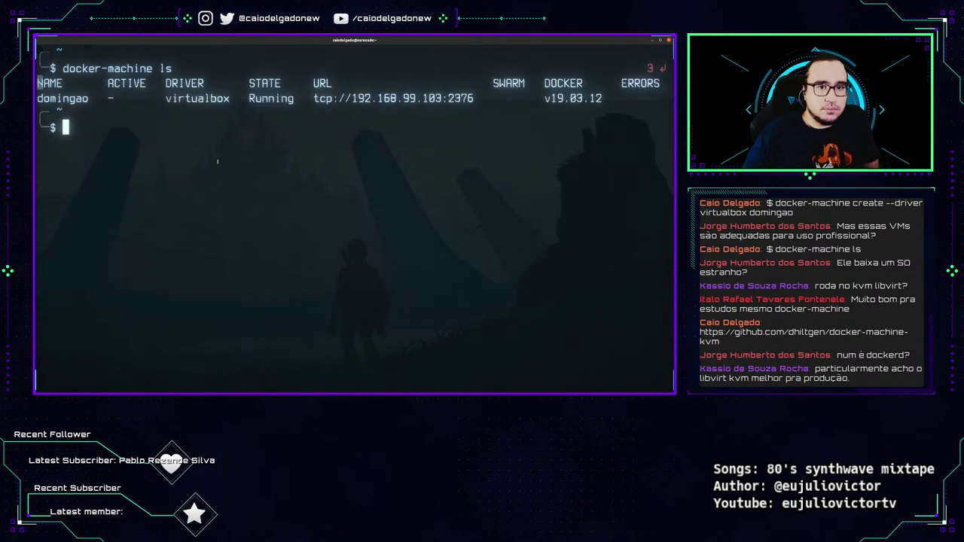
type("docke")
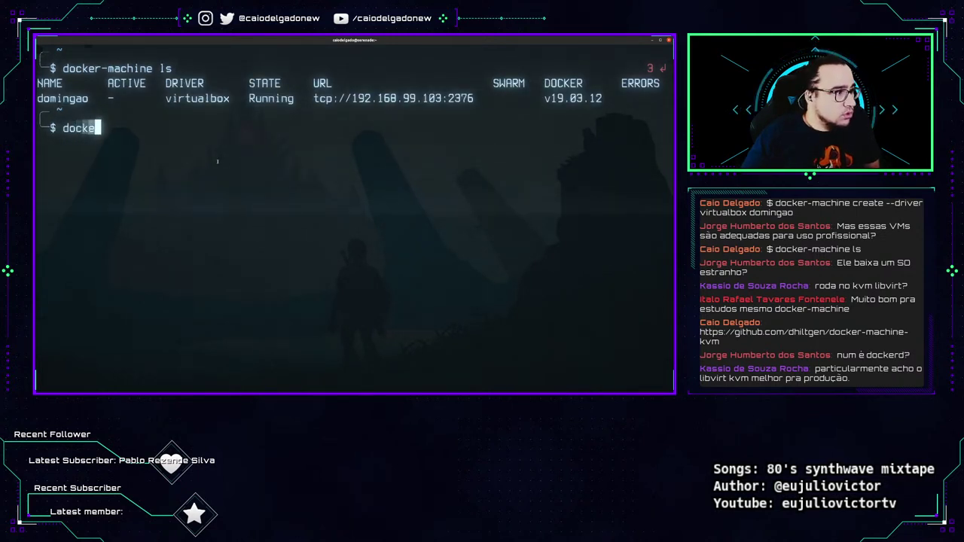
type("r-machine env ")
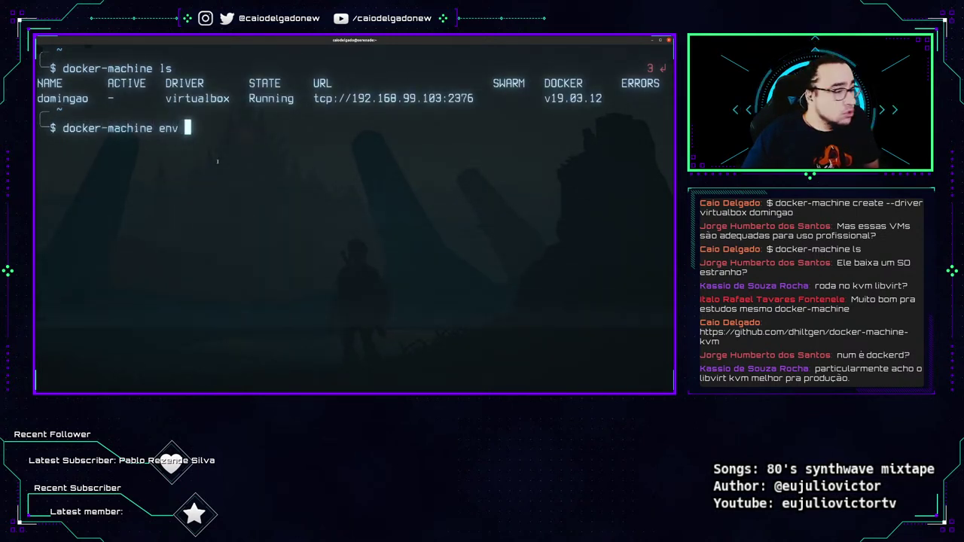
type("domingao")
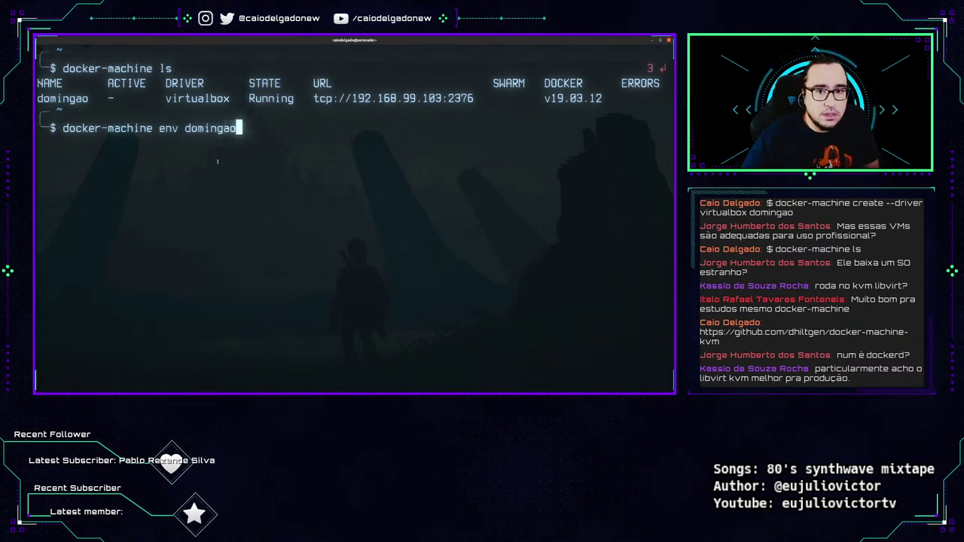
key("Return")
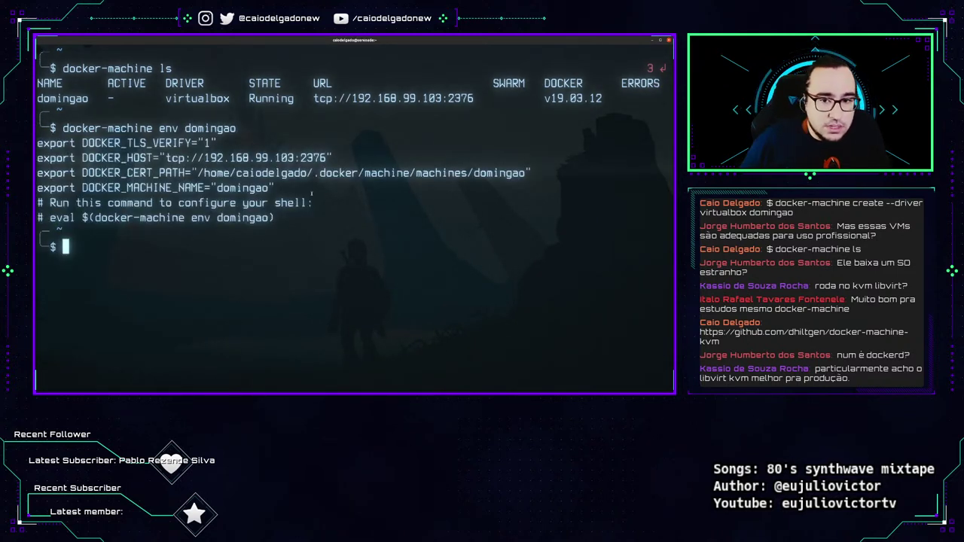
left_click_drag(308, 187, 28, 186)
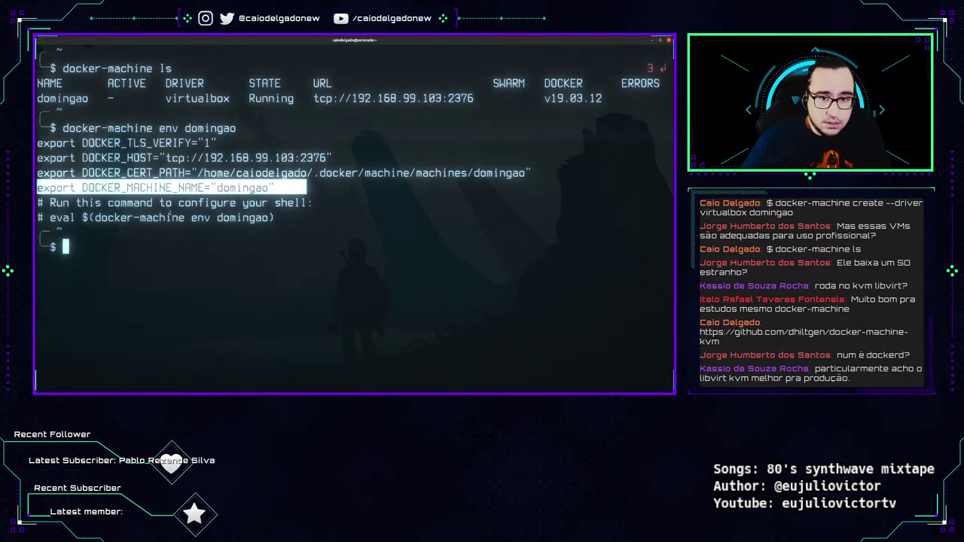
left_click_drag(165, 158, 331, 158)
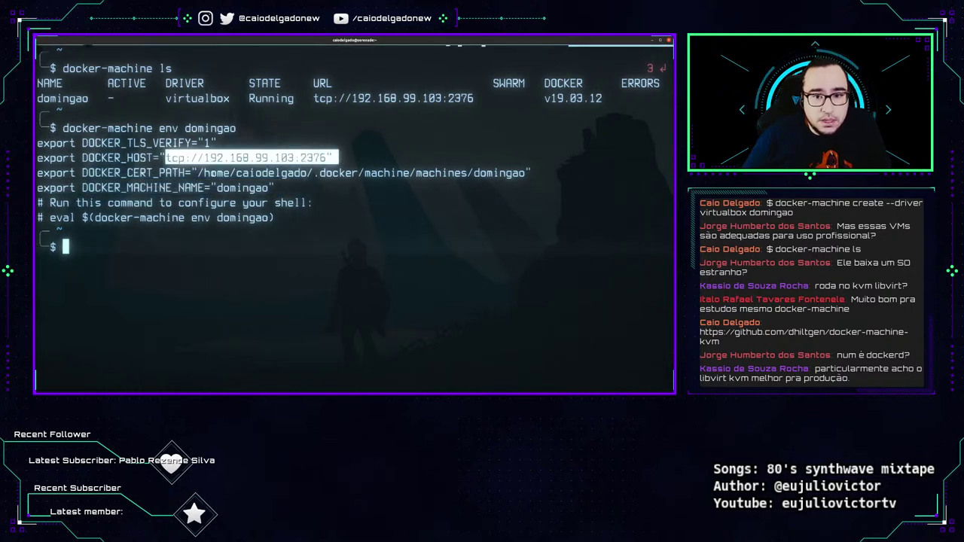
left_click_drag(198, 173, 576, 173)
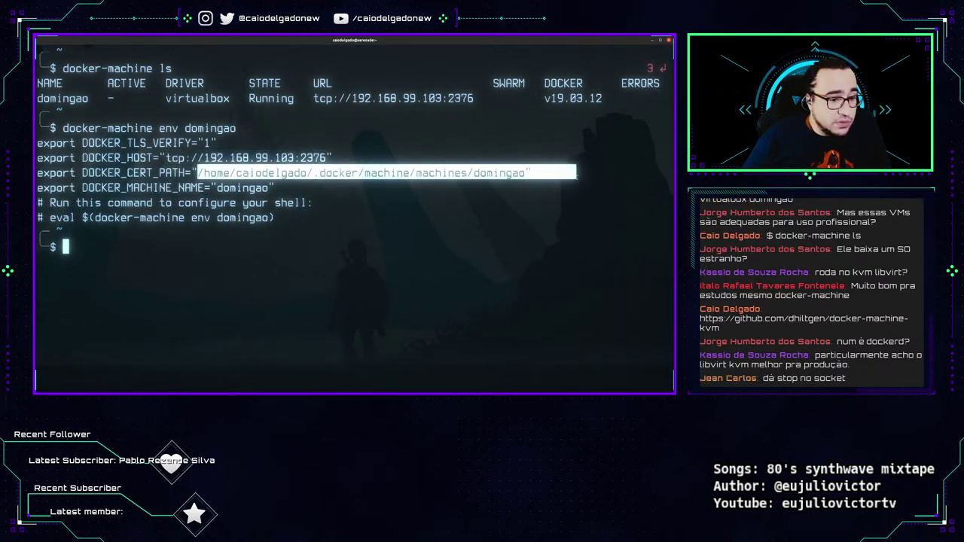
left_click_drag(82, 143, 219, 142)
left_click_drag(217, 188, 46, 211)
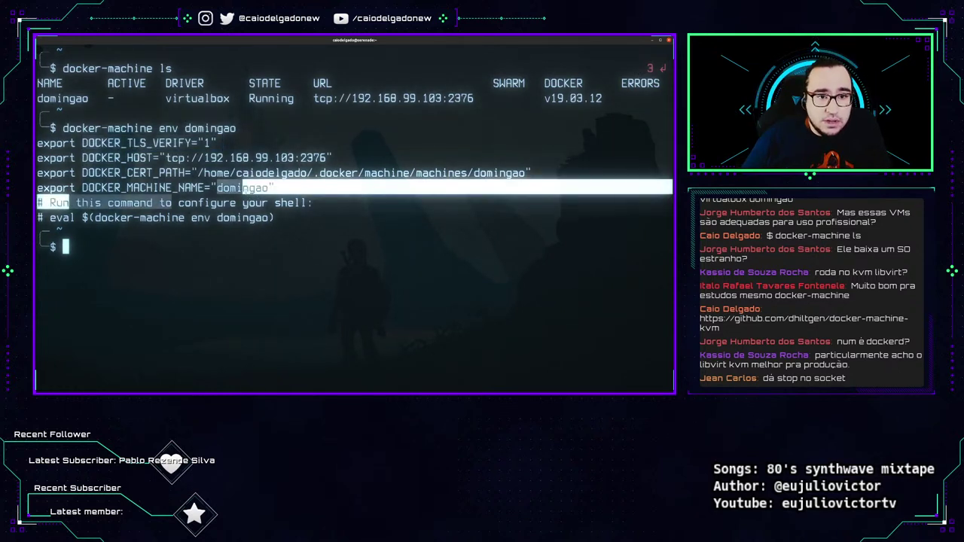
left_click(337, 264)
Try 'sudo systemctl stop docker.sock', then recall the docker-machine env domingao command.
key("Return")
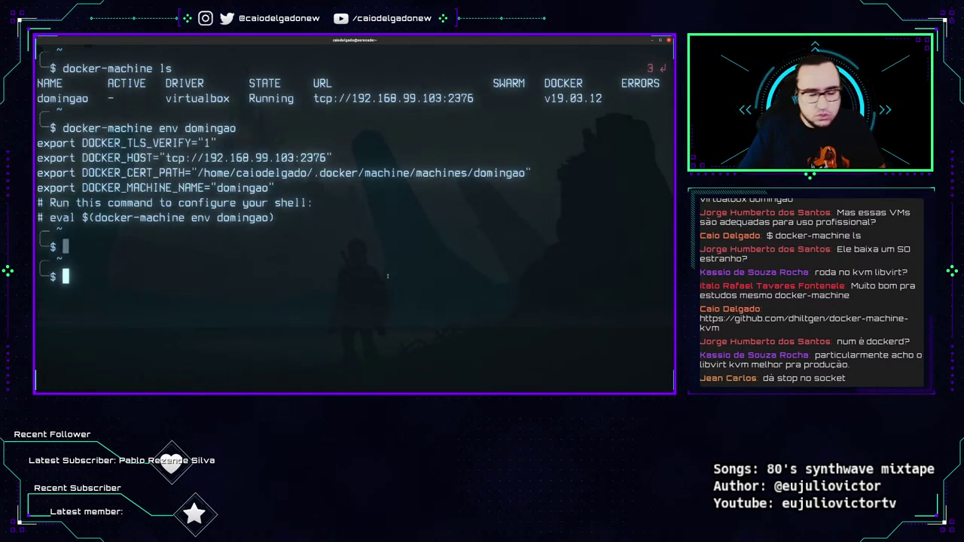
type("sudo ")
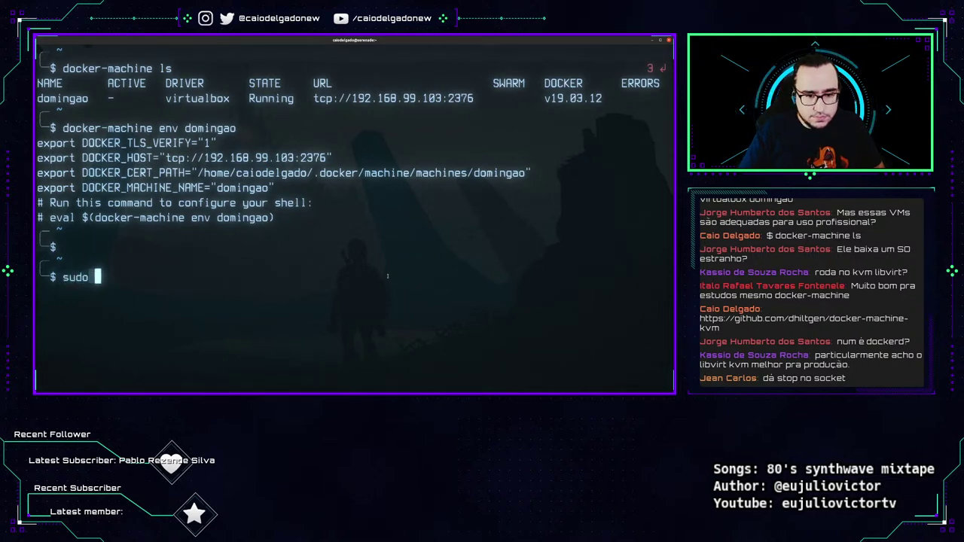
type("systemctl stop docker.sock")
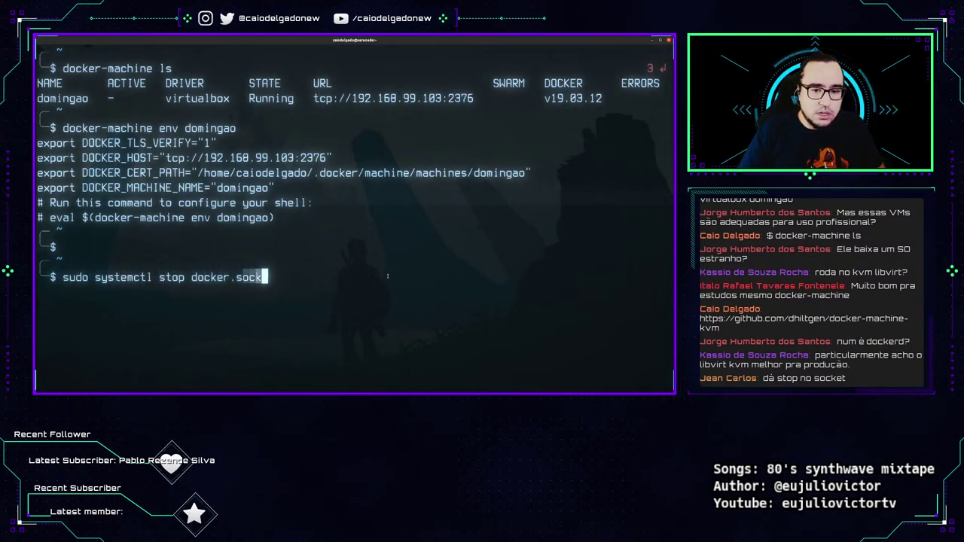
key("Return")
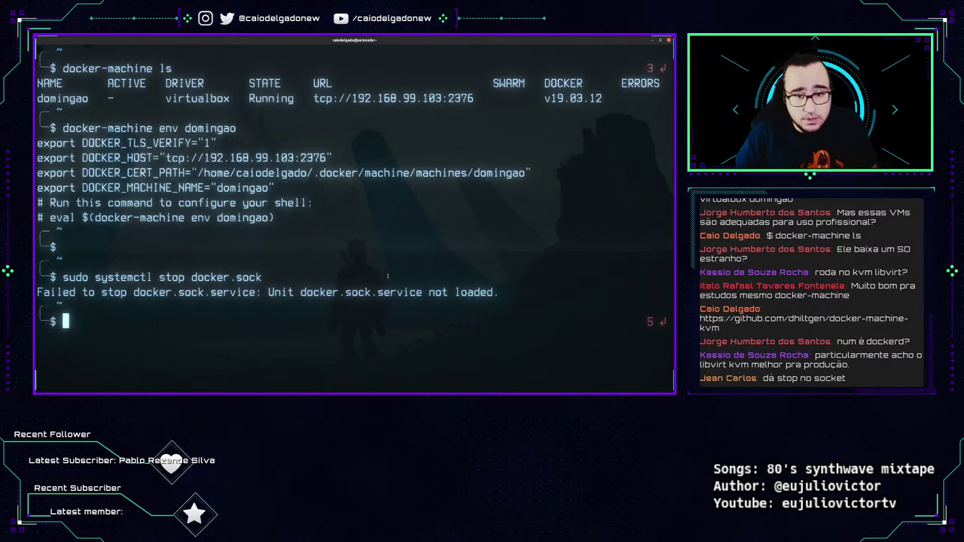
key("ctrl+l")
key("Up")
key("Up")
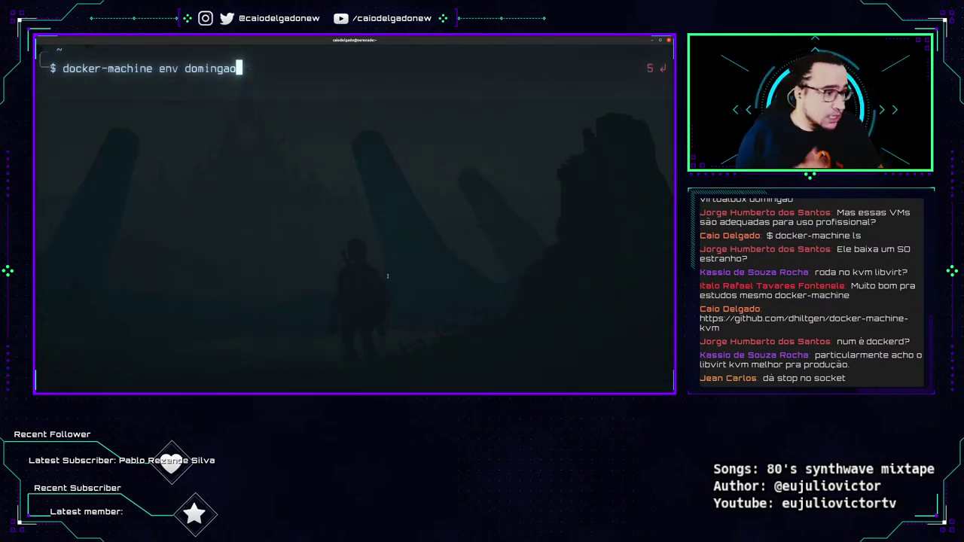
Re-show domingao's env hint, then run eval $(docker-machine env domingao).
key("Return")
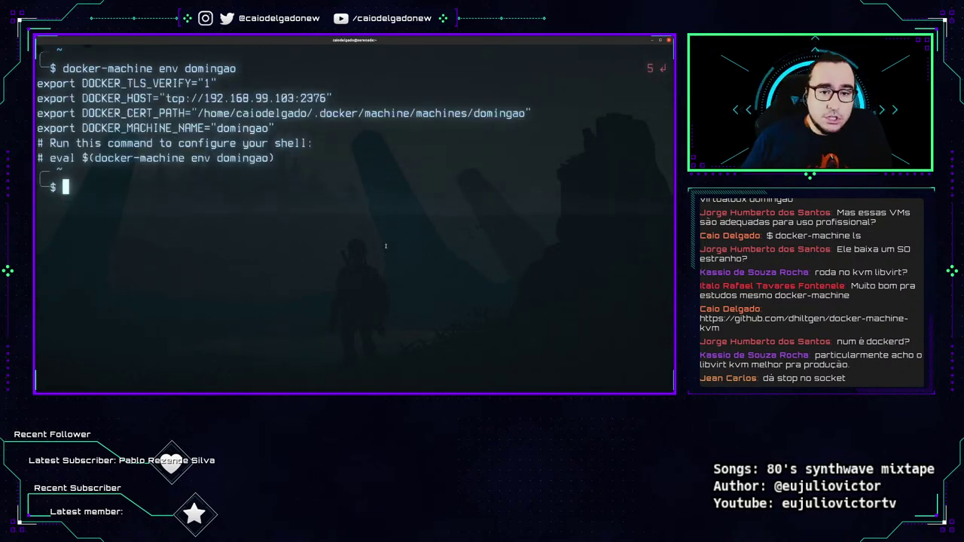
left_click_drag(51, 158, 281, 158)
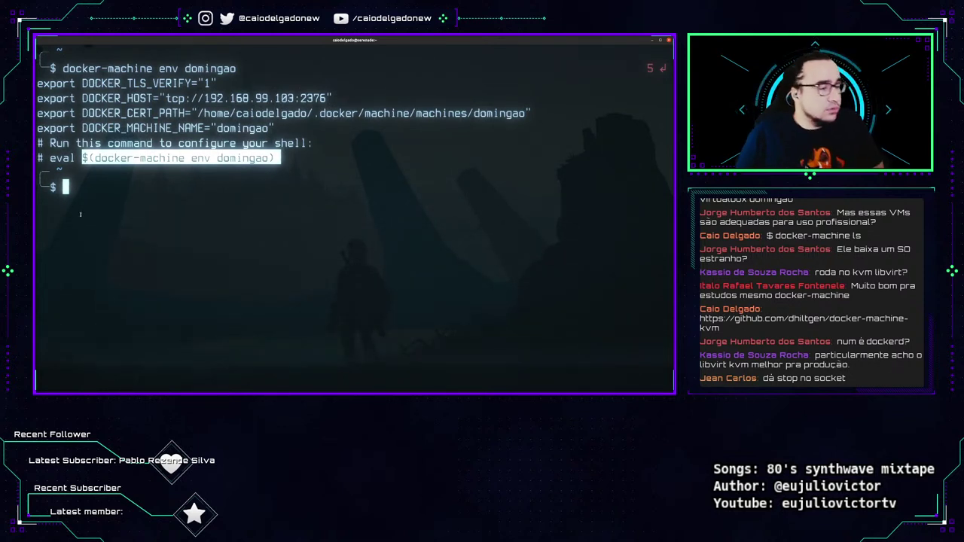
left_click(293, 209)
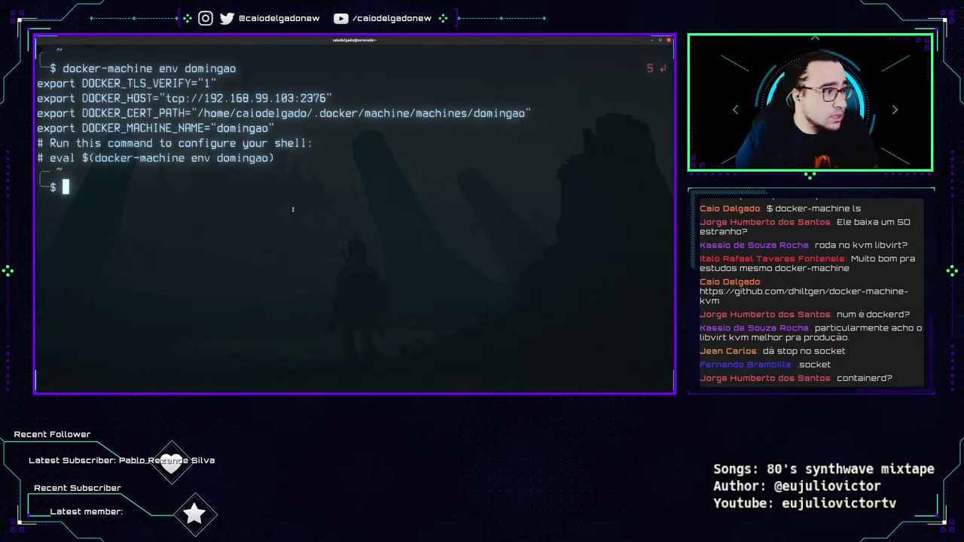
type("eval $(d")
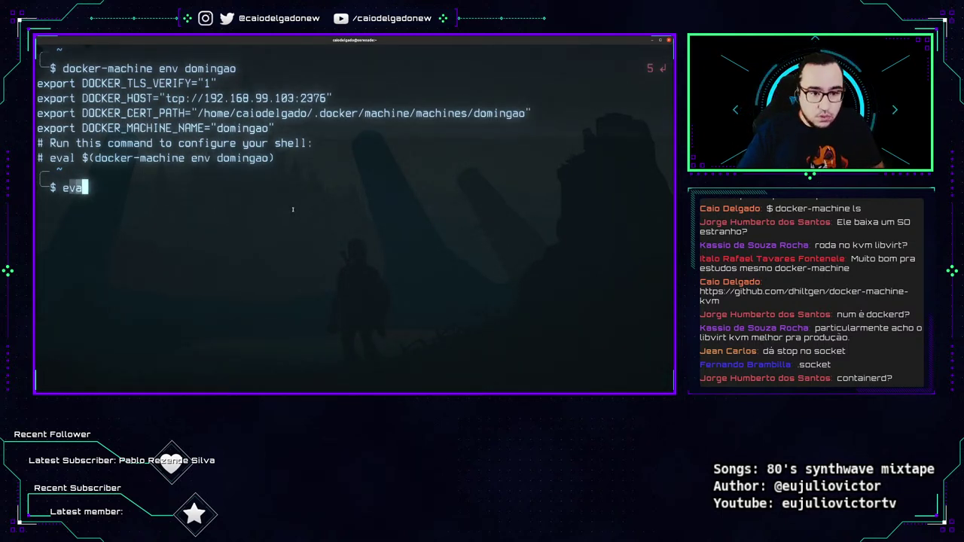
type("ocker-")
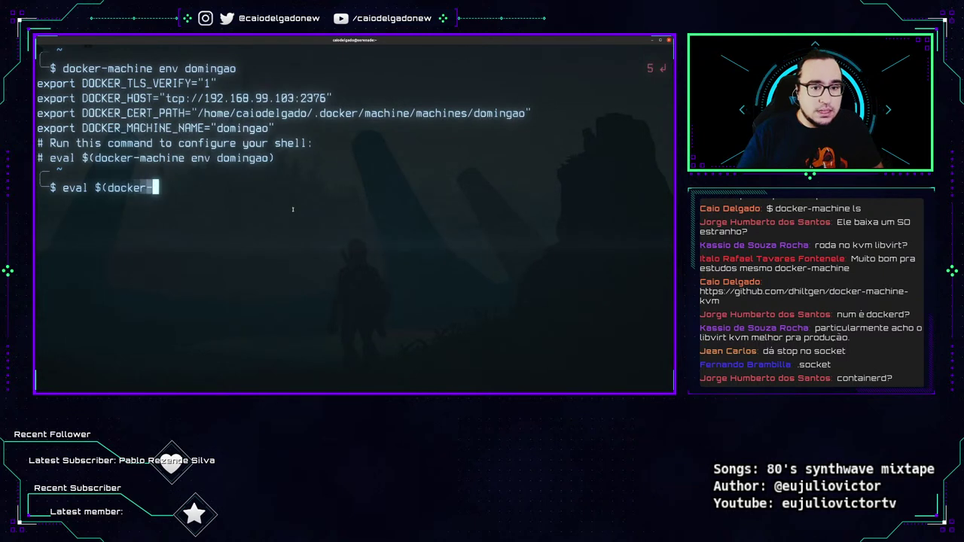
type("machine env domingao)")
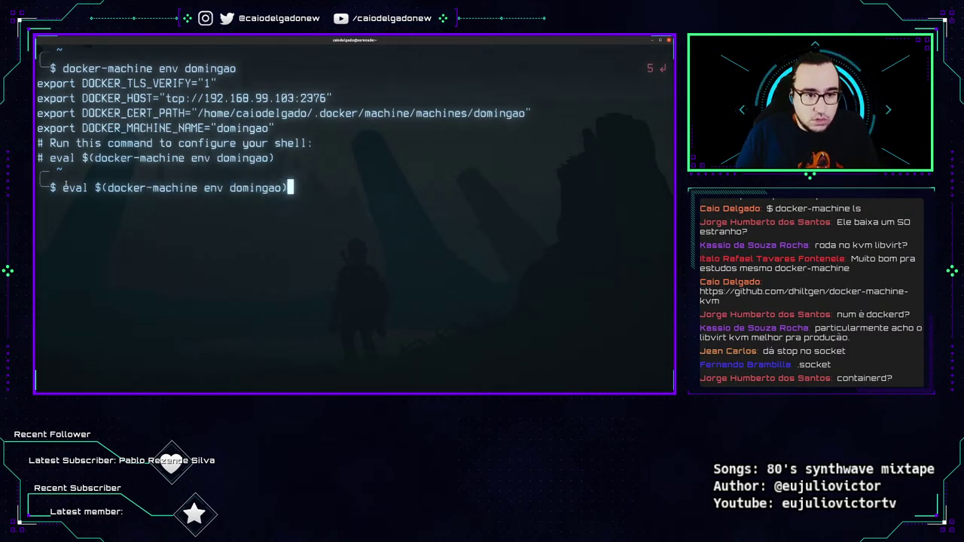
key("Return")
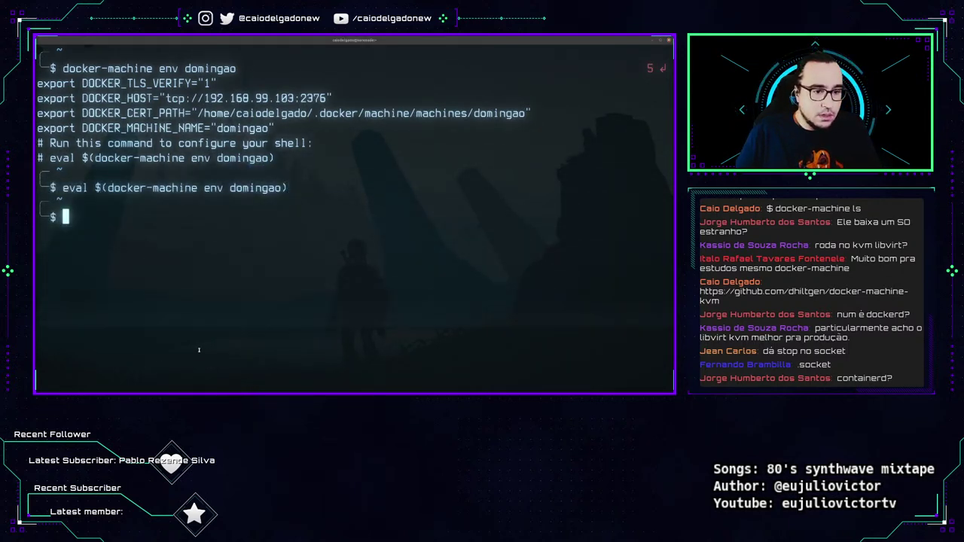
key("Return")
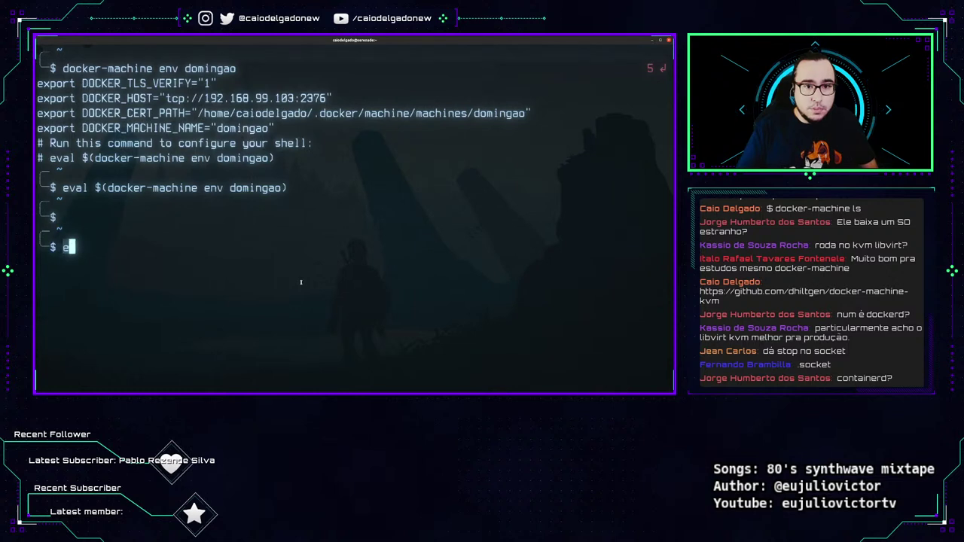
Echo $DOCKER_HOST to confirm it points to tcp://192.168.99.103:2376.
type("echo DOCKER_HOST")
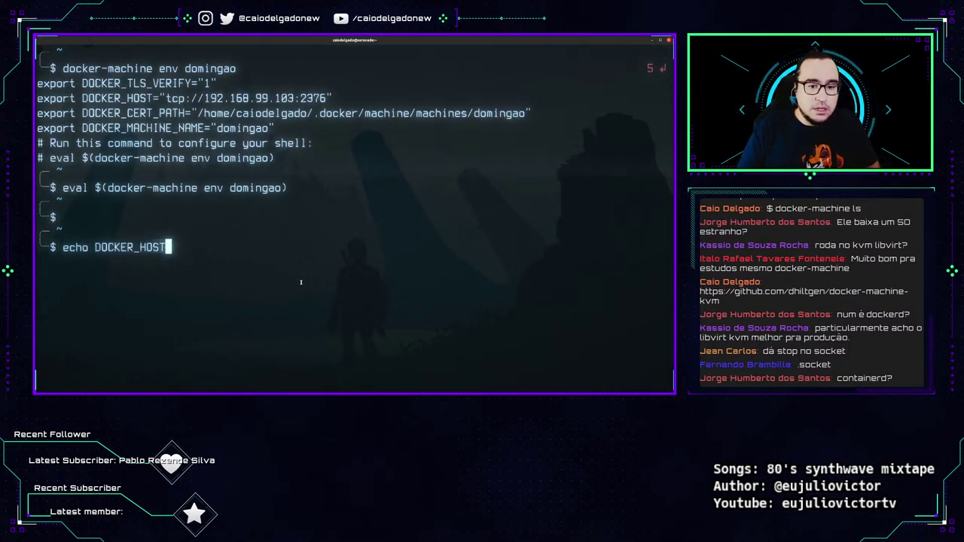
key("Return")
key("Up")
key("Home")
key("Right")
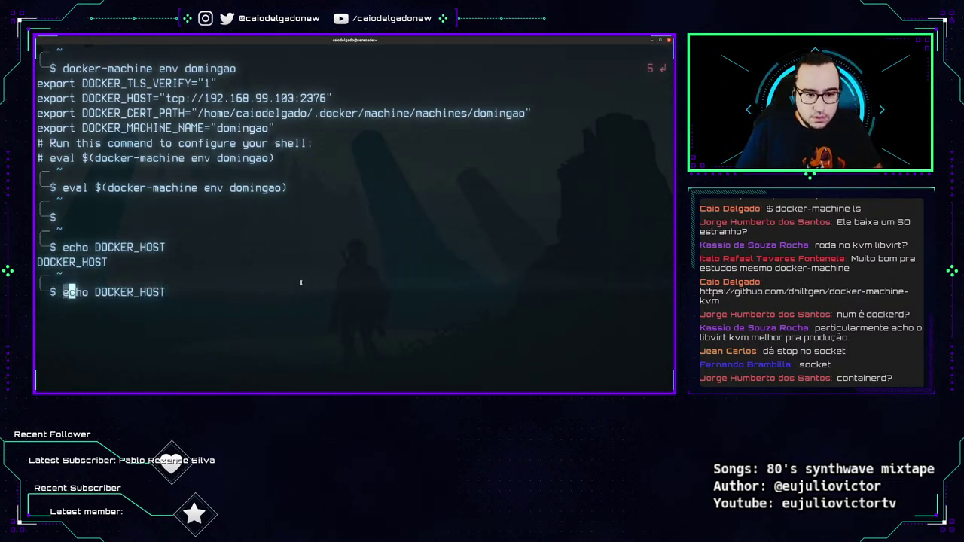
key("Right")
key("Right")
key("Right")
key("Right")
type("$")
key("Return")
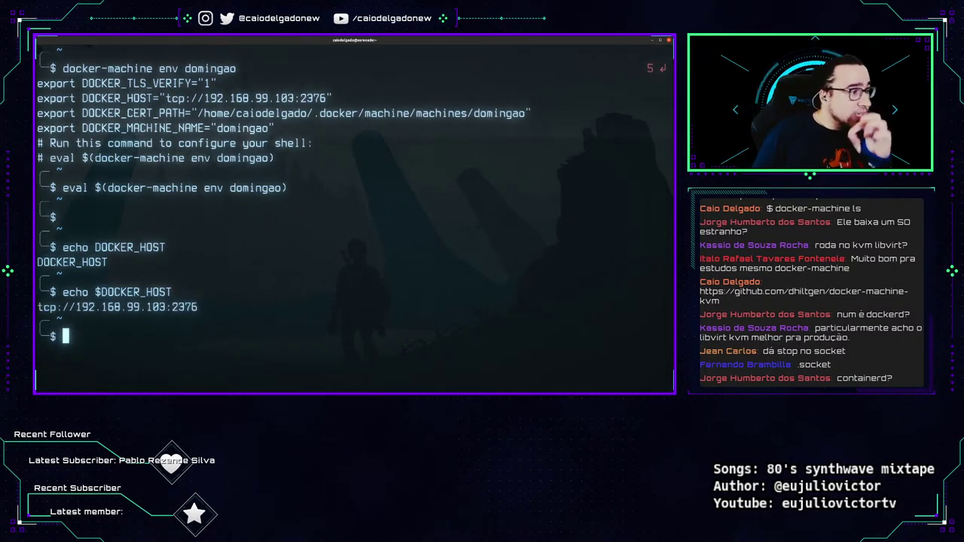
Start a detached container named webserver from caiodelgadonew/webserver:apache2, publishing port 80:80.
type("docker c")
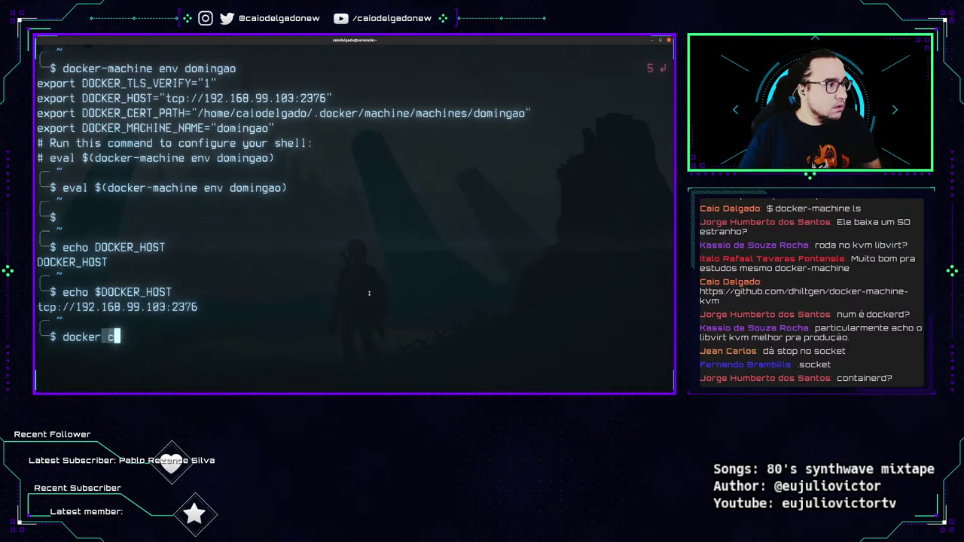
type("ontainer run -dit --na")
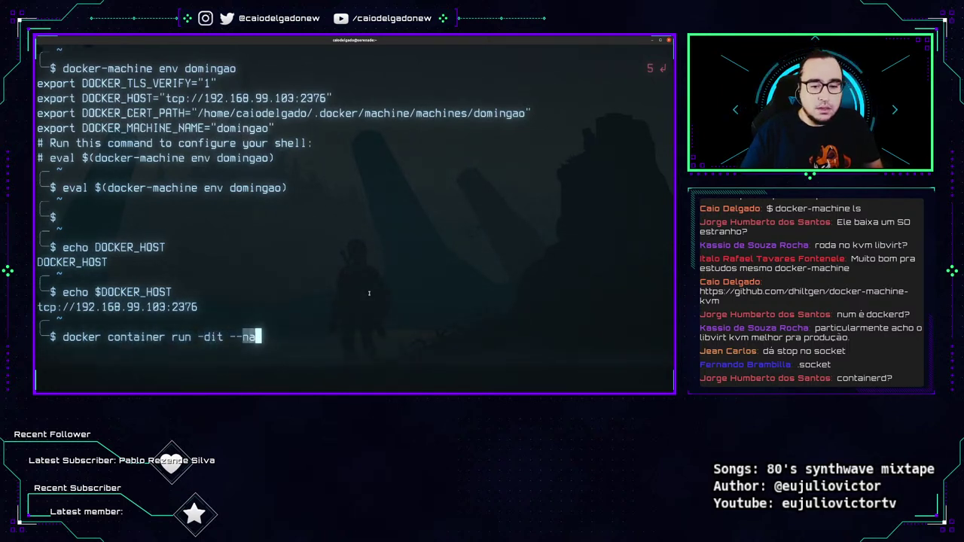
type("me webserver -p ")
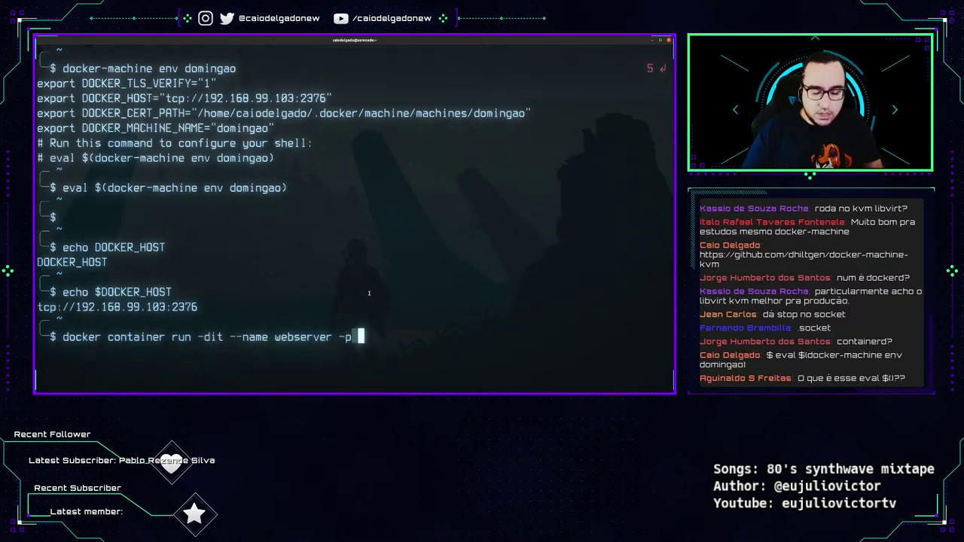
type("80:80 ")
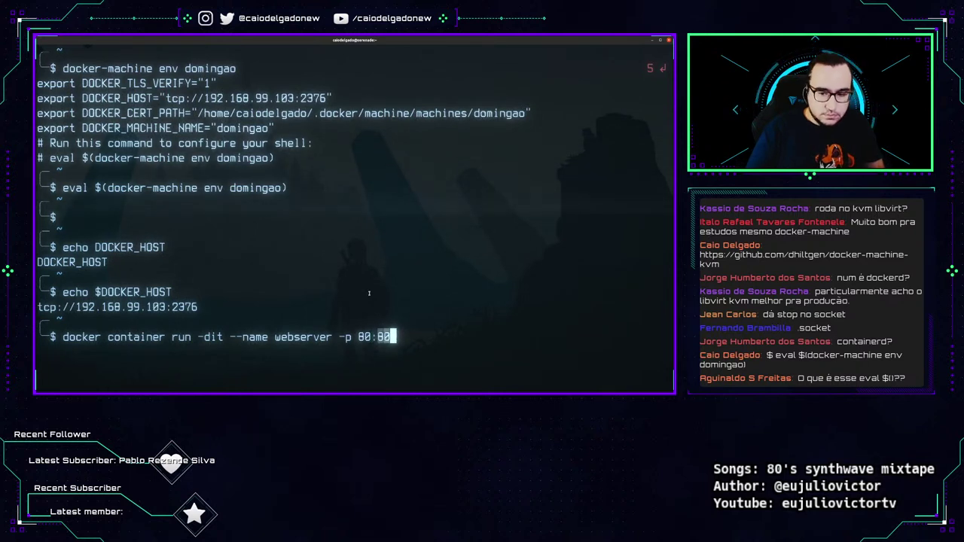
type("caiodelgadonew/webse")
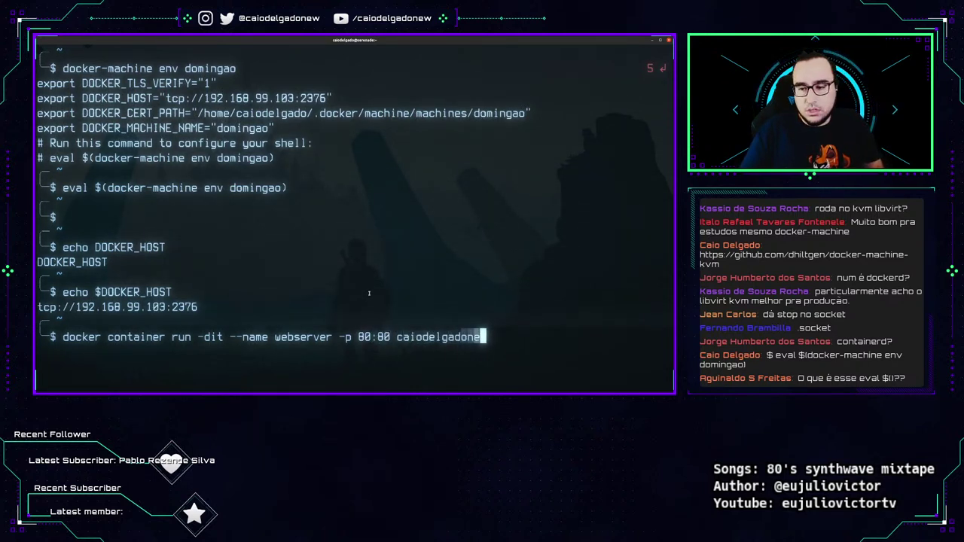
type(":apache2")
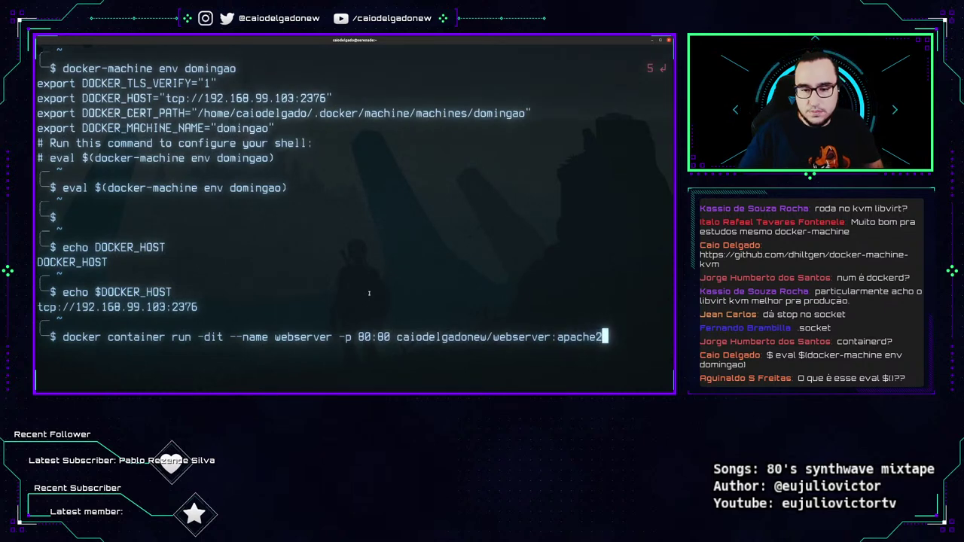
key("Return")
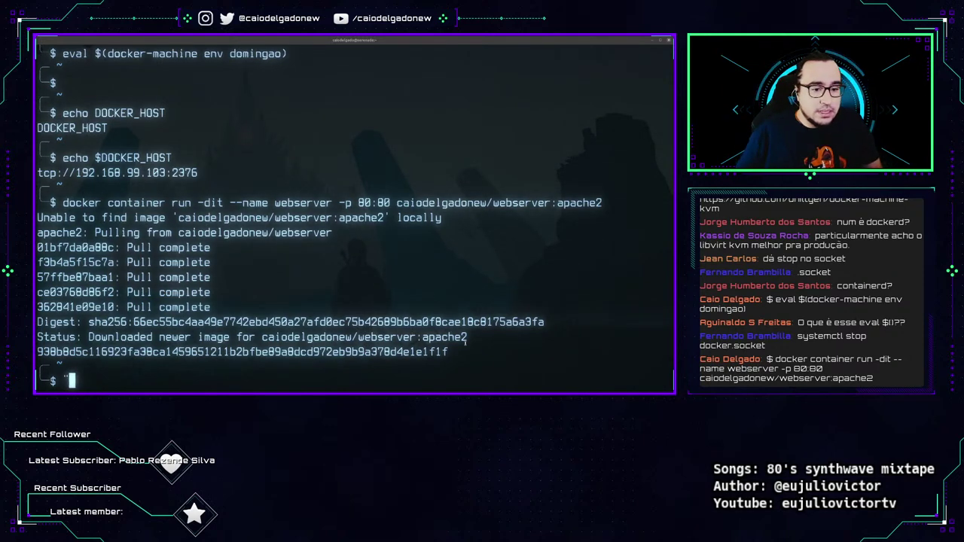
Clear the screen, list running containers, and curl localhost, which is refused.
key("ctrl+l")
type("docker container ls")
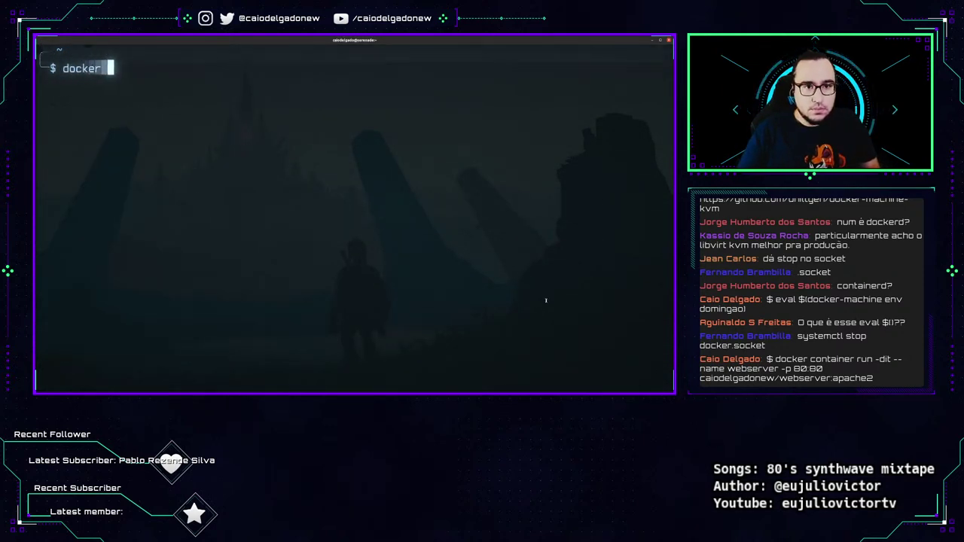
key("Return")
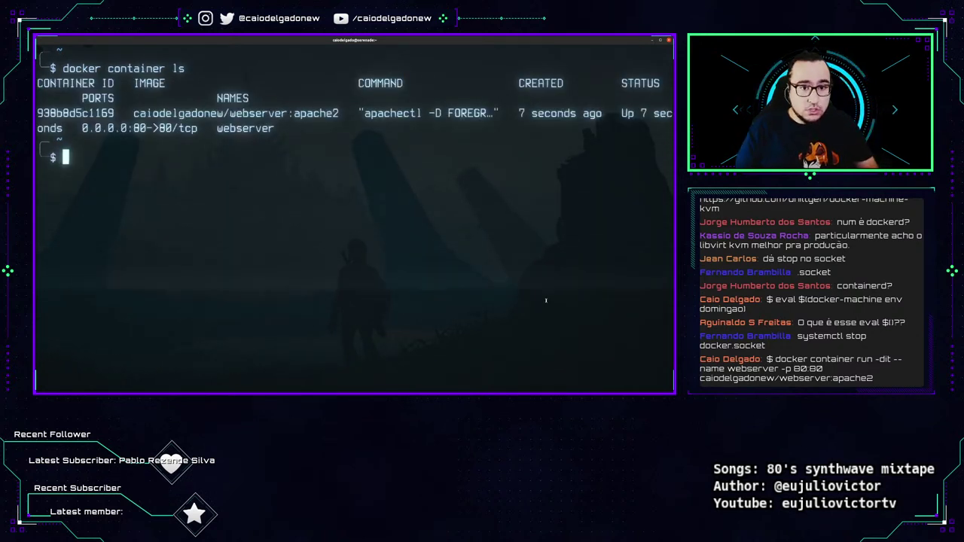
type("curl localhost")
key("Return")
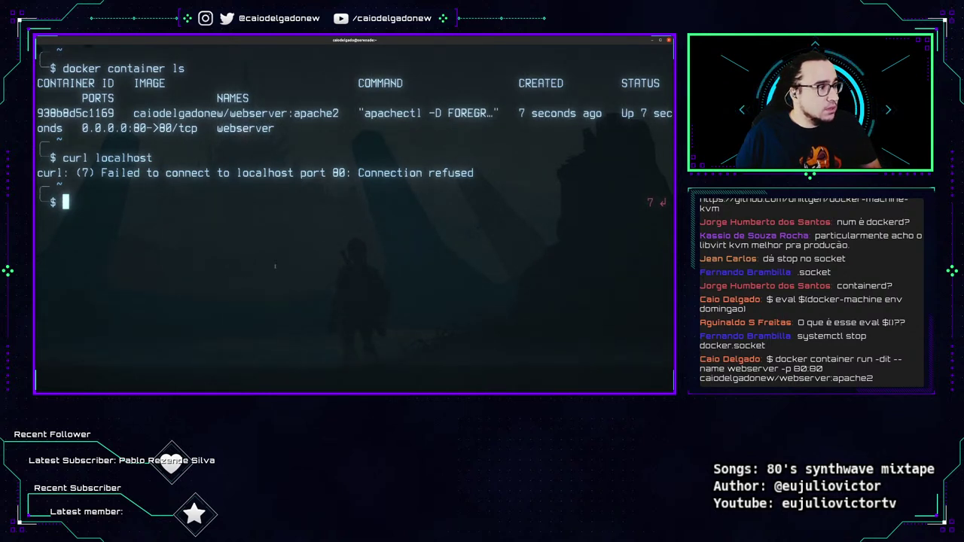
Get domingao's IP 192.168.99.103, curl it for 'Apache2 Web Server is Running', then clear.
key("Return")
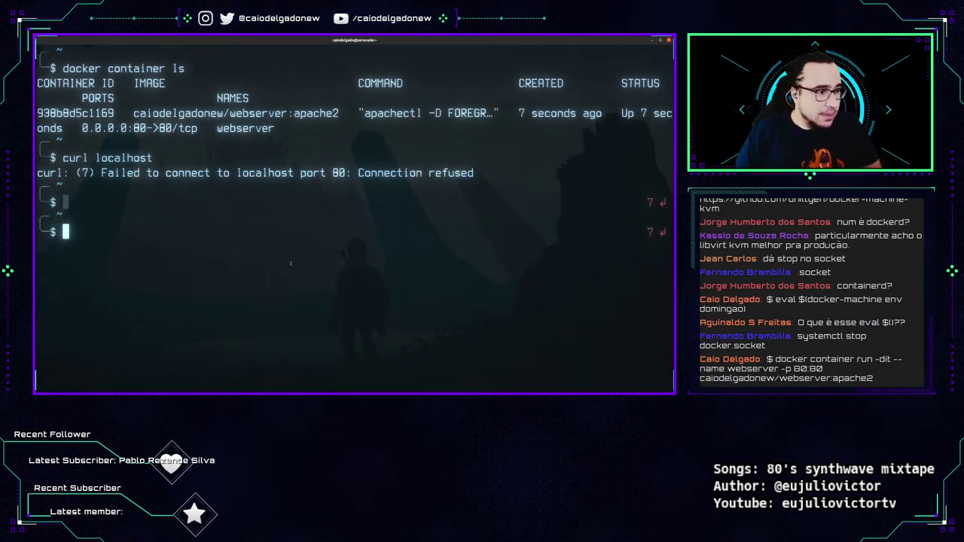
type("docker")
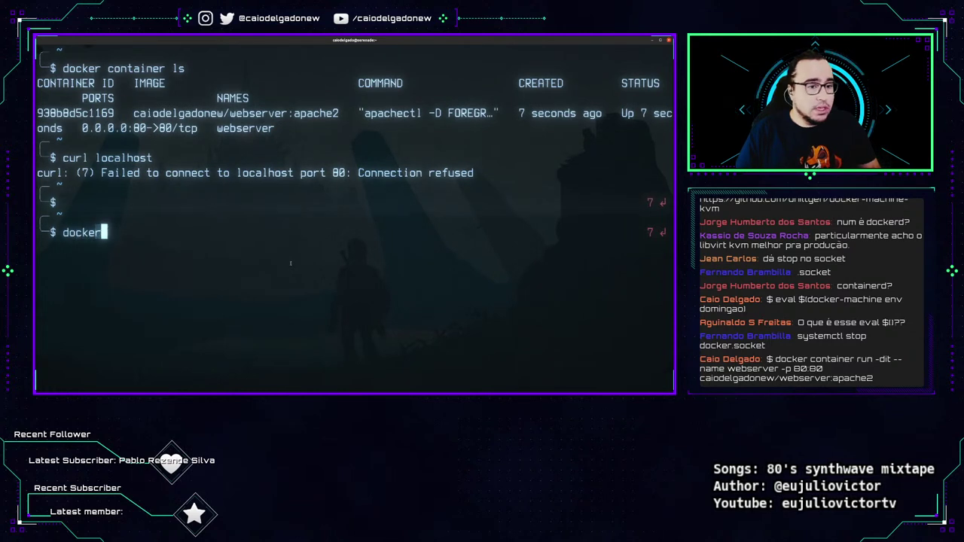
type("-machine ip ")
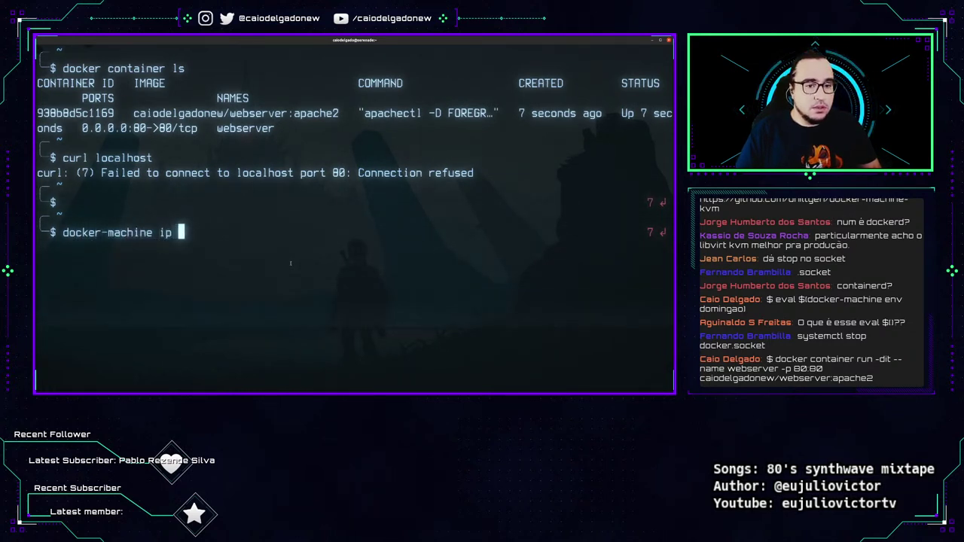
type("domingao")
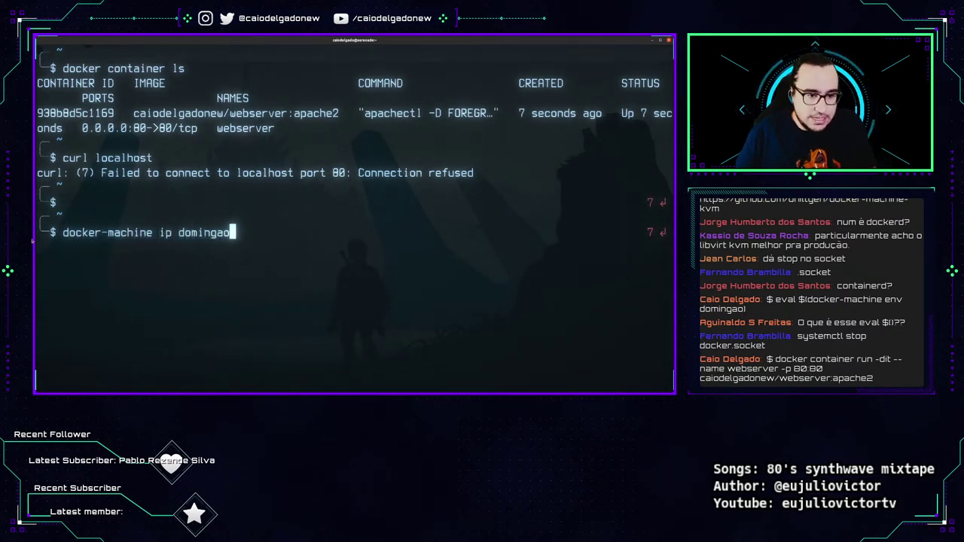
key("Return")
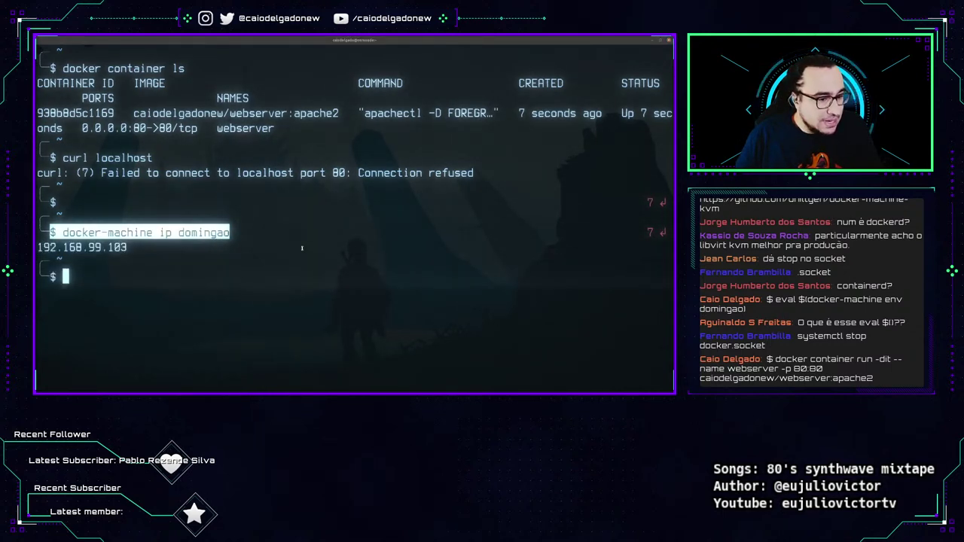
key("Return")
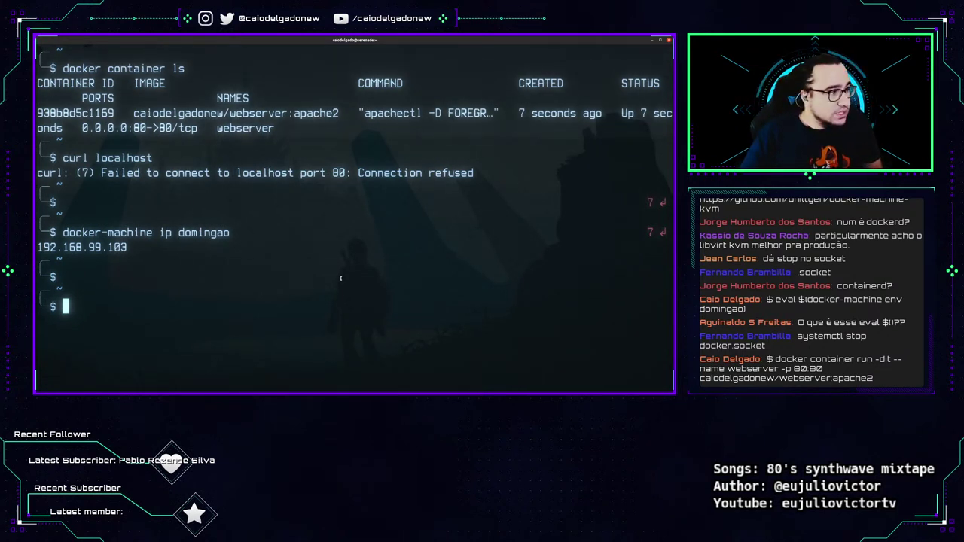
type("curl $(docke")
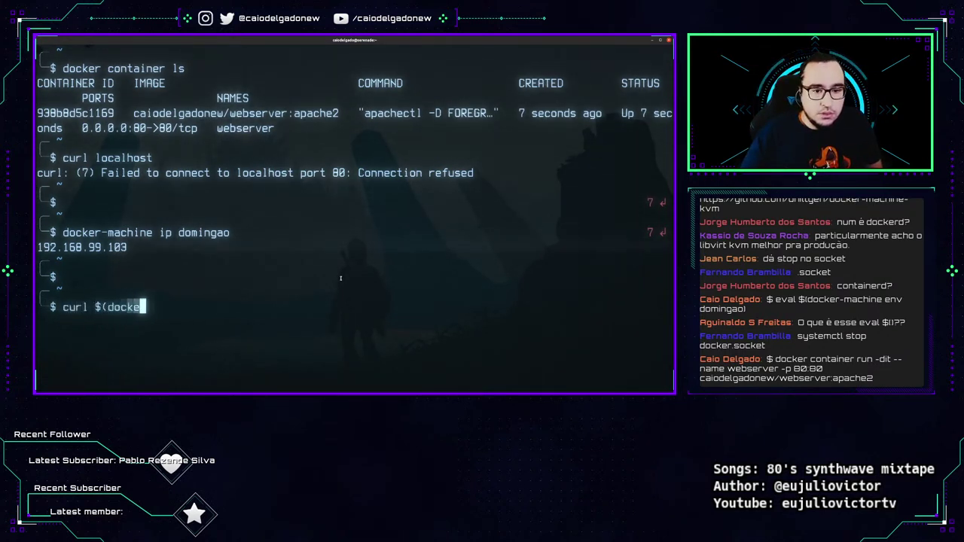
type("r-machine ip domi")
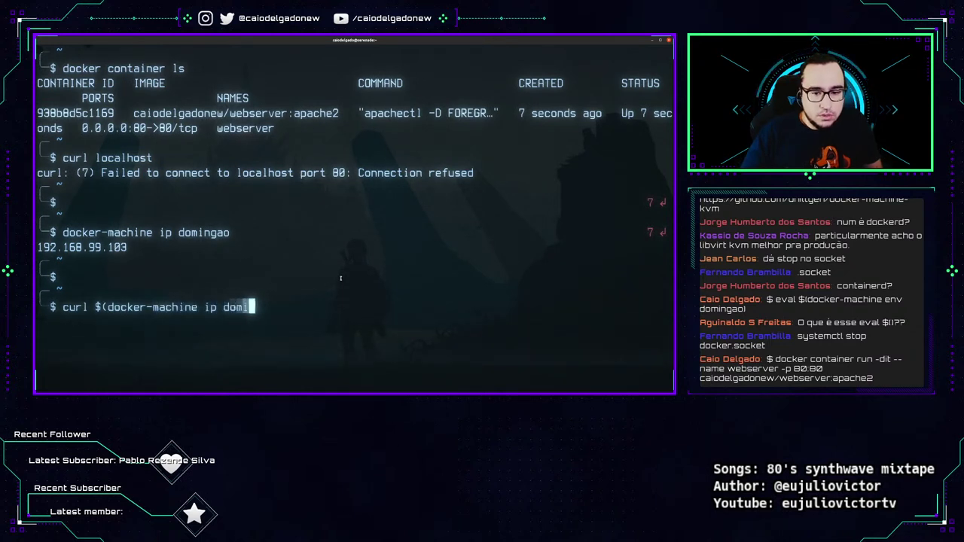
type("ngao)")
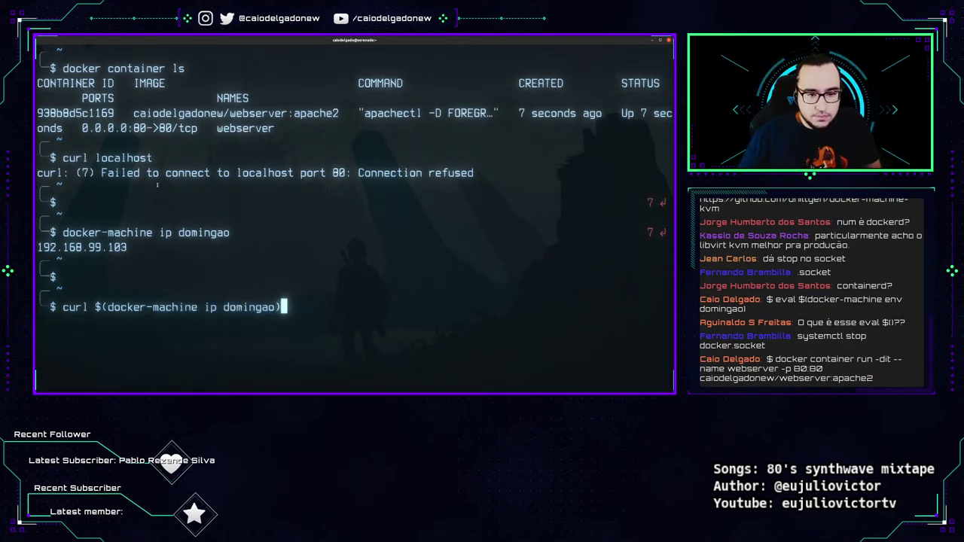
key("Return")
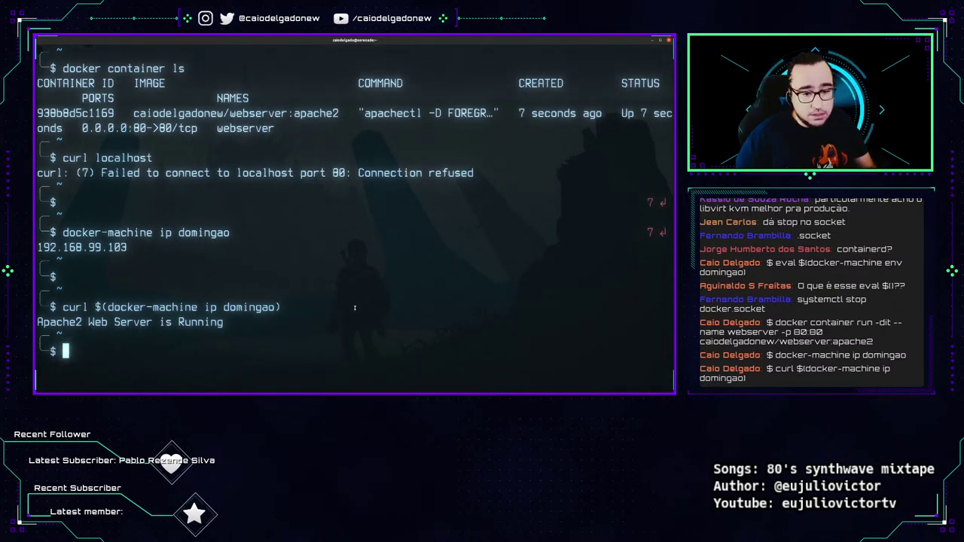
key("ctrl+l")
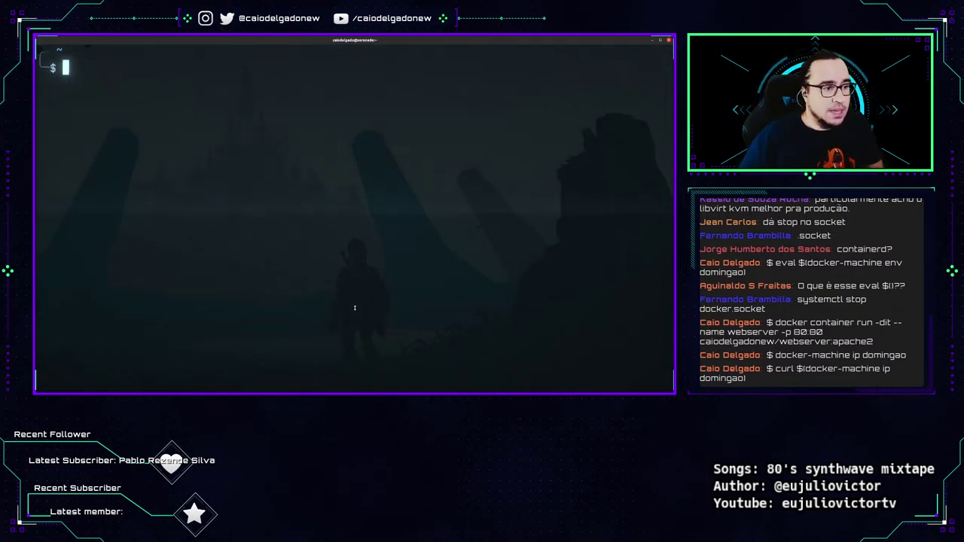
Run docker-machine create domingao02 to build a second VirtualBox VM, then select the command text.
type("docker-machin")
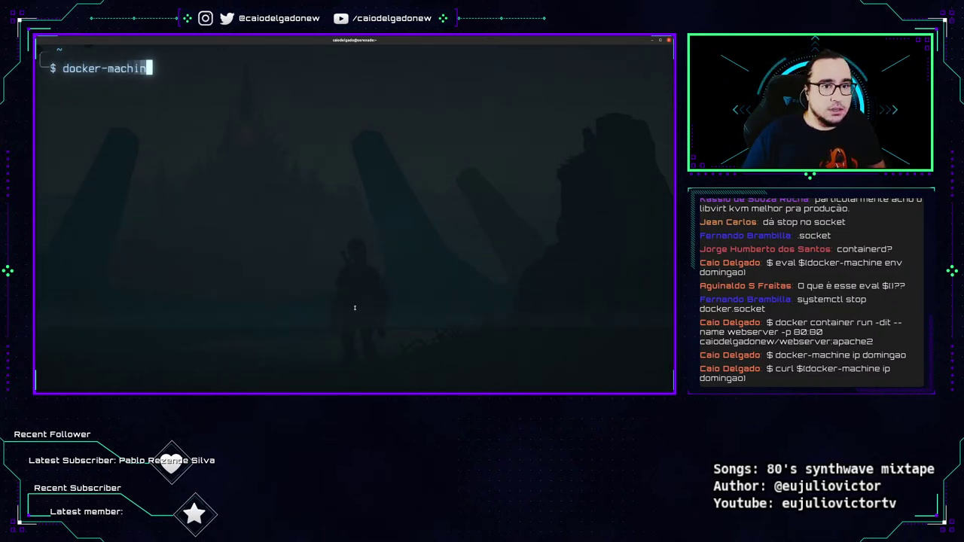
type("e create ")
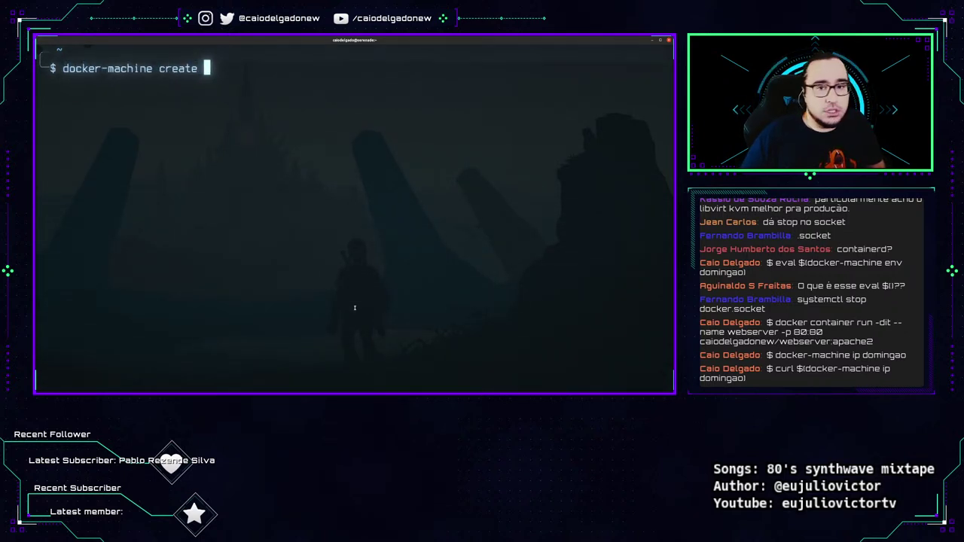
type("d")
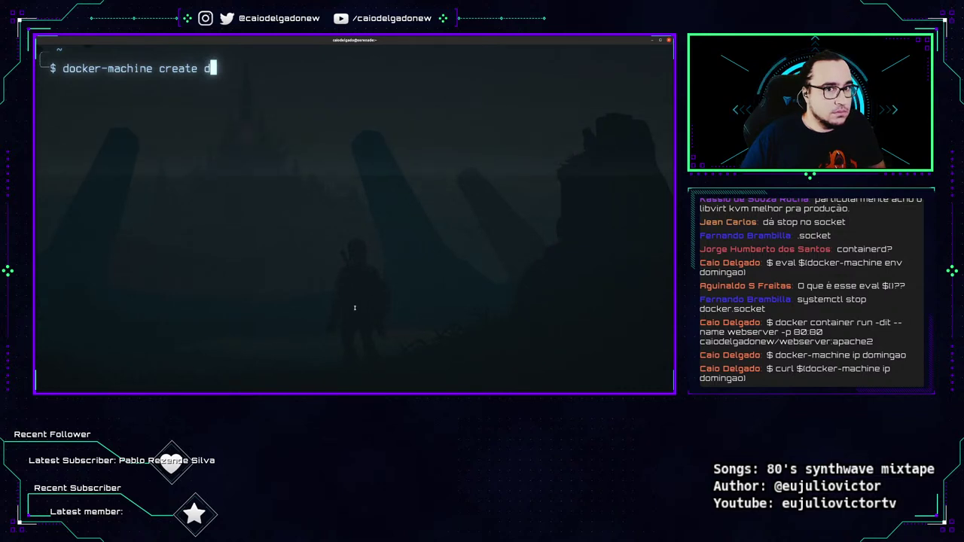
type("omingao02")
key("Return")
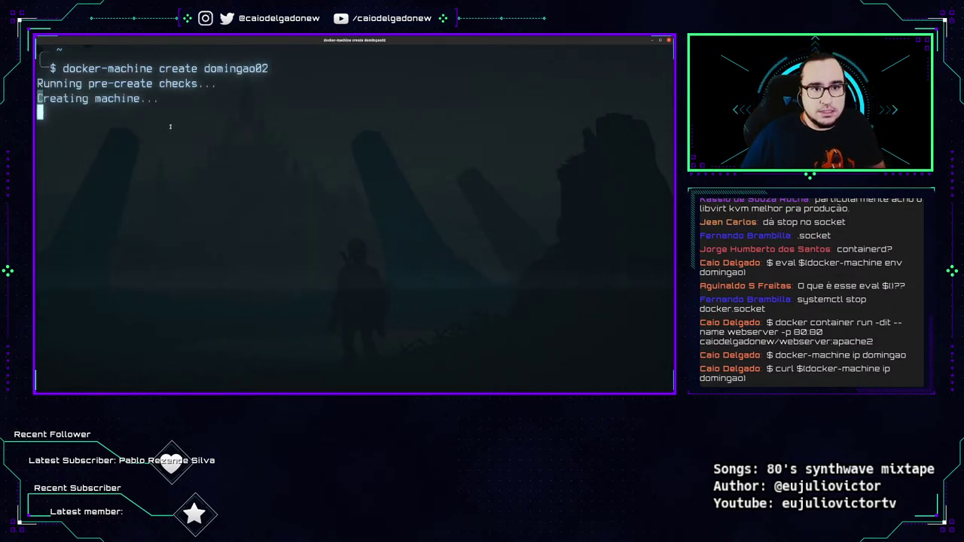
left_click_drag(50, 68, 268, 68)
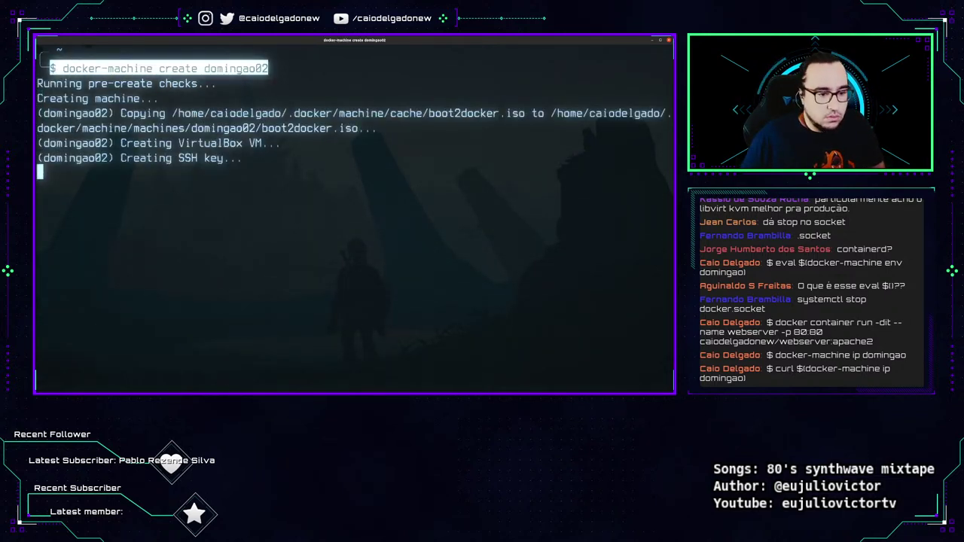
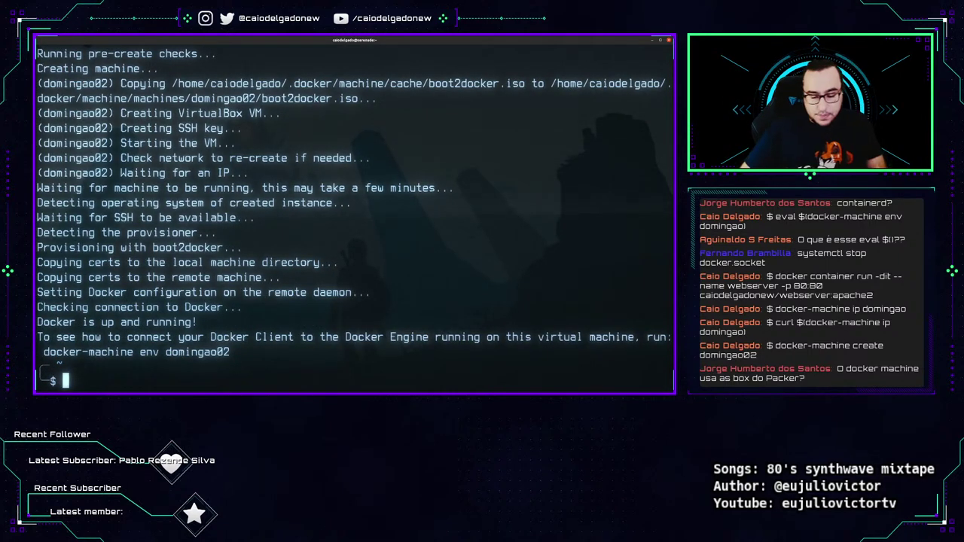
Clear the terminal and run docker-machine ls to list the hosts.
key("ctrl+l")
type("docker")
key("BackSpace")
type("-machine ls")
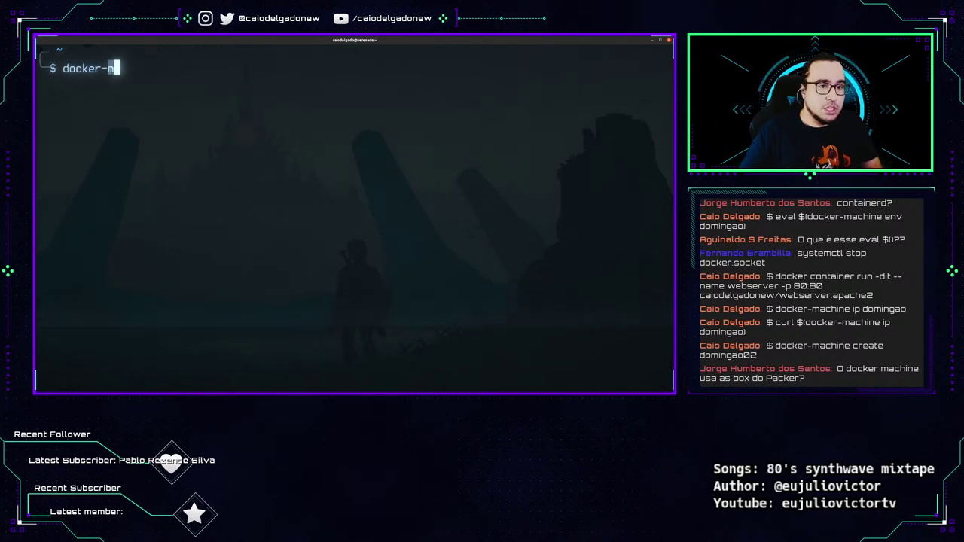
key("Return")
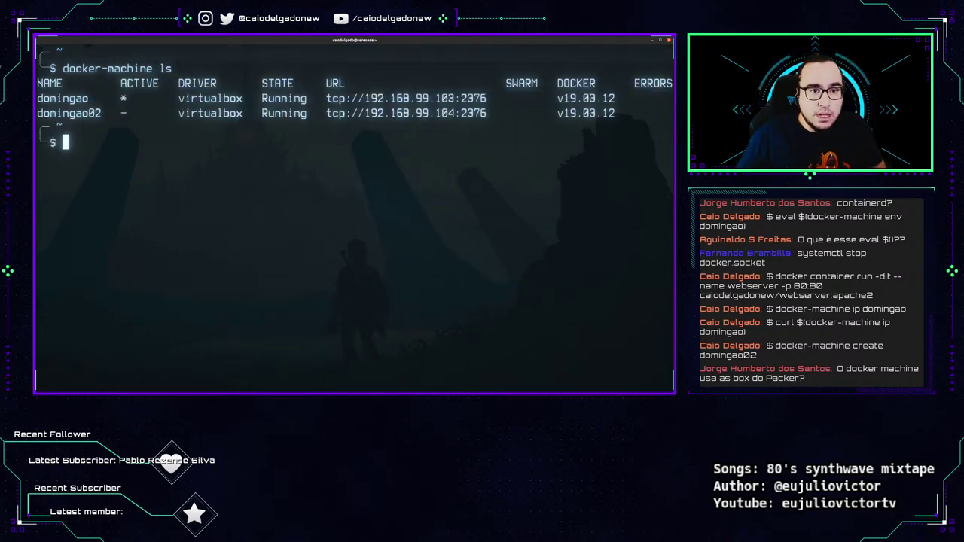
Highlight the ls command and the domingao row with its active marker.
left_click_drag(50, 68, 177, 68)
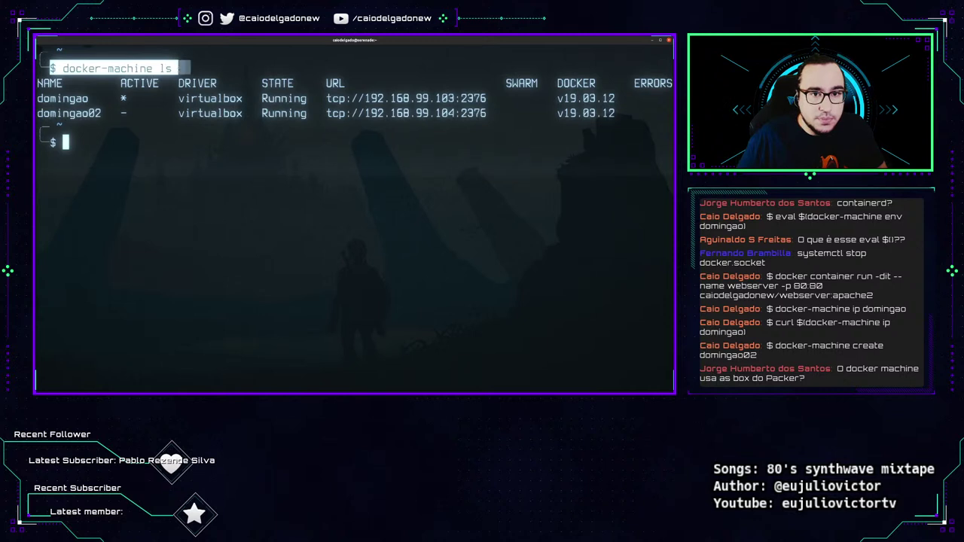
left_click(13, 372)
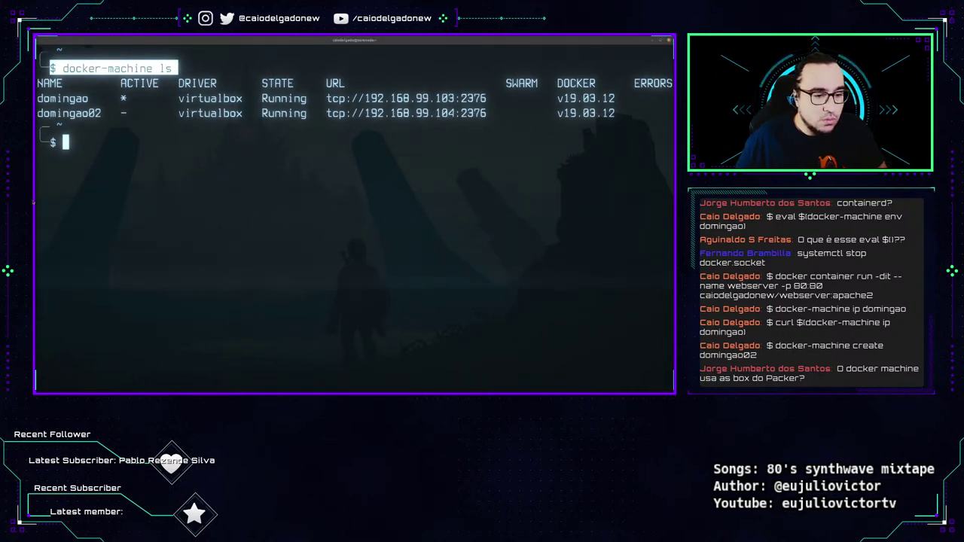
key("alt+Tab")
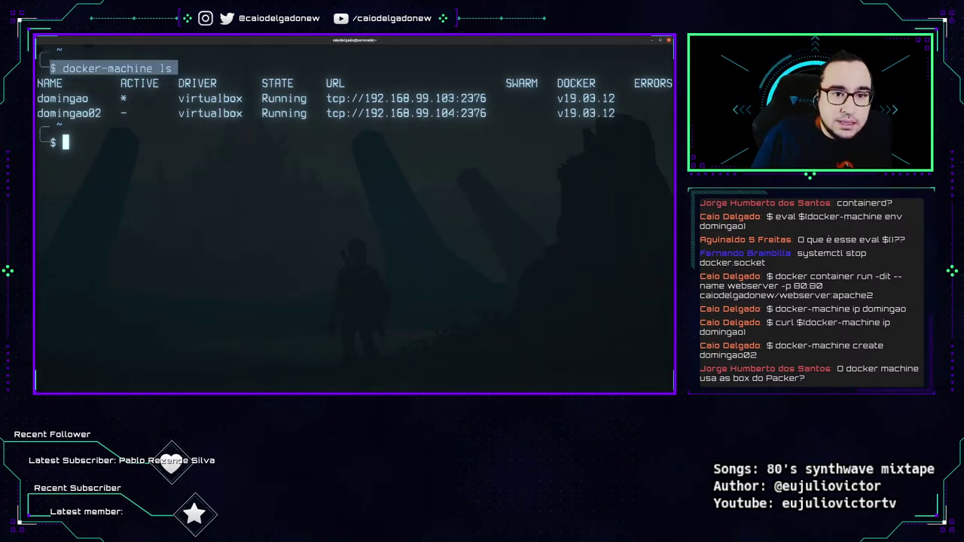
double_click(123, 98)
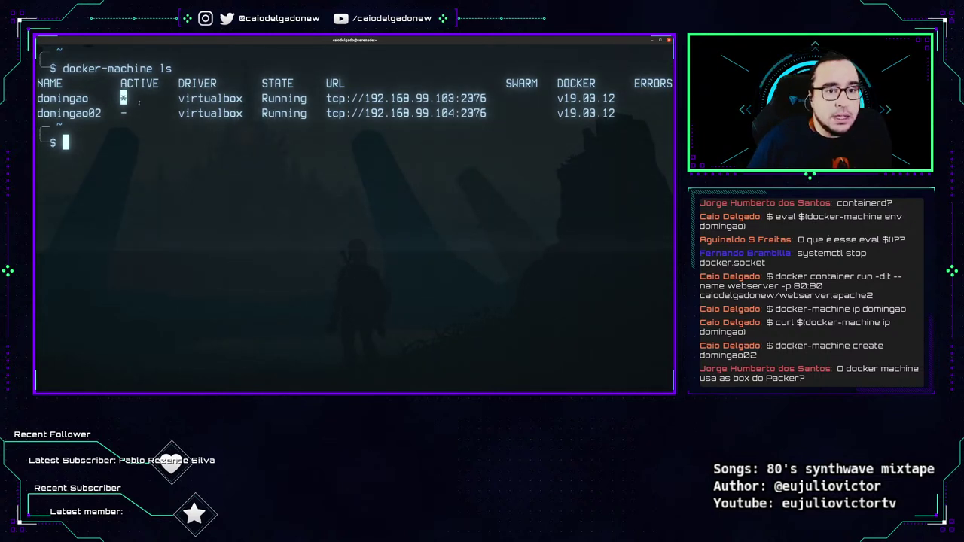
left_click_drag(124, 98, 623, 97)
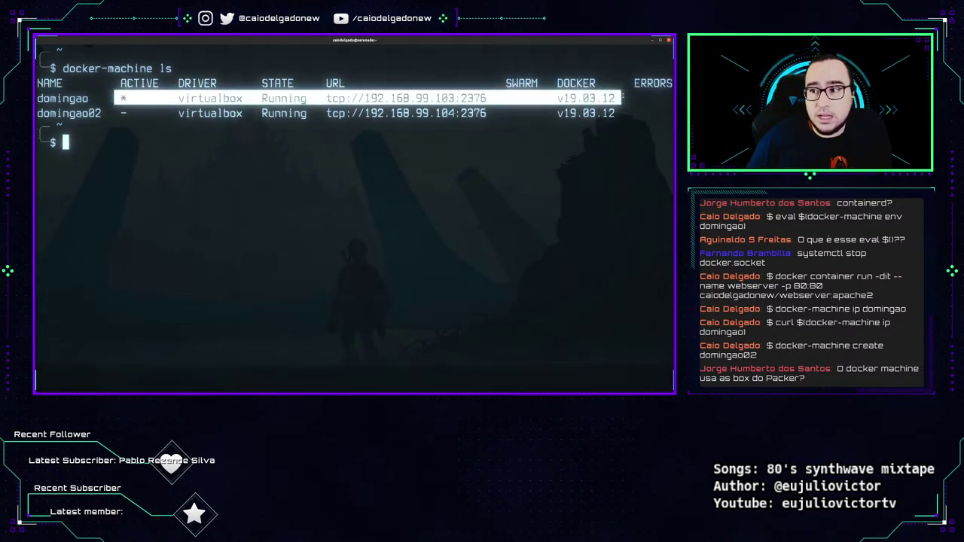
left_click(33, 191)
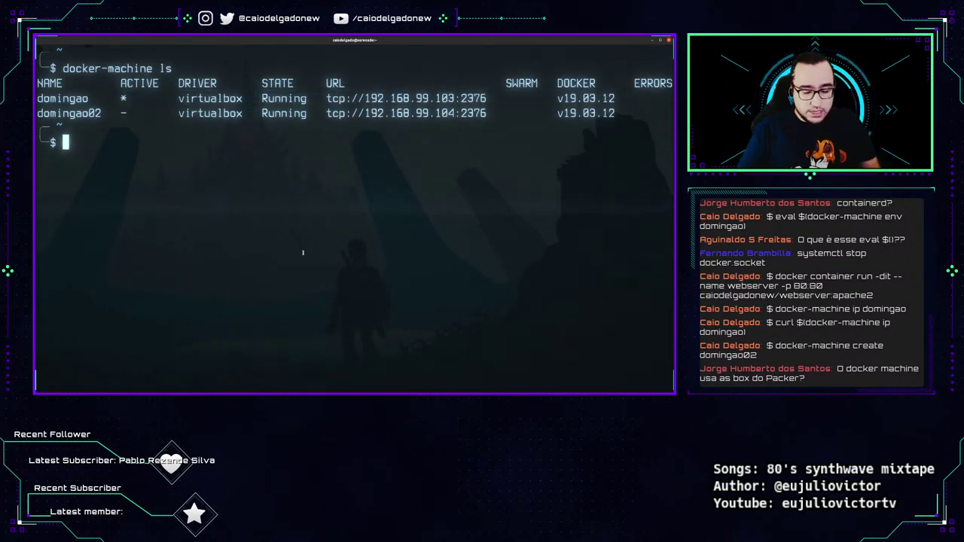
Stop domingao with docker-machine stop and list machines to confirm it shows Stopped.
type("docker-machine ")
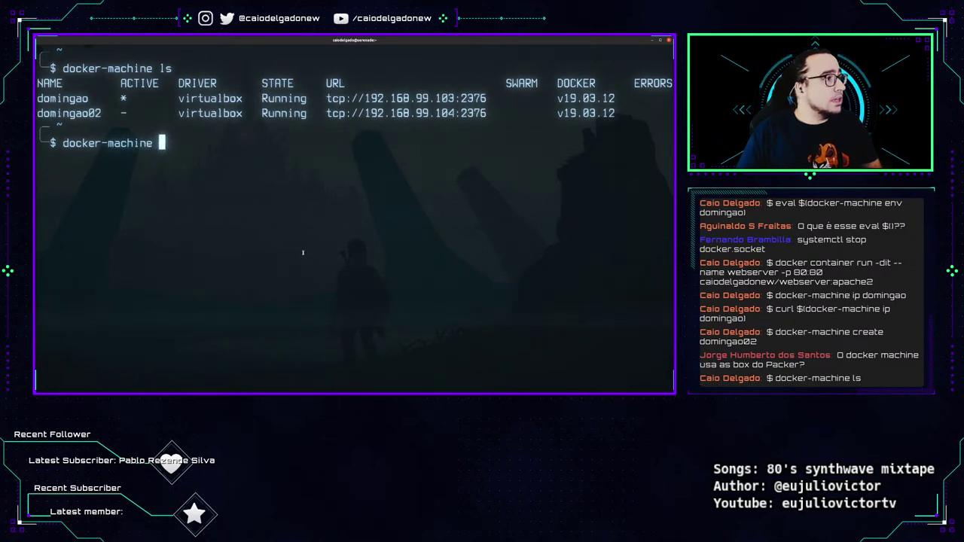
type("stop domingao")
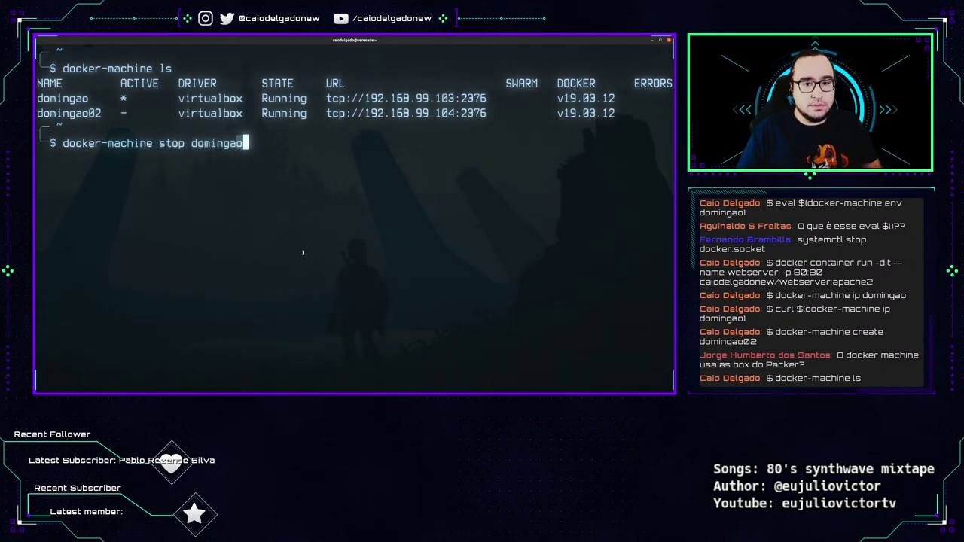
key("Return")
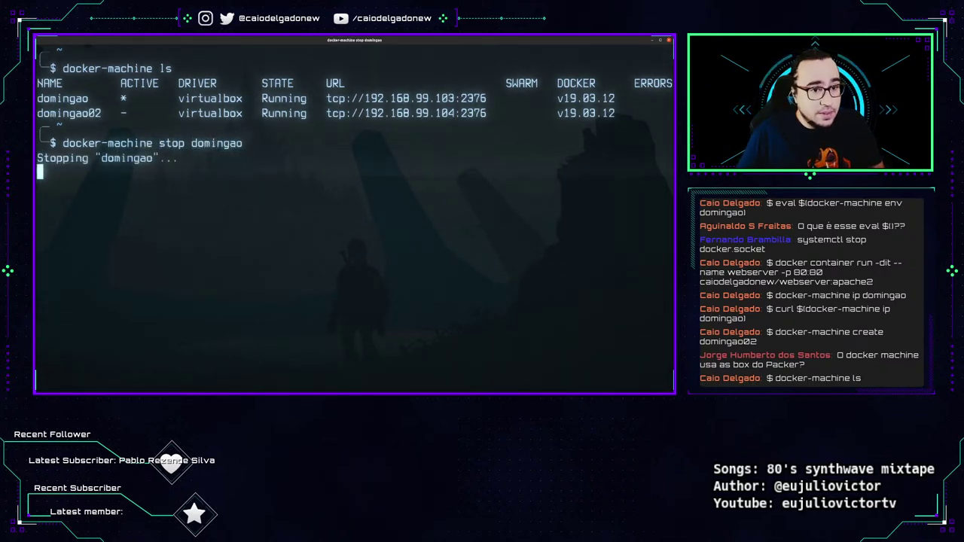
left_click_drag(48, 143, 261, 144)
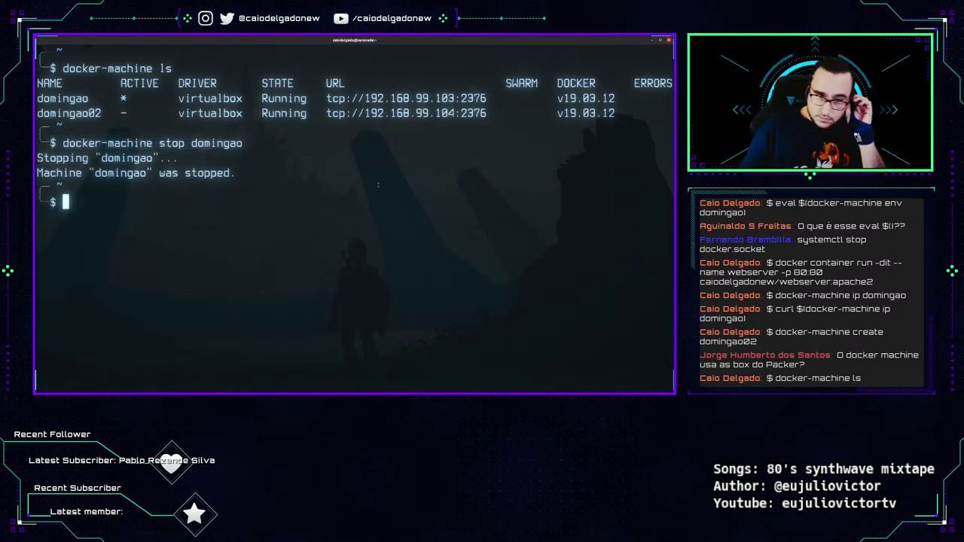
type("docker-")
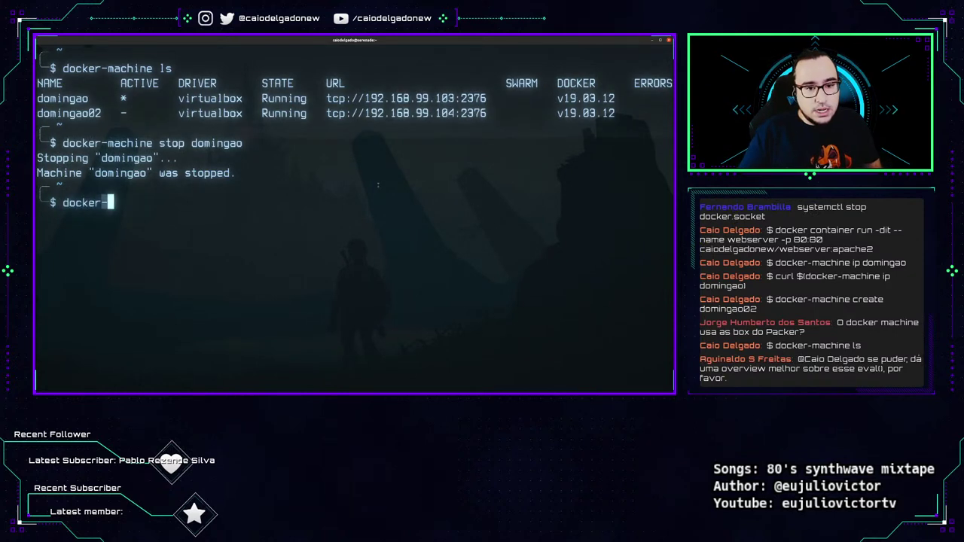
type("machine ls")
key("Return")
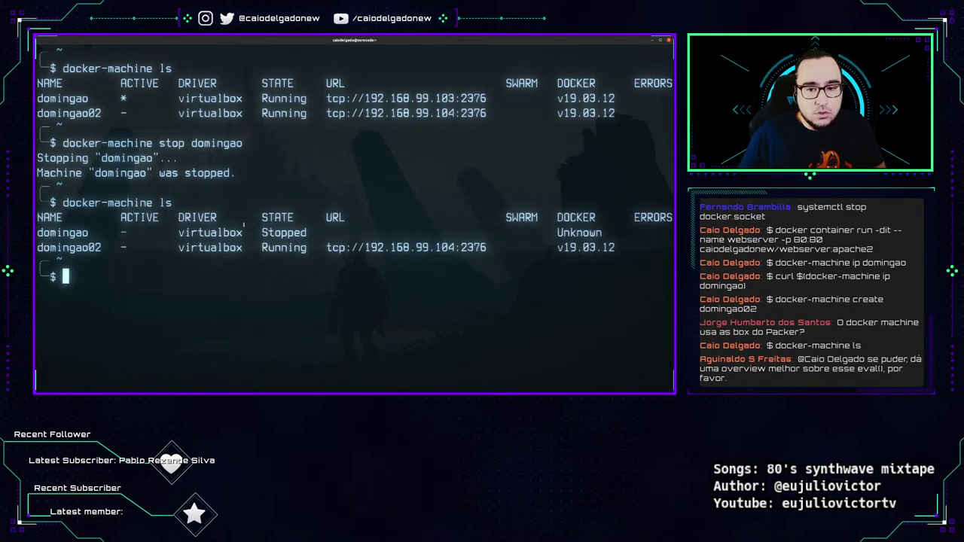
Start domingao again with docker-machine start domingao and wait for it to finish.
type("do")
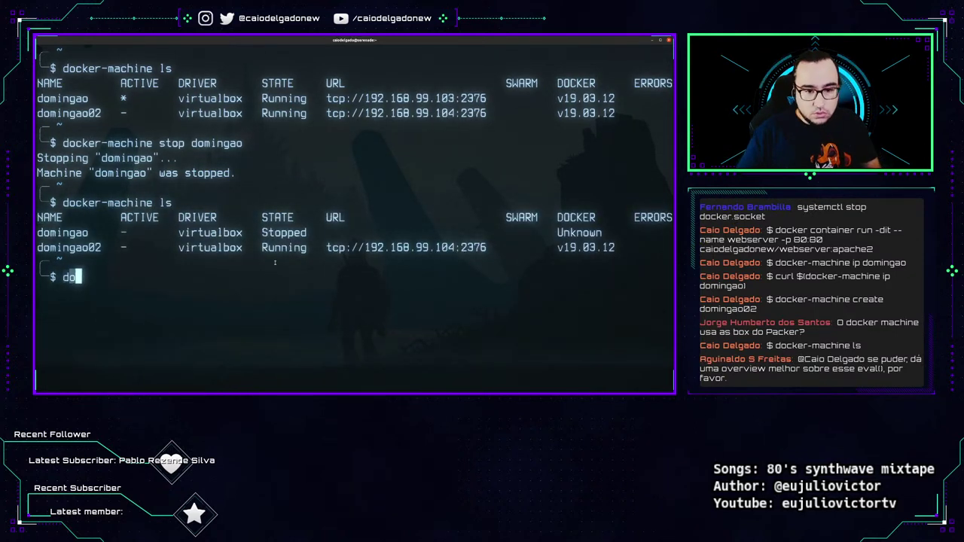
type("cker-machine start domingao")
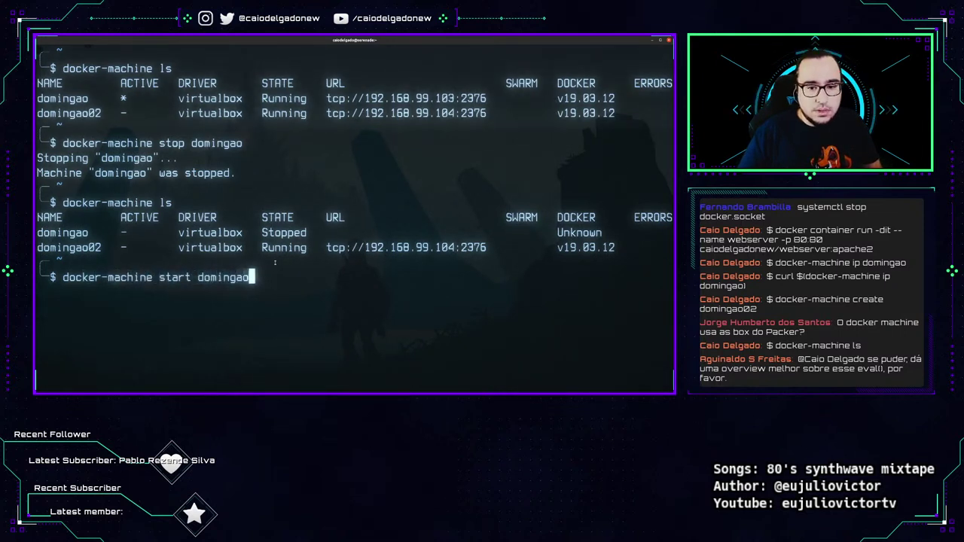
key("Return")
left_click_drag(50, 277, 250, 277)
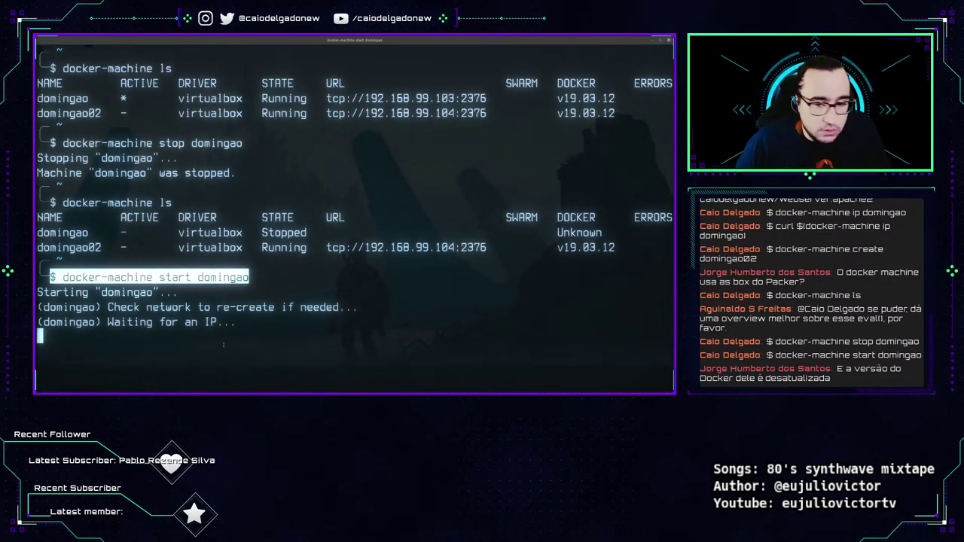
left_click_drag(556, 204, 621, 203)
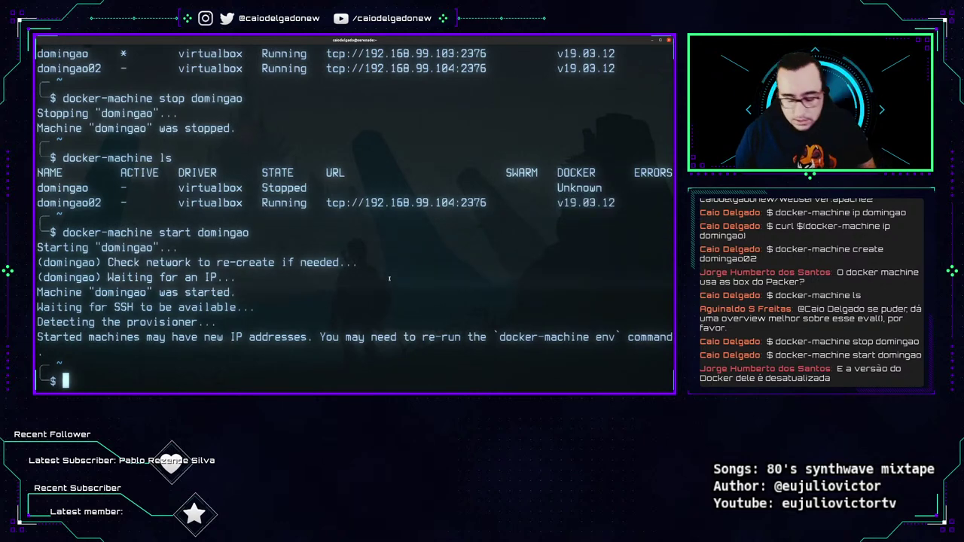
Clear the screen and rerun docker-machine ls, pointing out the ACTIVE column.
key("ctrl+l")
type("doi")
key("BackSpace")
type("ck")
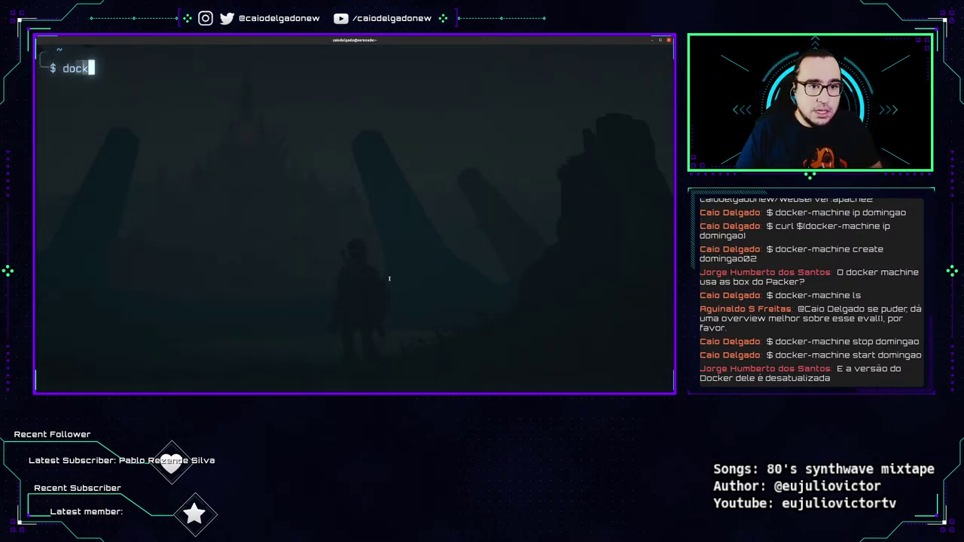
type("er-machine ls")
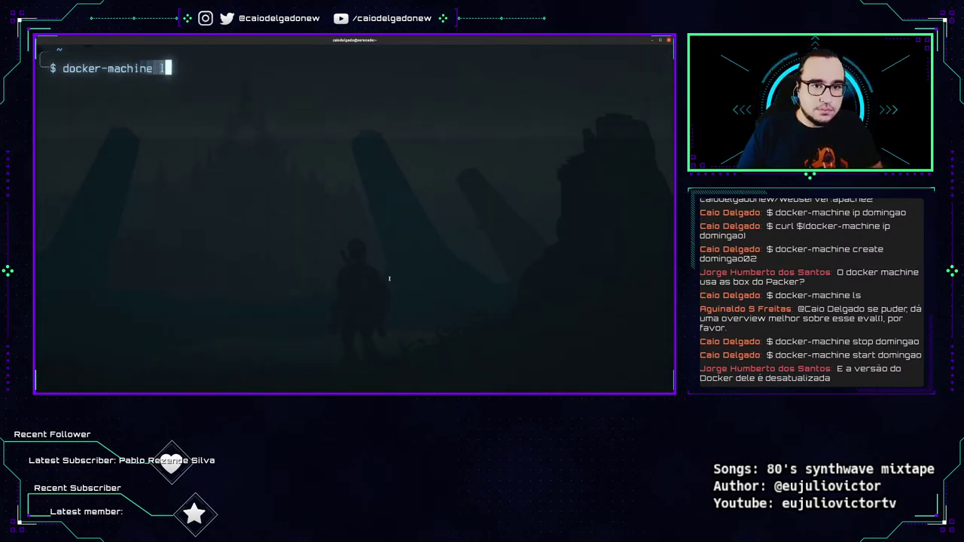
key("Return")
double_click(138, 86)
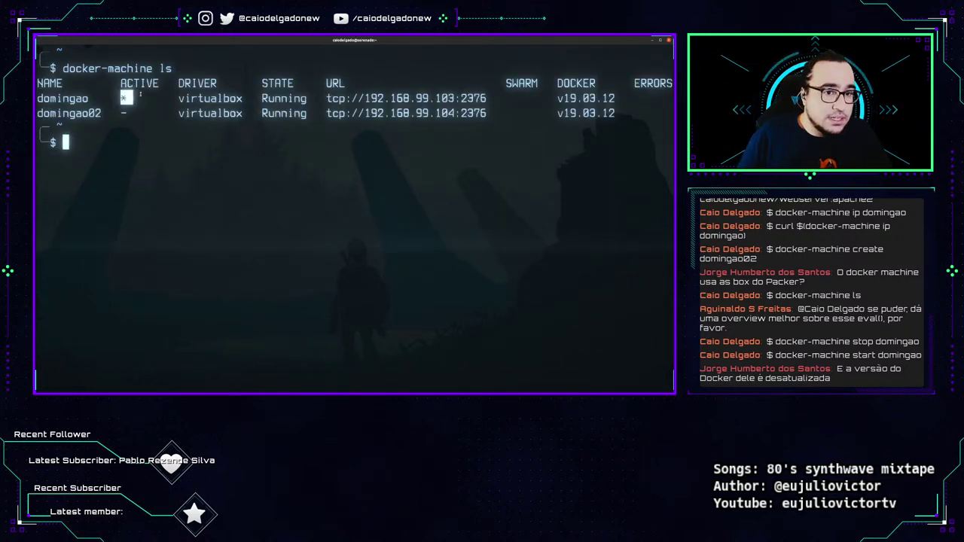
left_click(240, 179)
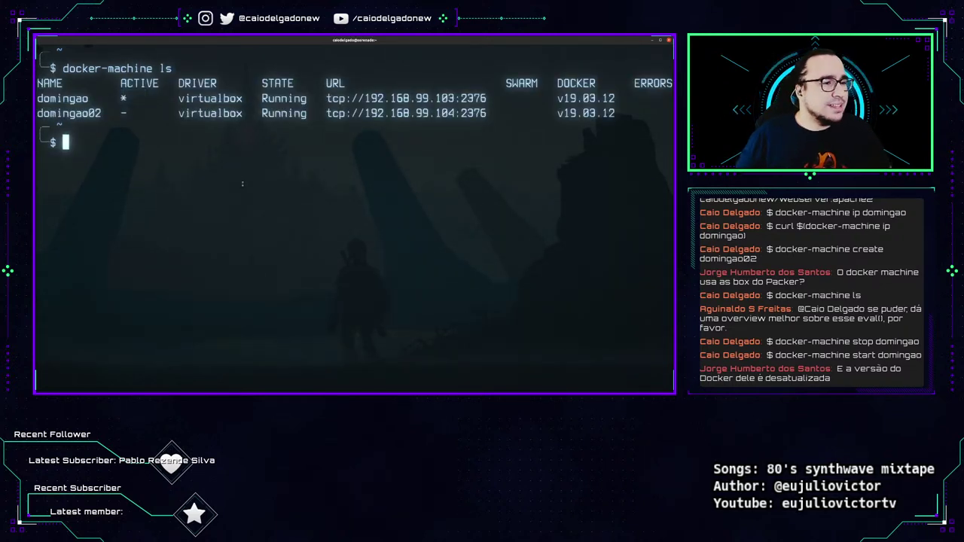
Run docker-machine env -u to print the commands that unset the environment.
key("Return")
type("docker-")
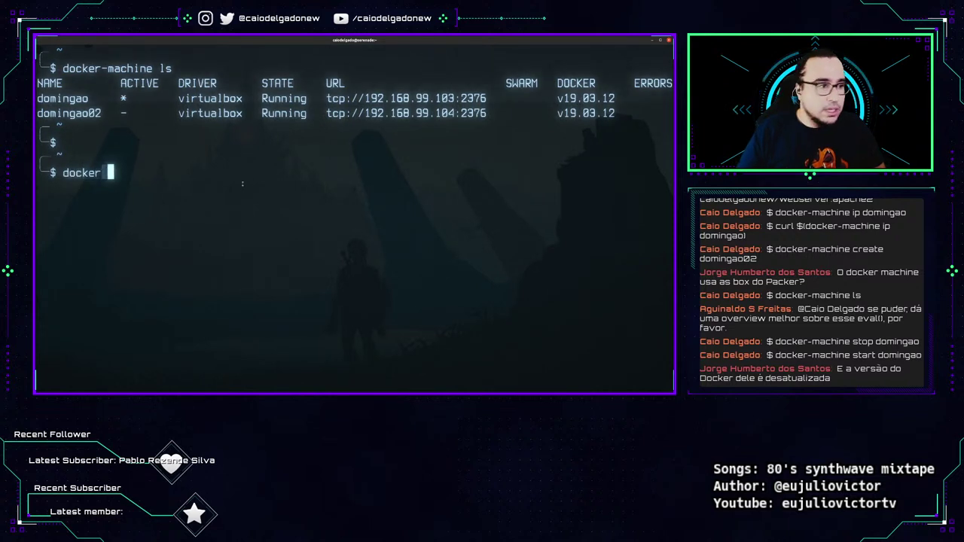
type("machine env -u")
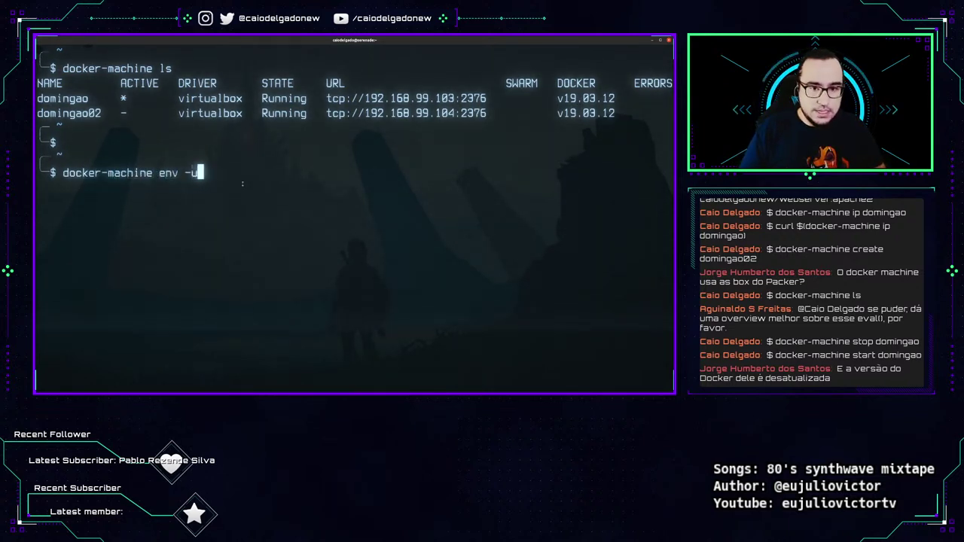
key("Return")
left_click_drag(46, 173, 209, 173)
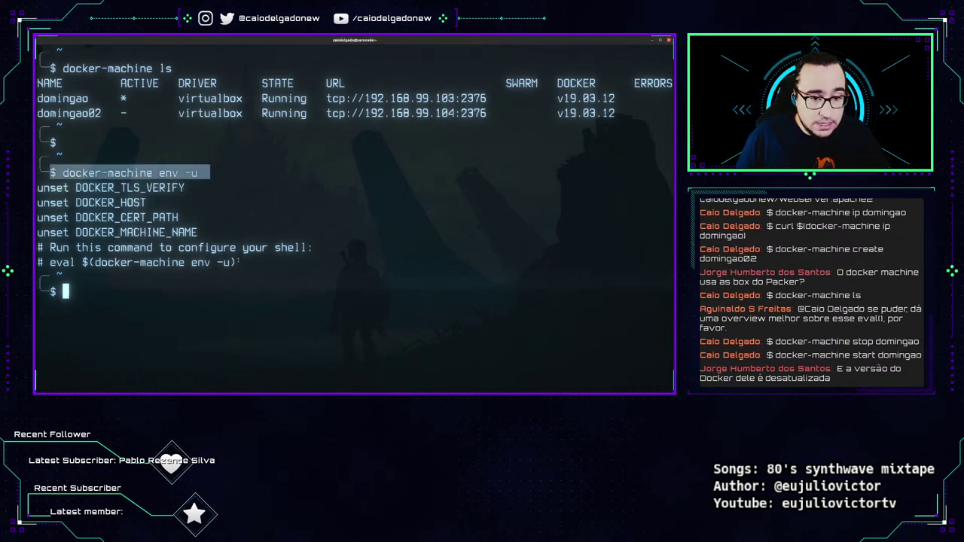
left_click_drag(238, 262, 48, 262)
key("super+c")
Paste and run eval $(docker-machine env -u), then list machines to confirm none is active.
left_click(195, 315)
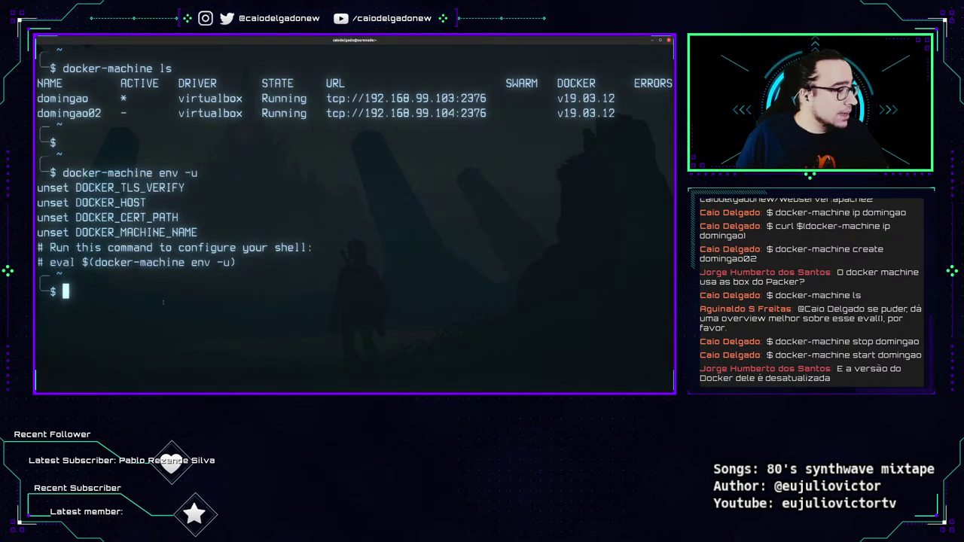
middle_click(244, 306)
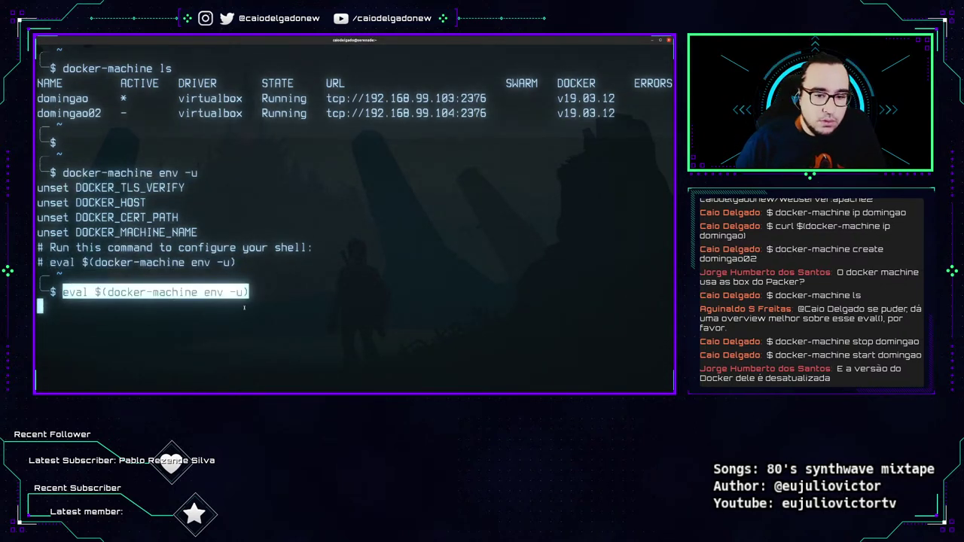
key("Return")
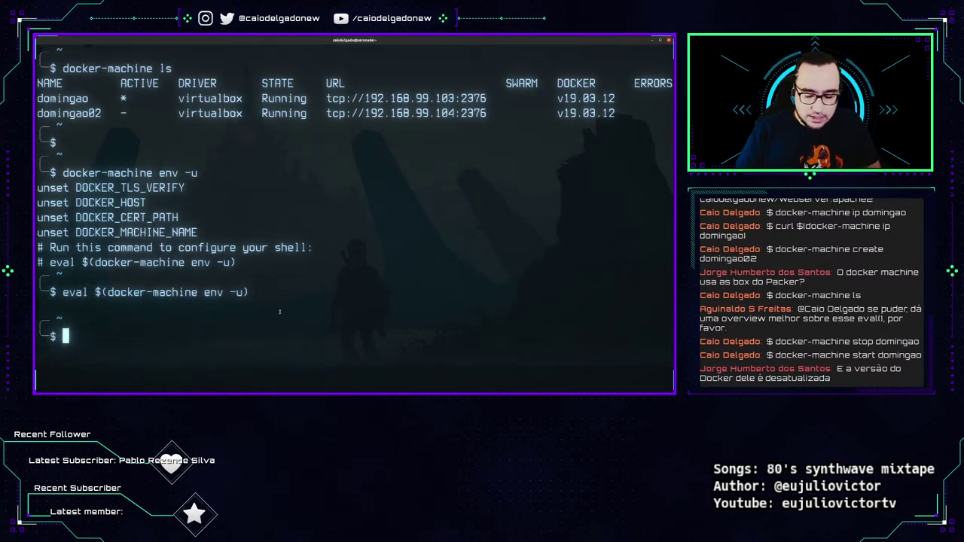
type("docker-machine ls")
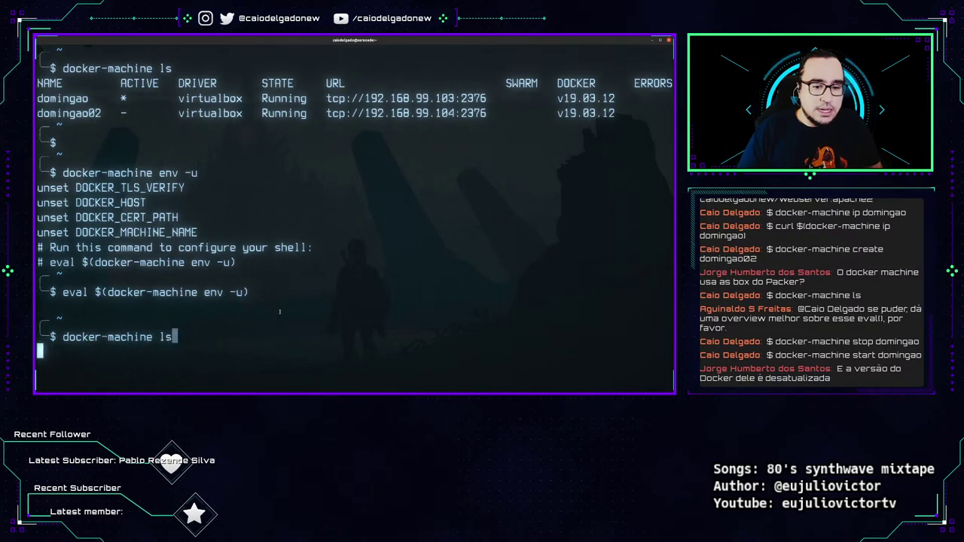
key("Return")
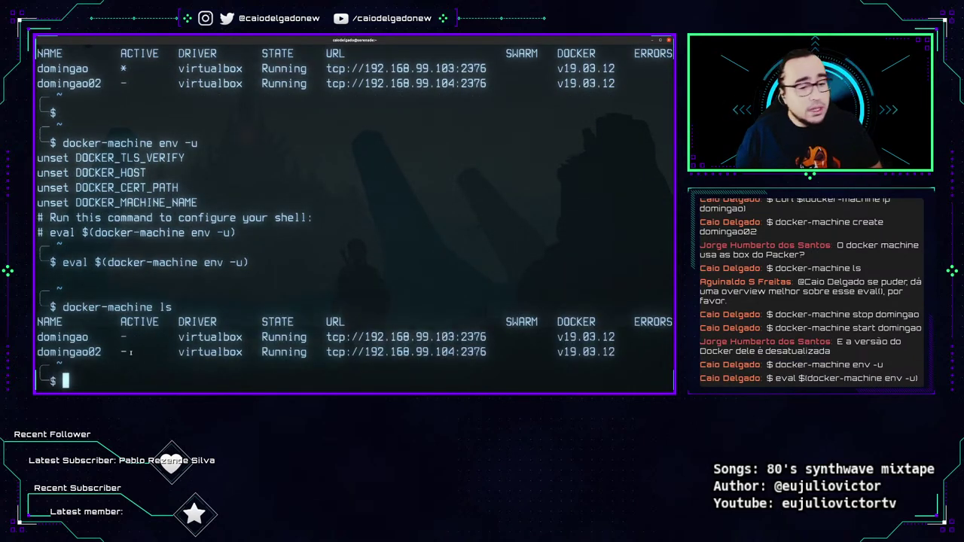
Clear the screen, rerun the listing, and run eval $(docker-machine env domingao02).
key("ctrl+l")
key("Up")
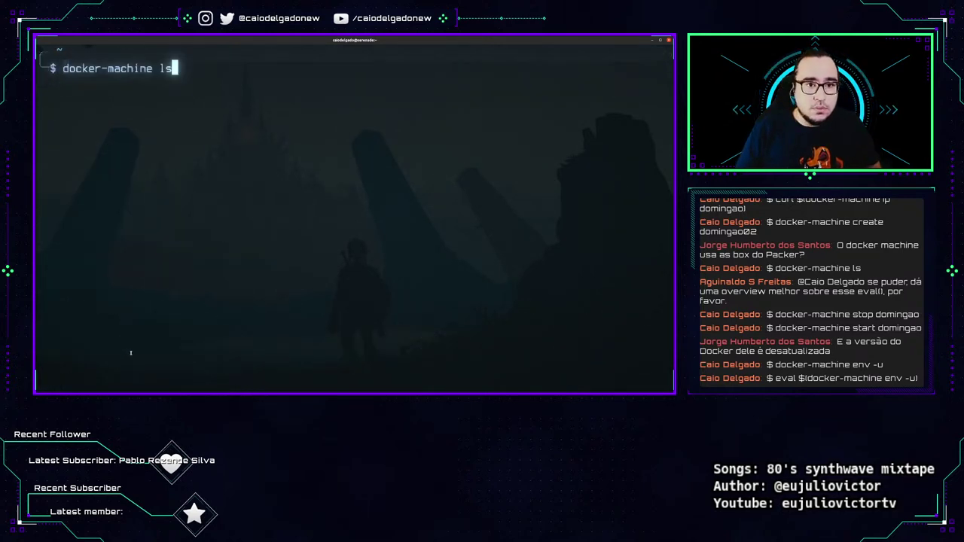
key("Return")
type("docker-machien")
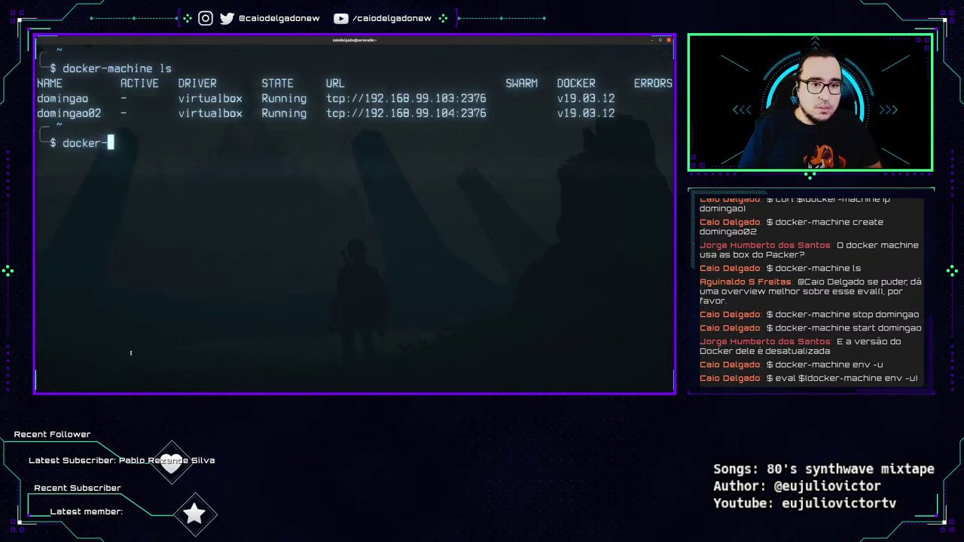
key("BackSpace")
key("BackSpace")
type("ne ")
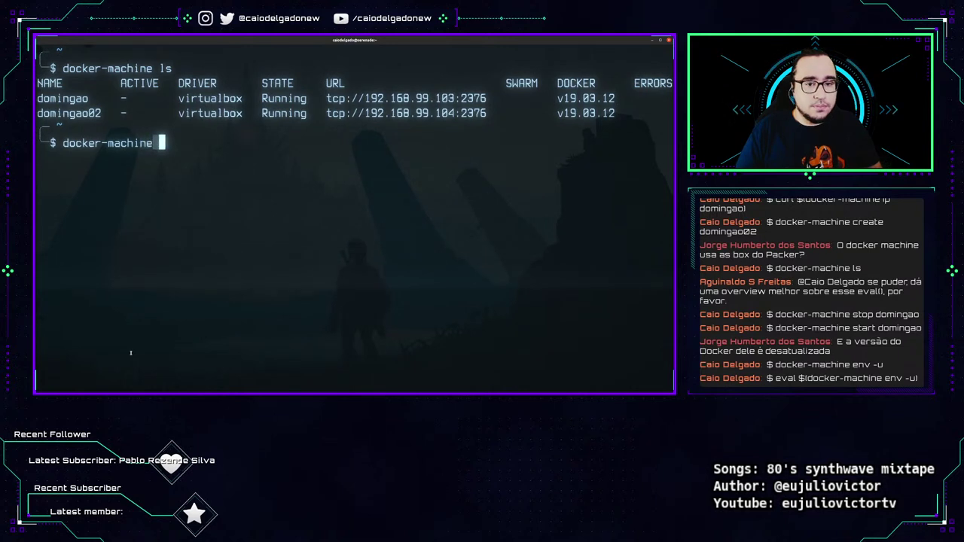
type("env doming")
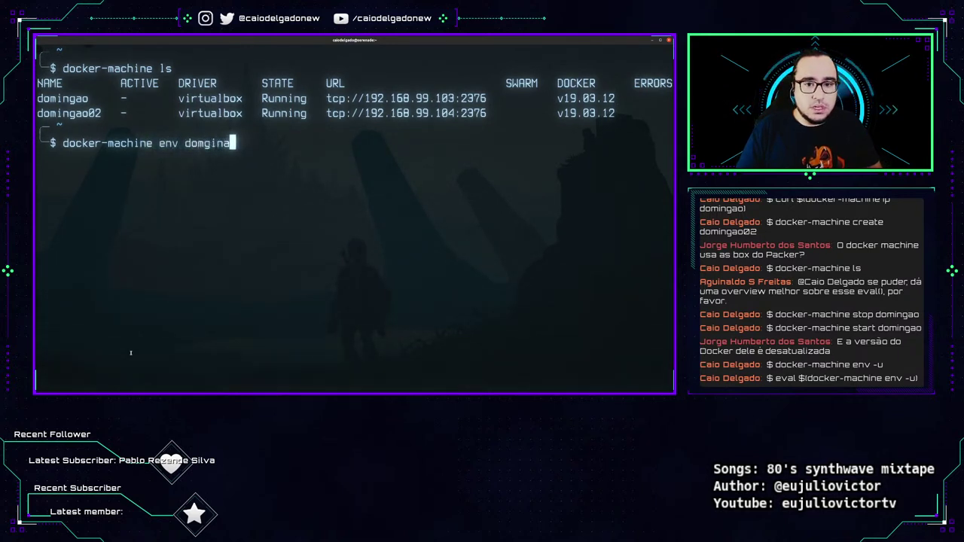
key("BackSpace")
key("BackSpace")
type("ingao02)")
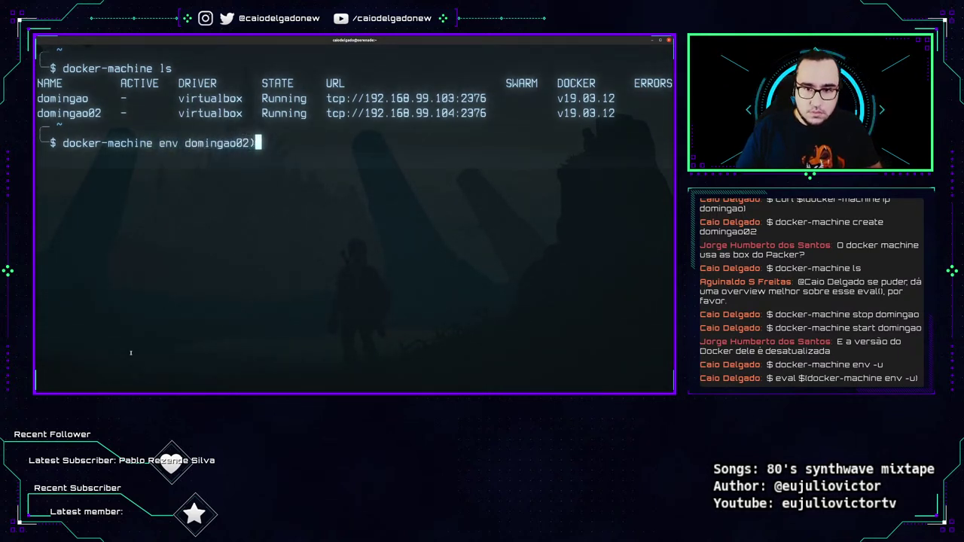
key("Home")
type("(")
key("Left")
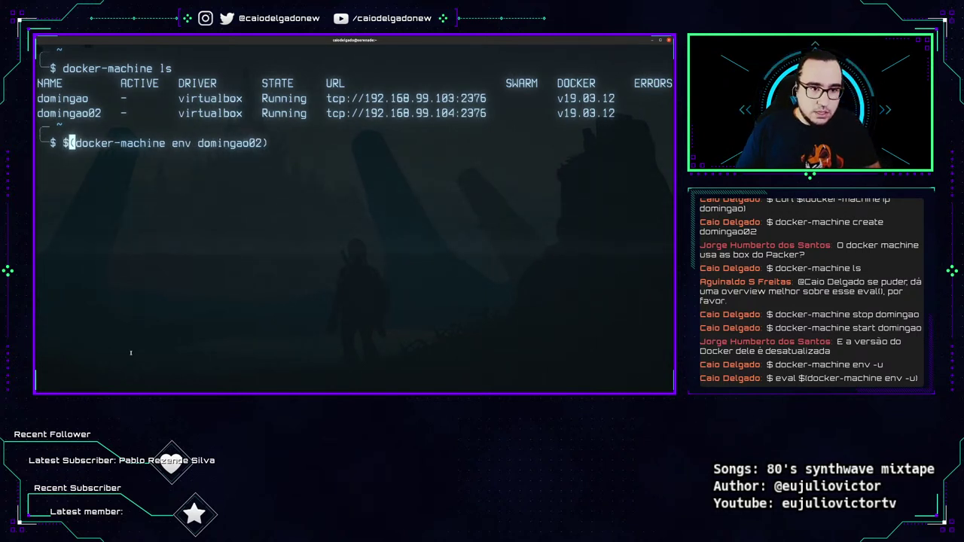
type("eval $")
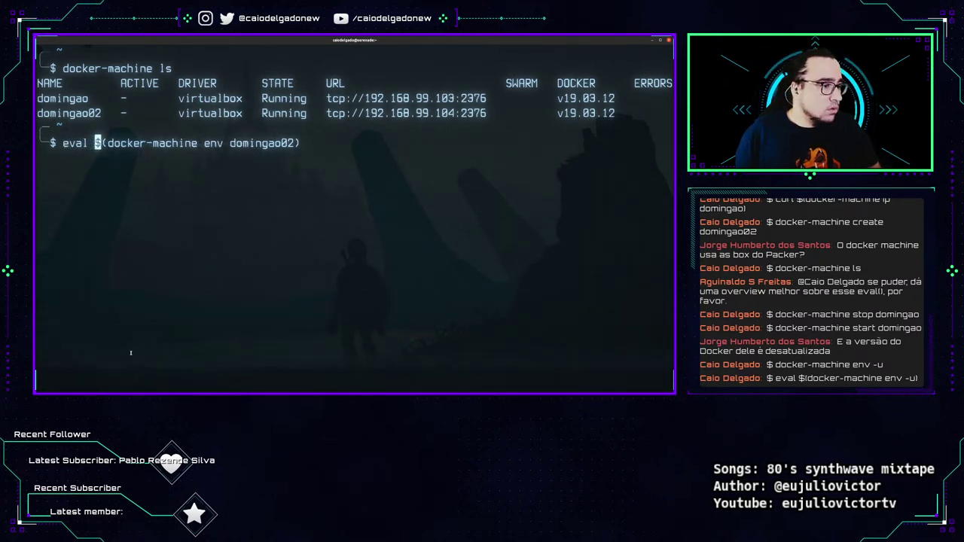
key("Return")
List machines to confirm domingao02 is active, then rerun eval $(docker-machine env -u).
key("Up")
key("Up")
key("Return")
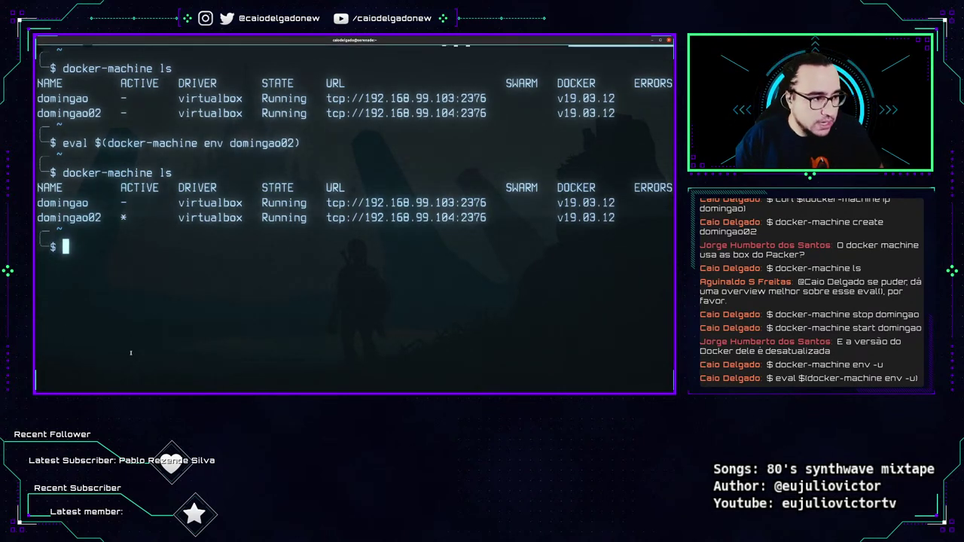
key("Up")
key("Up")
key("Up")
key("Up")
key("Up")
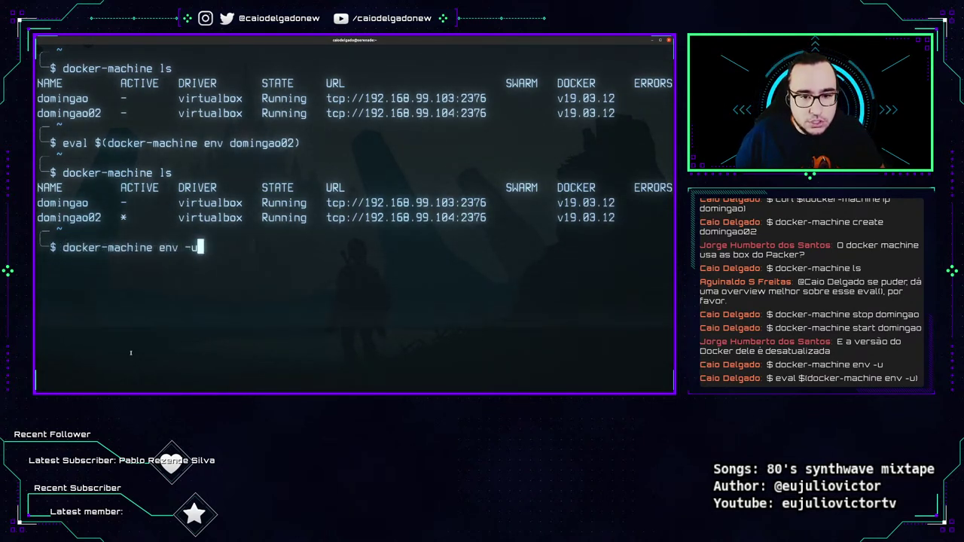
key("Down")
key("Return")
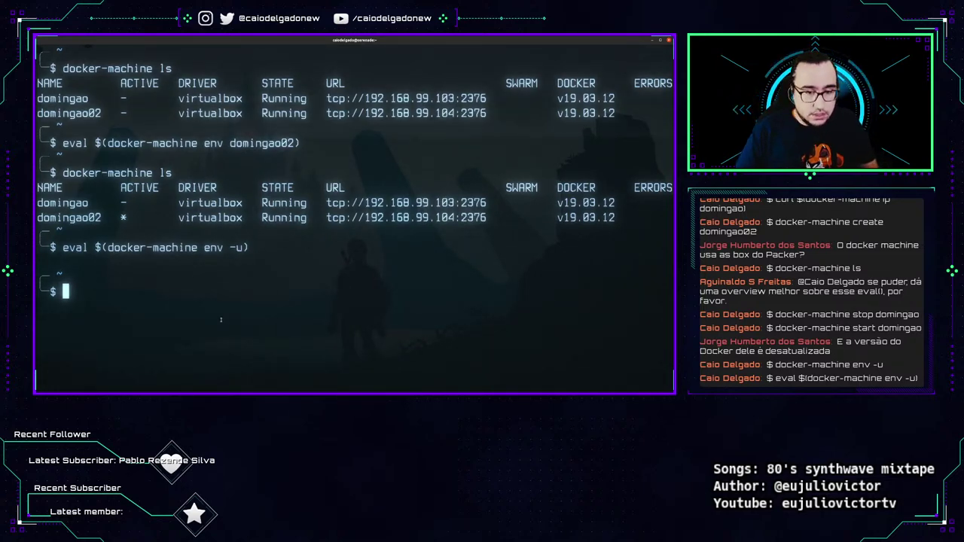
Run docker-machine inspect domingao and scroll through its JSON configuration.
key("ctrl+l")
type("docker-machine in")
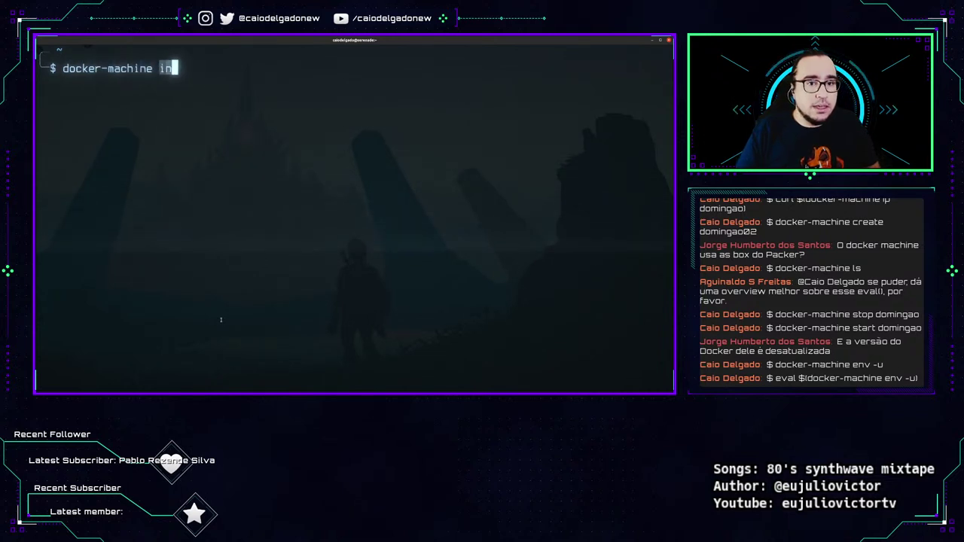
type("spect dom")
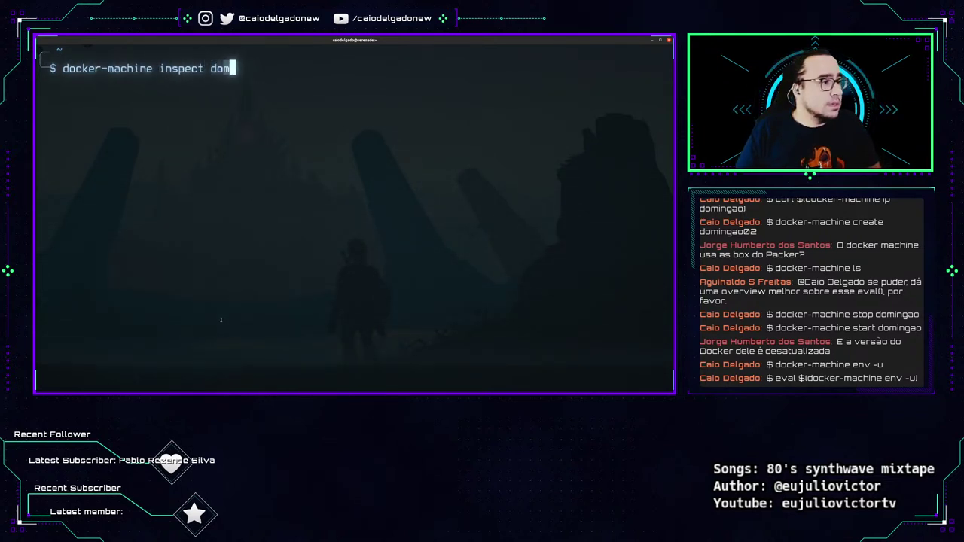
type("ingao")
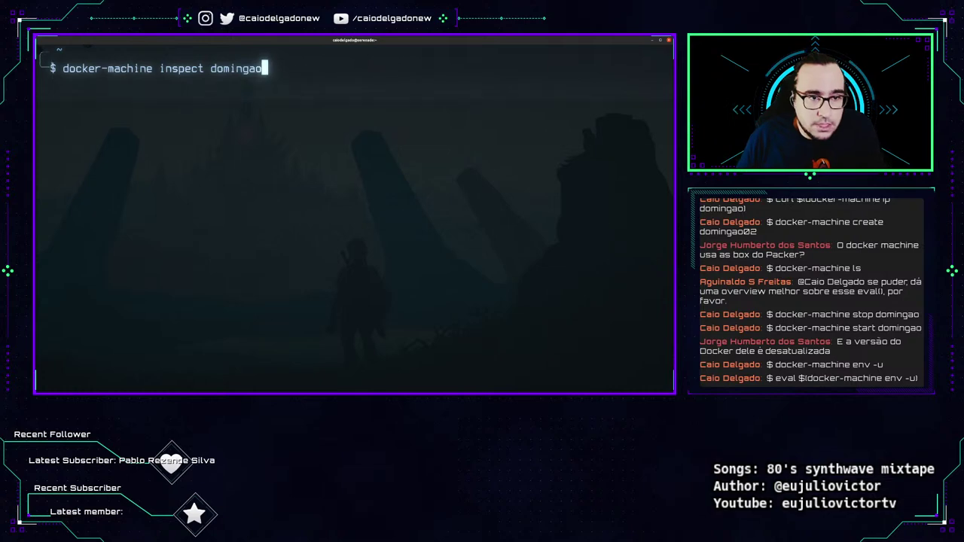
key("Return")
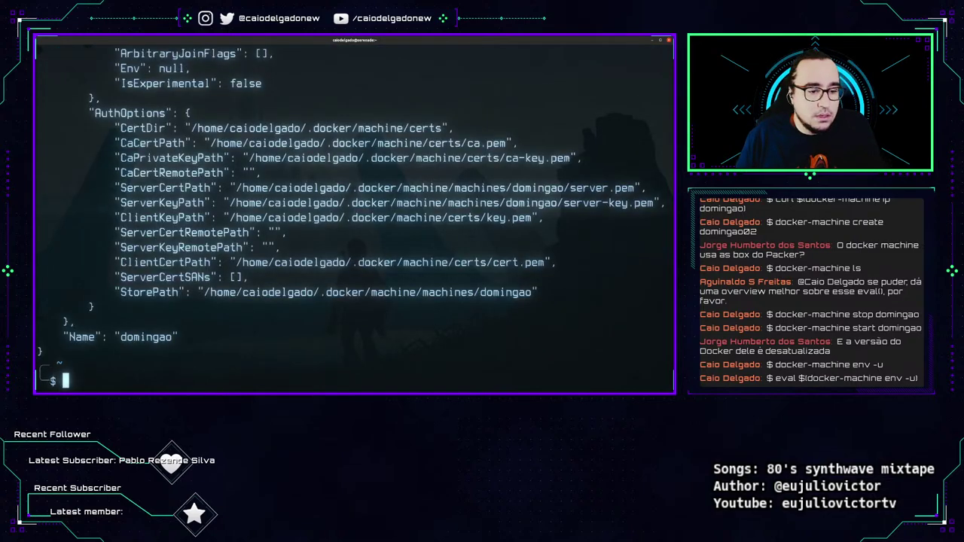
scroll(226, 347, "up", 10)
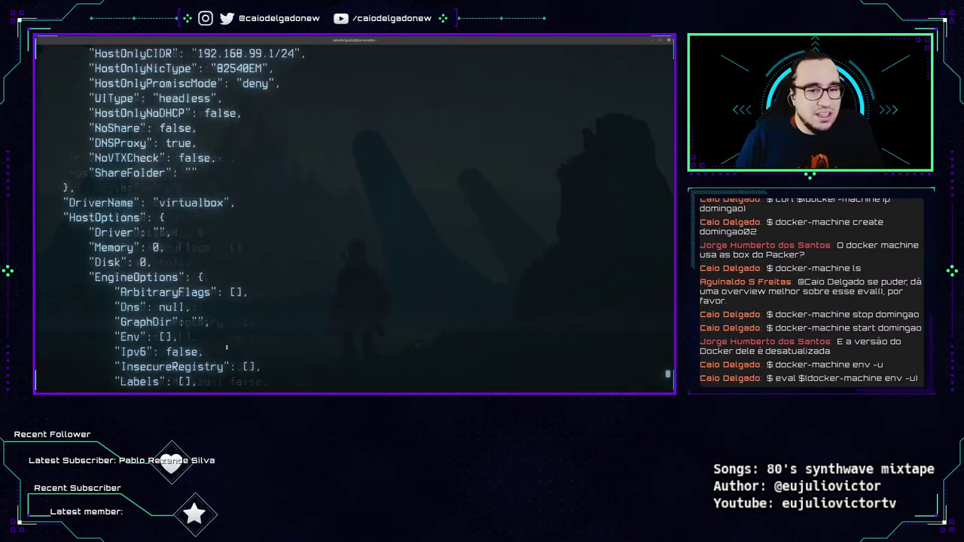
scroll(226, 347, "up", 7)
scroll(242, 352, "down", 9)
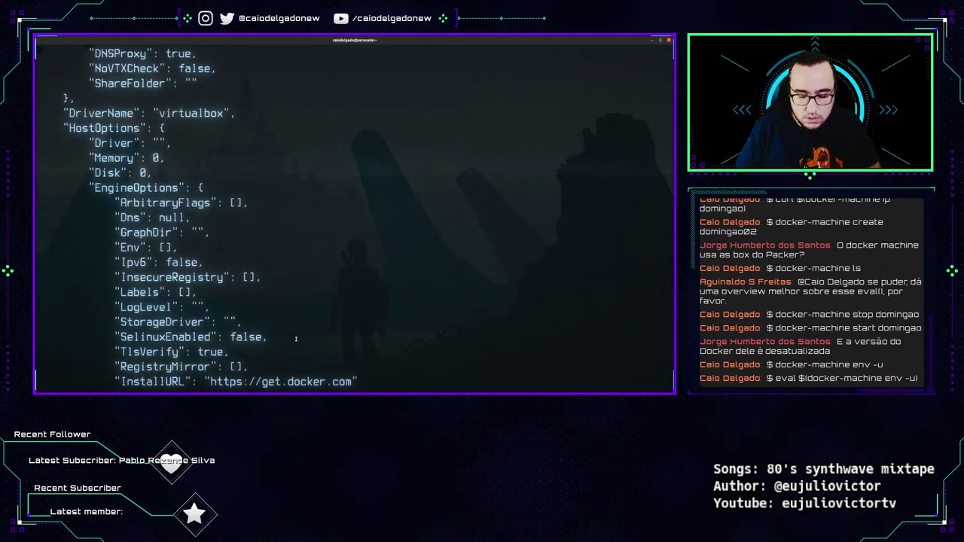
key("ctrl+l")
key("Up")
Pipe docker-machine inspect domingao through jq and scroll the formatted output.
type("| jq")
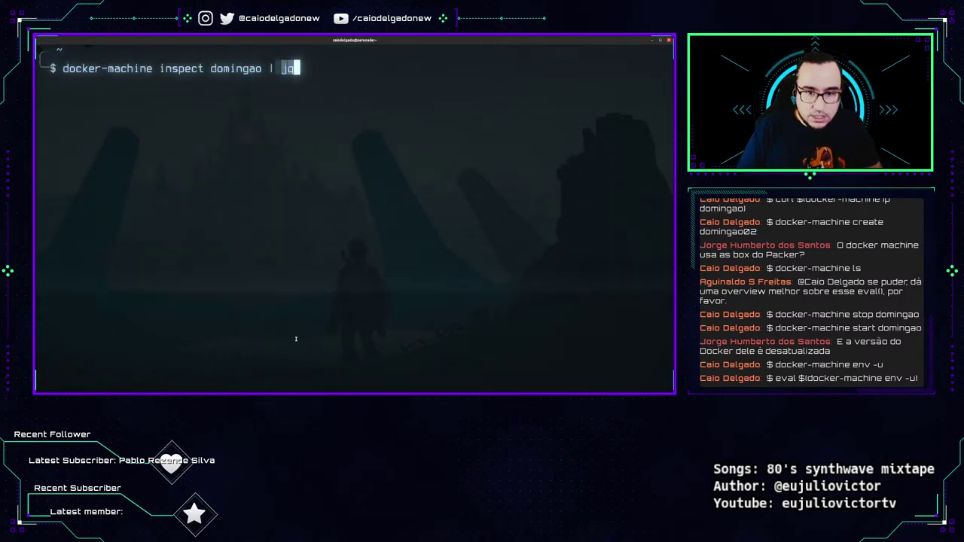
key("Return")
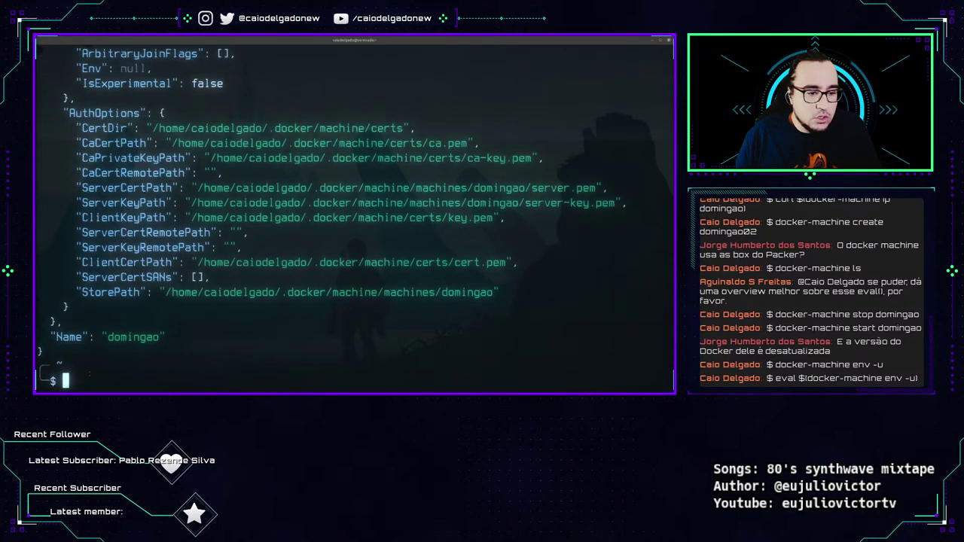
scroll(298, 357, "up", 10)
scroll(297, 357, "up", 5)
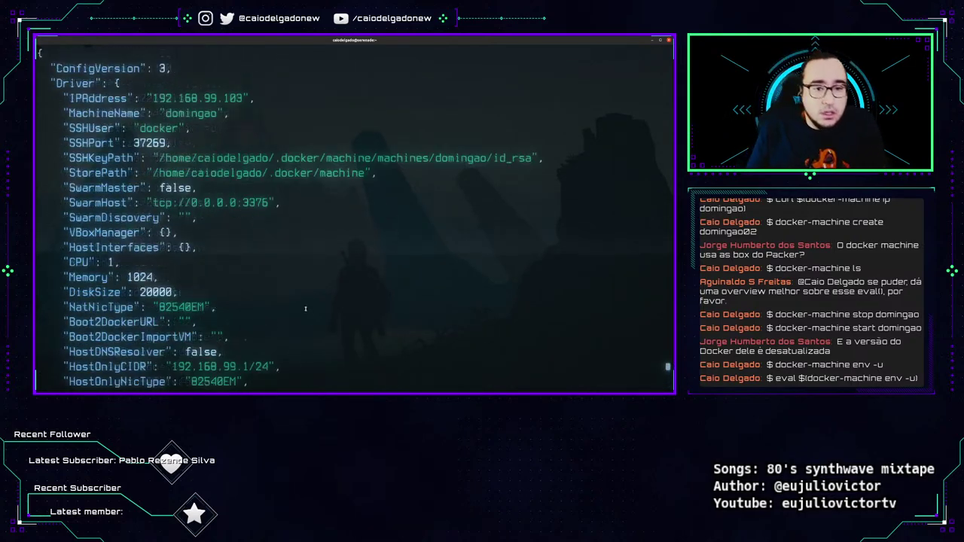
scroll(297, 338, "down", 10)
scroll(298, 316, "up", 4)
scroll(298, 304, "down", 4)
scroll(298, 304, "up", 10)
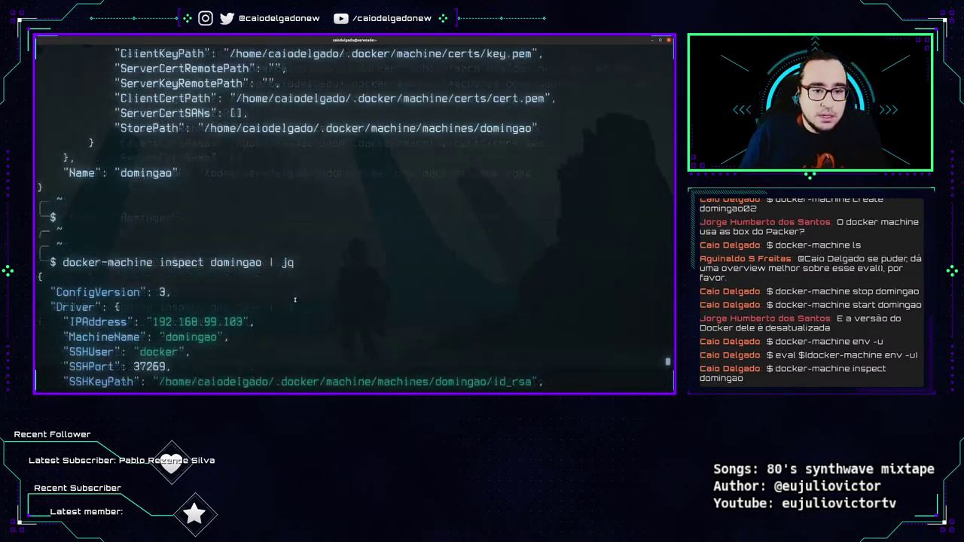
scroll(226, 226, "down", 3)
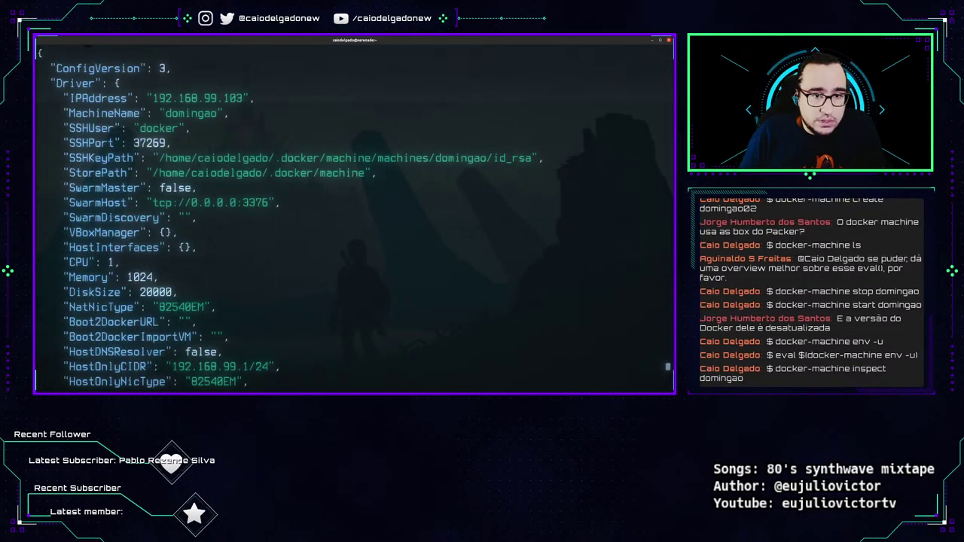
Highlight the IPAddress, SSHUser docker, SSHPort 37269, virtualbox driver and InstallURL values.
left_click_drag(159, 97, 207, 98)
left_click_drag(134, 128, 197, 128)
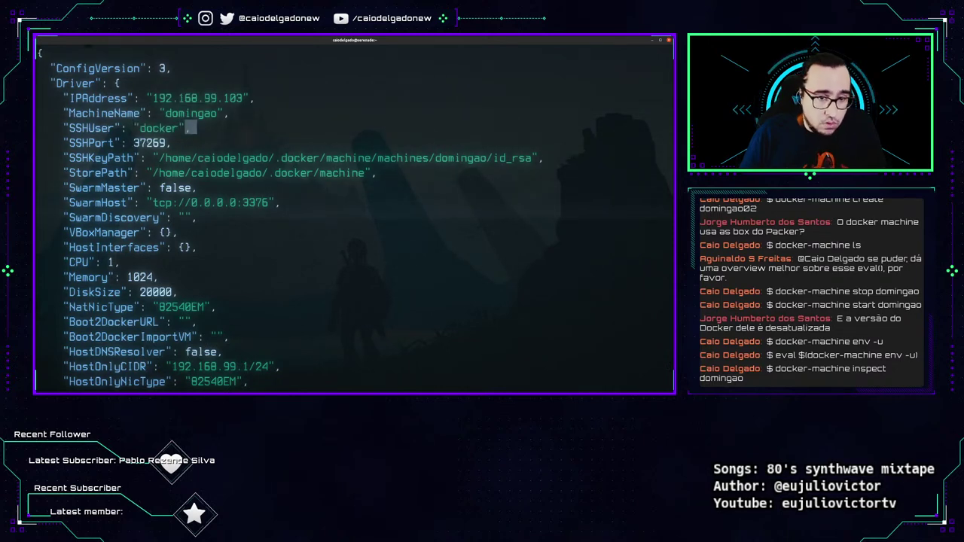
left_click_drag(134, 143, 165, 143)
left_click_drag(149, 203, 167, 218)
left_click(241, 218)
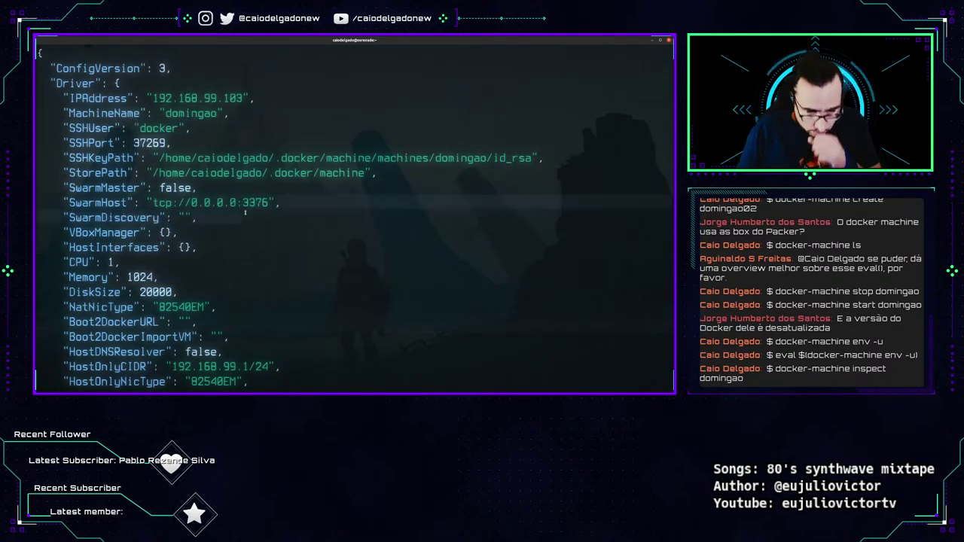
scroll(202, 217, "down", 3)
scroll(202, 217, "down", 8)
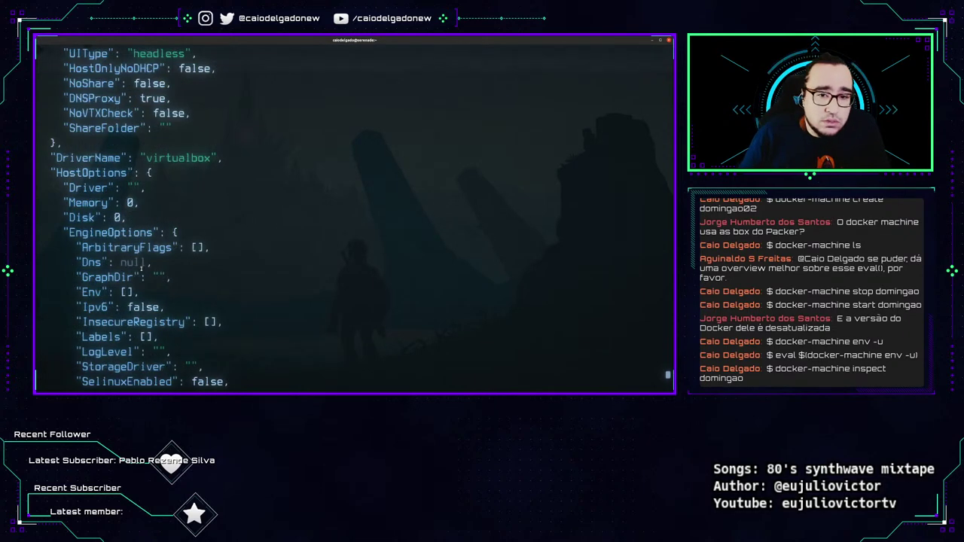
scroll(153, 216, "up", 4)
double_click(178, 203)
scroll(238, 277, "down", 7)
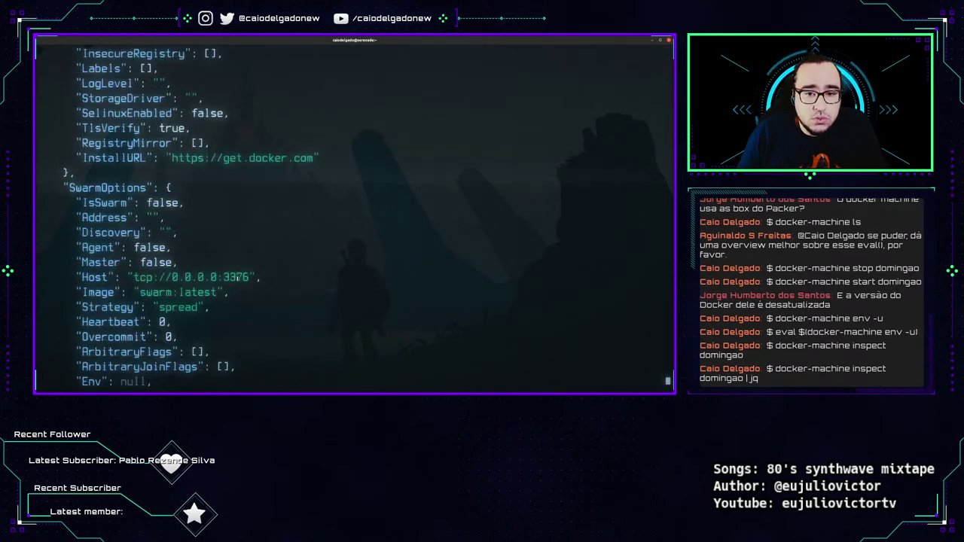
left_click_drag(167, 160, 320, 159)
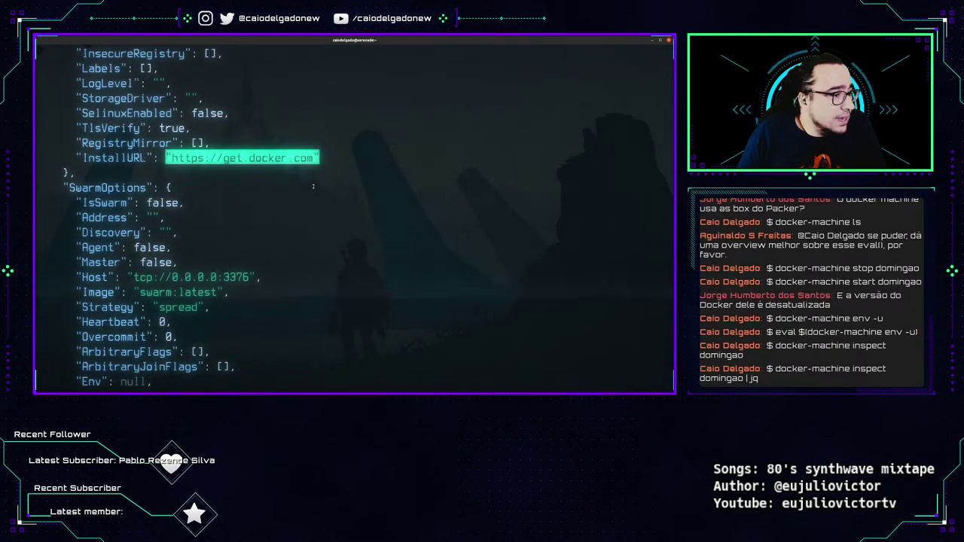
Scroll down to highlight the certificate paths, then clear the screen.
scroll(213, 232, "down", 1)
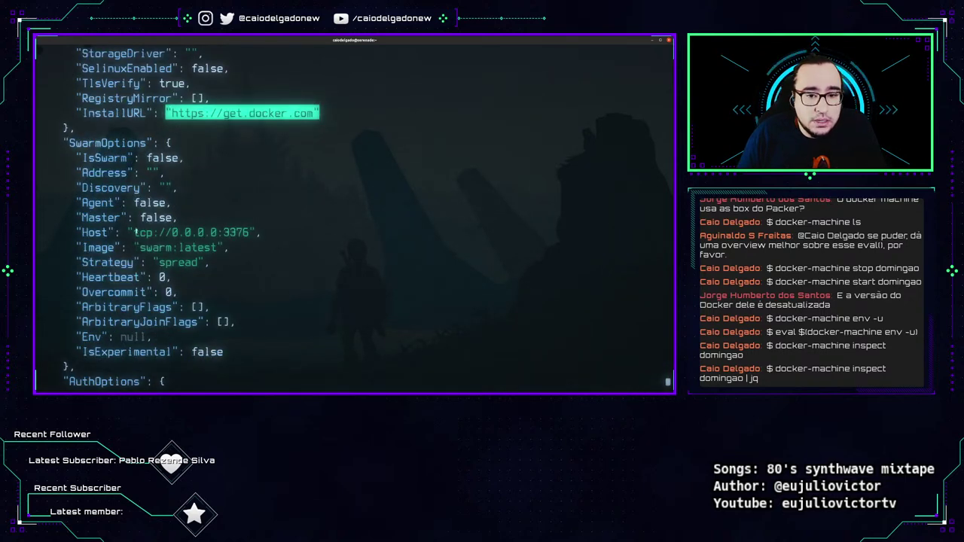
left_click_drag(136, 232, 226, 249)
scroll(226, 248, "down", 5)
left_click_drag(147, 172, 448, 172)
left_click(448, 173)
left_click_drag(139, 173, 189, 189)
left_click(232, 285)
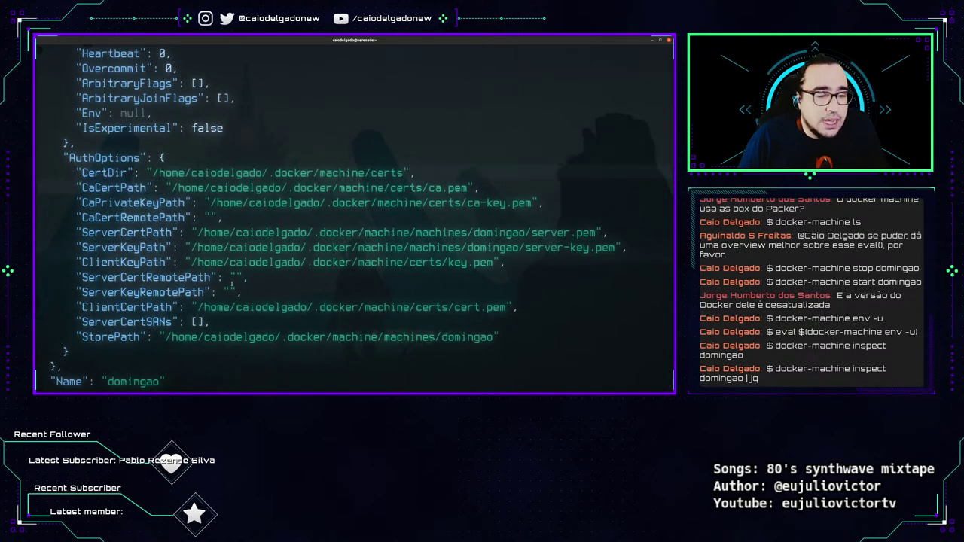
scroll(232, 284, "down", 1)
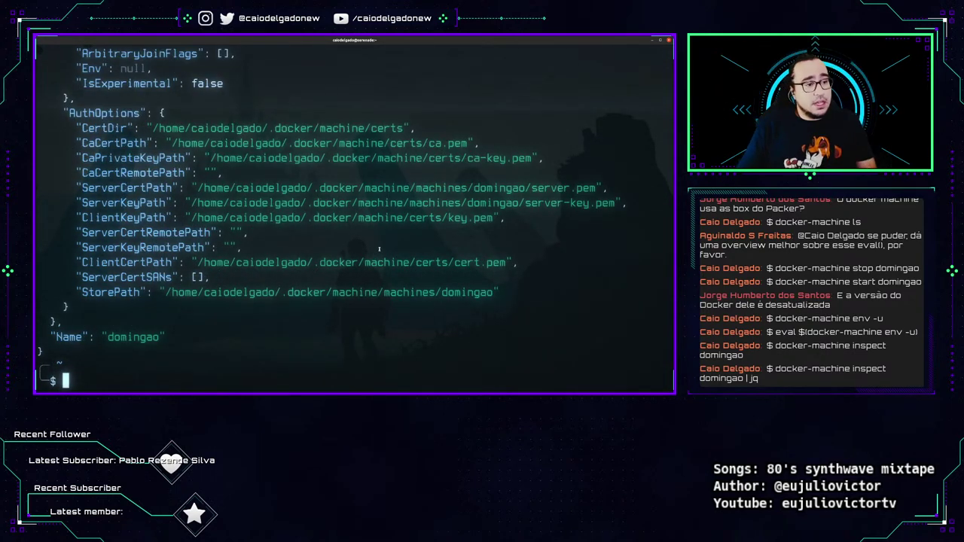
key("ctrl+l")
key("Up")
key("Up")
key("Up")
key("Up")
key("Up")
key("Up")
key("Up")
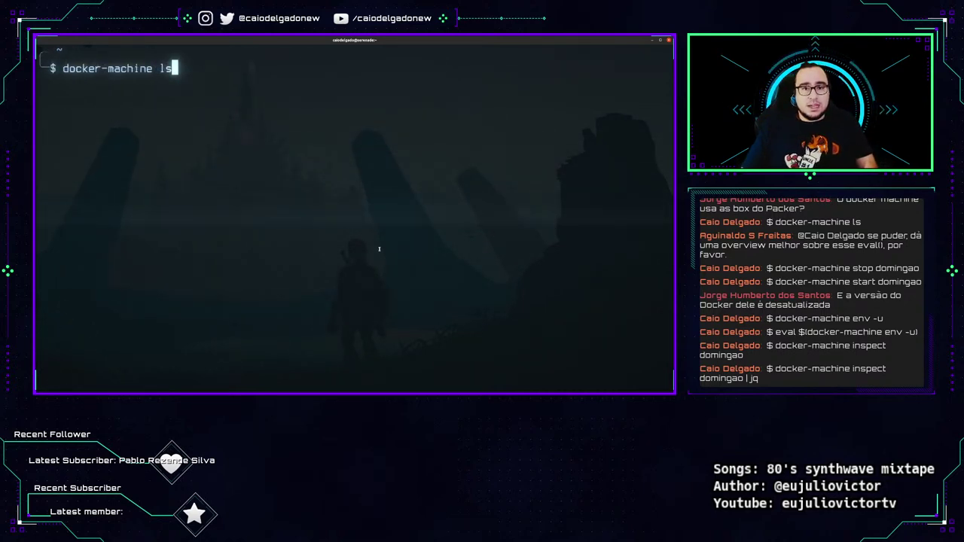
Remove domingao with docker-machine rm, confirming y, and verify only domingao02 remains.
key("Return")
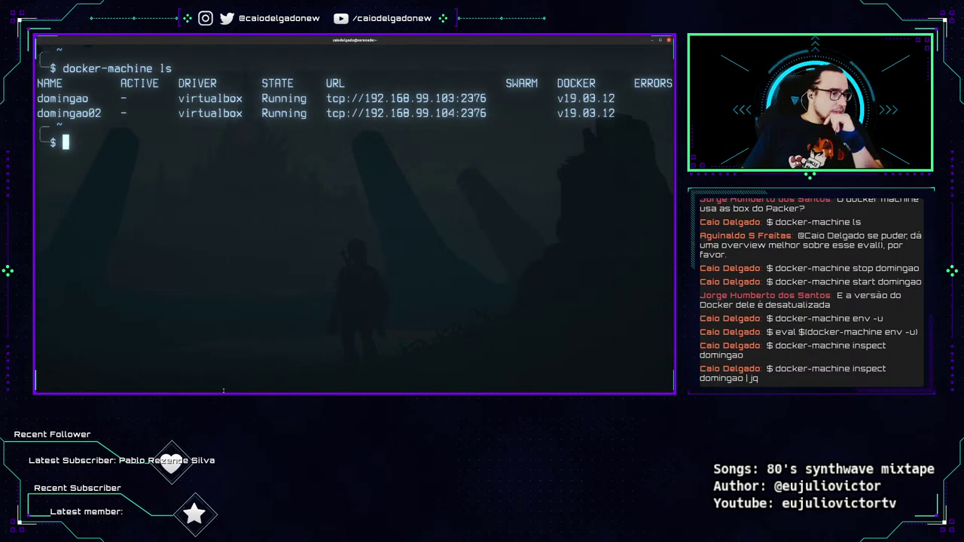
type("d")
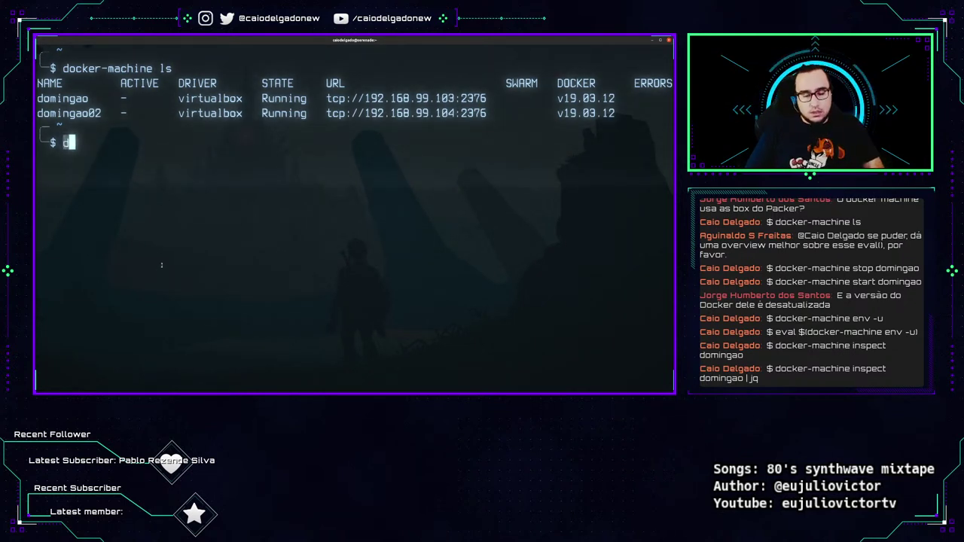
type("ocker-machine rm domingao")
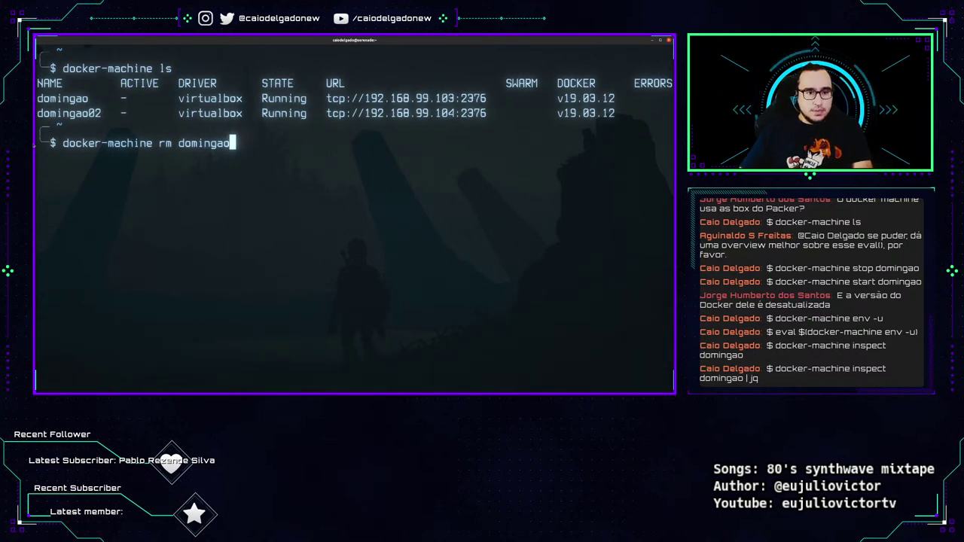
key("Return")
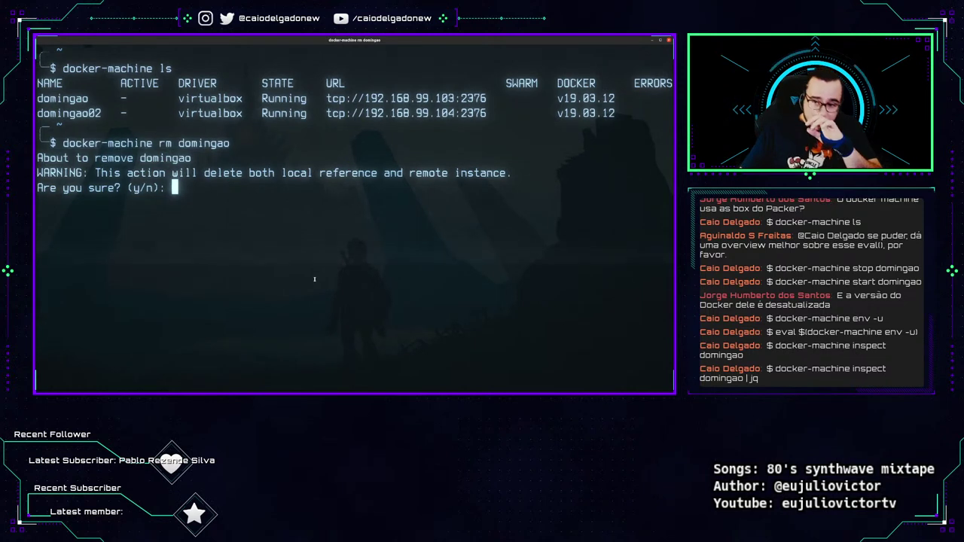
type("y")
key("Return")
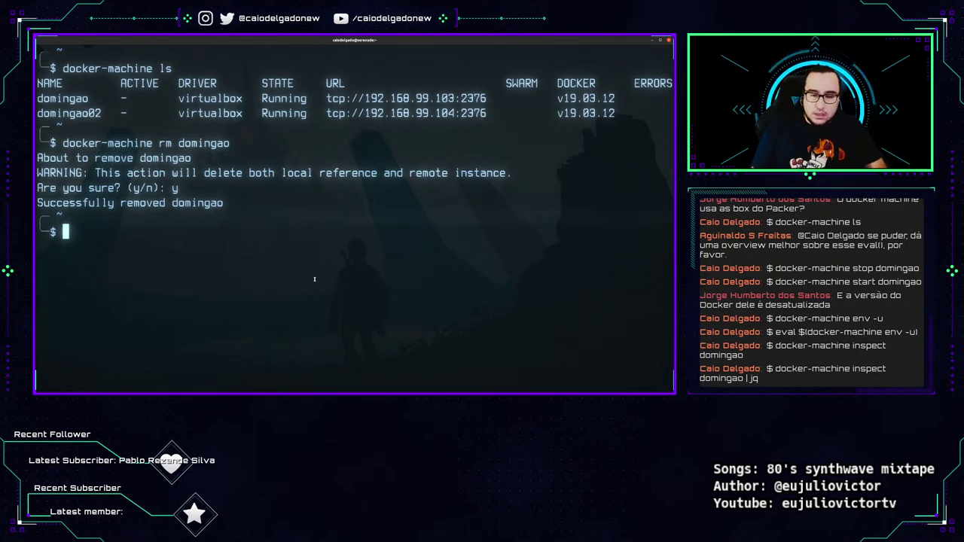
key("Up")
key("Up")
key("Return")
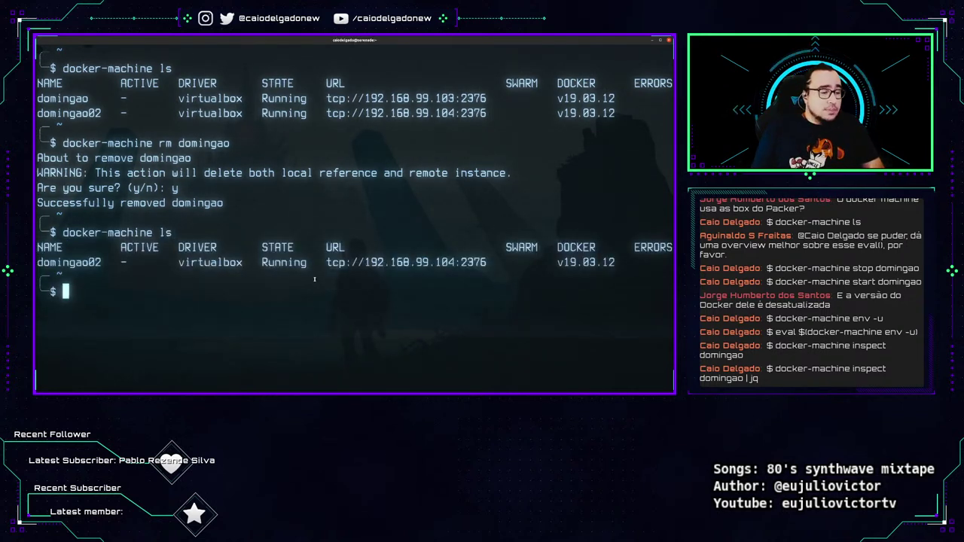
key("Up")
key("Up")
Remove domingao02 with docker-machine rm domingao02 -y, then clear the terminal.
type("02 -y")
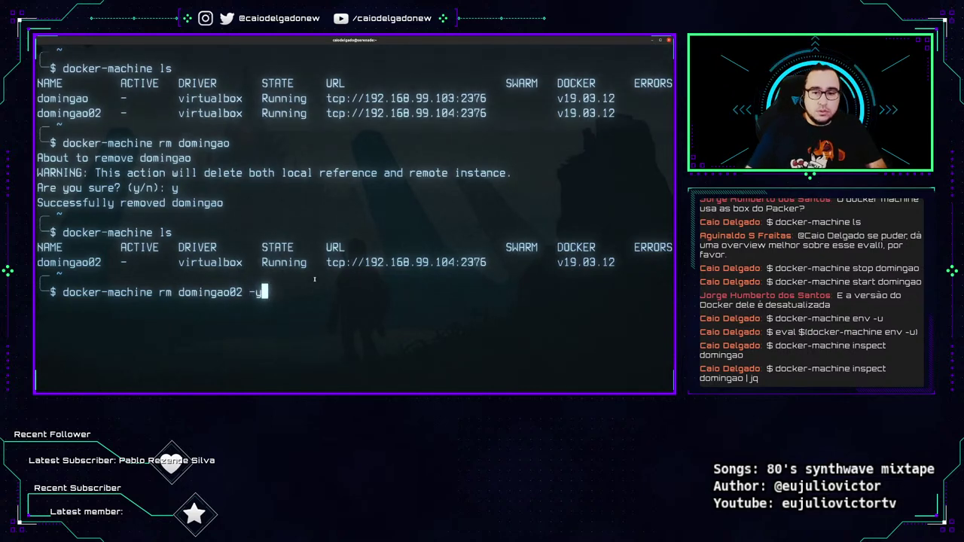
scroll(315, 279, "up", 2)
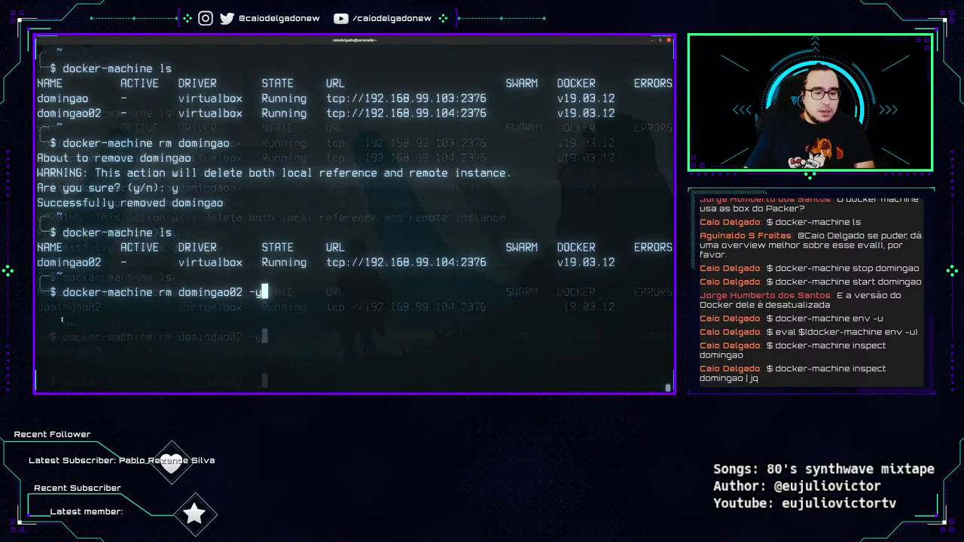
left_click_drag(50, 293, 267, 292)
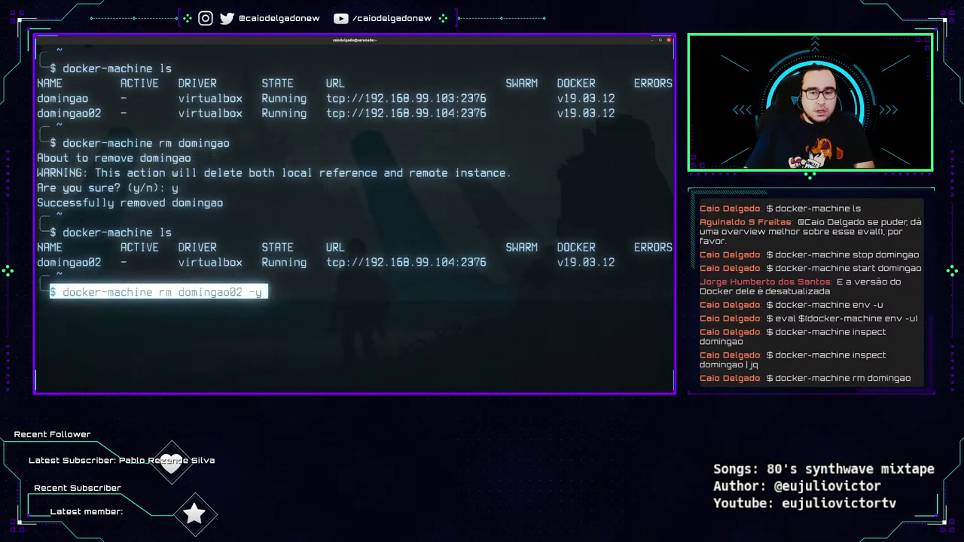
key("Return")
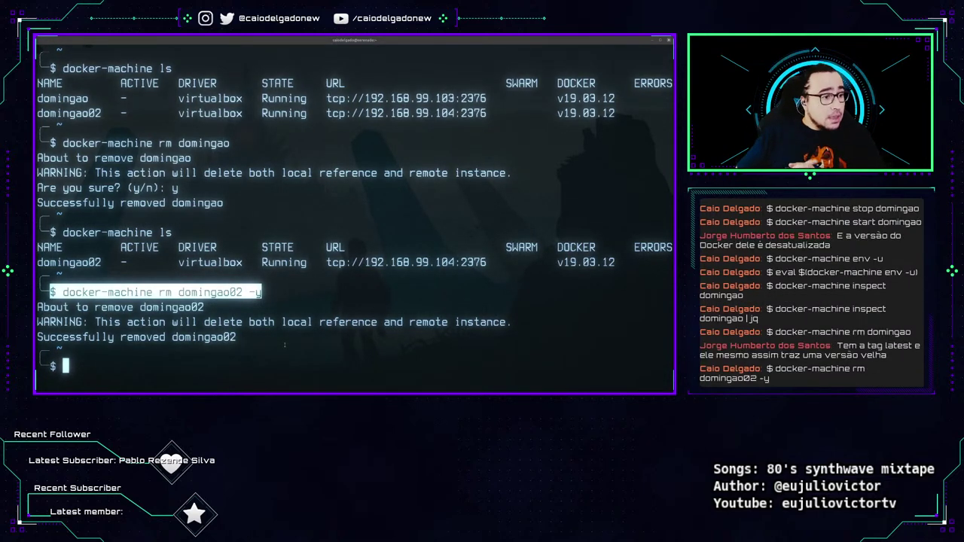
key("ctrl+l")
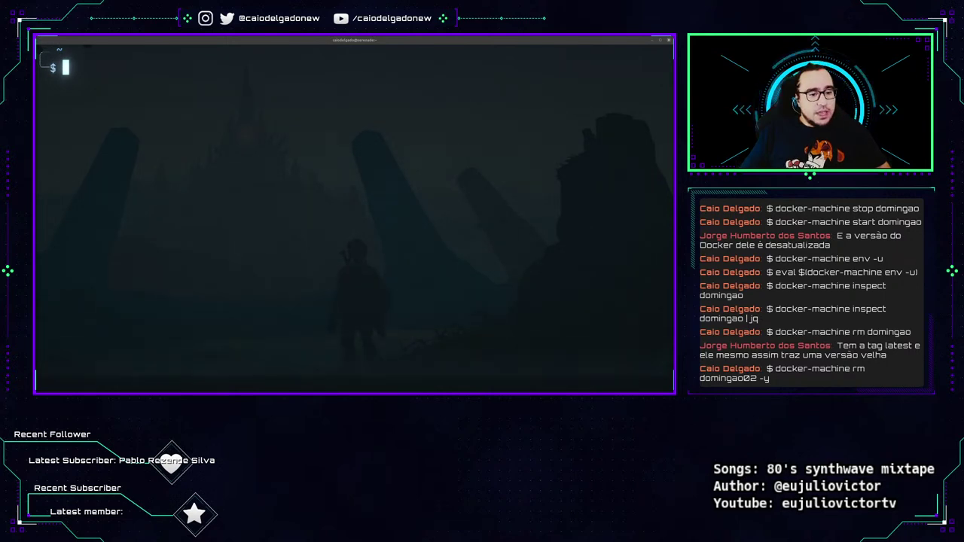
Open docs.docker.com/machine/drivers/ in Firefox and close the Container Management, Portainer and Harbor tabs.
key("alt+Tab")
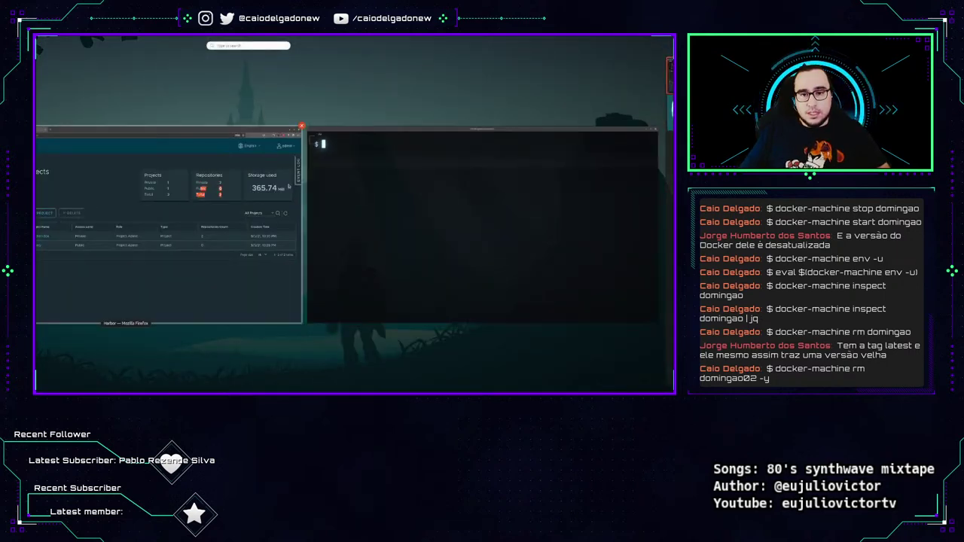
key("ctrl+t")
type("https://docs.docker.com/machine/drivers/")
key("Return")
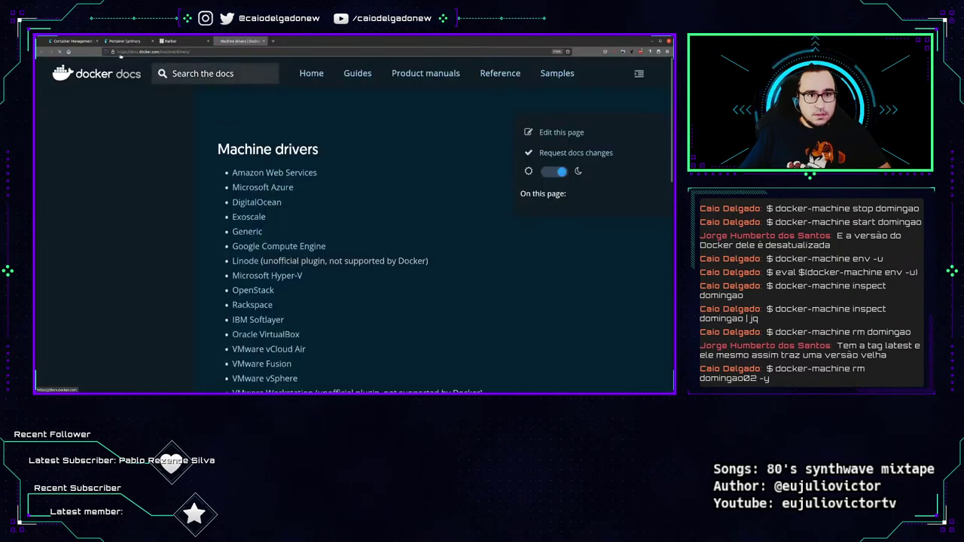
left_click(97, 40)
left_click(96, 40)
left_click(96, 40)
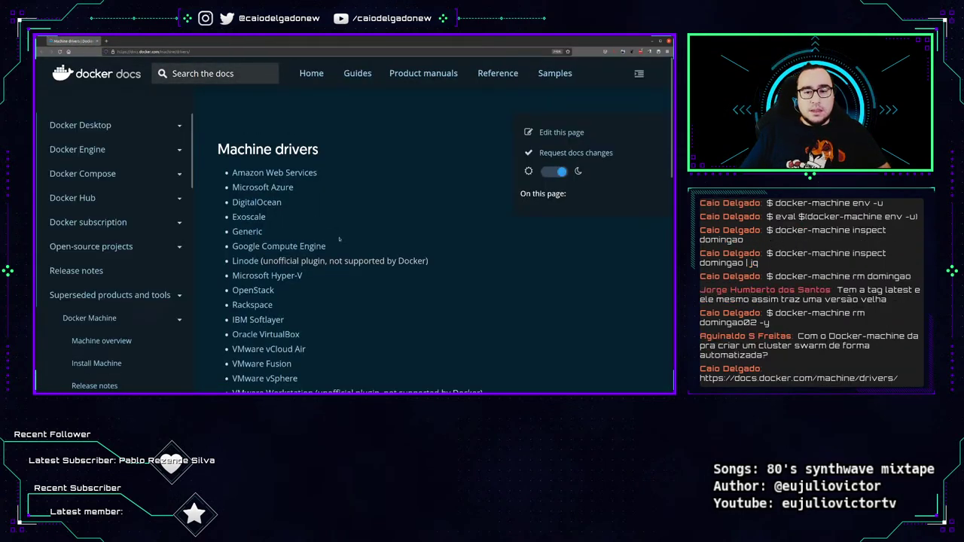
Open the Amazon Web Services driver page and highlight the example credentials file contents.
scroll(326, 178, "down", 2)
scroll(327, 179, "up", 1)
scroll(318, 211, "down", 2)
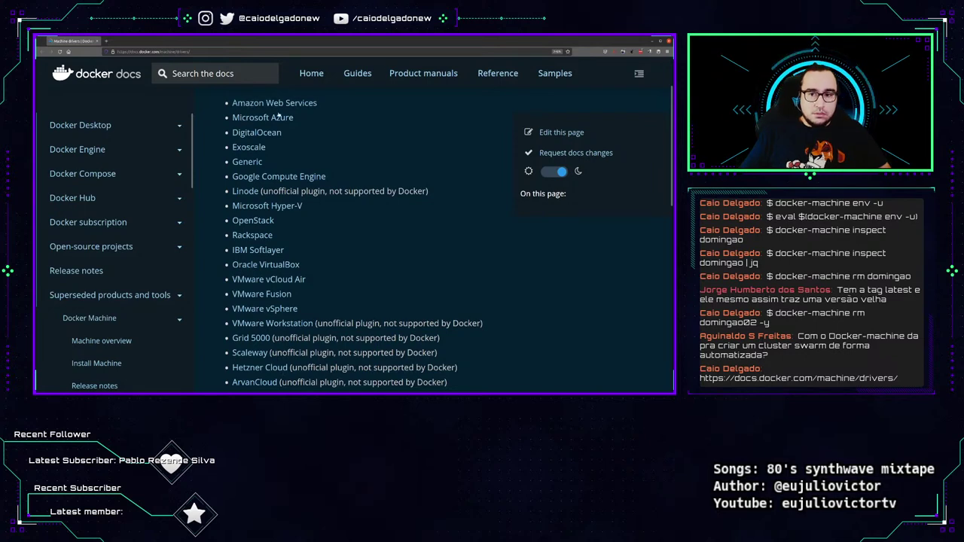
scroll(249, 324, "down", 4)
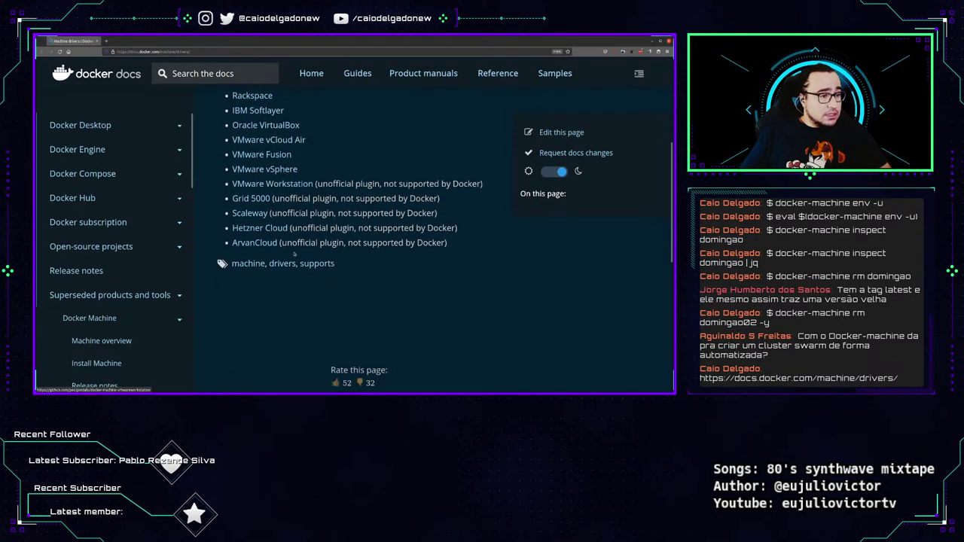
scroll(293, 276, "up", 6)
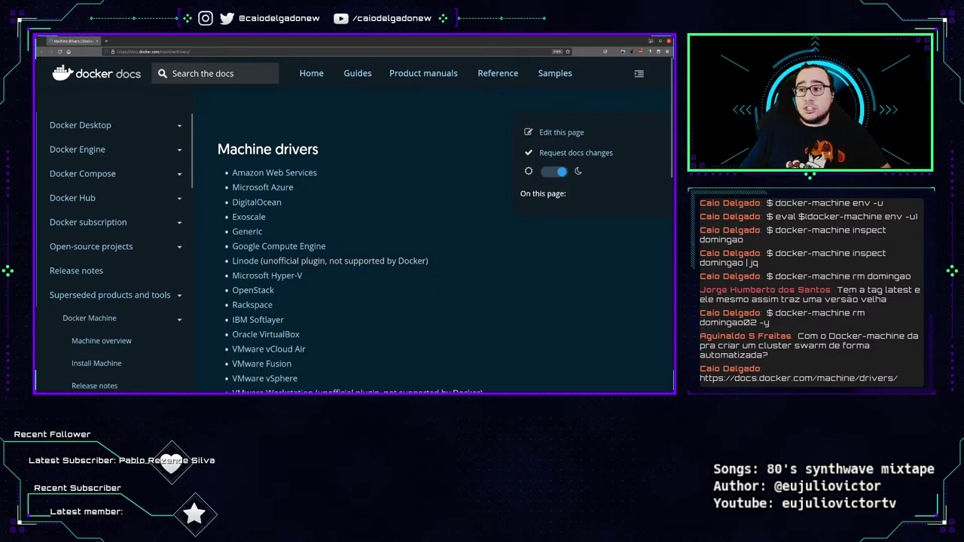
left_click(301, 175)
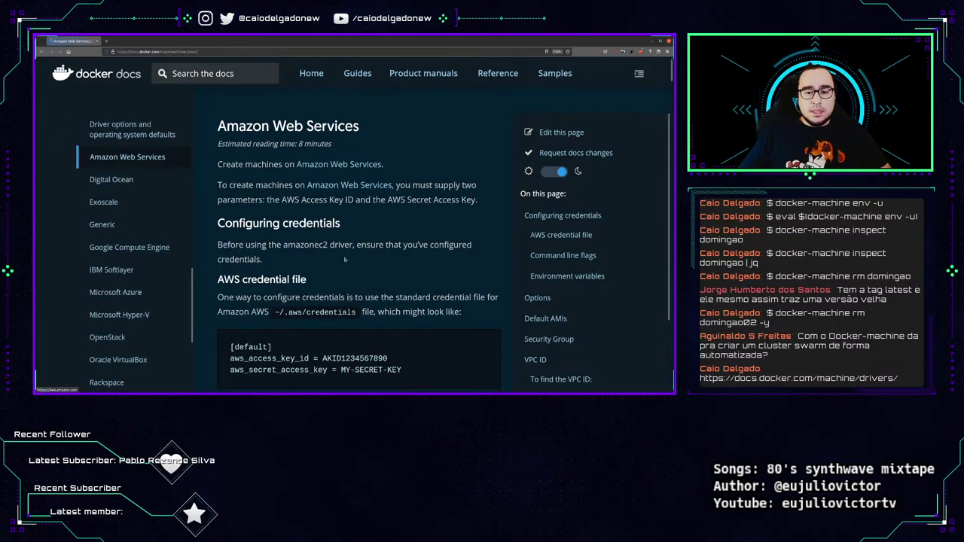
scroll(350, 252, "down", 3)
left_click_drag(229, 205, 421, 234)
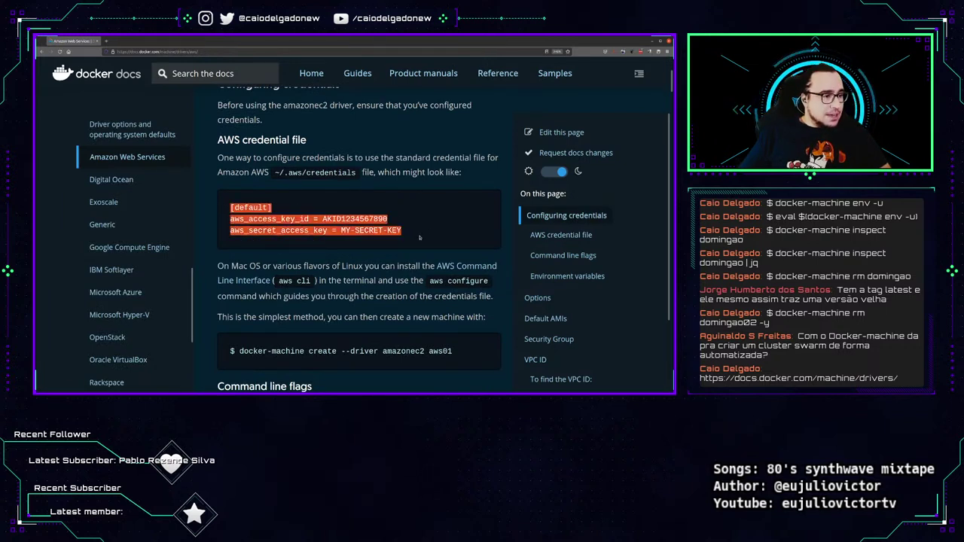